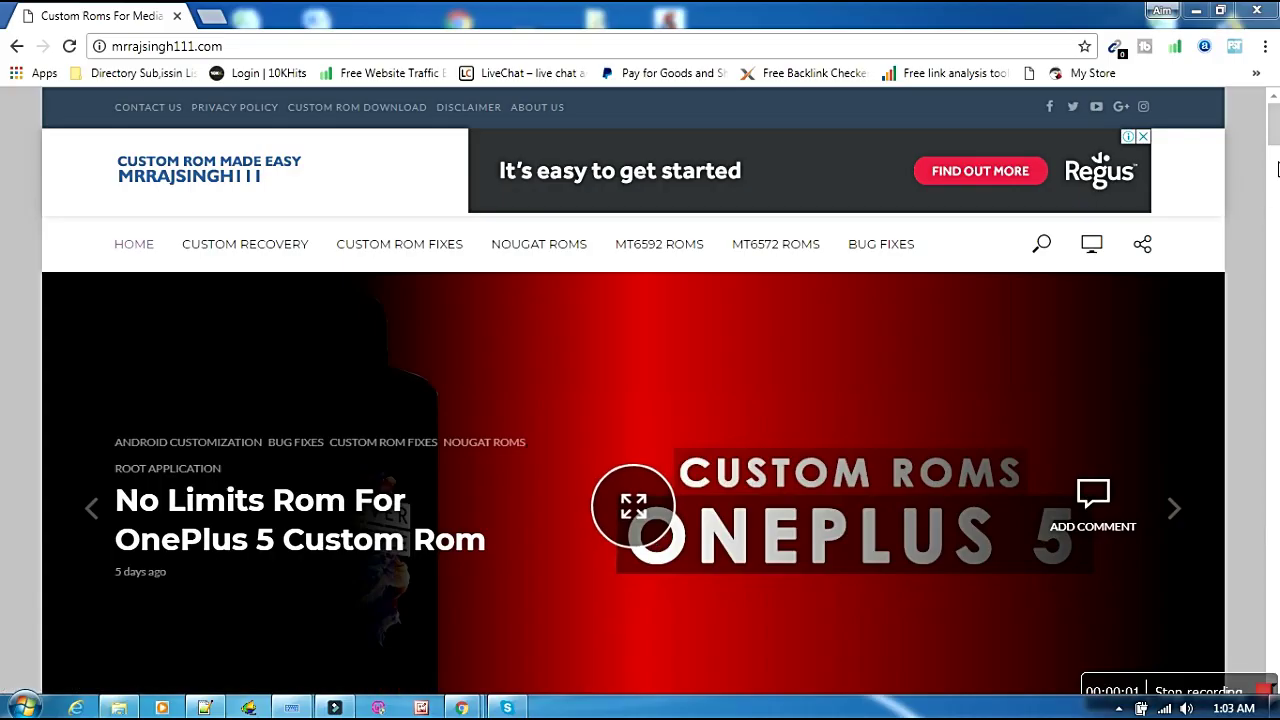
- Look through the article listings on the custom ROM website's home page
scroll(1277, 150, "down", 15)
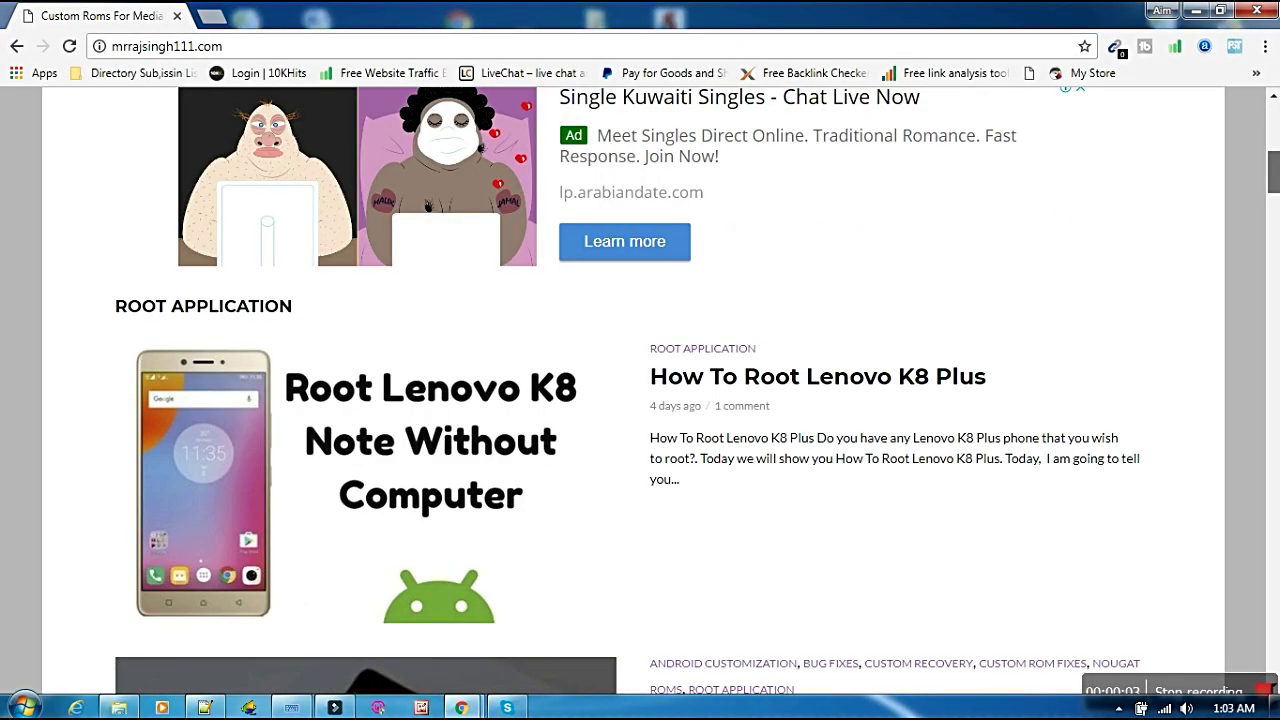
scroll(660, 390, "down", 12)
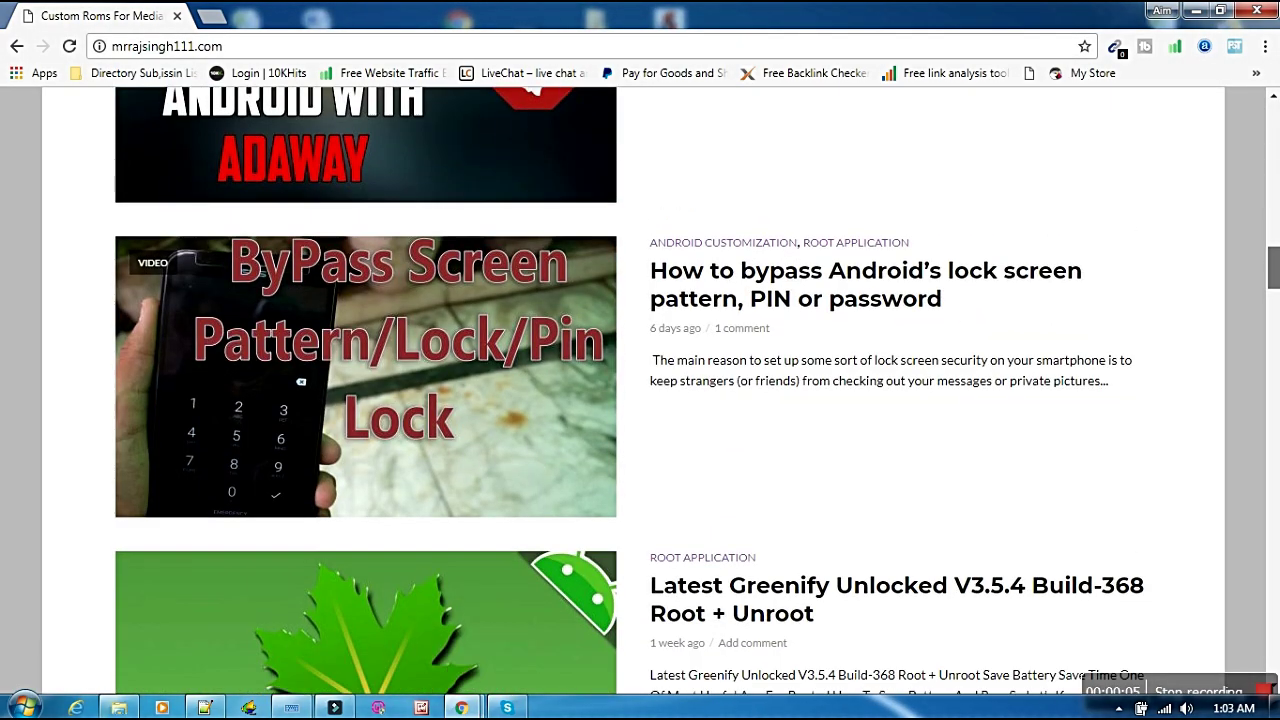
scroll(640, 390, "down", 20)
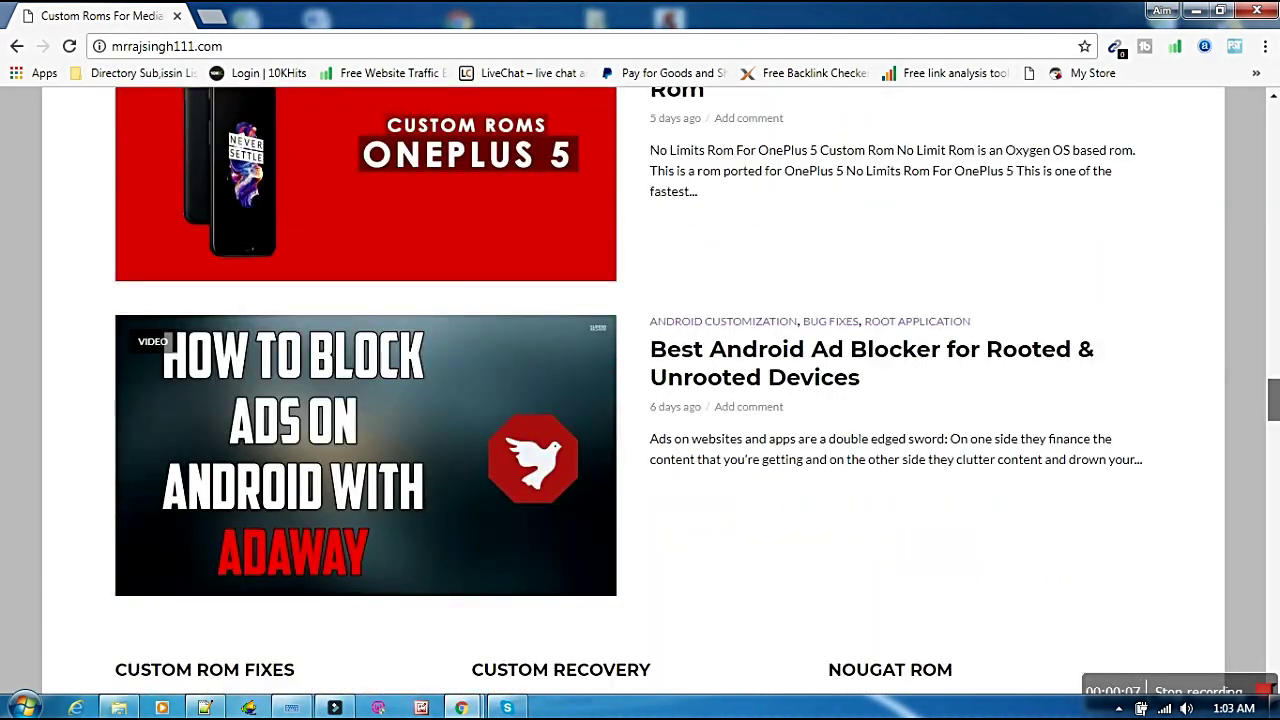
scroll(640, 390, "down", 3)
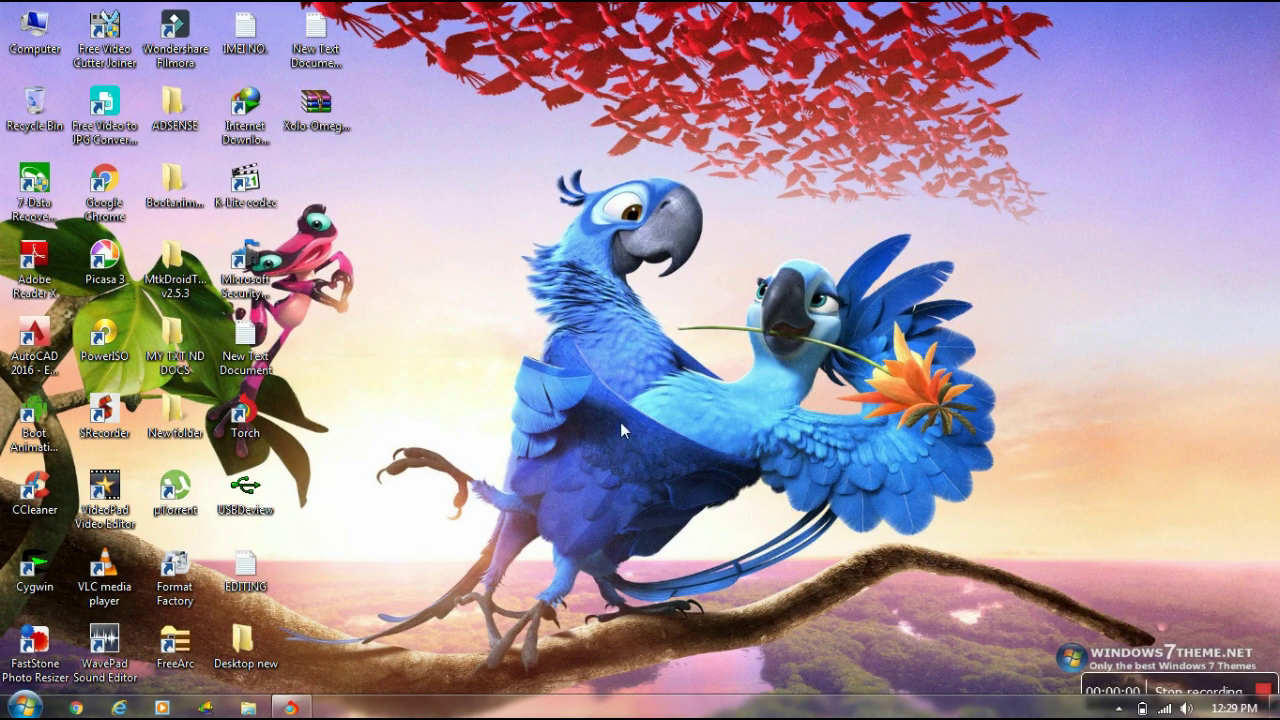
- Open the second New Text Document note on the desktop in a maximized window and highlight its important note, greeting and host introduction
double_click(316, 35)
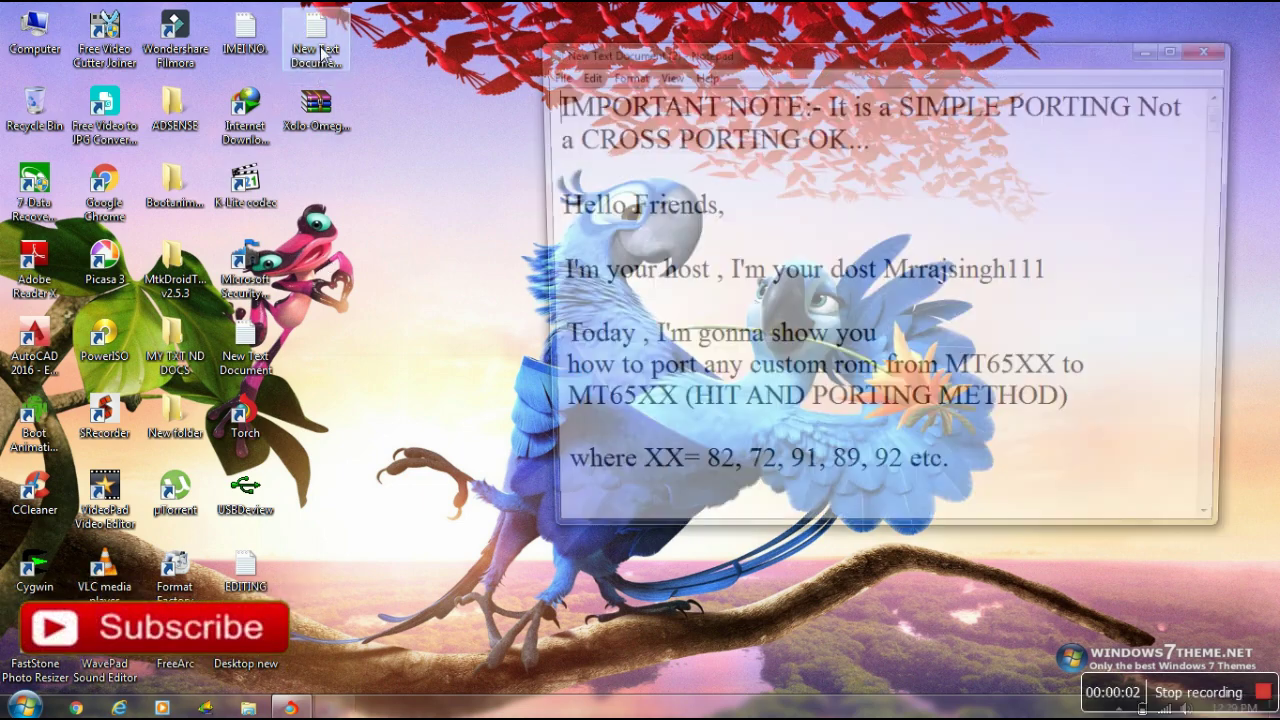
left_click(1181, 46)
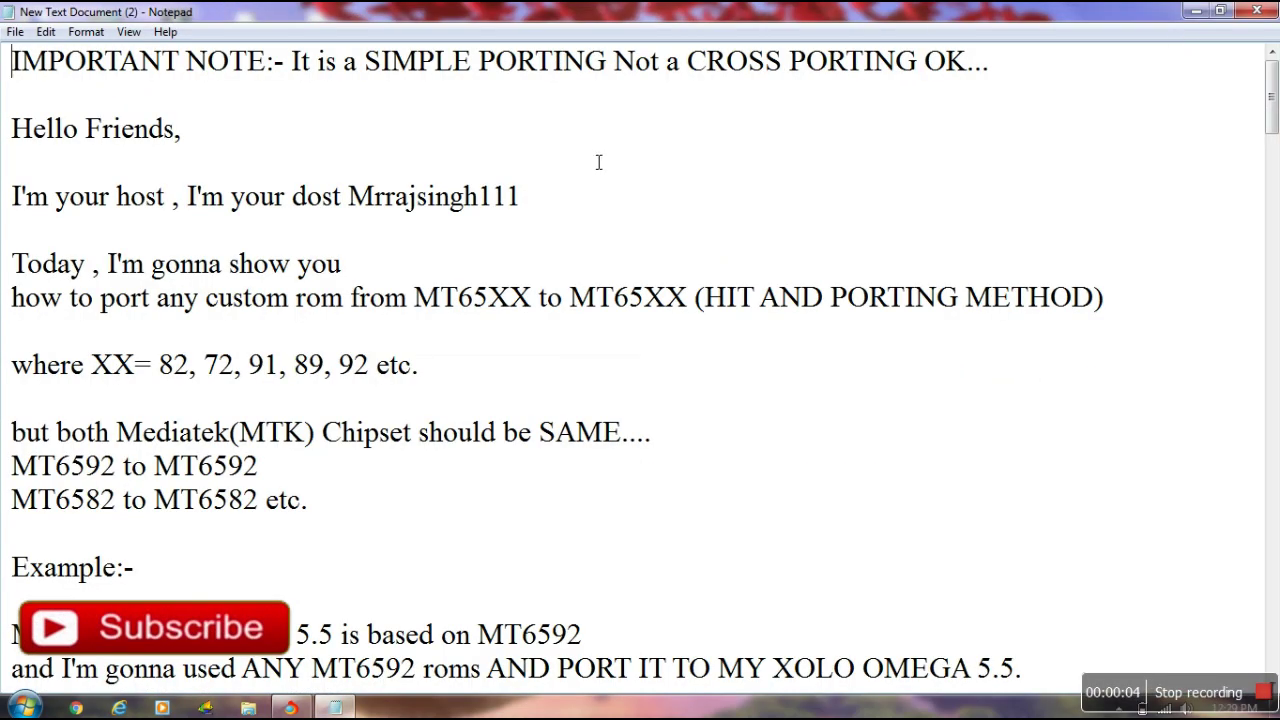
left_click_drag(12, 61, 1007, 44)
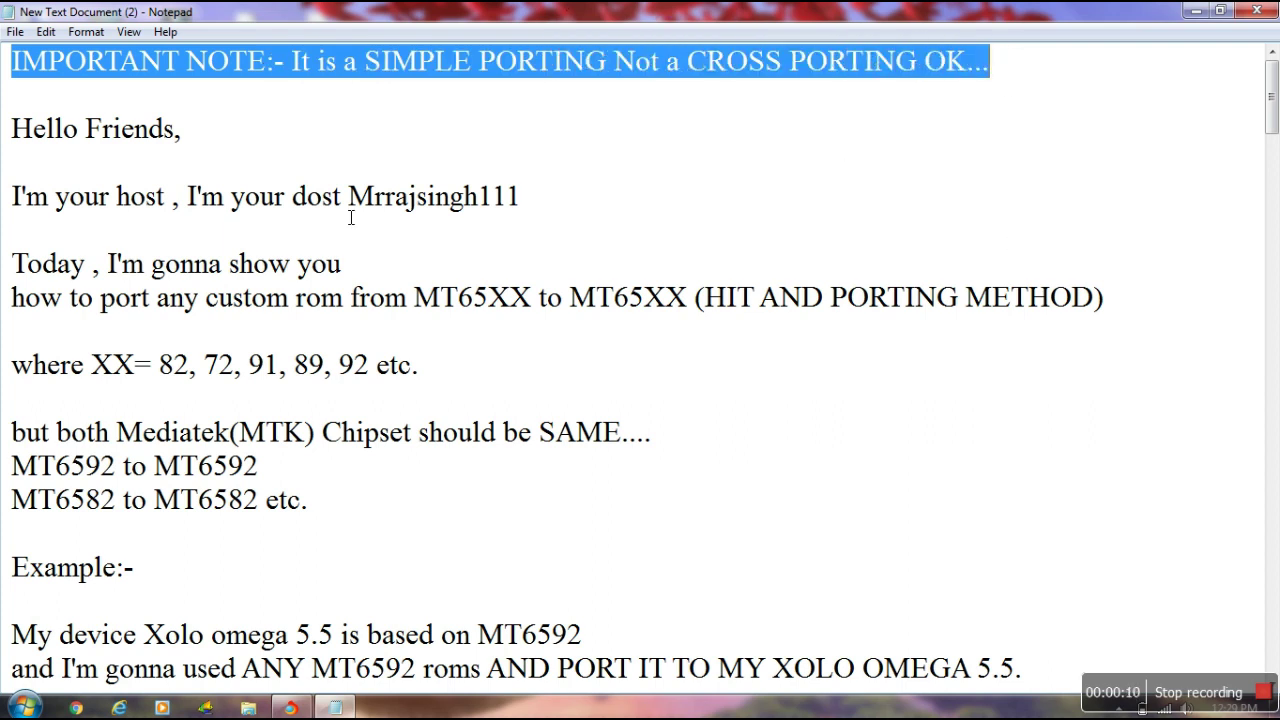
left_click_drag(13, 130, 206, 151)
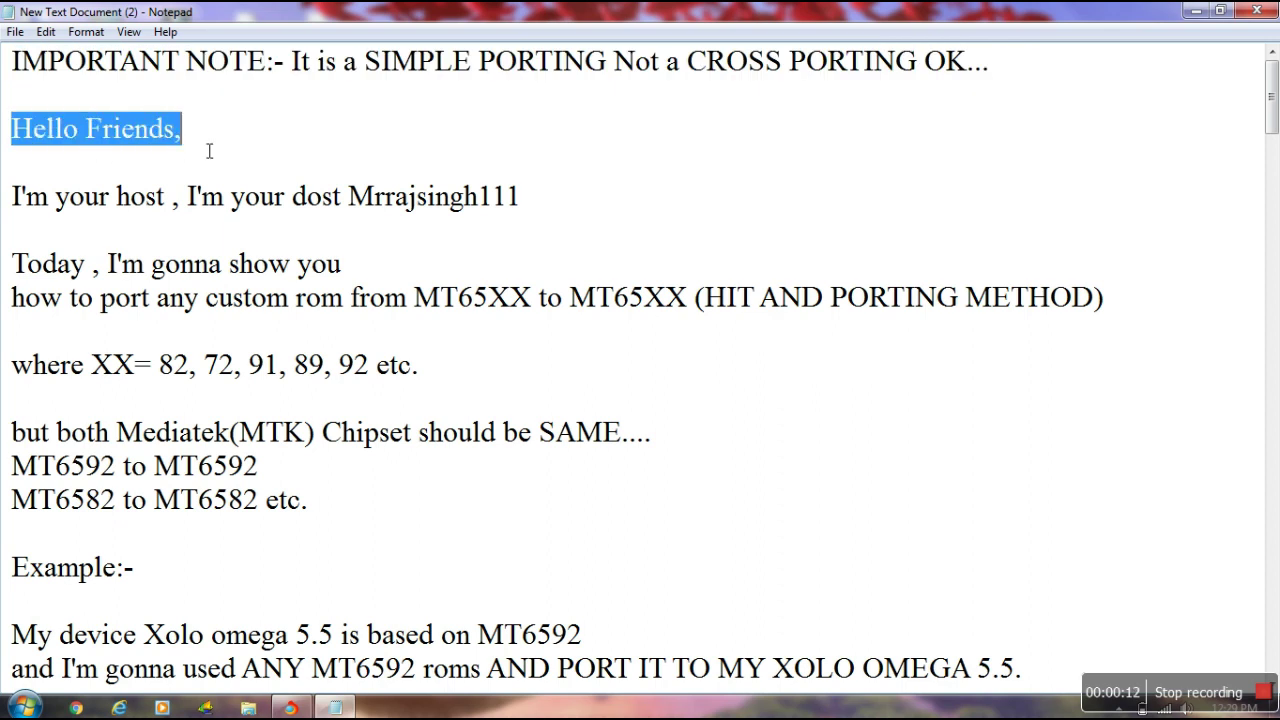
left_click_drag(13, 198, 525, 216)
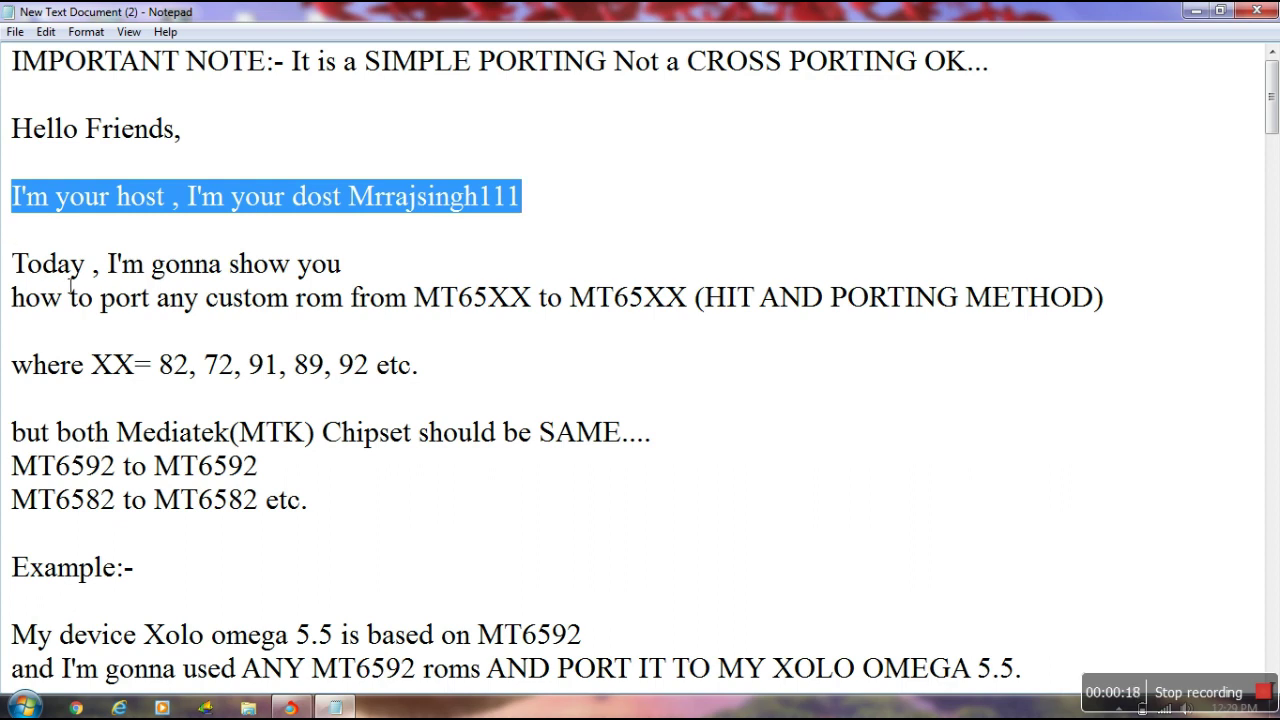
- Highlight the lines on porting from MT65XX to MT65XX, the XX values and the same-chipset requirement, one passage at a time
left_click_drag(12, 263, 397, 269)
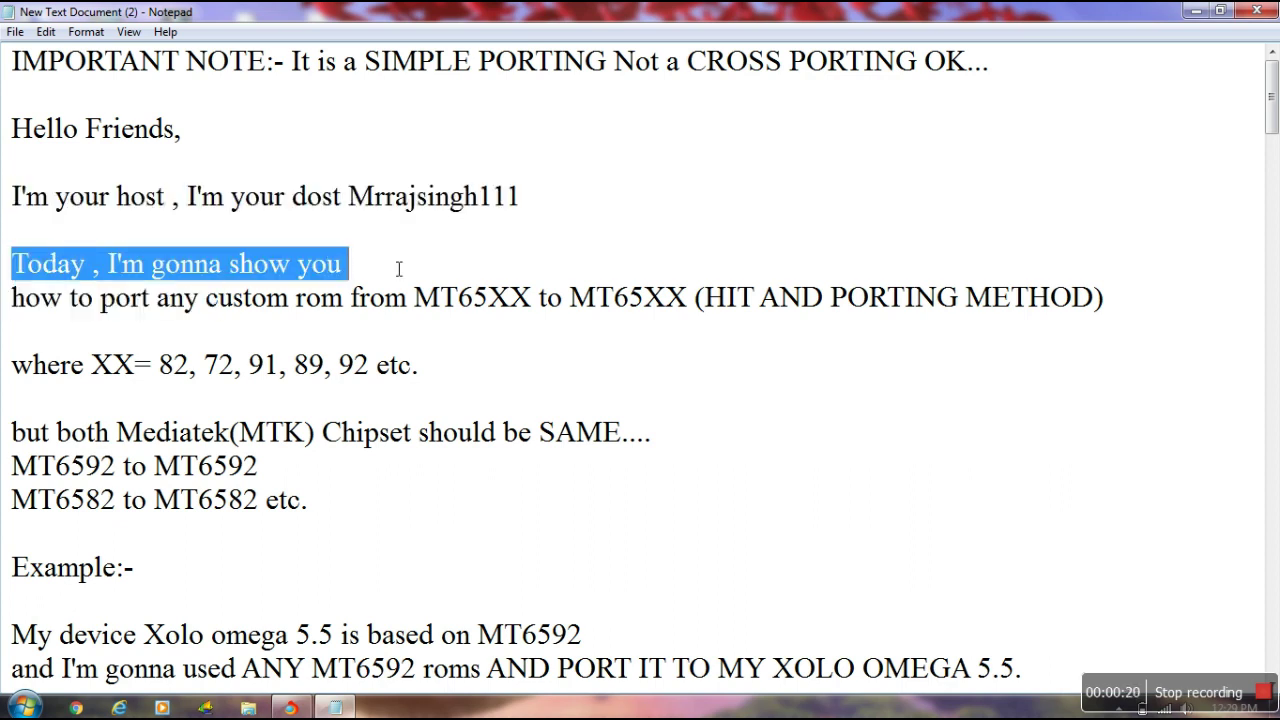
left_click_drag(922, 288, 1108, 298)
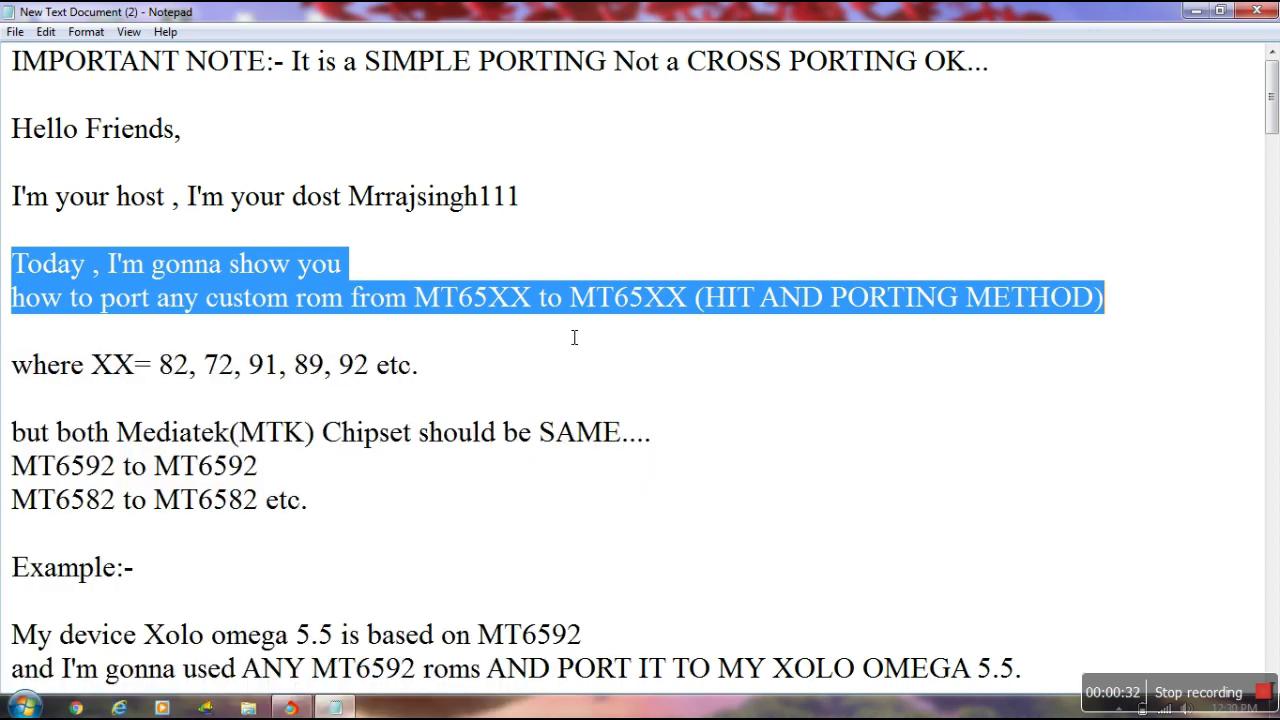
left_click_drag(13, 366, 494, 367)
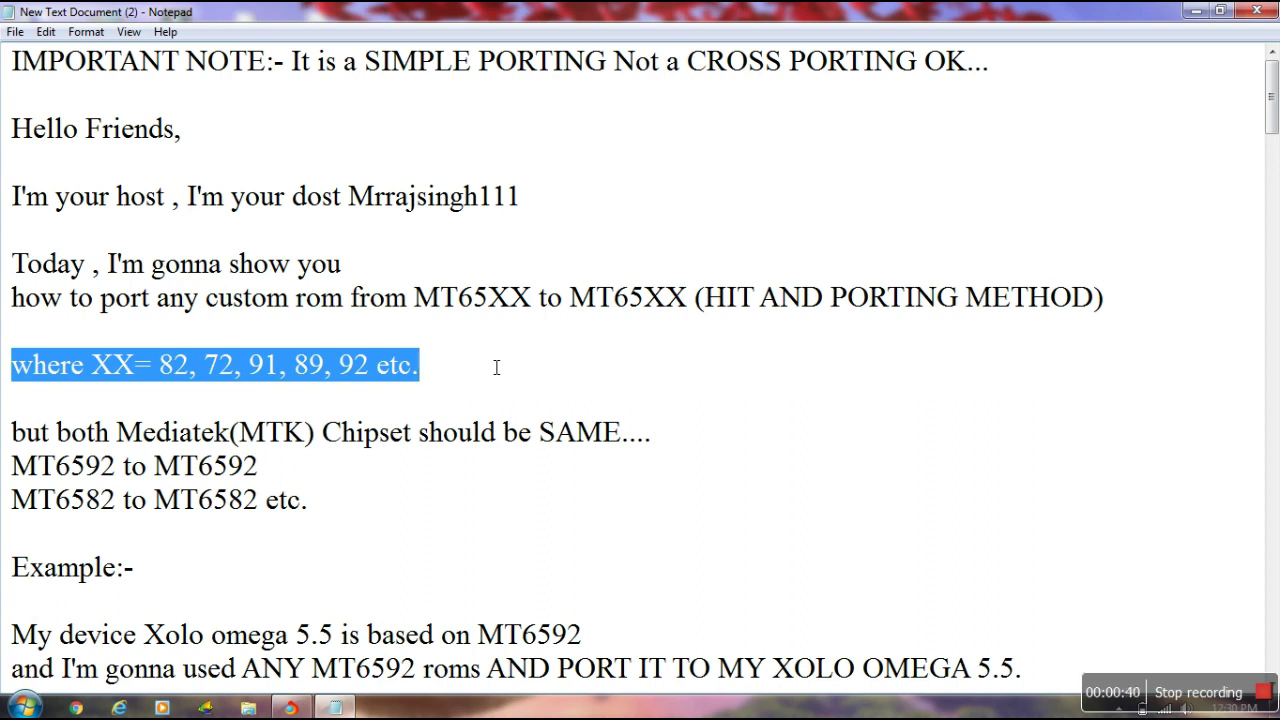
left_click_drag(12, 430, 666, 506)
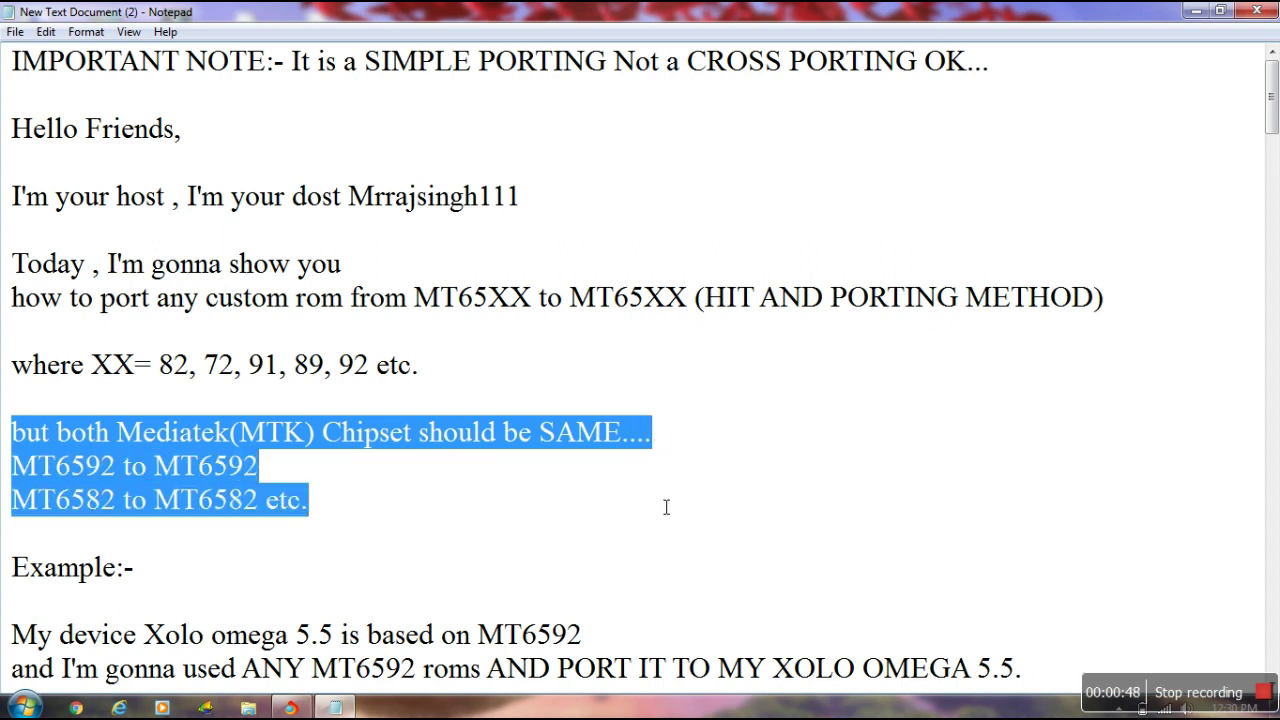
left_click(474, 551)
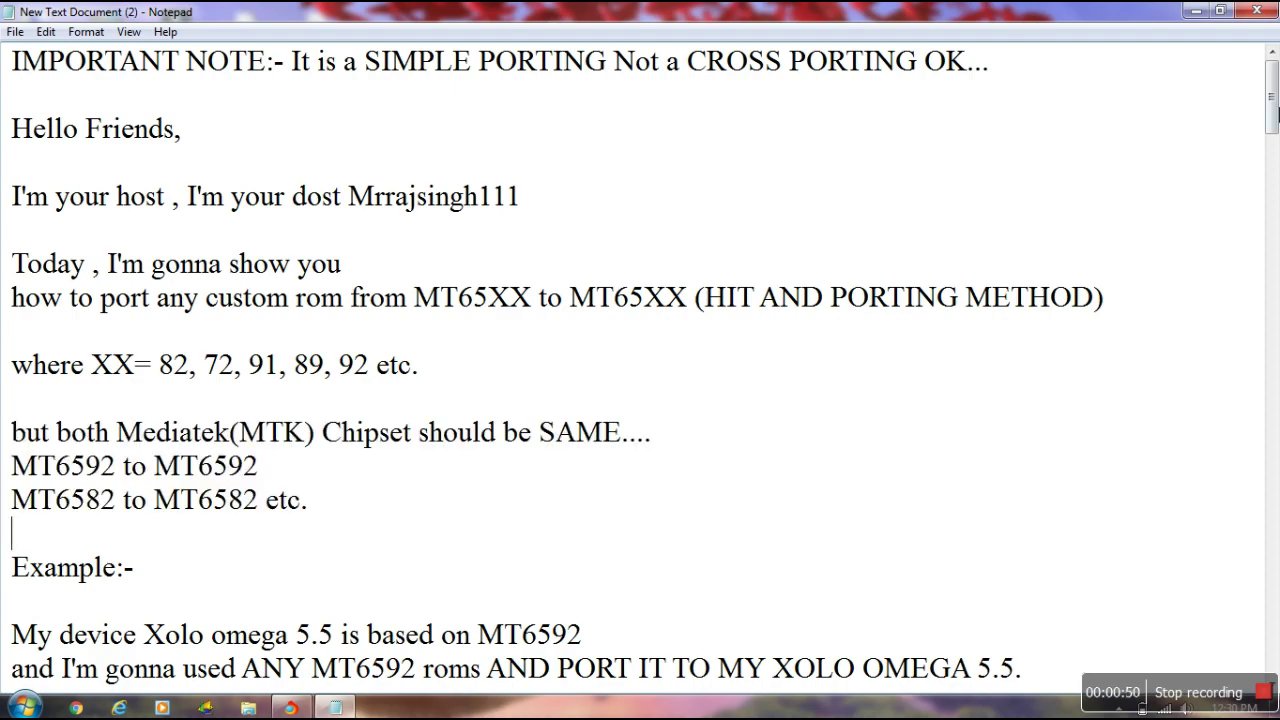
- Highlight the Xolo Omega 5.5 example, the simple porting remark and the two headings on what a ROM port needs
left_click_drag(1273, 113, 1273, 166)
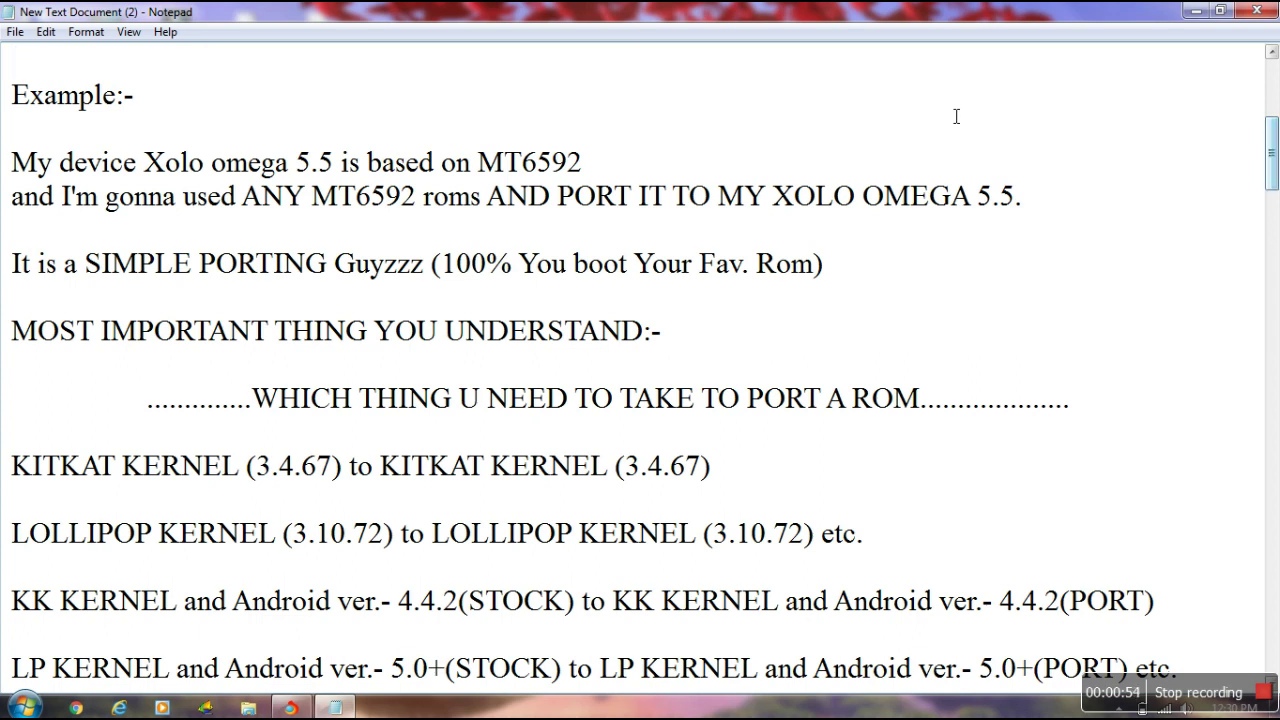
left_click_drag(14, 96, 1097, 200)
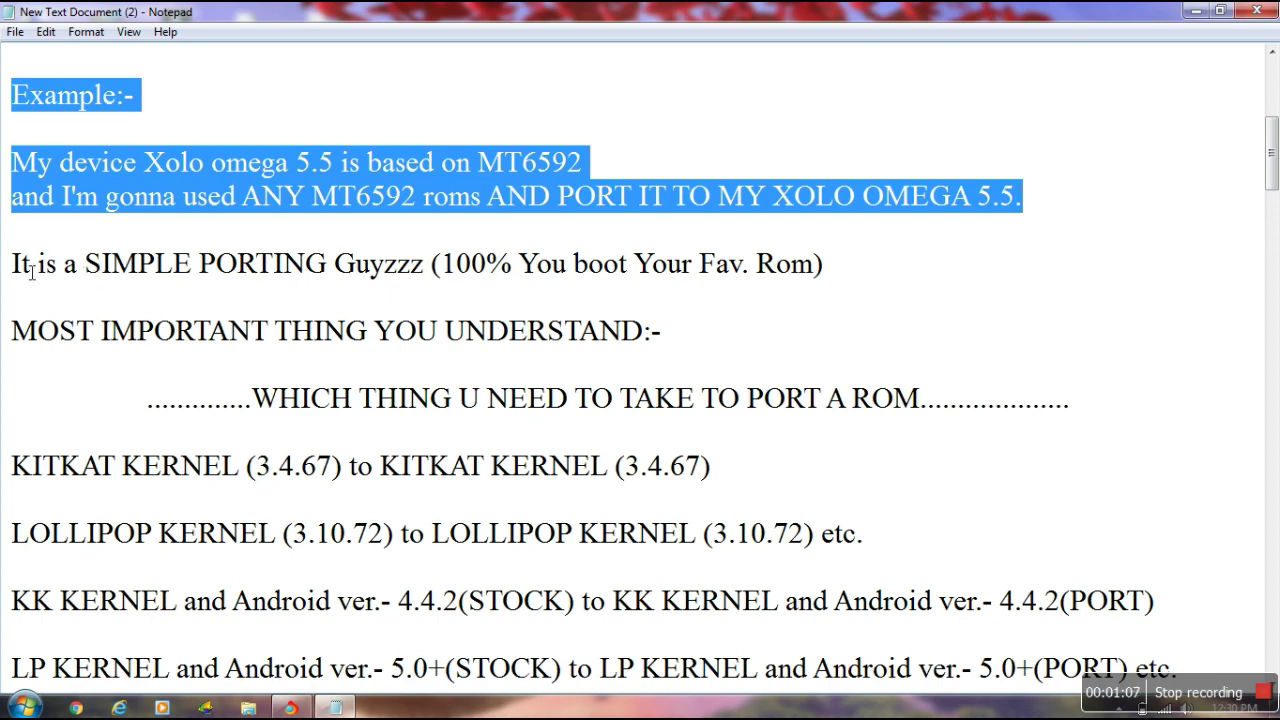
left_click_drag(14, 266, 847, 270)
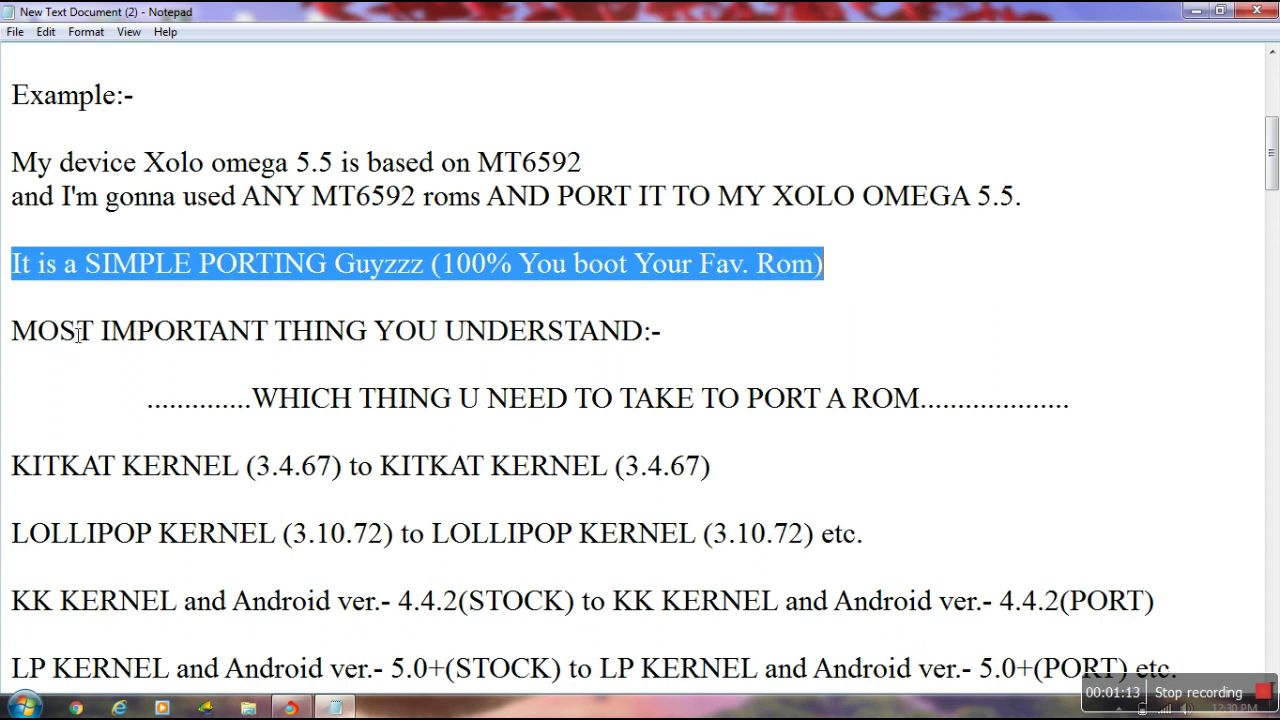
left_click_drag(14, 333, 710, 329)
left_click_drag(150, 400, 1100, 398)
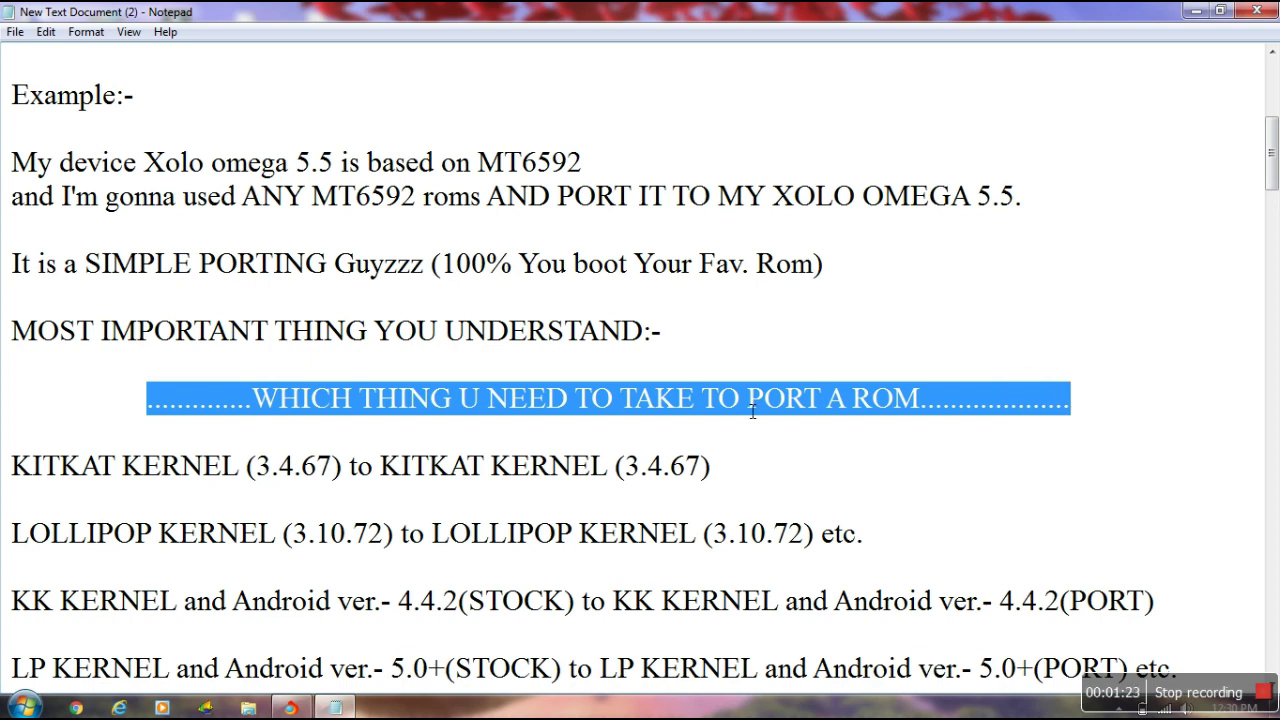
- Highlight the kernel matching rules one by one, from the KitKat 3.4.67 line through the "ALSO NOTE" line for Android 5.0+
left_click_drag(13, 468, 765, 467)
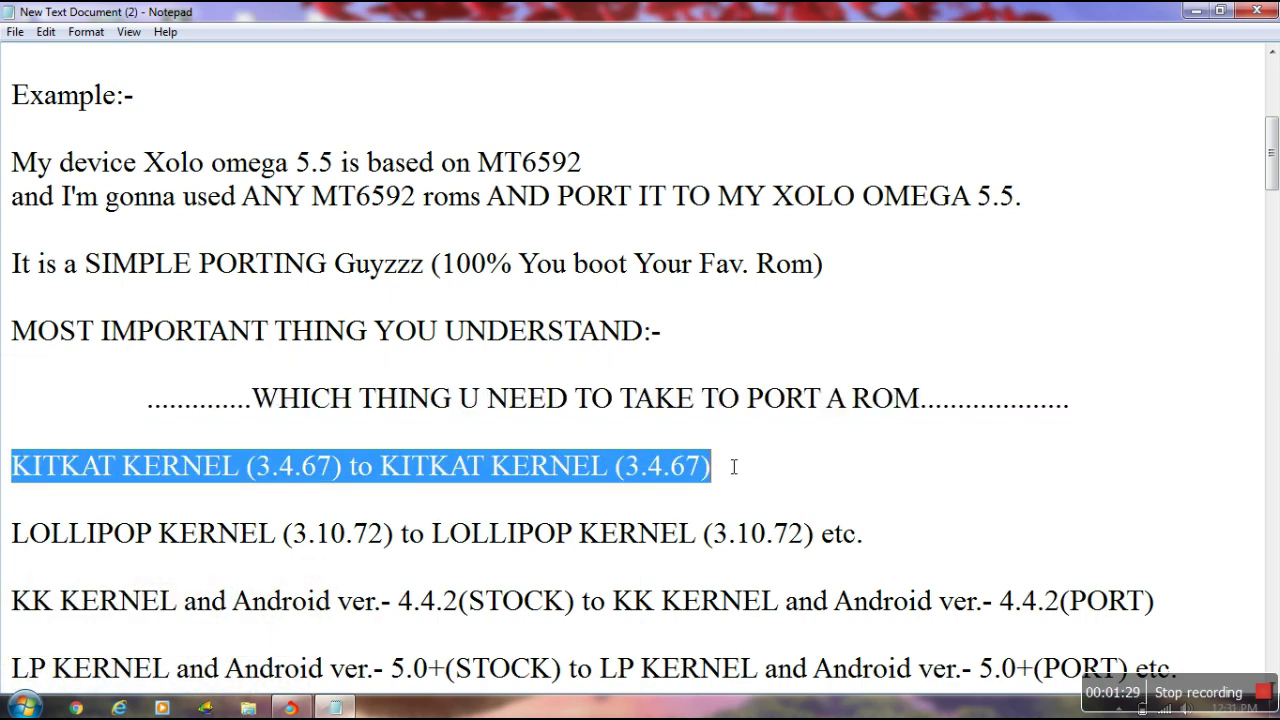
left_click_drag(1270, 155, 1270, 187)
left_click_drag(12, 263, 858, 265)
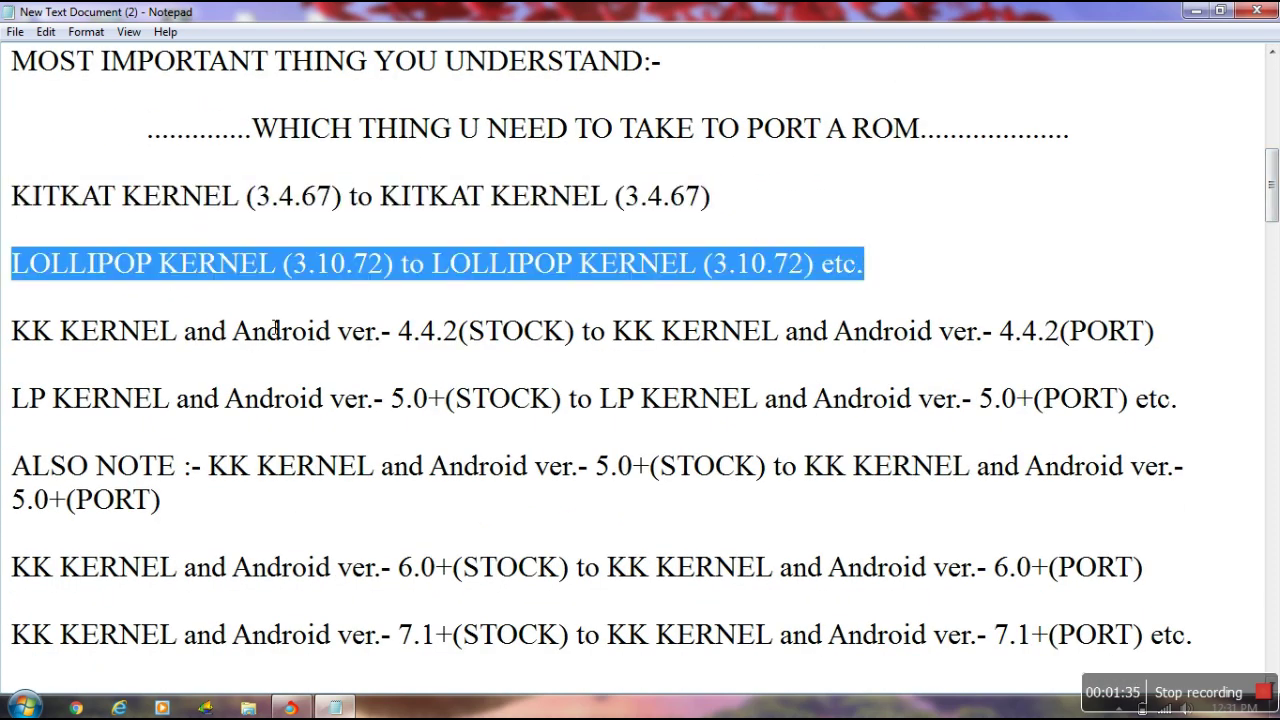
left_click(20, 340)
left_click_drag(20, 340, 1170, 332)
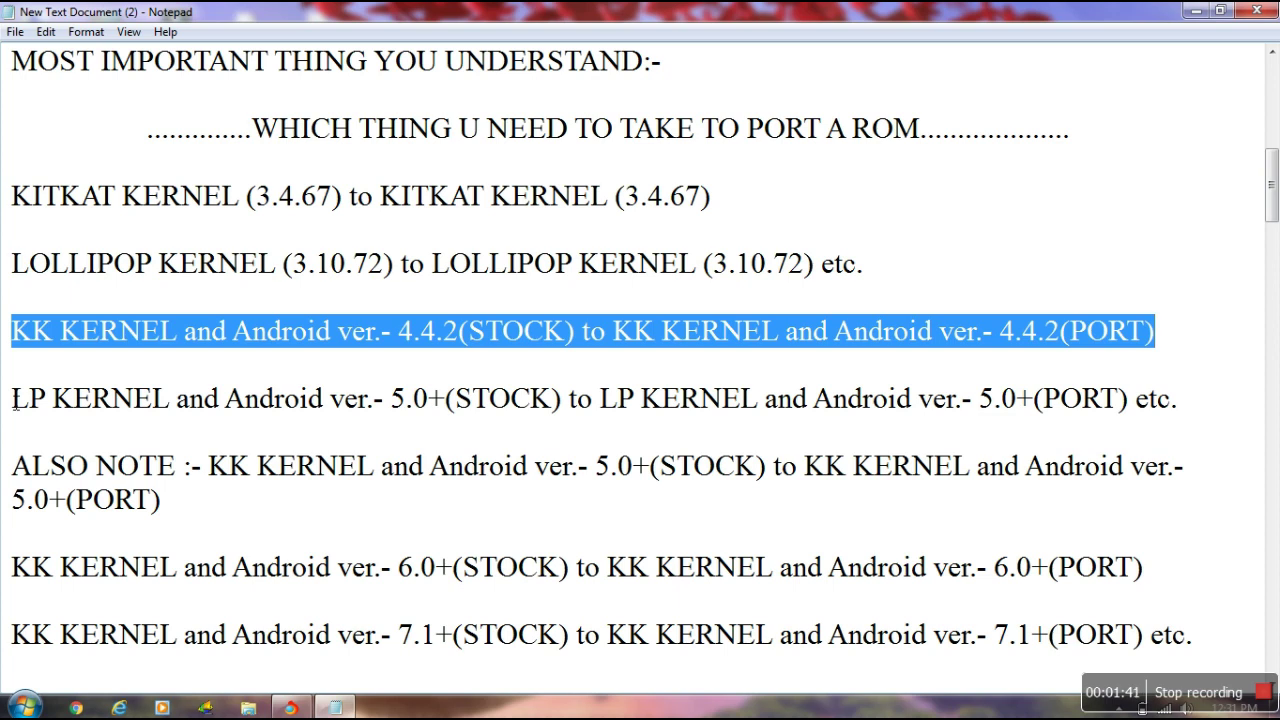
left_click_drag(15, 398, 1187, 403)
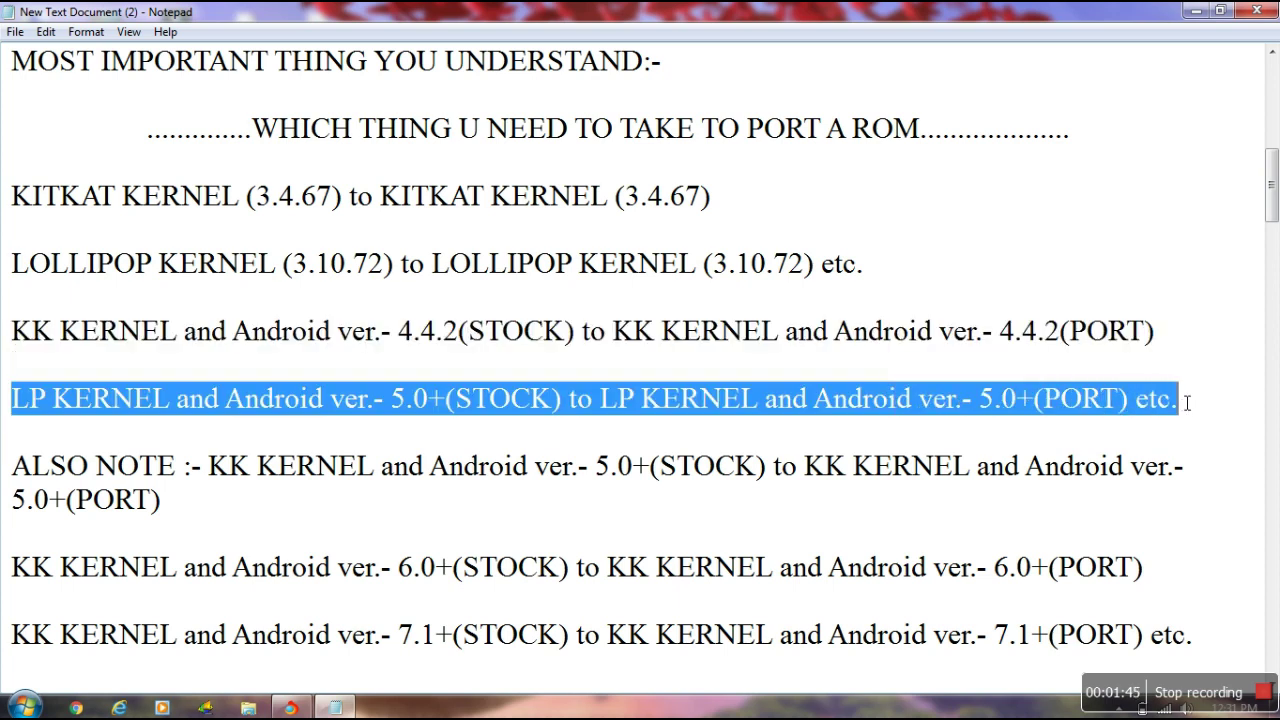
left_click_drag(14, 466, 1187, 503)
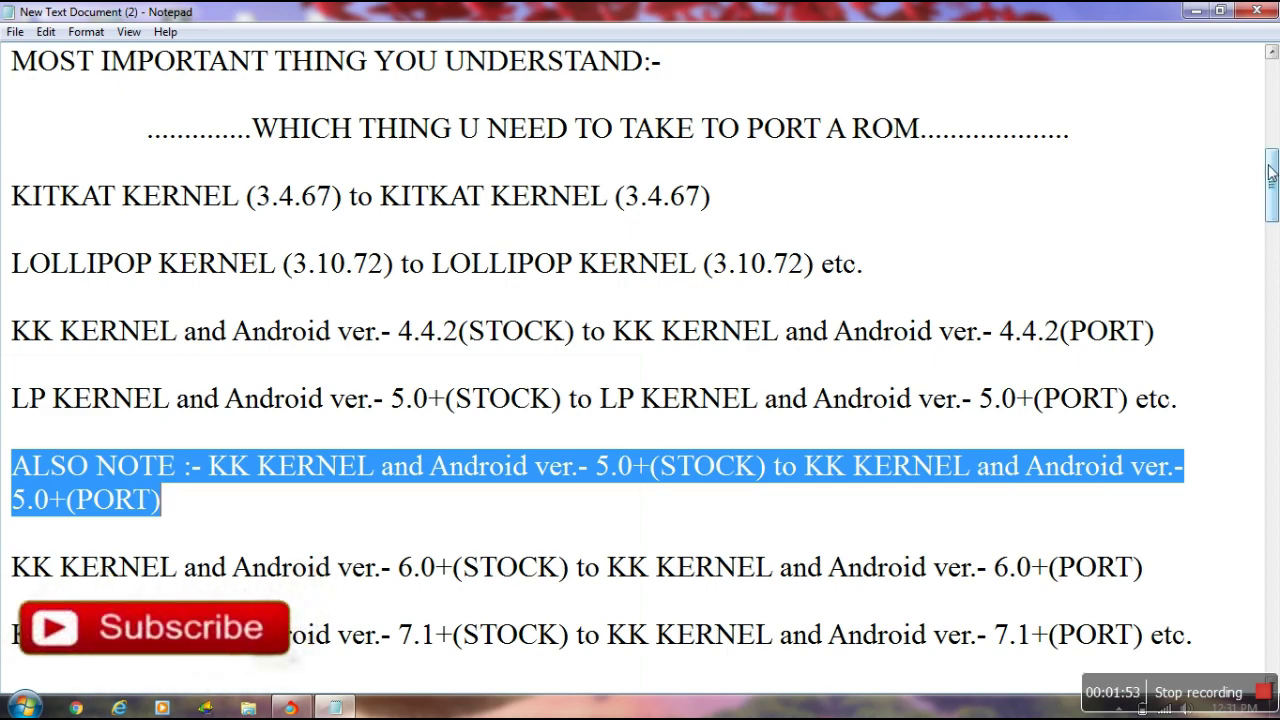
- Highlight the KK kernel rules for Android 6.0+ and 7.1+ and the list of matching MT65XX chipset pairs
left_click_drag(1272, 168, 1272, 212)
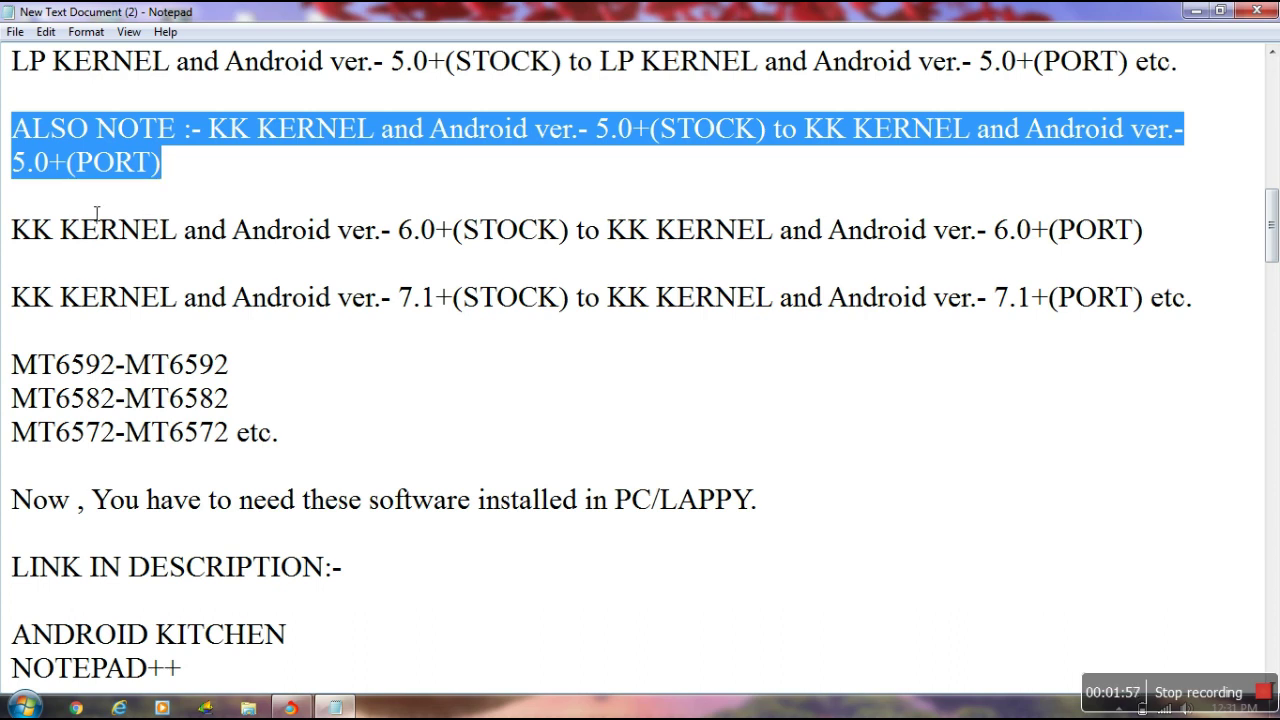
left_click_drag(10, 232, 1195, 244)
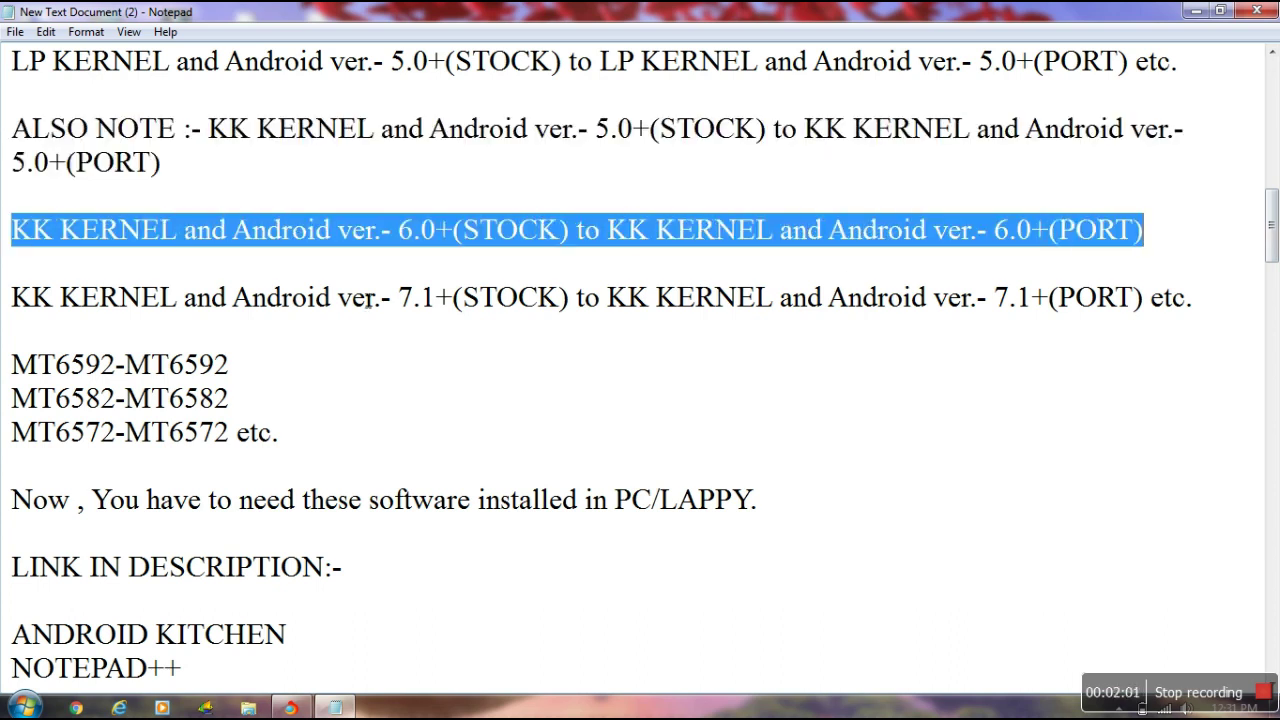
left_click_drag(12, 298, 1207, 318)
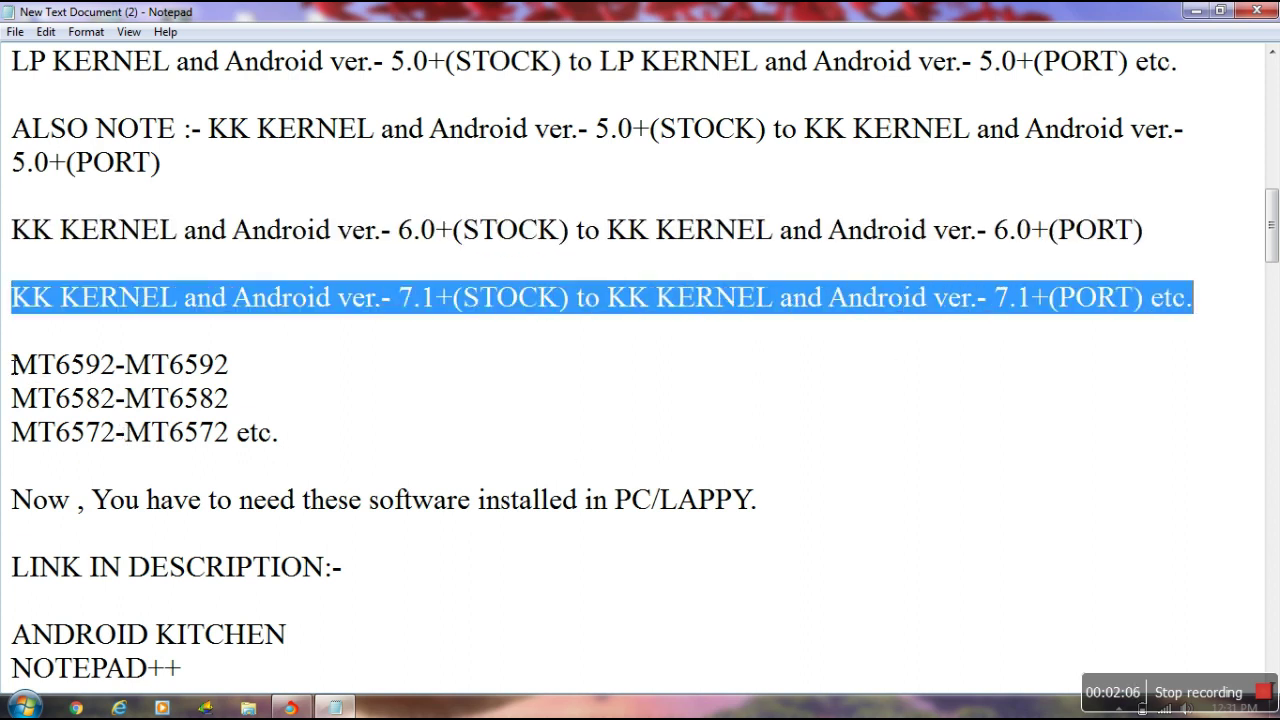
left_click_drag(12, 364, 275, 428)
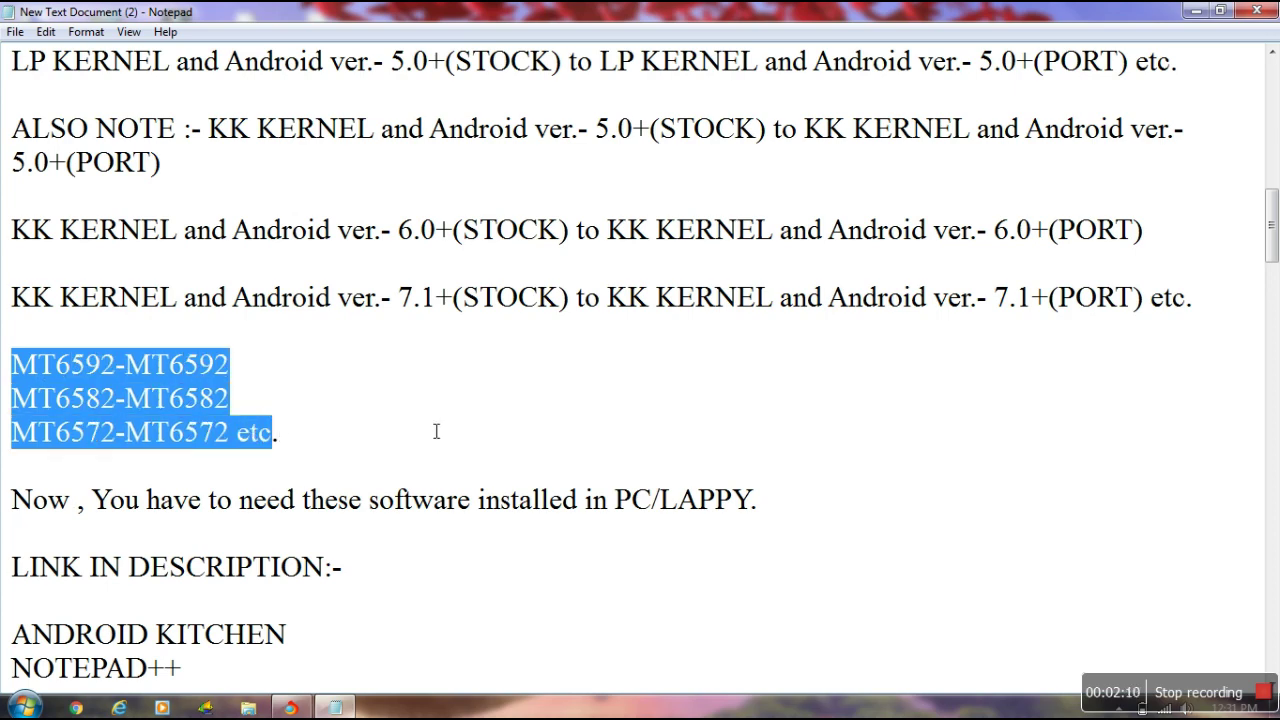
- Review the required software list and the reminder to concentrate on every step by highlighting each passage
left_click_drag(1272, 212, 1268, 260)
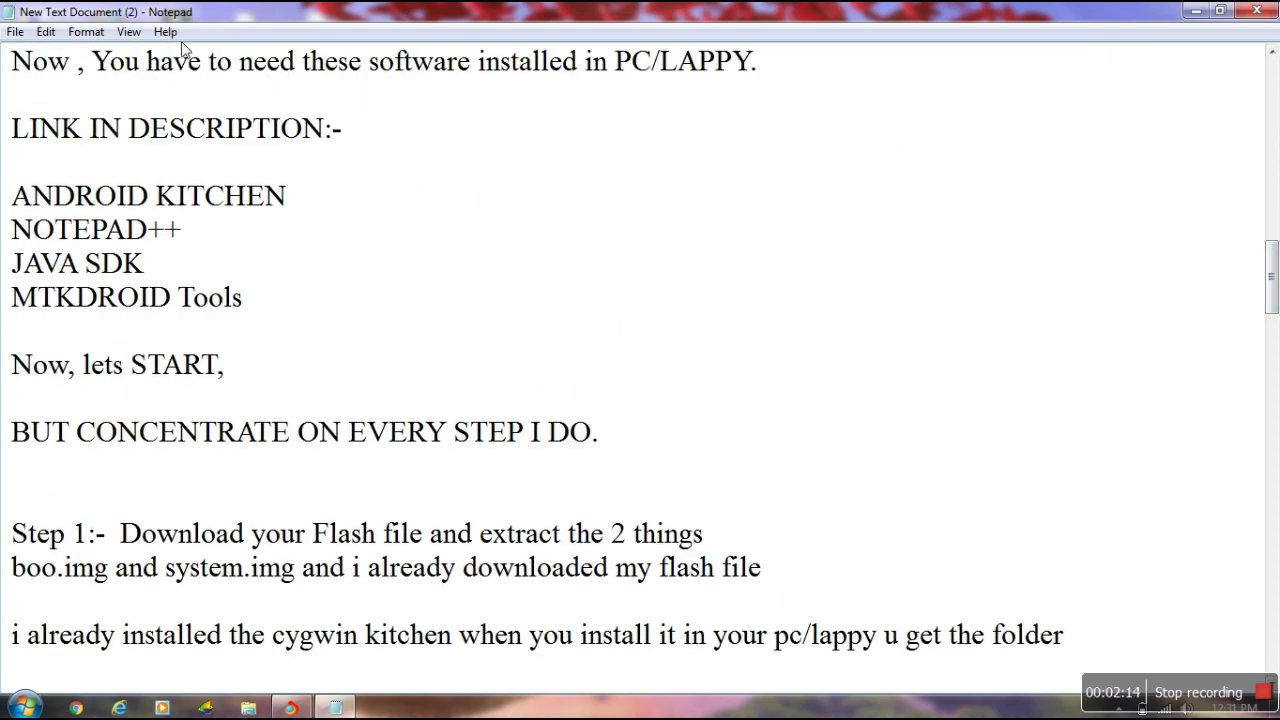
left_click_drag(12, 62, 777, 77)
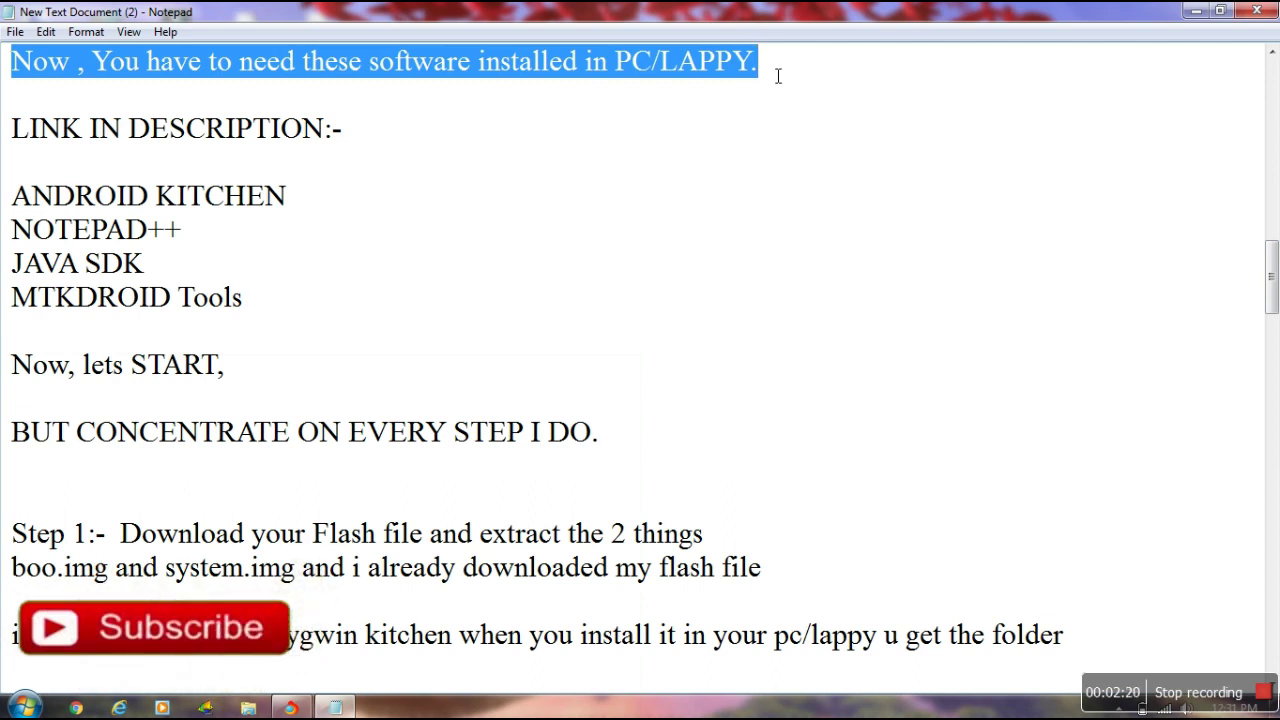
left_click_drag(17, 130, 326, 360)
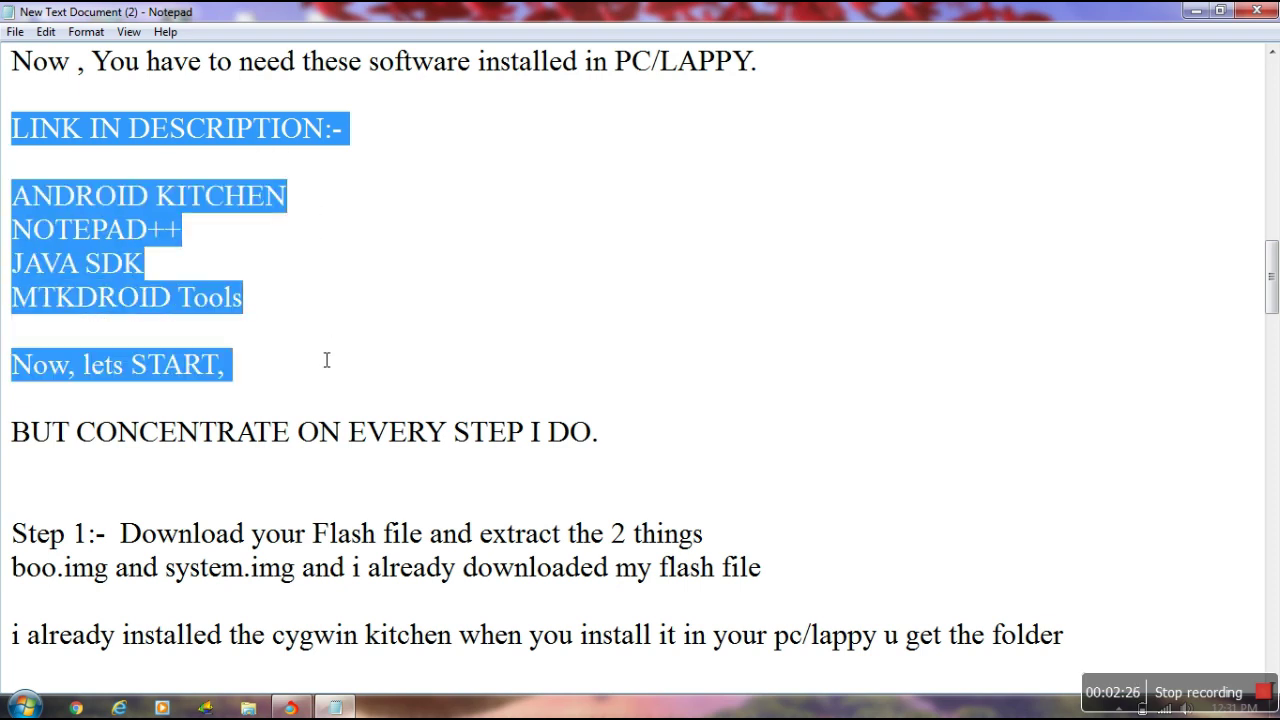
left_click_drag(12, 432, 631, 428)
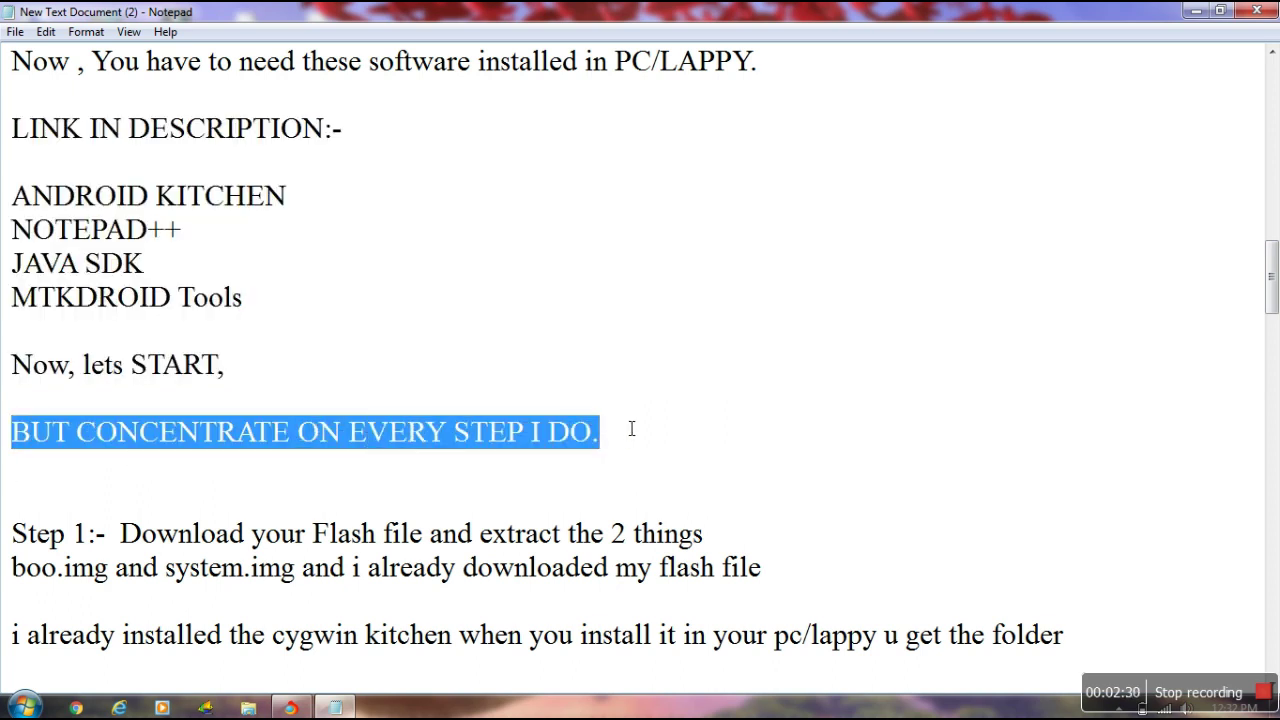
left_click_drag(211, 541, 1266, 230)
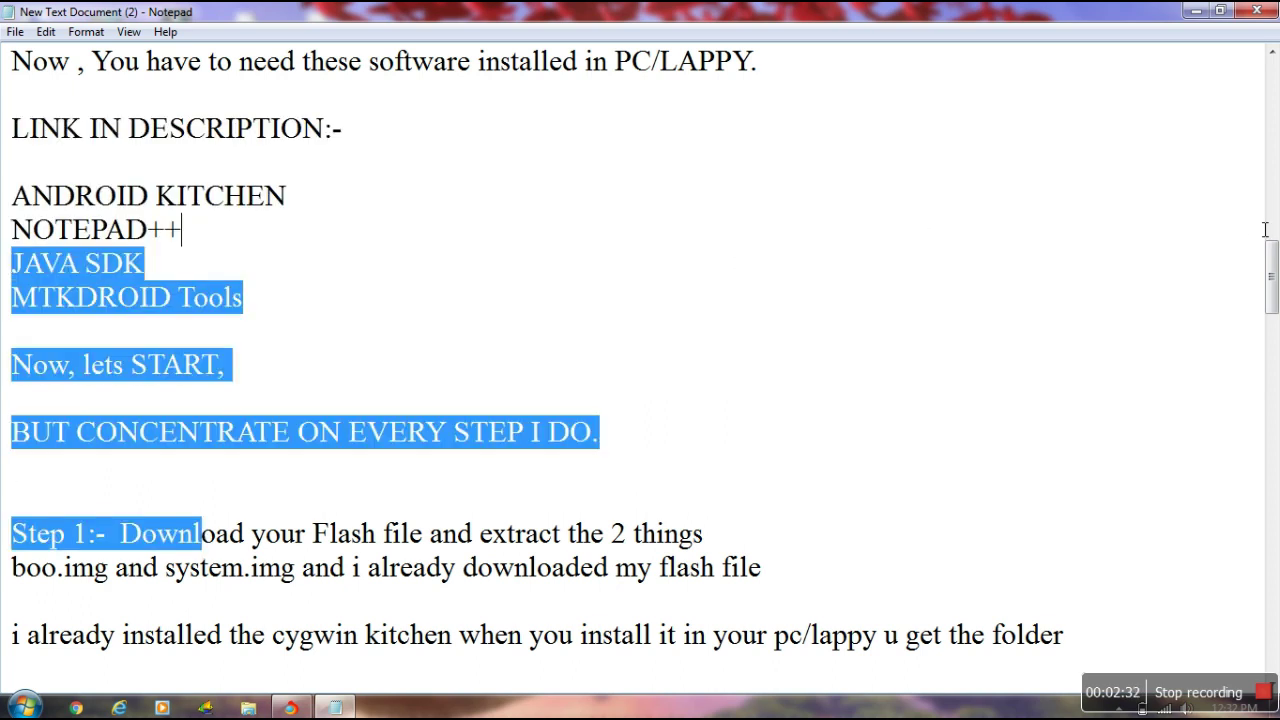
left_click(1214, 280)
- Highlight the Step 1 instructions and correct "boo.img" to "boot.img" in them
left_click_drag(1270, 278, 1271, 322)
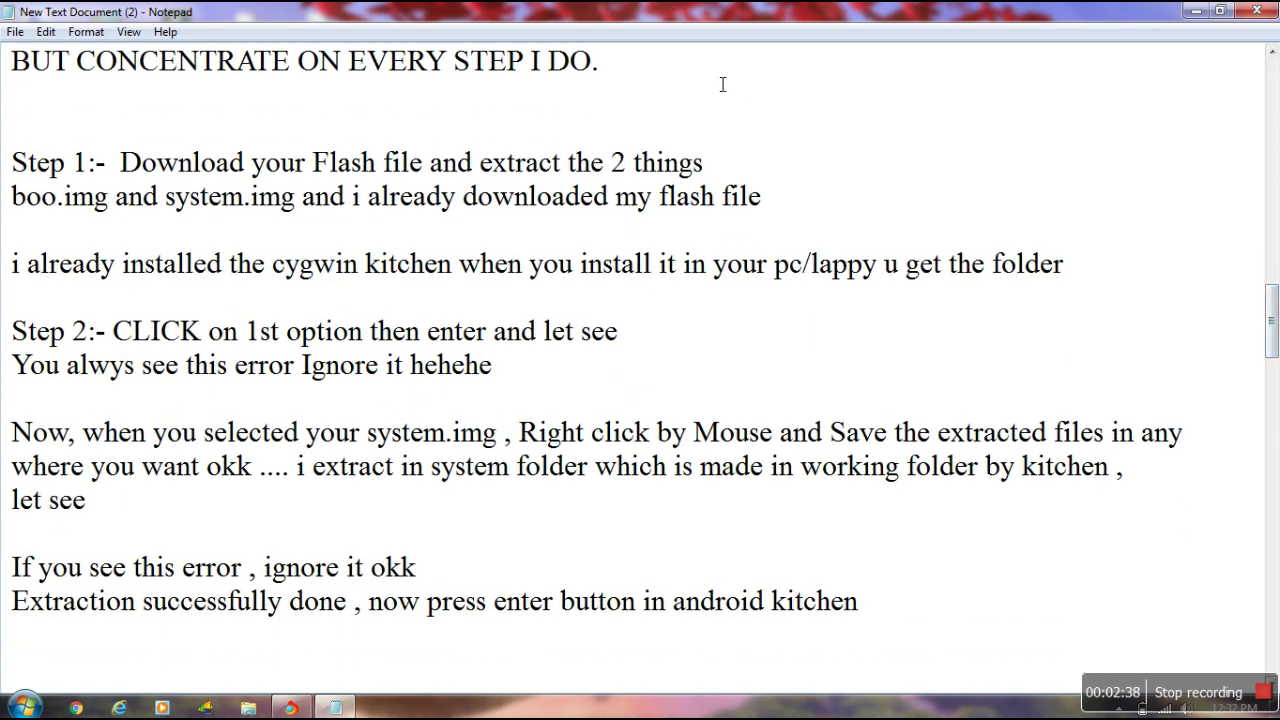
left_click_drag(14, 165, 778, 202)
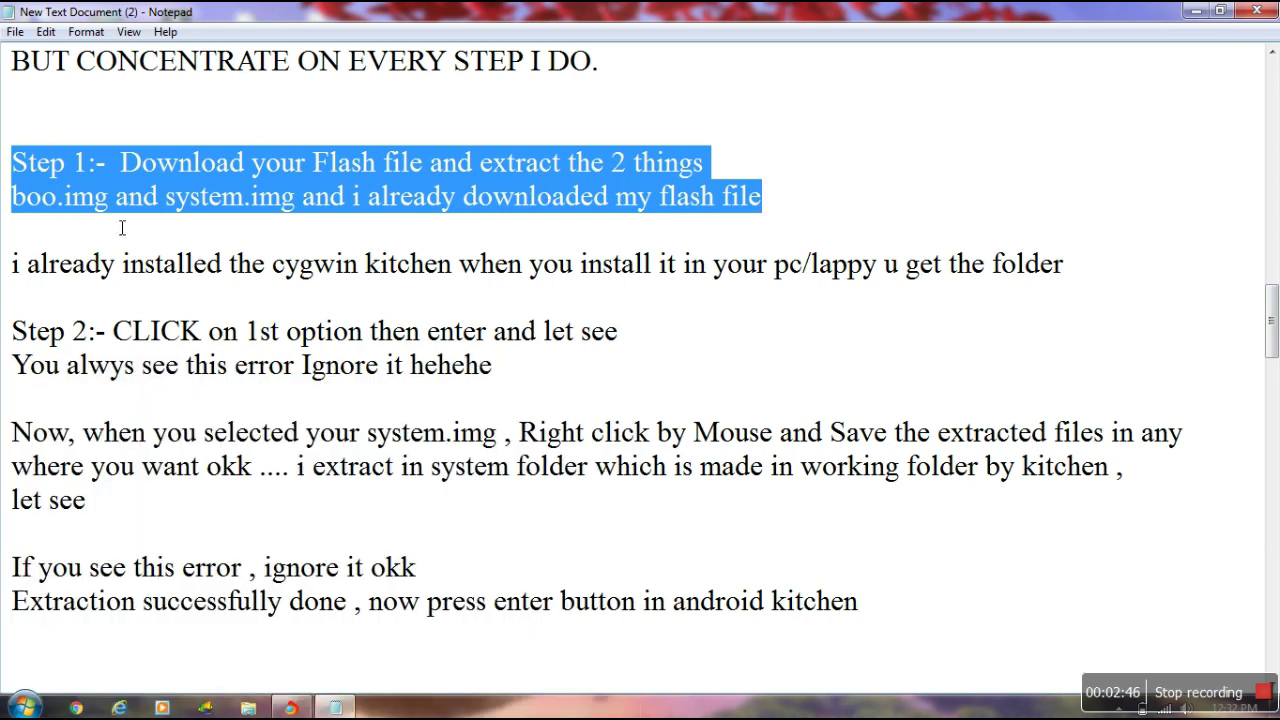
left_click(60, 205)
type("t")
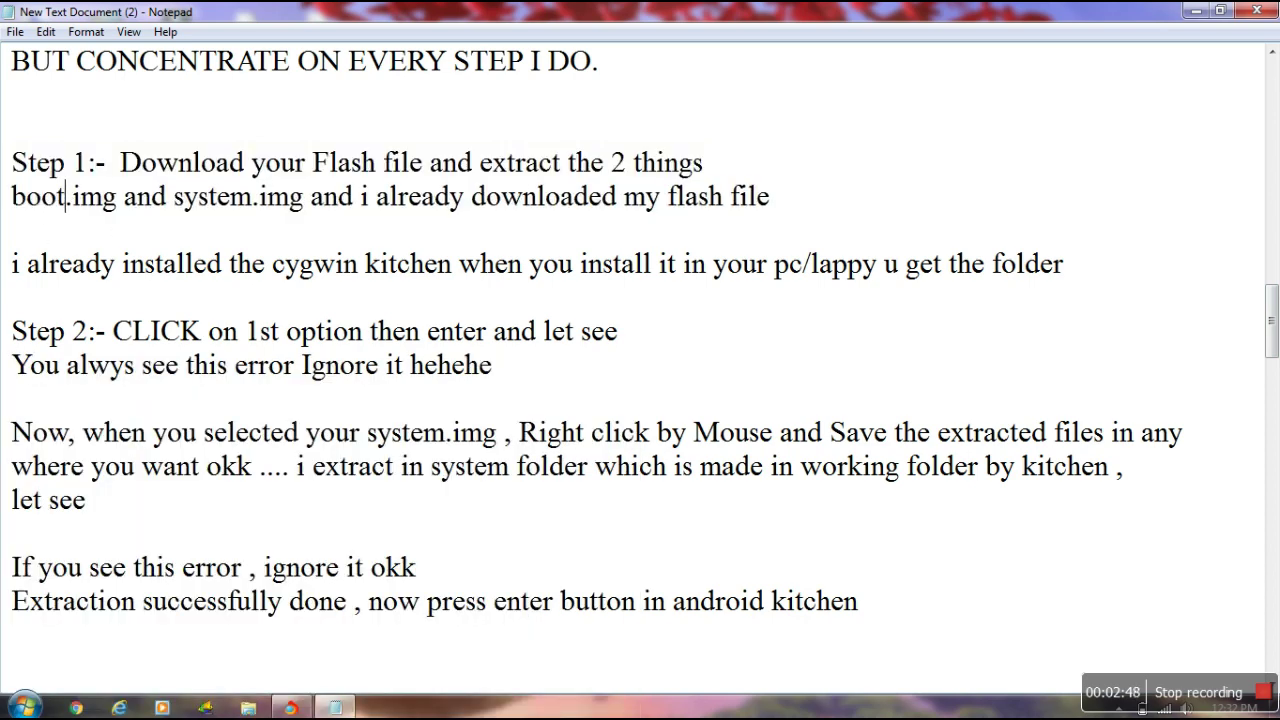
- Highlight the two Step 1 lines about downloading the flash file and extracting boot.img and system.img
key("Left")
key("Left")
key("Left")
left_click_drag(12, 162, 840, 202)
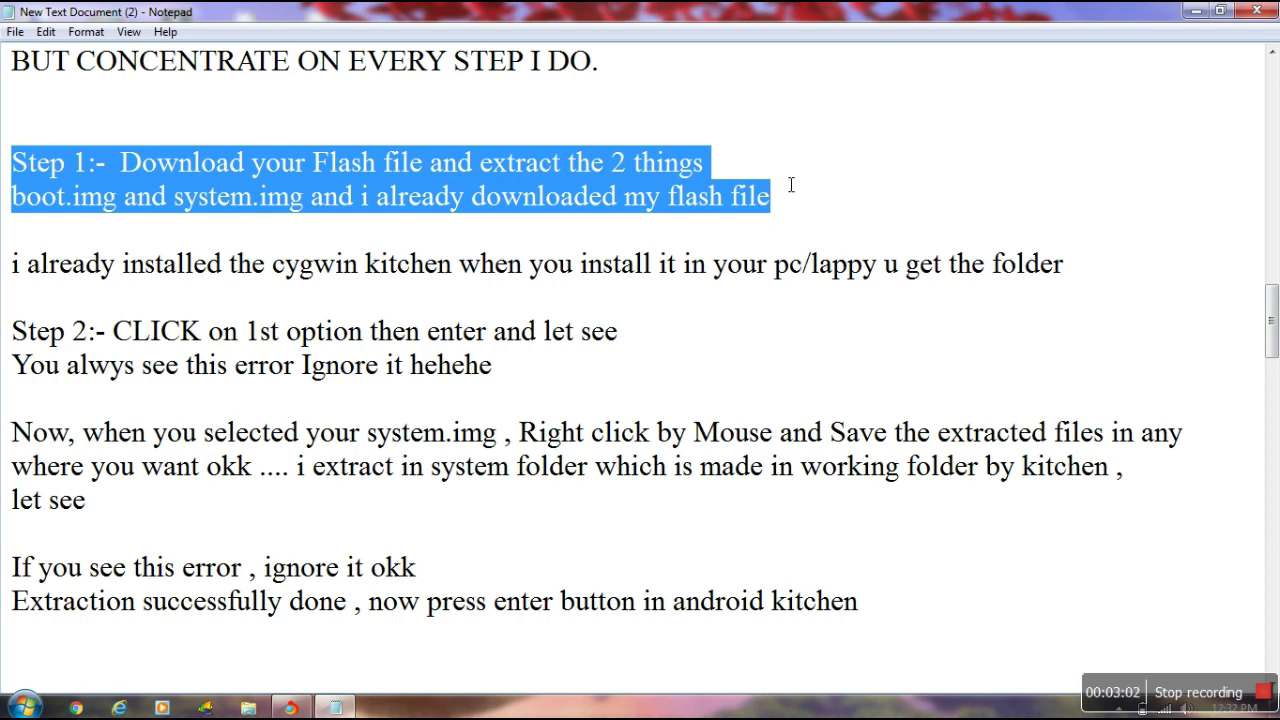
left_click(1196, 11)
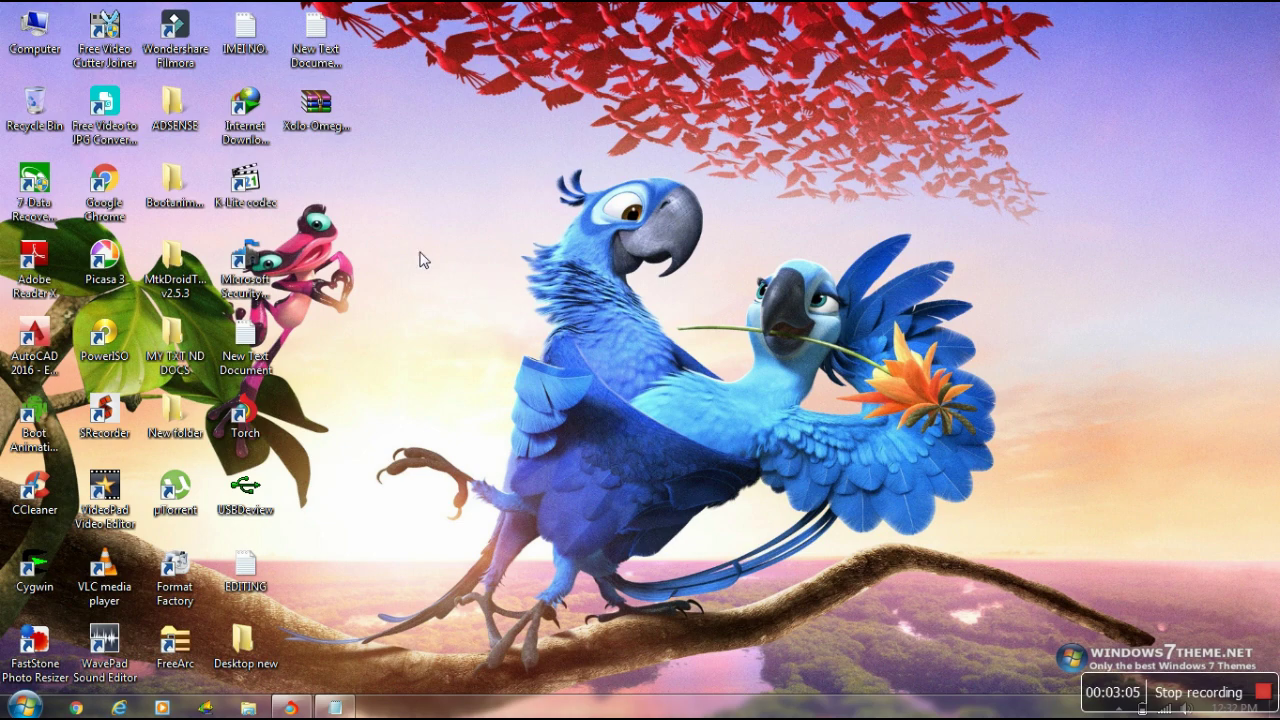
double_click(315, 102)
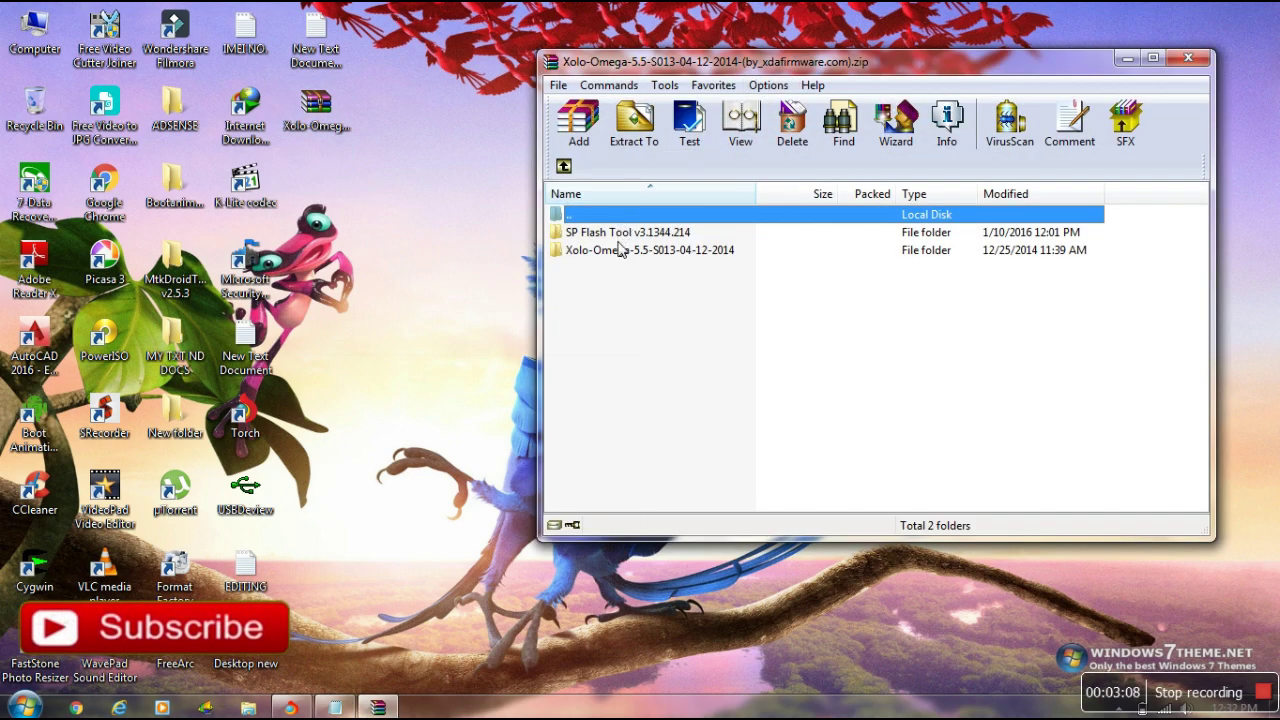
double_click(622, 250)
double_click(601, 251)
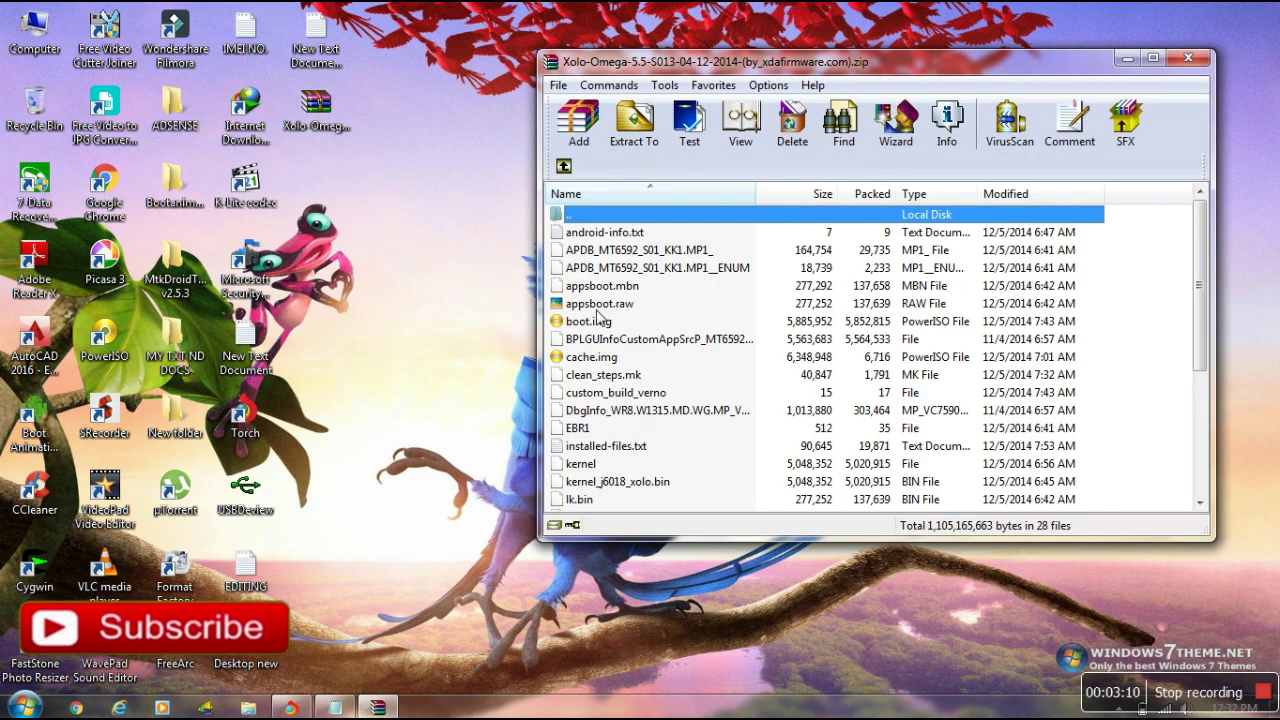
left_click_drag(600, 321, 503, 340)
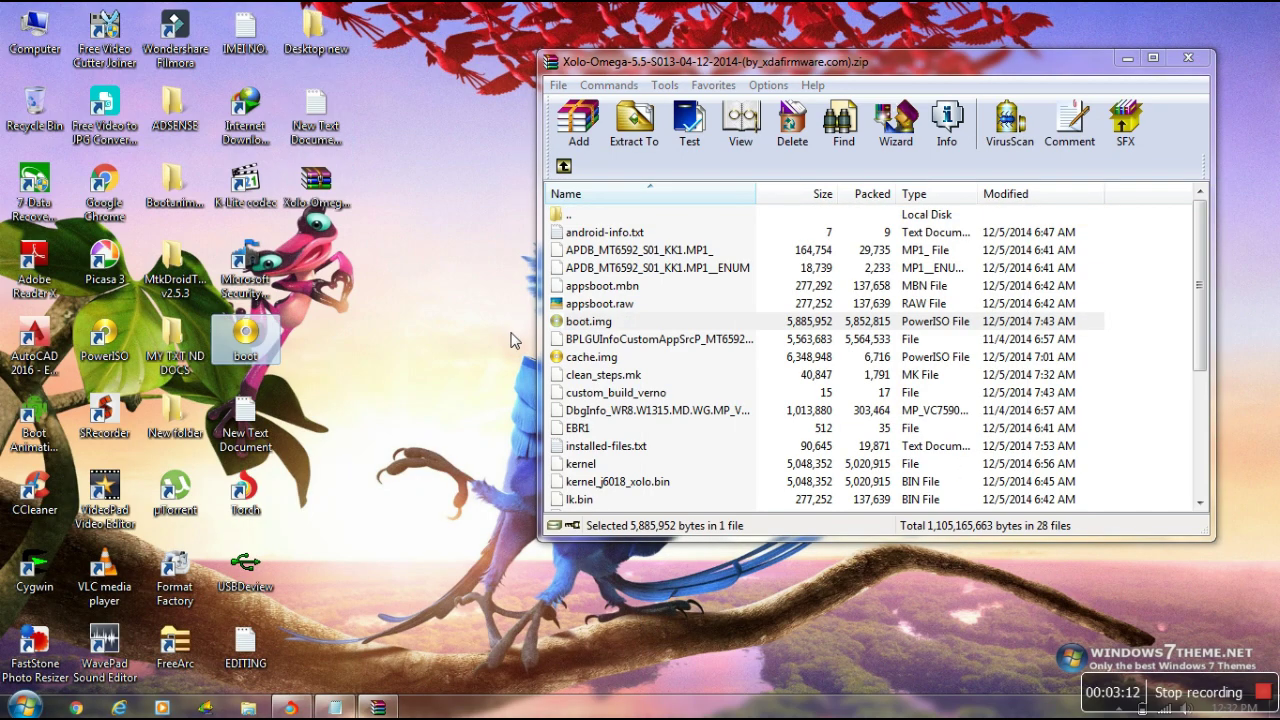
left_click_drag(1198, 284, 1205, 447)
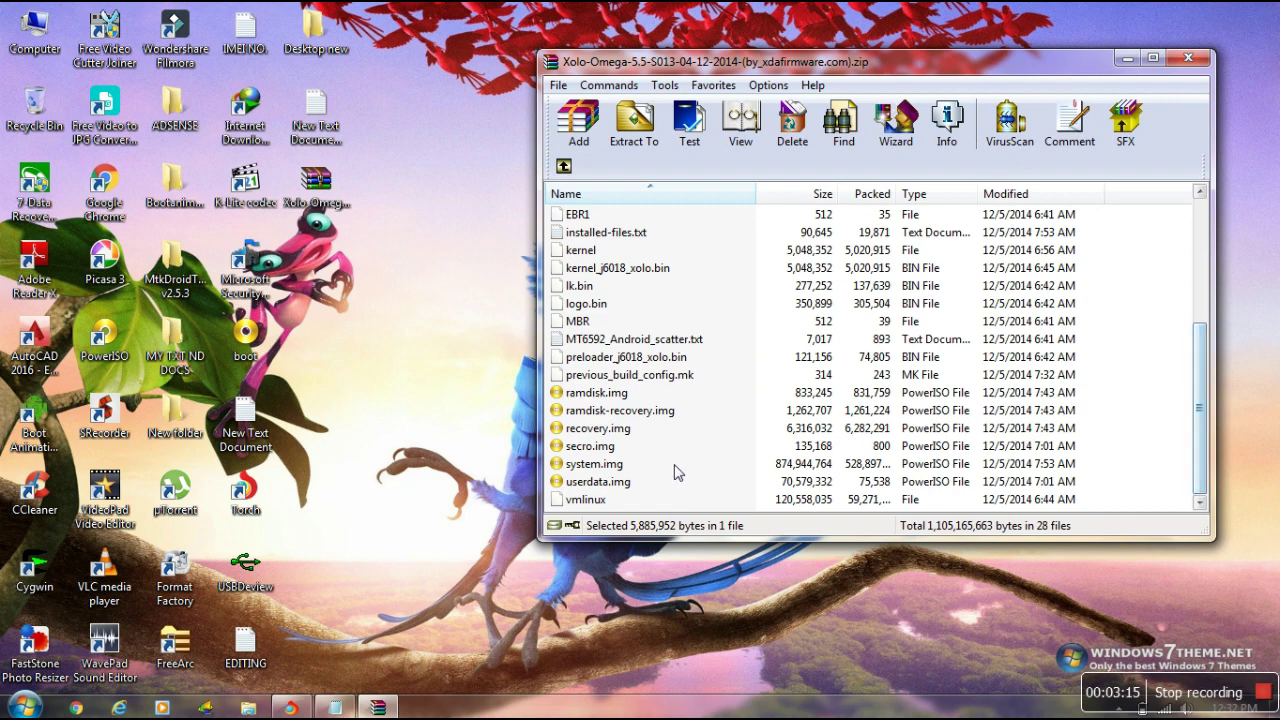
left_click_drag(673, 465, 503, 474)
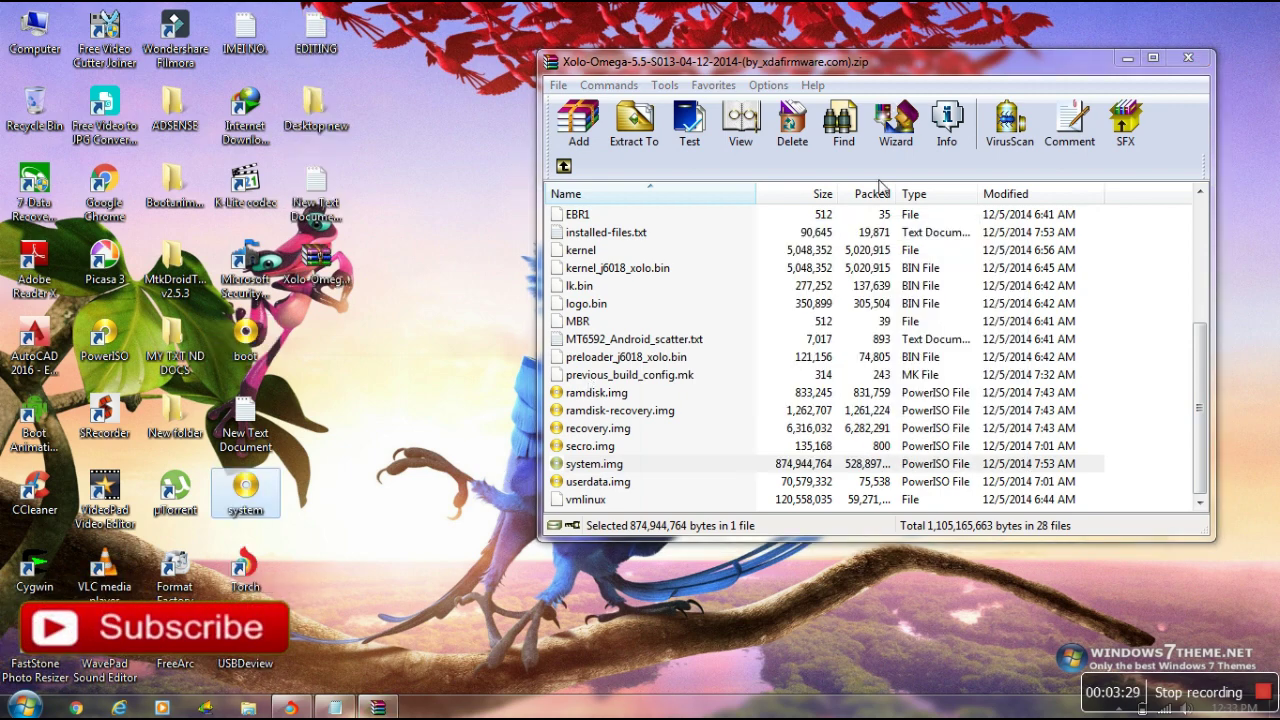
left_click(1182, 59)
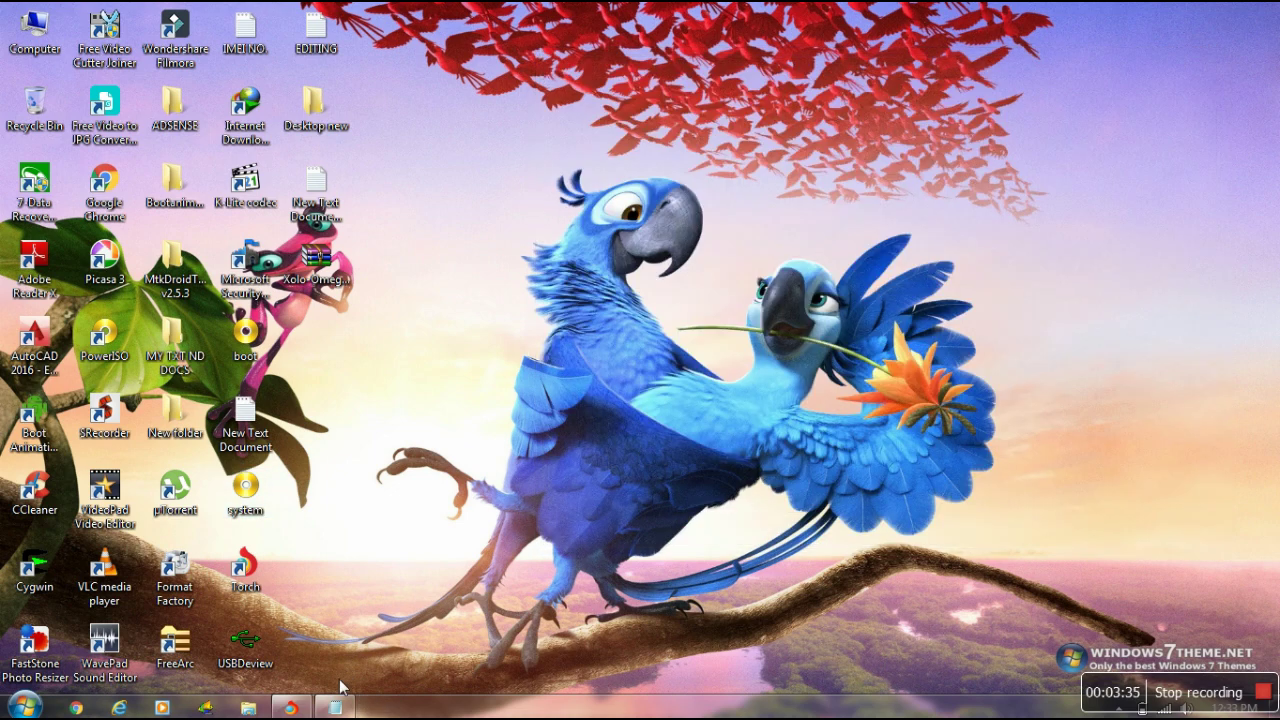
- Highlight the guide's line about the installed cygwin kitchen and its folder in Notepad, then return to the desktop
left_click(335, 707)
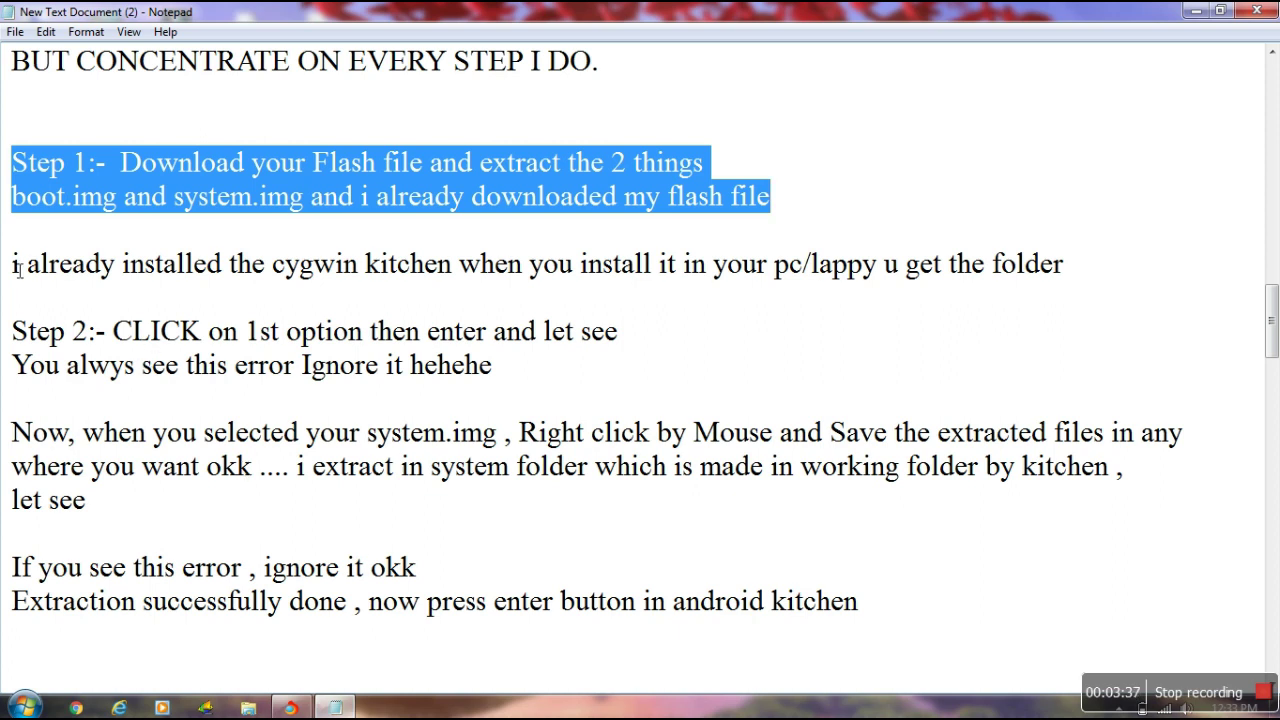
left_click_drag(12, 264, 1078, 289)
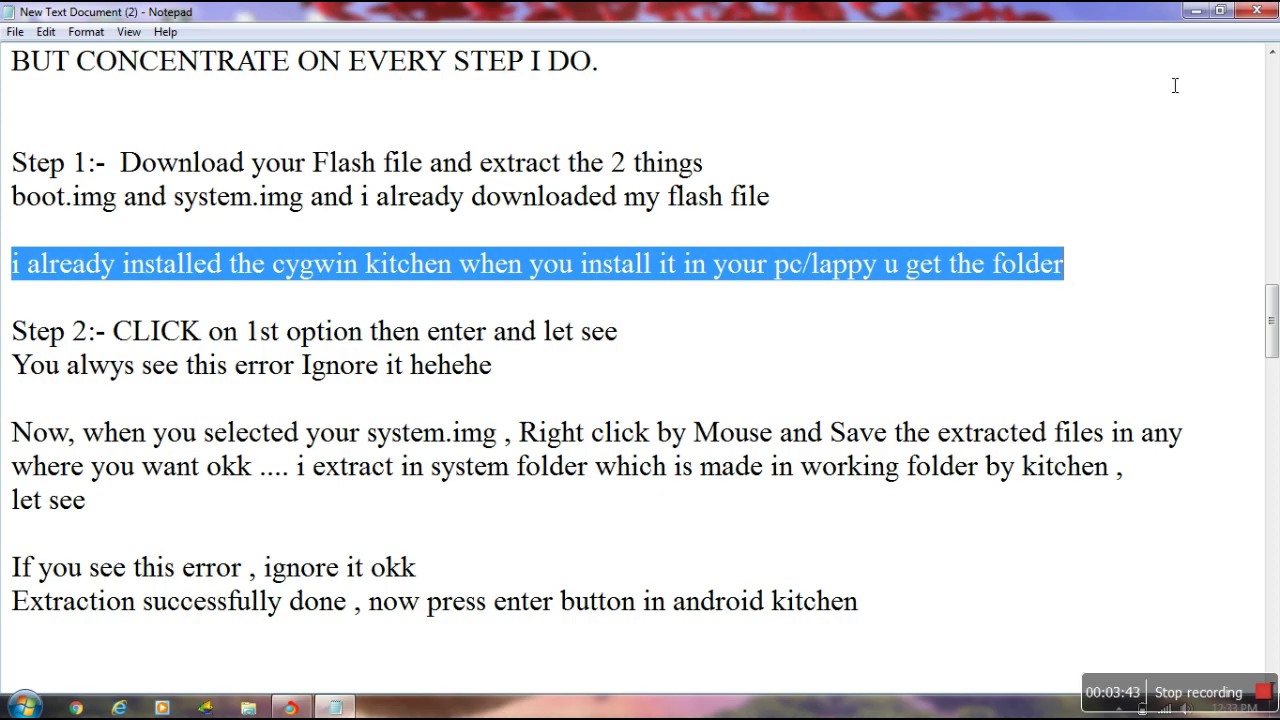
left_click(1196, 11)
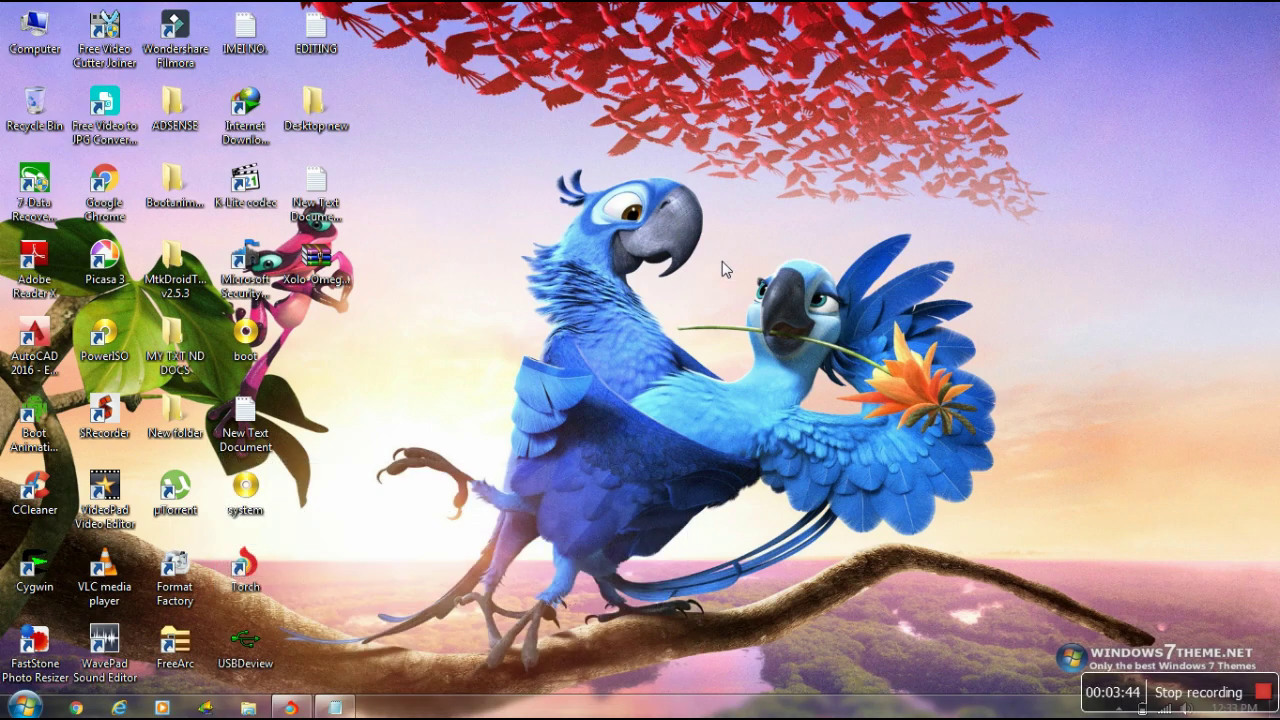
- Move the boot and system images from the desktop into the original_update folder of Cygwin's Kitchen directory on drive C:
left_click(256, 340)
left_click(245, 490, "ctrl")
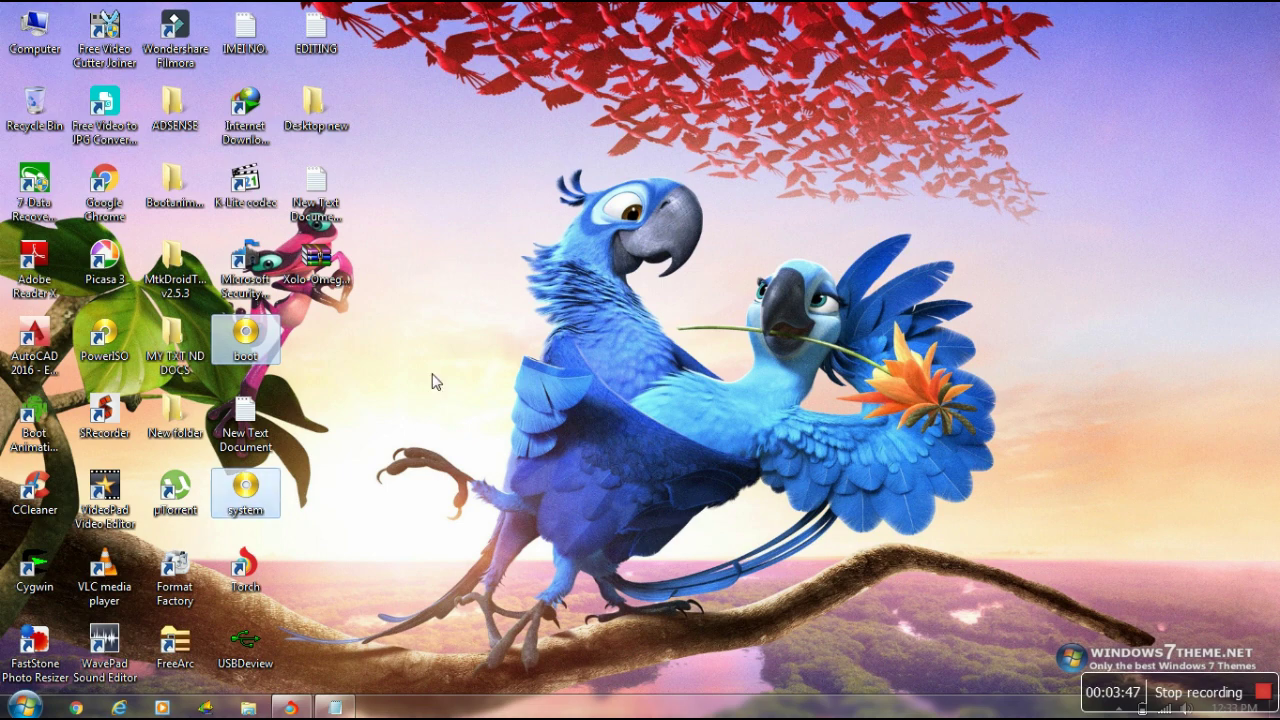
double_click(38, 36)
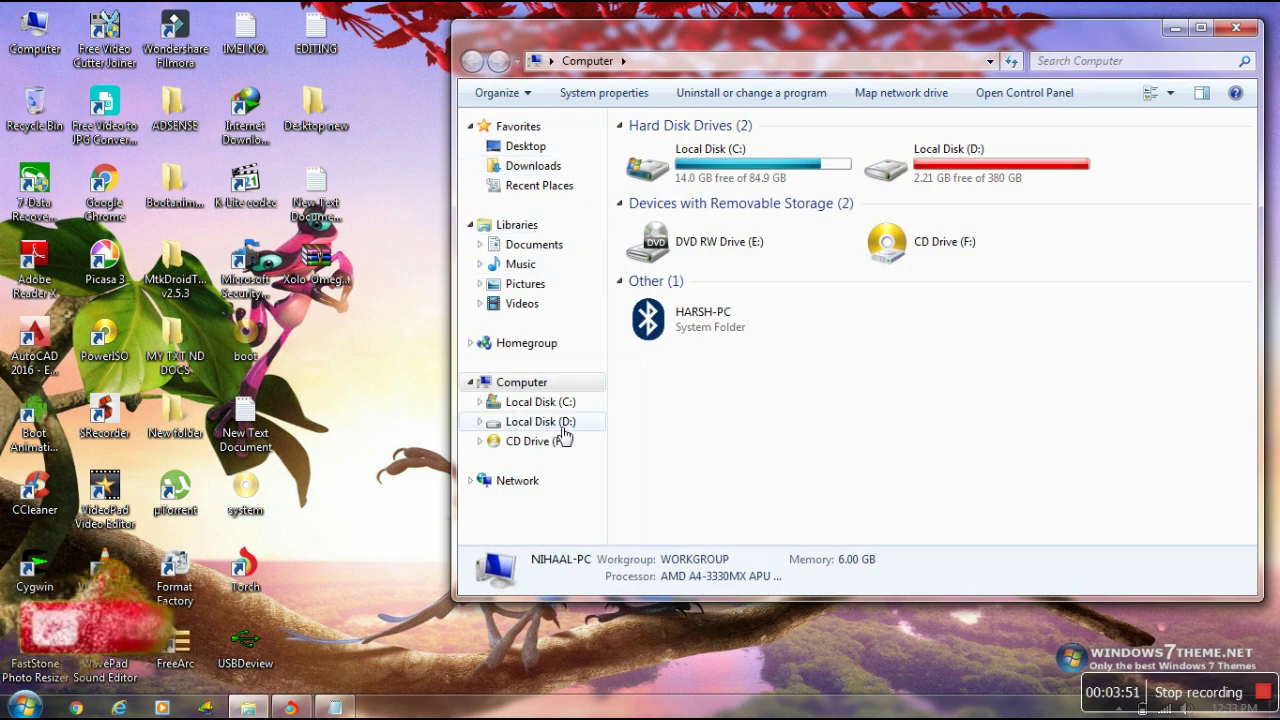
double_click(650, 178)
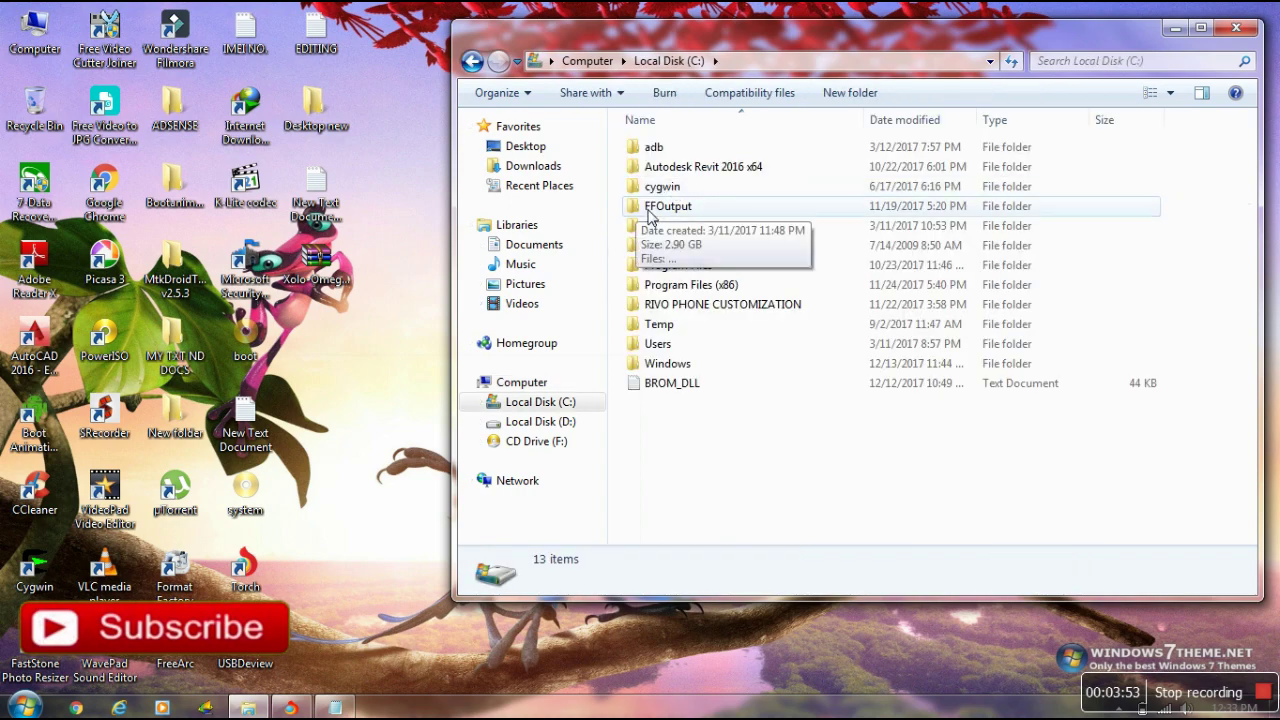
double_click(656, 188)
left_click(660, 229)
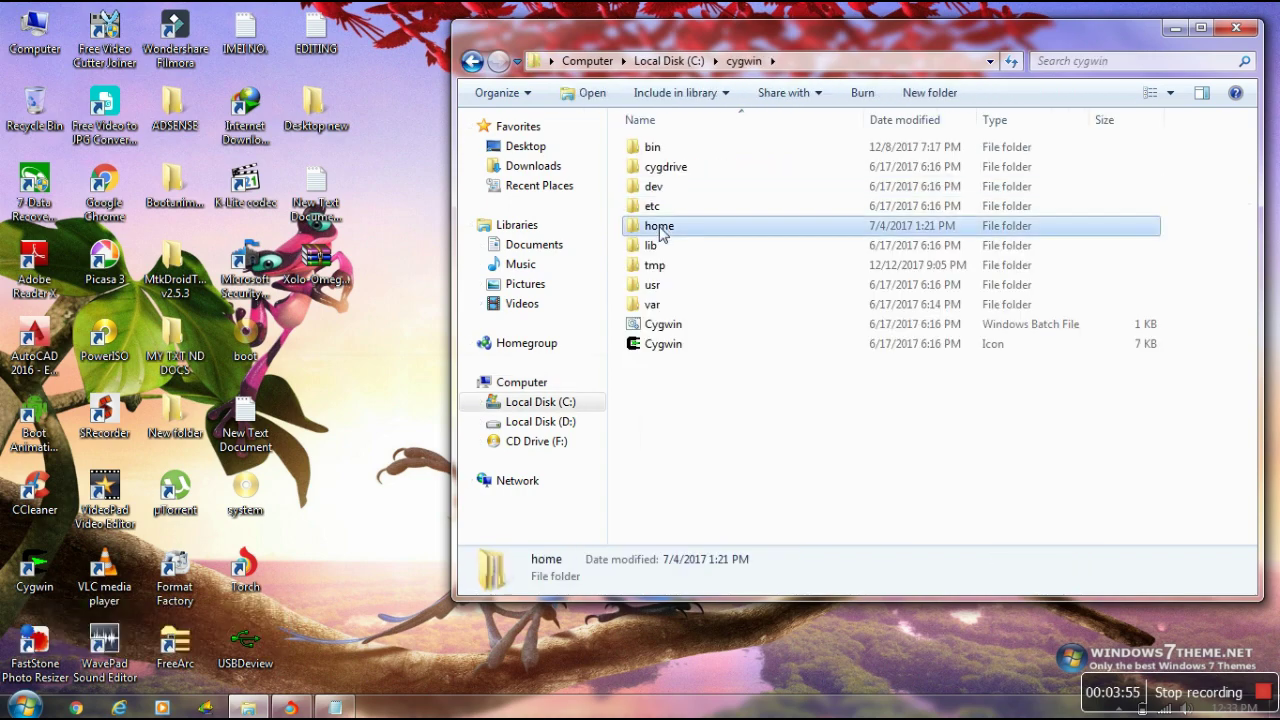
double_click(660, 229)
double_click(660, 152)
left_click(664, 153)
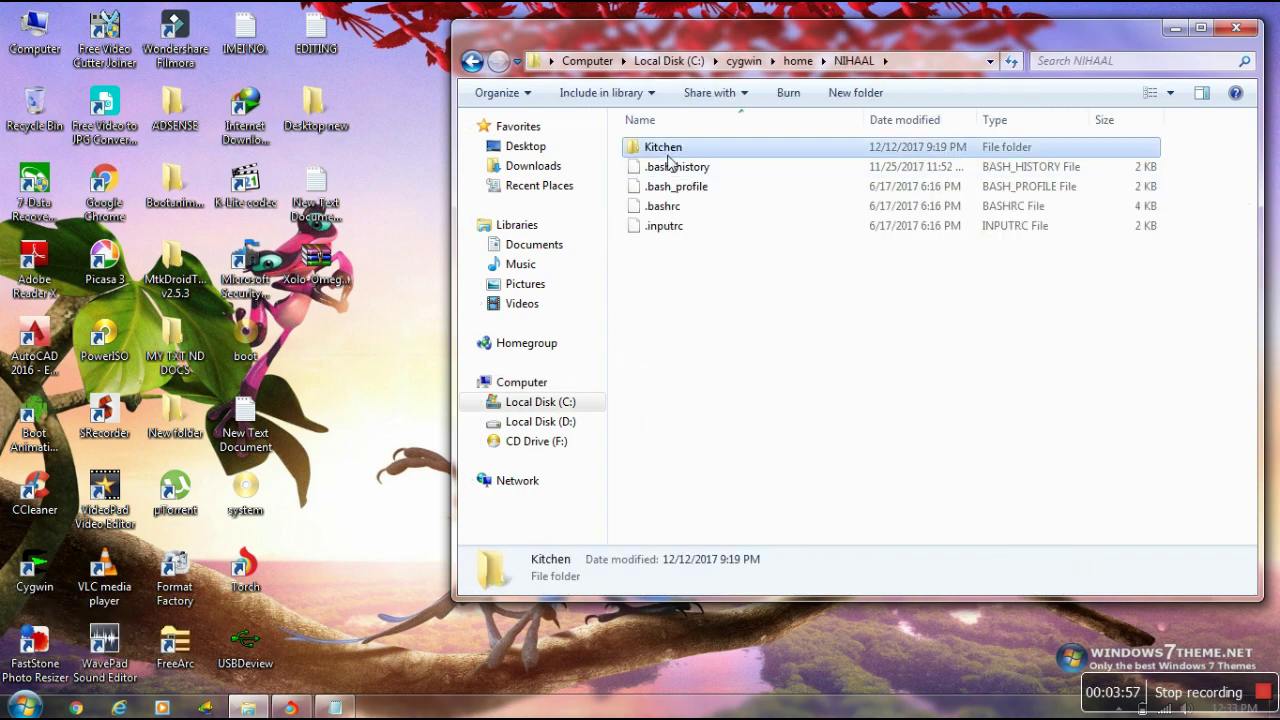
double_click(665, 149)
double_click(660, 150)
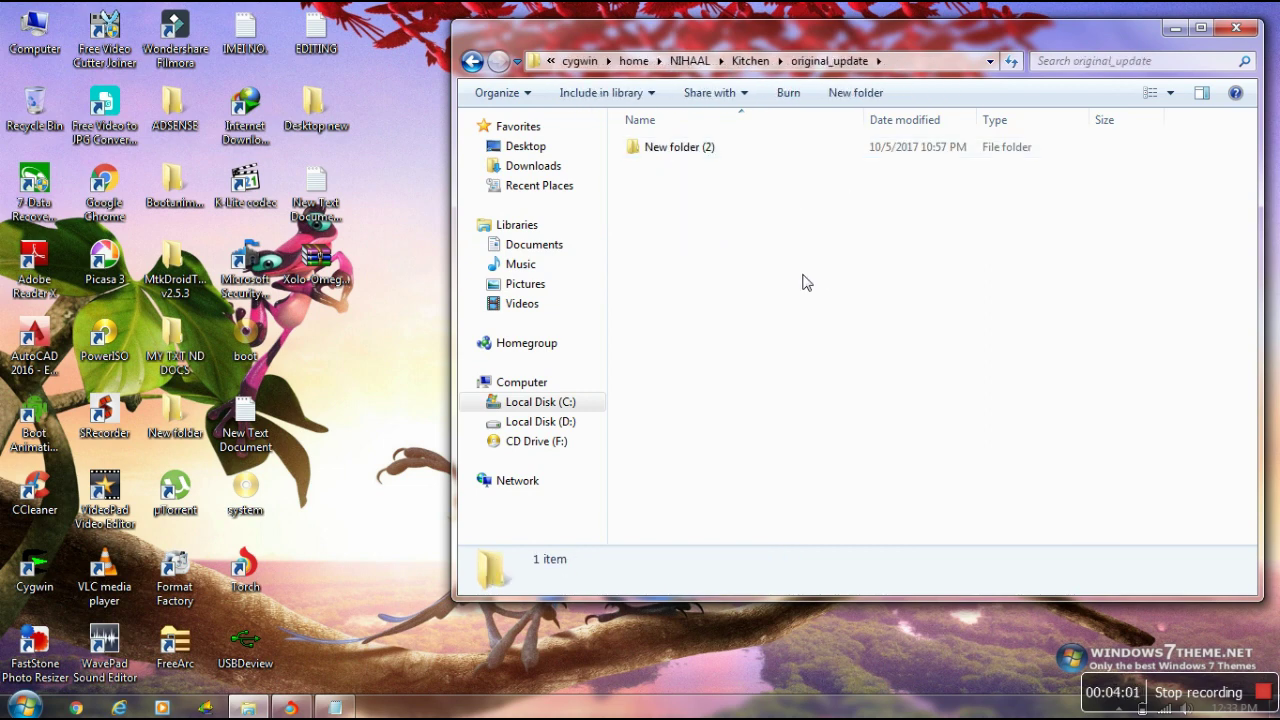
key("ctrl+v")
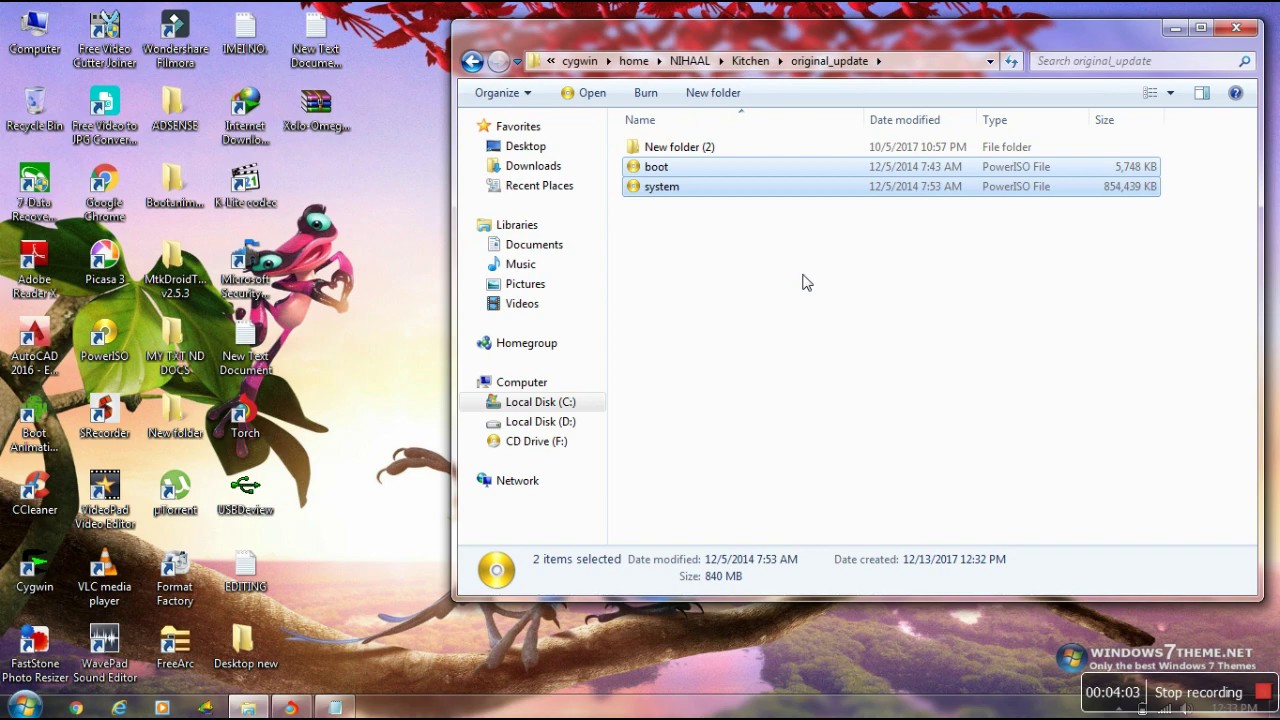
left_click(472, 61)
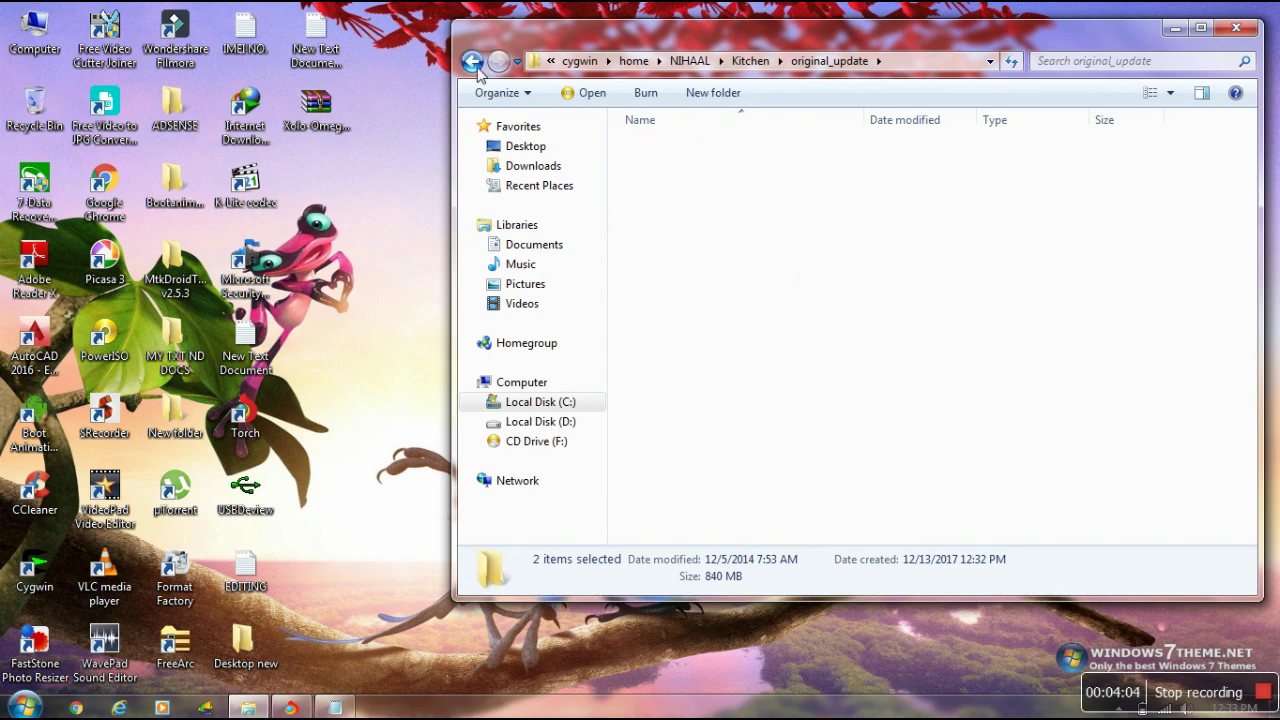
- Start a Cygwin terminal, list the home directory, enter the kitchen folder and launch Android Kitchen with ./menu
right_click(408, 170)
left_click(440, 240)
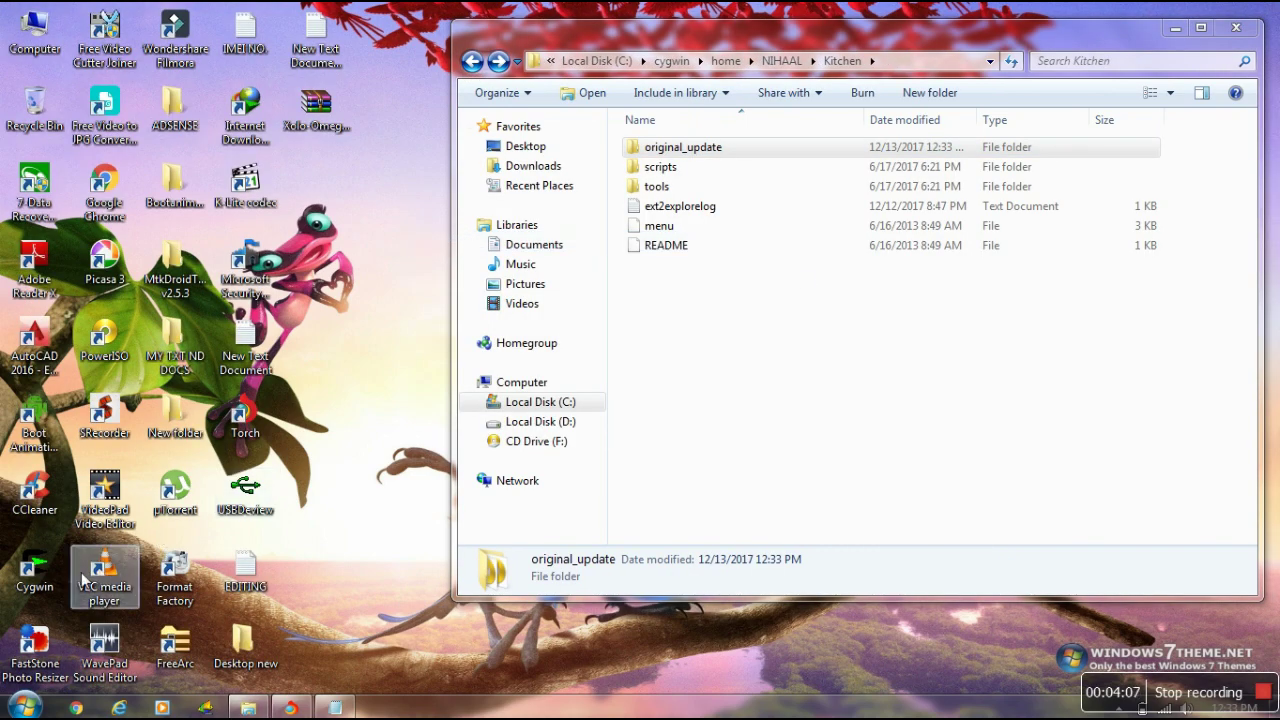
double_click(36, 568)
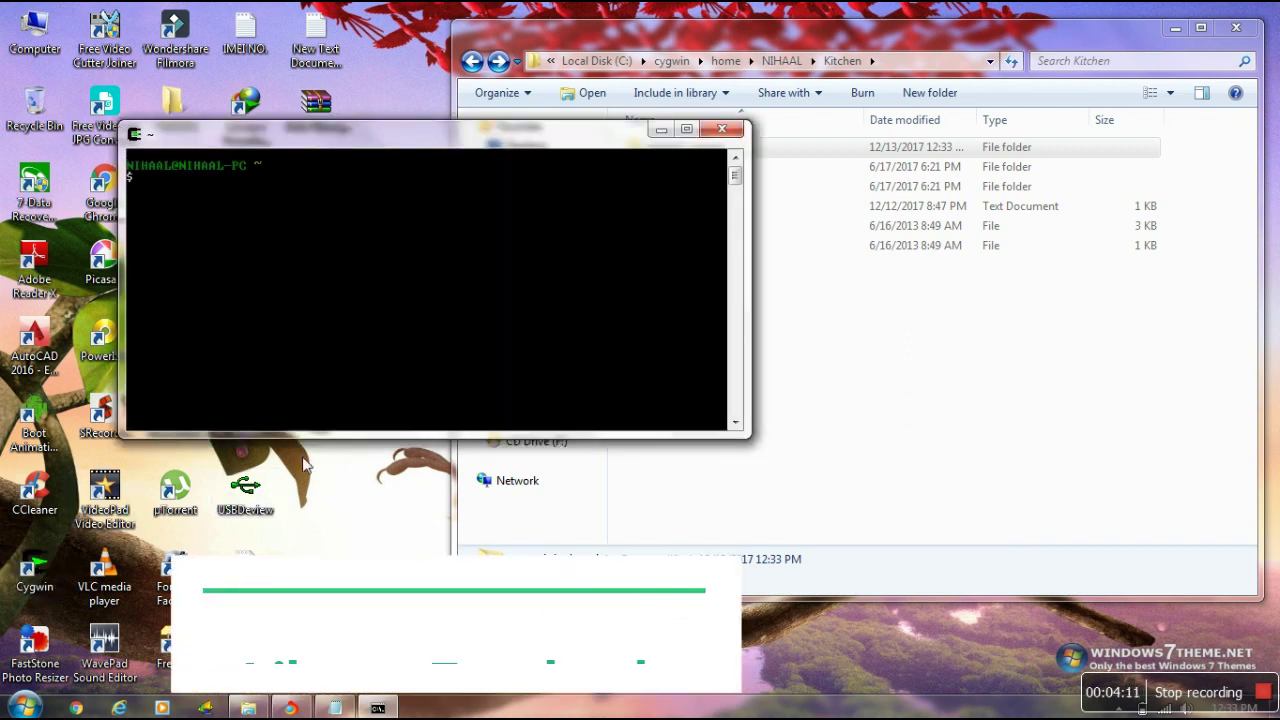
type("ls")
key("Return")
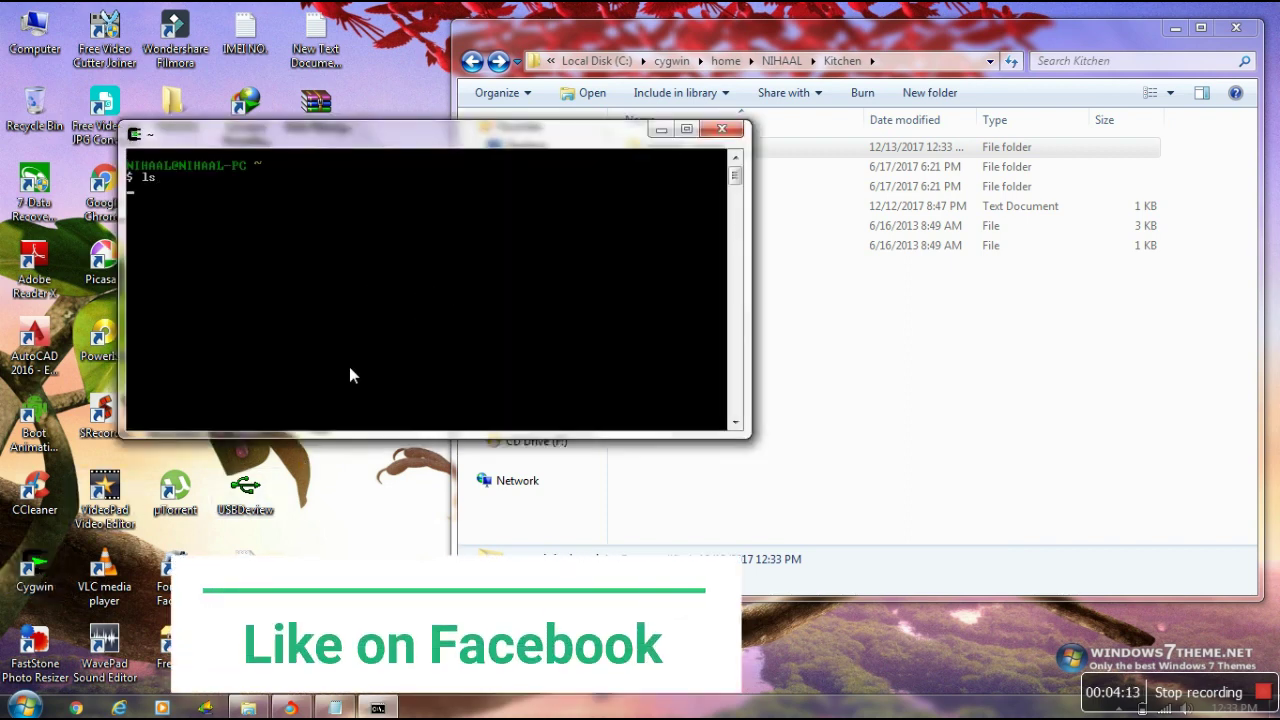
type("cd")
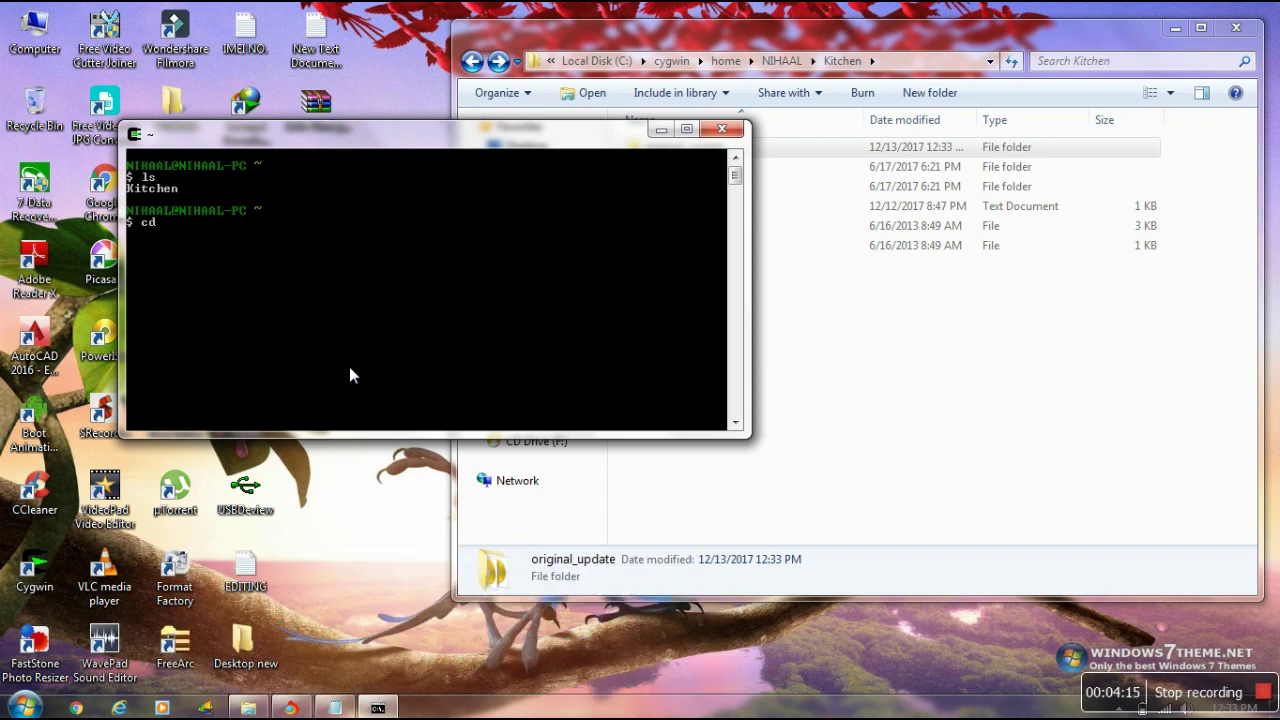
type(" kitchen")
key("Return")
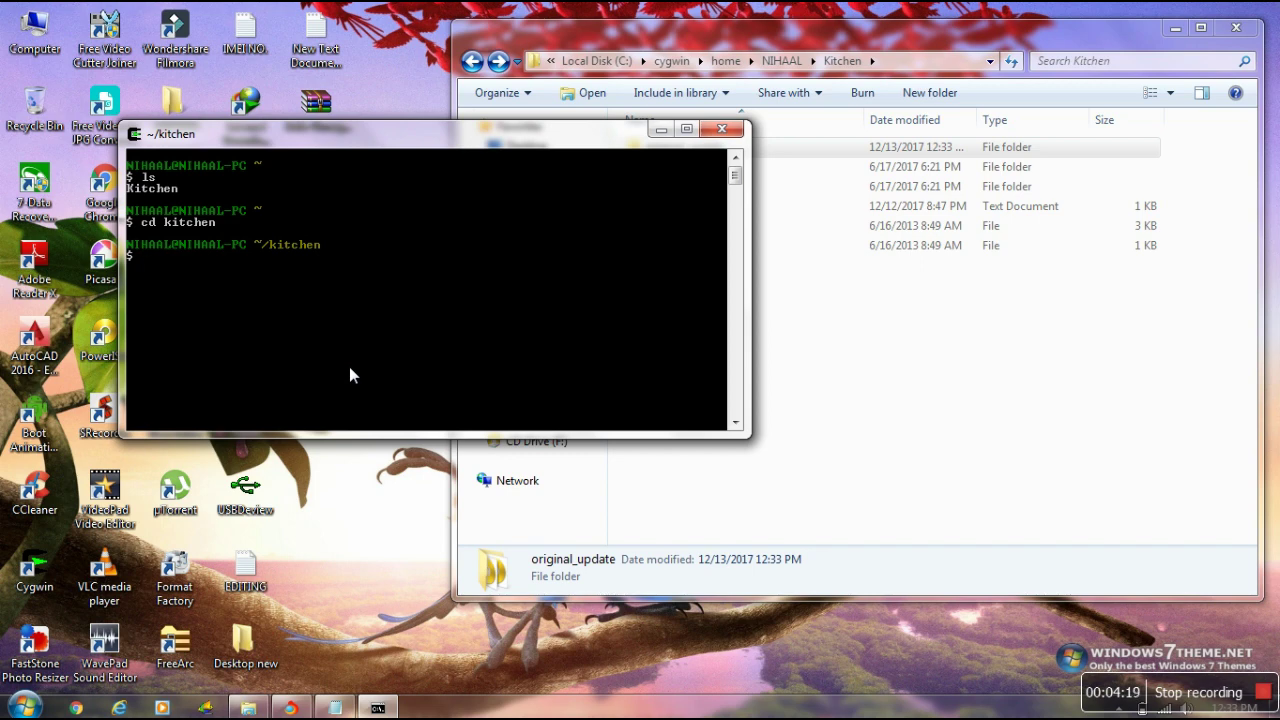
type("./menu")
key("Return")
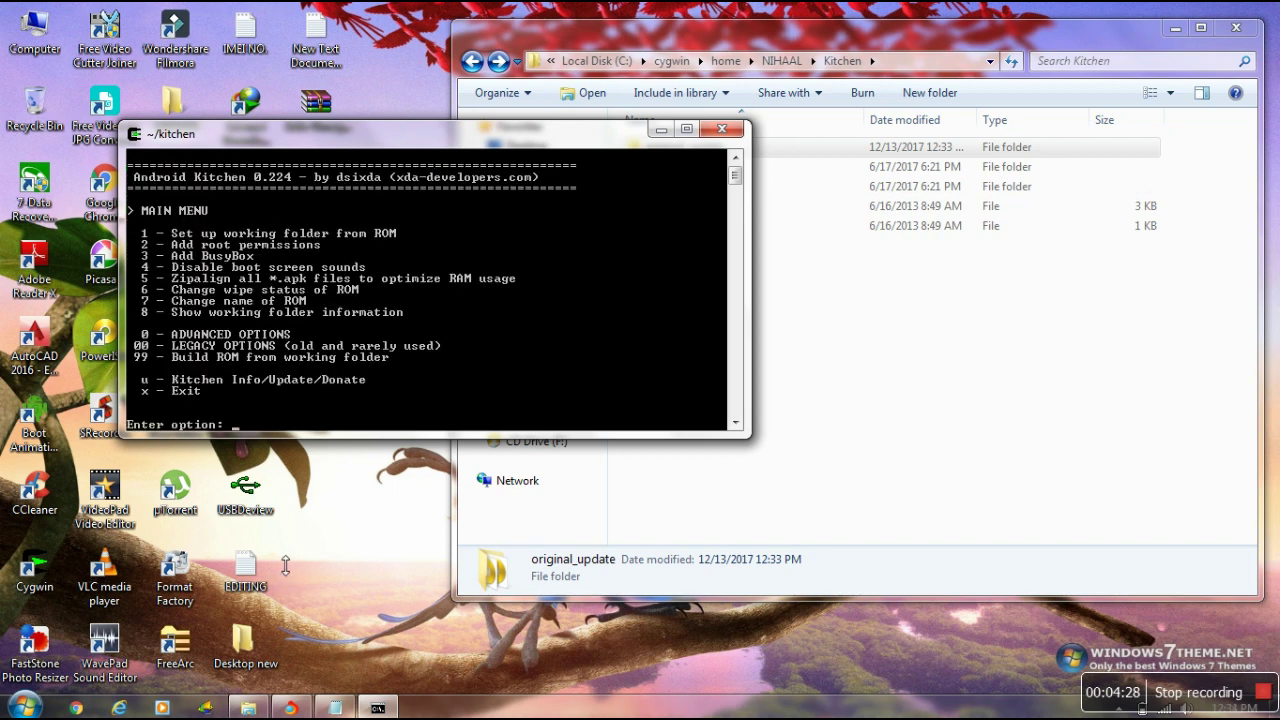
scroll(400, 610, "down", 1)
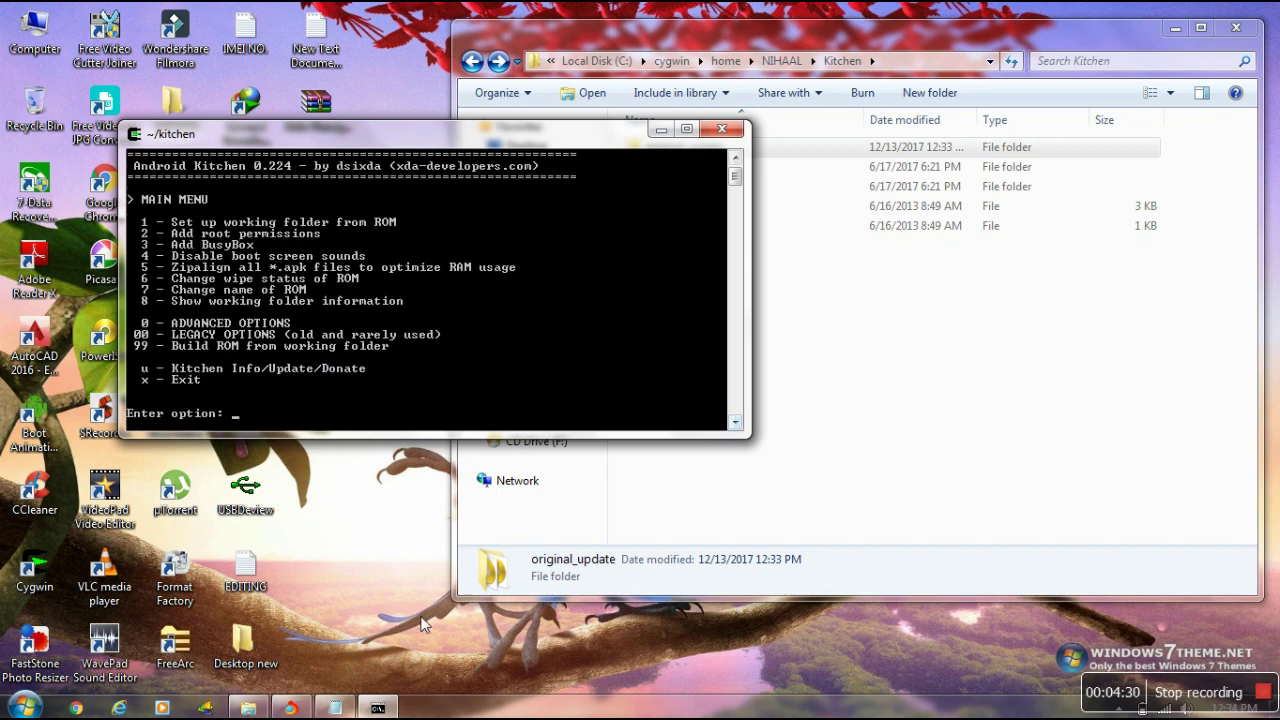
- Highlight the guide's Step 2 lines about choosing the 1st option and ignoring the error, then return to the terminal
left_click(335, 708)
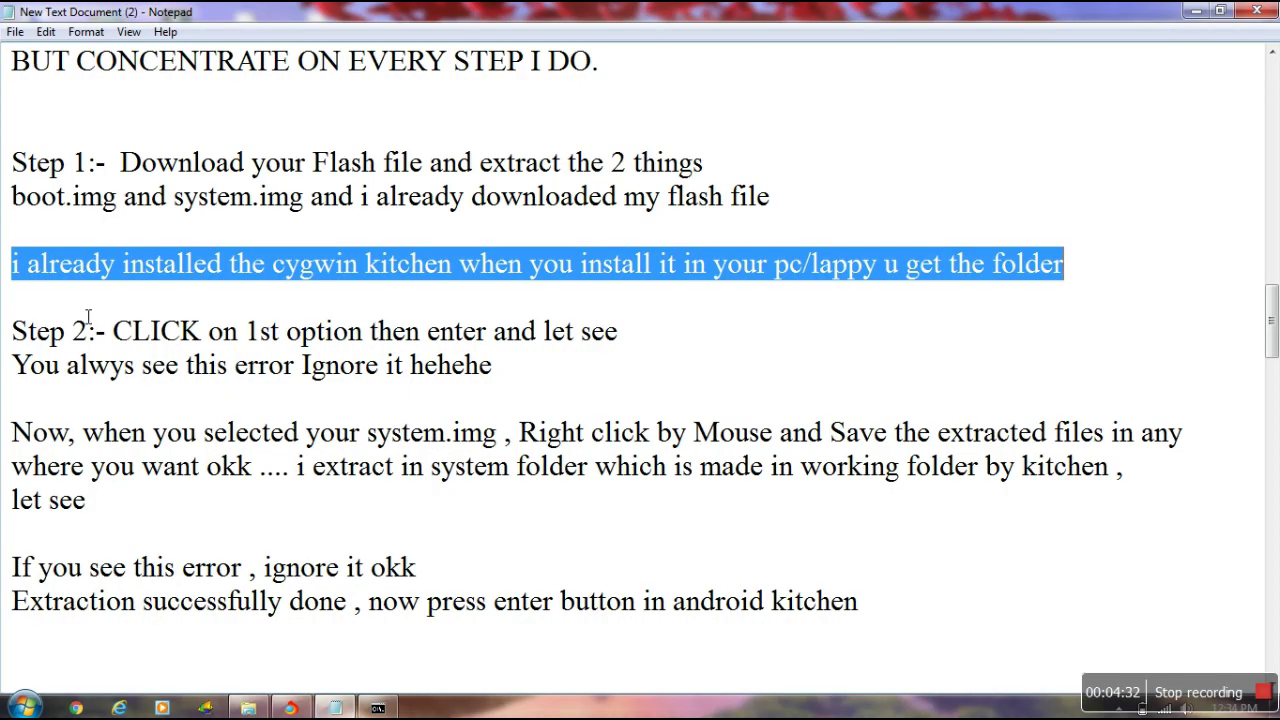
left_click_drag(13, 331, 687, 366)
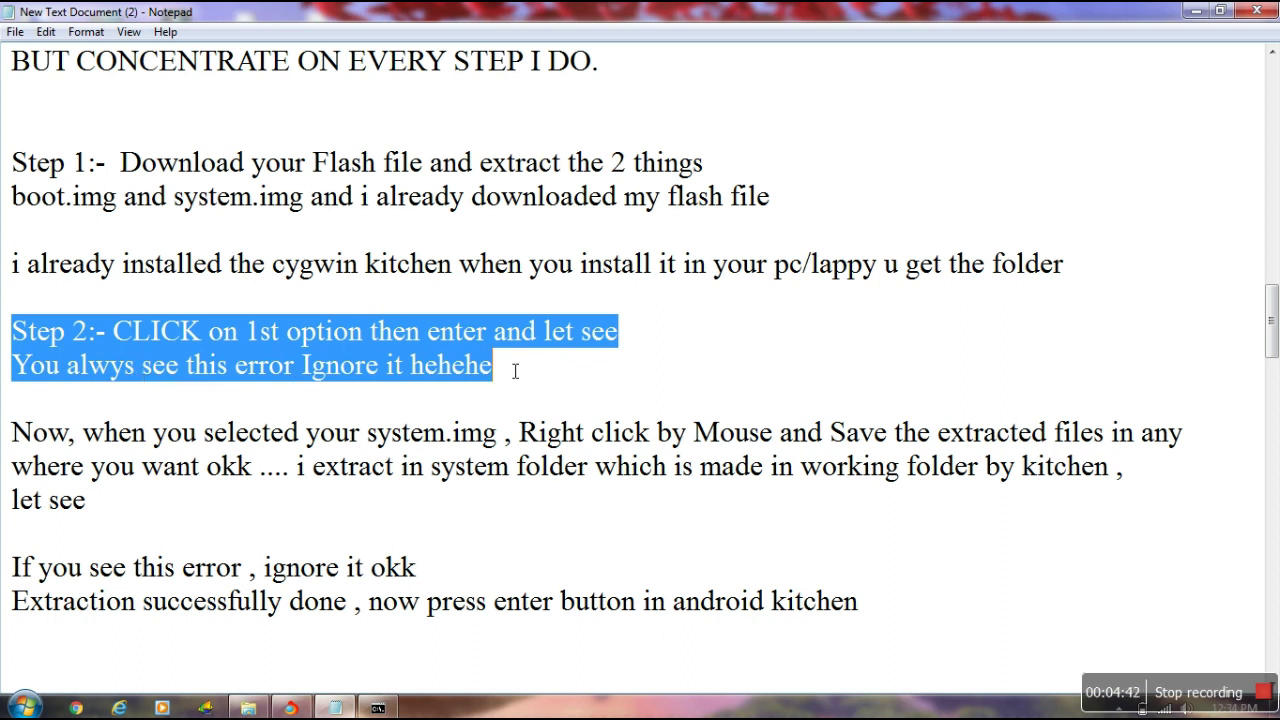
left_click(380, 708)
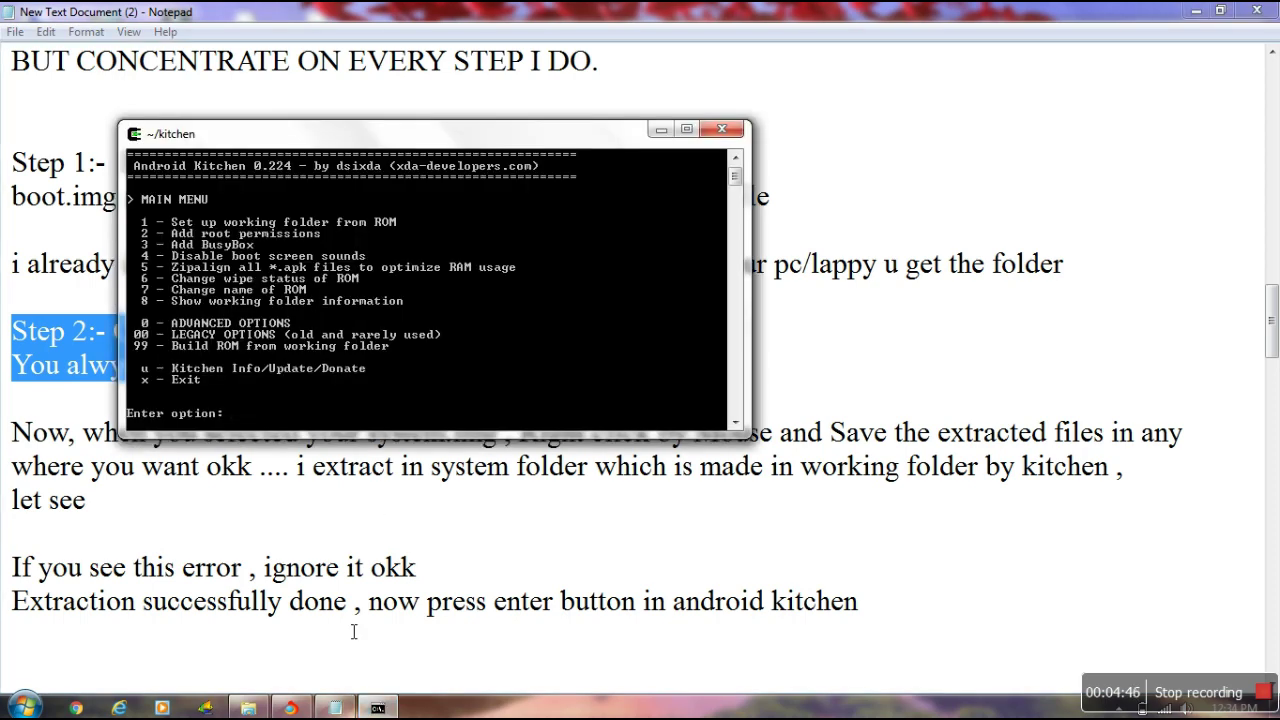
- Set up a working folder with option 1 from the system.img and boot.img ROM, keeping the default name, and move the terminal off the Kitchen file list
left_click(248, 708)
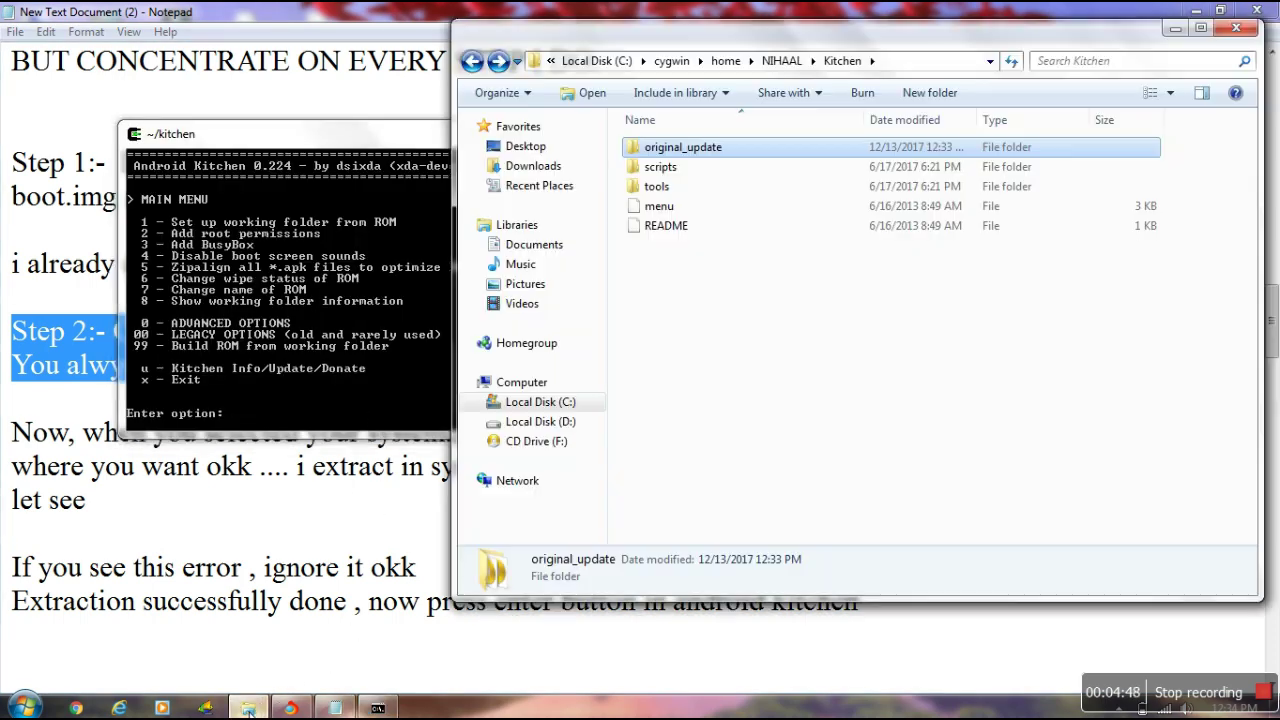
left_click(315, 423)
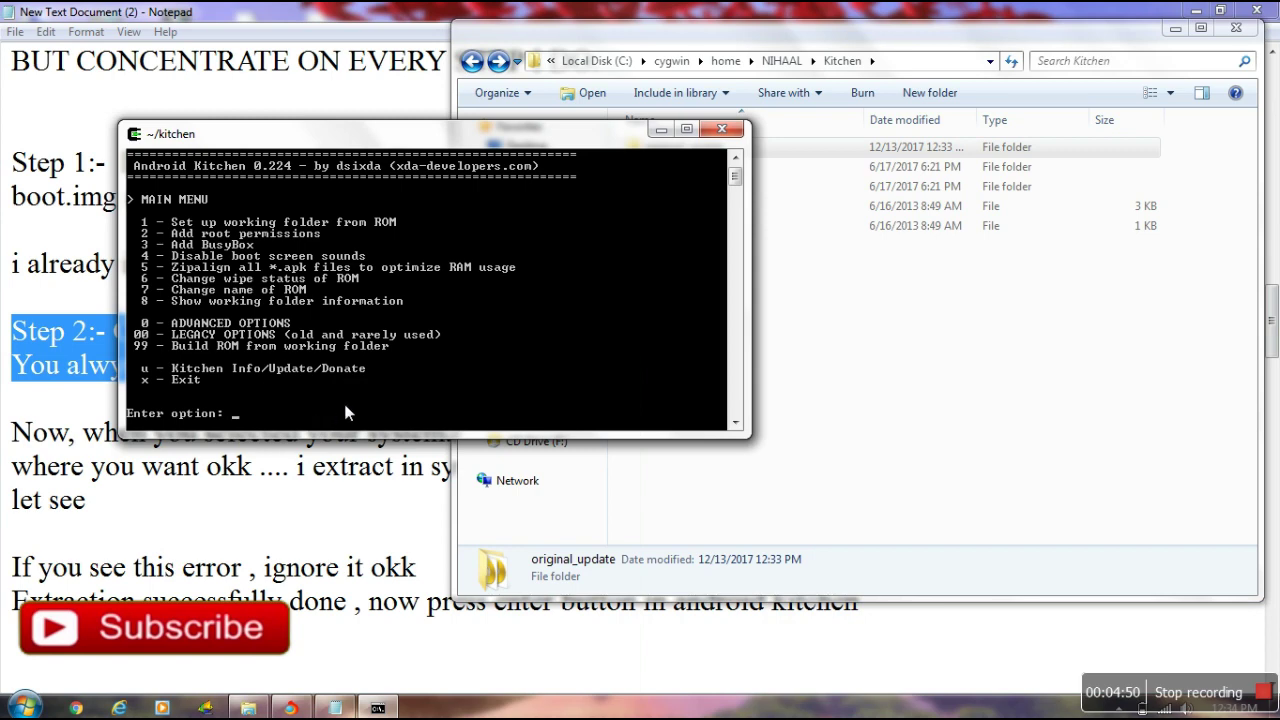
type("1")
key("Return")
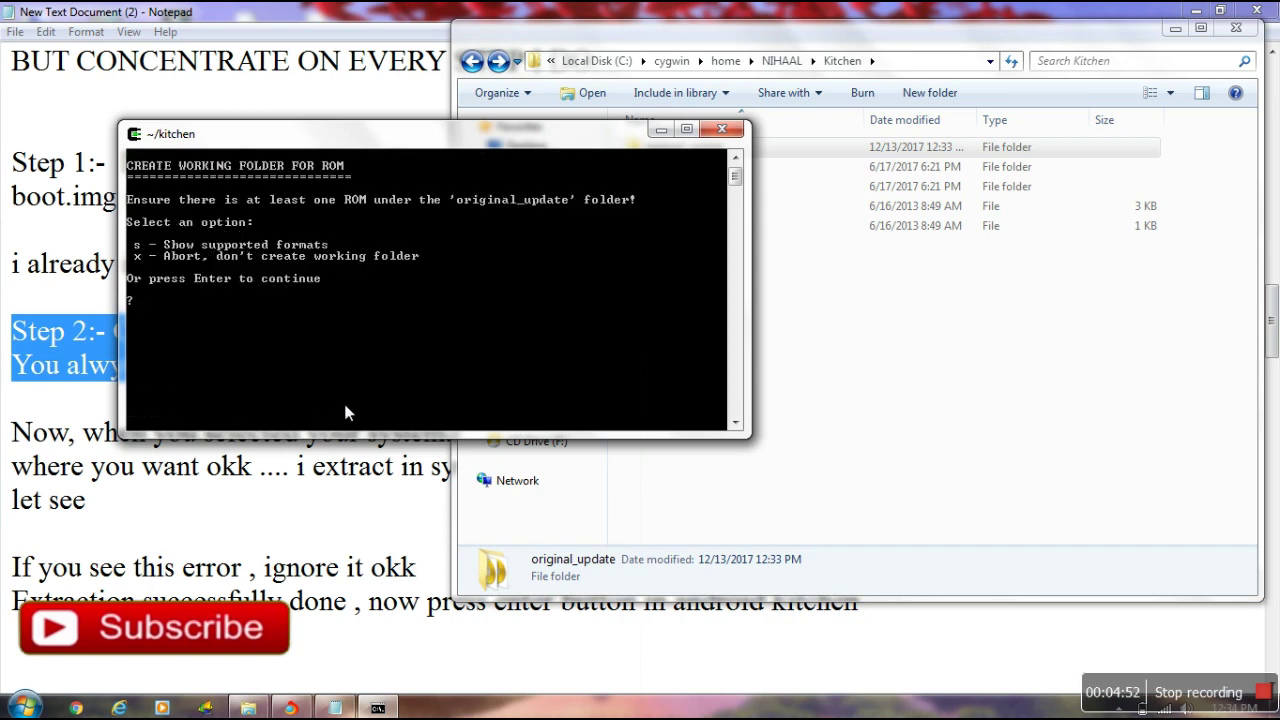
key("Return")
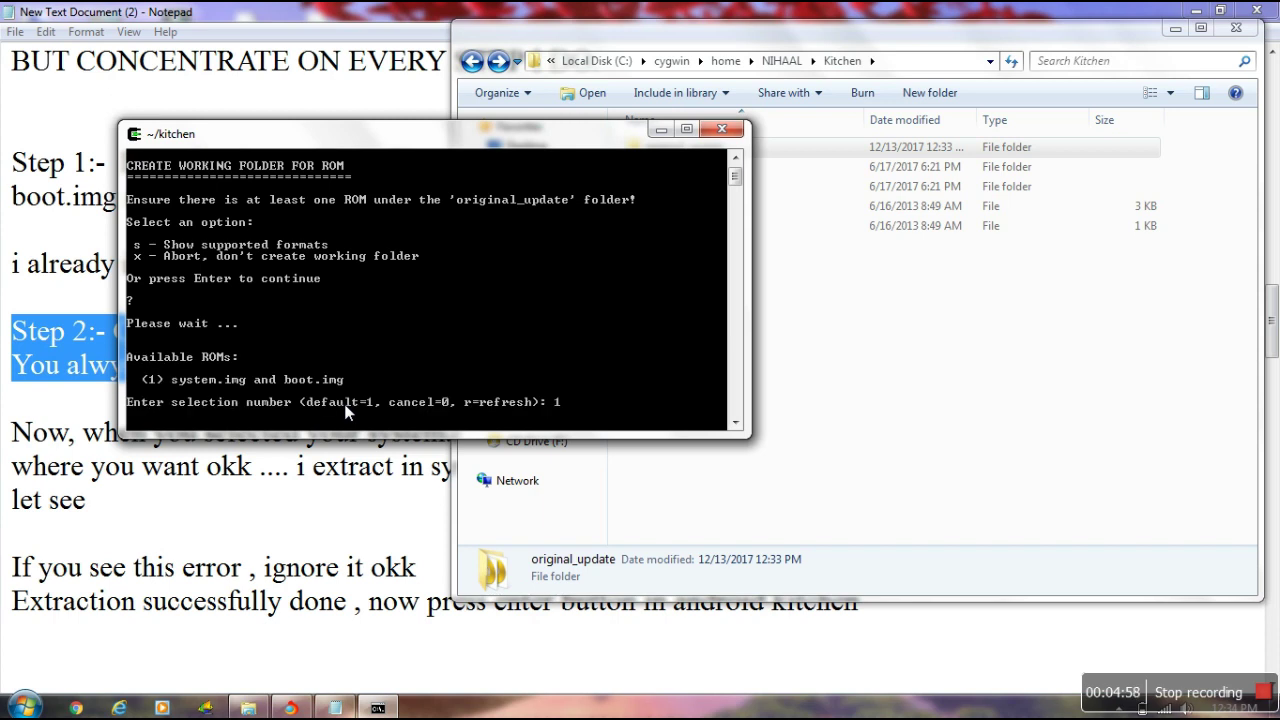
key("Return")
key("Return")
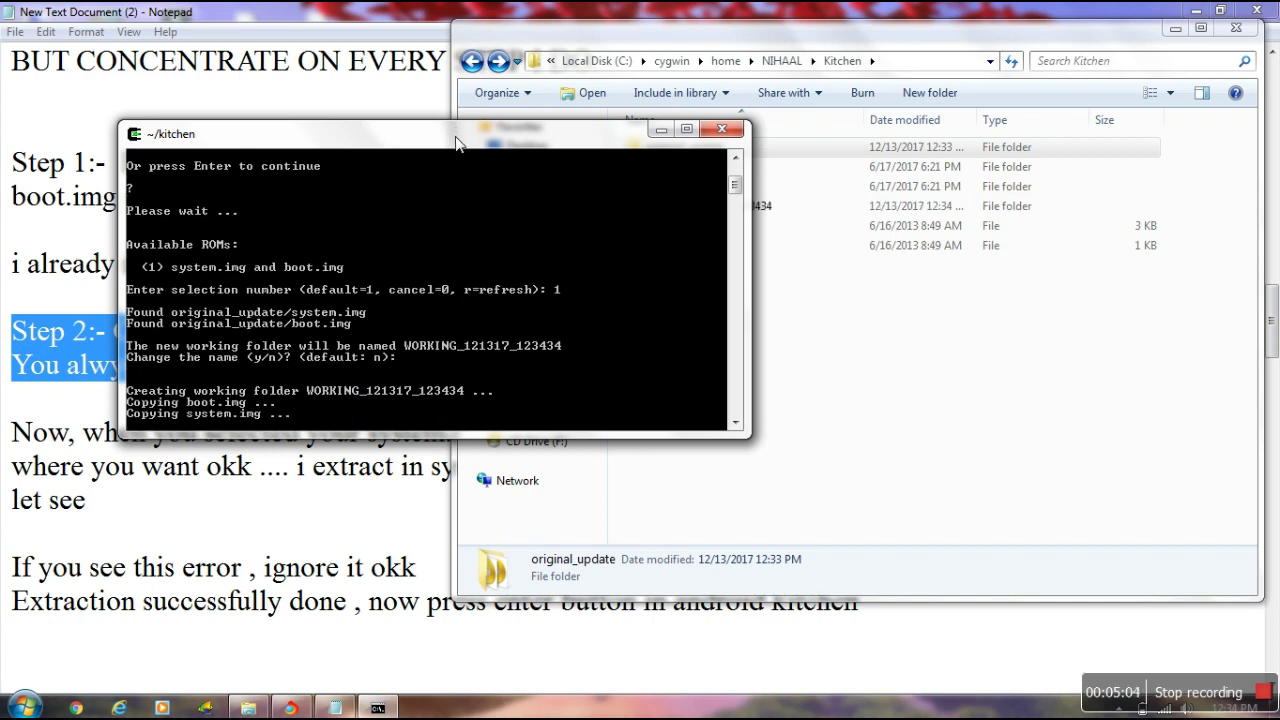
left_click_drag(459, 143, 861, 288)
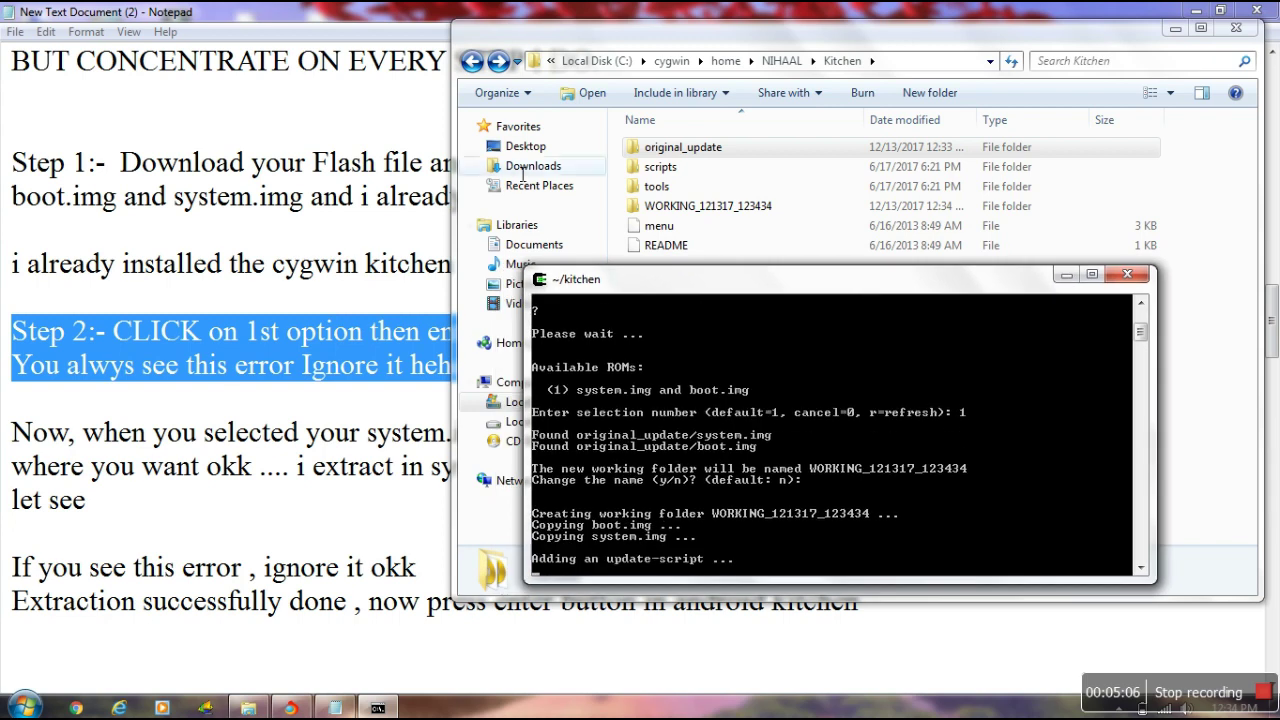
- In the Notepad guide, add a separate line below the Step 2 error note reading "the working folder is made by Android Kitchen Itself"
left_click(340, 30)
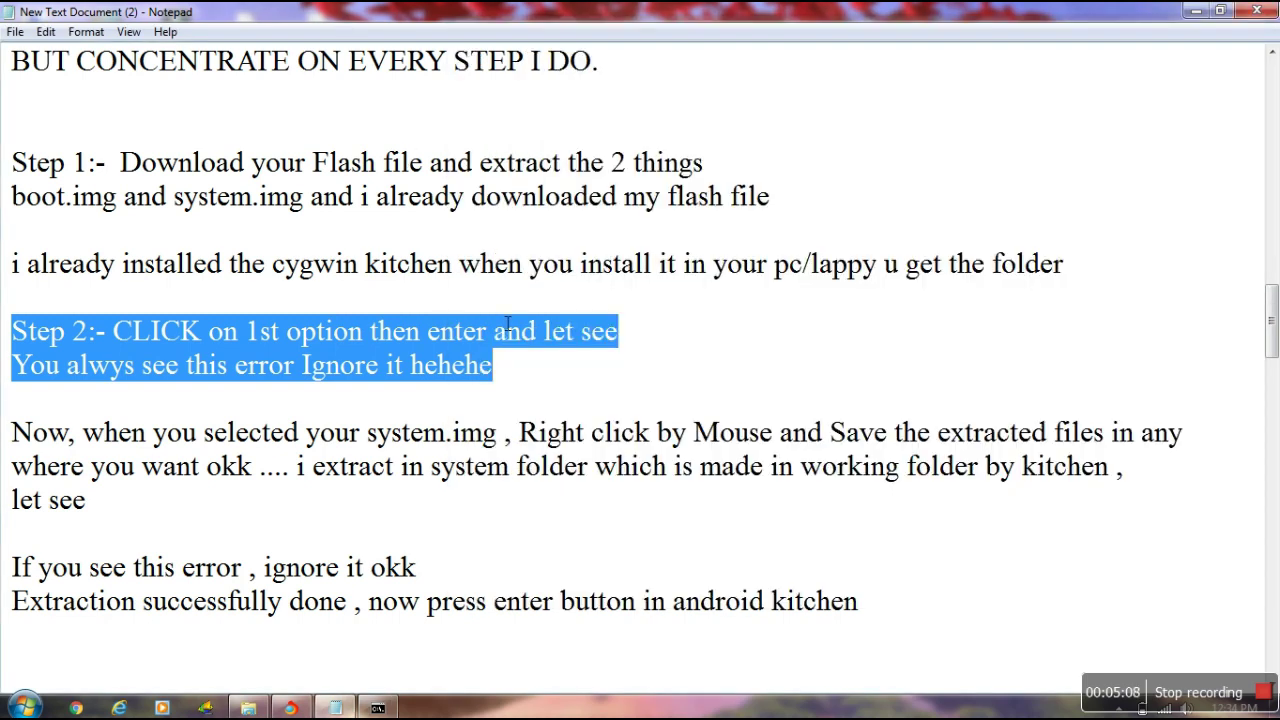
left_click(521, 389)
key("Return")
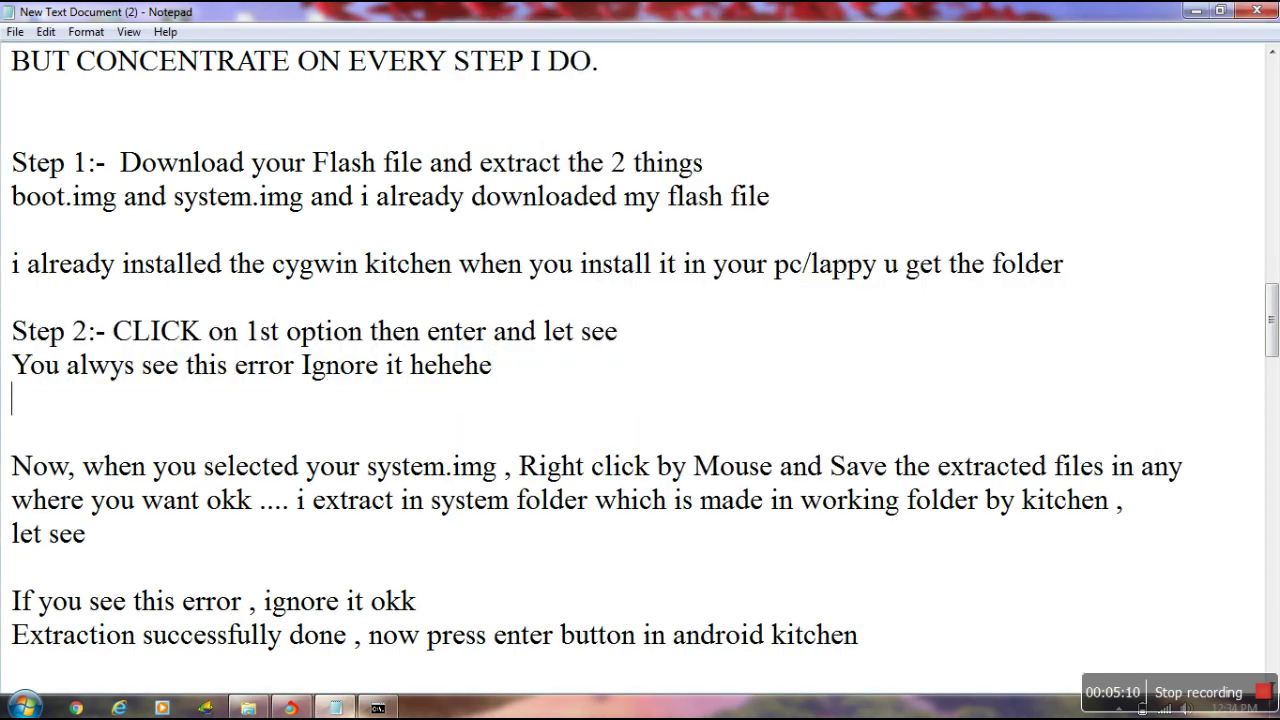
key("Return")
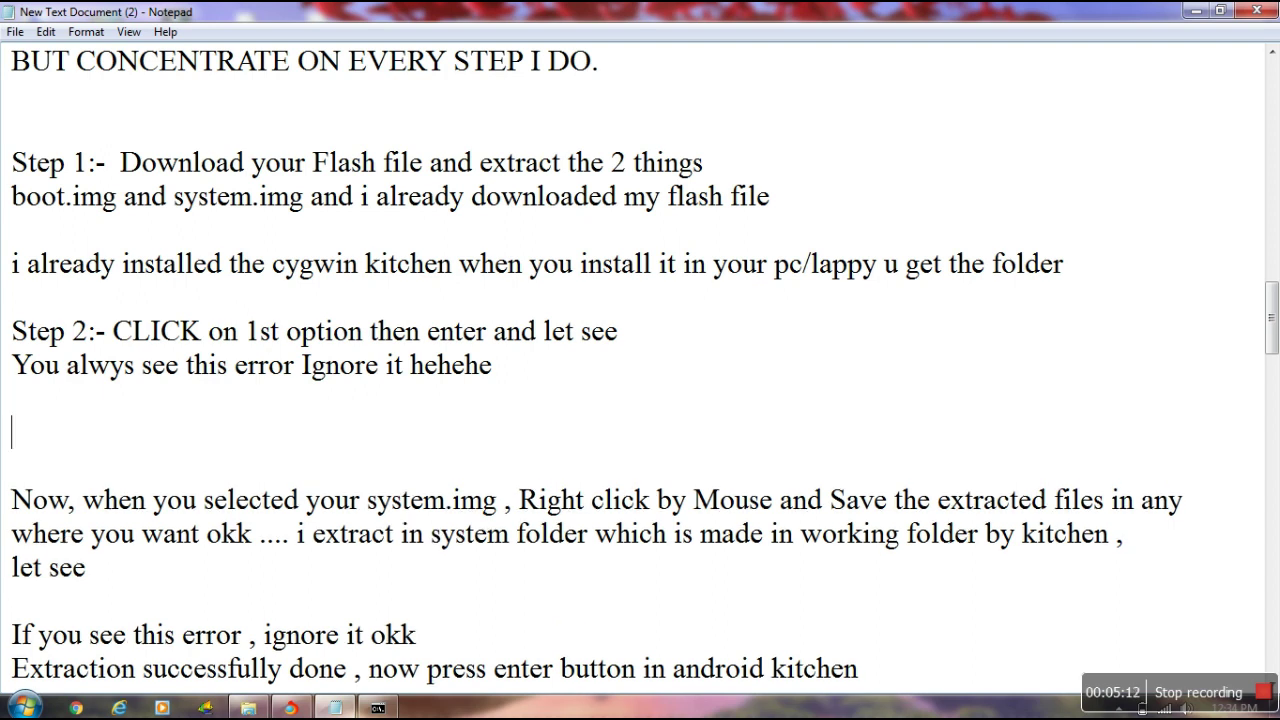
type("the w")
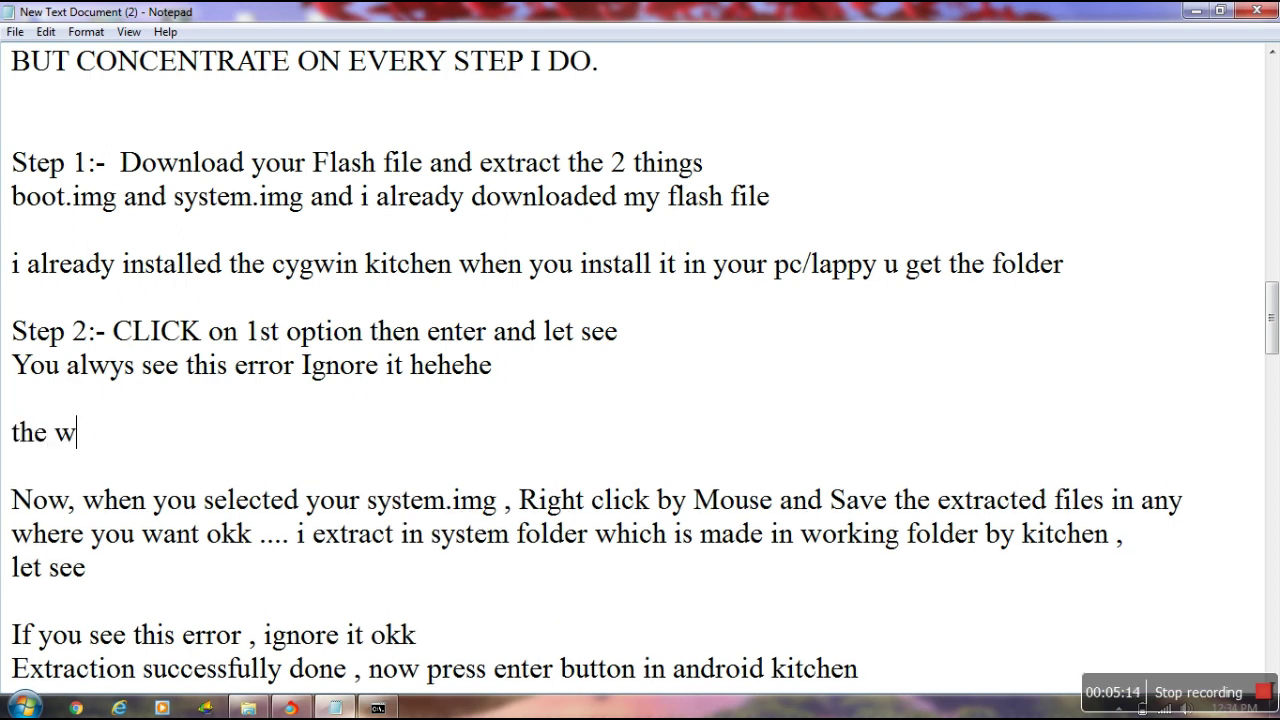
type("orking fol")
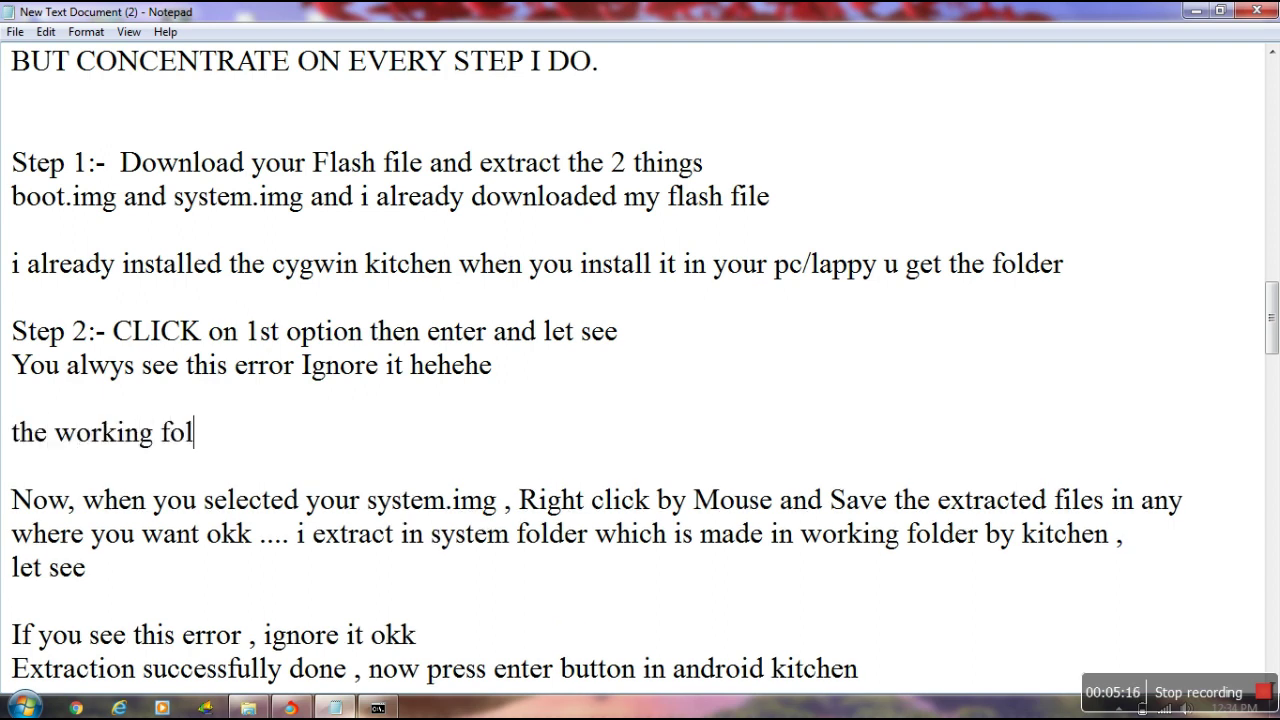
type("der is made by ")
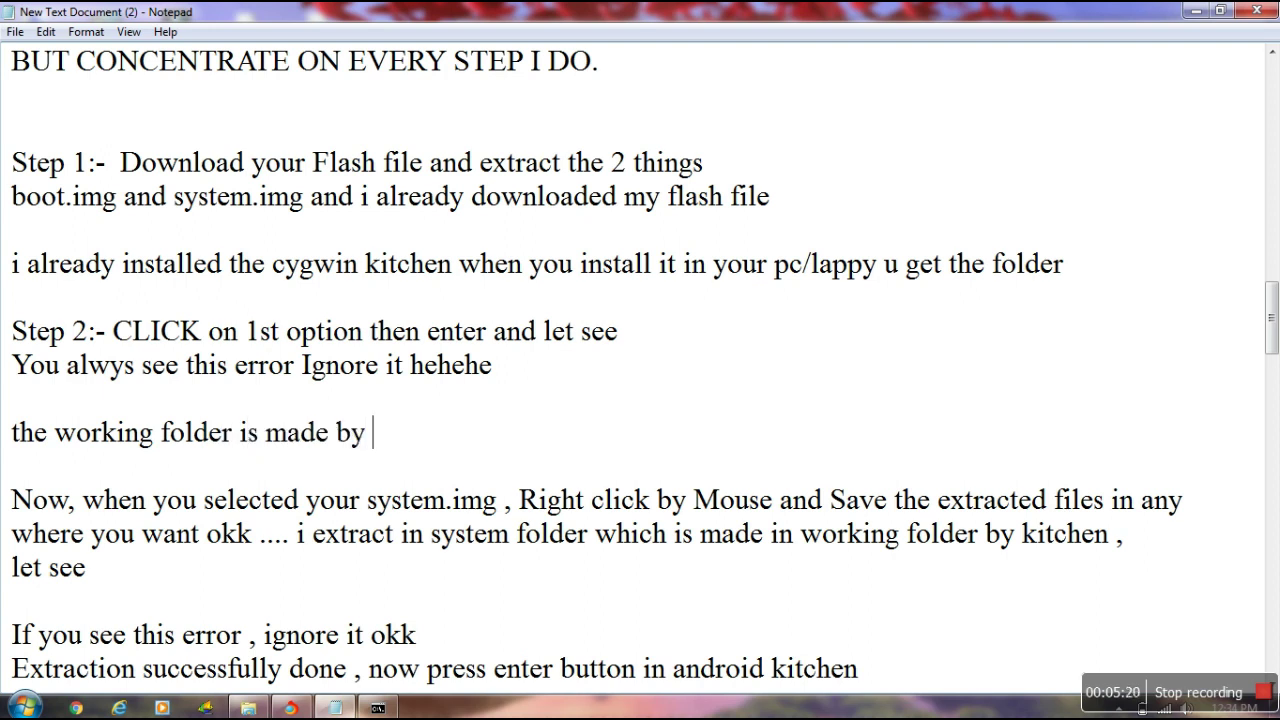
type("And")
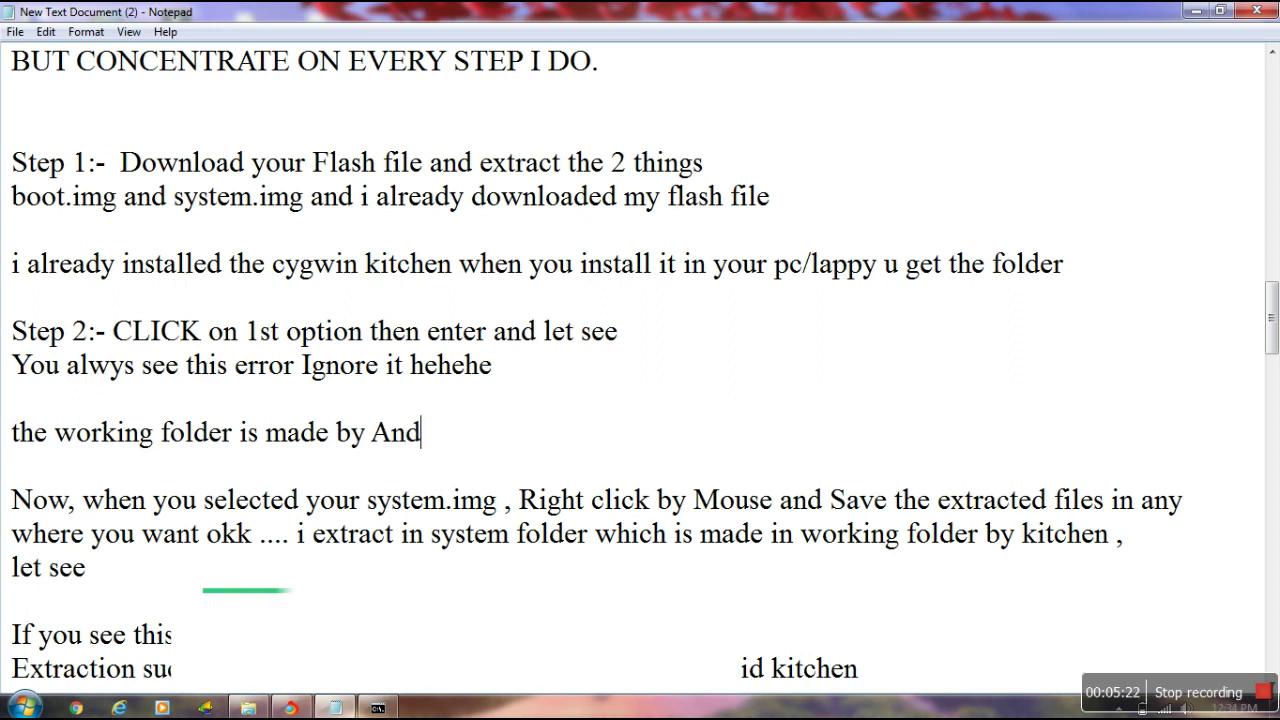
type("roid Kitc")
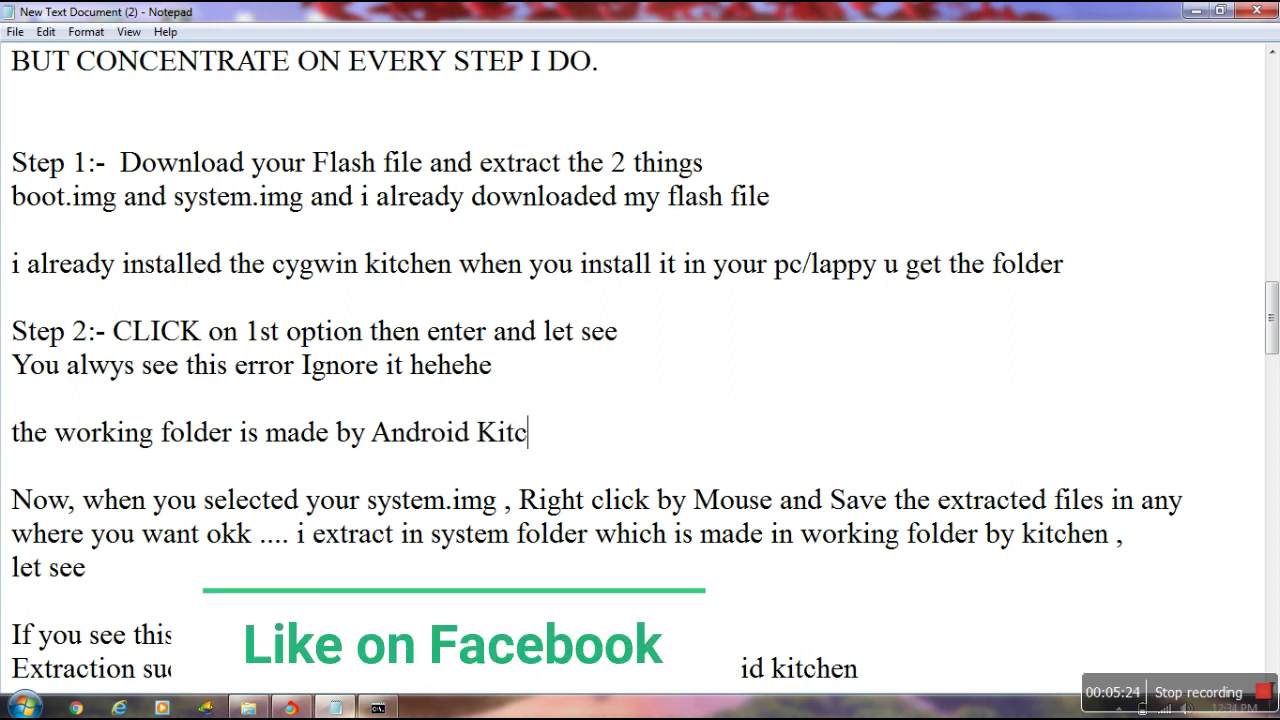
type("hen Its")
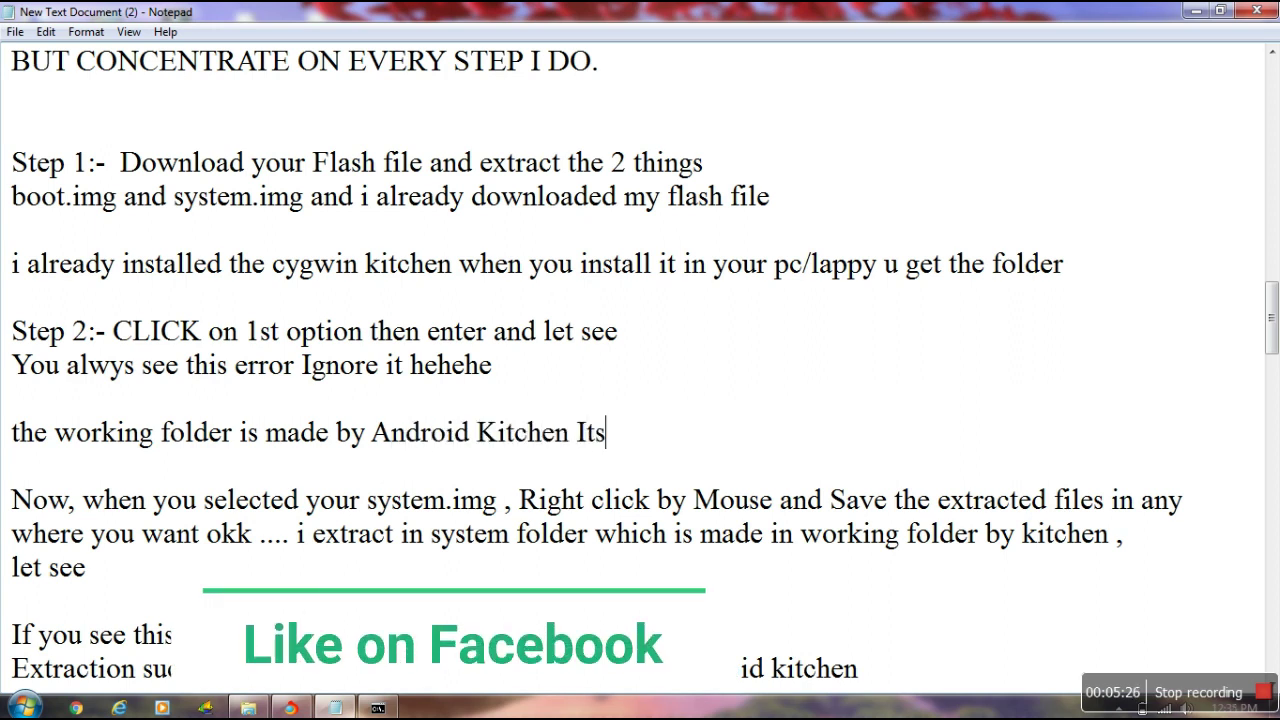
type("elf ")
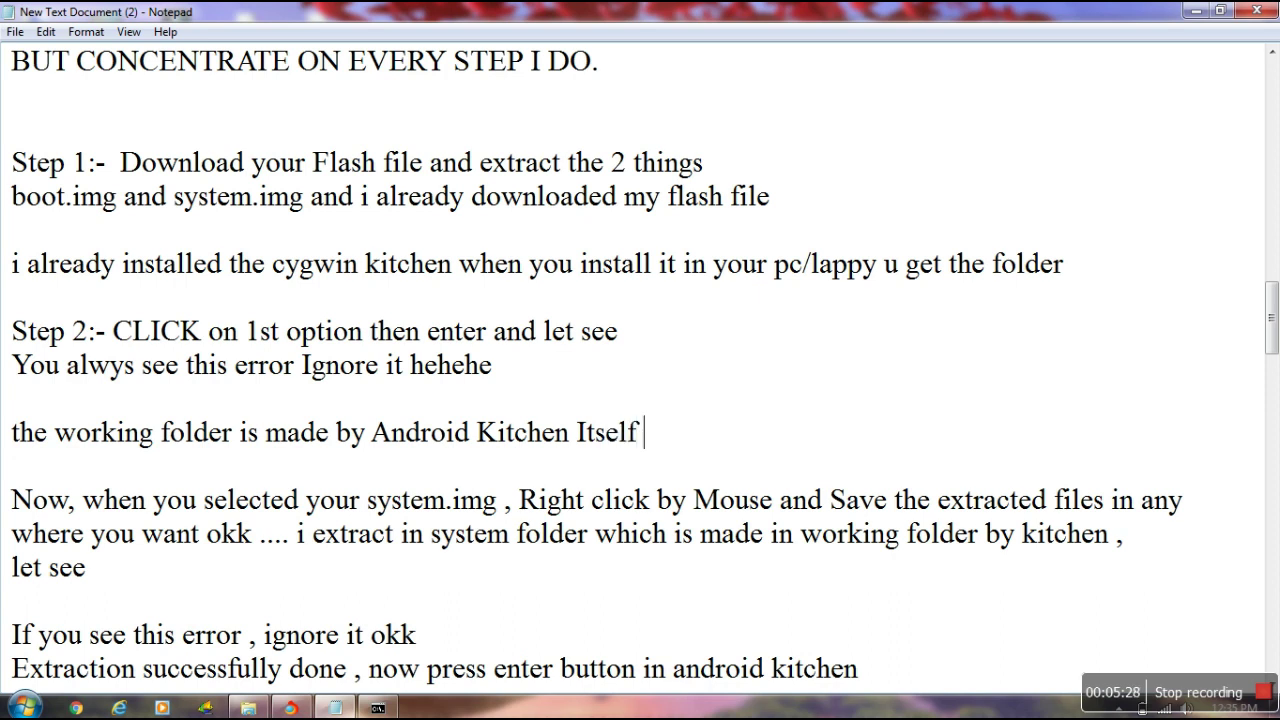
- Finish the new working-folder line in the guide with the words "let do what i m doing okkkkkkk"
type("let do what im")
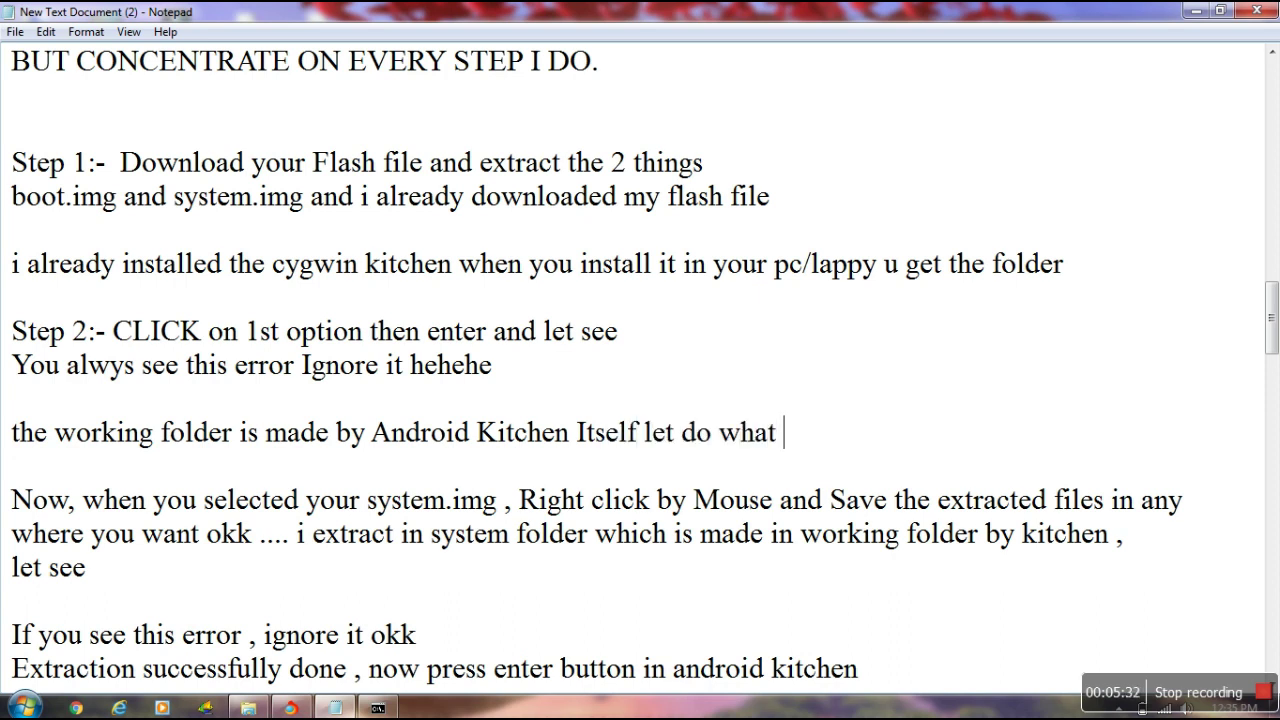
key("BackSpace")
type("mad")
key("BackSpace")
key("BackSpace")
type("doing ok")
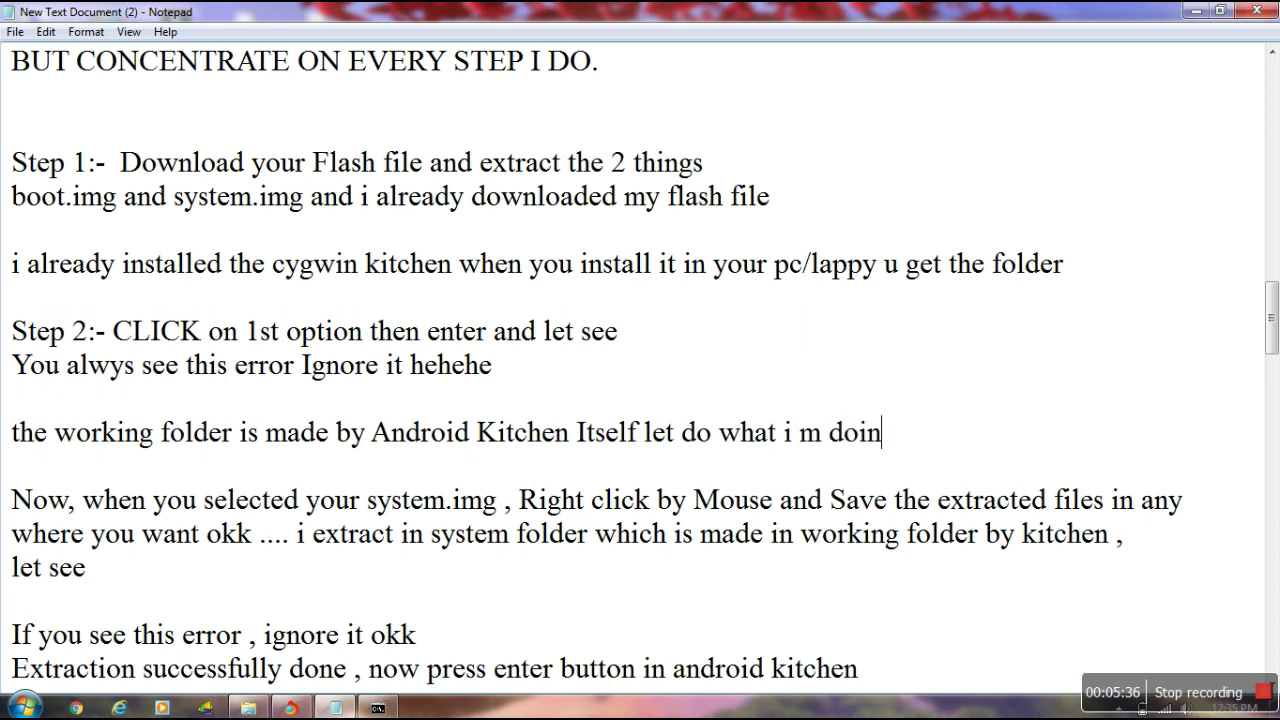
type("kkkk")
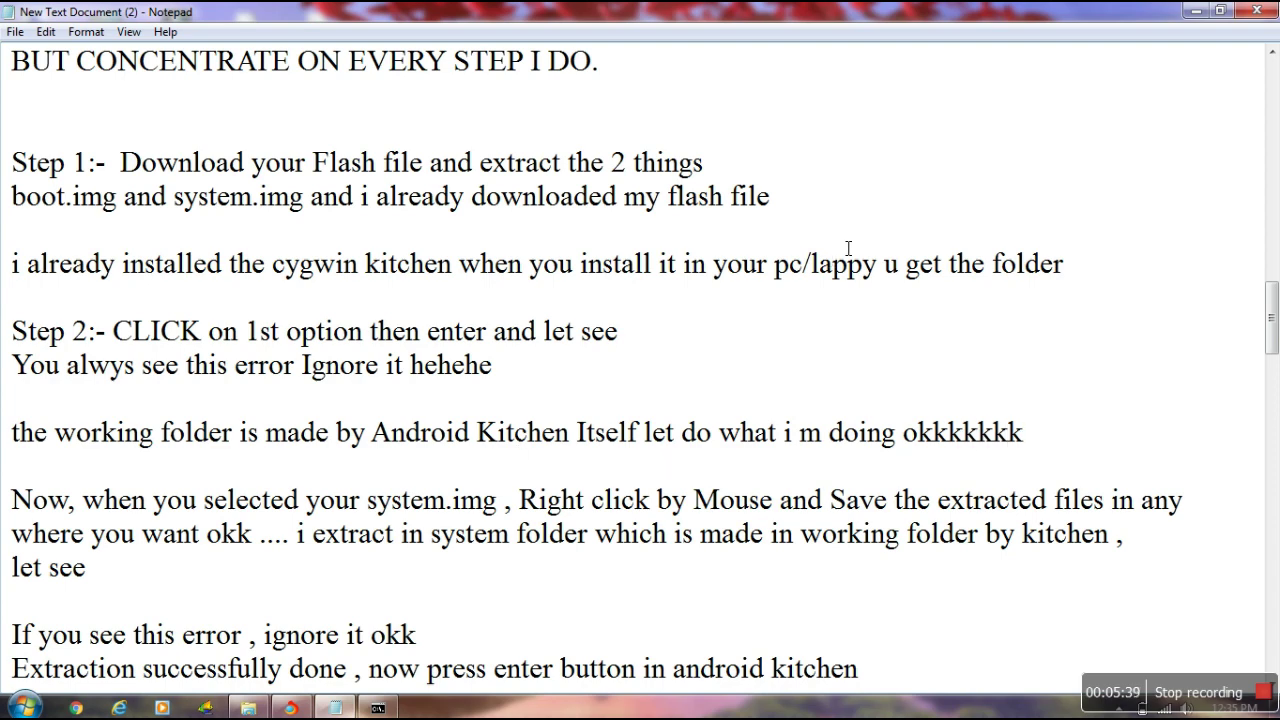
- Minimize the guide, move the kitchen terminal off the Kitchen folder's file list, and bring the guide back
left_click_drag(1271, 322, 1273, 359)
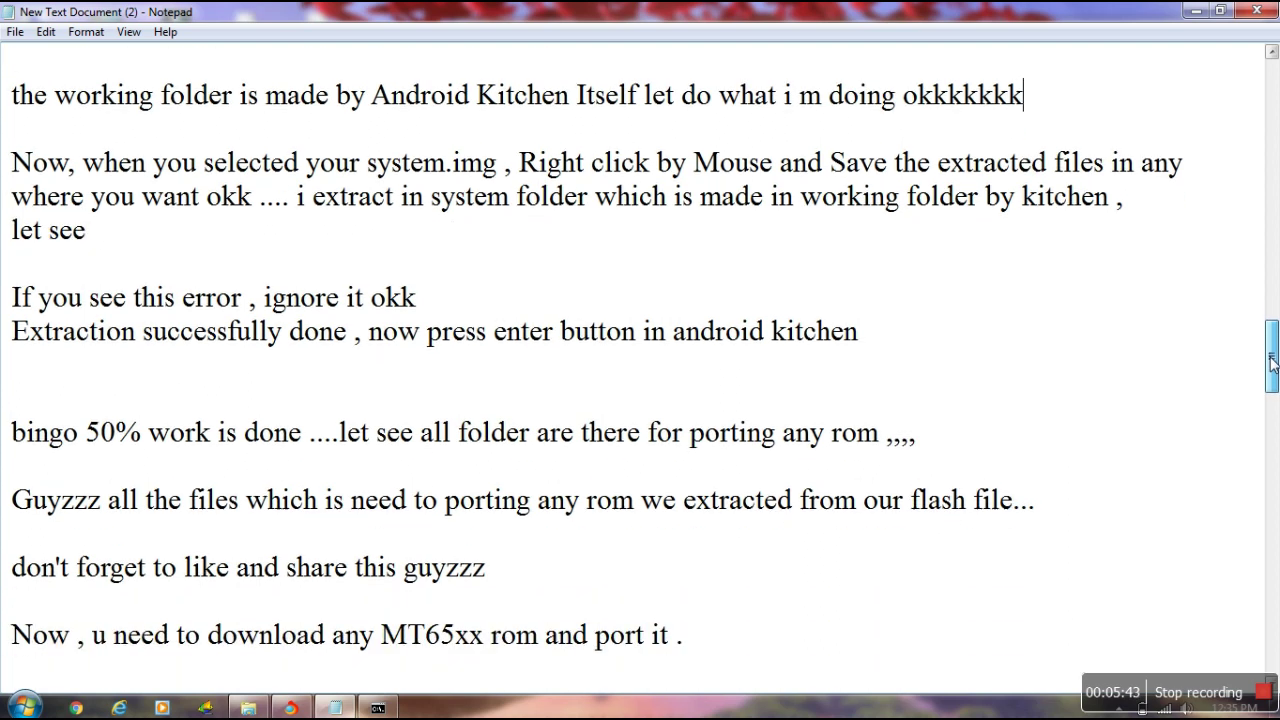
left_click(334, 709)
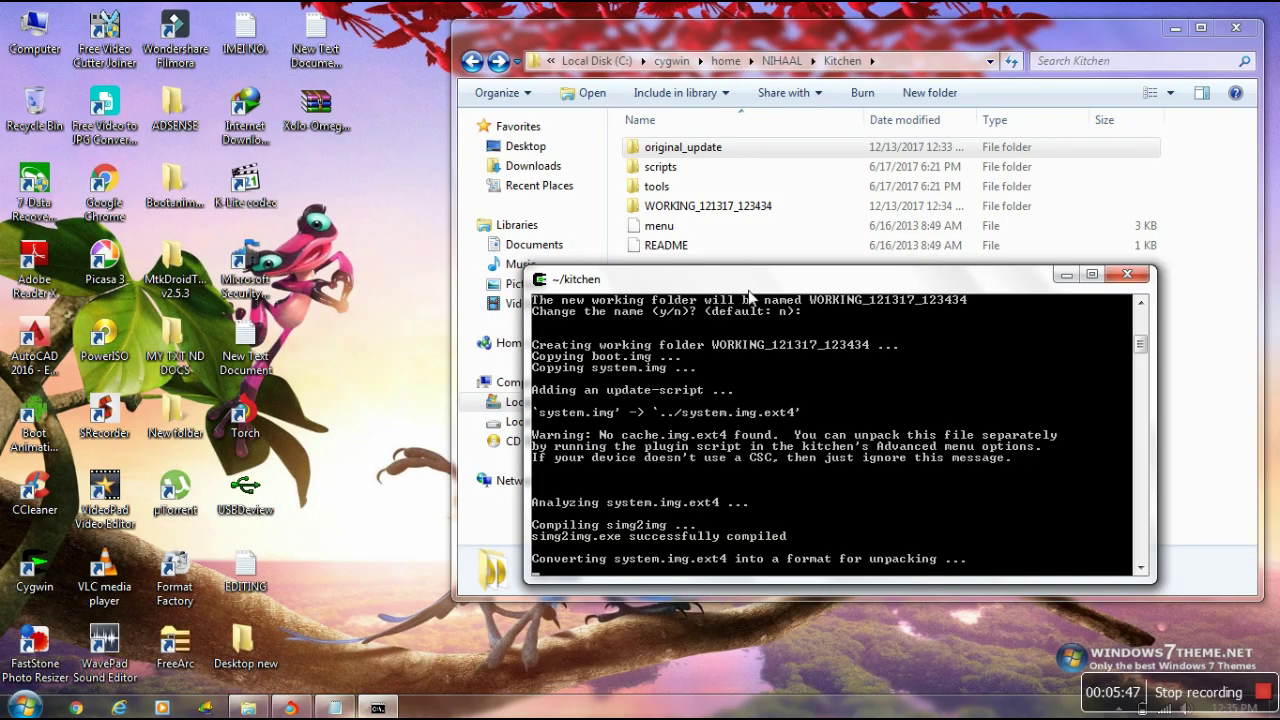
left_click_drag(748, 288, 262, 61)
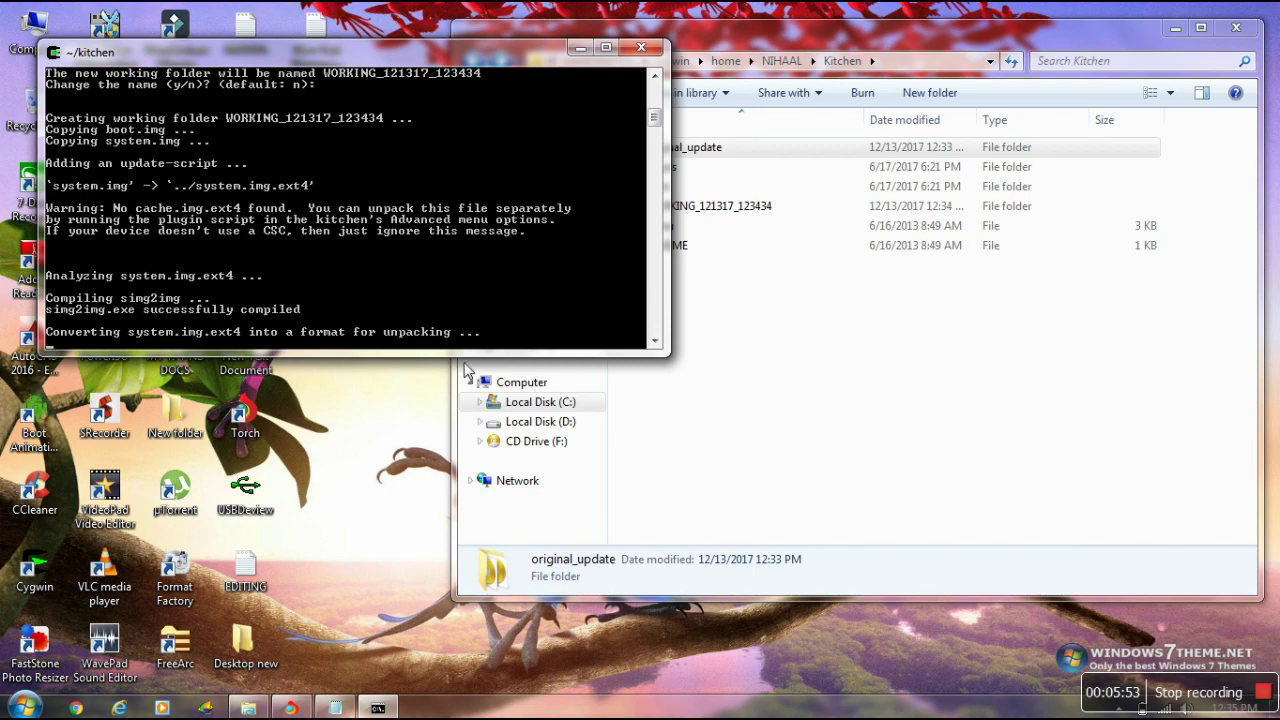
left_click(330, 708)
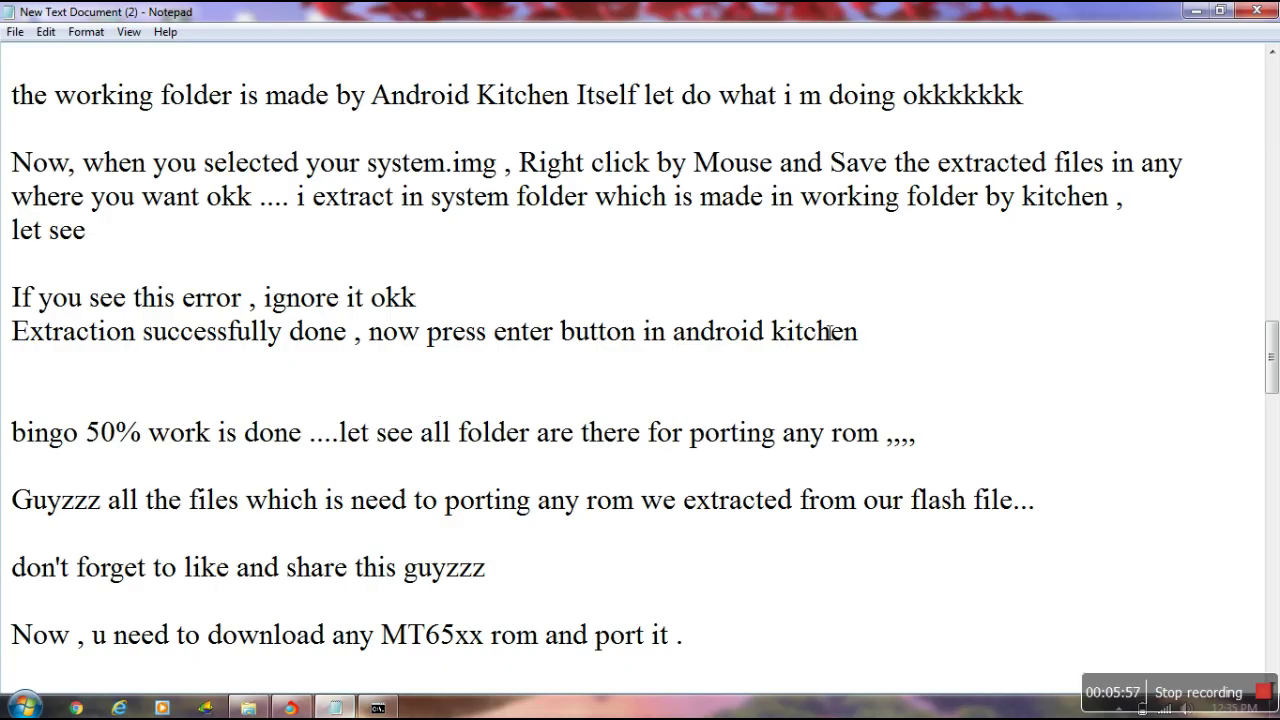
- Move the Ext2explore window toward the middle of the screen and minimize it to uncover the guide
left_click(341, 225)
left_click(1046, 107)
key("Return")
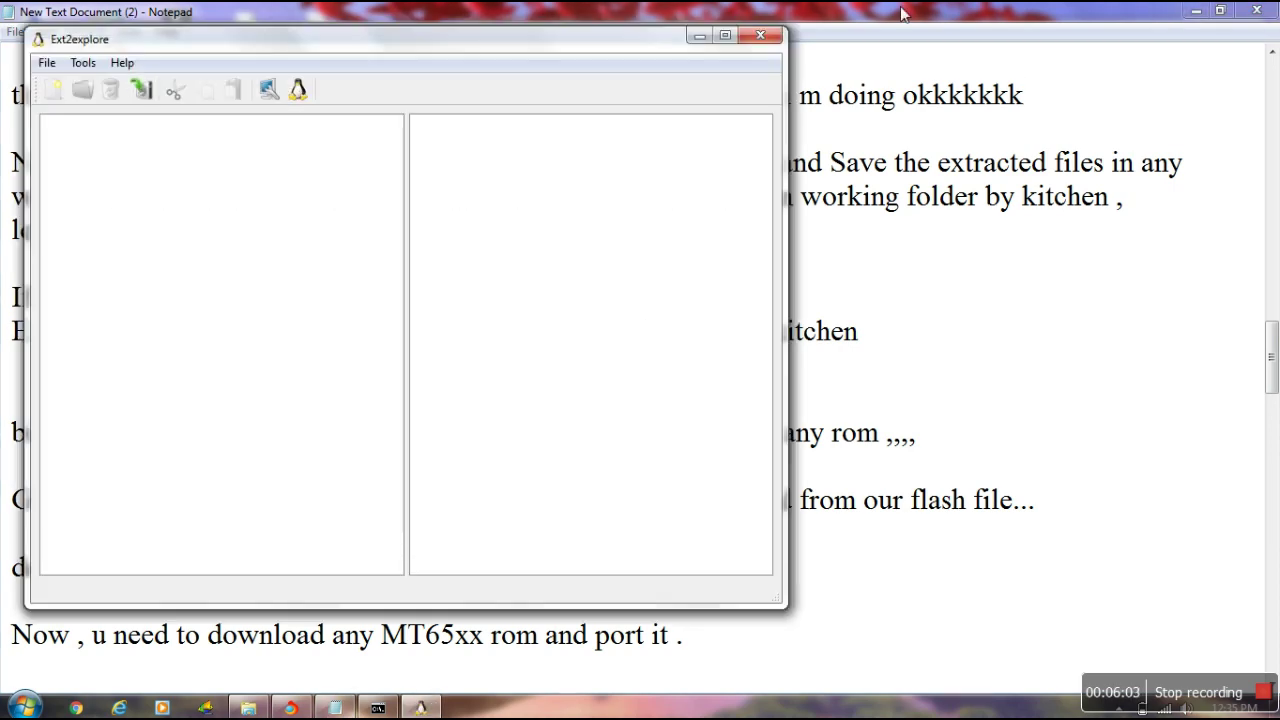
left_click_drag(610, 50, 870, 49)
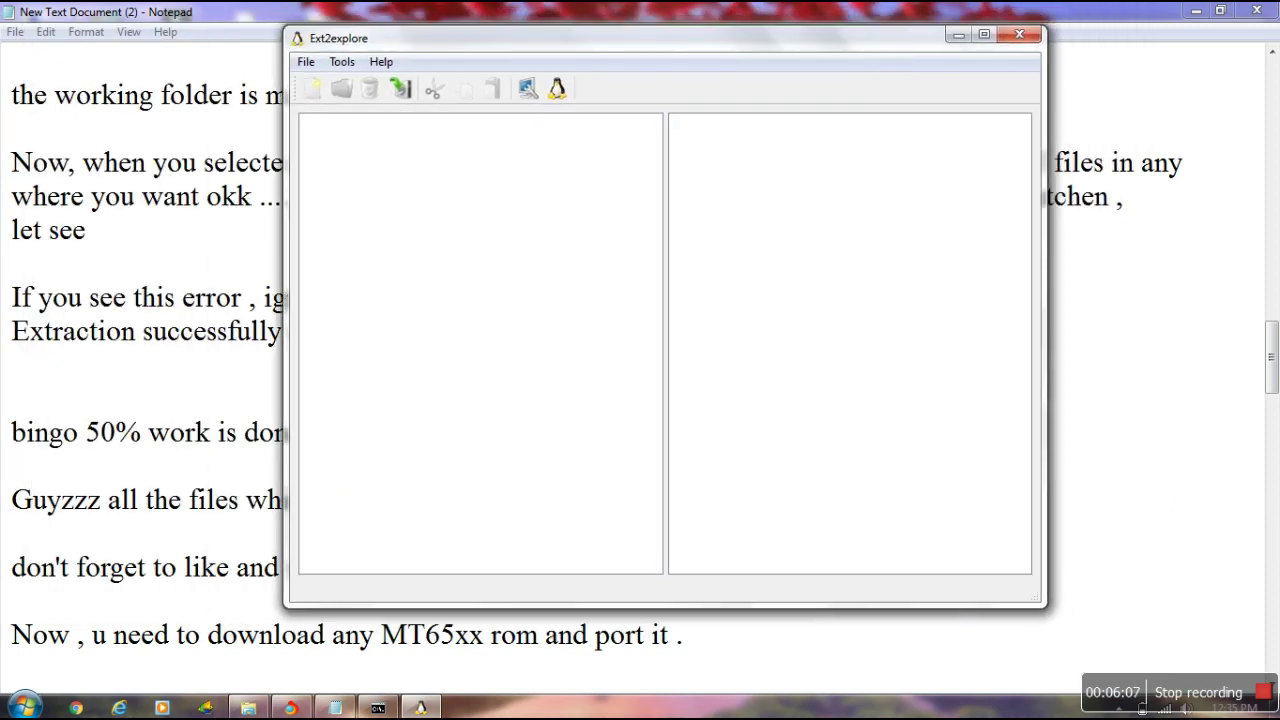
left_click(958, 34)
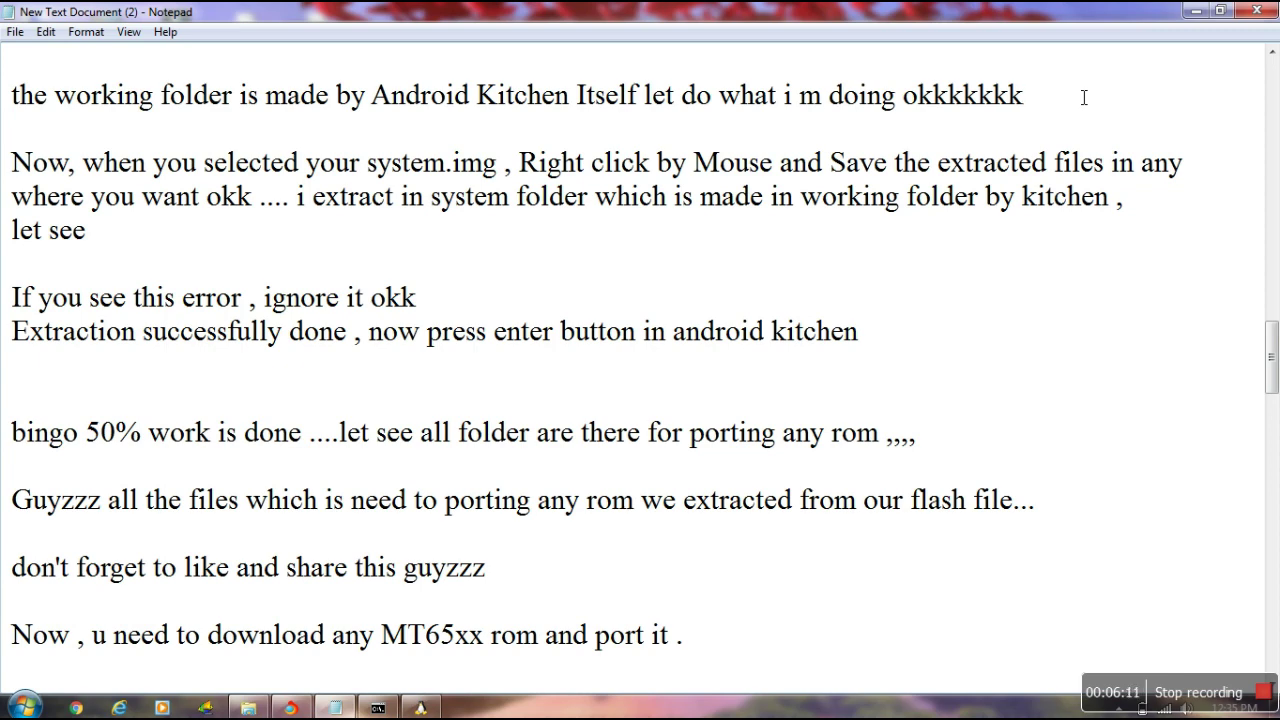
- Put a blank line before the guide's "You alwys see this error" note, then highlight that note and the paragraph about saving system.img's extracted files
scroll(1271, 357, "up", 2)
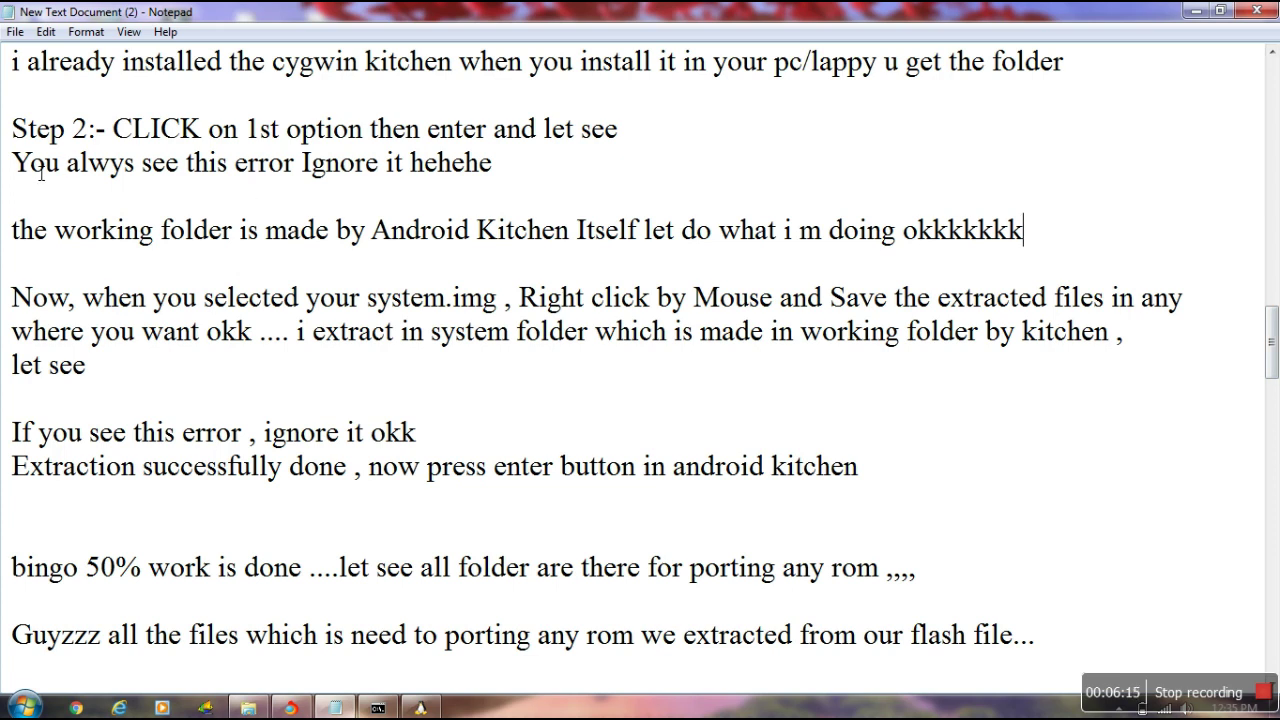
key("Return")
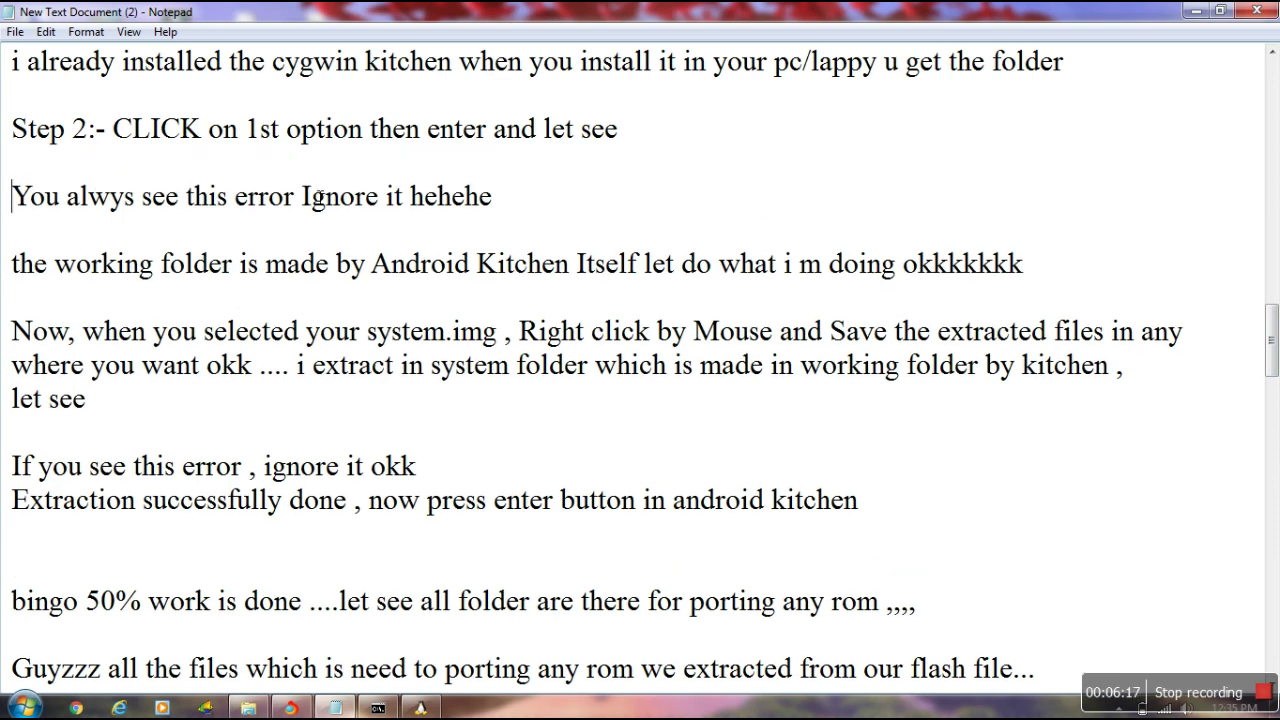
left_click_drag(16, 205, 521, 212)
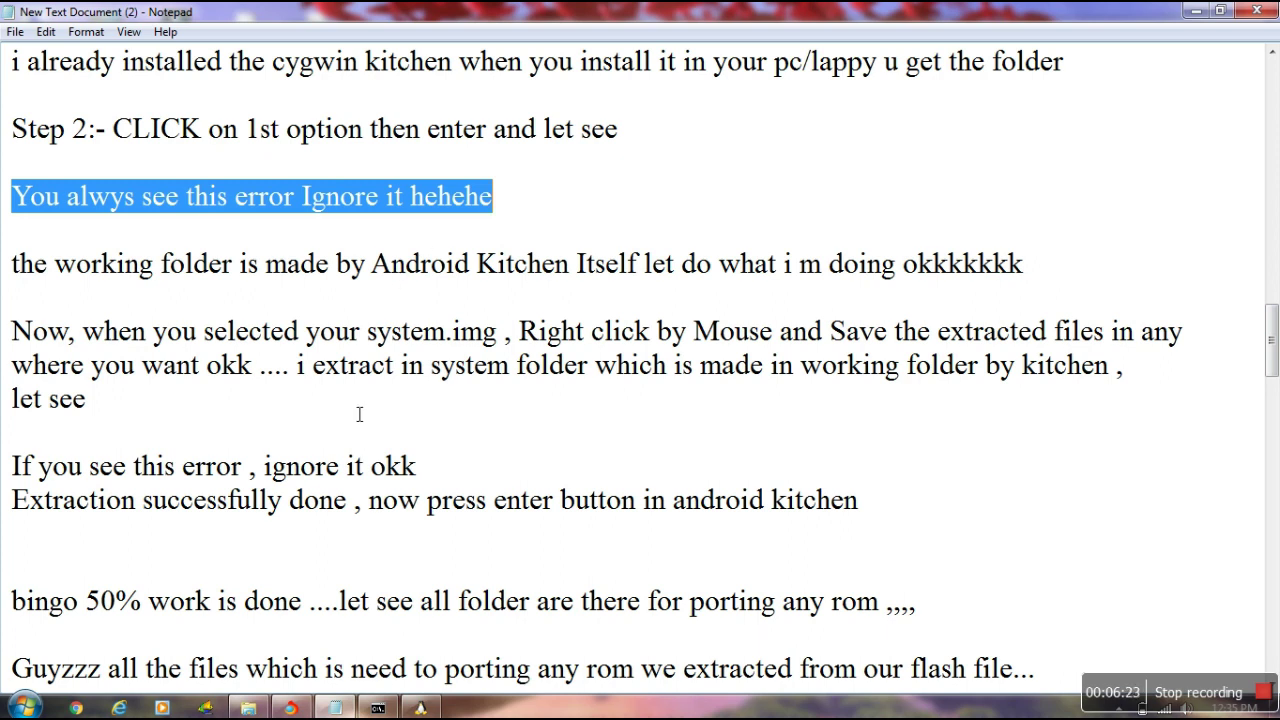
left_click_drag(12, 333, 327, 405)
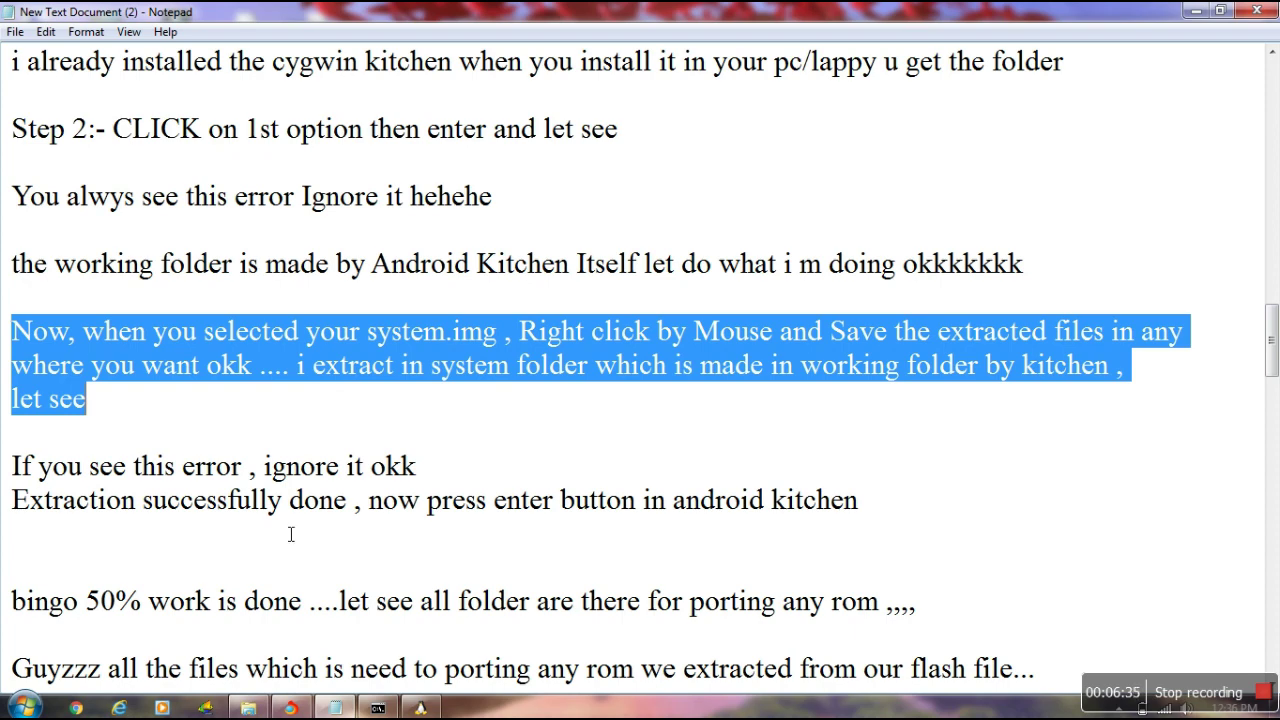
- Switch to Ext2explore and open the ext4_system disk image from the system folder inside WORKING_121317_123434
left_click(335, 708)
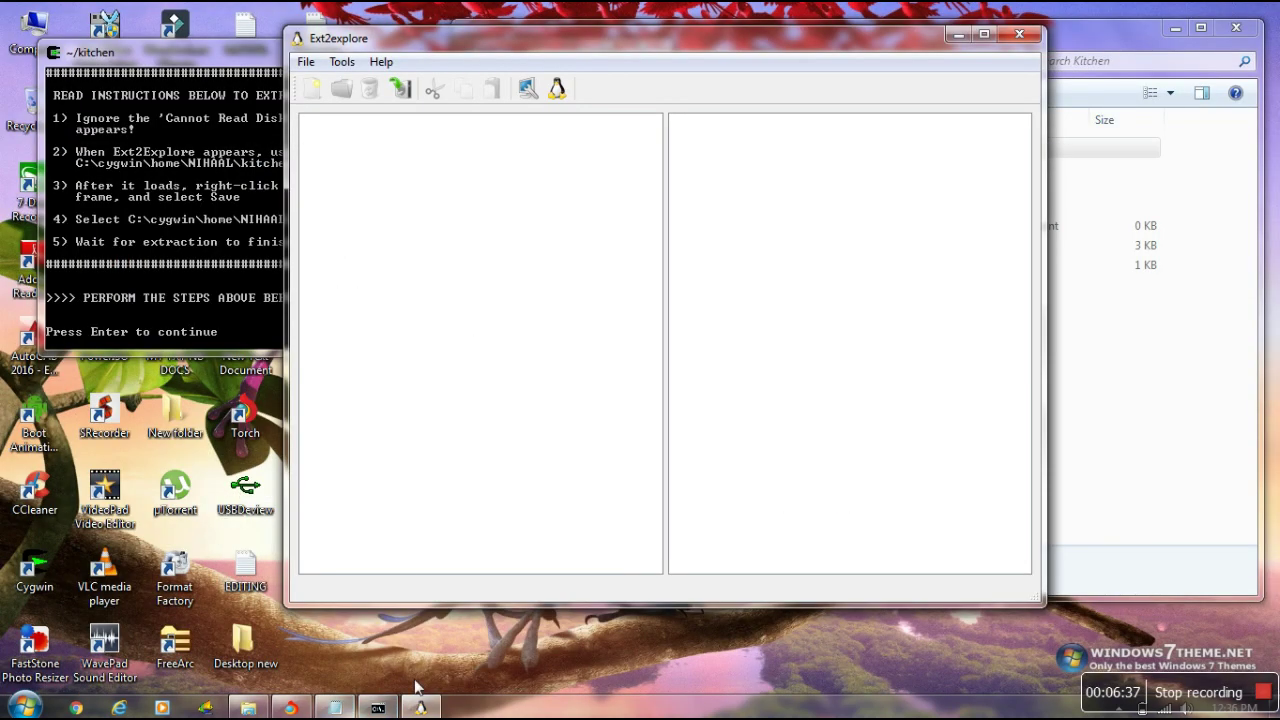
left_click(306, 62)
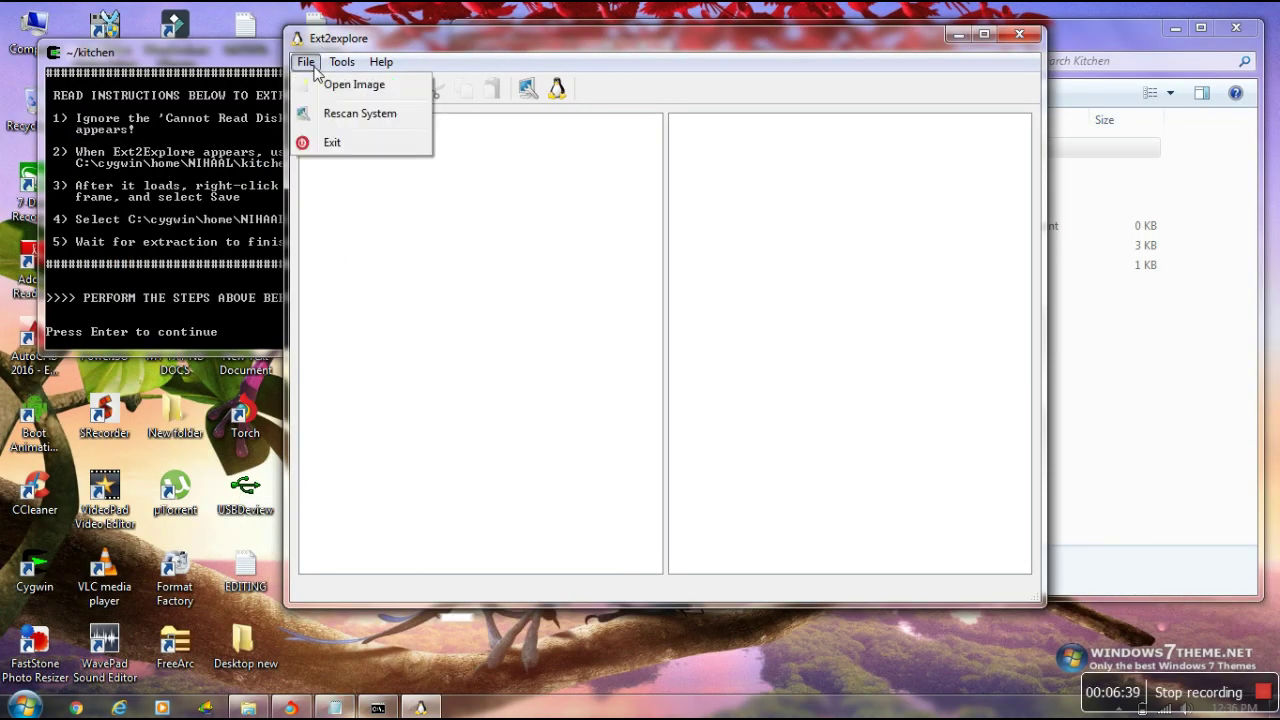
left_click(323, 86)
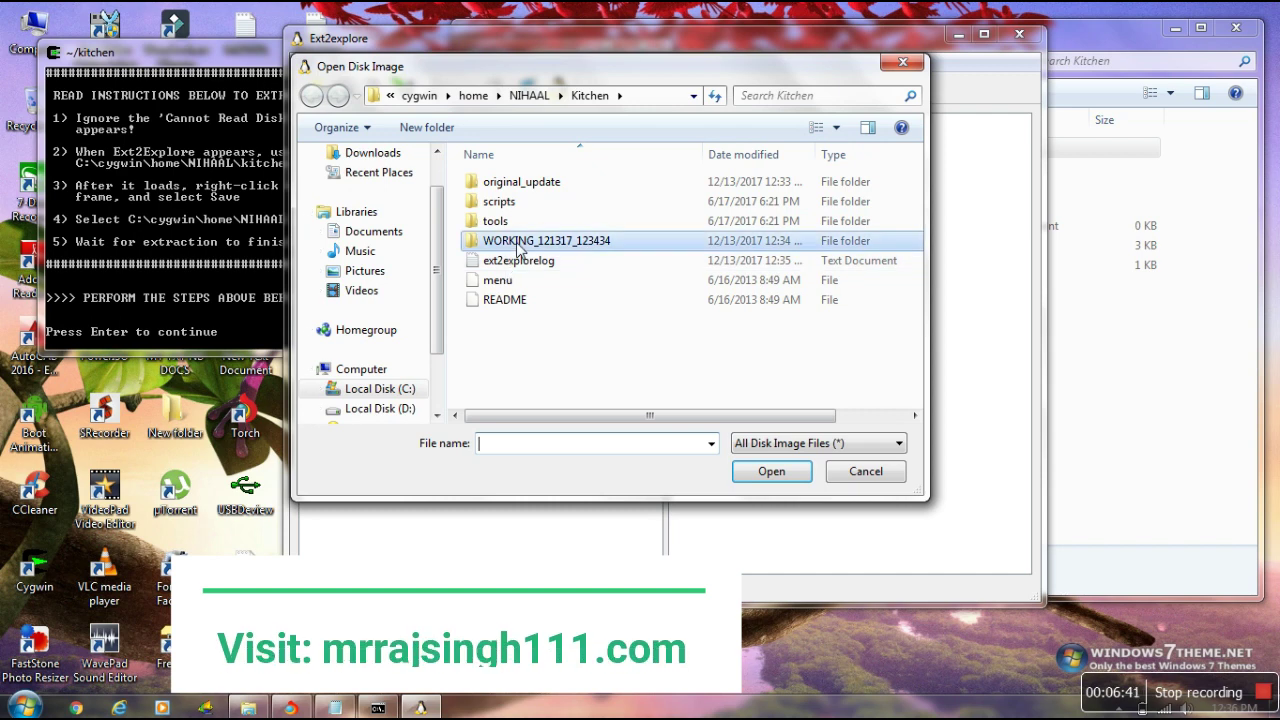
double_click(517, 244)
double_click(502, 201)
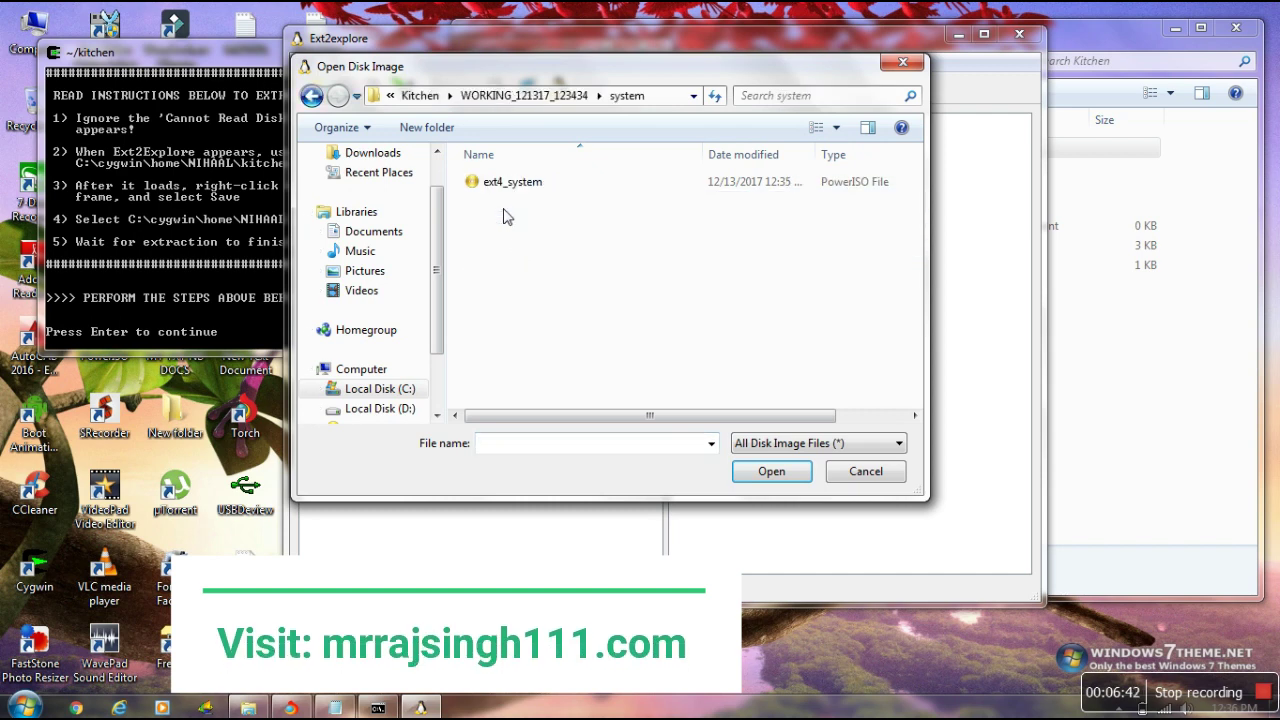
left_click(507, 190)
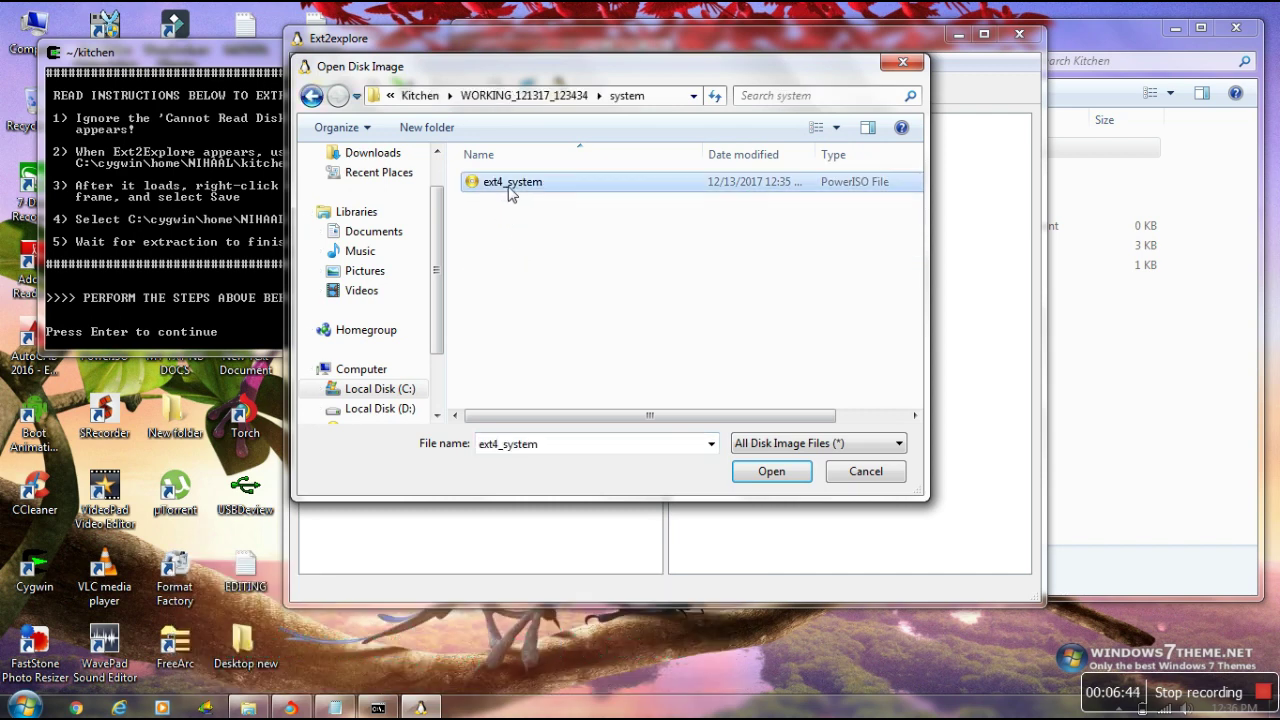
left_click(757, 472)
- Save the loaded system image's contents into the system folder of WORKING_121317_123434
right_click(782, 156)
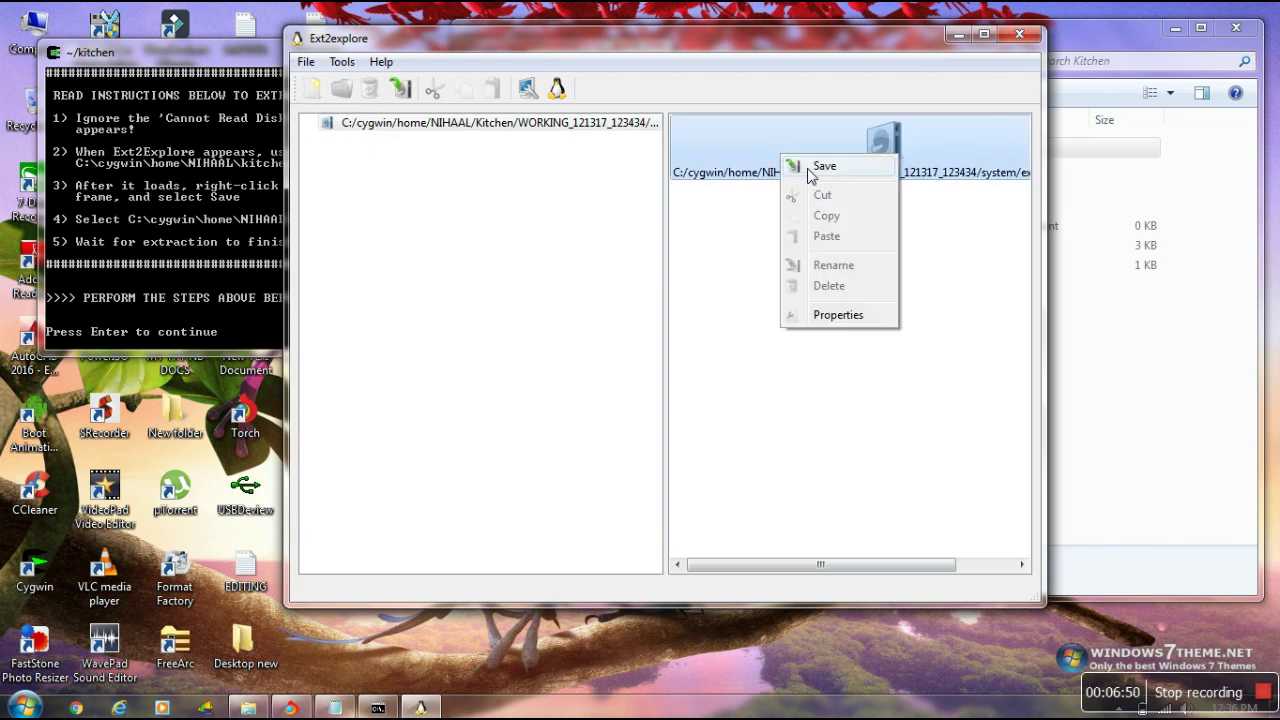
left_click(815, 168)
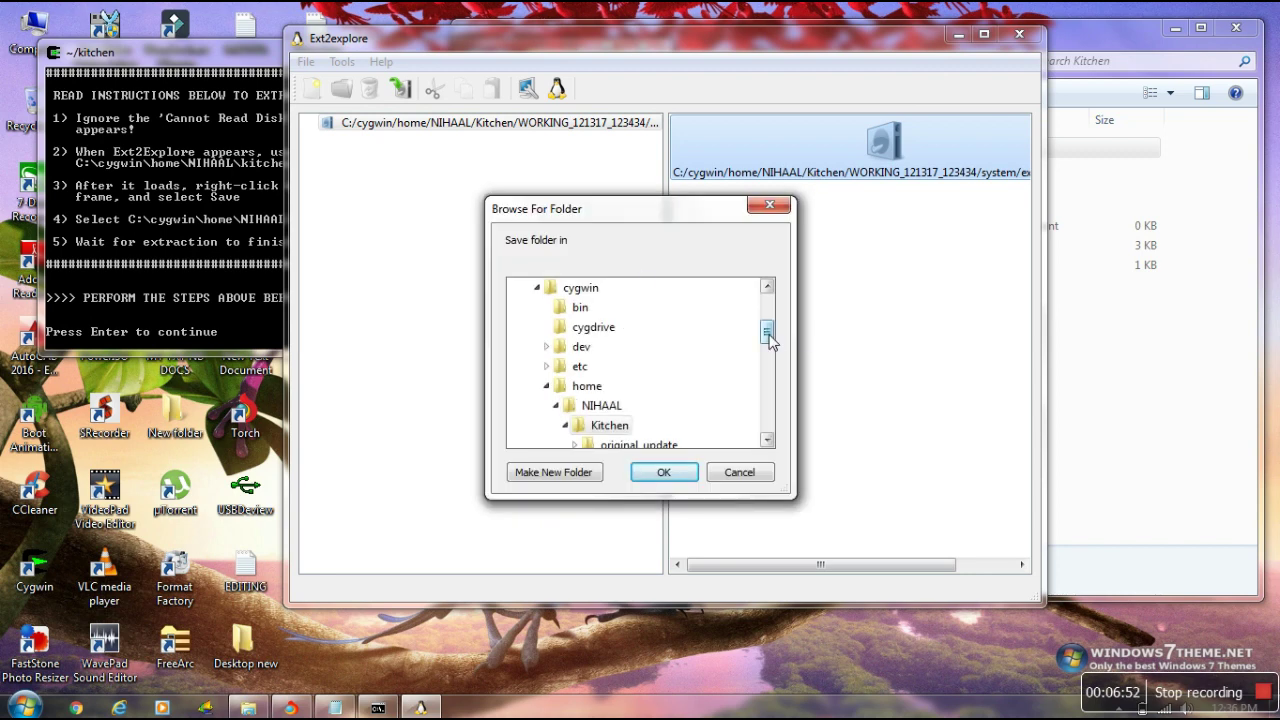
mouse_move(770, 340)
left_mouse_down()
mouse_move(771, 423)
mouse_move(710, 355)
mouse_move(768, 355)
left_mouse_up()
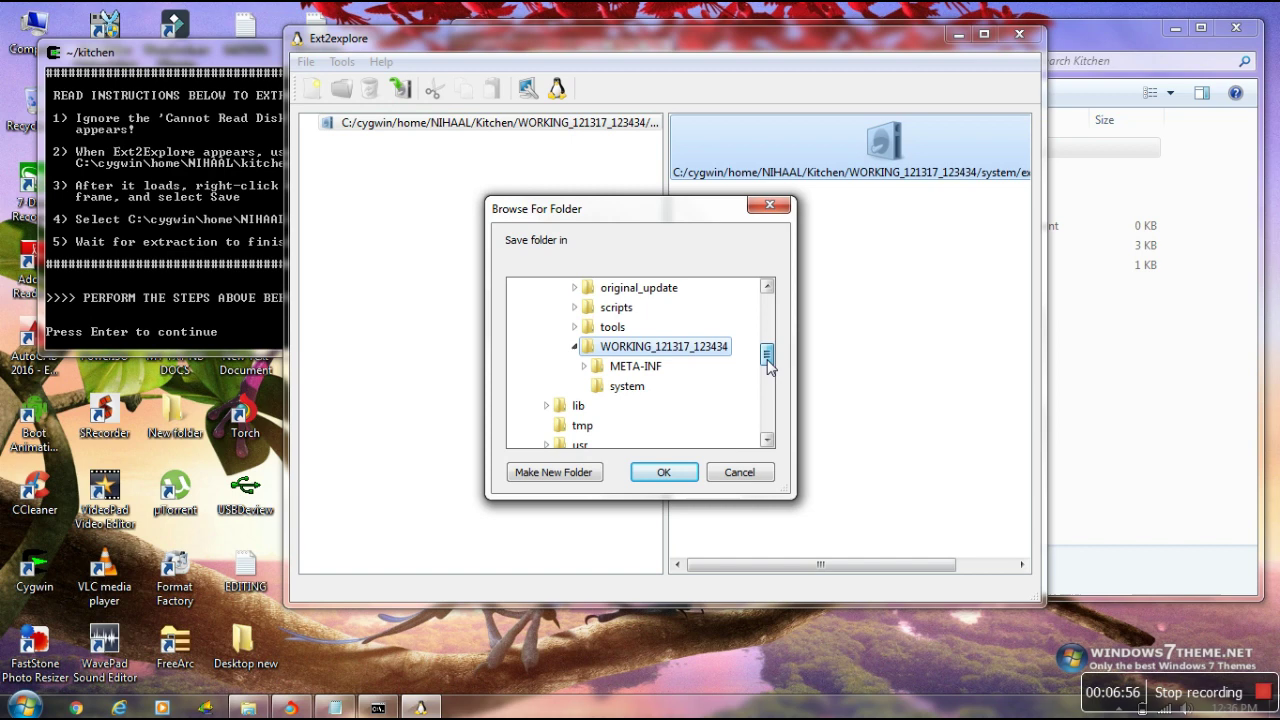
left_click(640, 388)
left_click(663, 472)
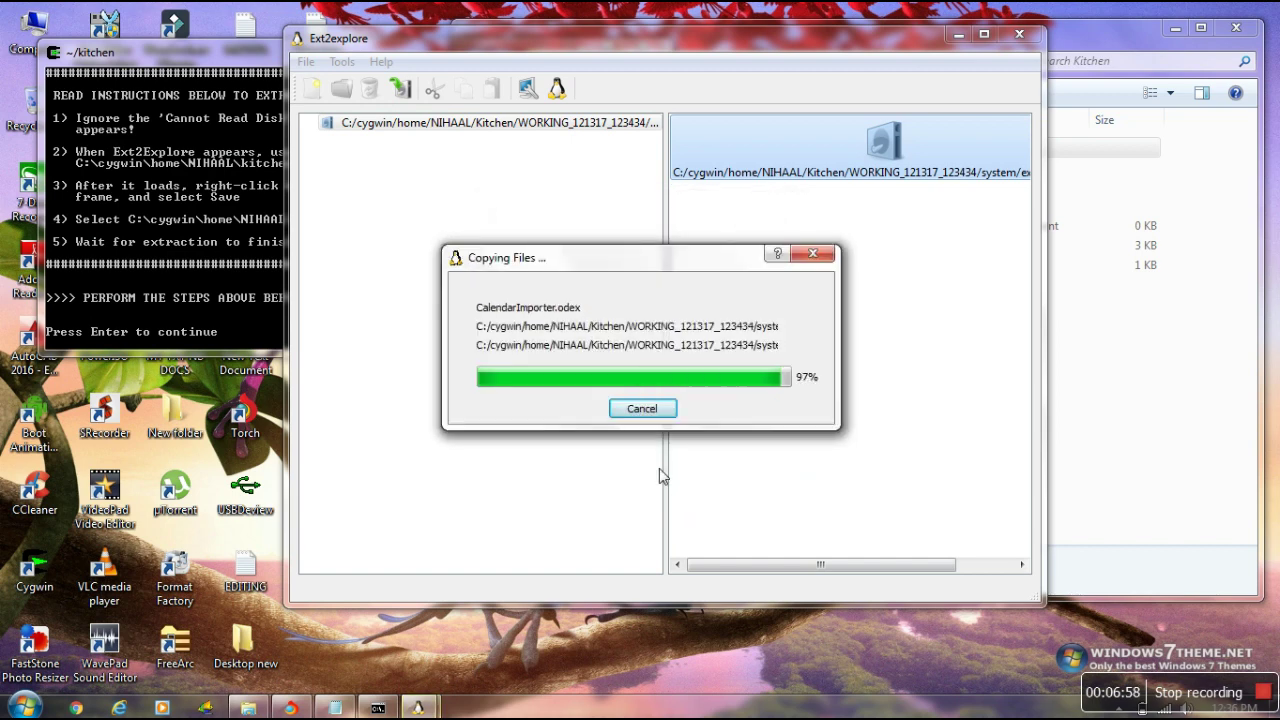
- Return to the Notepad guide and clear the highlight from the system.img extraction paragraph
mouse_move(297, 710)
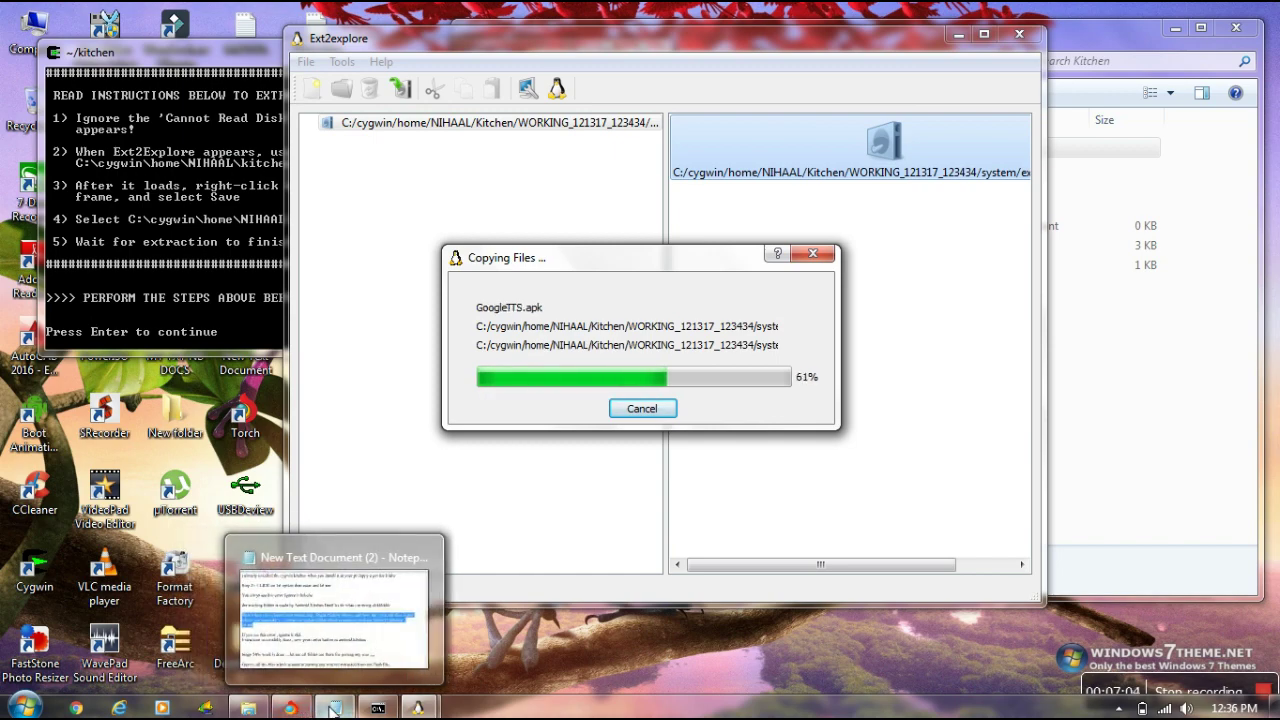
left_click(333, 710)
left_click(312, 433)
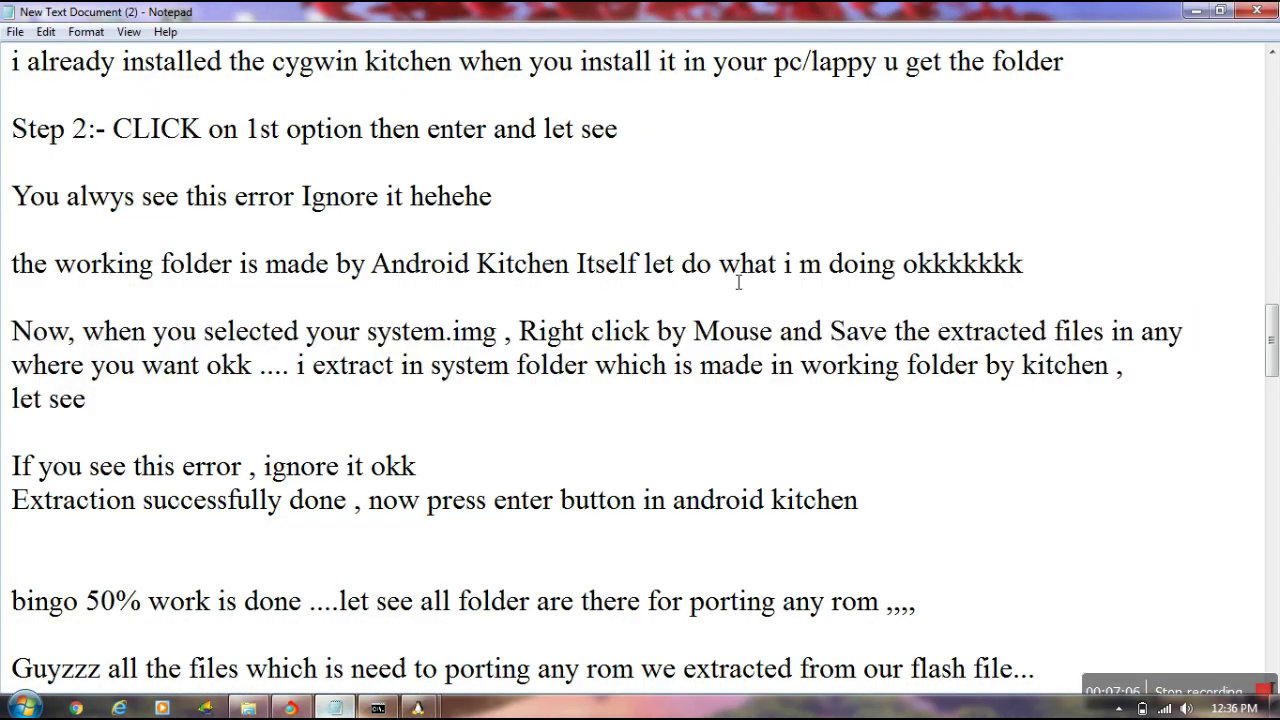
- Highlight the guide's instruction about saving the extracted files in the working folder's system folder, then return to Ext2explore to follow the extraction
scroll(640, 297, "down", 1)
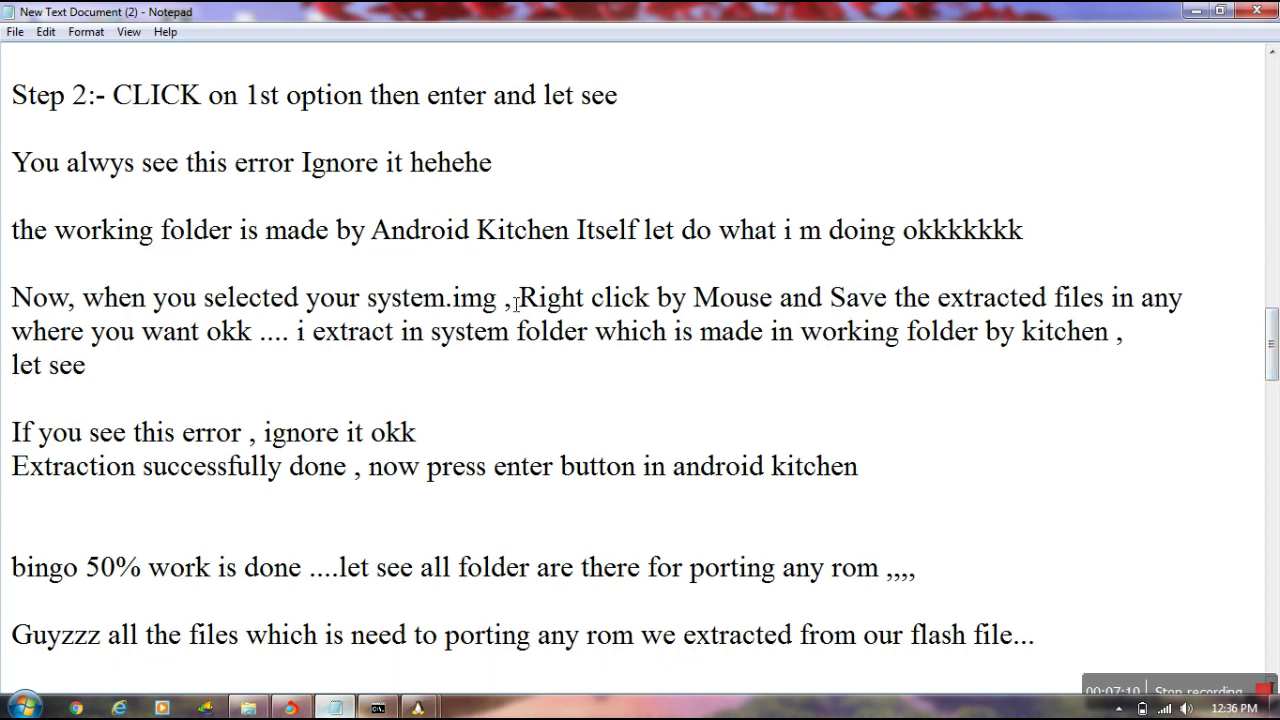
left_click_drag(534, 300, 1182, 332)
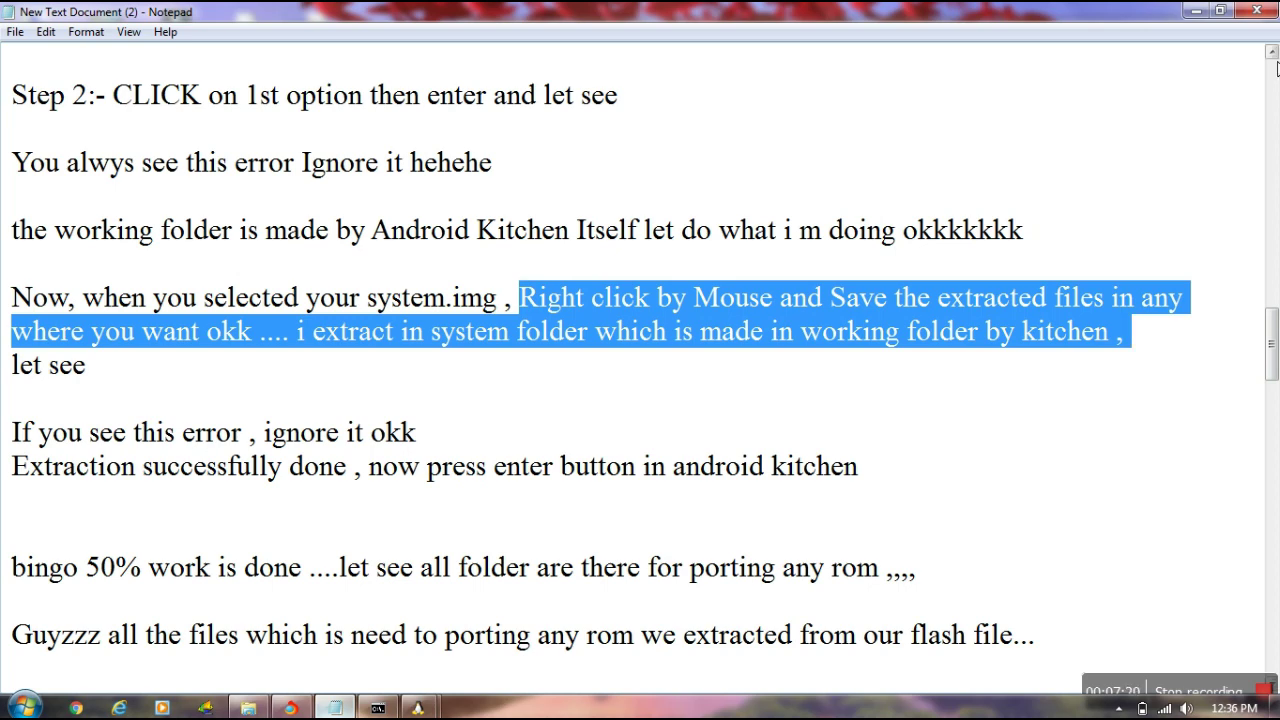
left_click(1194, 11)
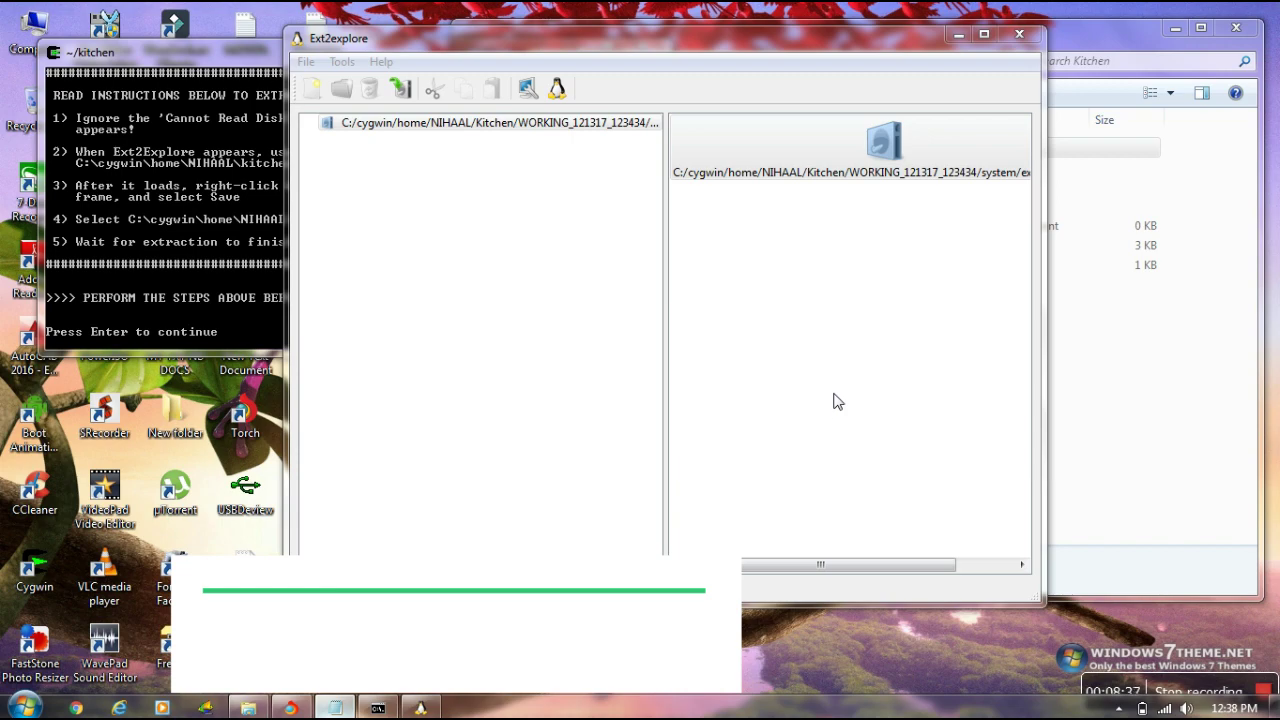
- Return to the Notepad guide and highlight the line "If you see this error , ignore it okk"
left_click(334, 708)
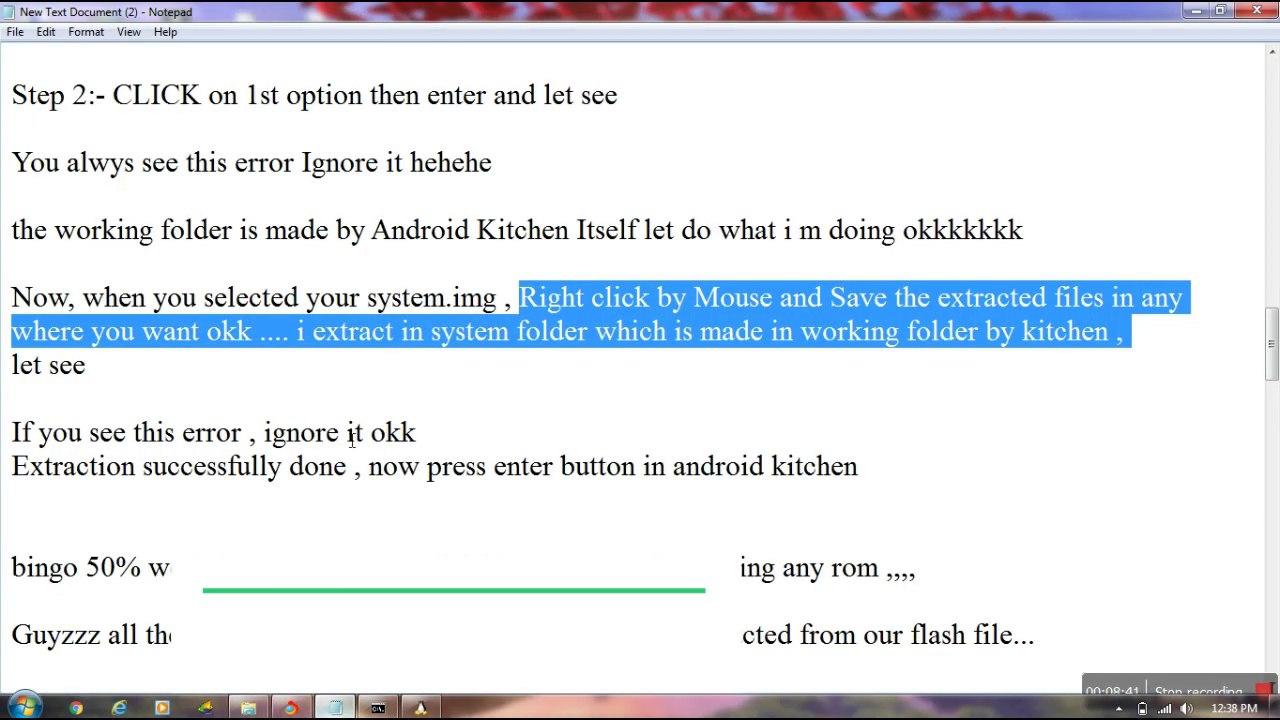
left_click(186, 400)
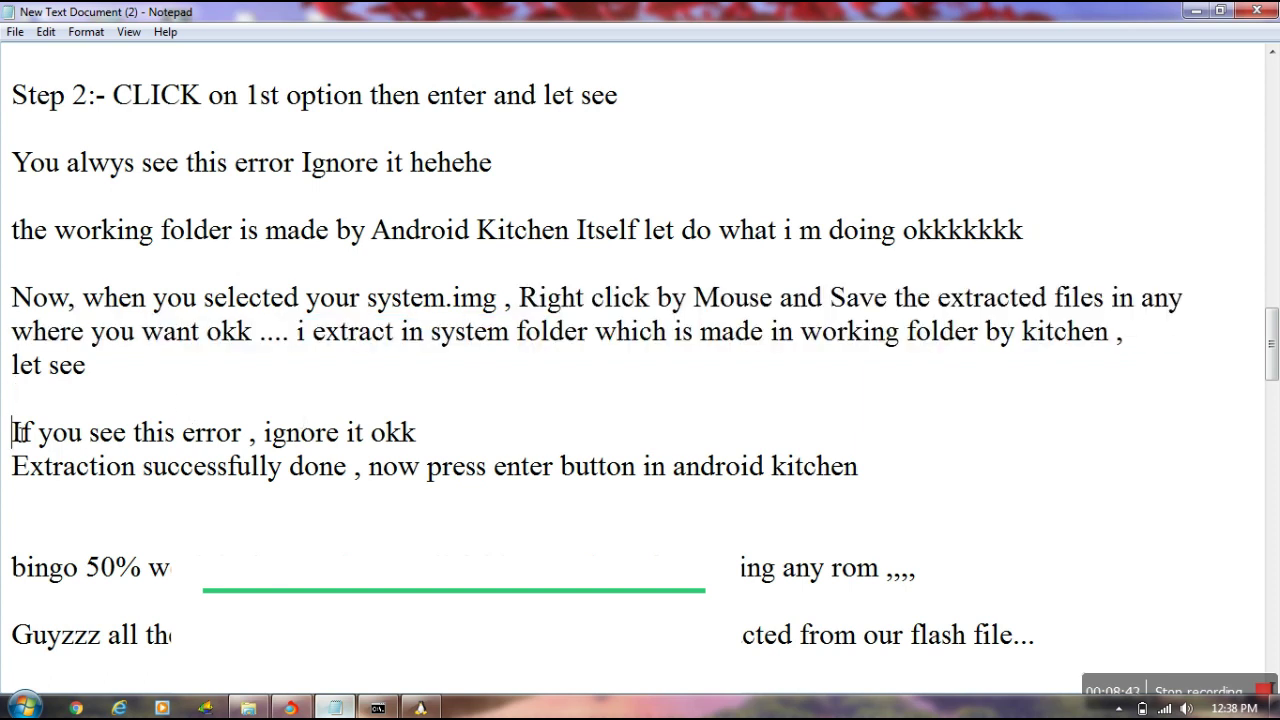
left_click_drag(14, 432, 439, 432)
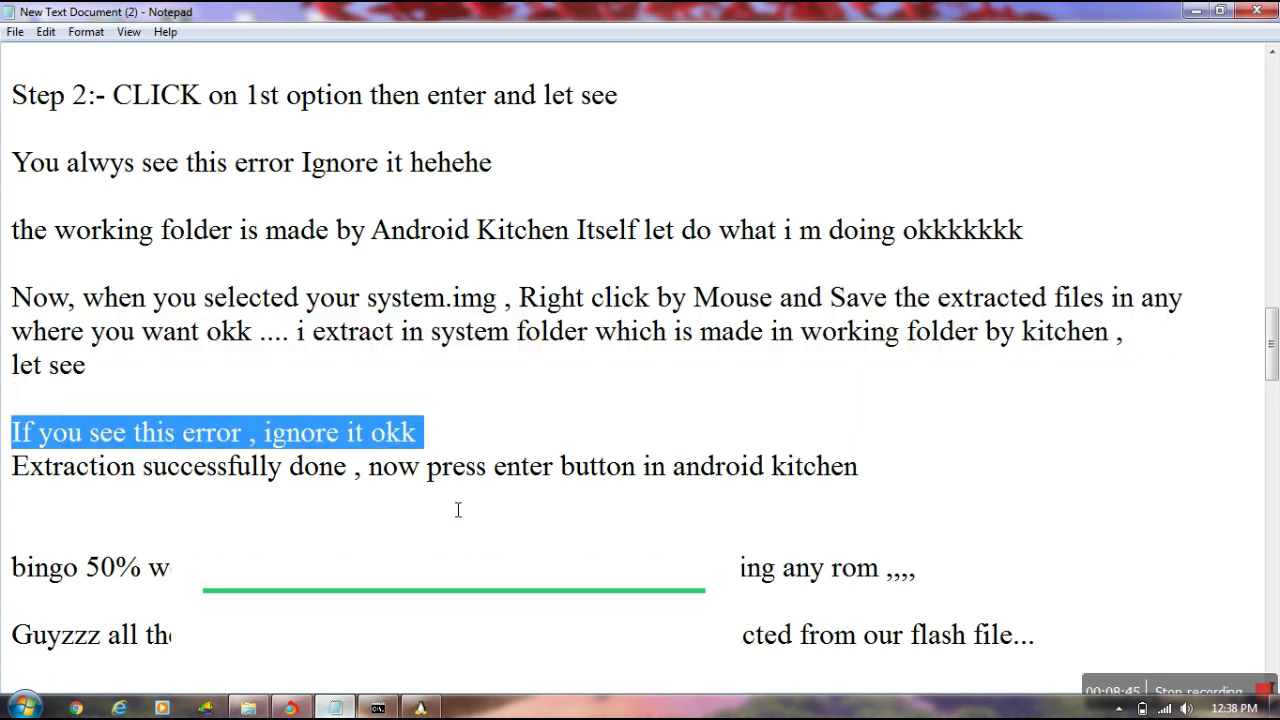
- Close Ext2explore along with its error dialogs, and let Android Kitchen continue setting up the working folder
left_click(334, 708)
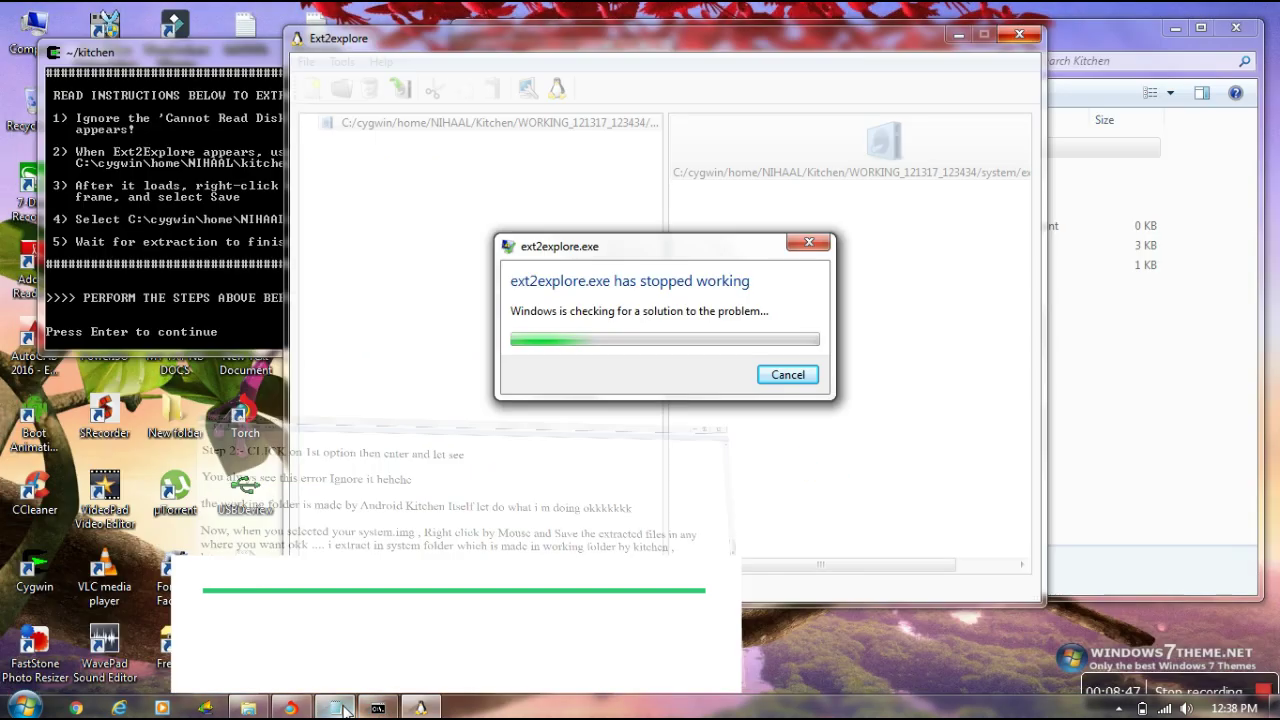
left_click(788, 375)
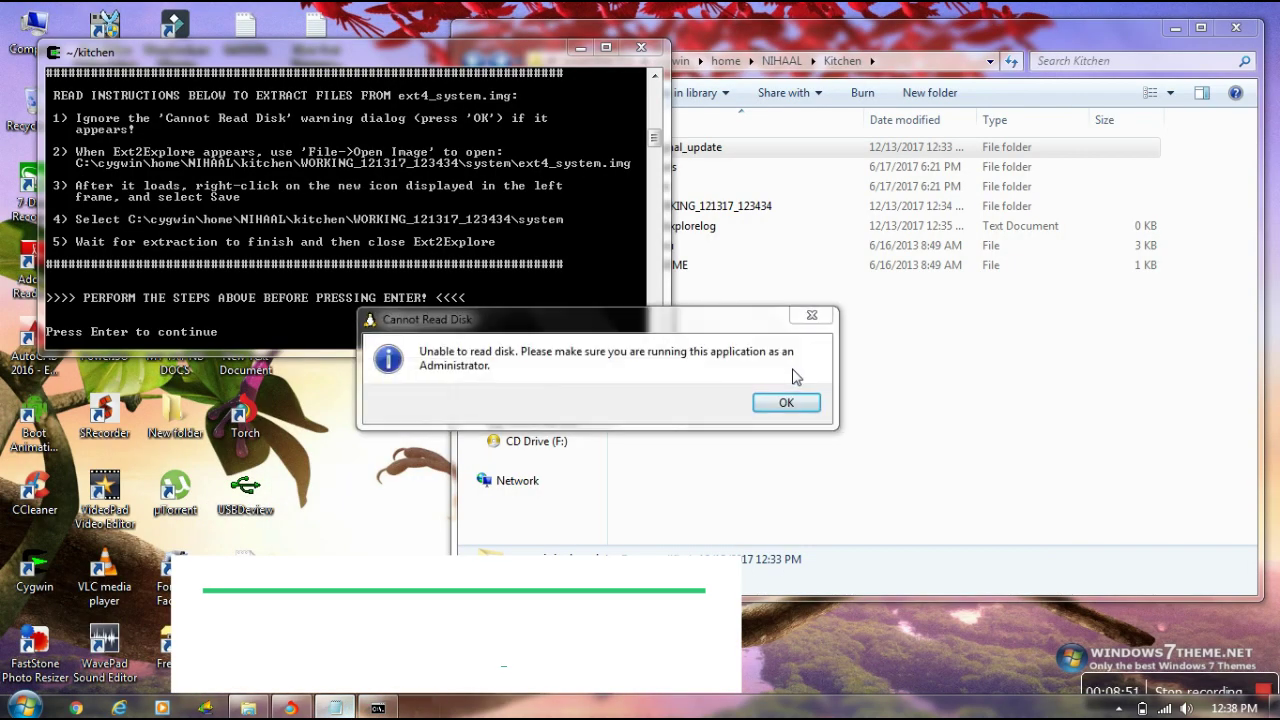
left_click(786, 403)
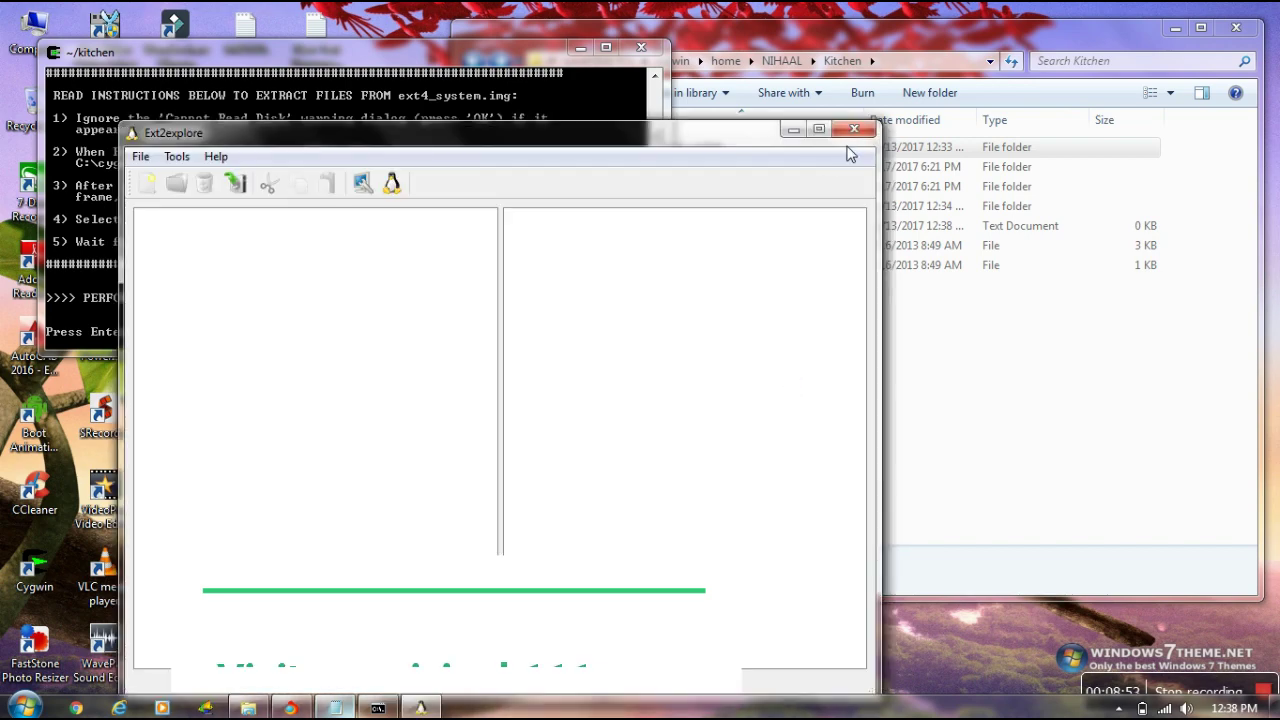
left_click(853, 132)
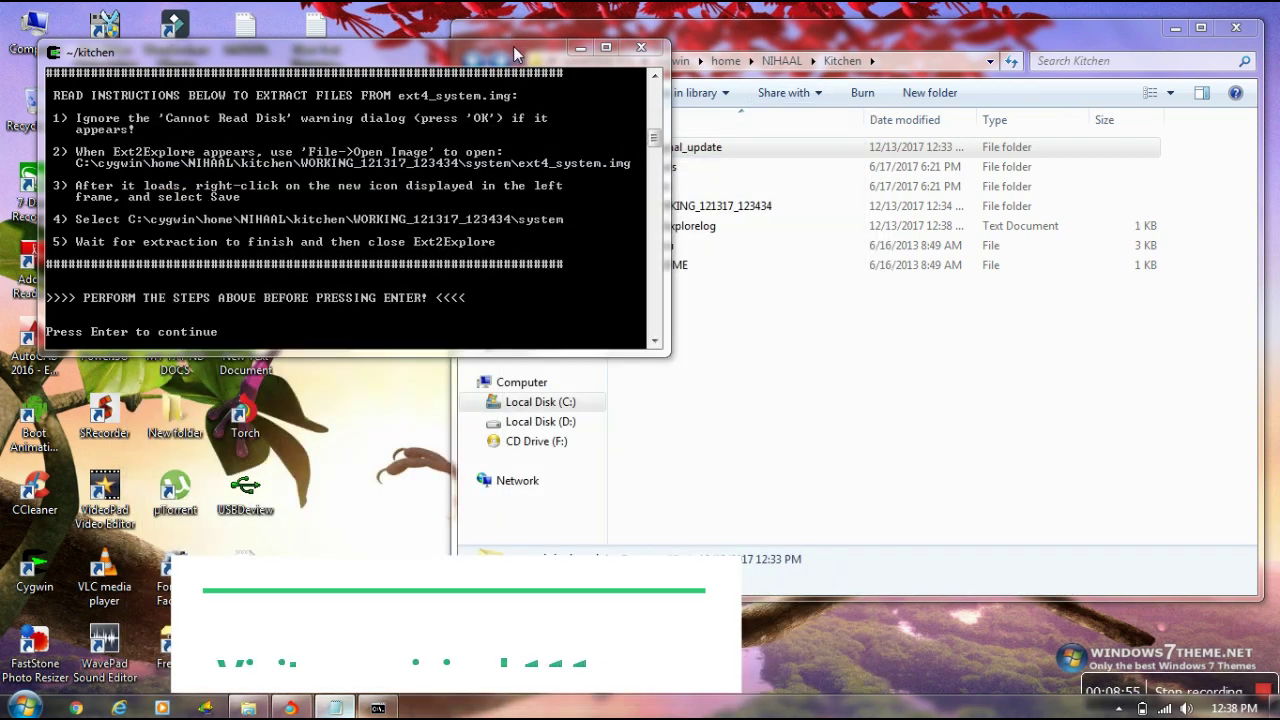
left_click_drag(513, 46, 557, 33)
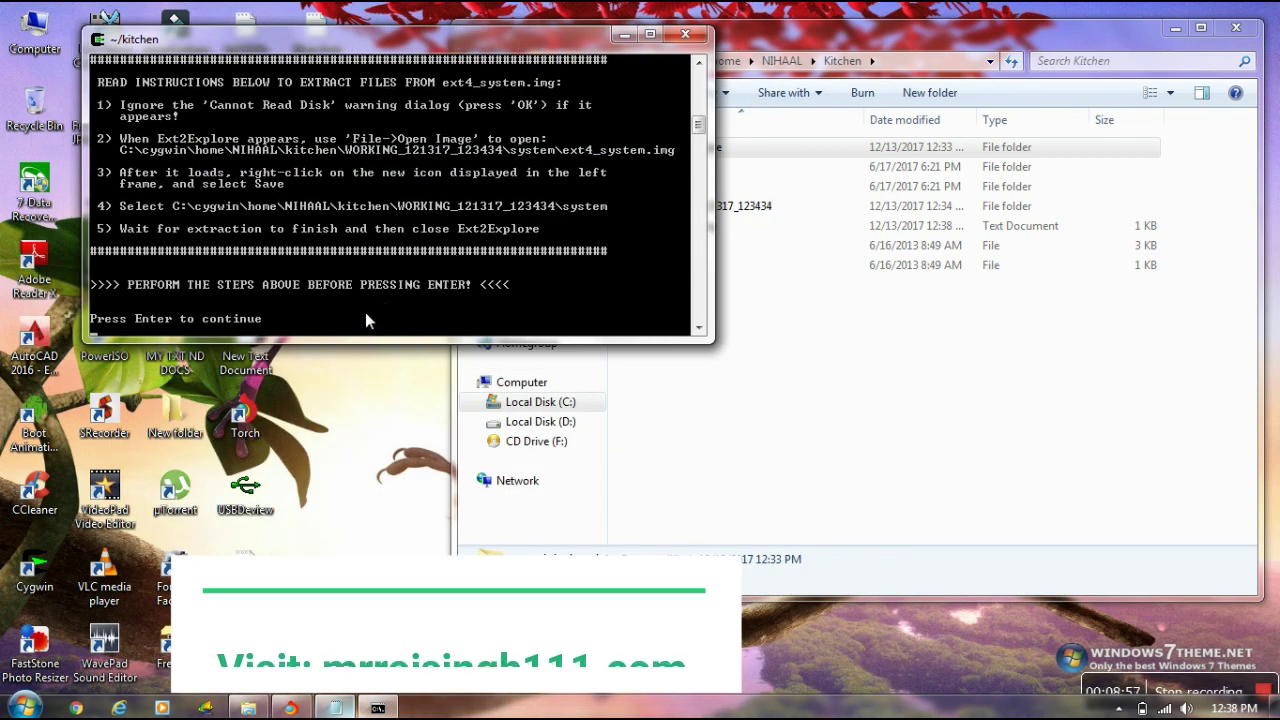
key("Return")
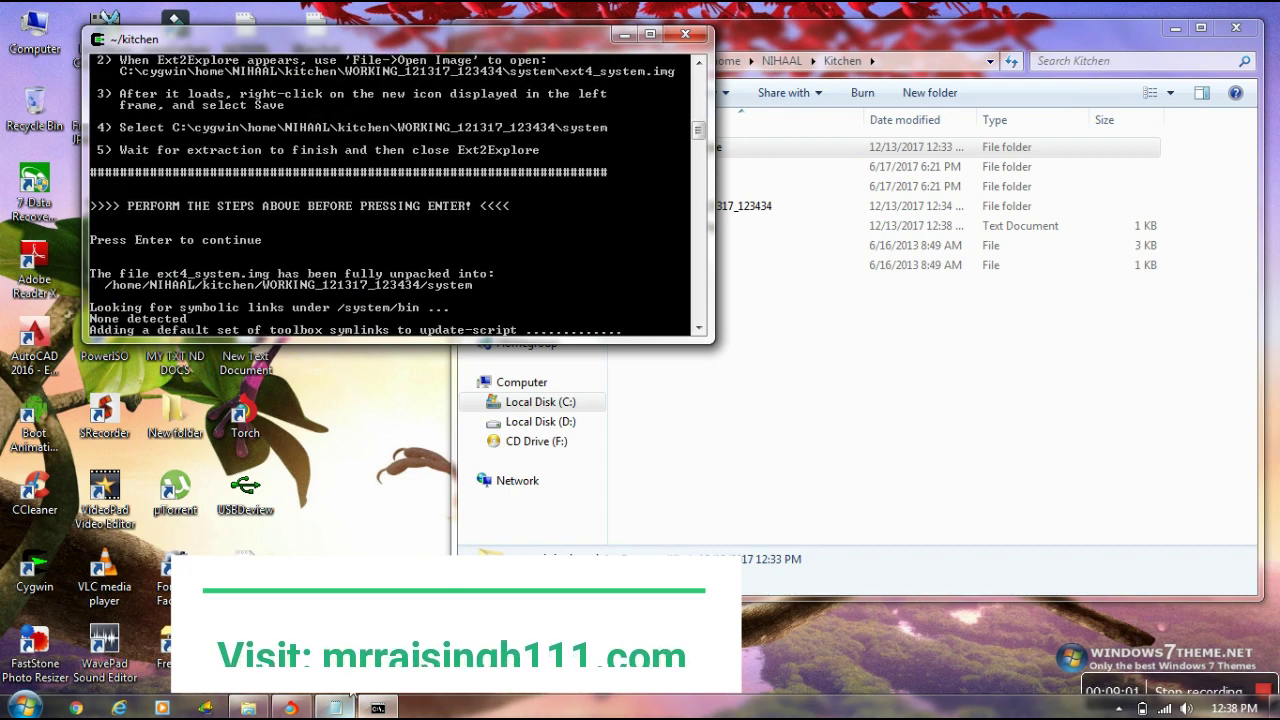
- Switch back to the Notepad guide and highlight the "Extraction successfully done" line
left_click(336, 707)
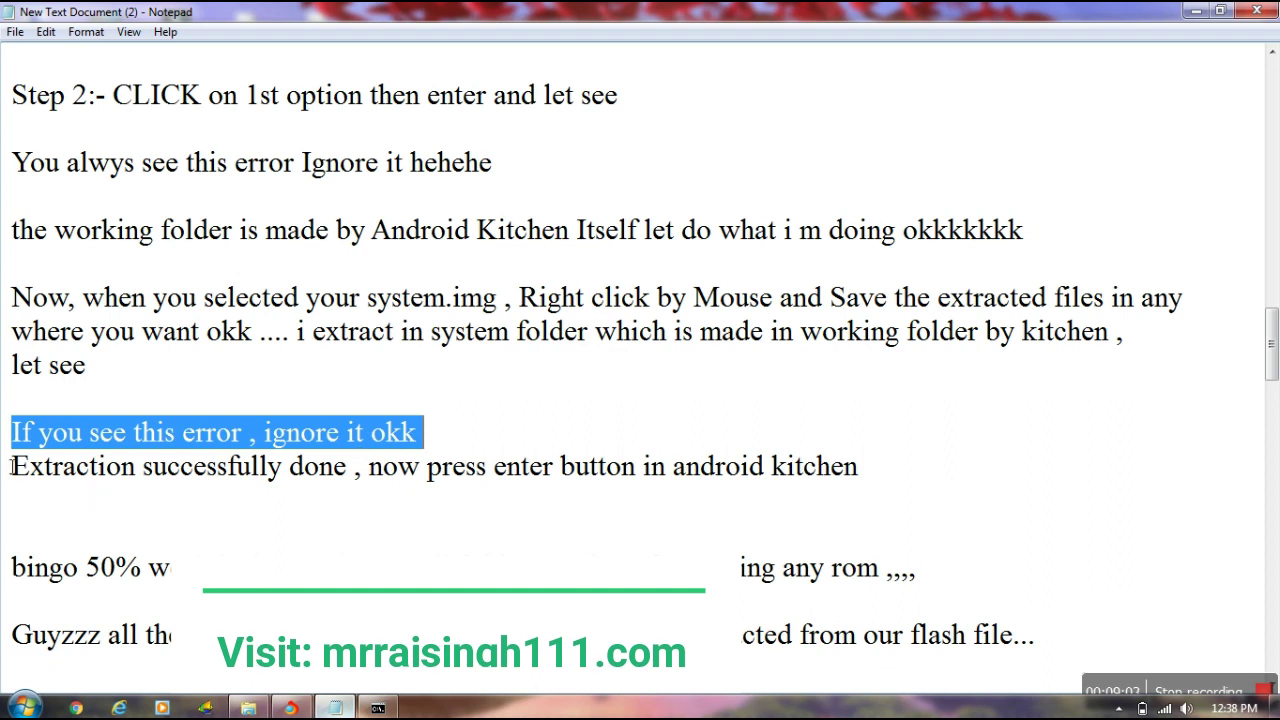
left_click_drag(12, 466, 872, 480)
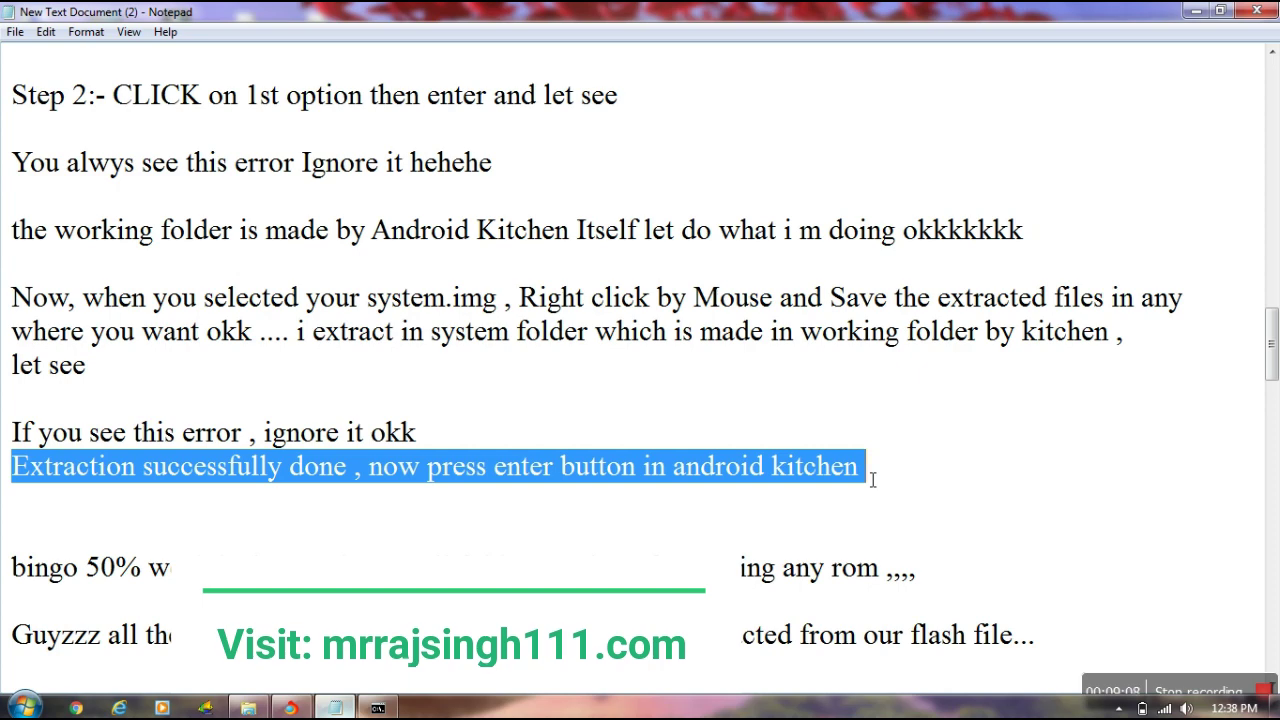
left_click_drag(1272, 347, 1272, 389)
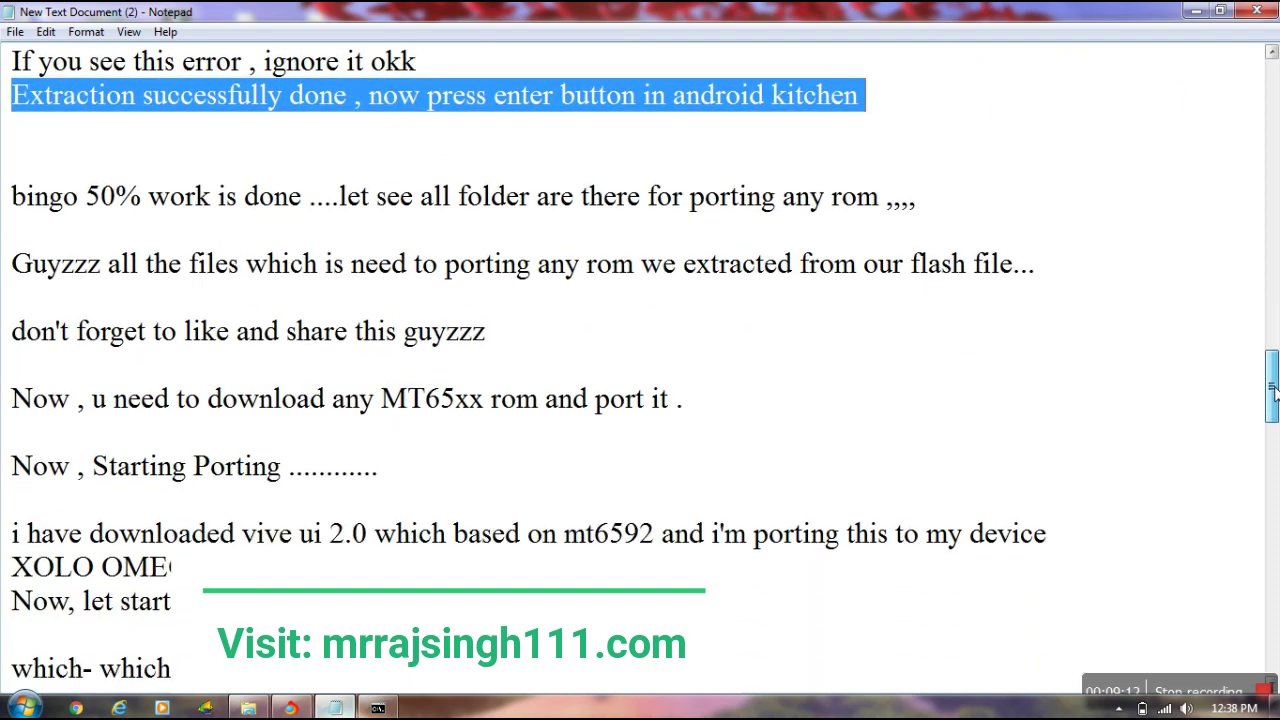
- In the Android Kitchen window, answer n to viewing the ROM's info and return to the main menu
left_click(1196, 11)
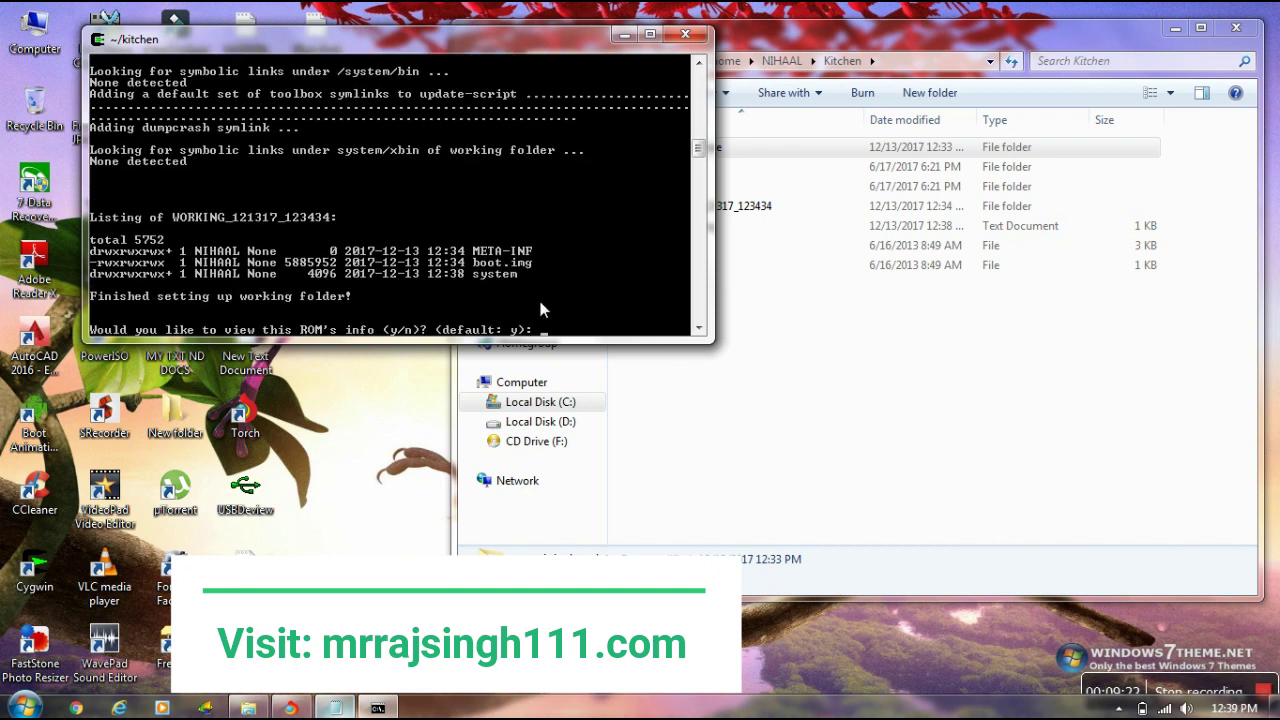
key("Return")
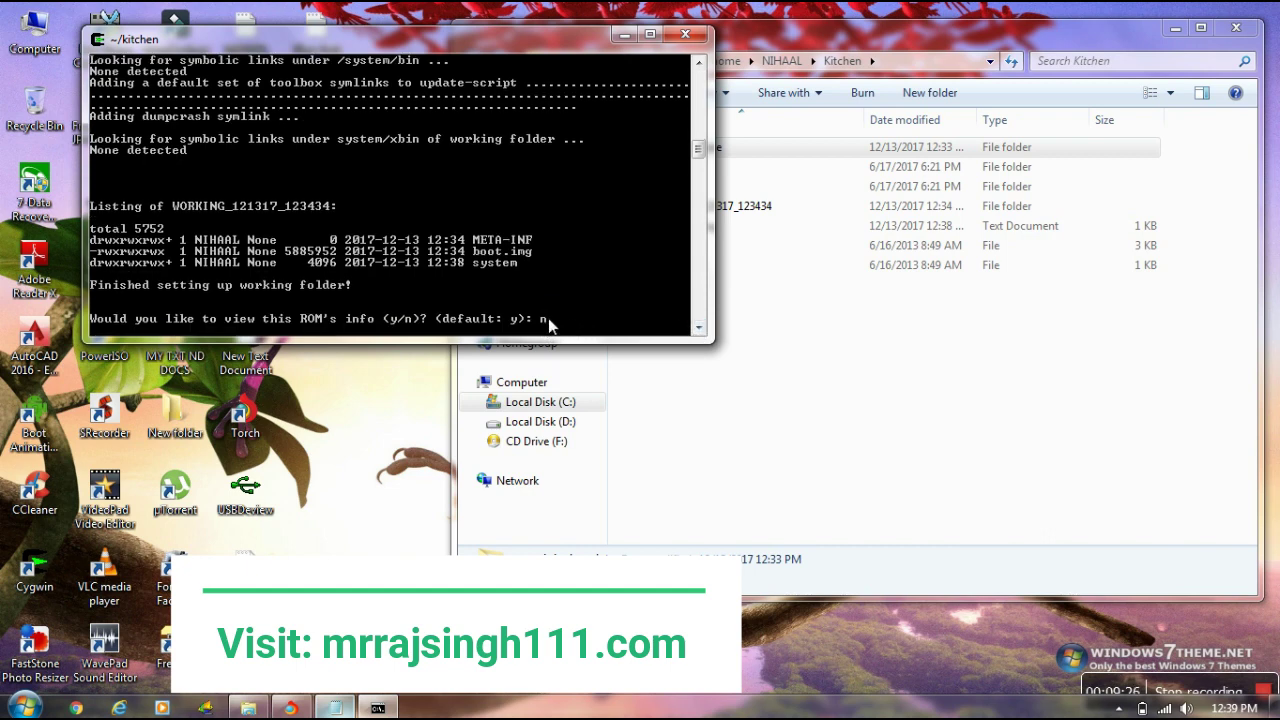
key("Return")
key("Return")
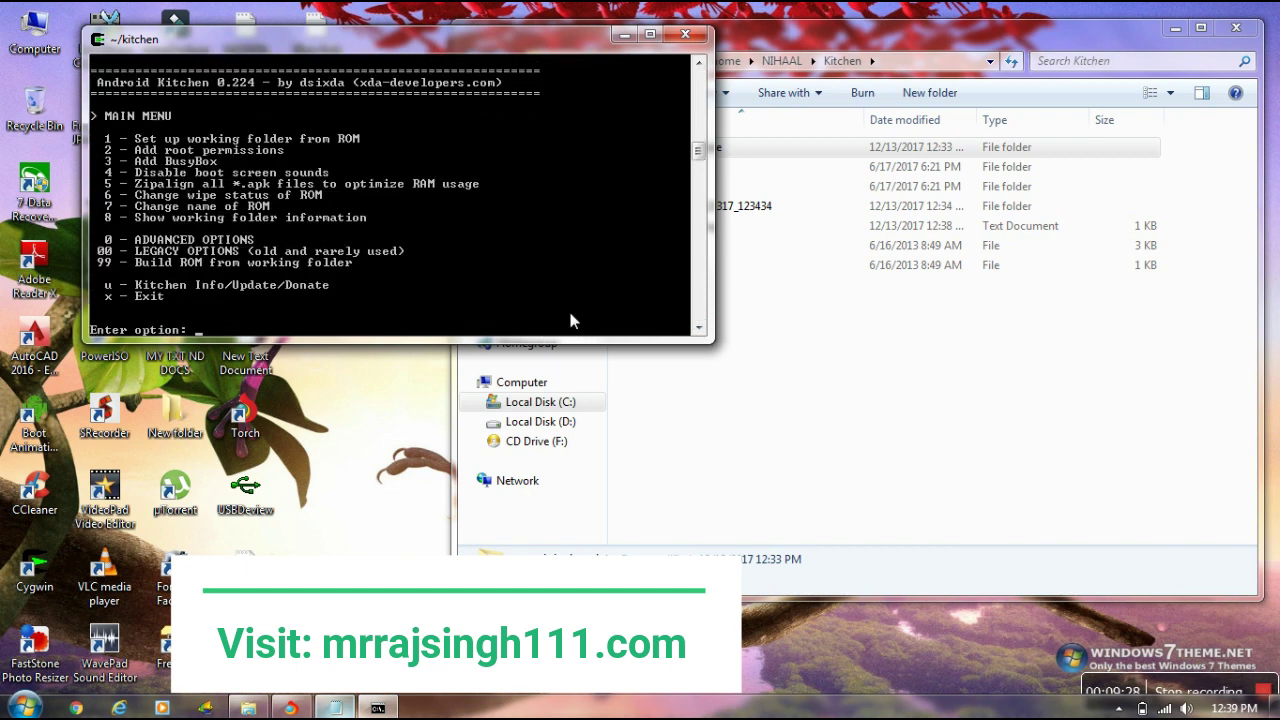
- Highlight the Notepad guide's "bingo 50% work is done" line, then minimize the guide
left_click(369, 518)
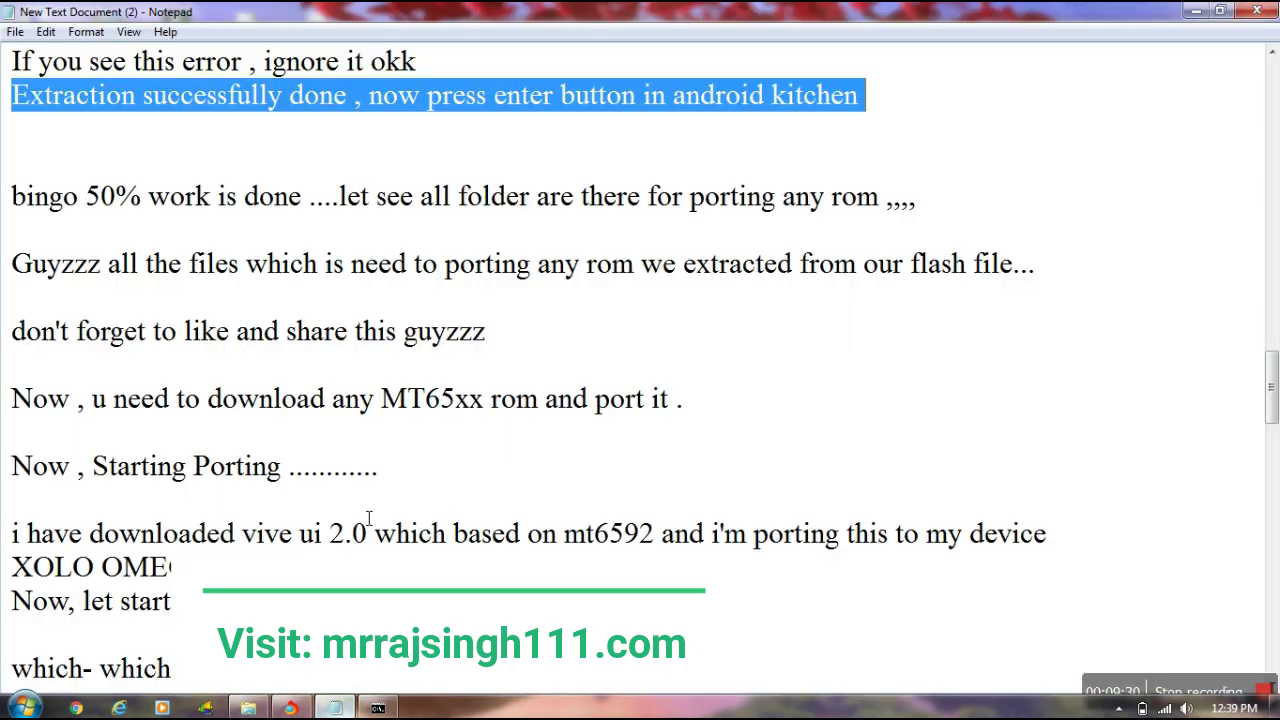
left_click_drag(12, 198, 926, 200)
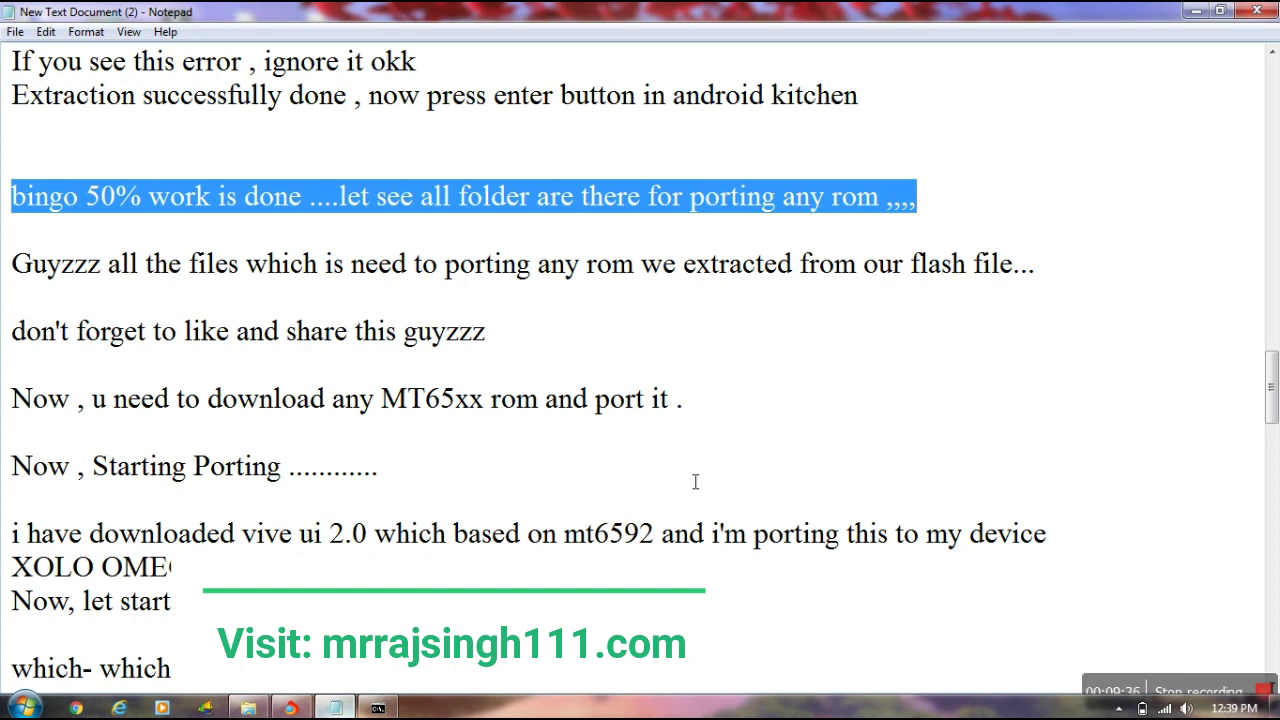
left_click(336, 708)
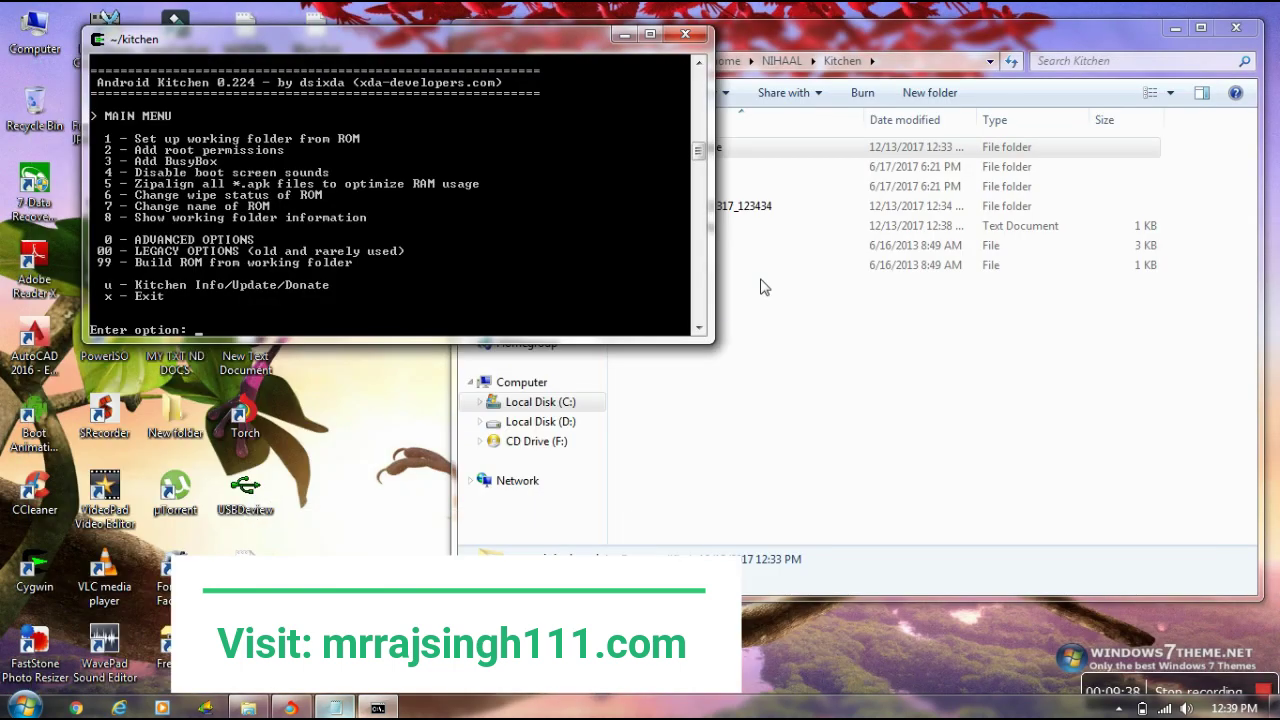
- Switch to the Kitchen folder in Explorer and open the system folder inside WORKING_121317_123434
left_click(788, 362)
double_click(700, 206)
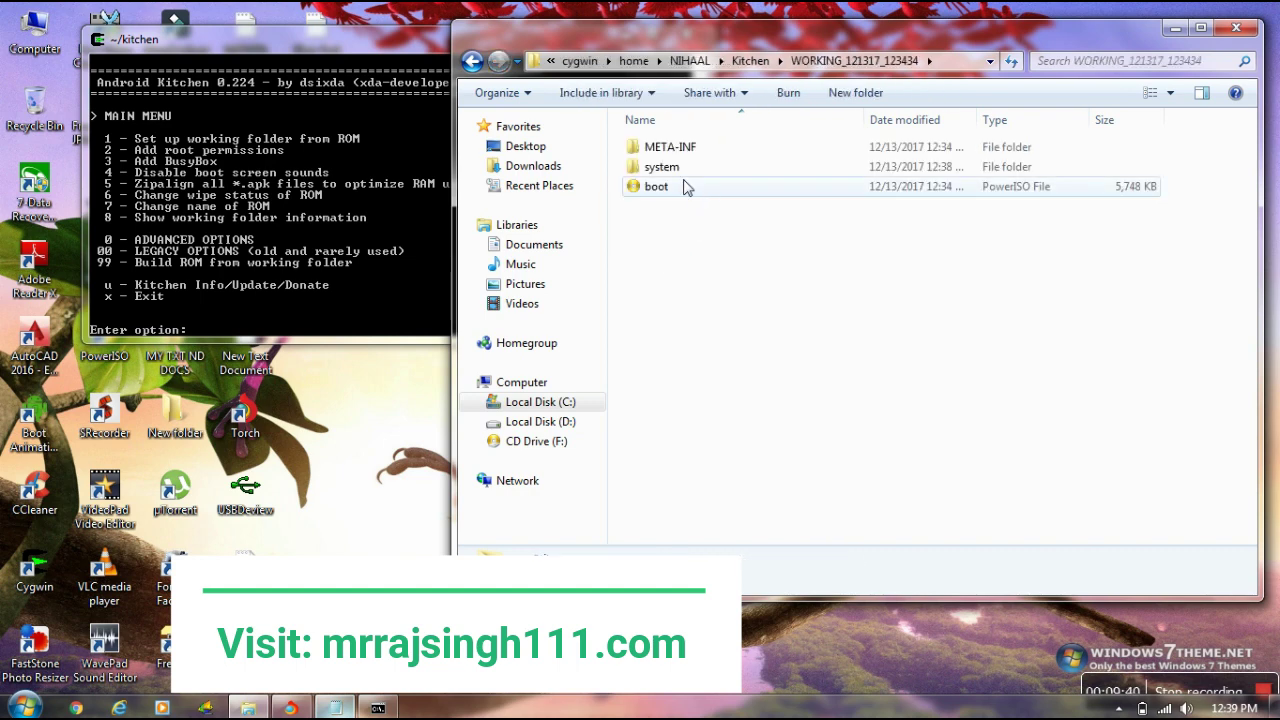
left_click(677, 170)
double_click(677, 170)
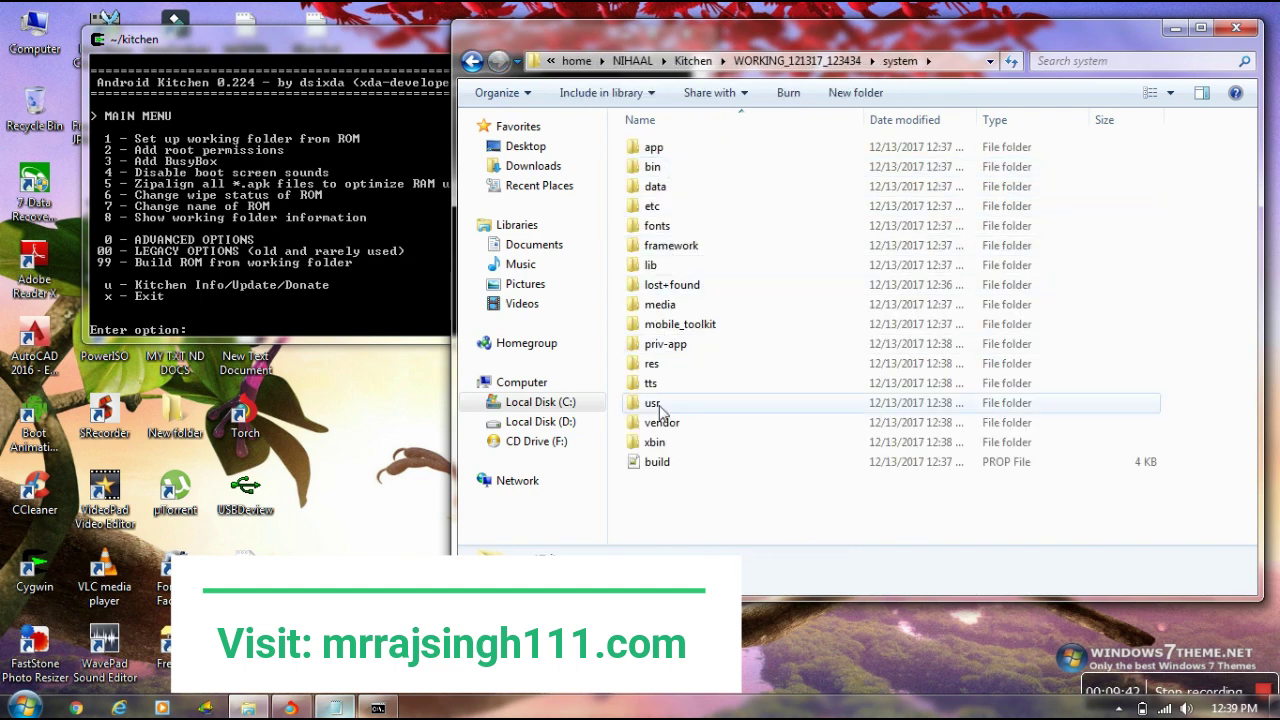
- Check the contents of the app and bin folders inside the extracted system folder
left_click(663, 150)
double_click(663, 150)
key("BackSpace")
key("Down")
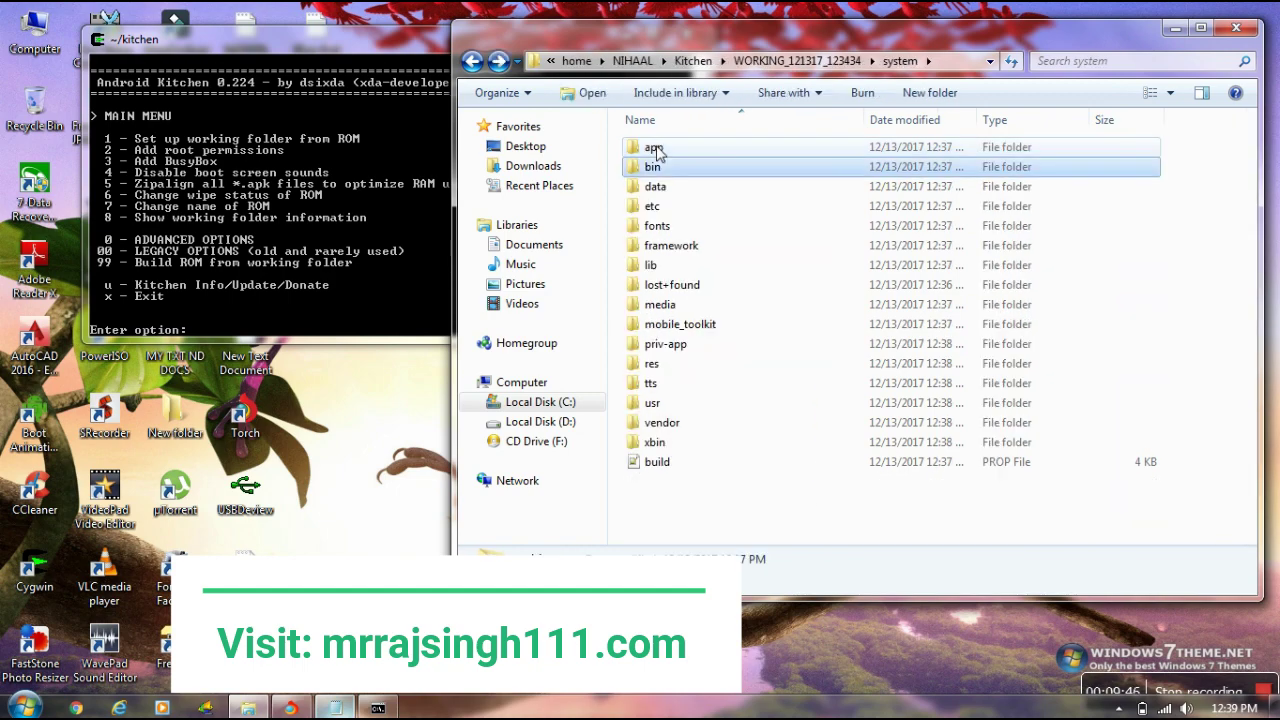
key("Return")
key("BackSpace")
key("Down")
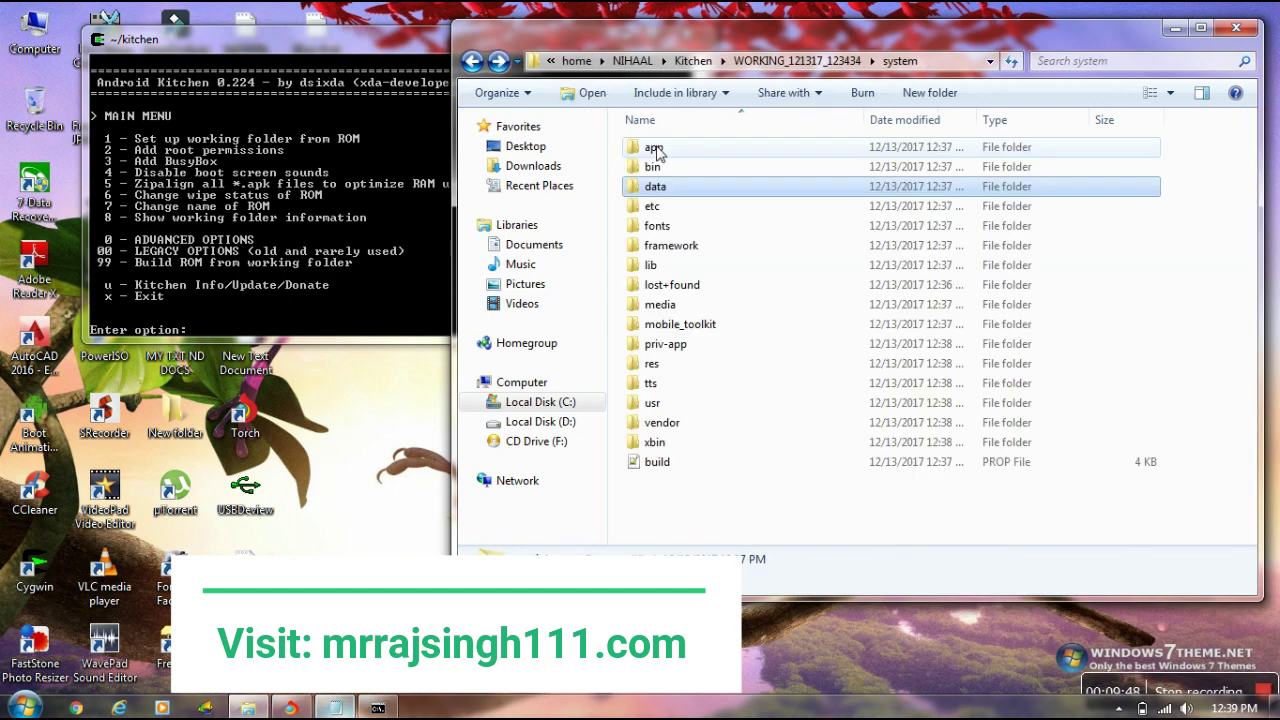
- Browse the library files in the system folder's lib folder, then go back up to system
key("Down")
key("Down")
key("Down")
key("Down")
key("Down")
key("Up")
key("Return")
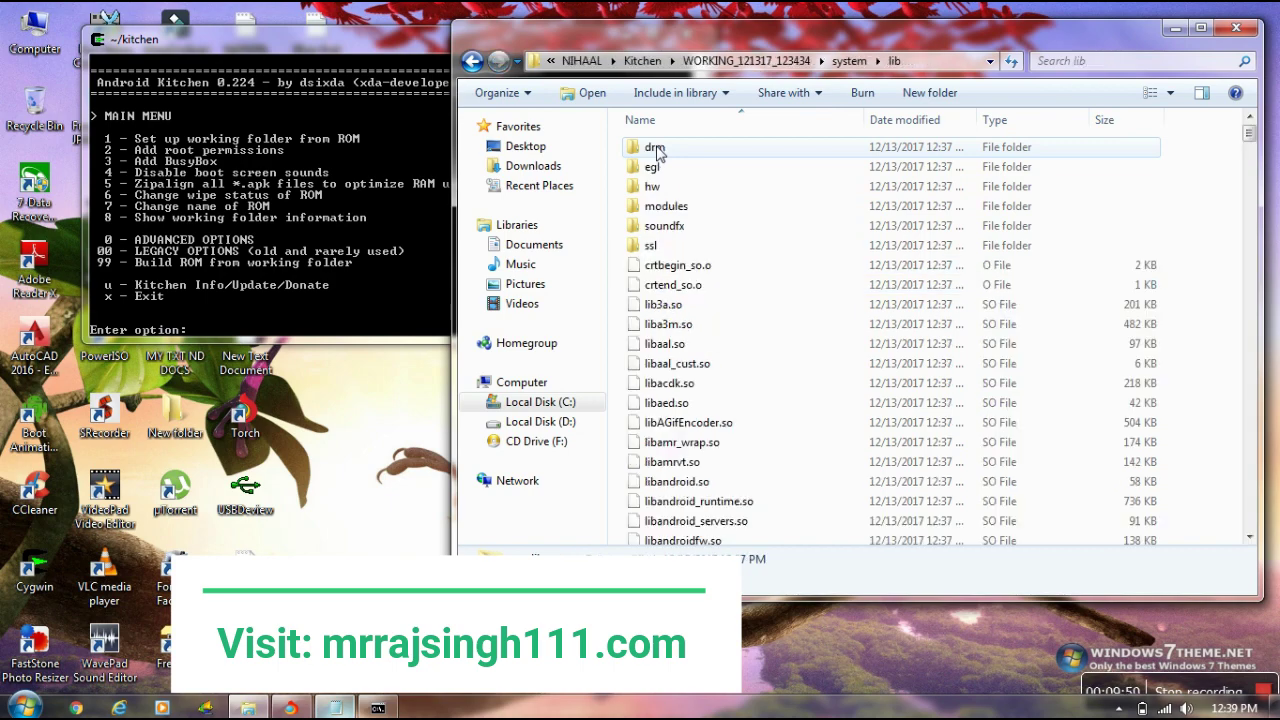
key("Down")
key("Down")
key("Down")
key("Down")
key("Down")
key("Down")
key("Down")
key("BackSpace")
key("Down")
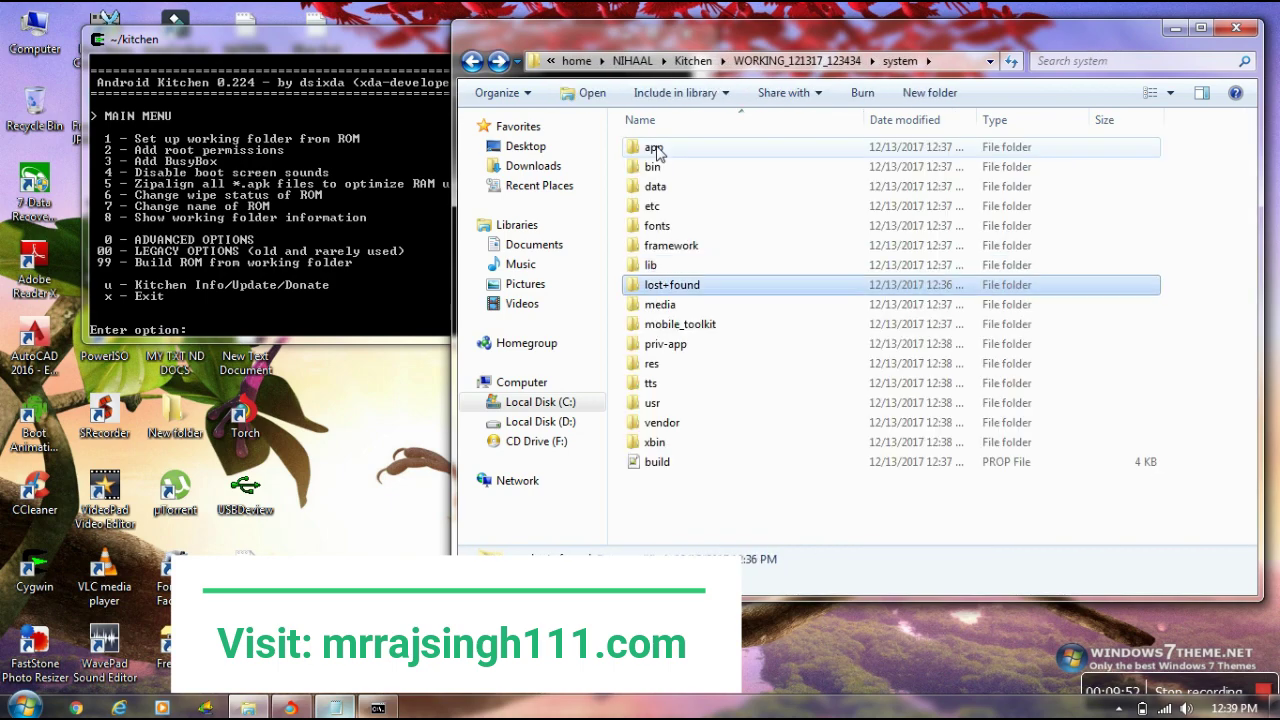
- Check the contents of the media and usr folders inside the extracted system folder
key("Down")
key("Return")
key("BackSpace")
key("Down")
key("Down")
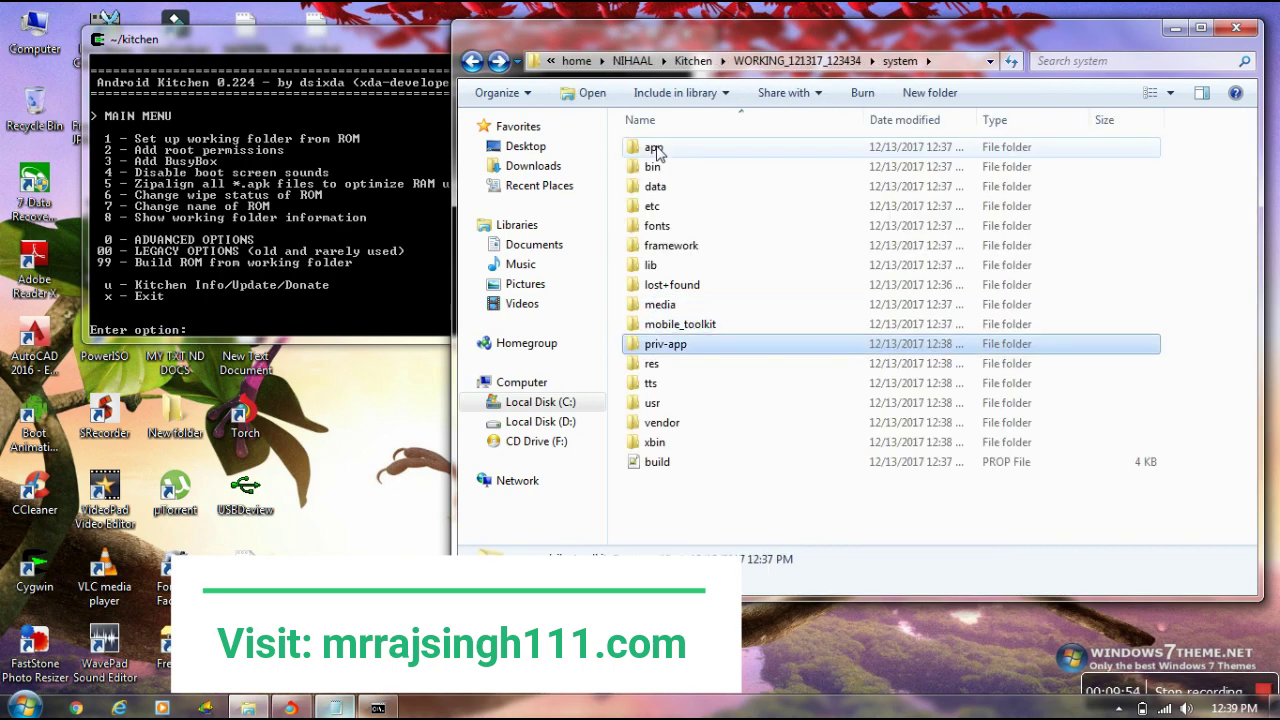
key("Down")
key("Down")
key("Down")
key("Return")
key("BackSpace")
- Open the system folder's build.prop file in Notepad++ for viewing, then close the file and the editor
key("Down")
key("Down")
key("Down")
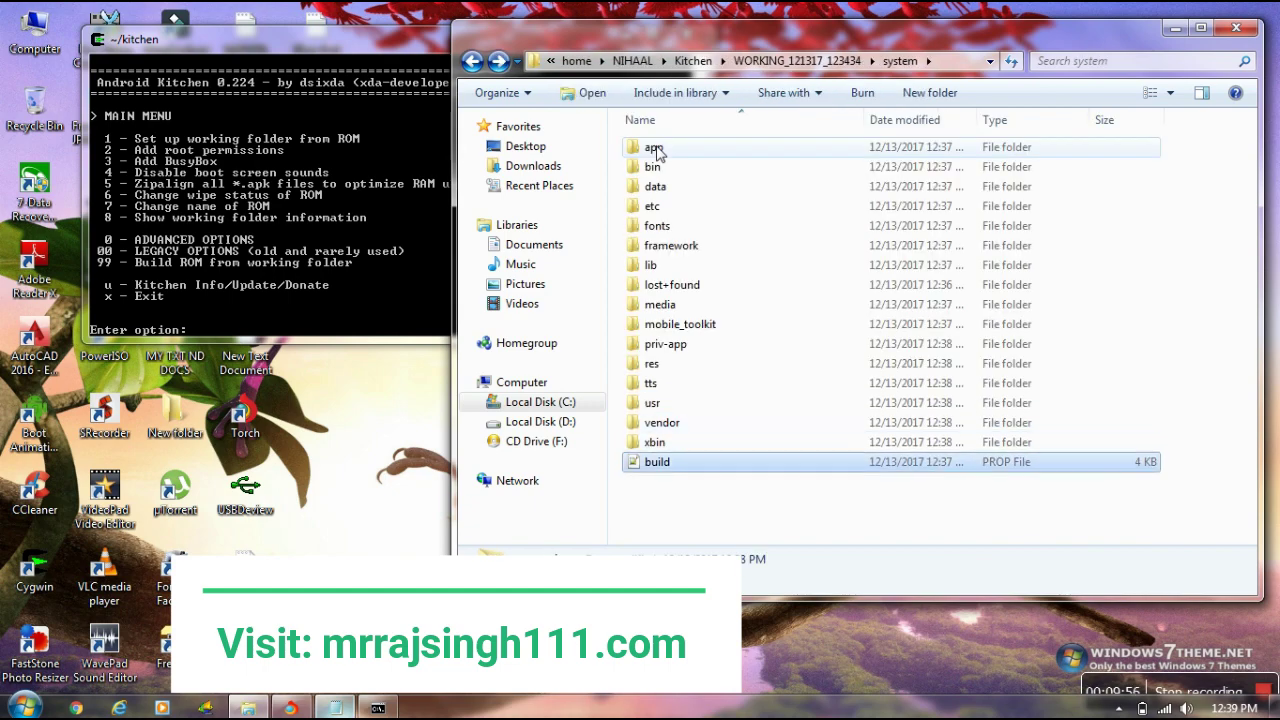
key("Return")
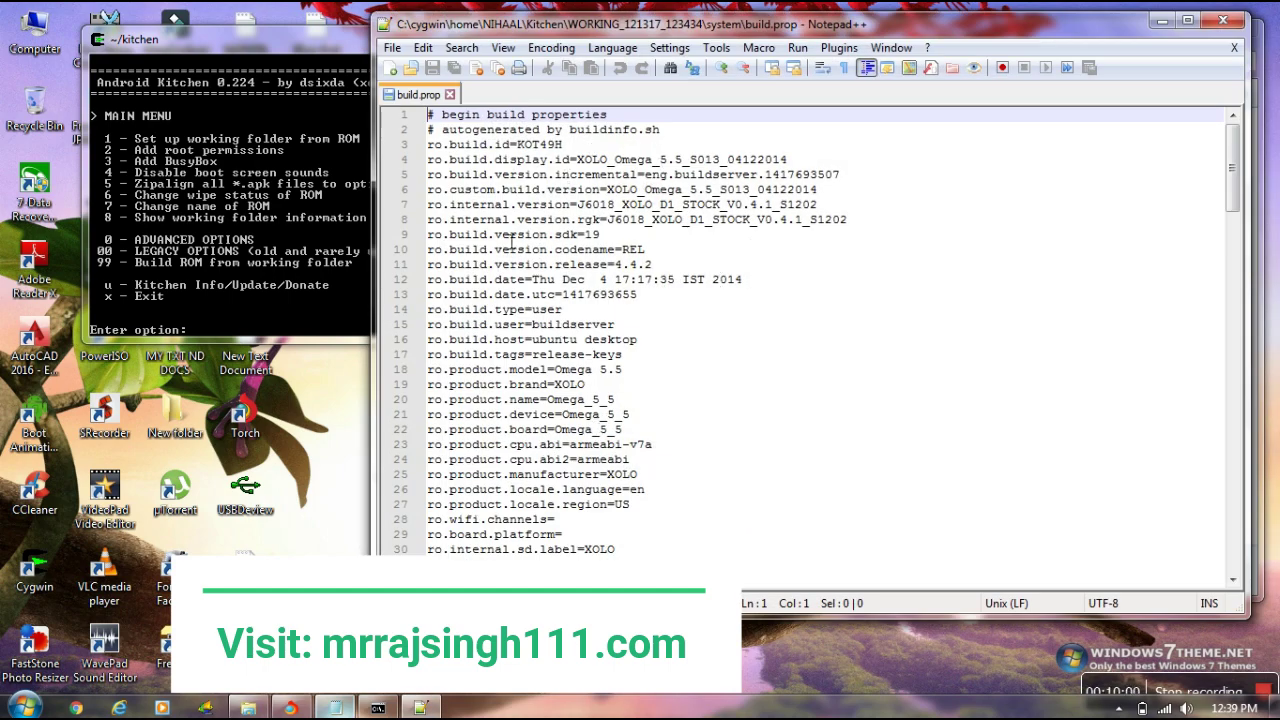
left_click(450, 94)
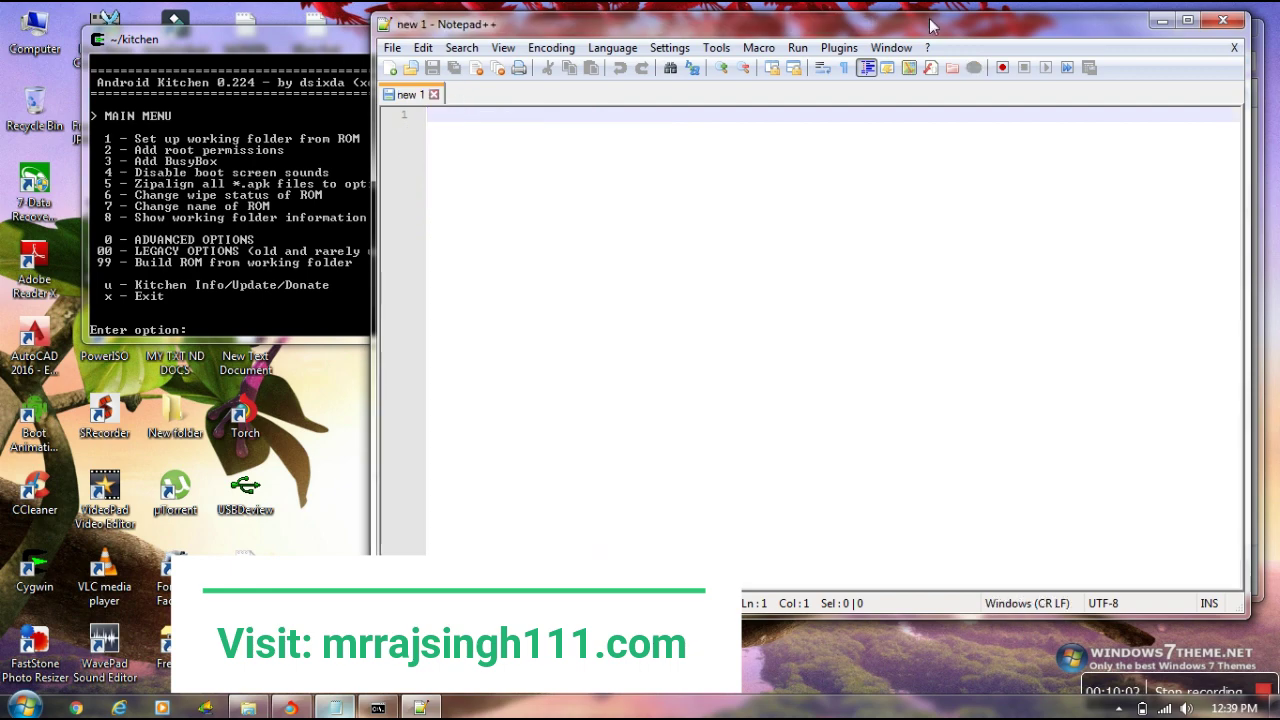
left_click(1222, 21)
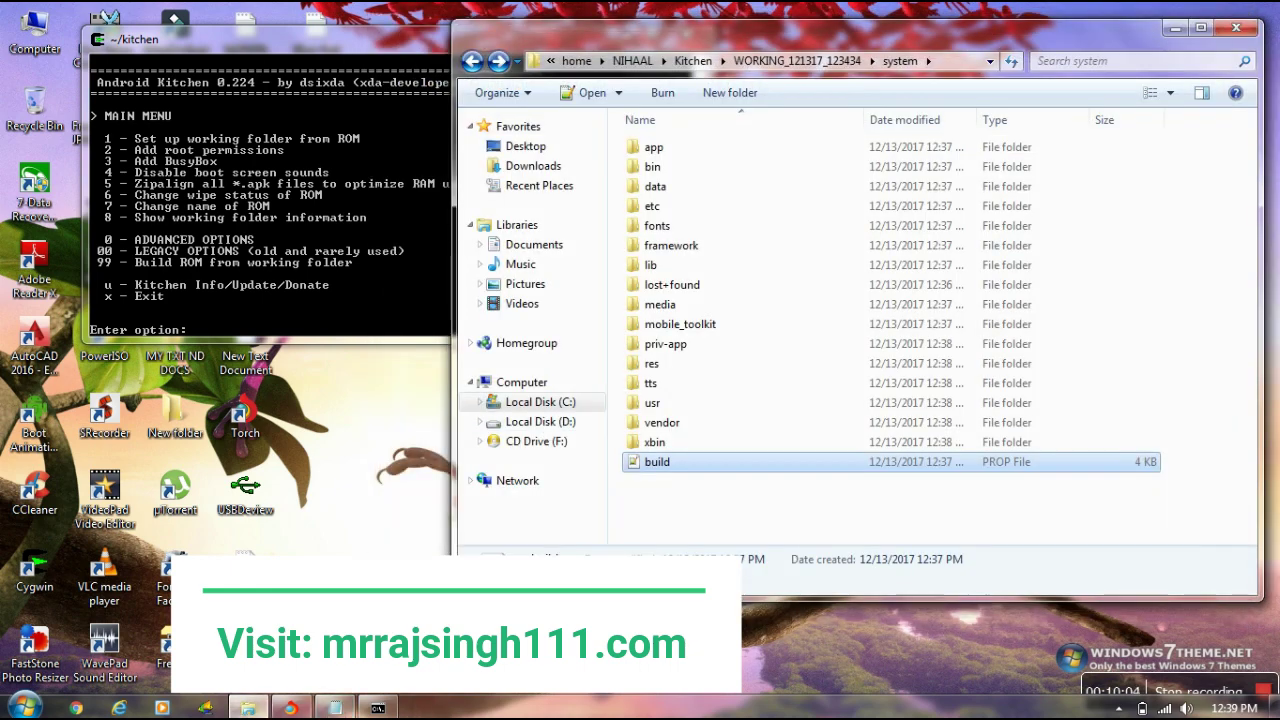
- Return to the Notepad guide and highlight the note on files extracted from the flash file, followed by the like-and-share line
left_click(336, 708)
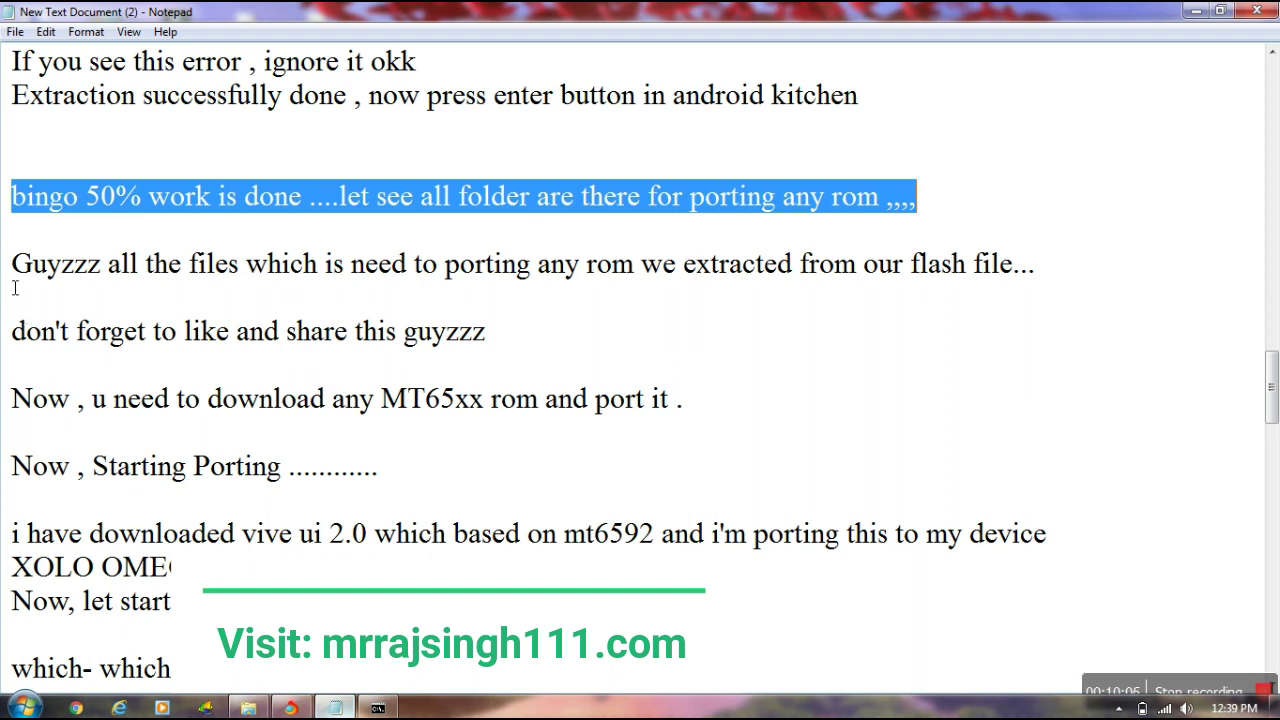
left_click_drag(22, 280, 1046, 267)
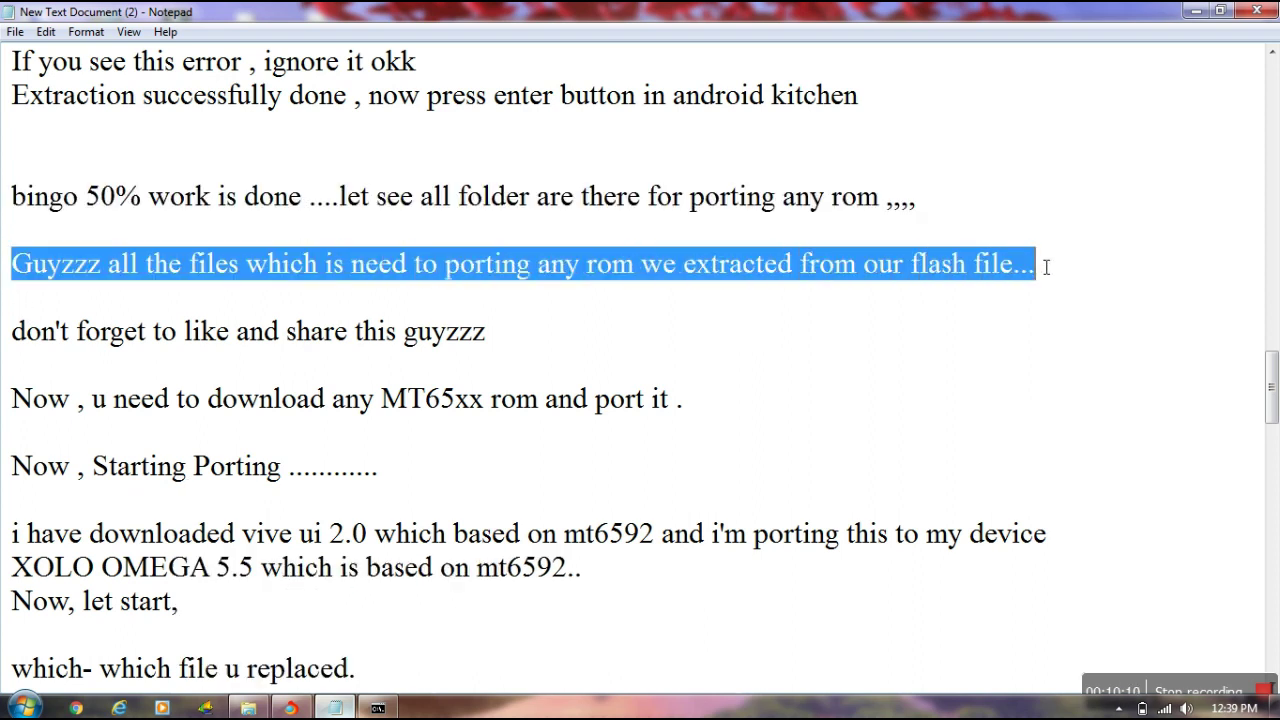
left_click_drag(14, 338, 514, 345)
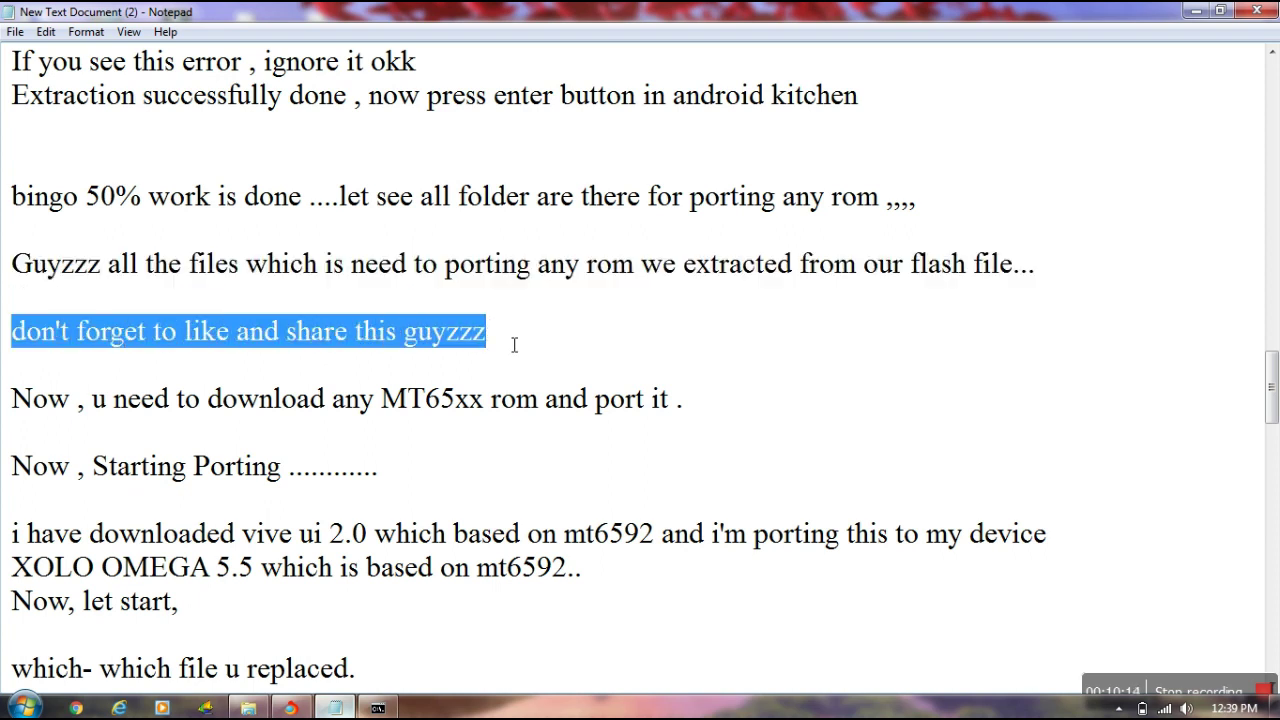
- Highlight the guide's line on downloading an MT65xx ROM and add the line "I already downloaded i.e VIBE UI 2.0" below it
left_click_drag(13, 401, 681, 403)
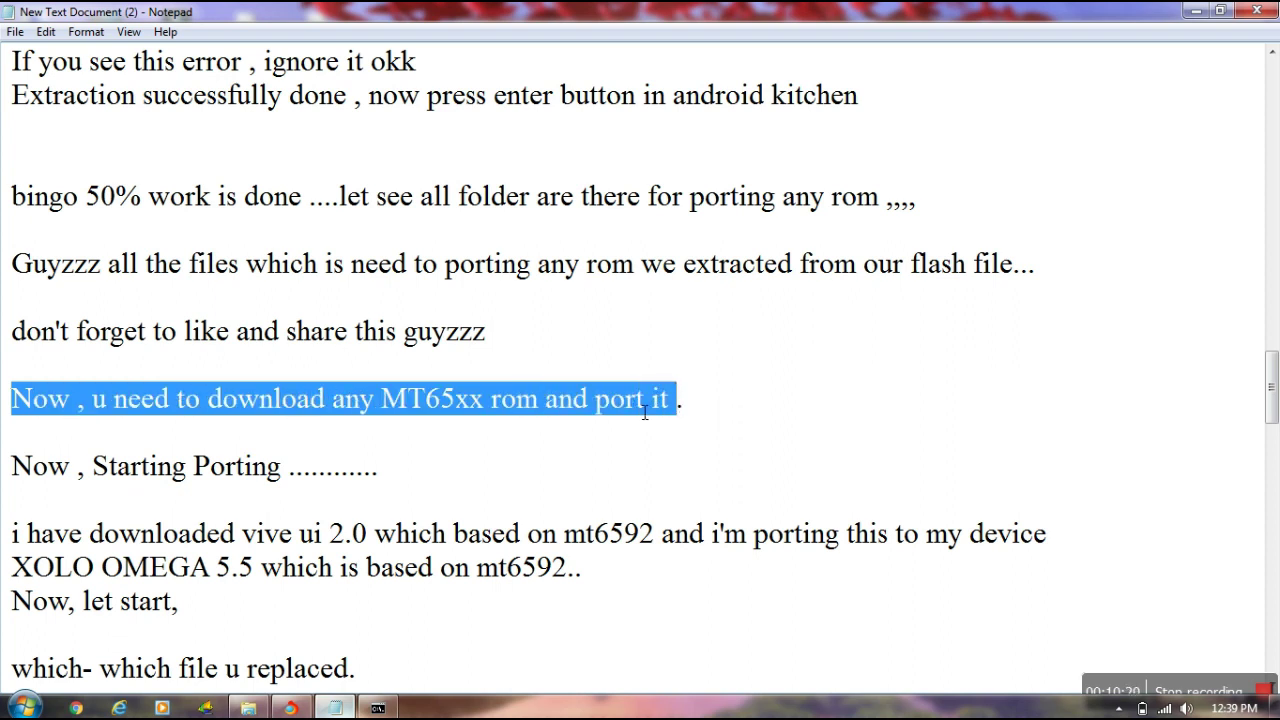
left_click(705, 407)
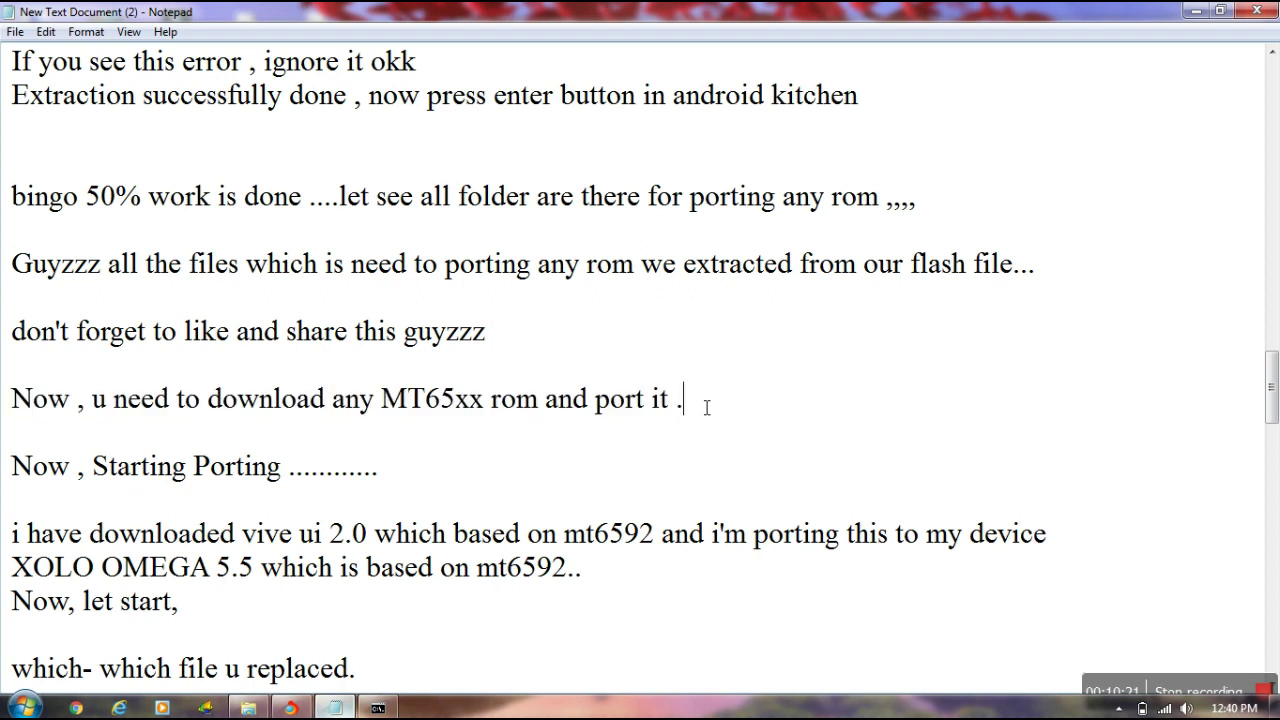
key("Return")
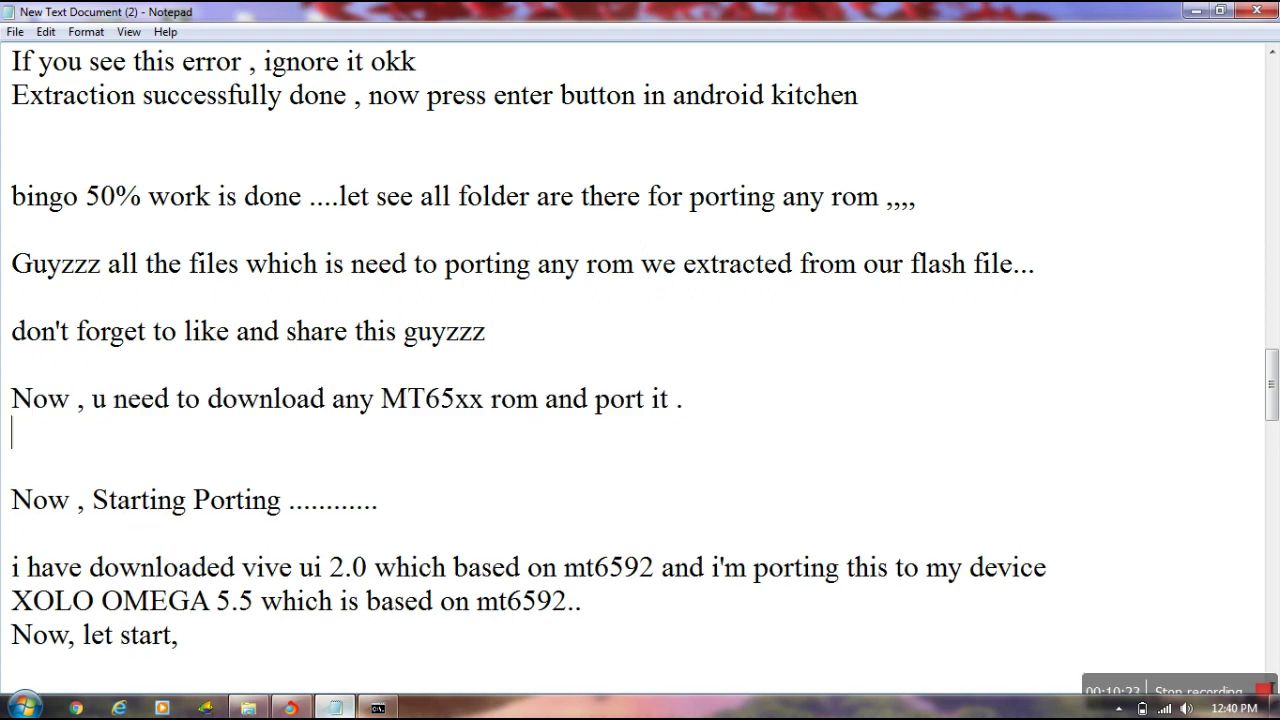
type("I alread")
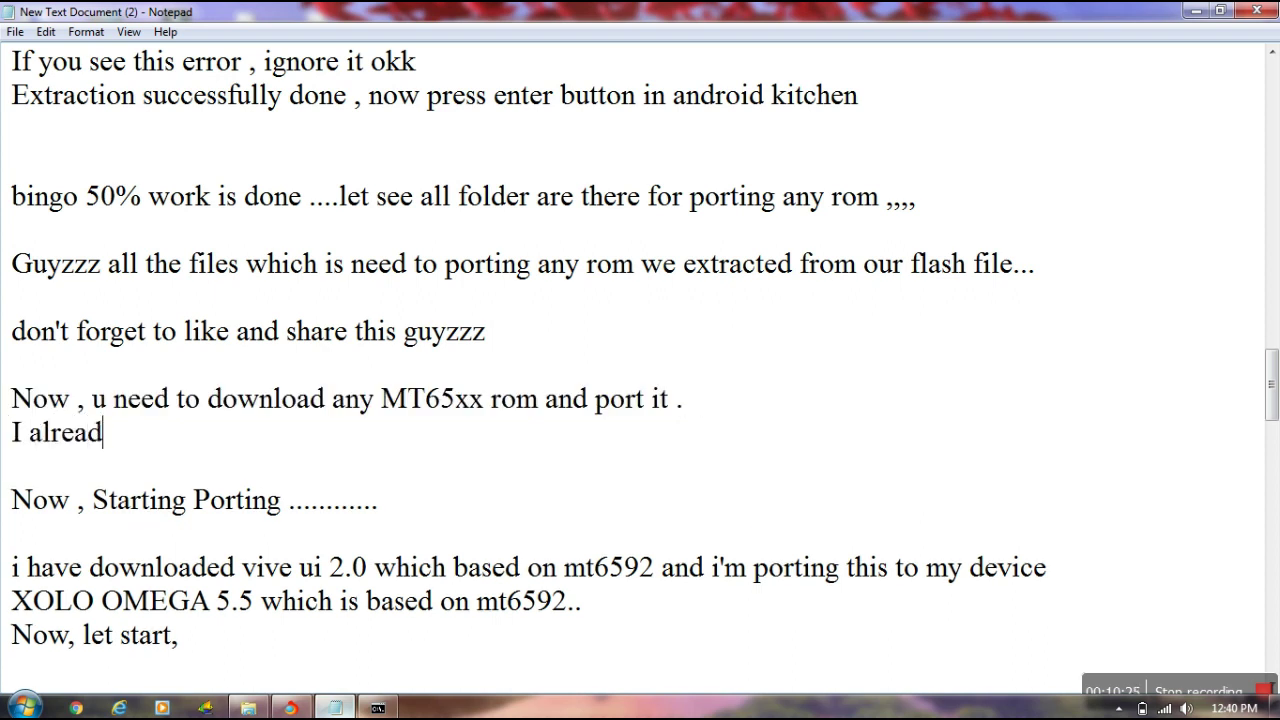
type("y downl")
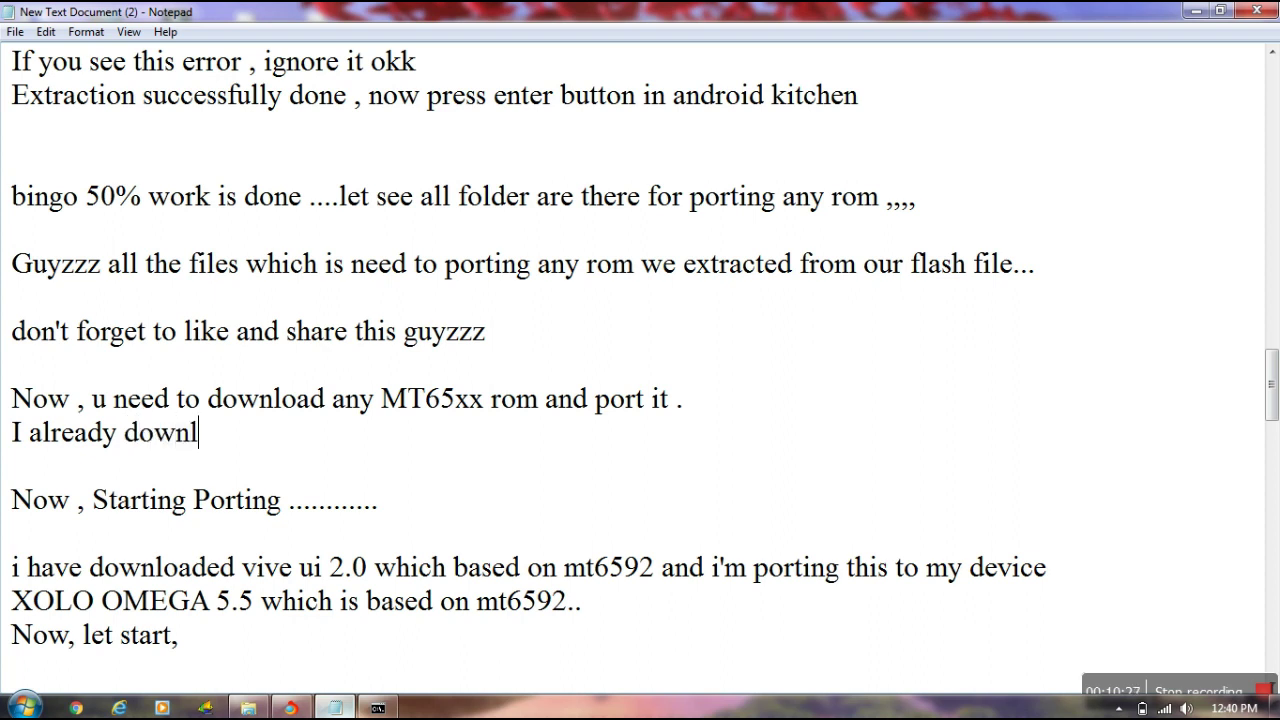
type("oaded ")
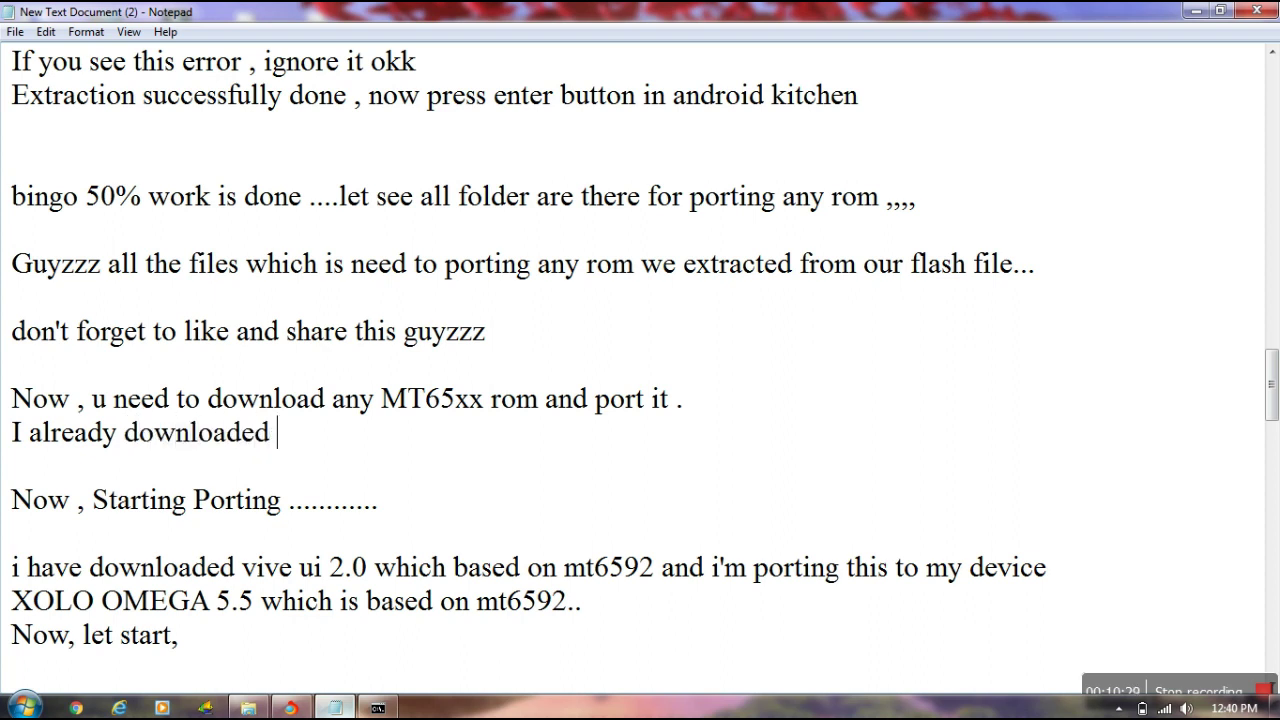
type("i.e VIV")
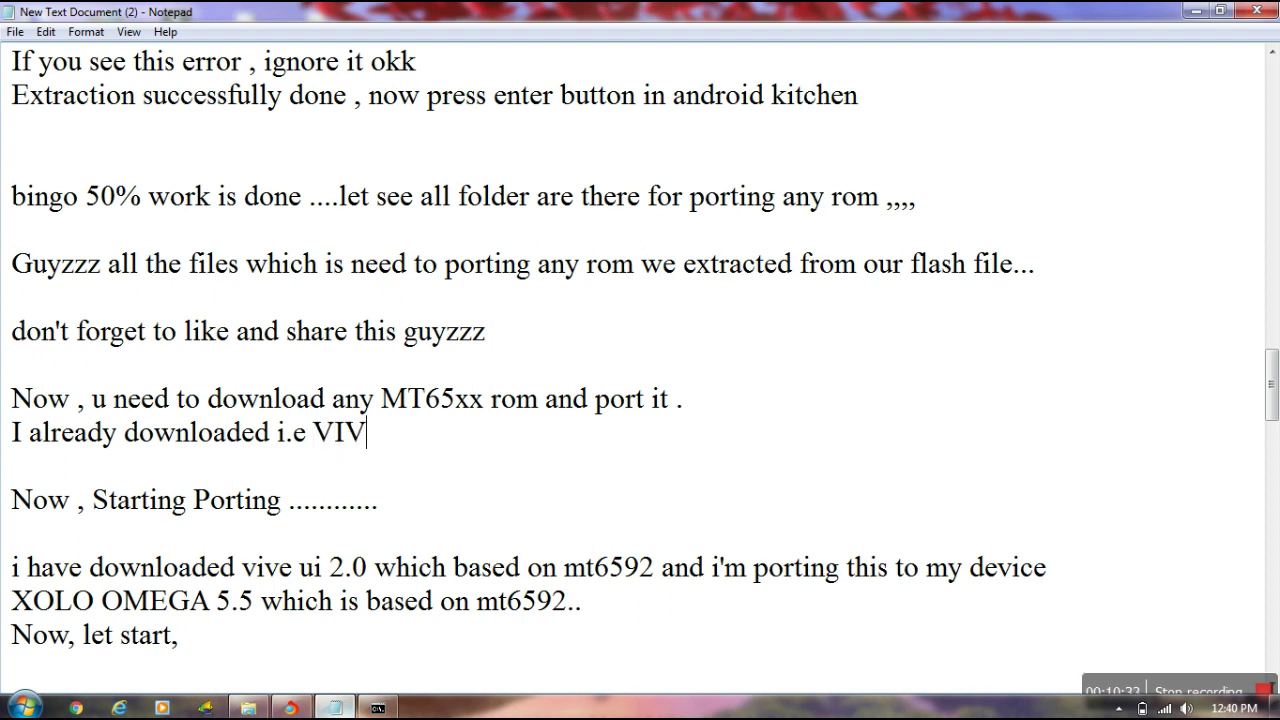
key("BackSpace")
type("BE UI 2.0")
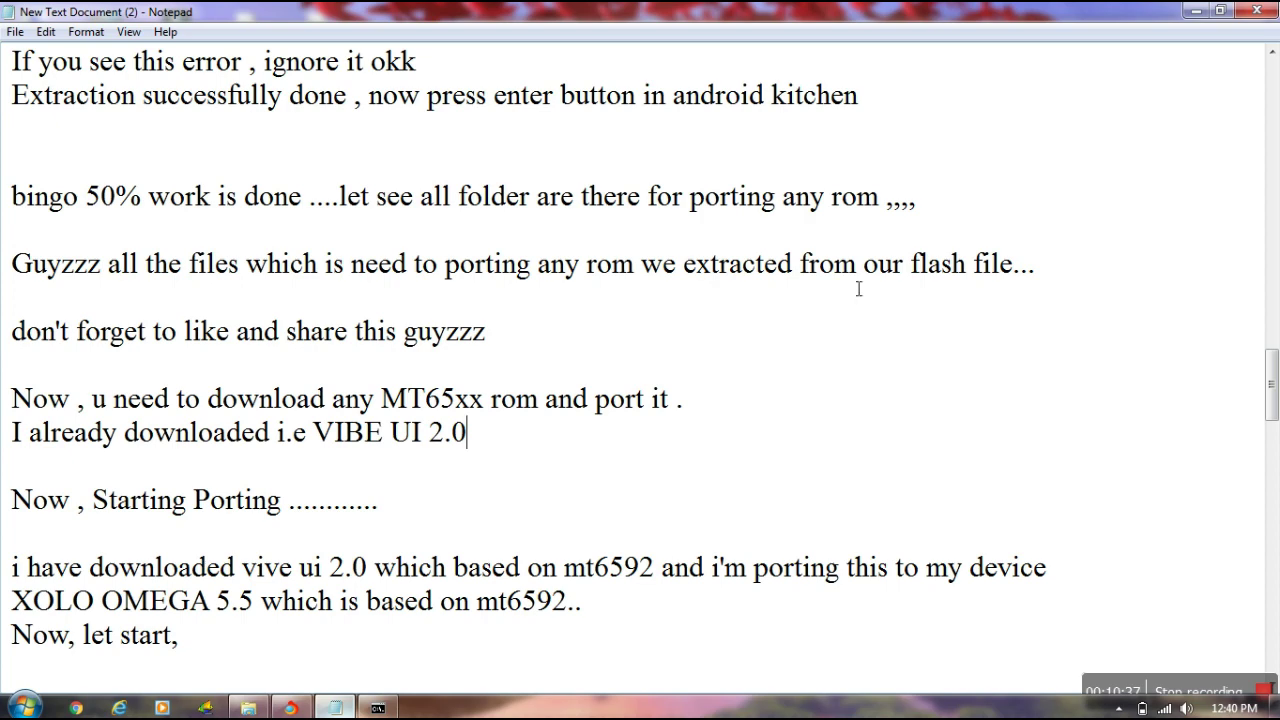
- Highlight the guide's "Now , Starting Porting" line and the paragraph on porting vive ui 2.0 to the XOLO OMEGA 5.5
left_click_drag(1271, 385, 1273, 425)
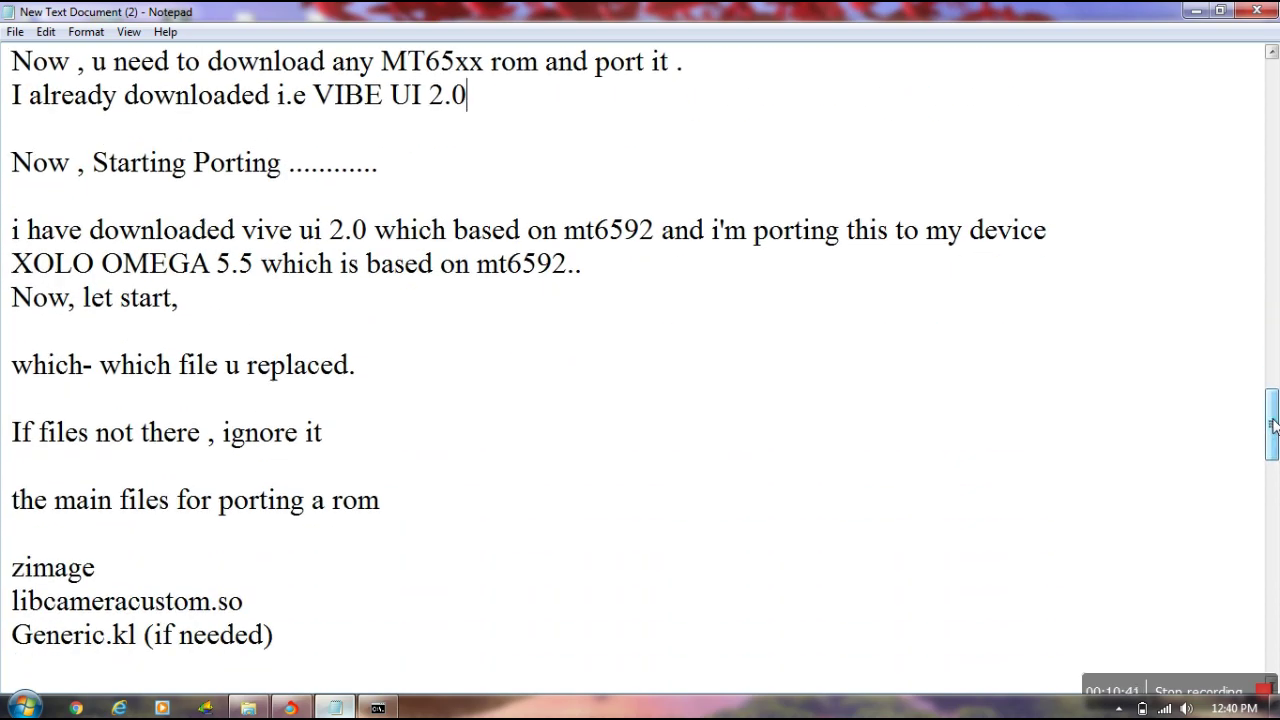
left_click_drag(19, 168, 415, 181)
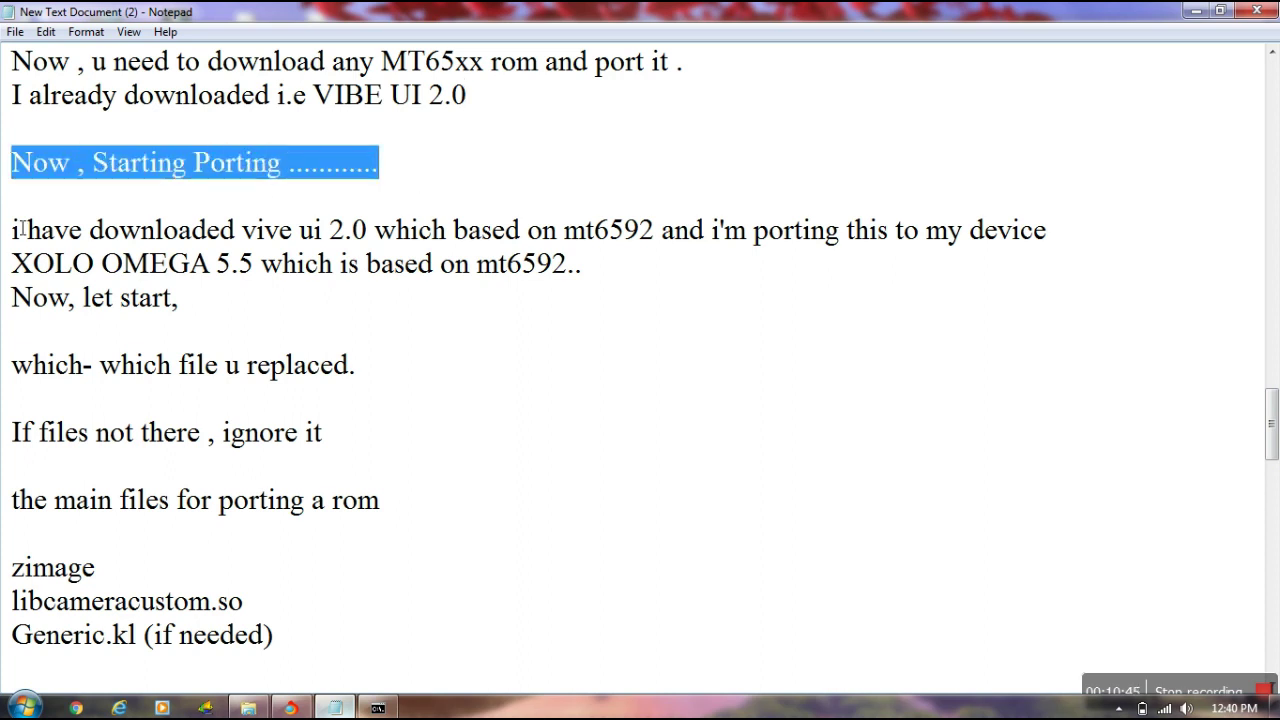
left_click_drag(15, 230, 269, 296)
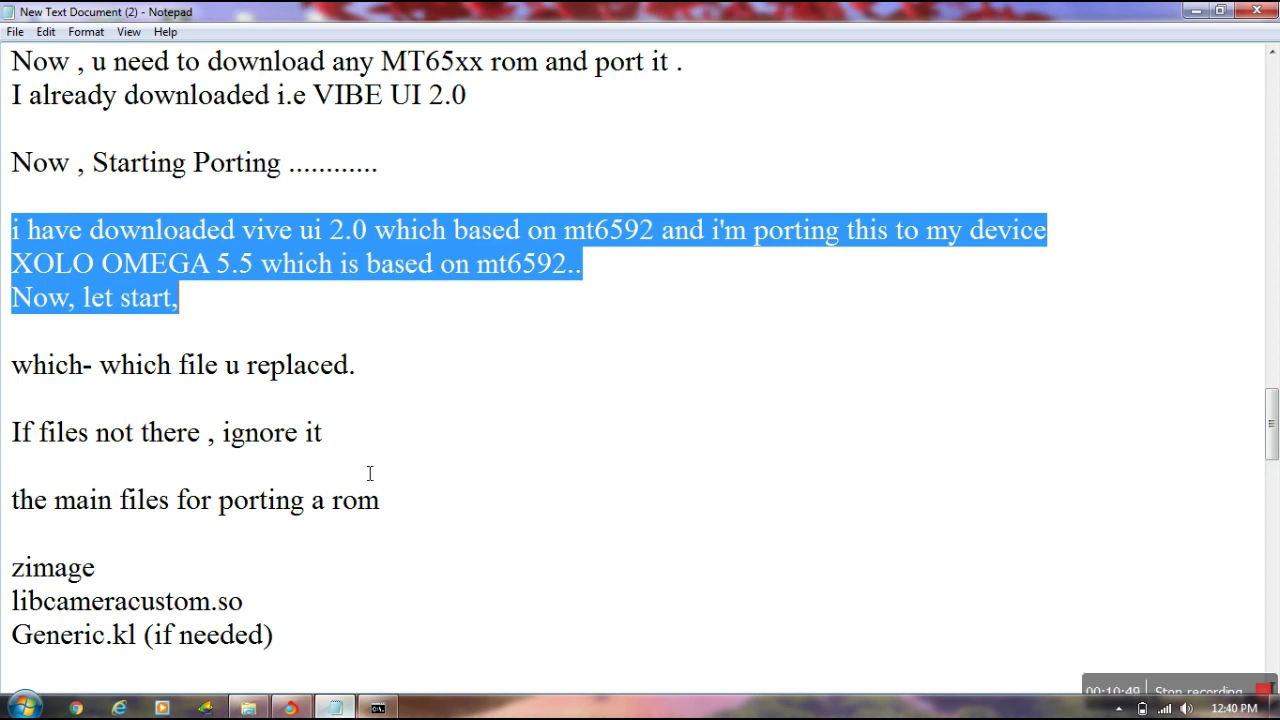
- Minimize the guide, dock the stock system folder window to half the screen, and minimize the Android Kitchen window
left_click(336, 708)
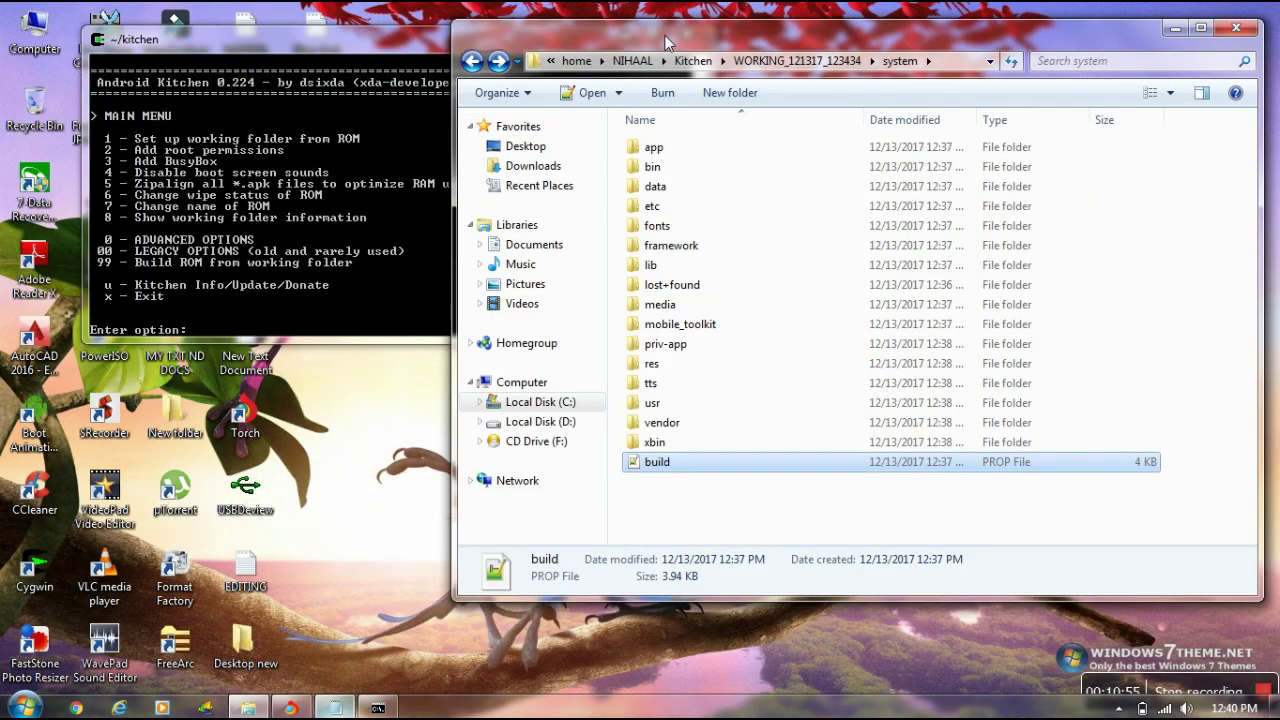
left_click_drag(668, 42, 1278, 30)
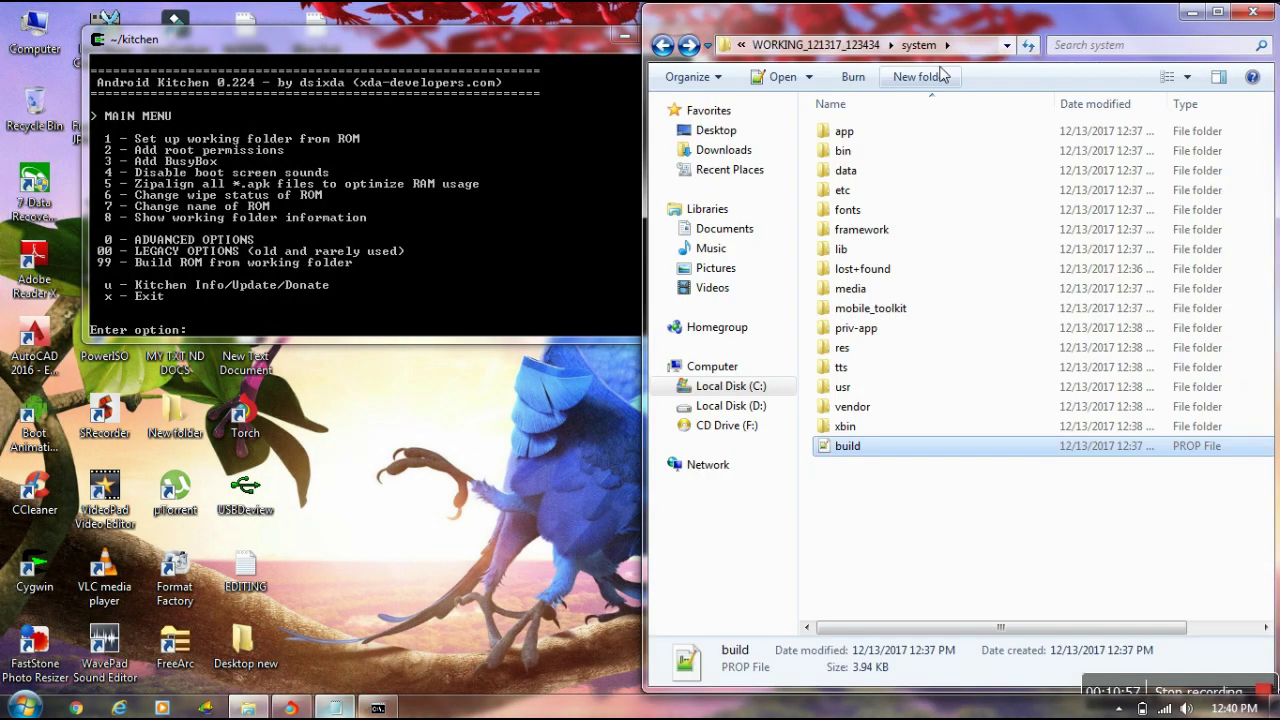
left_click(521, 35)
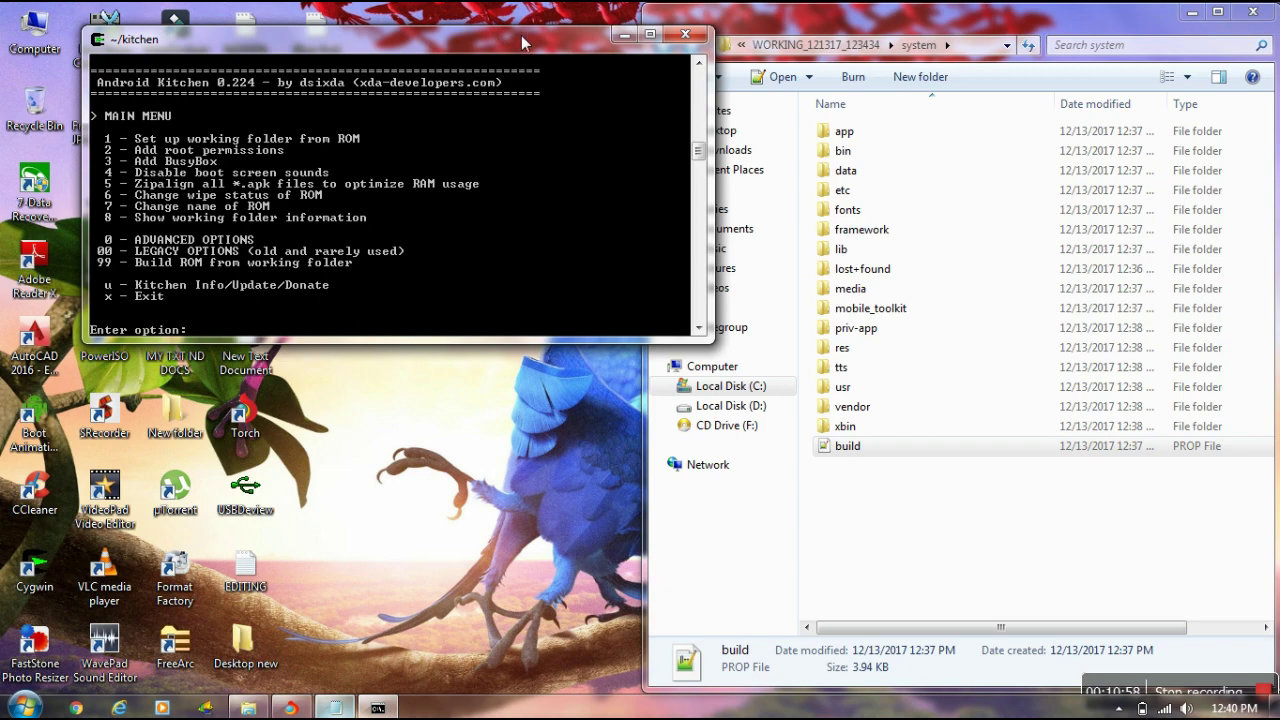
left_click(623, 35)
- Open a second Explorer window from Computer and go to Downloads, Compressed, NOUGAT PROJECT, New folder
double_click(34, 32)
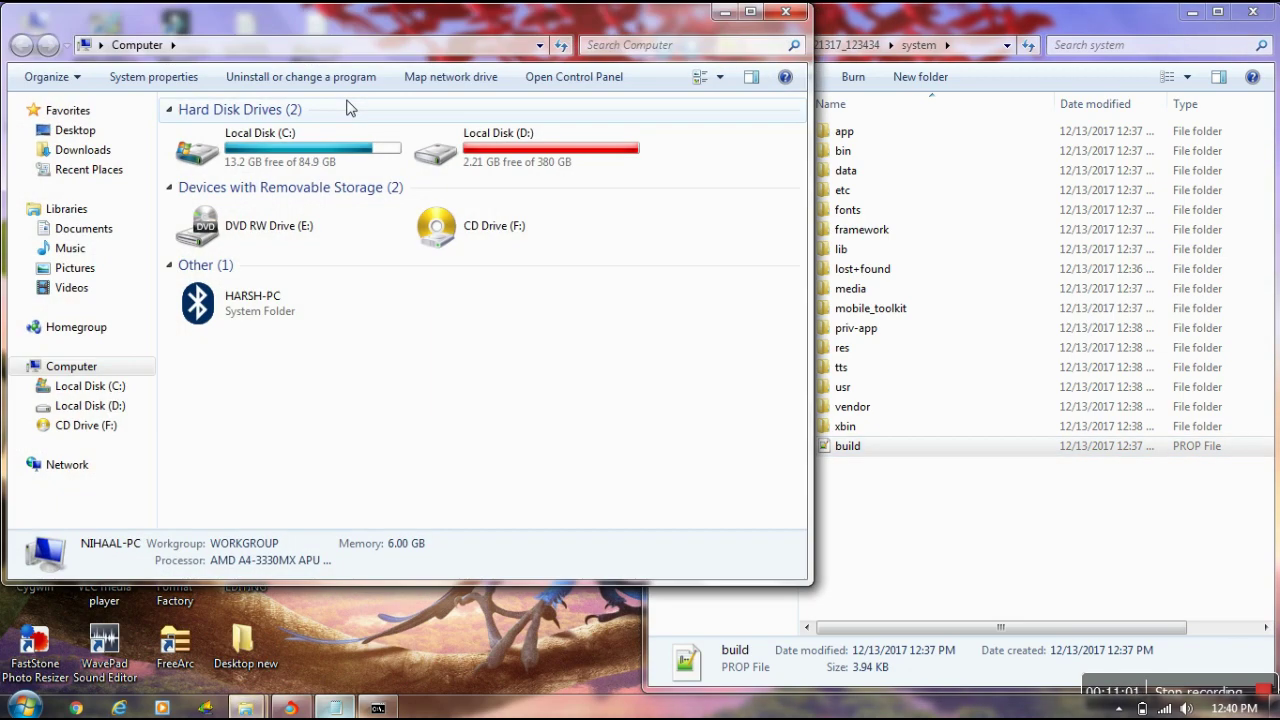
left_click(105, 150)
left_click(323, 163)
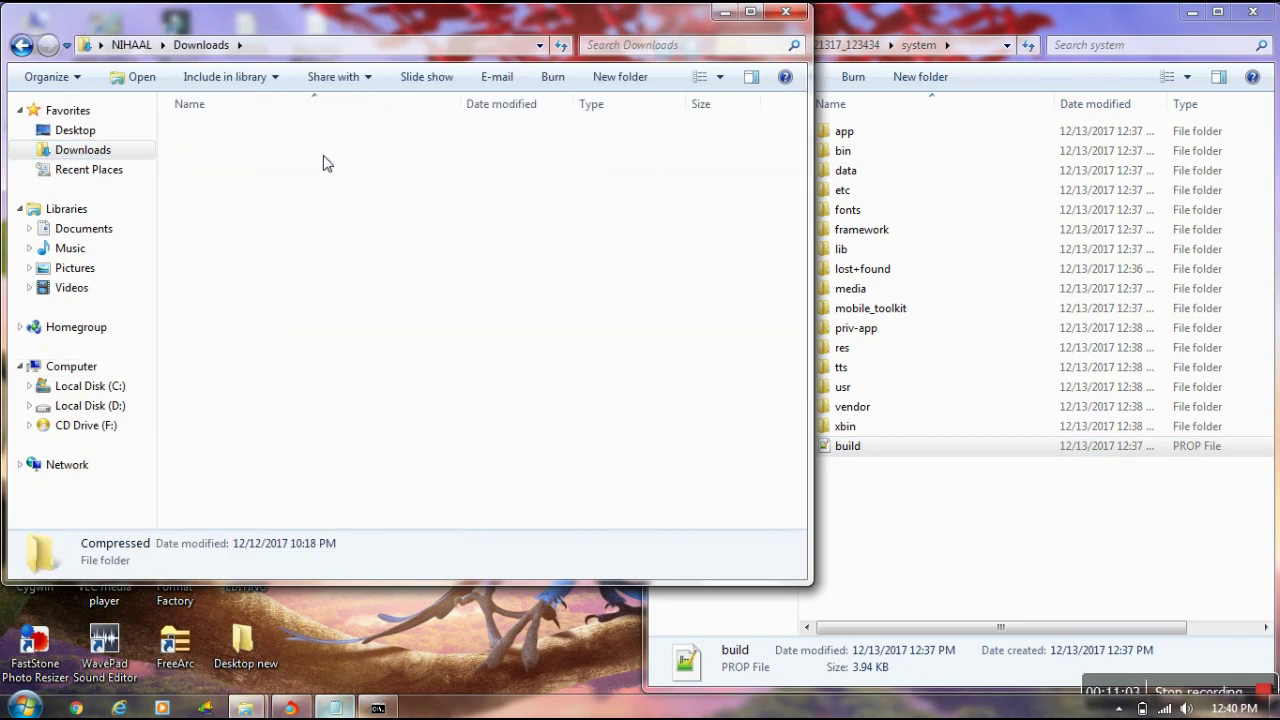
double_click(280, 194)
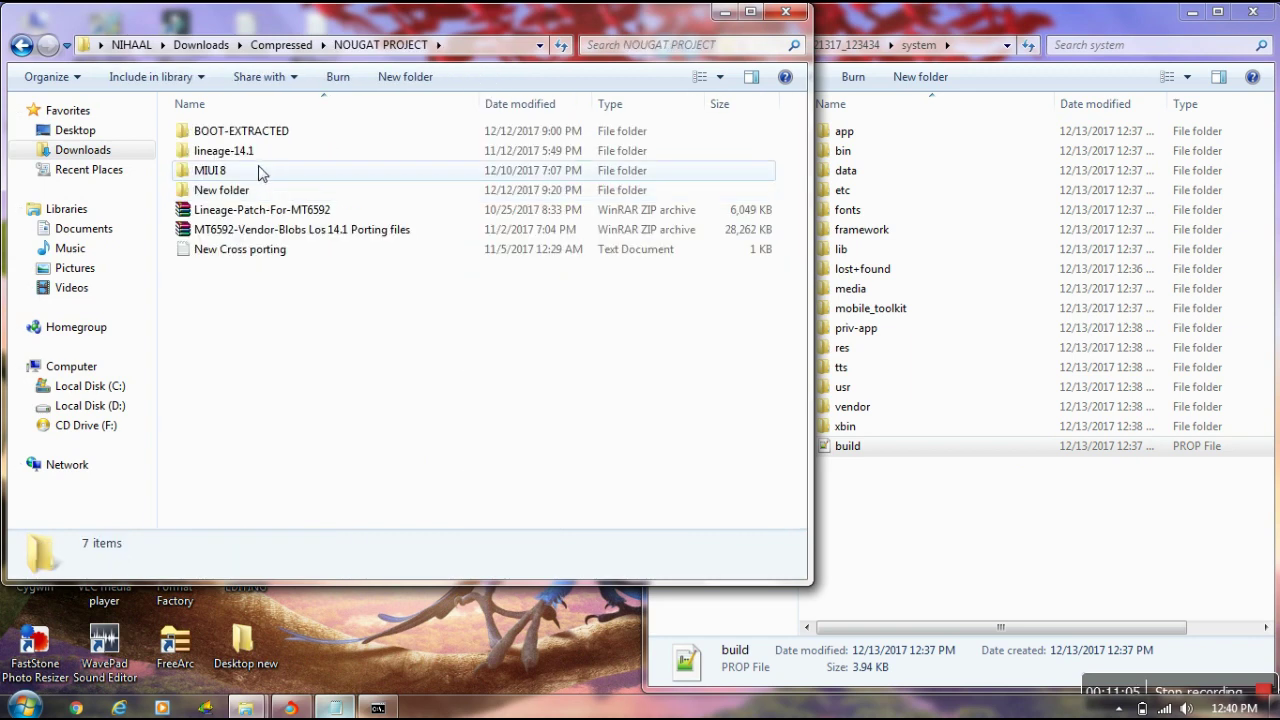
left_click(250, 172)
double_click(240, 190)
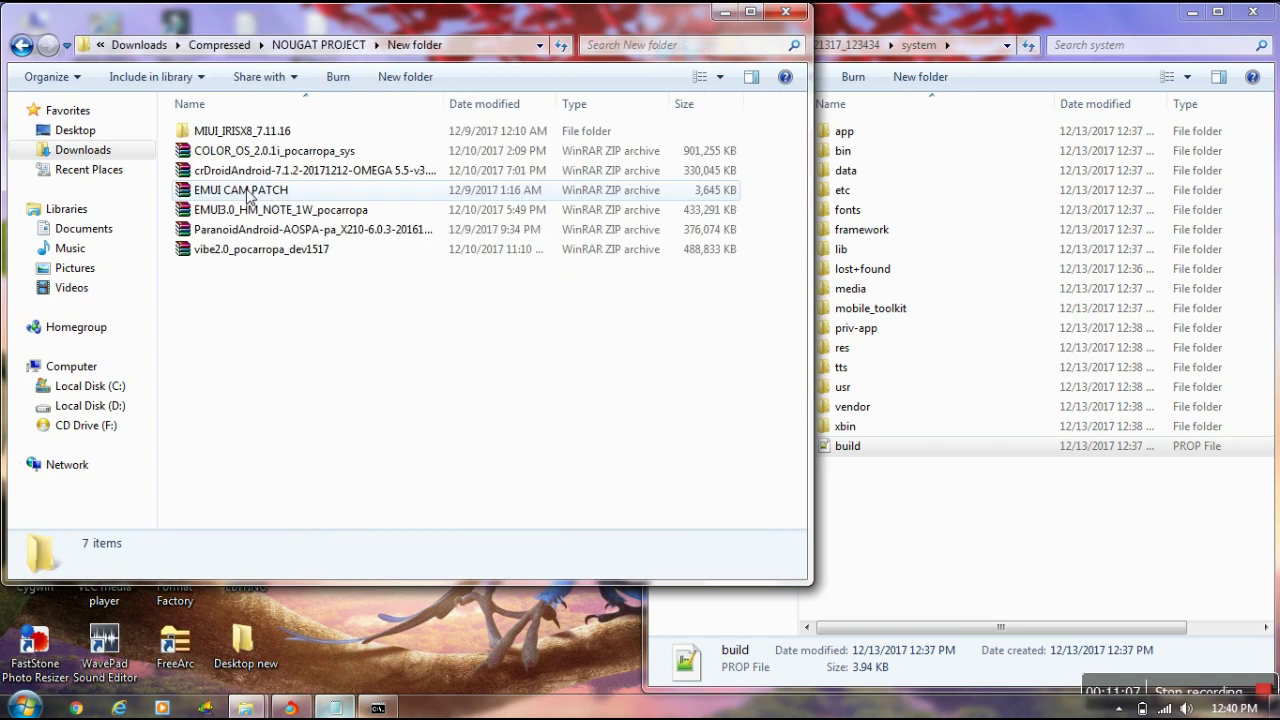
- Extract the vibe2.0_pocarropa_dev1517 archive with WinRAR into a folder of the same name
left_click(248, 255)
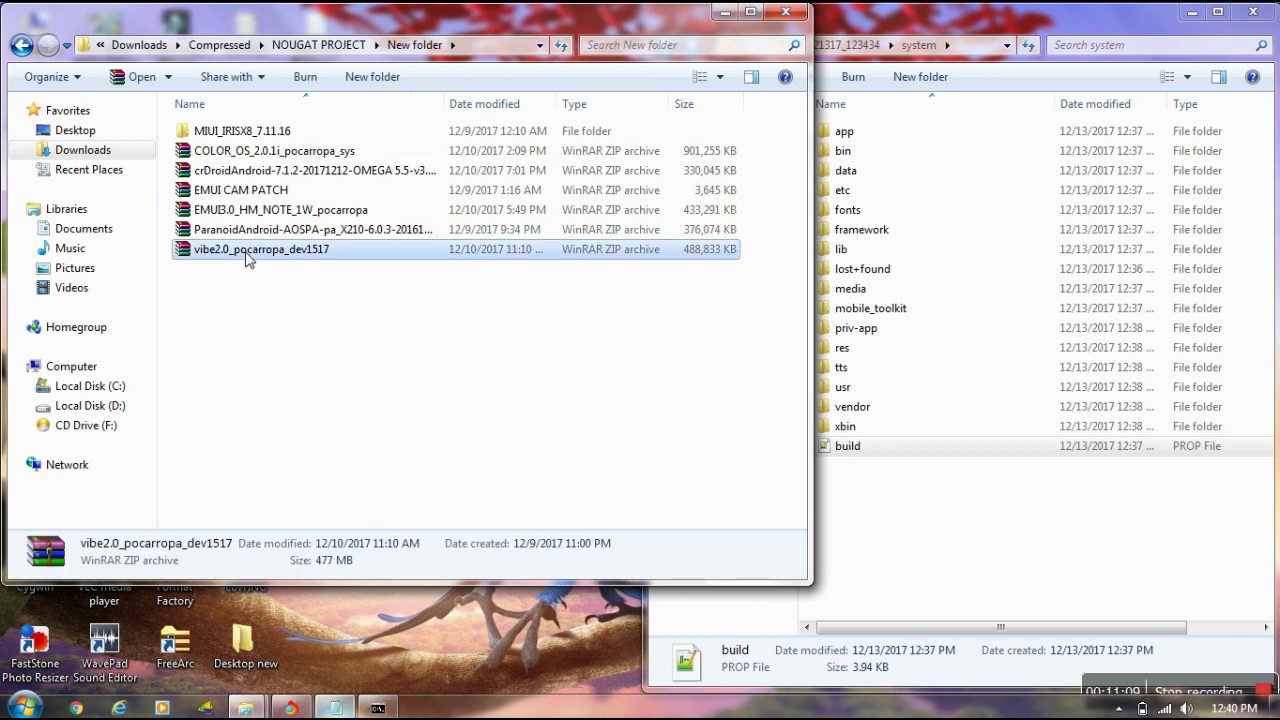
right_click(253, 256)
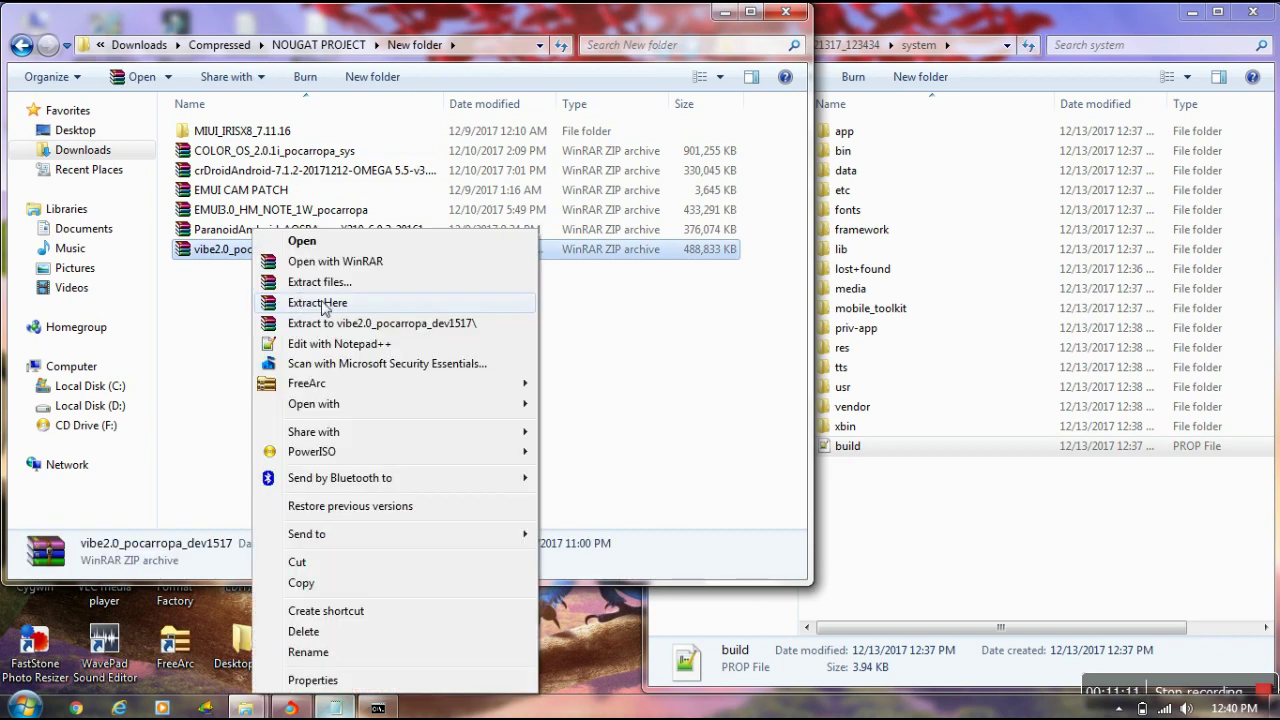
left_click(330, 324)
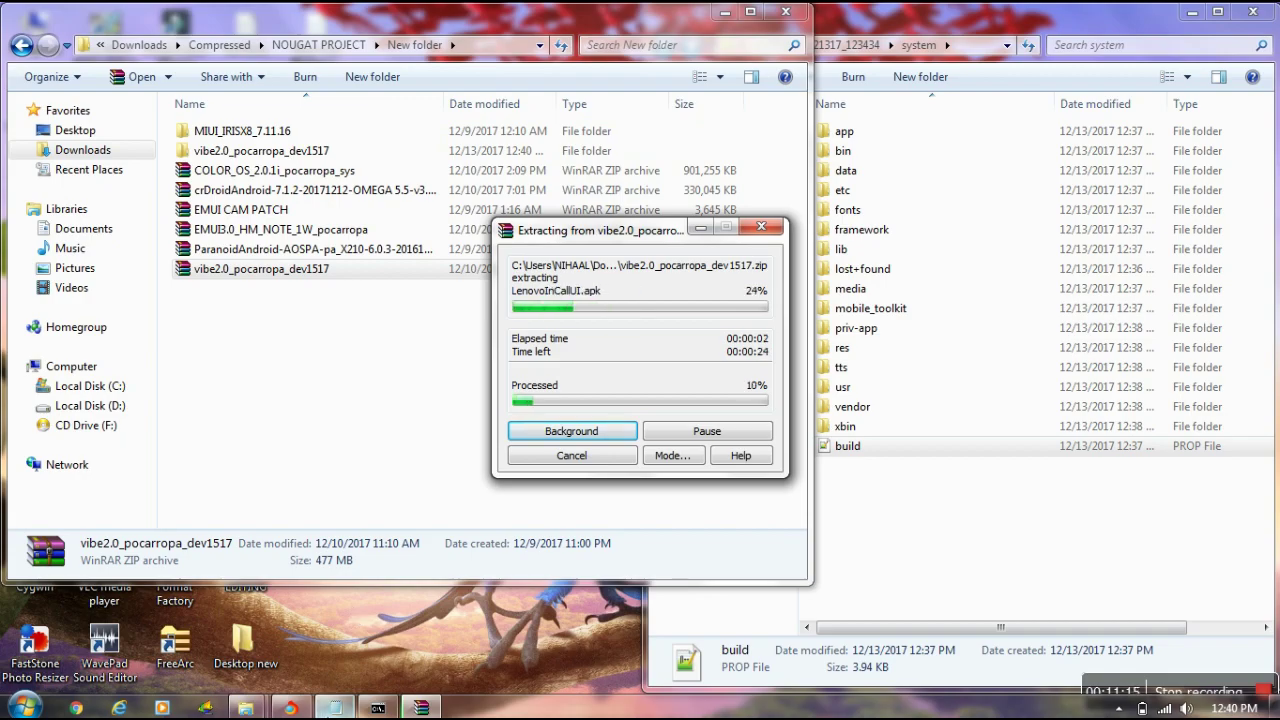
- Return to the Notepad guide and highlight the "Now, let start," line and the notes on replaced and missing files
key("alt+Tab")
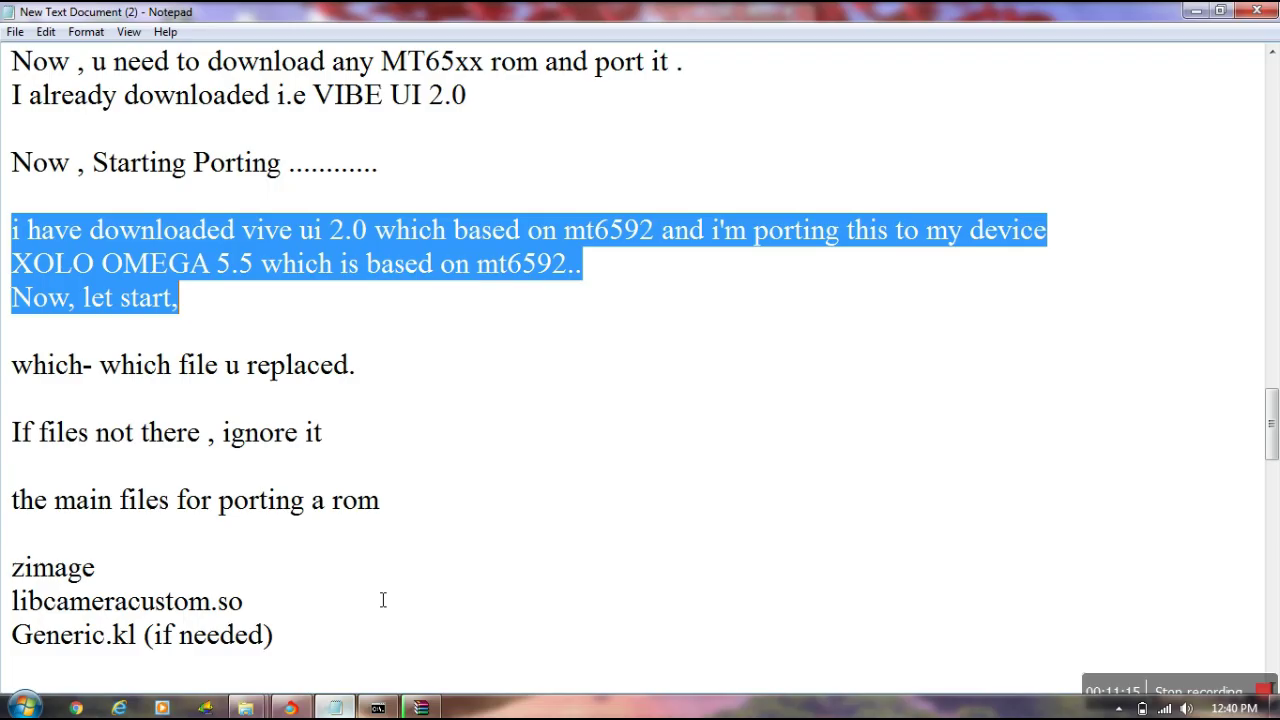
left_click(476, 316)
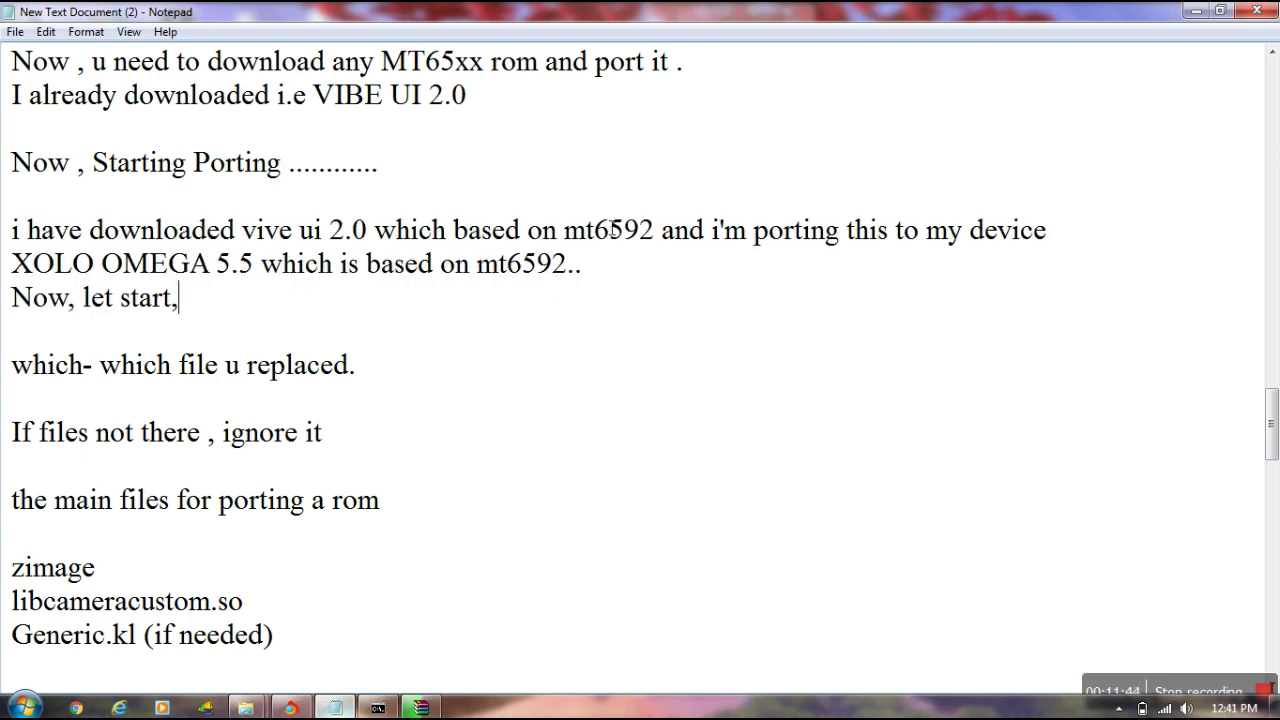
left_click_drag(1273, 437, 1273, 465)
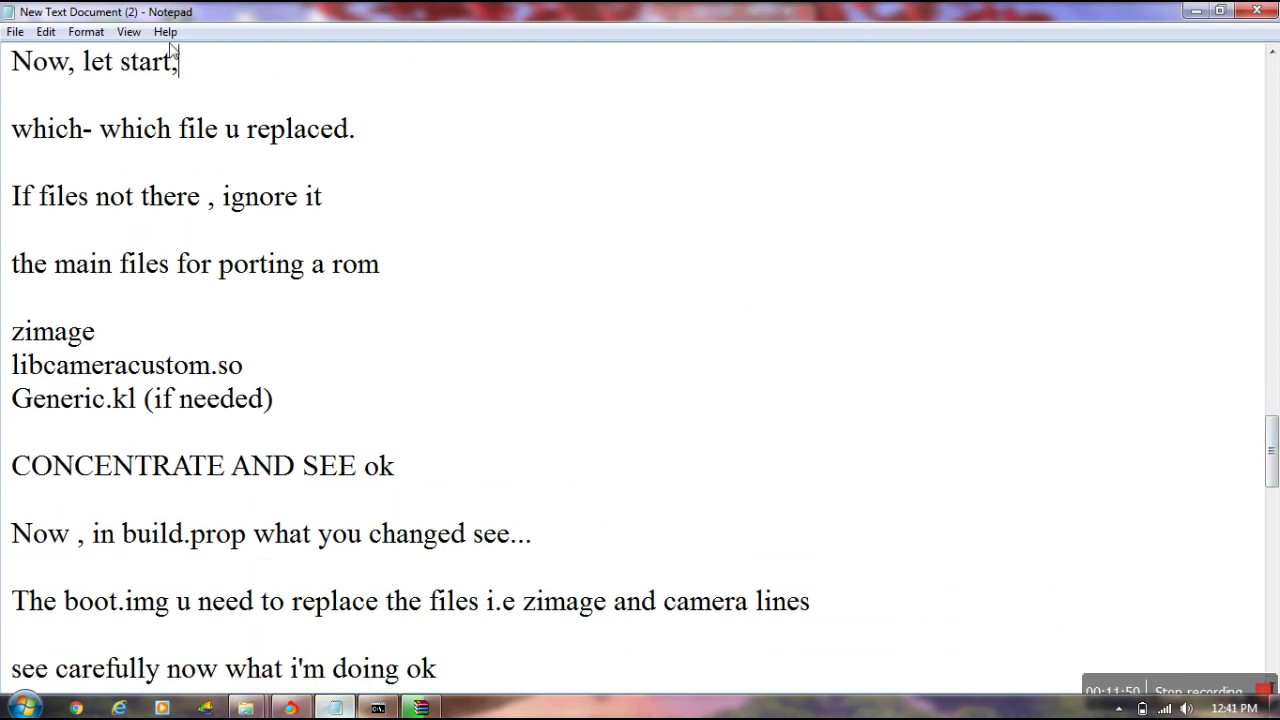
left_click_drag(22, 70, 202, 82)
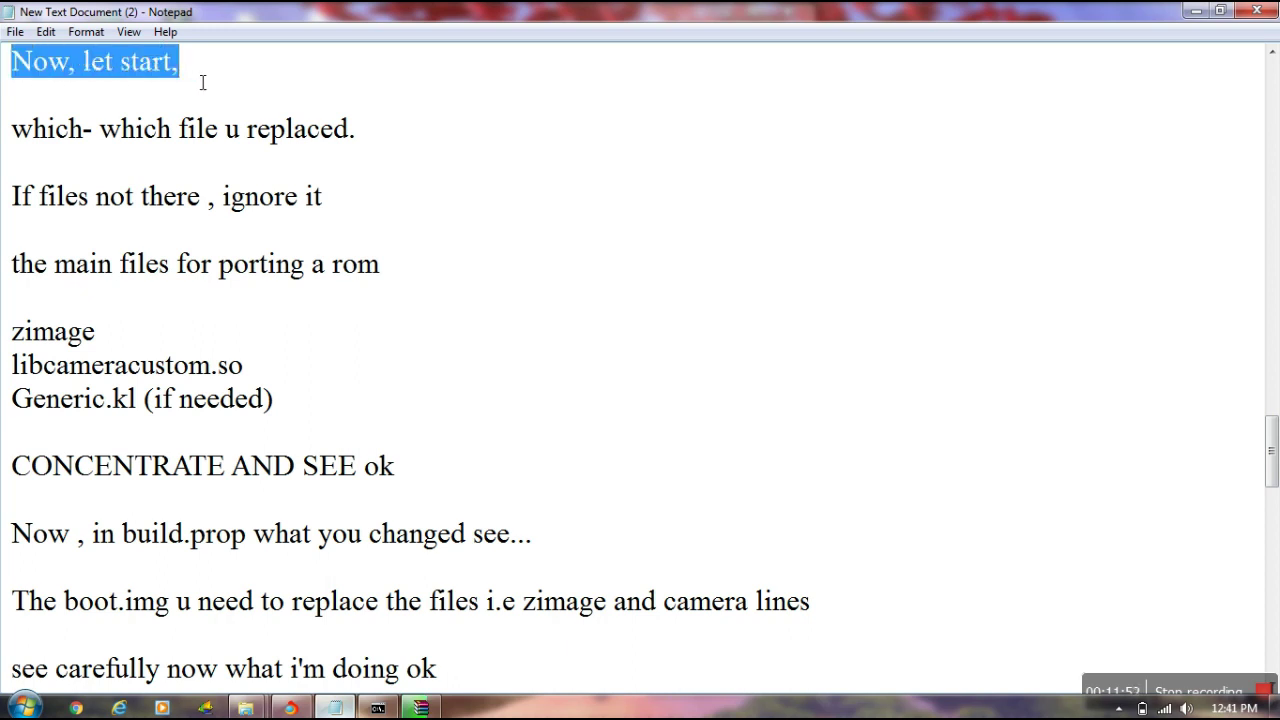
left_click_drag(20, 130, 368, 148)
left_click_drag(12, 200, 336, 216)
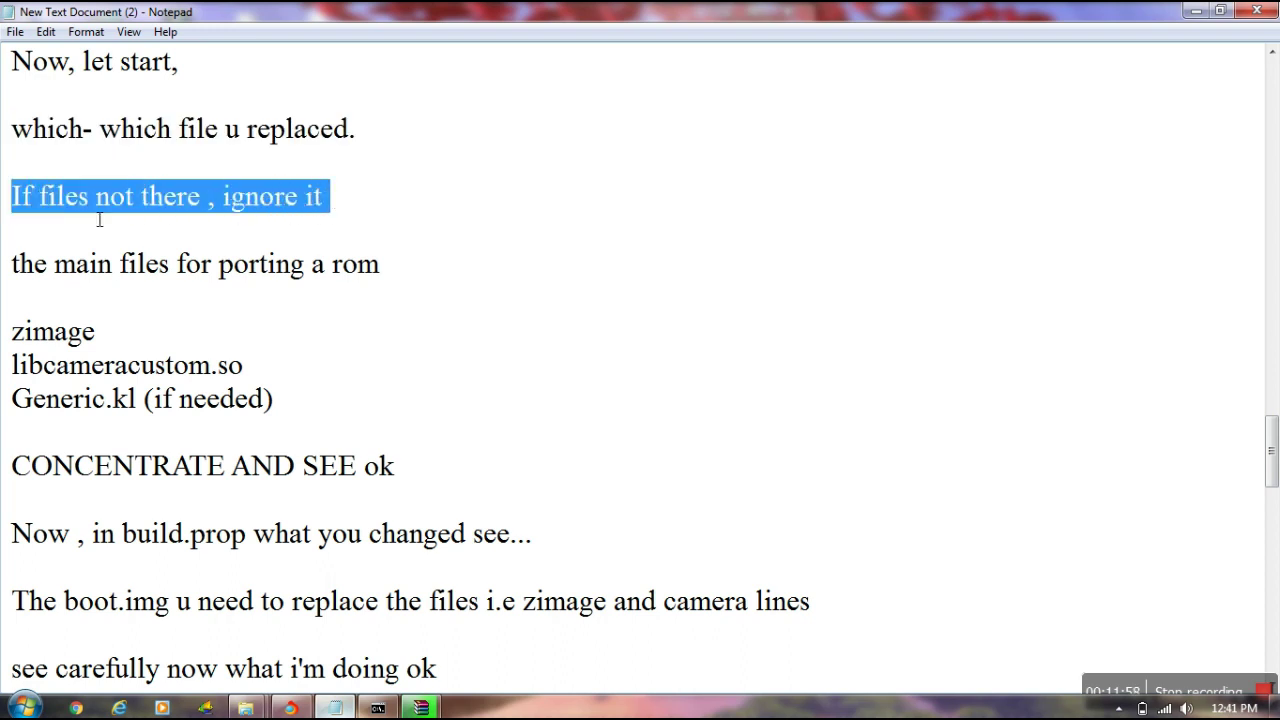
- Highlight the guide's list of main porting files, zimage, libcameracustom.so and Generic.kl, followed by the CONCENTRATE AND SEE line
left_click_drag(13, 264, 398, 291)
left_click_drag(13, 336, 295, 415)
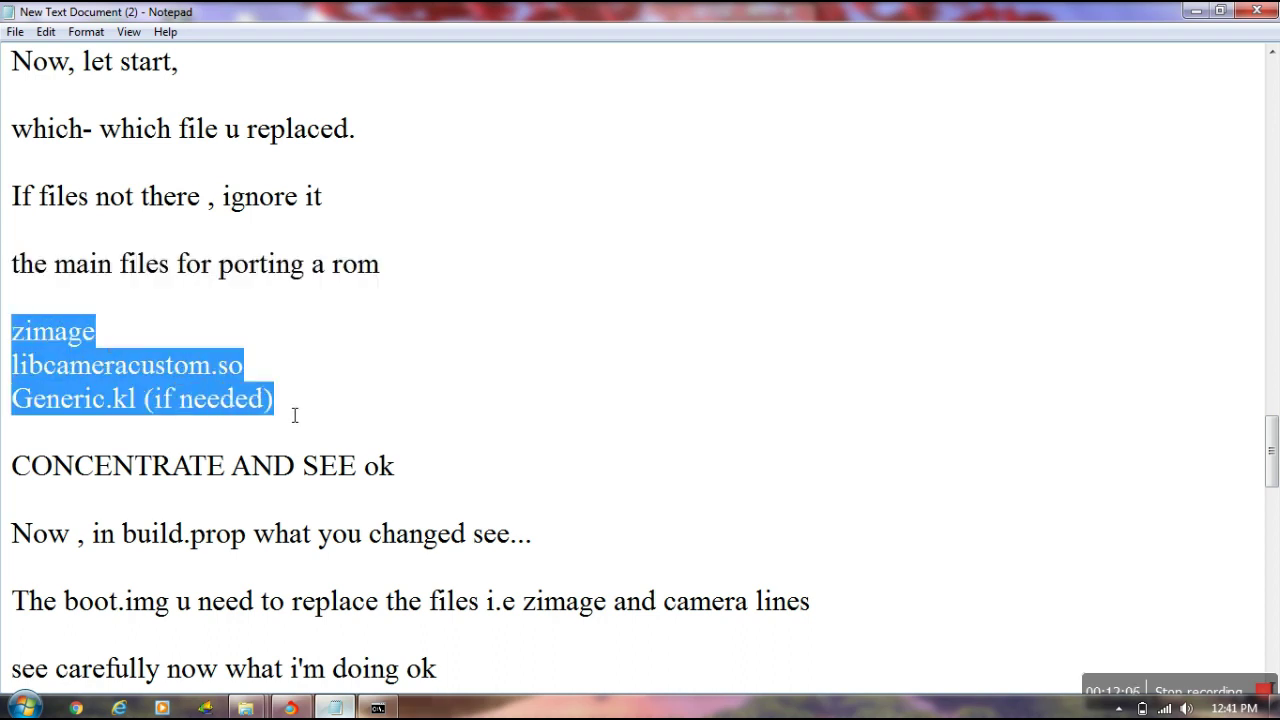
left_click_drag(14, 468, 407, 488)
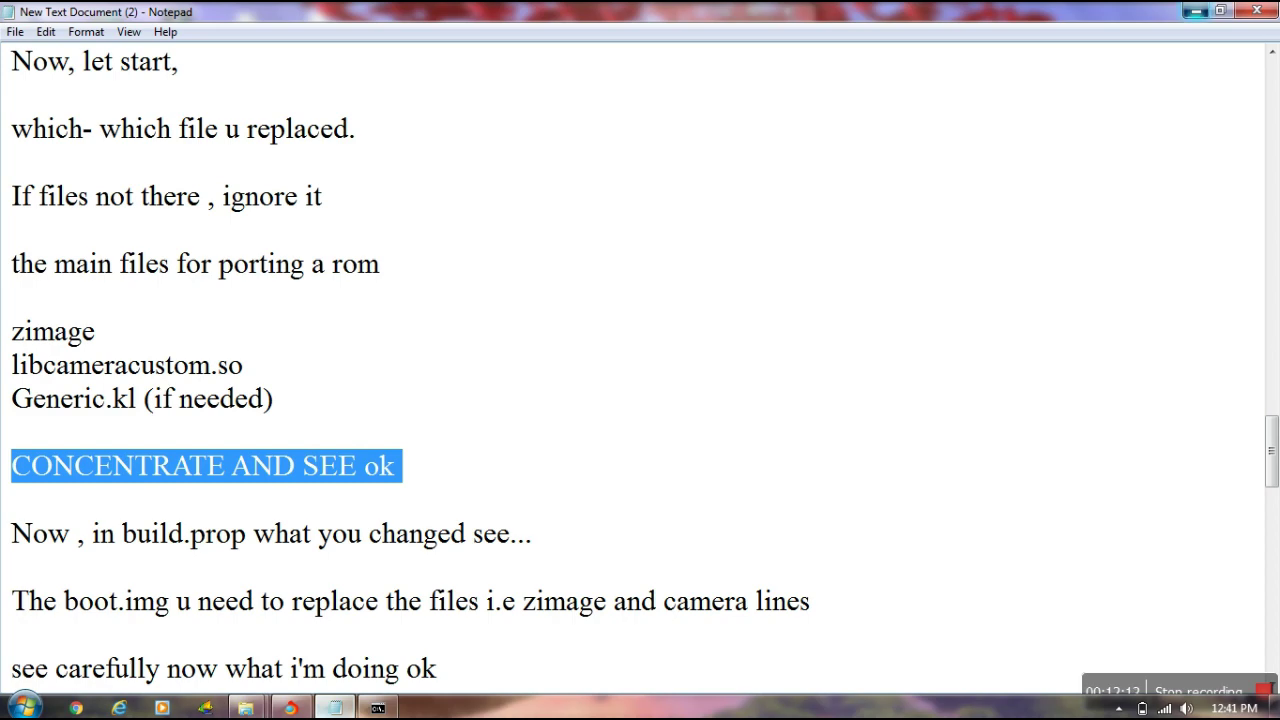
- Dock the downloaded ROM's window beside the stock system window and rename the extracted vibe2.0_pocarropa_dev1517 folder as PORT ROM VIBE UI 2.0
left_click(1196, 11)
left_click_drag(539, 21, 0, 26)
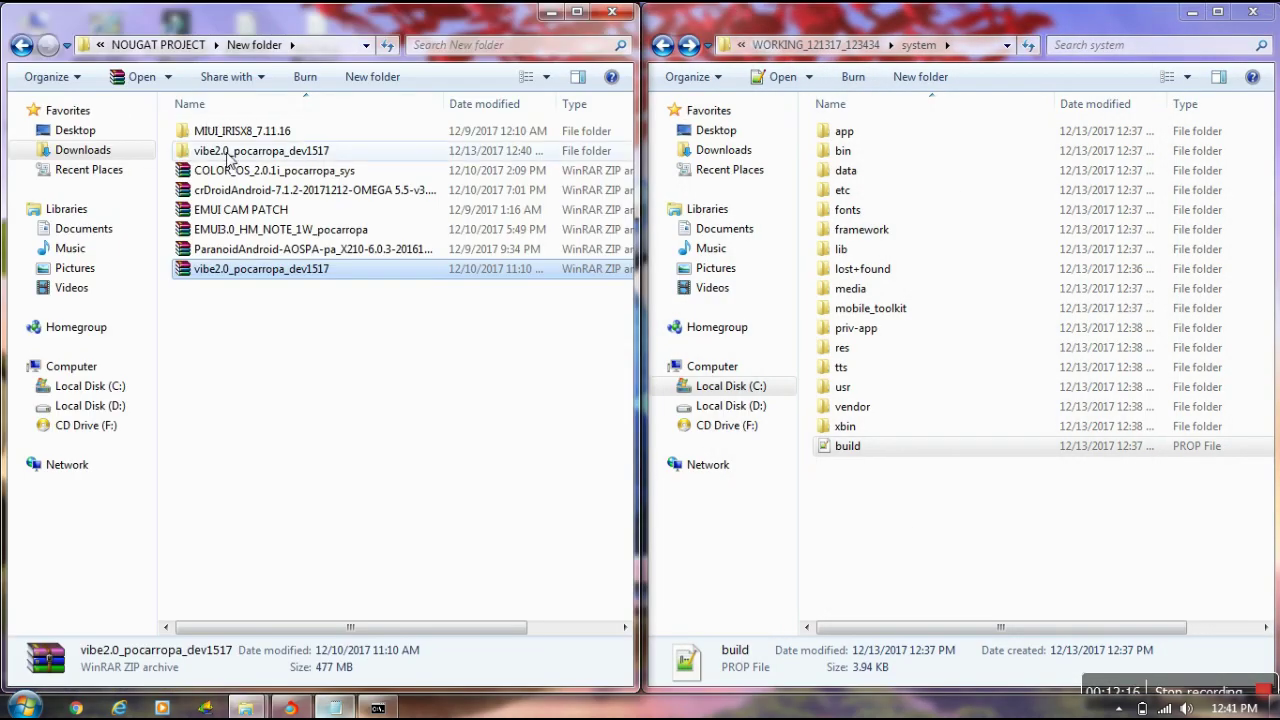
left_click(228, 155)
right_click(228, 153)
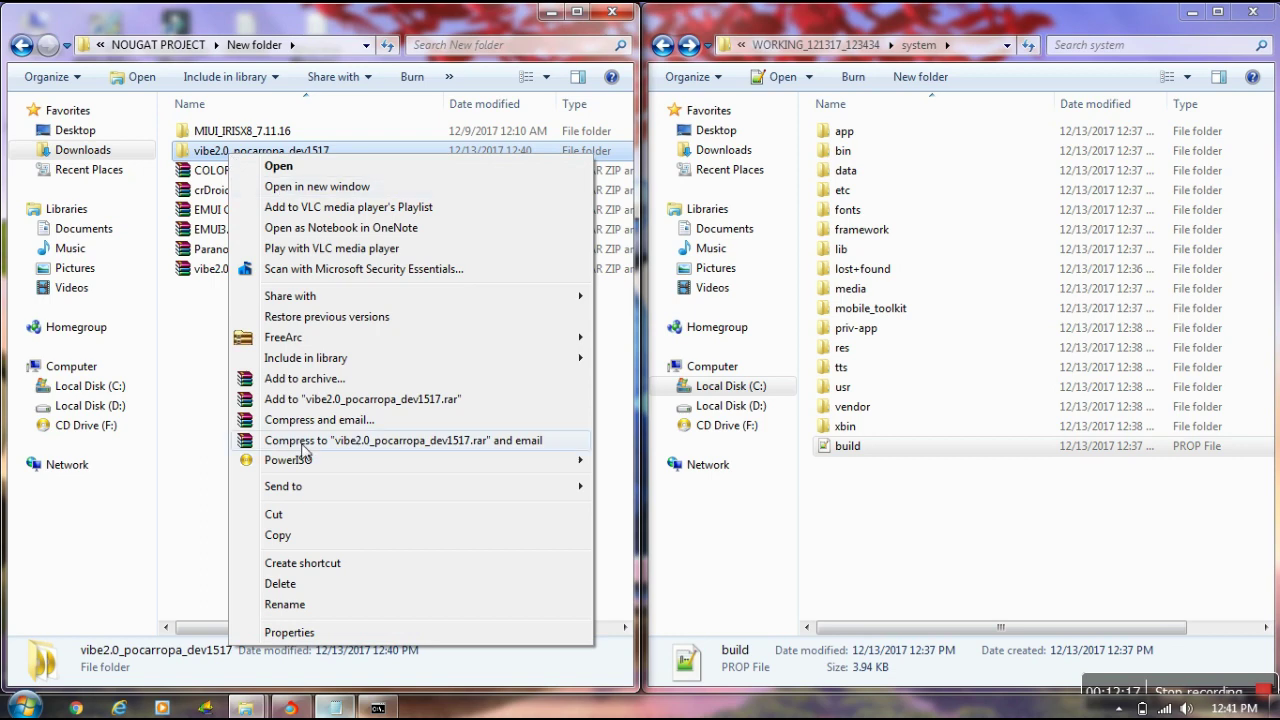
left_click(302, 604)
type("PO")
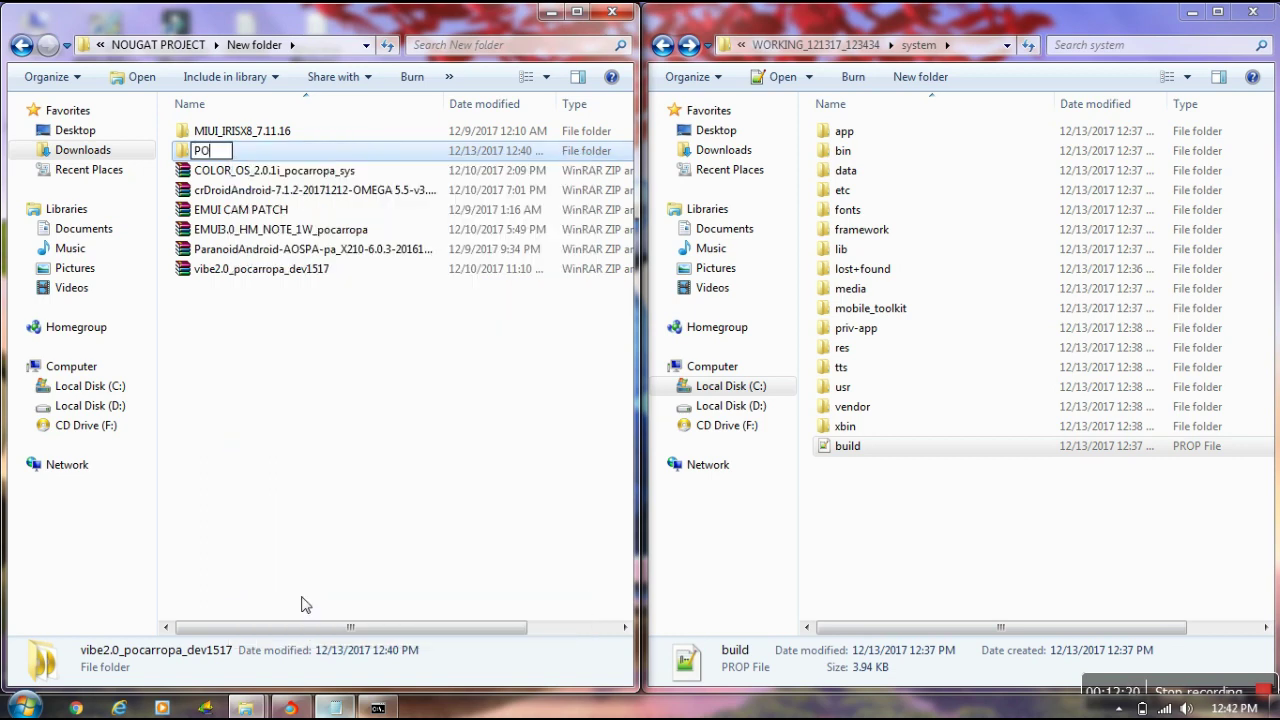
type("RT ROM")
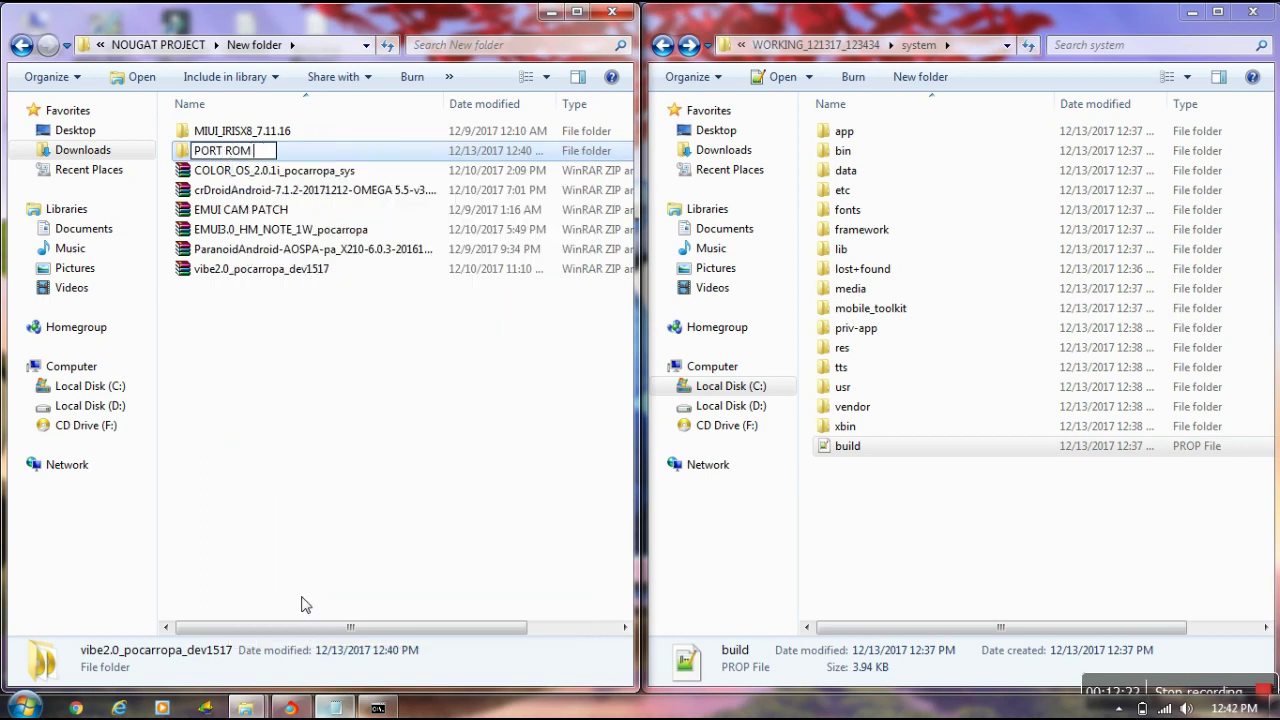
type(" VIBE UI 2")
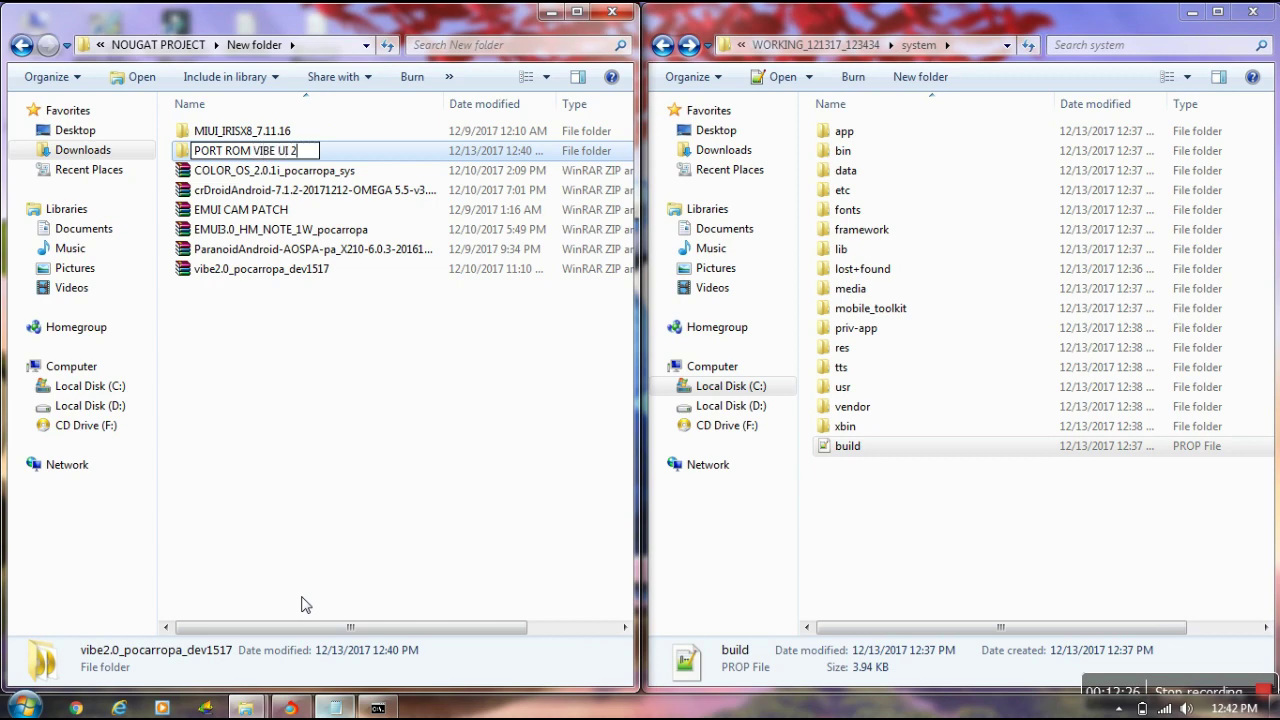
type(".0")
key("Return")
- Open the PORT ROM VIBE UI 2.0 folder and go into its system folder
key("Return")
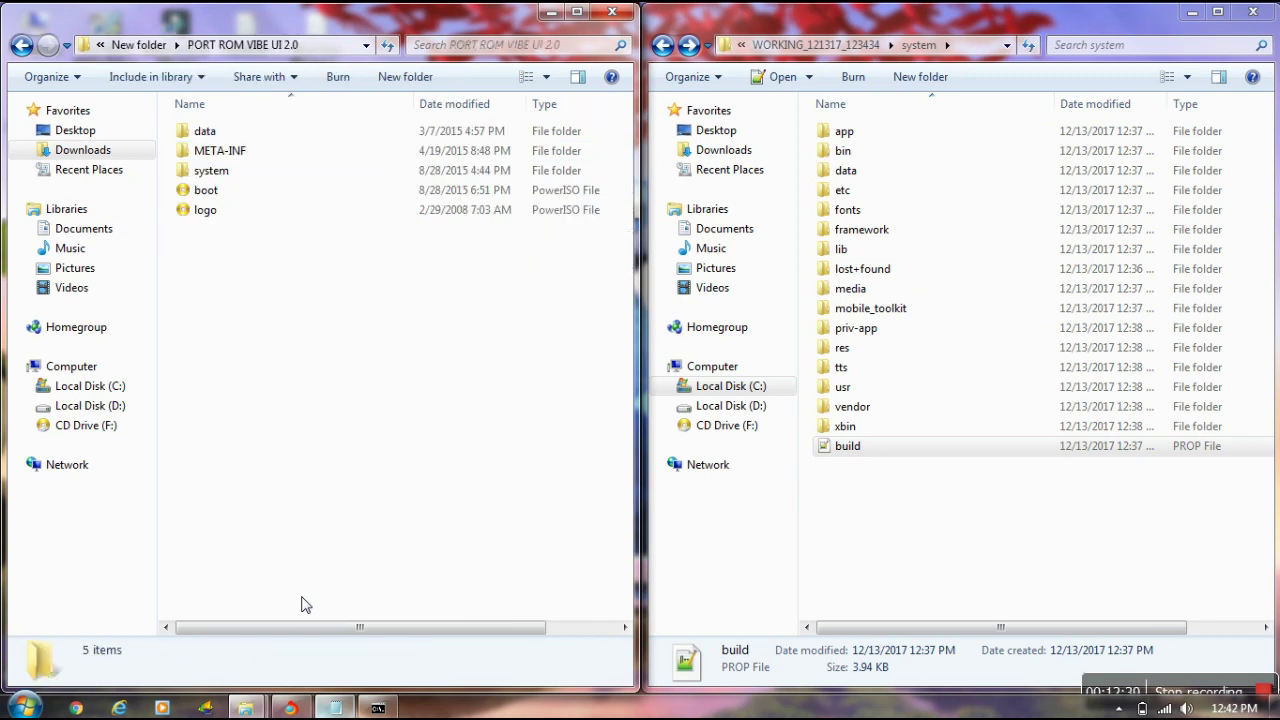
double_click(220, 174)
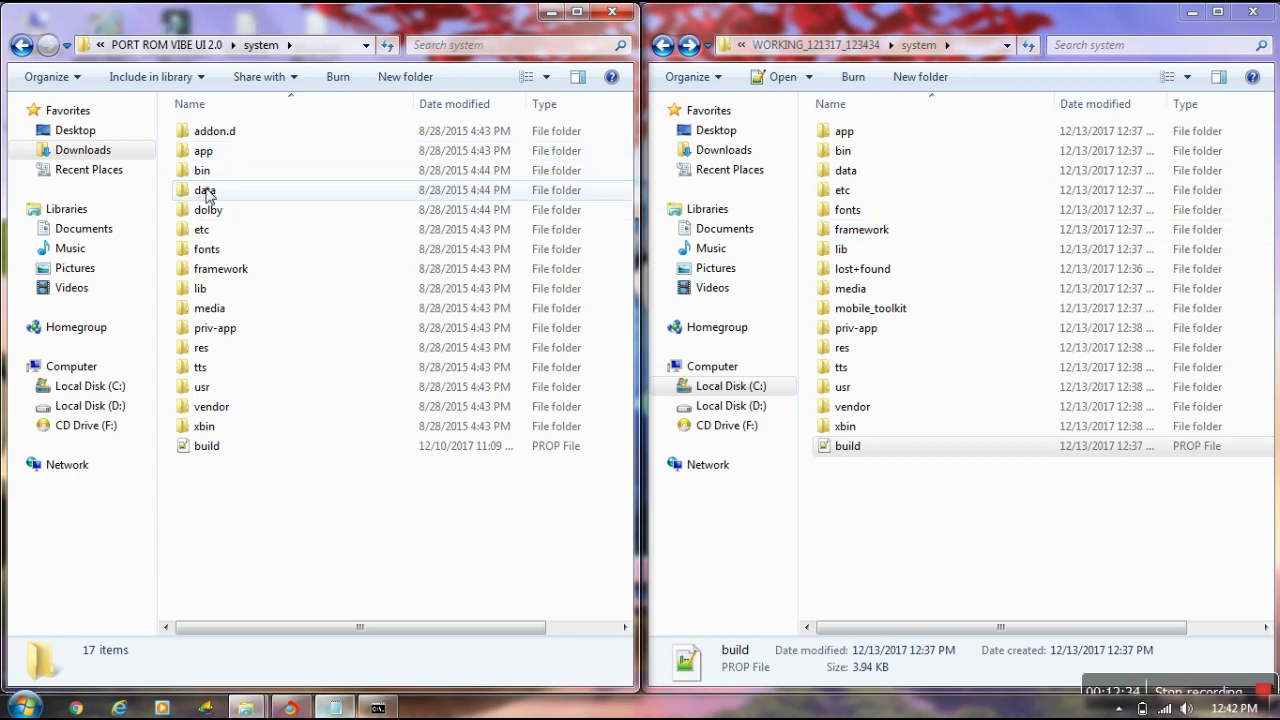
- Open the etc folder of both ROMs and copy modem_1_wg_n from the stock system's etc/firmware folder
left_click(205, 231)
double_click(205, 231)
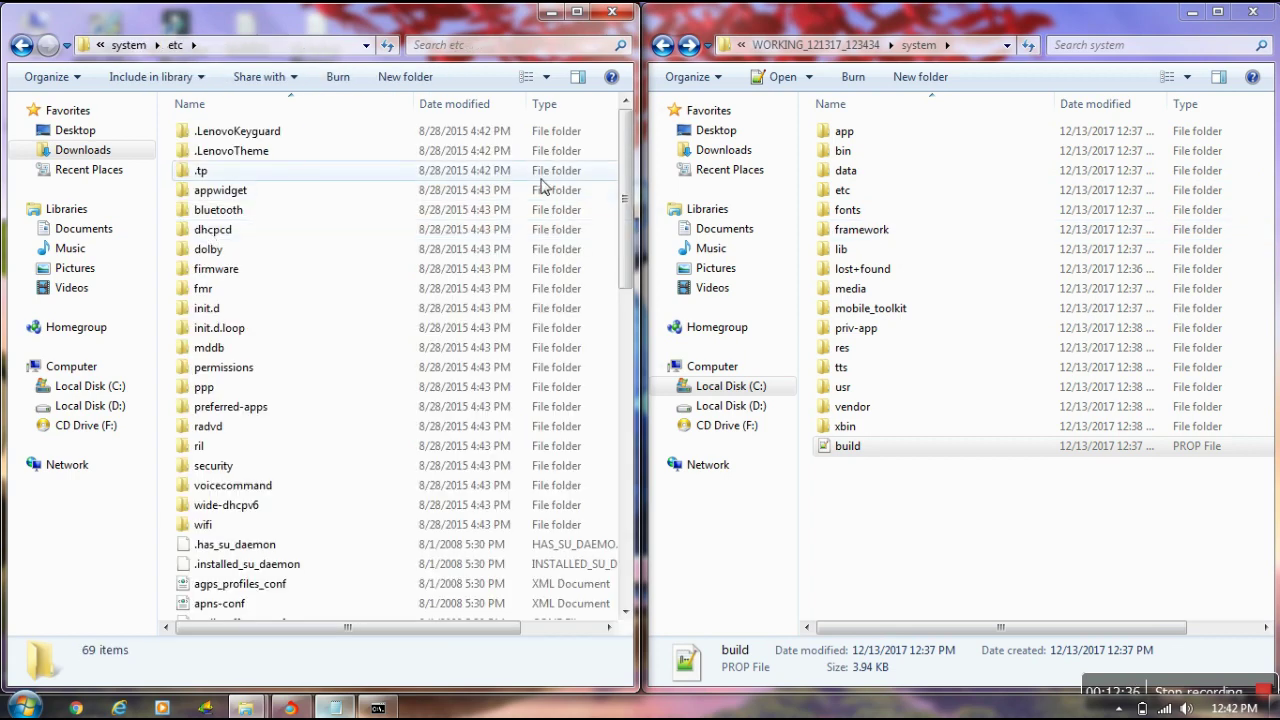
left_click(842, 196)
double_click(842, 192)
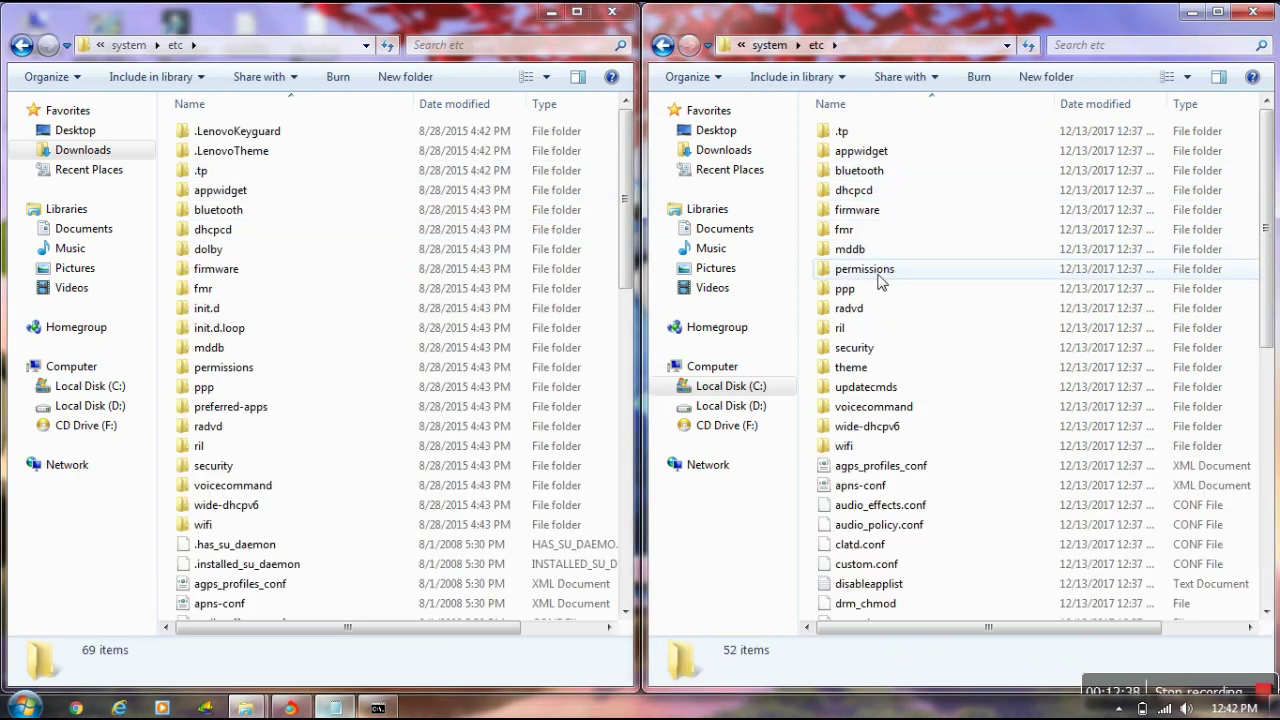
double_click(848, 212)
right_click(850, 170)
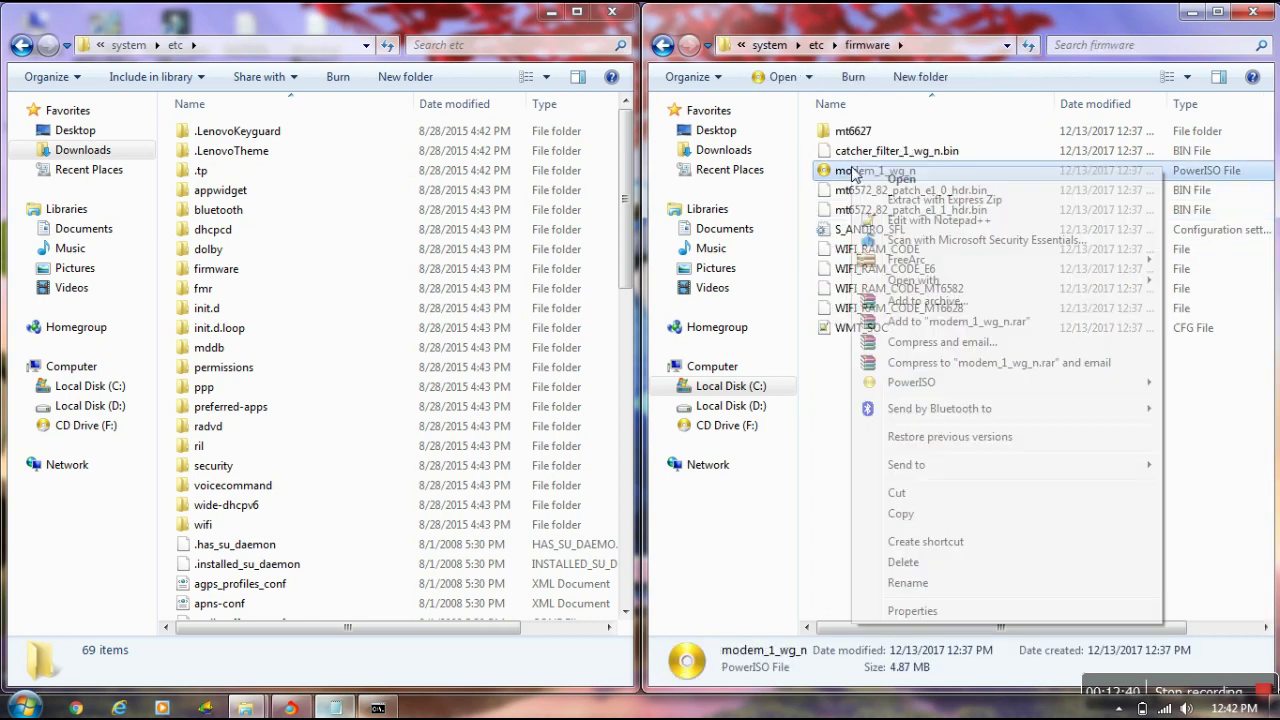
left_click(903, 513)
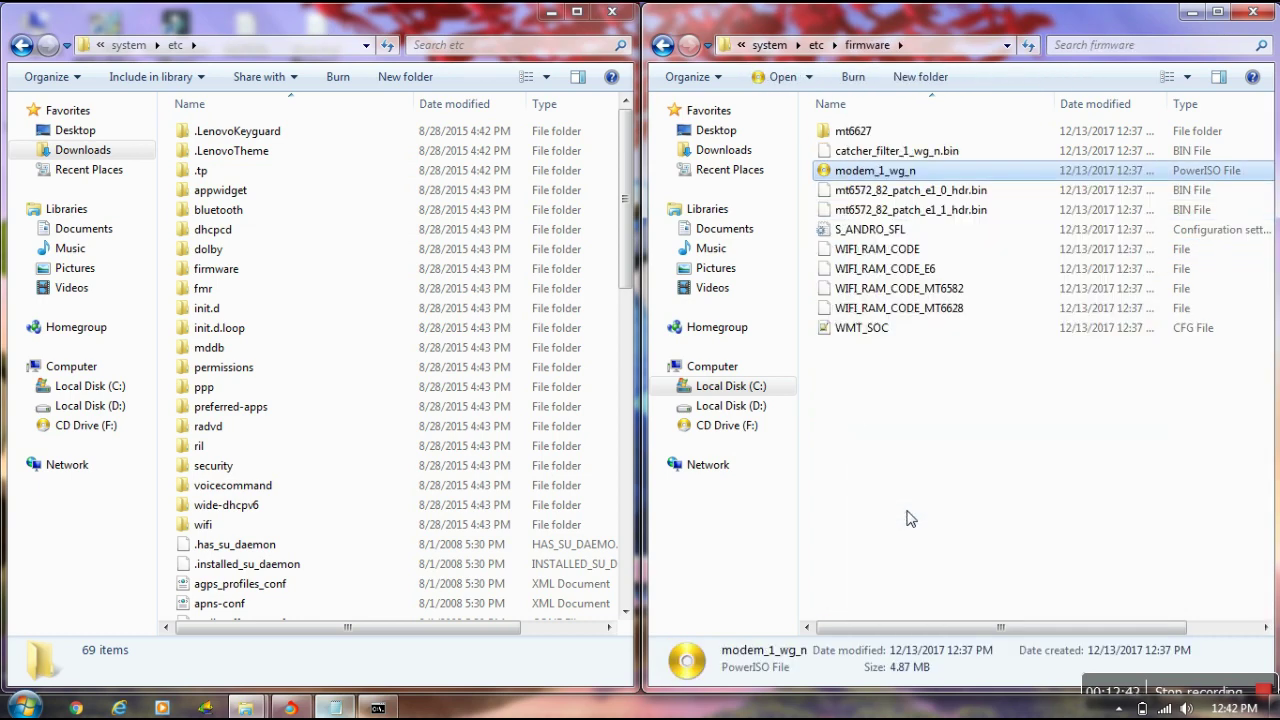
- Paste modem_1_wg_n into the port ROM's etc/firmware folder, replacing the existing file
left_click(213, 268)
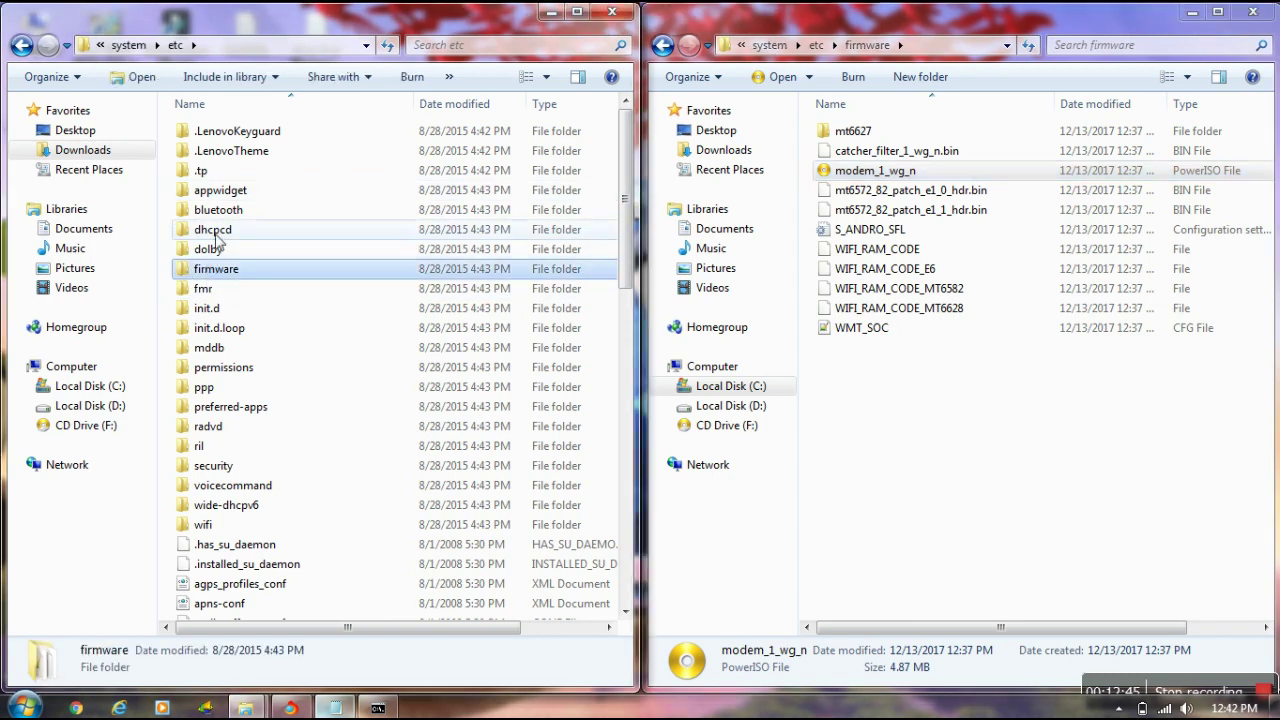
double_click(222, 271)
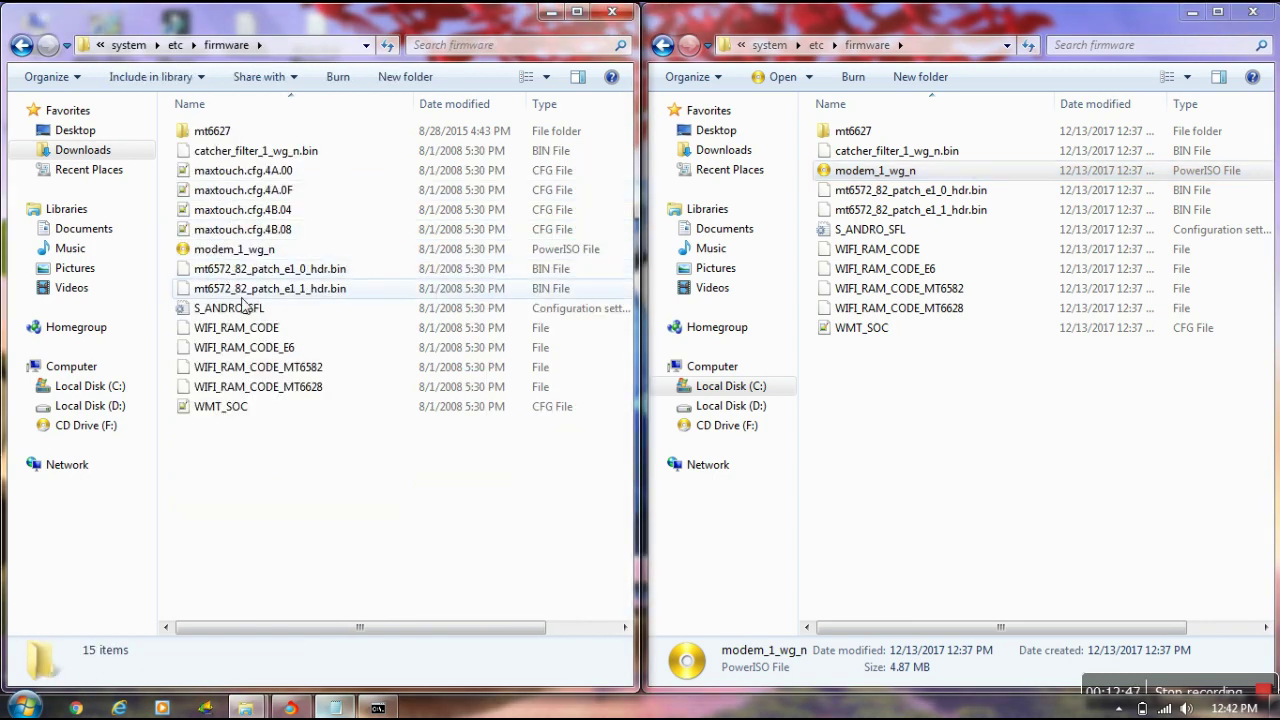
right_click(256, 490)
left_click(300, 348)
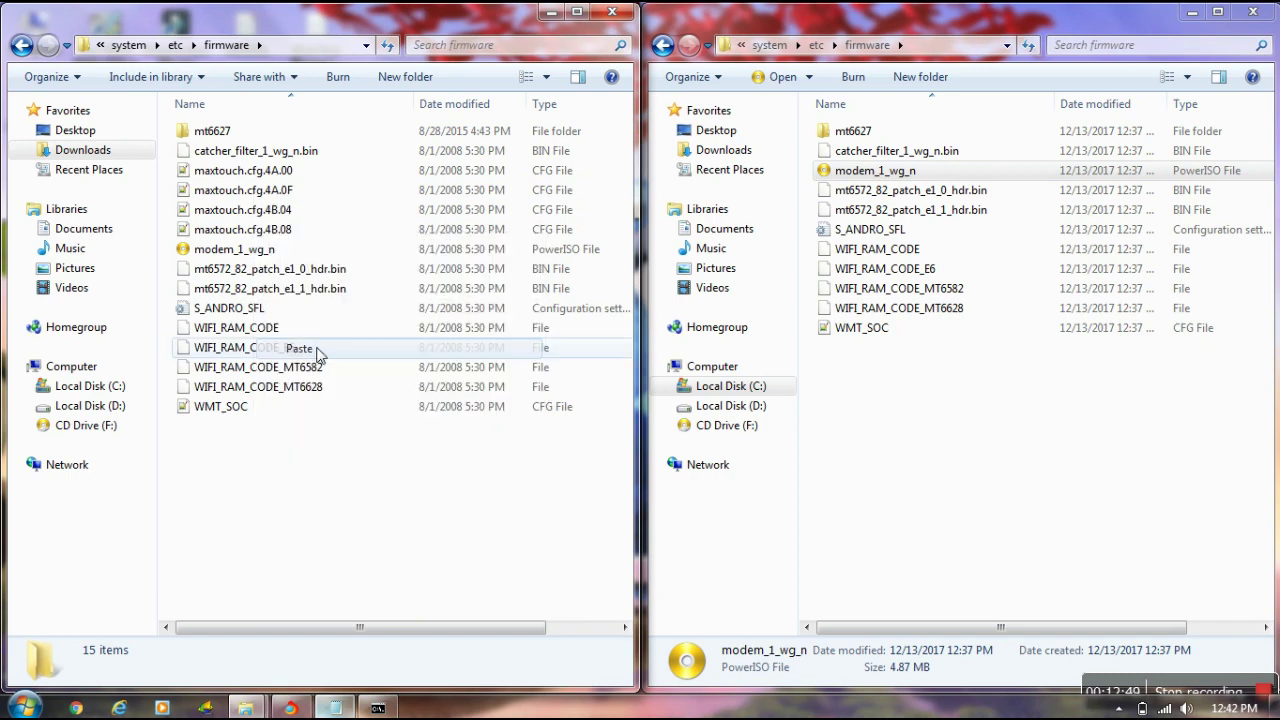
left_click(533, 258)
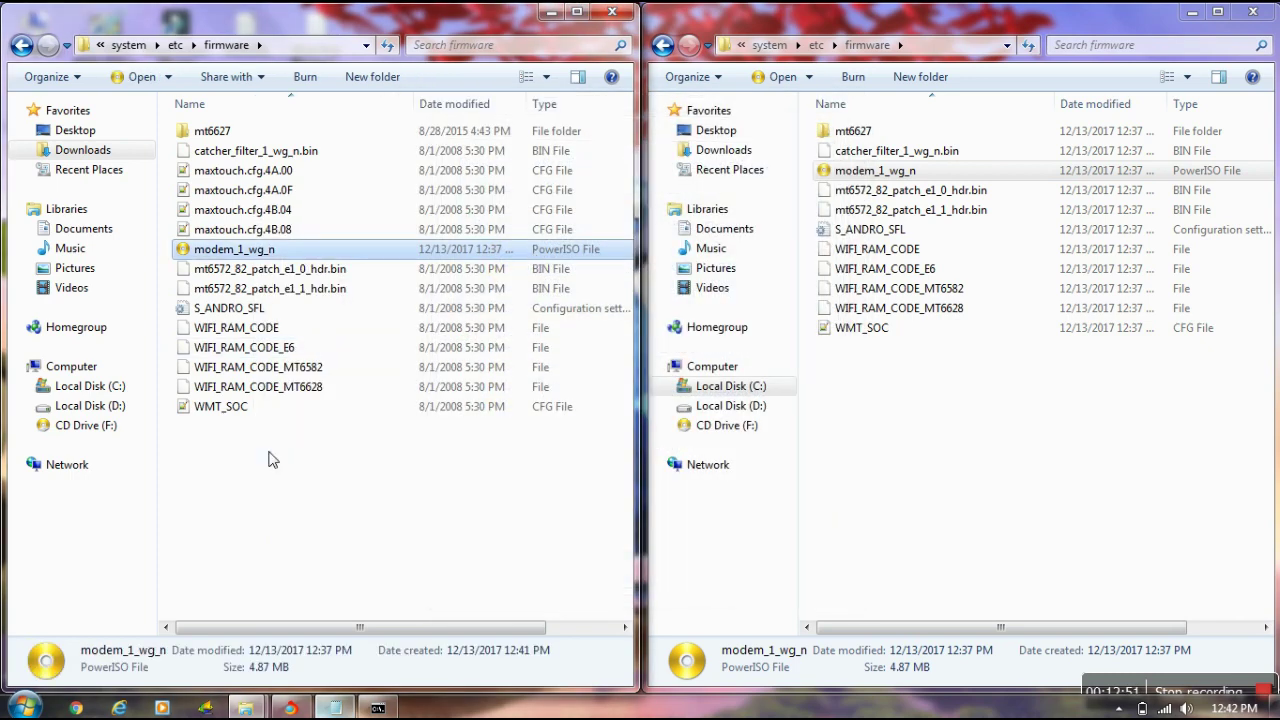
- Return to the system folders of both ROMs and open the lib folder in each
left_click(21, 46)
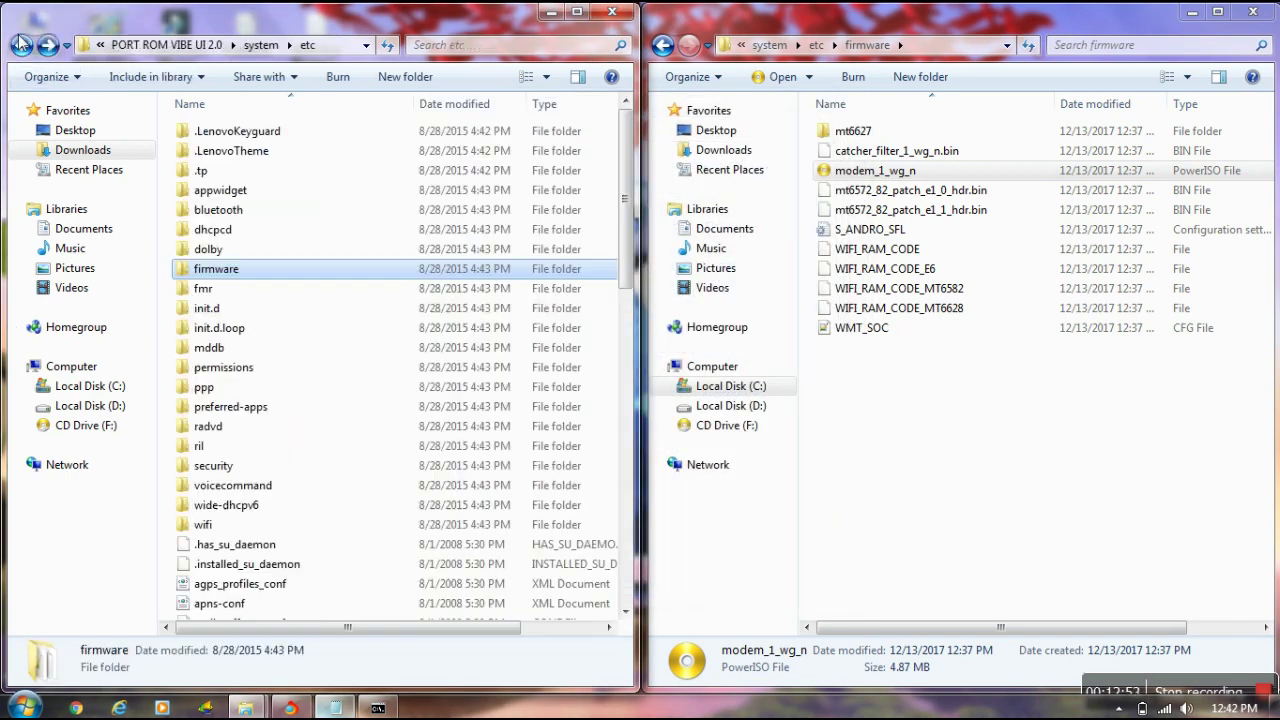
left_click(21, 46)
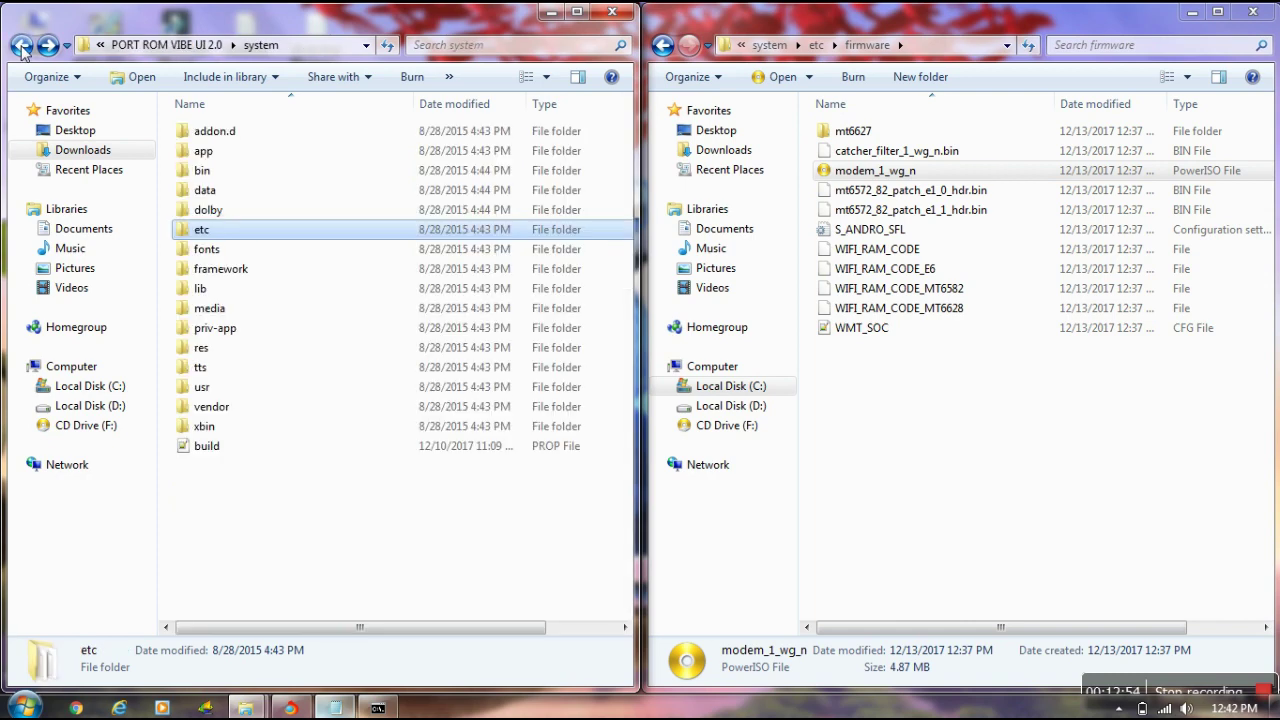
double_click(205, 288)
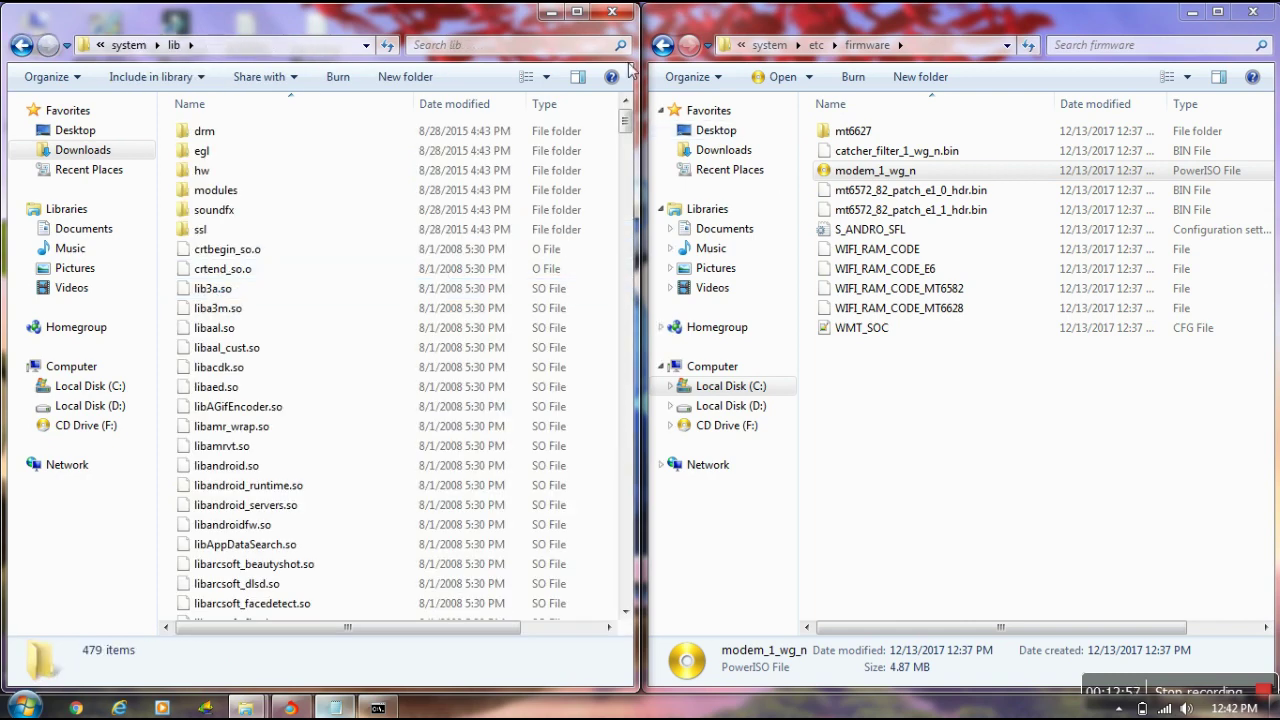
left_click(663, 46)
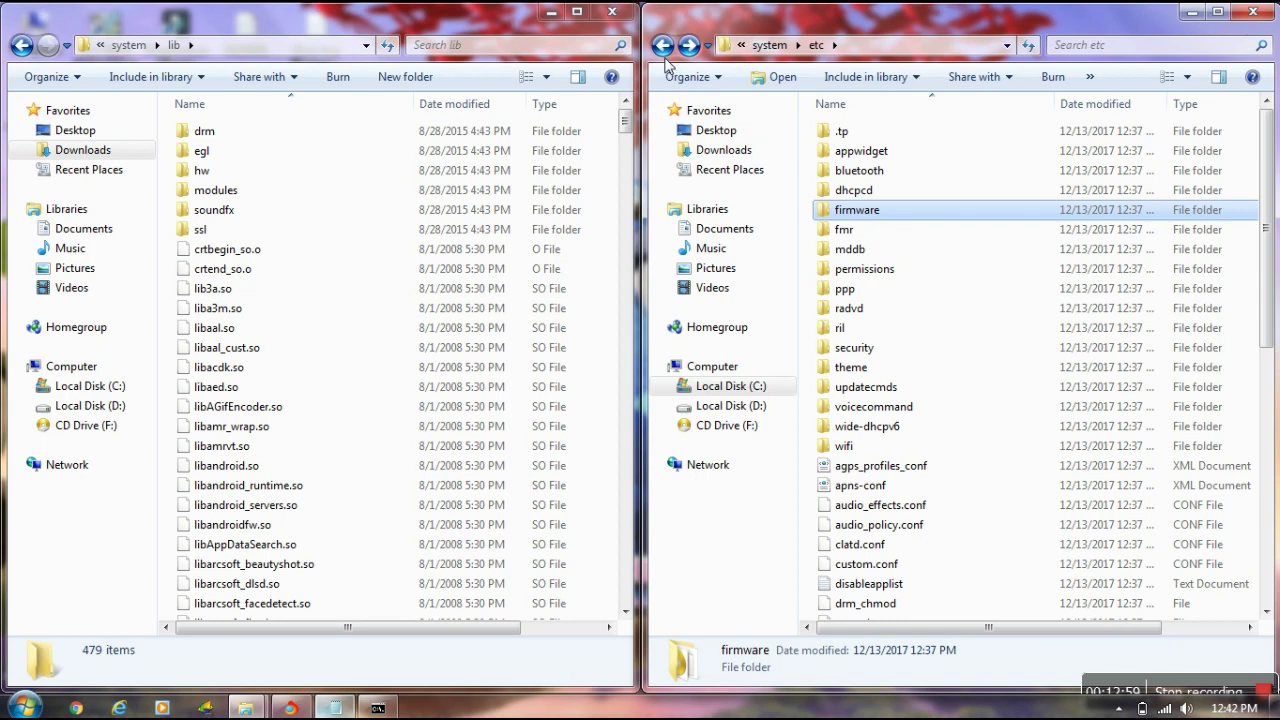
left_click(663, 46)
left_click(840, 254)
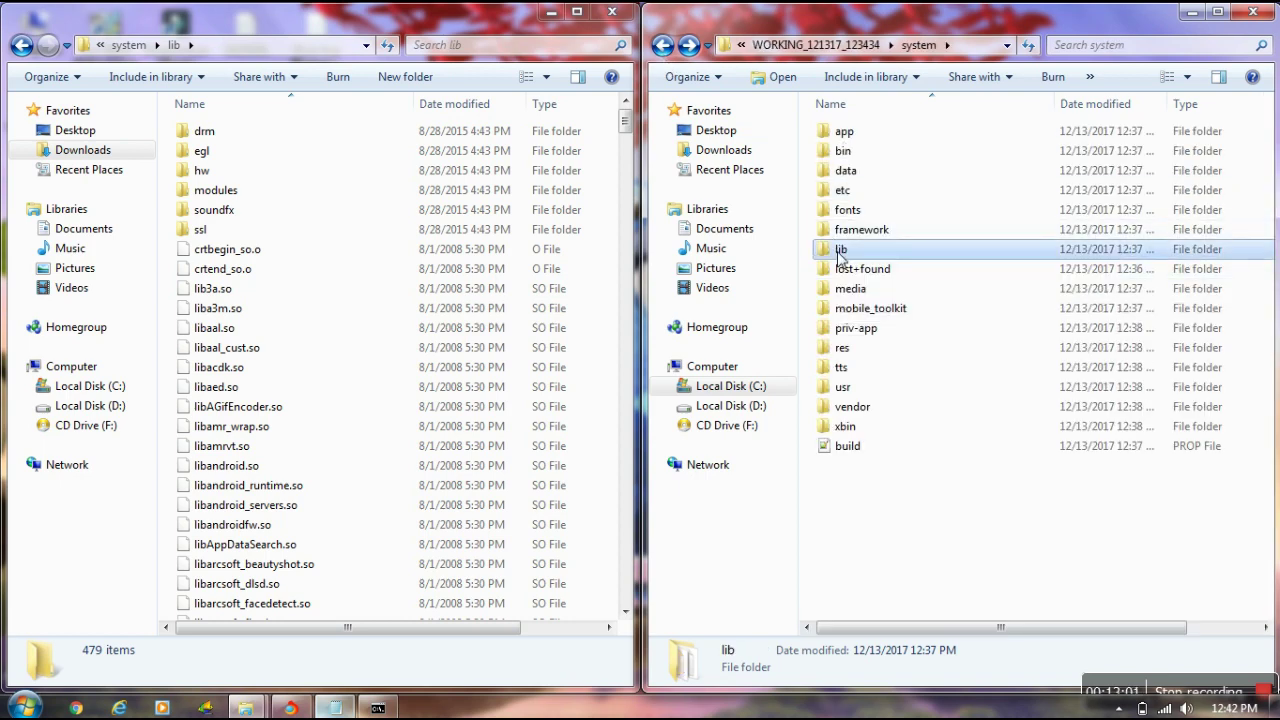
double_click(840, 254)
- Search the stock lib folder for libcamera and copy libcameracustom.so into the port ROM's lib folder, replacing the existing file
left_click(1091, 50)
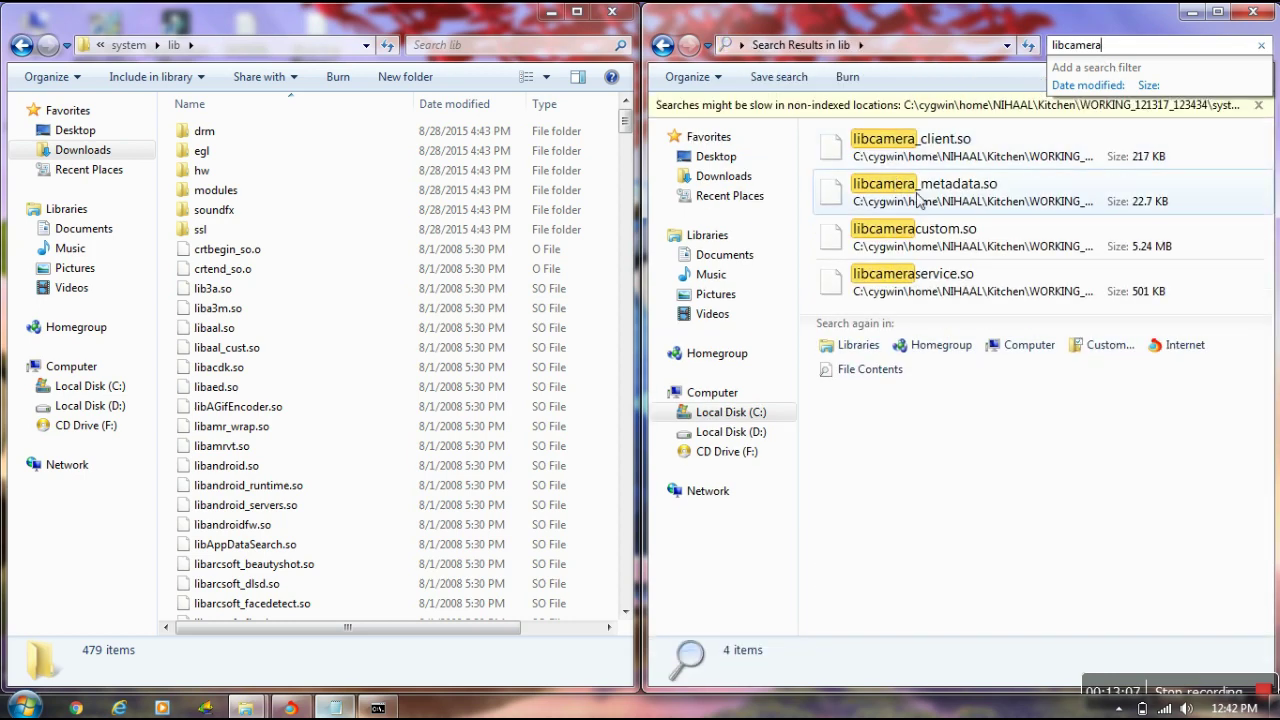
left_click(928, 252)
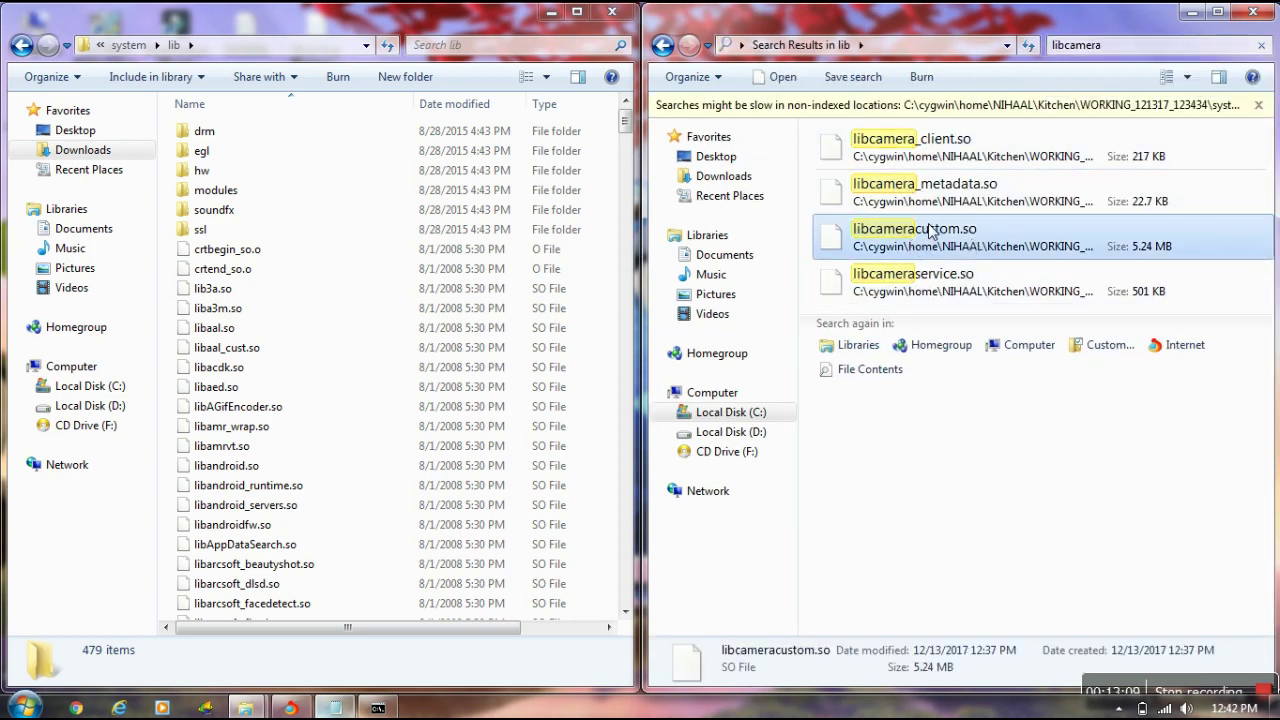
right_click(932, 234)
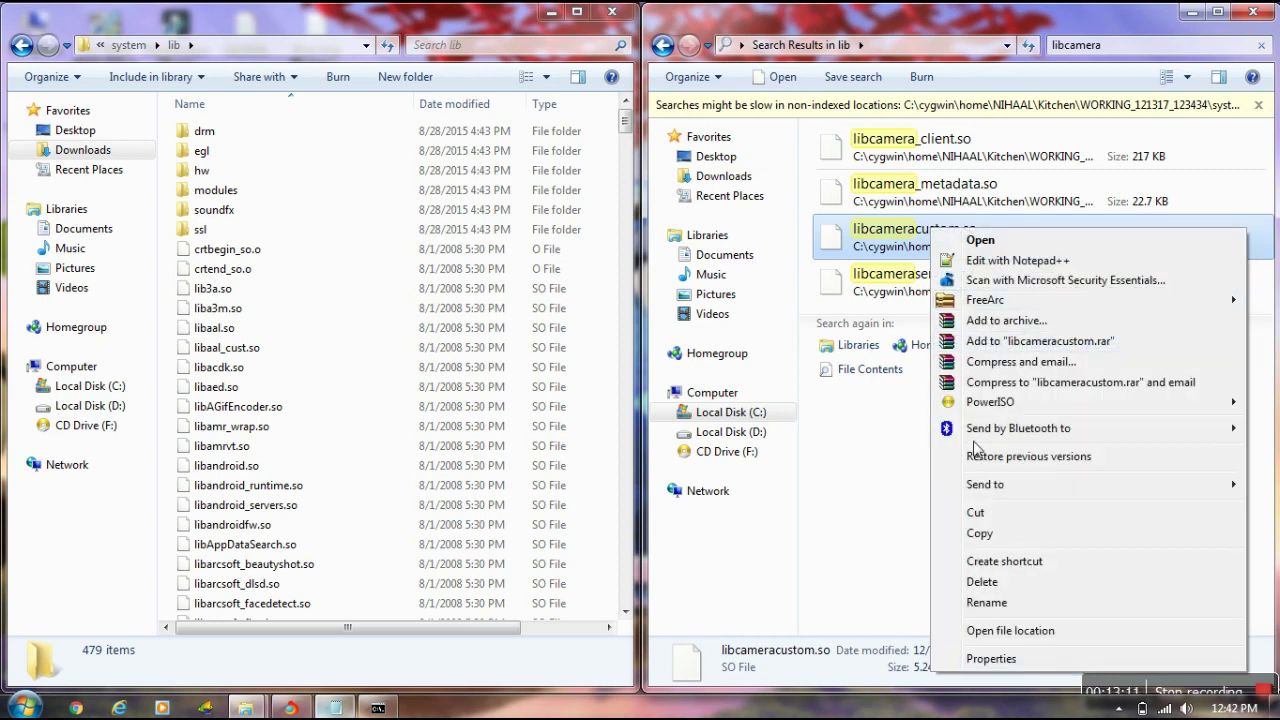
left_click(978, 533)
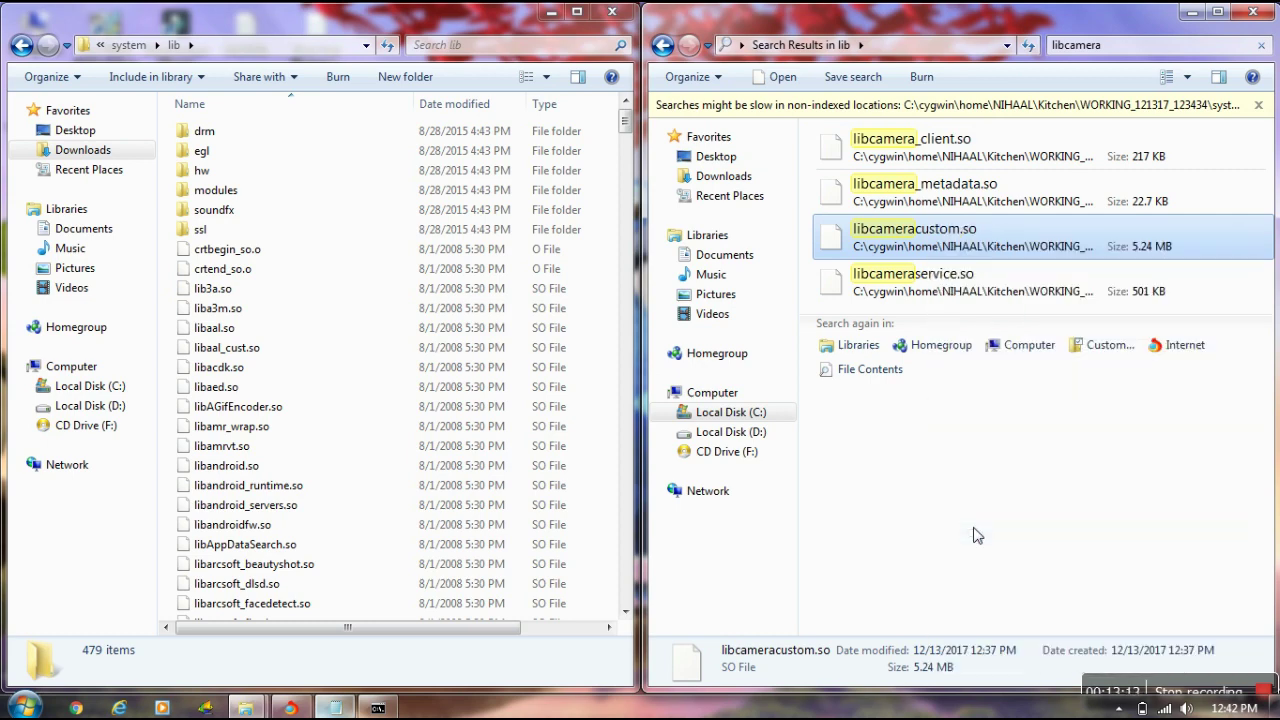
right_click(163, 325)
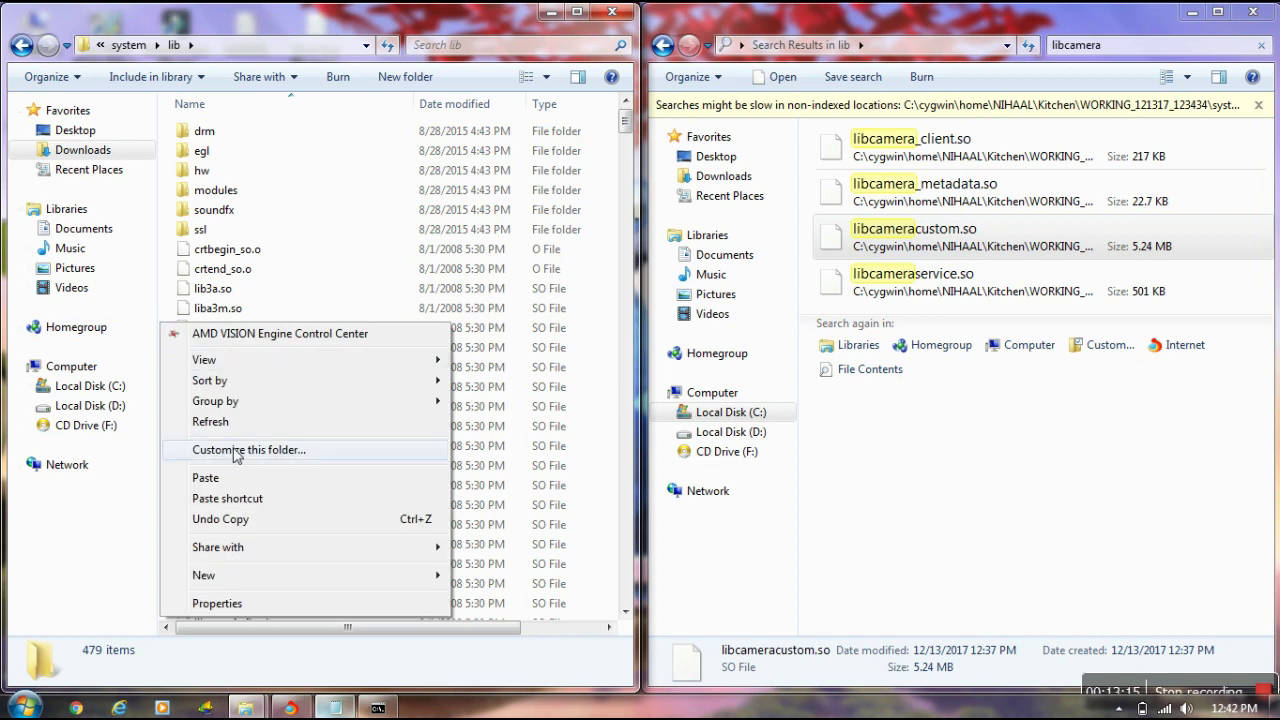
left_click(216, 480)
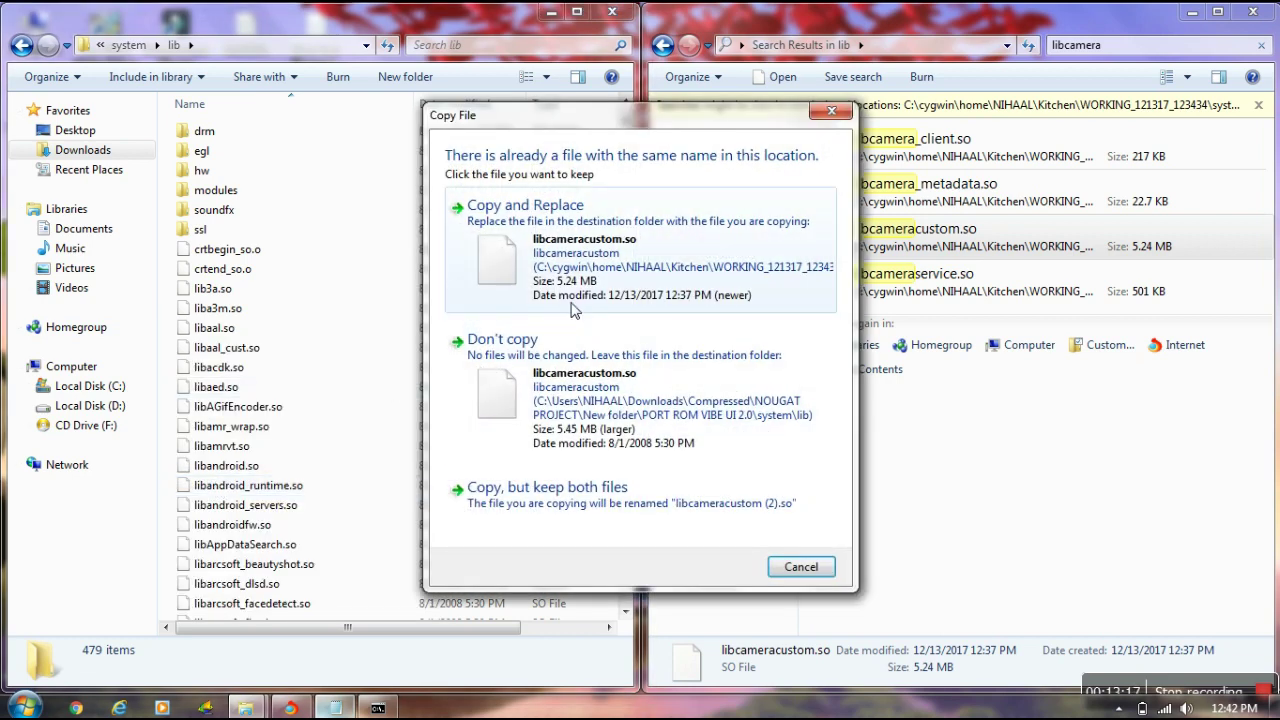
left_click(577, 254)
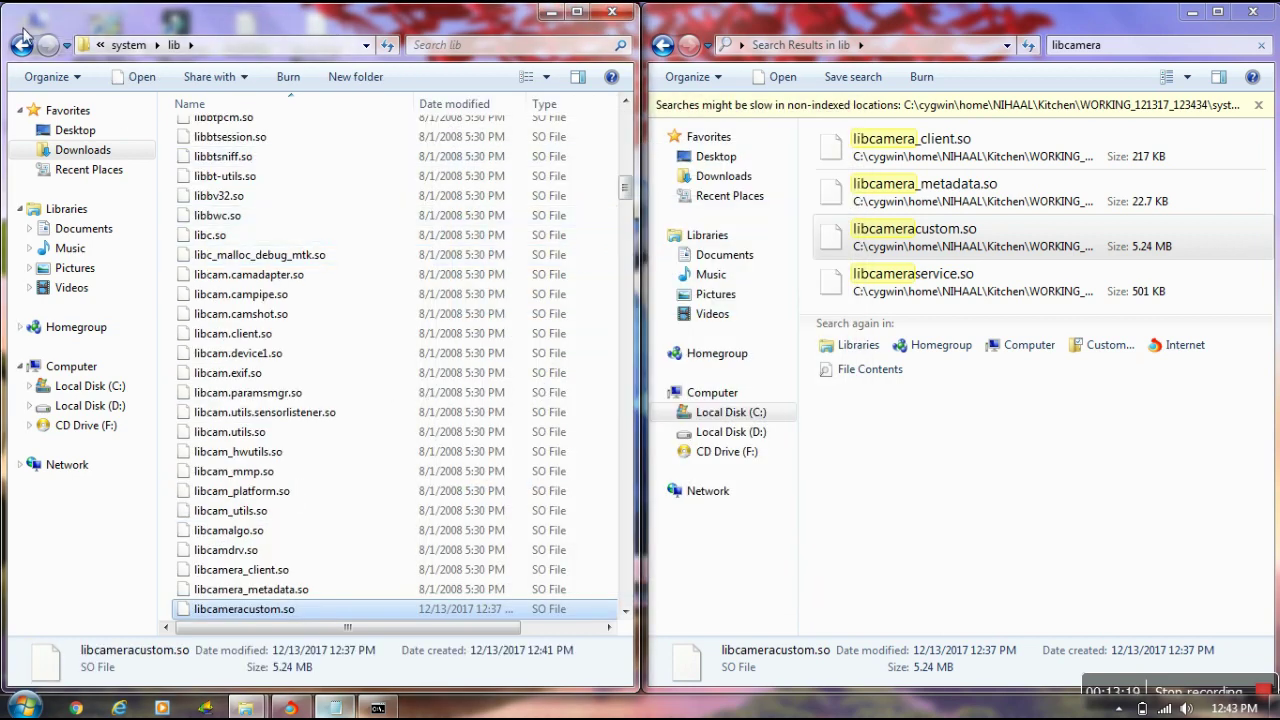
- Go back to both system folders and copy Generic.kl from the stock system's usr/keylayout folder
left_click(20, 45)
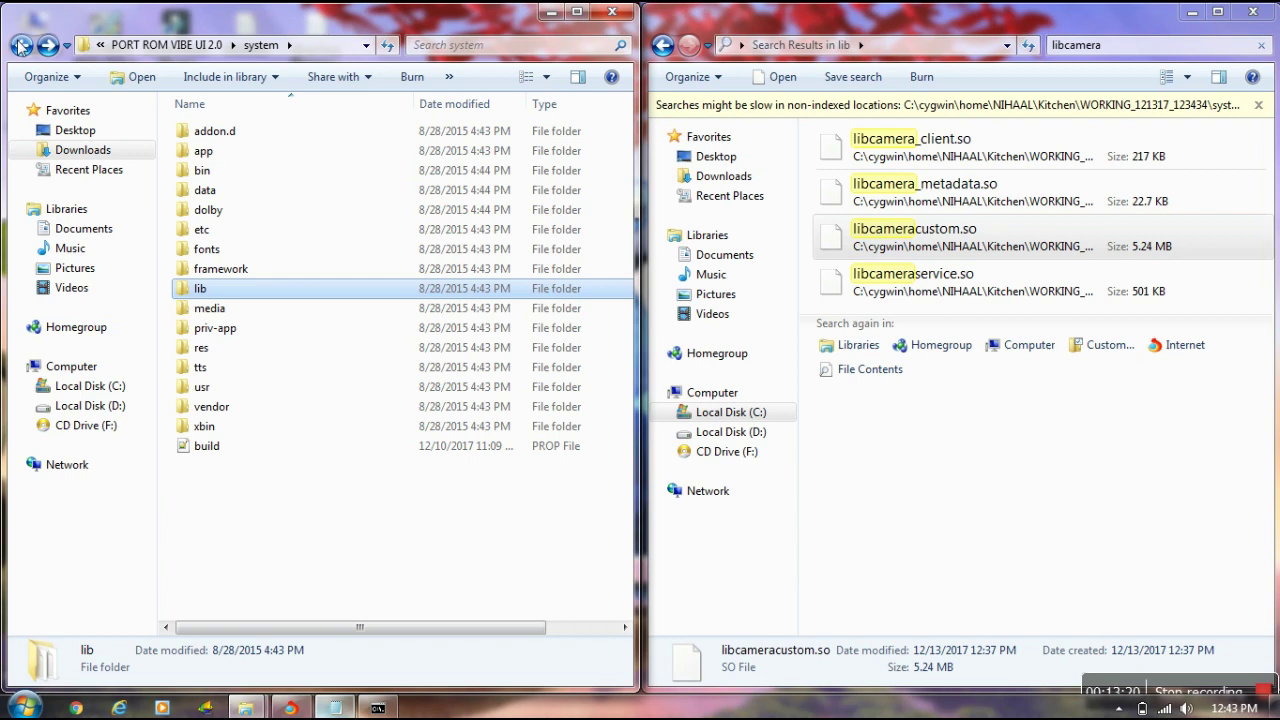
left_click(663, 46)
left_click(663, 46)
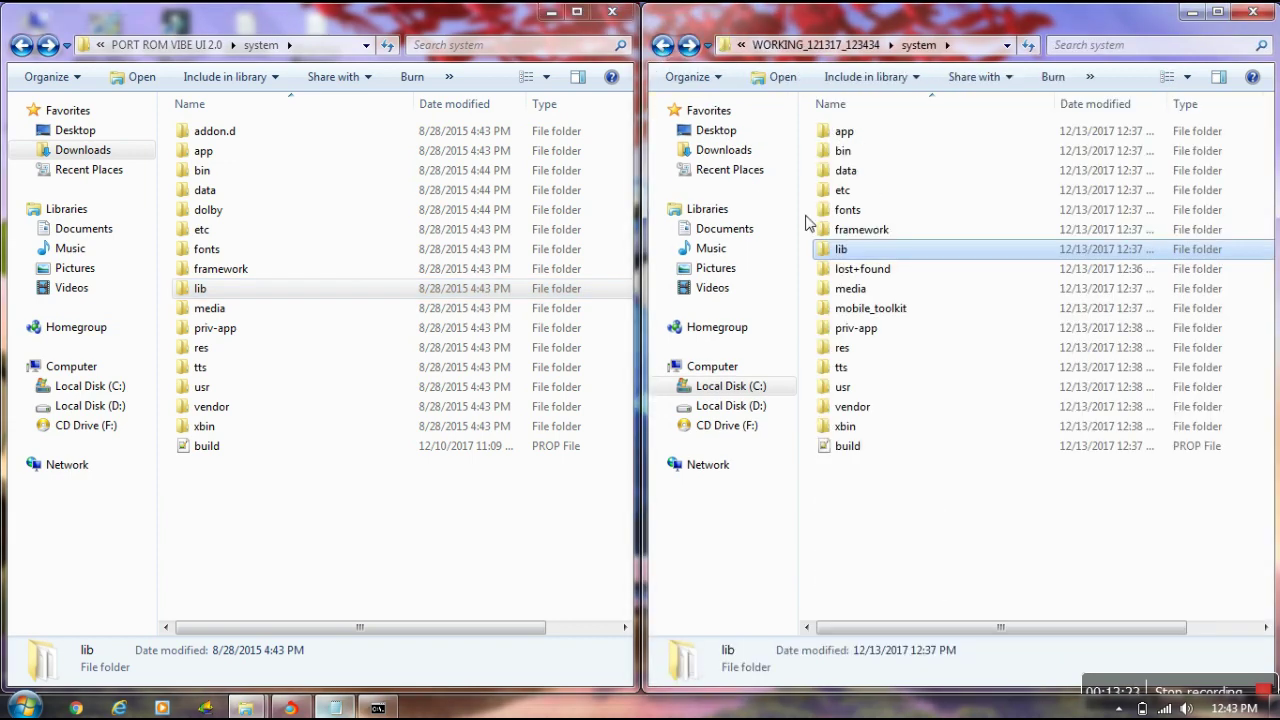
double_click(845, 388)
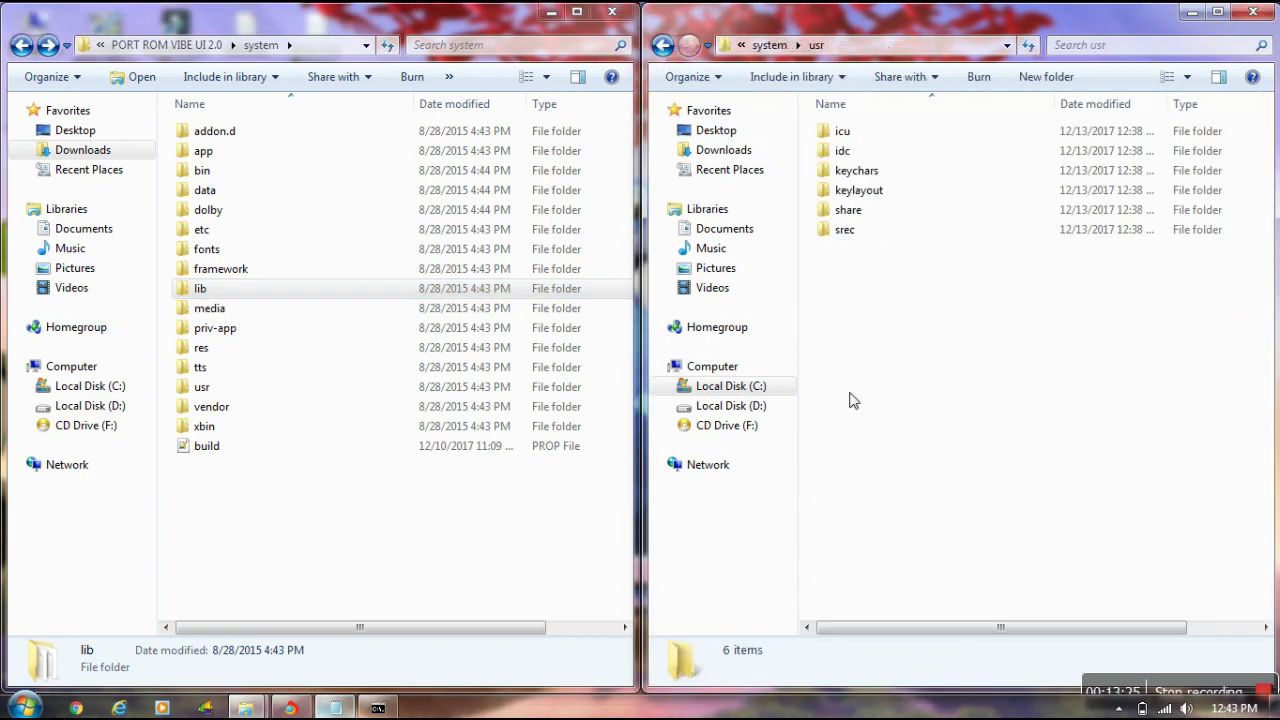
double_click(845, 190)
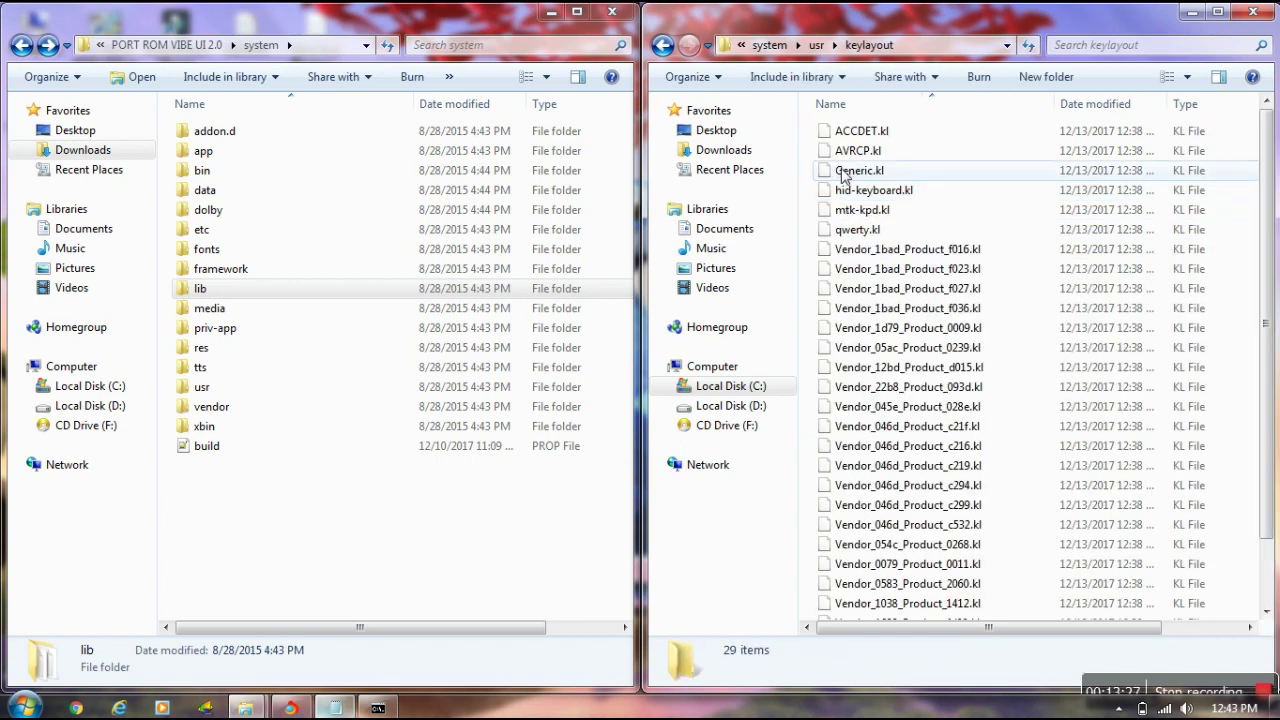
right_click(843, 176)
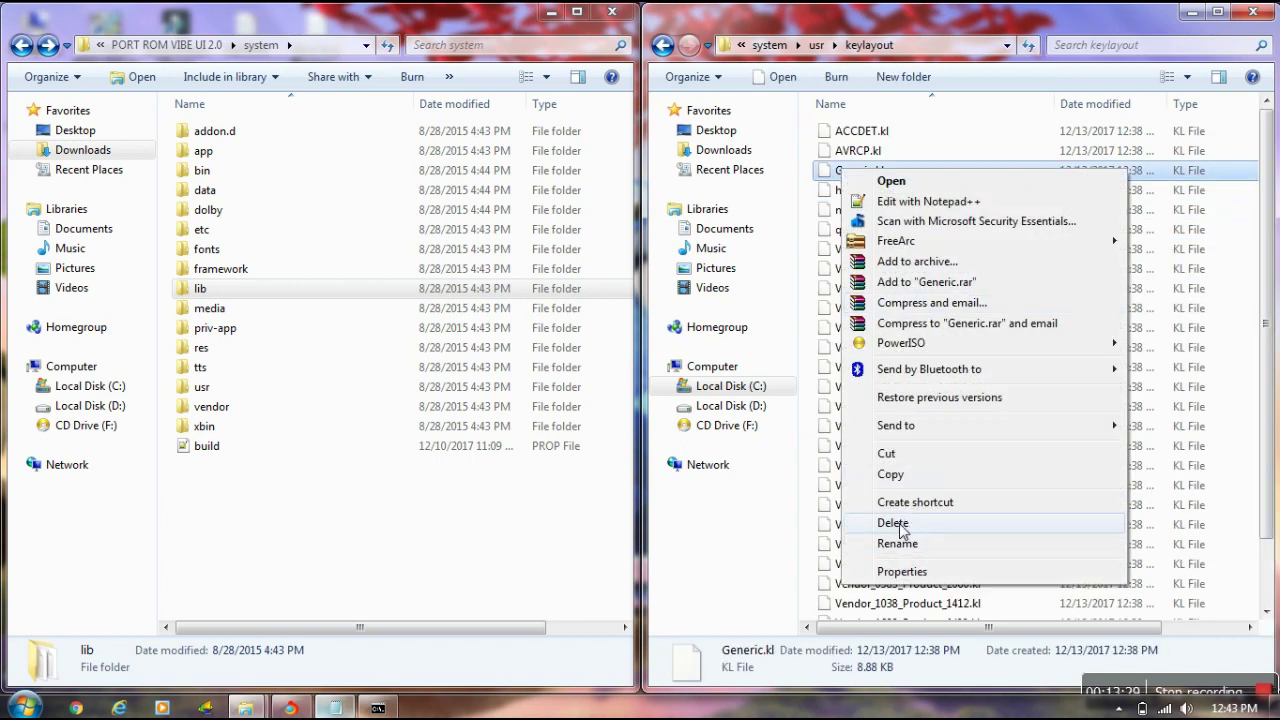
left_click(892, 476)
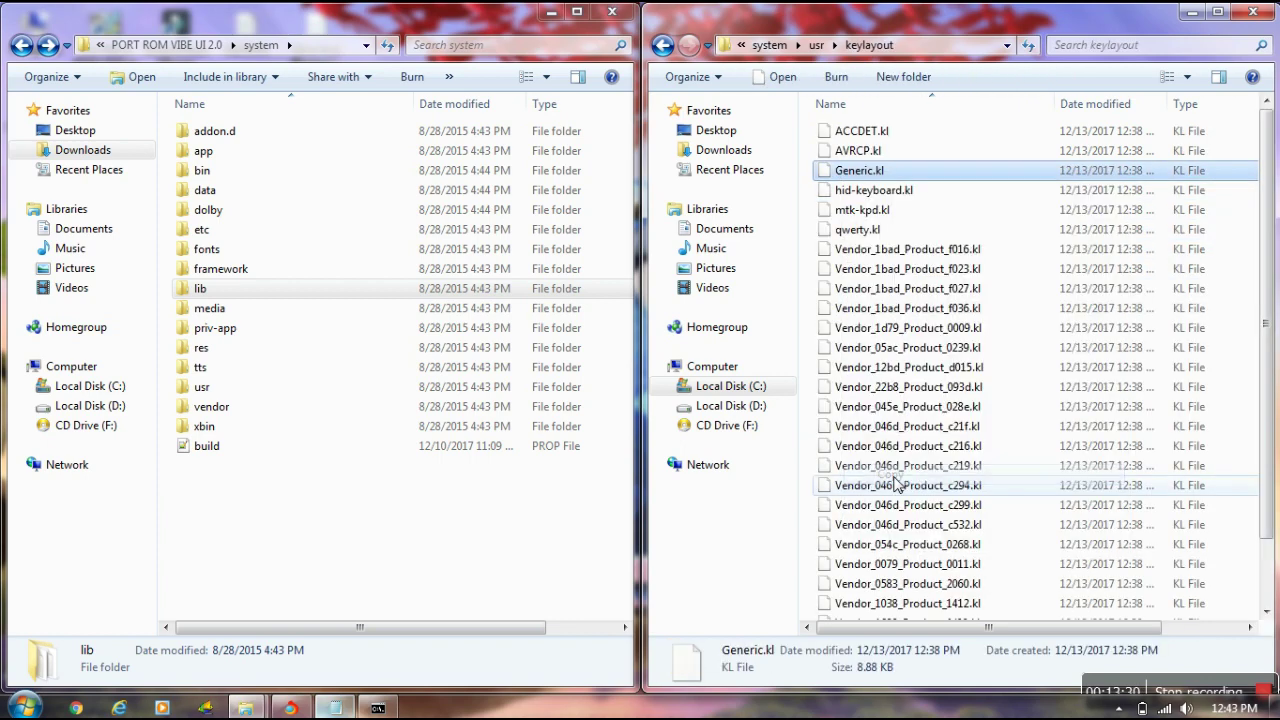
- Paste Generic.kl into the port ROM's usr/keylayout folder, replacing the existing file
double_click(212, 389)
double_click(210, 195)
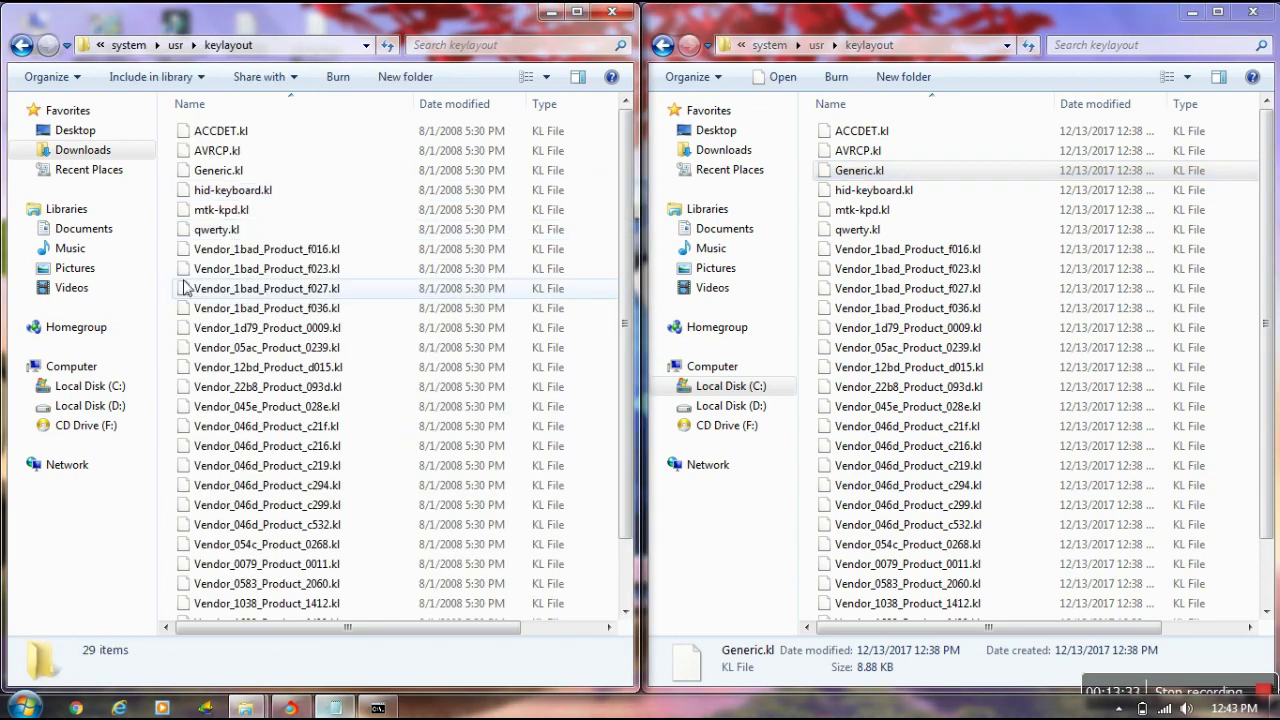
right_click(165, 266)
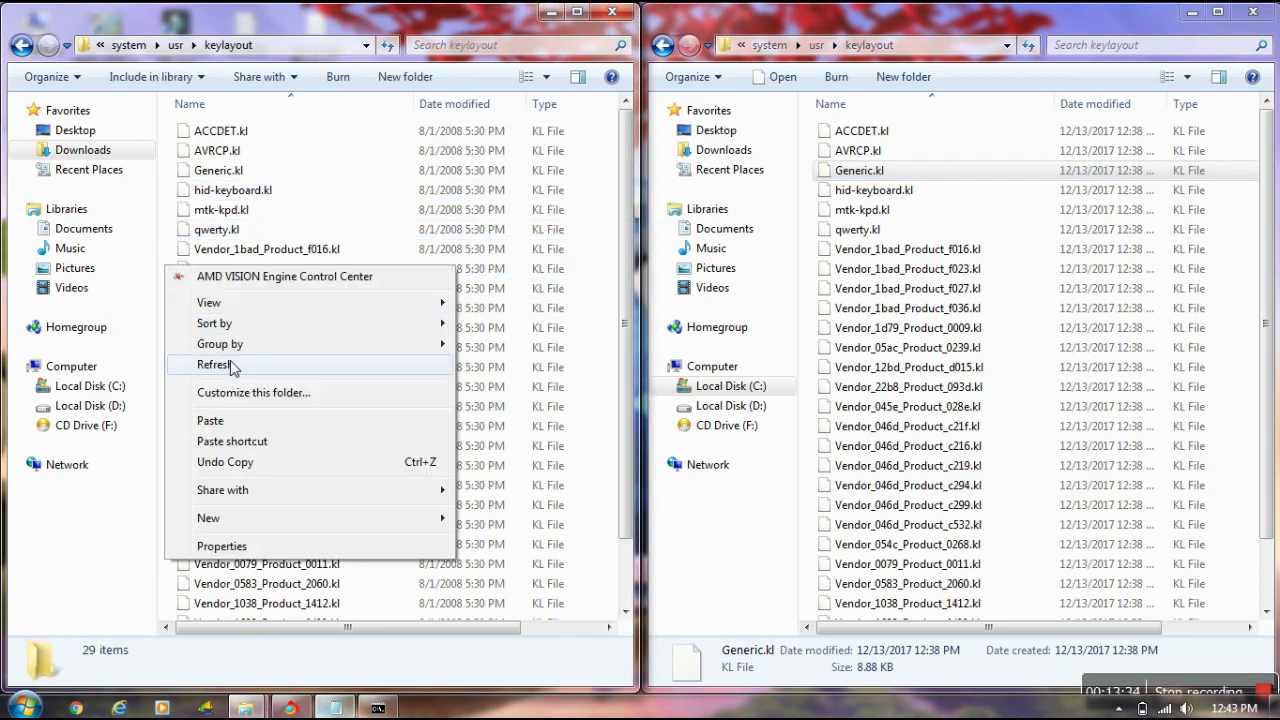
left_click(212, 421)
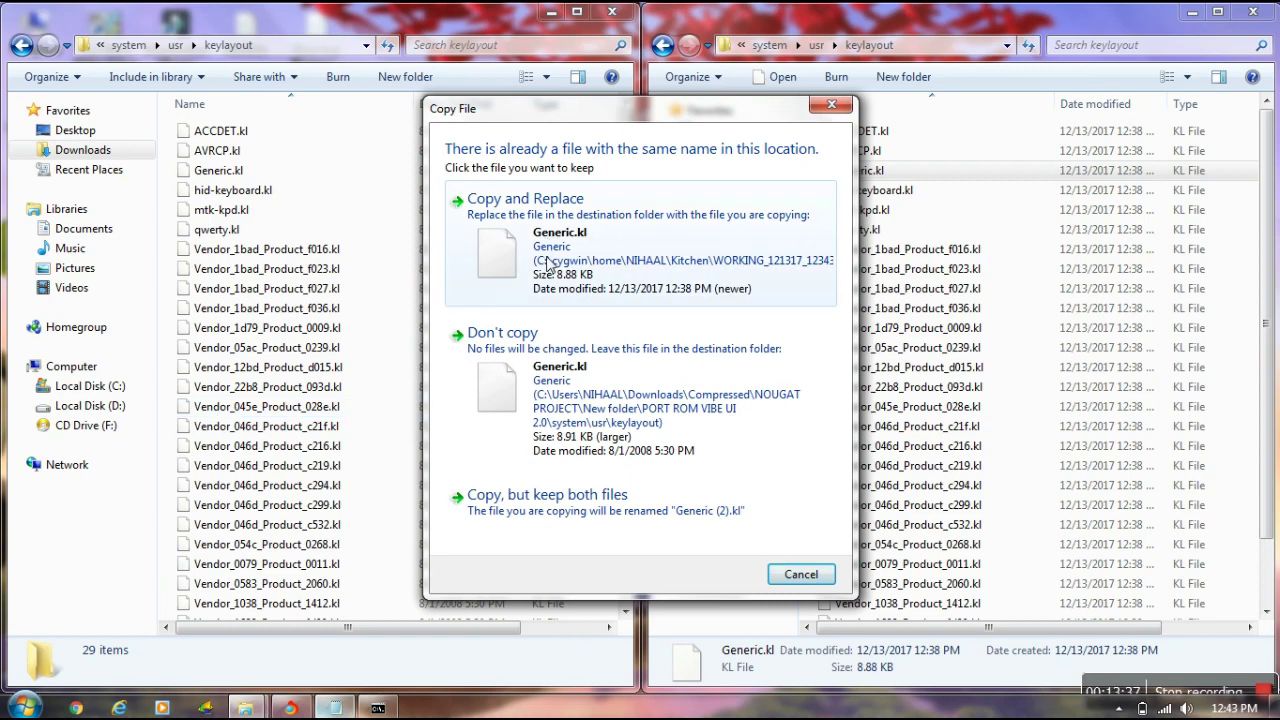
left_click(576, 230)
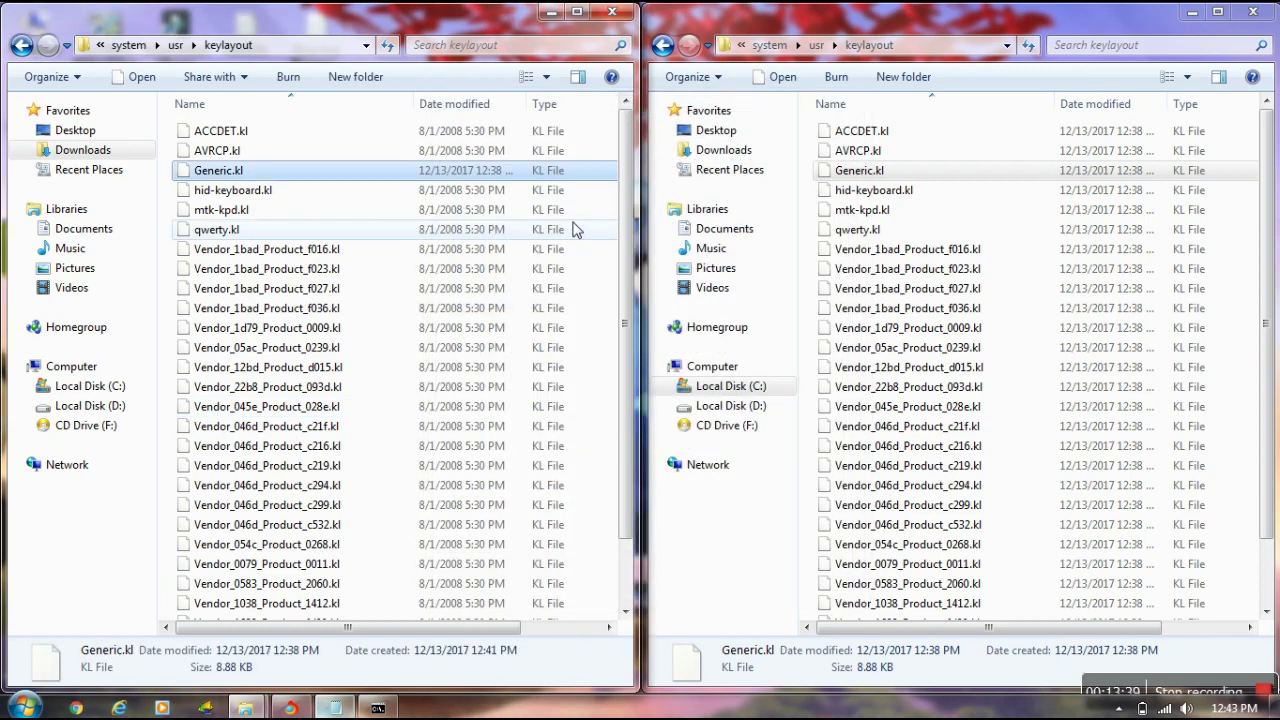
- Open build.prop from the port ROM's system folder in Notepad++ and highlight the ro.build.version.release and ro.product.model values
left_click(21, 46)
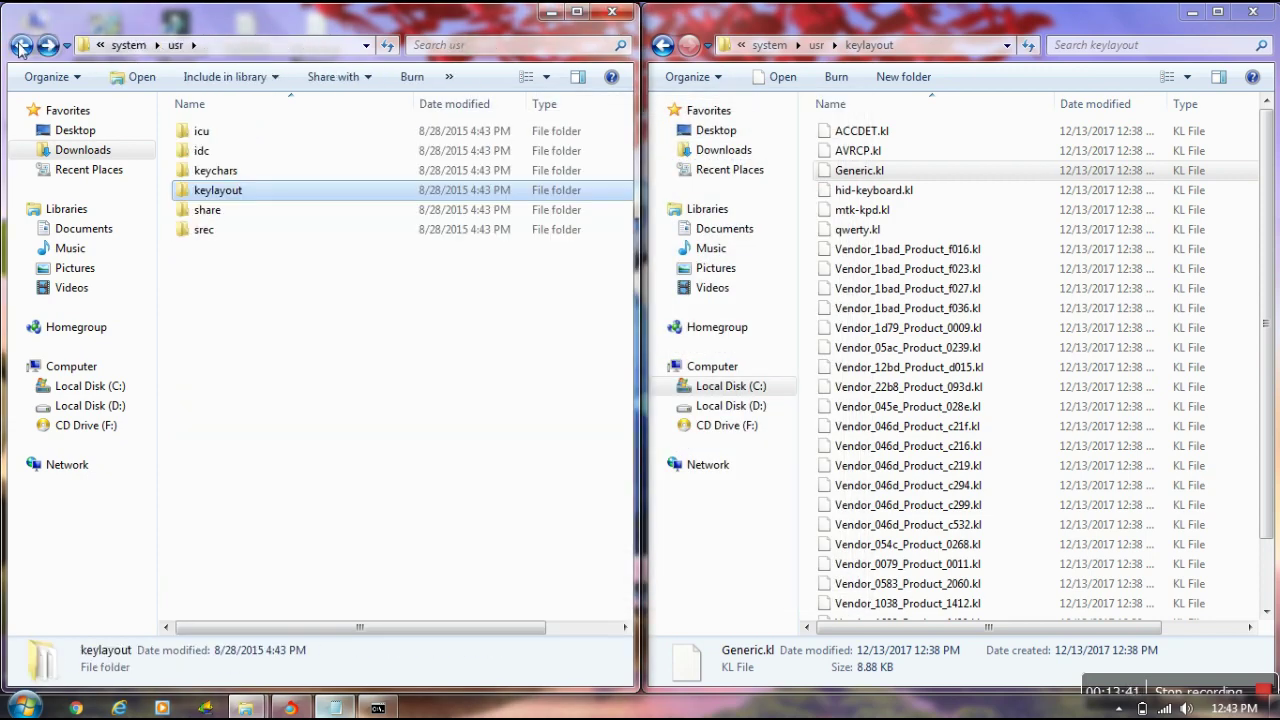
left_click(21, 46)
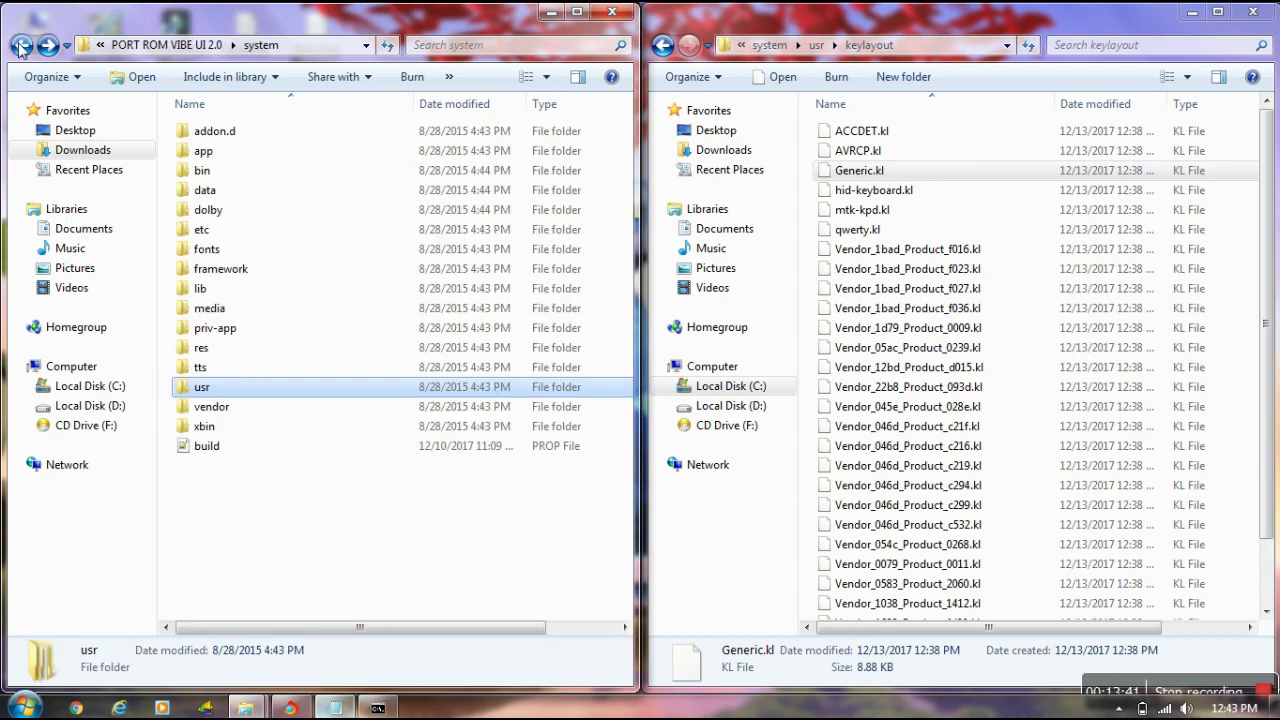
double_click(205, 452)
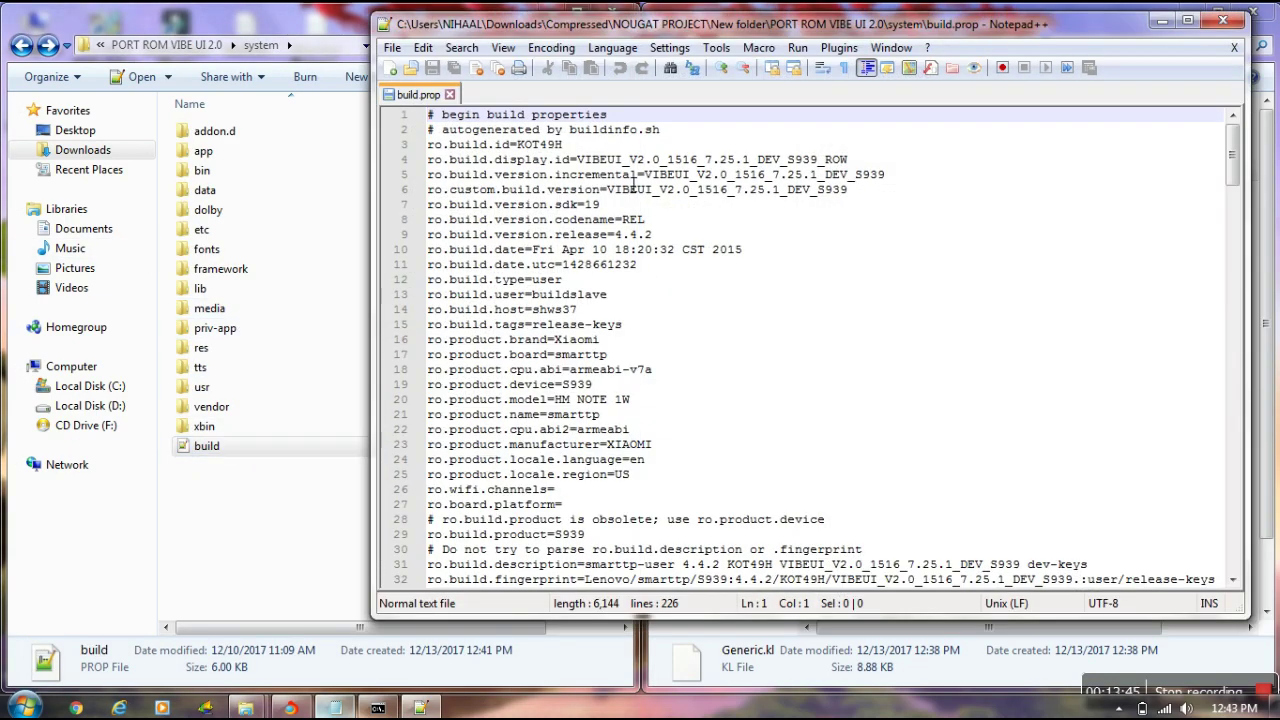
left_click_drag(655, 236, 620, 244)
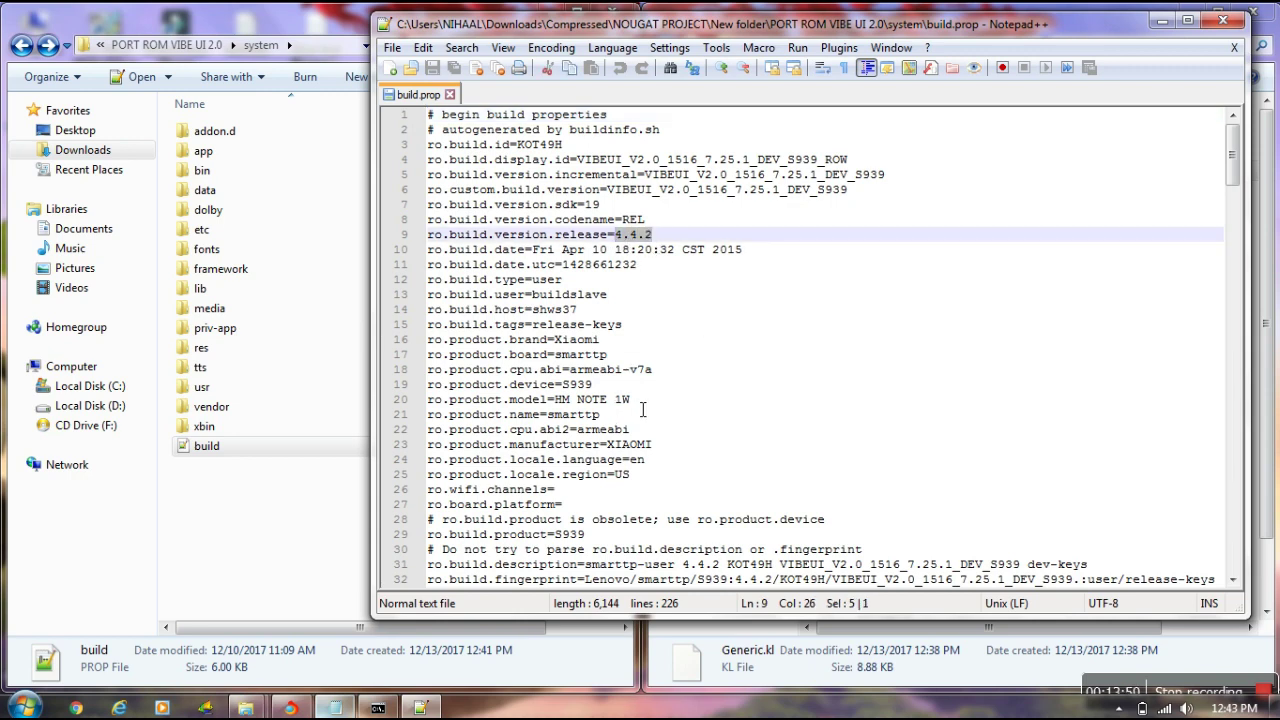
left_click_drag(632, 401, 555, 405)
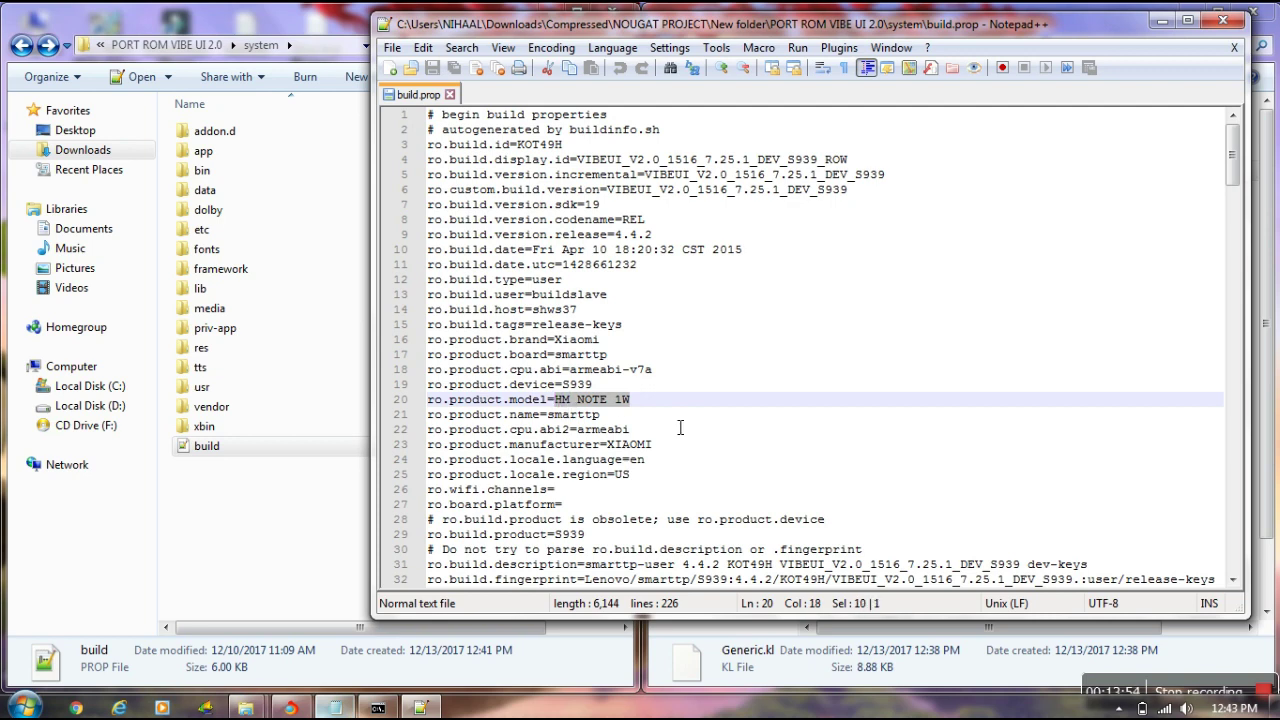
- Replace the highlighted ro.product.model value in build.prop with XOLO OMEGA 5.5
type("XOLO OMEG")
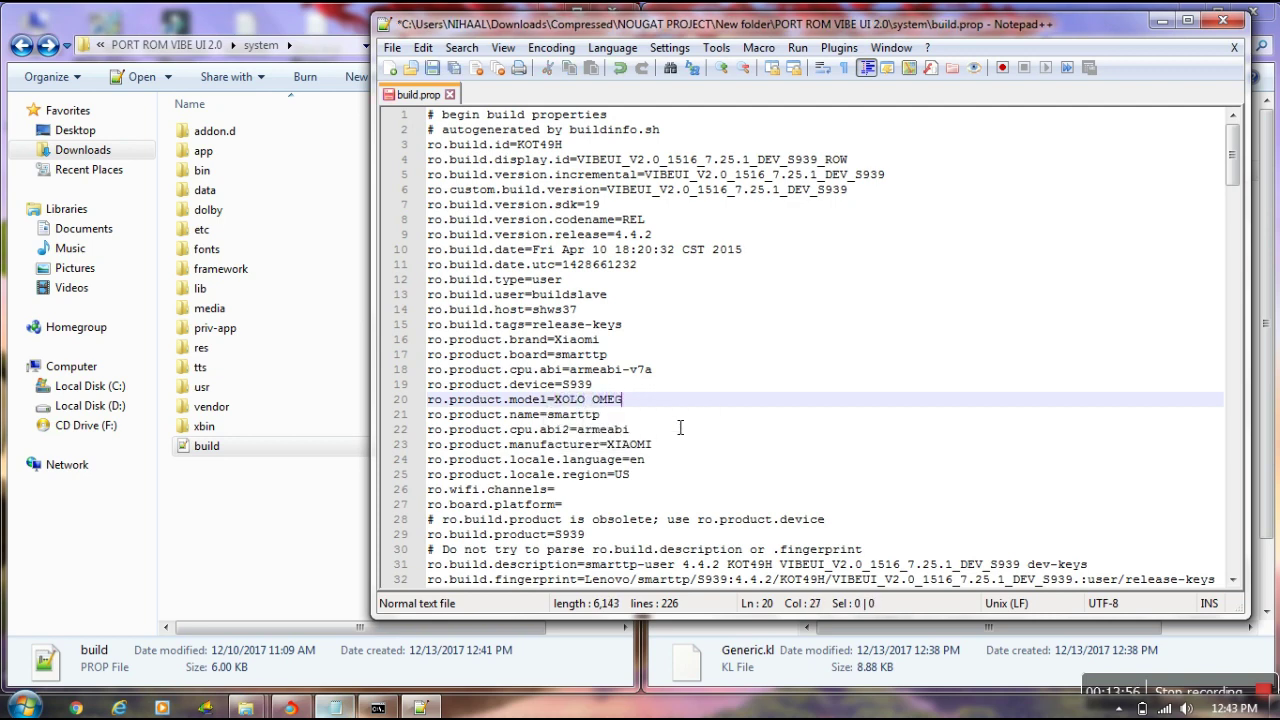
type("A 5.5")
- Append "It is a kitkat porting guide and if kernel ver. is kk and android ver. 5.0 same step are do okk friends" to the ro.build.version.release line
left_click(677, 237)
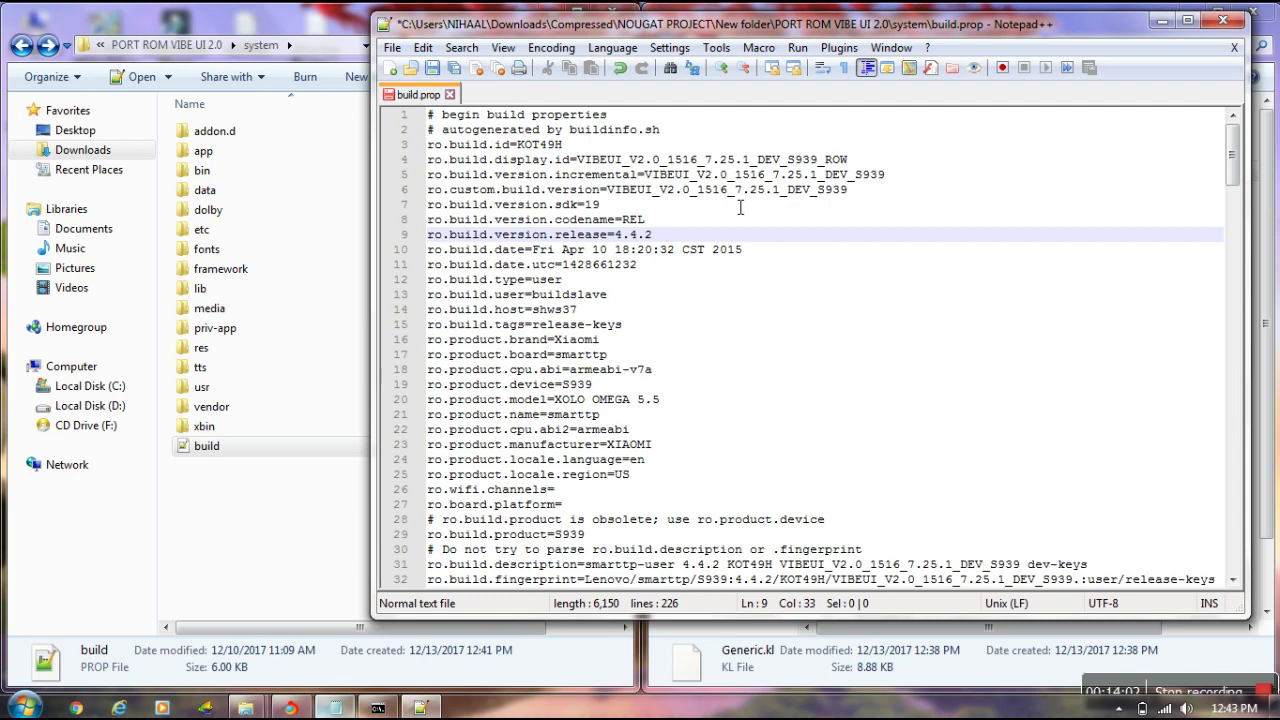
type("It is a ")
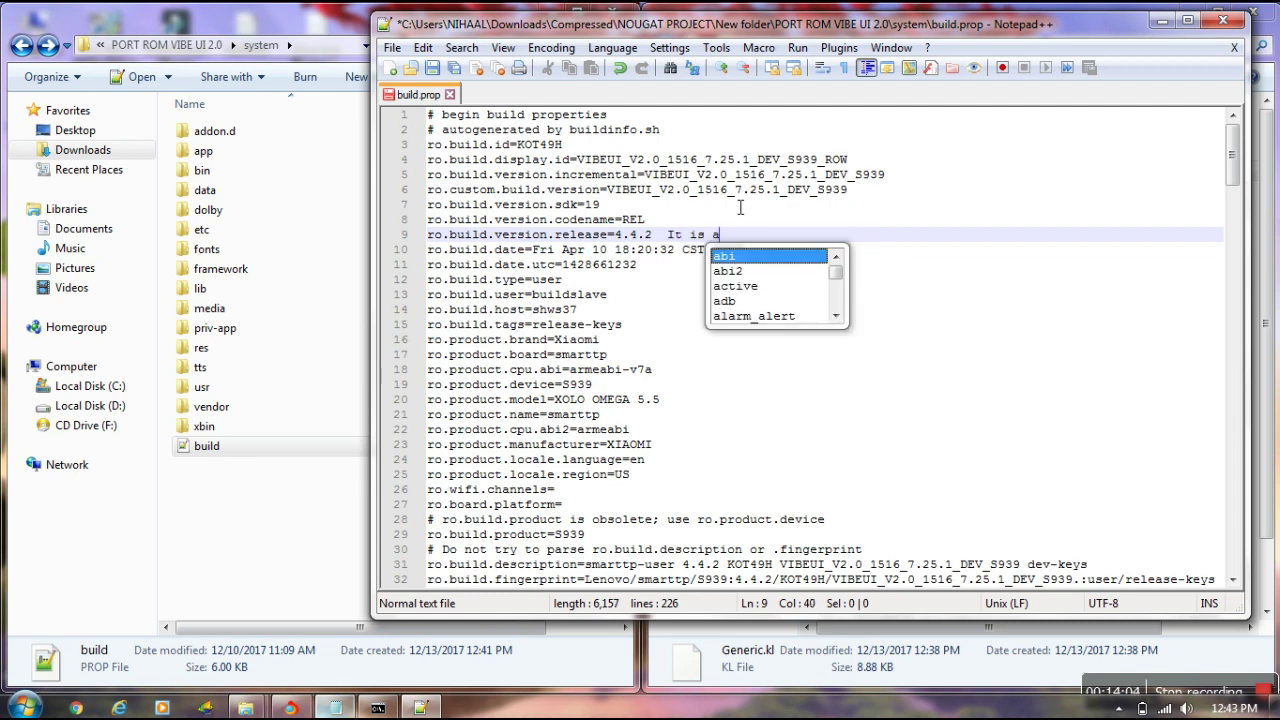
type("kitk")
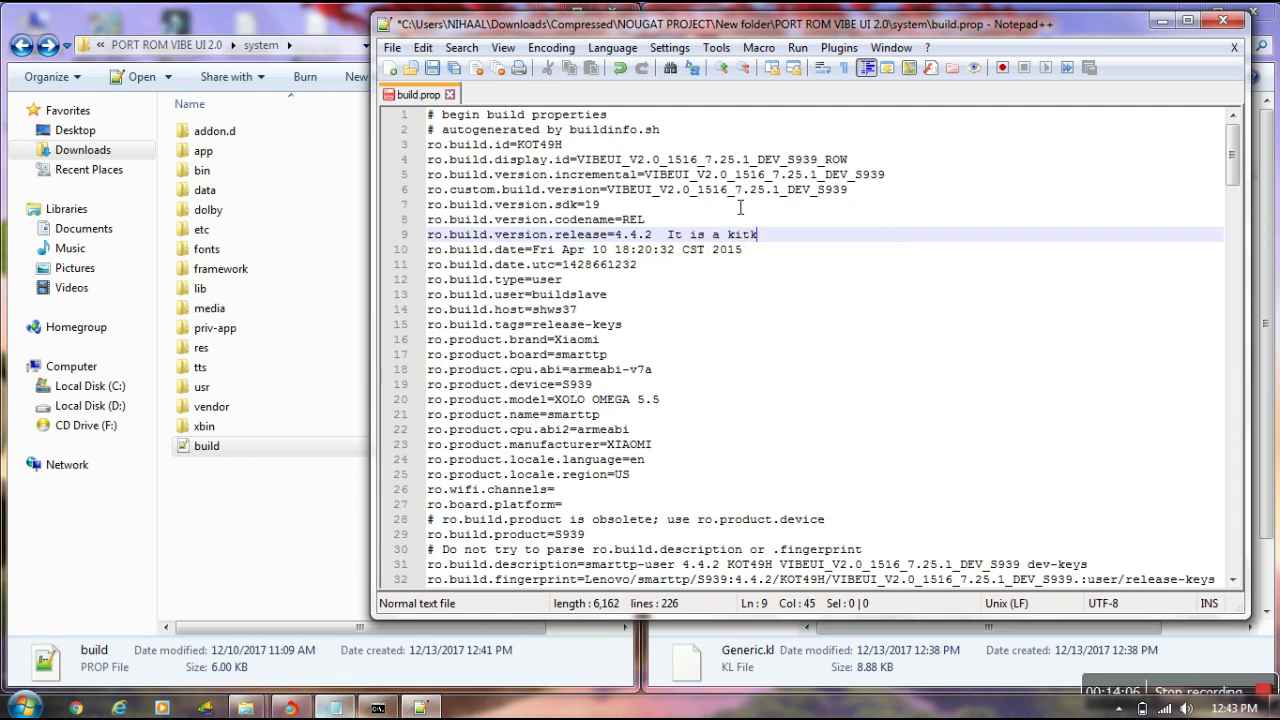
type("at porting guide ")
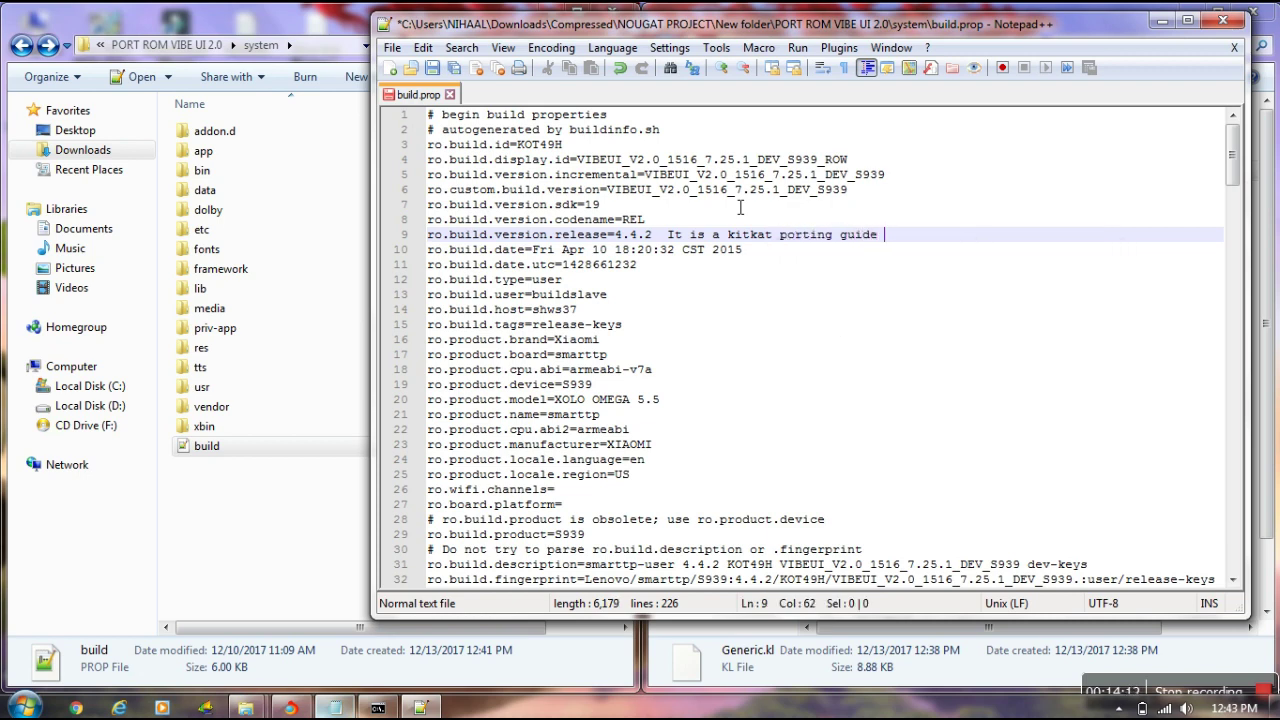
type("and ")
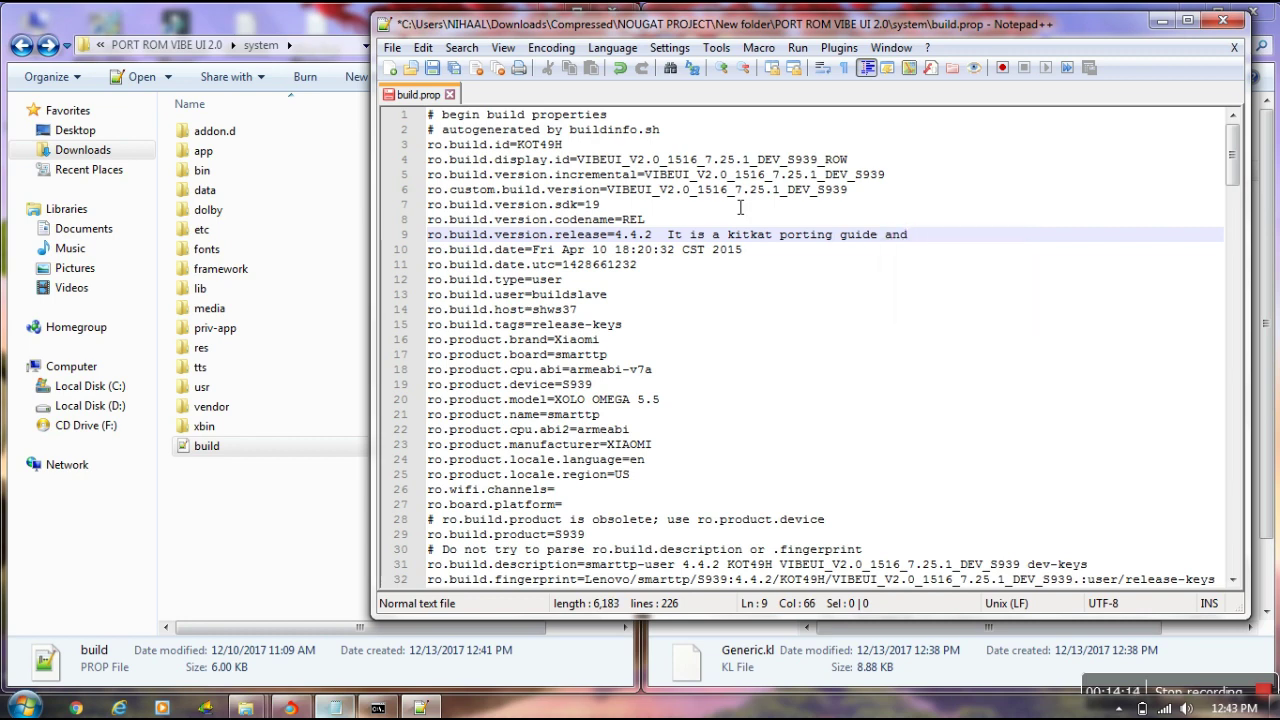
type("if ker")
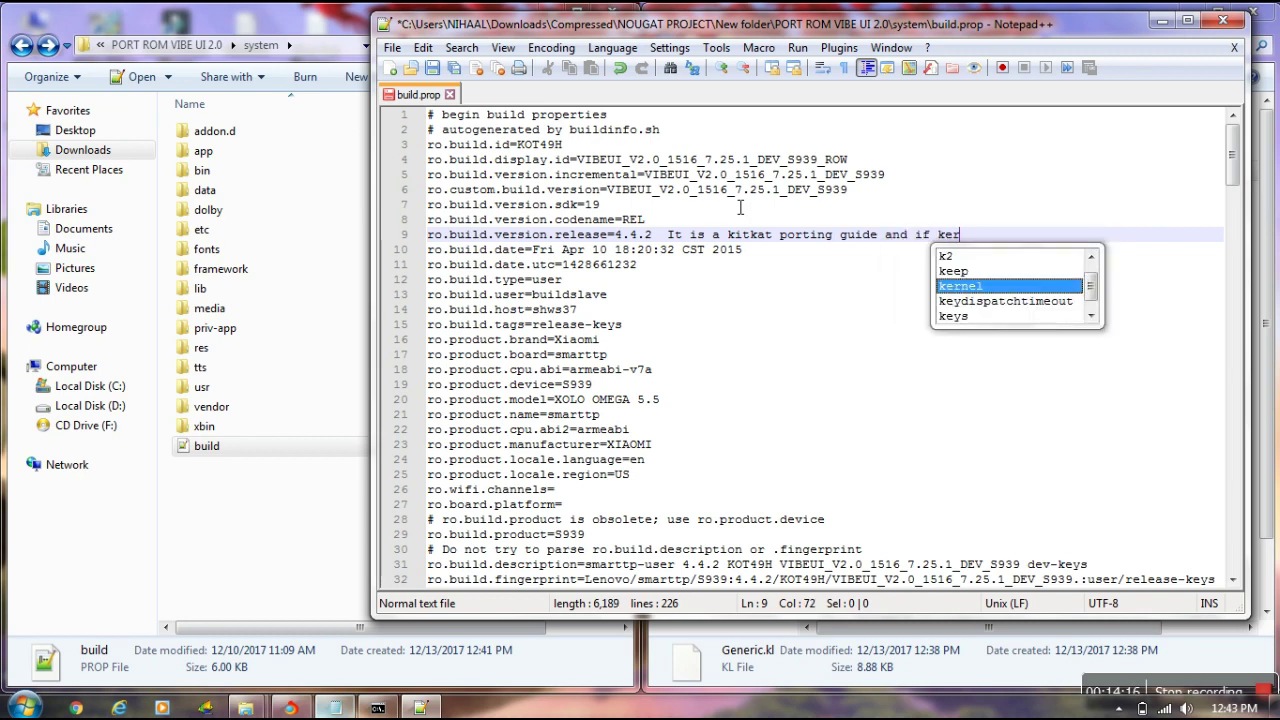
type("nel ver.")
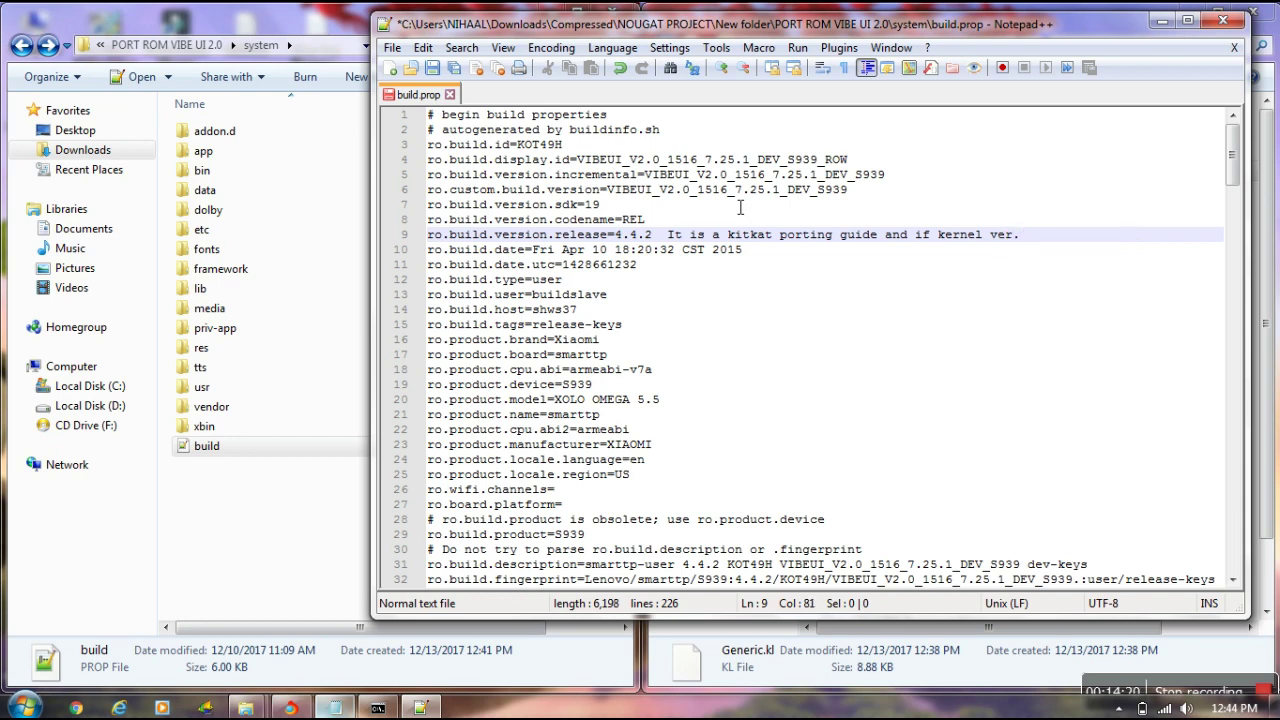
type(" is kk a")
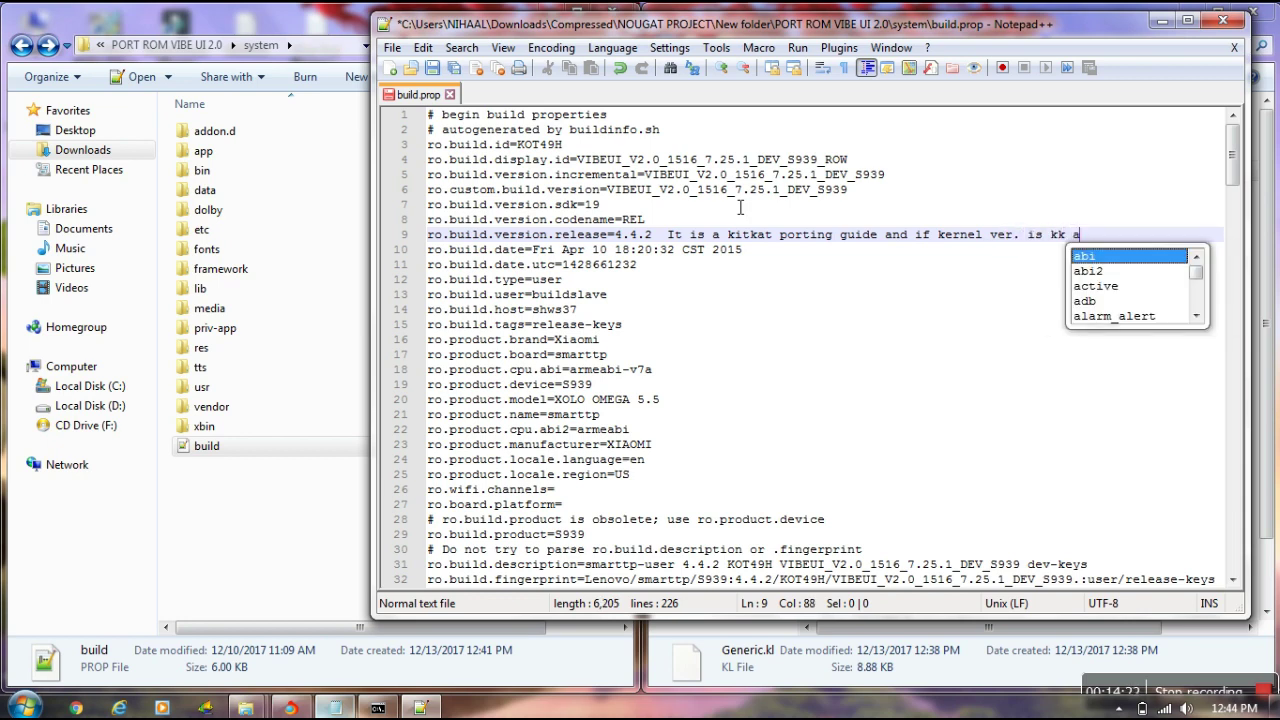
type("nd andro")
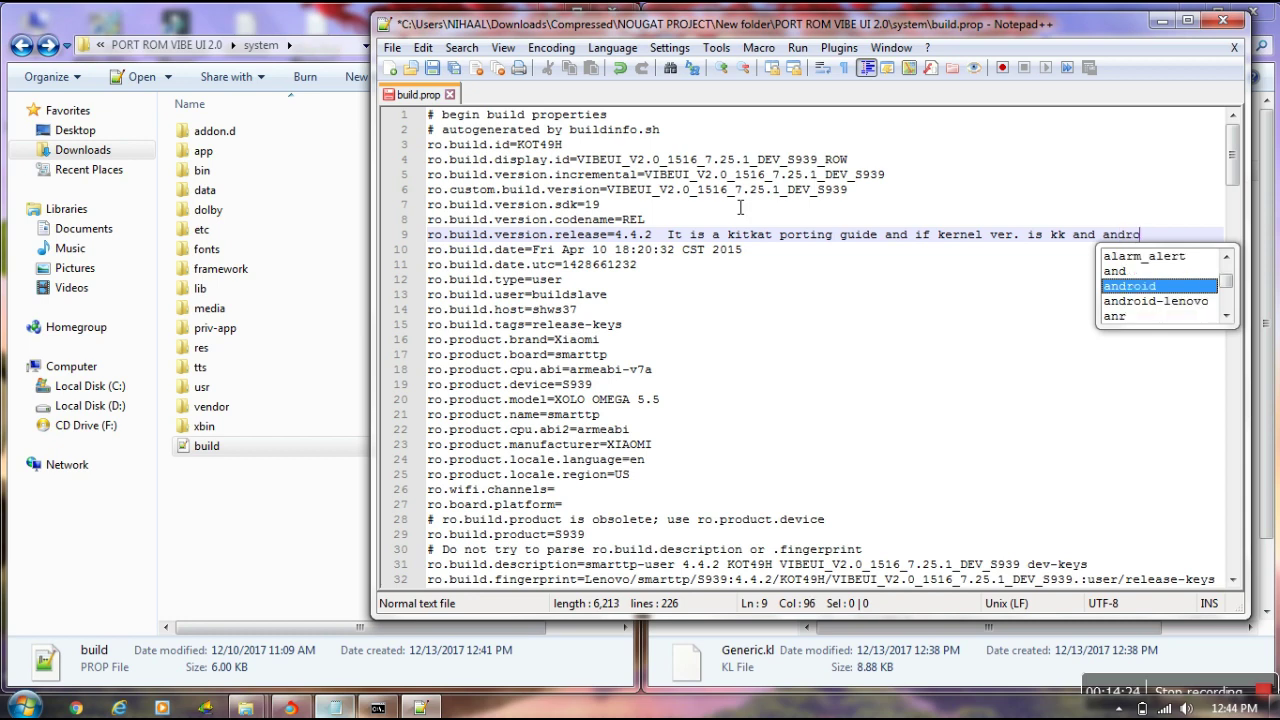
type("id ver.")
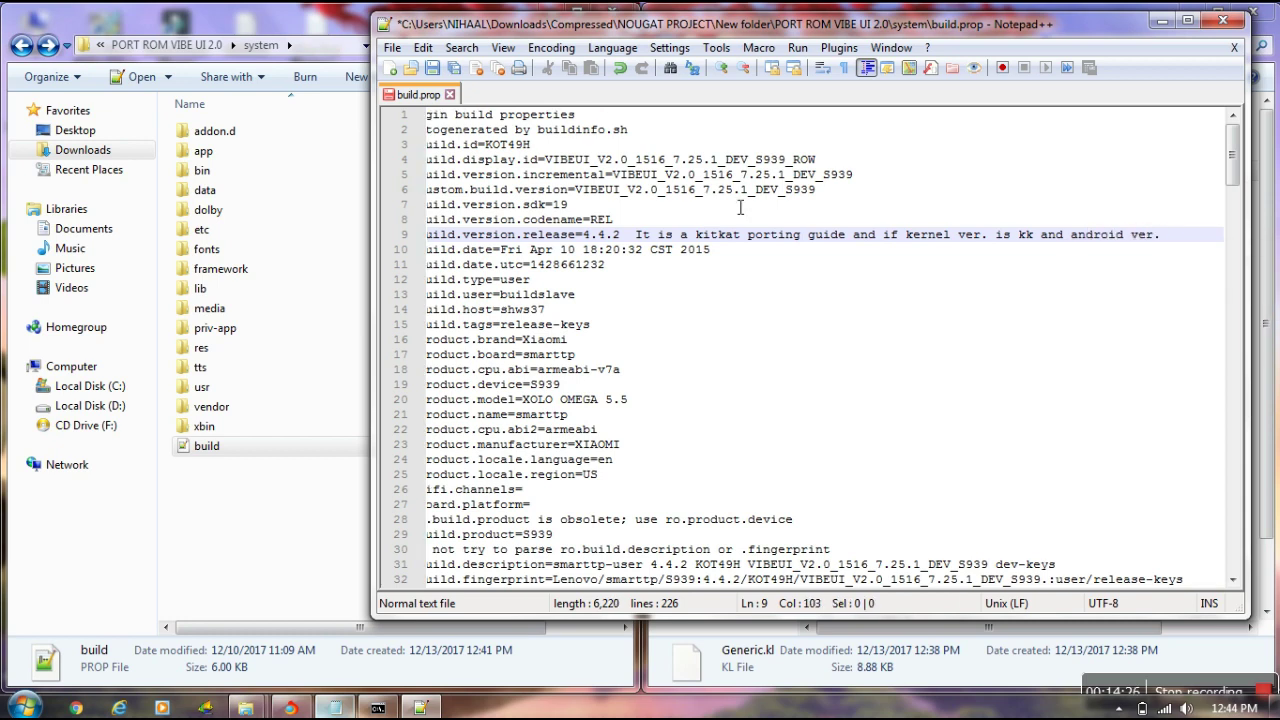
type(" 5.c")
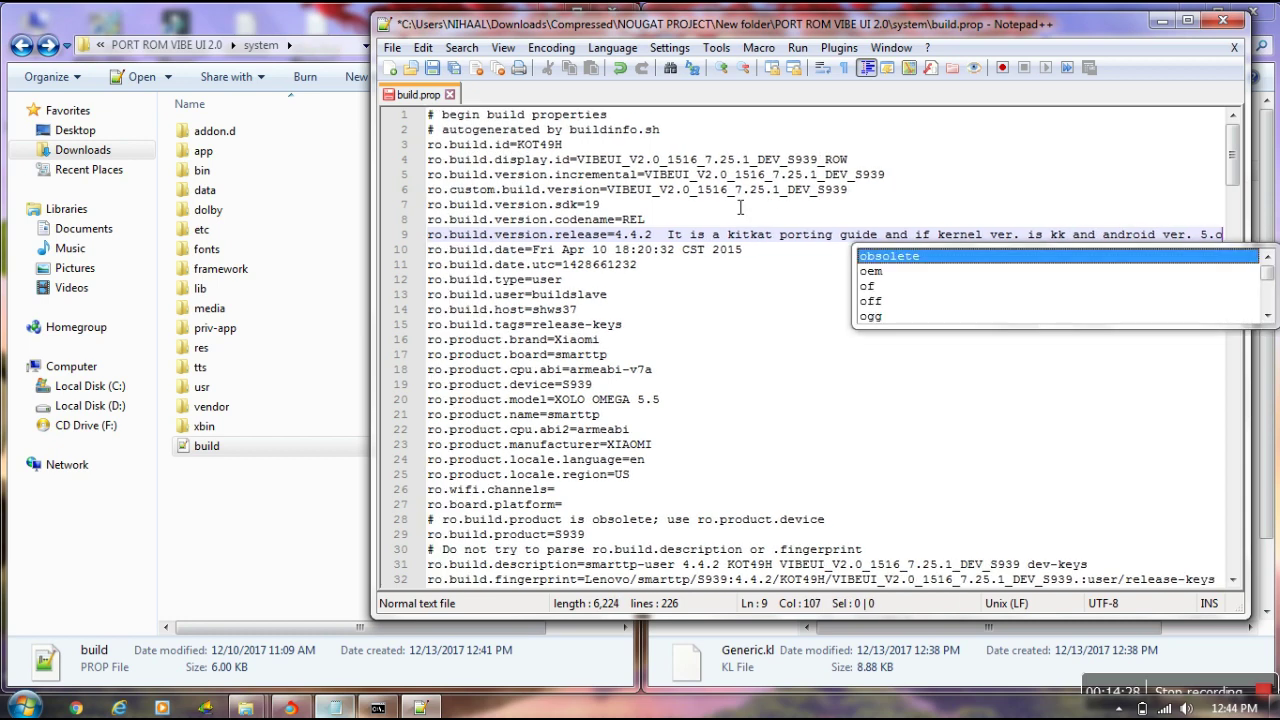
type(" s")
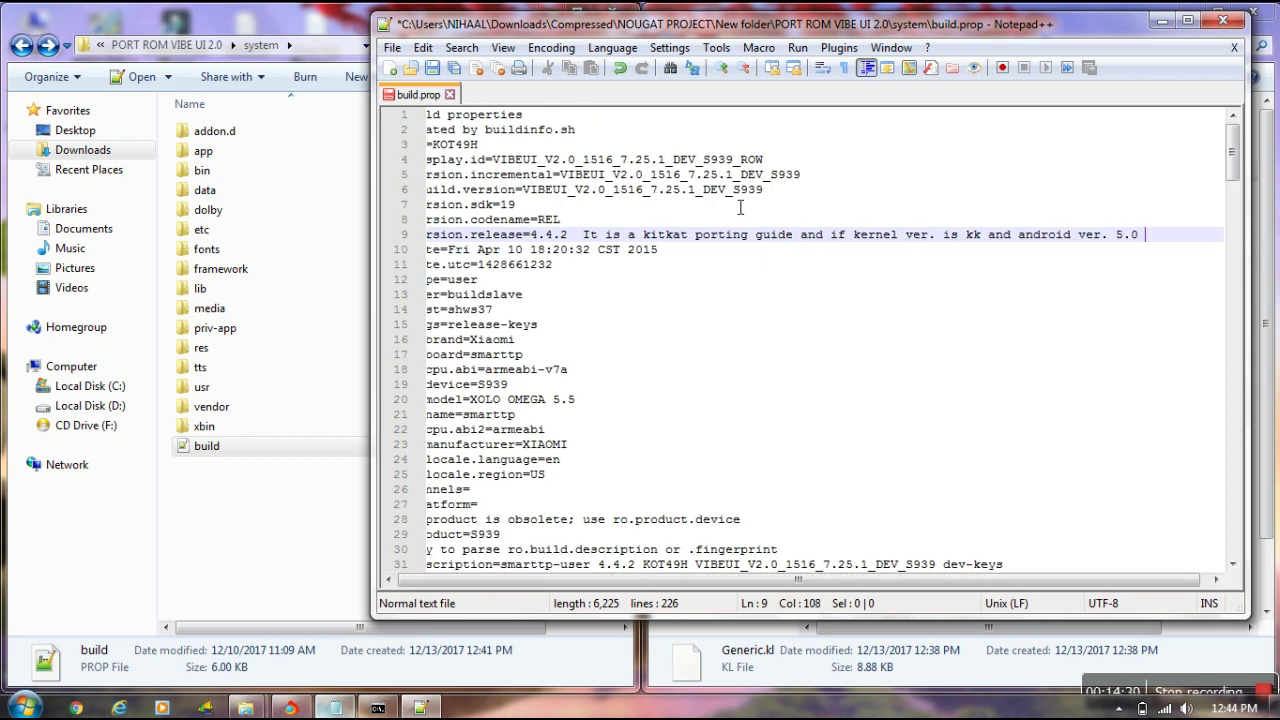
type("ame step are do okk friends")
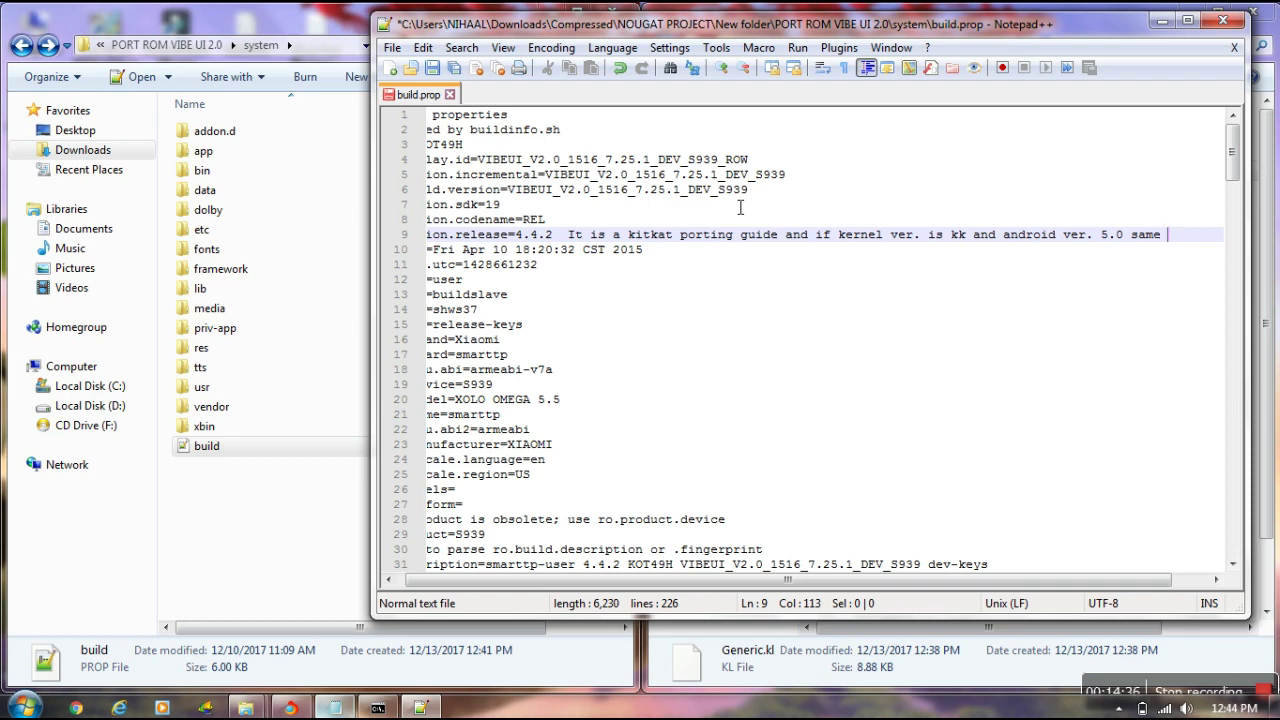
type("e step")
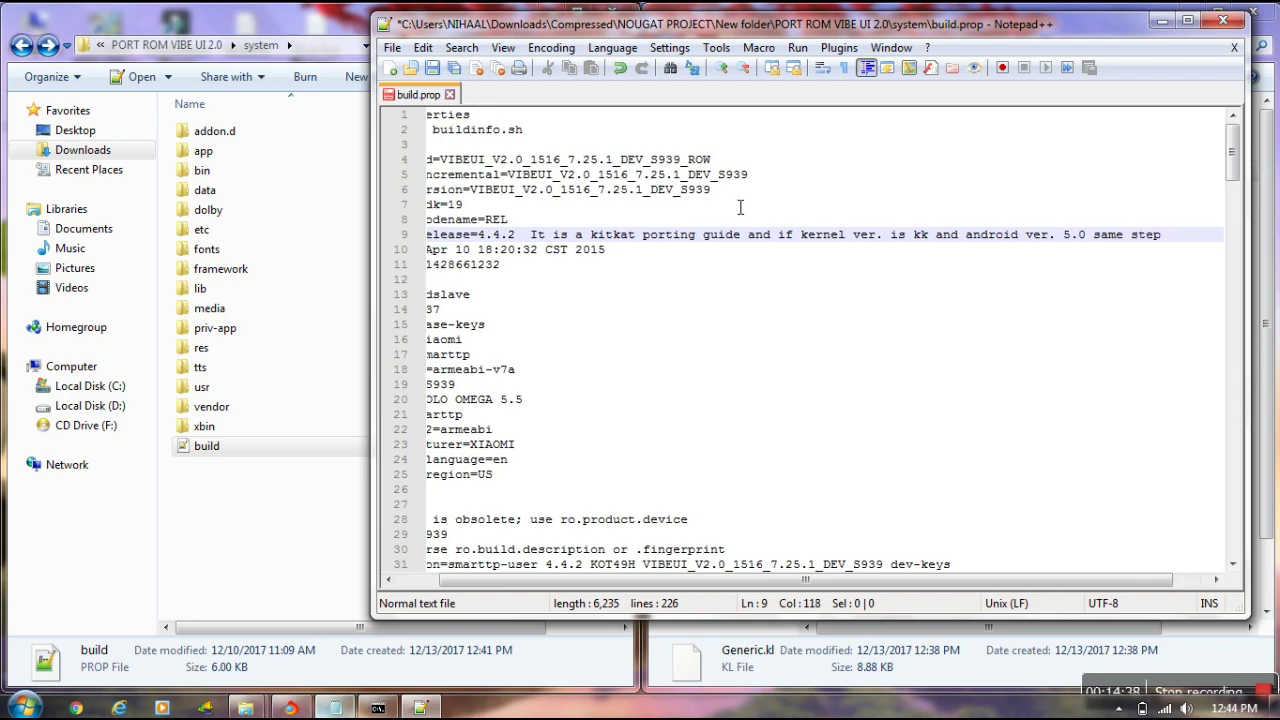
type(" are ")
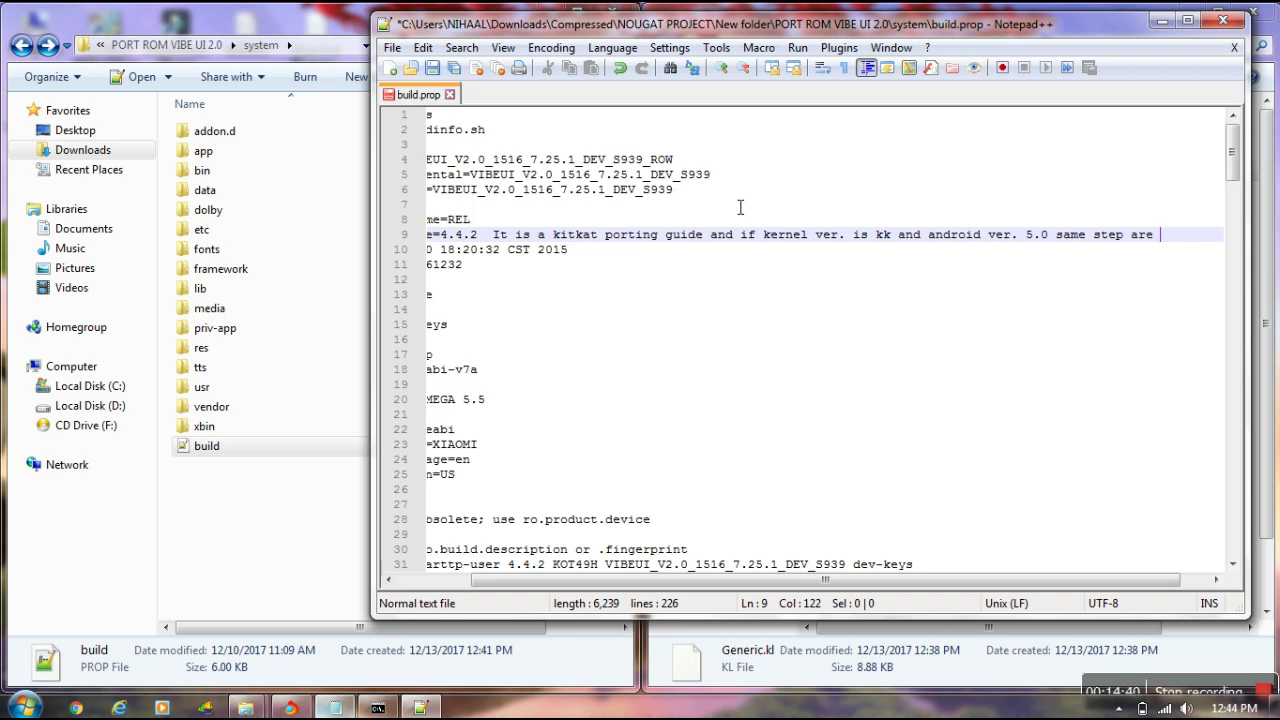
type("do okk")
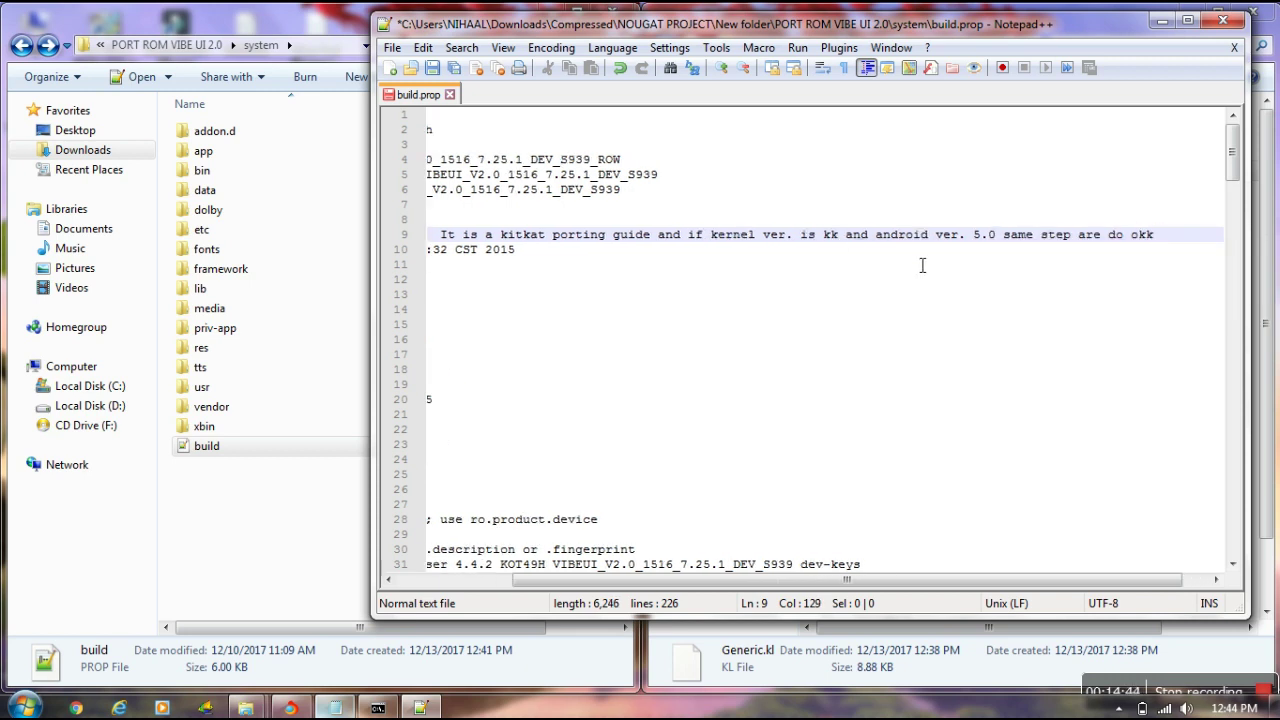
type(" friends")
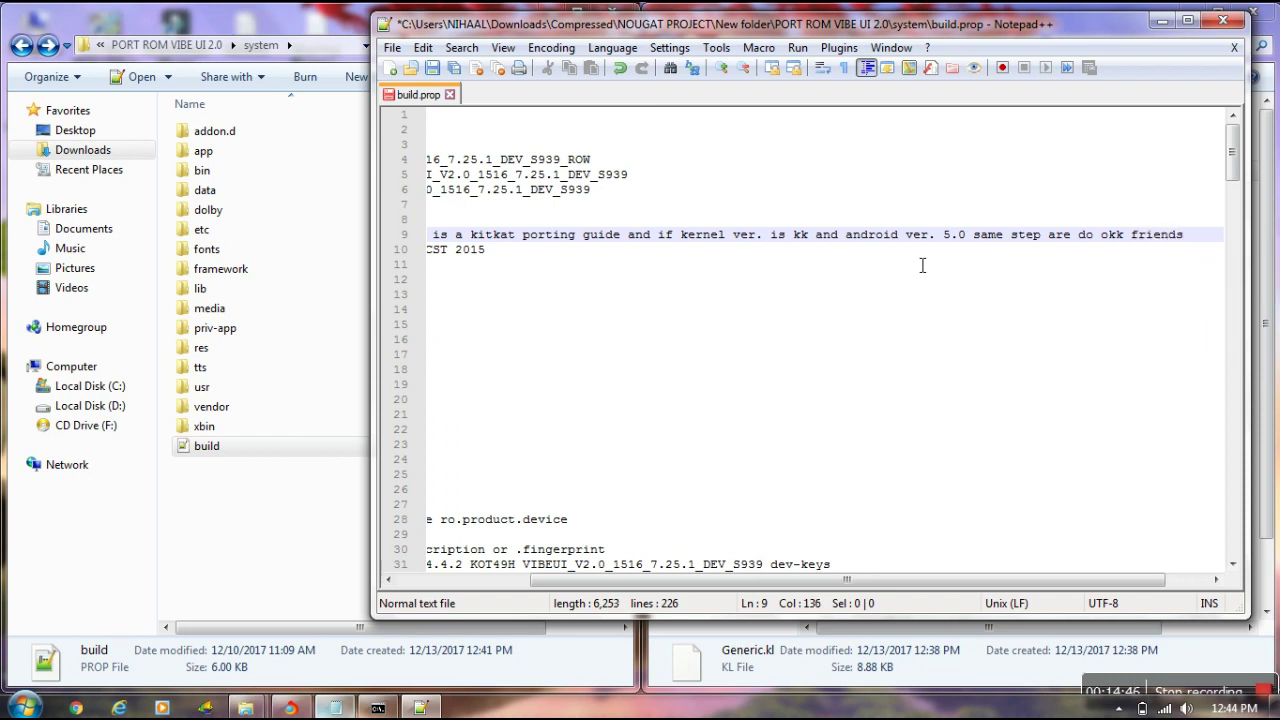
- Delete the whole note after 4.4.2 on the ro.build.version.release line and return to the start of the lines
left_click_drag(1176, 238, 457, 245)
key("BackSpace")
key("BackSpace")
key("BackSpace")
key("BackSpace")
key("BackSpace")
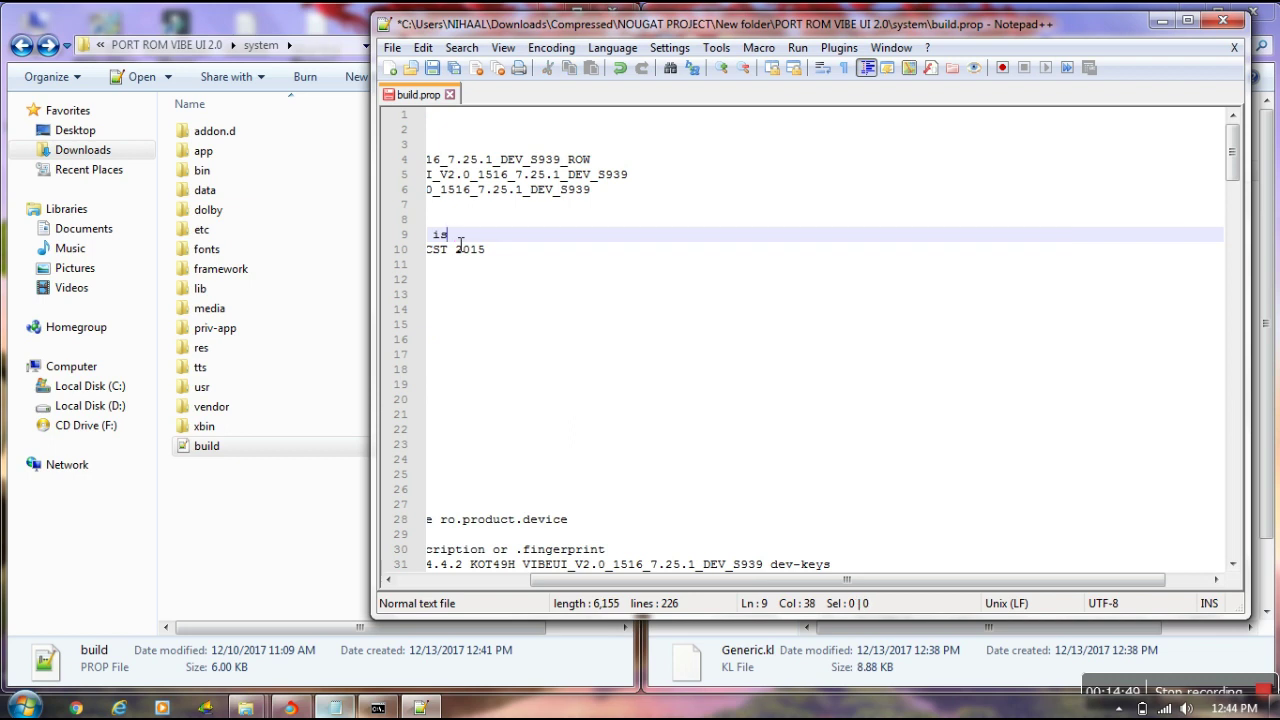
key("BackSpace")
key("BackSpace")
key("BackSpace")
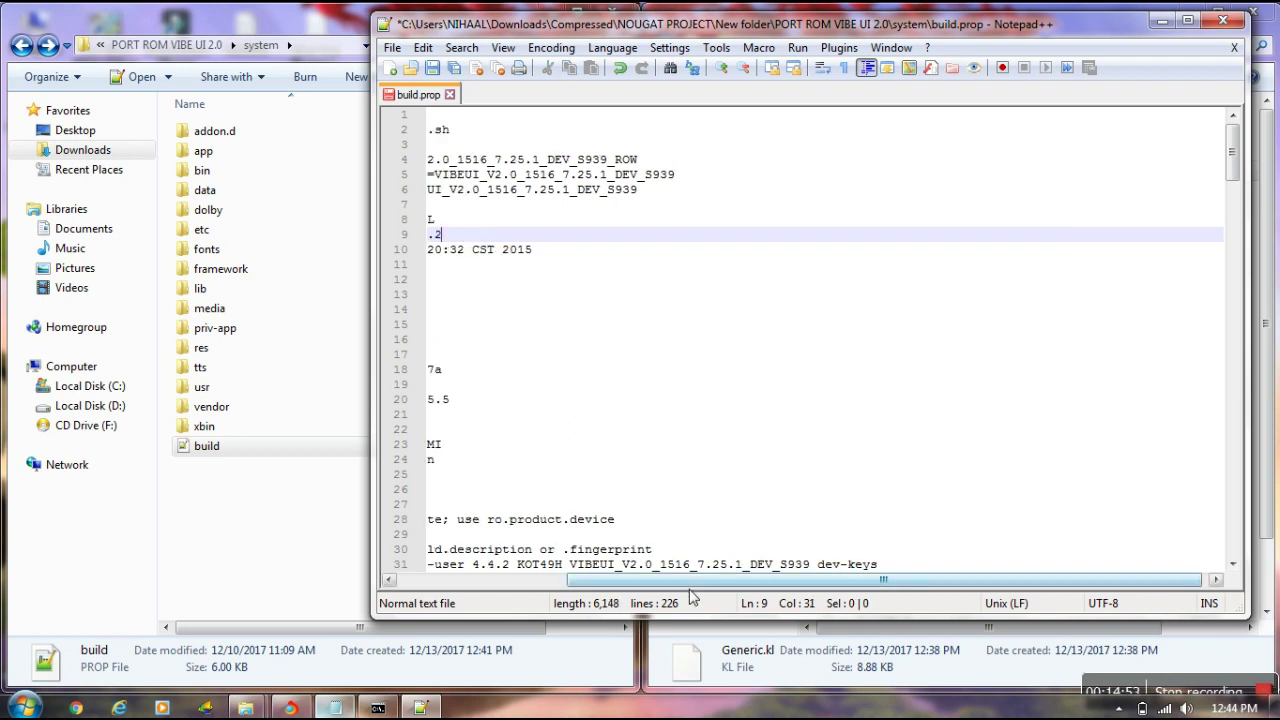
left_click_drag(689, 581, 500, 583)
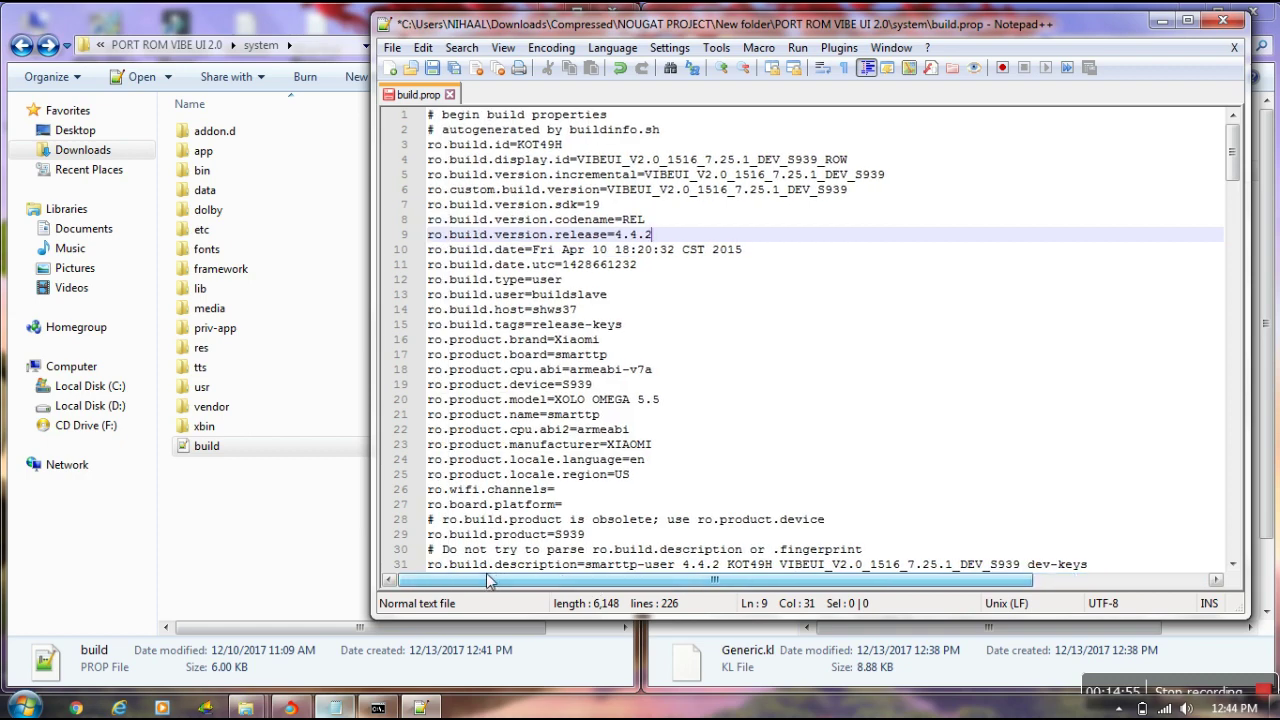
- Search build.prop for "lcd" and highlight the ro.sf.lcd_density line
key("ctrl+f")
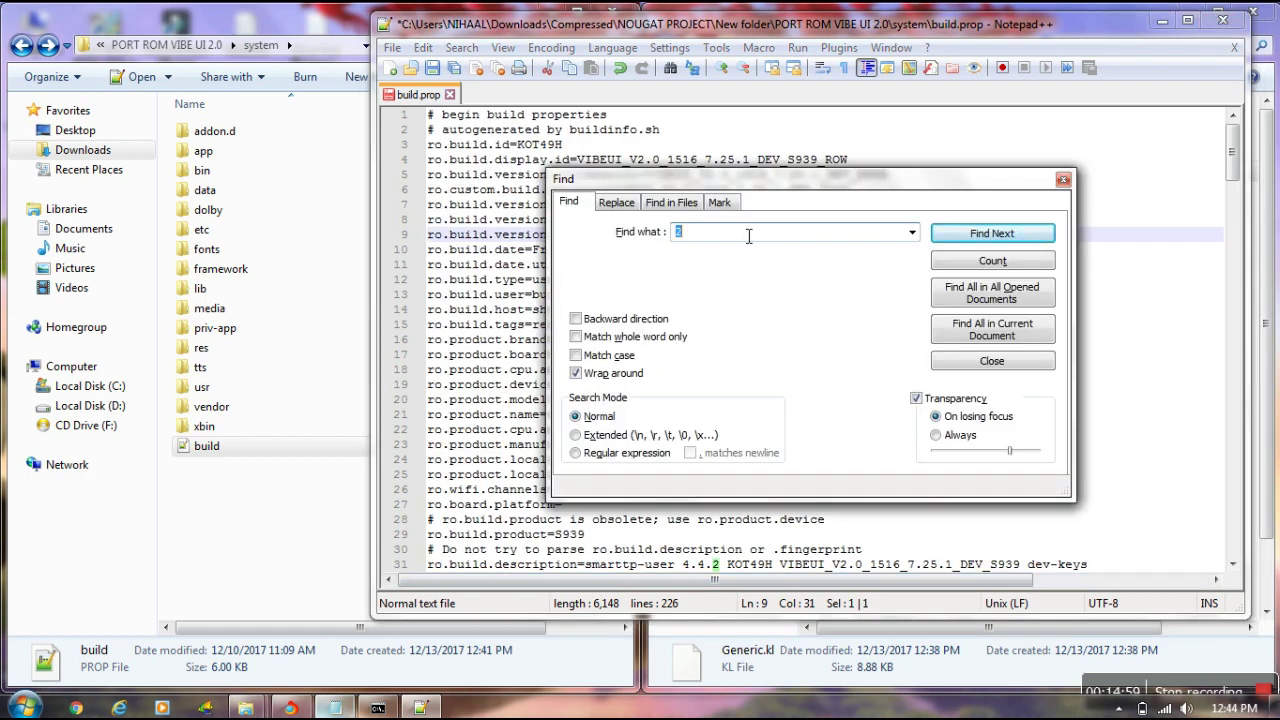
type("lcd")
key("Return")
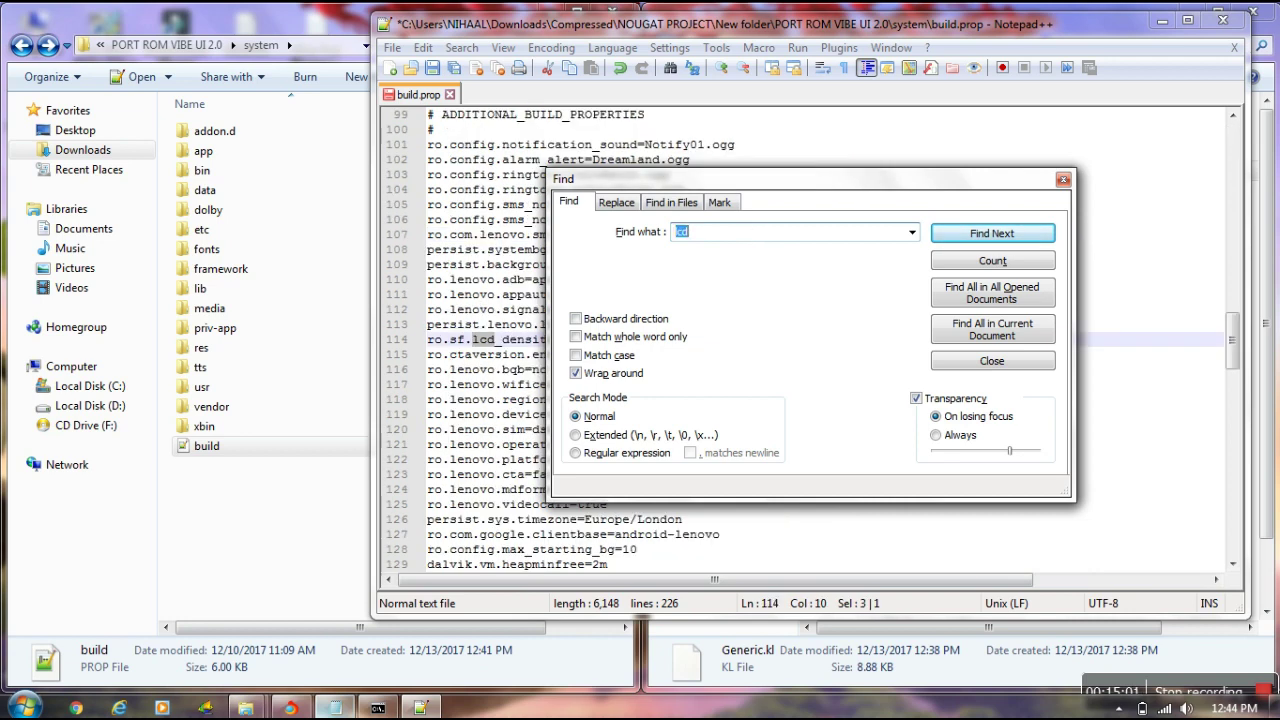
left_click(1063, 179)
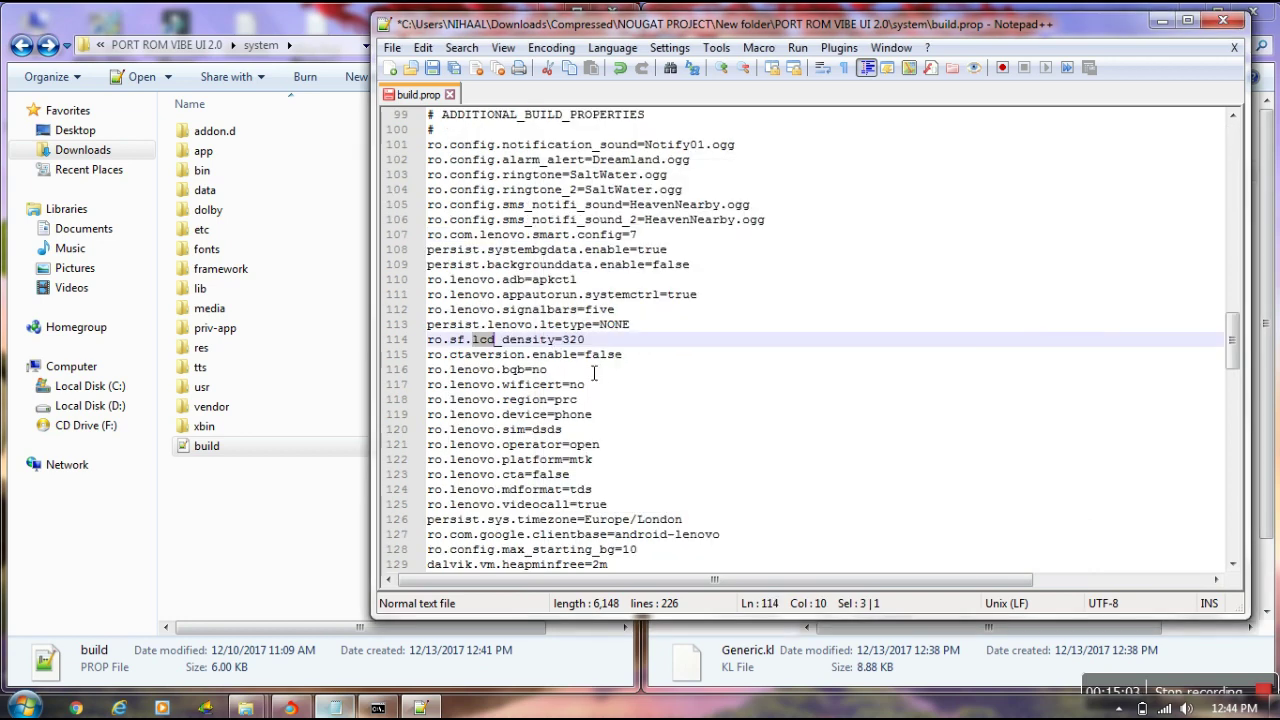
left_click_drag(587, 340, 431, 351)
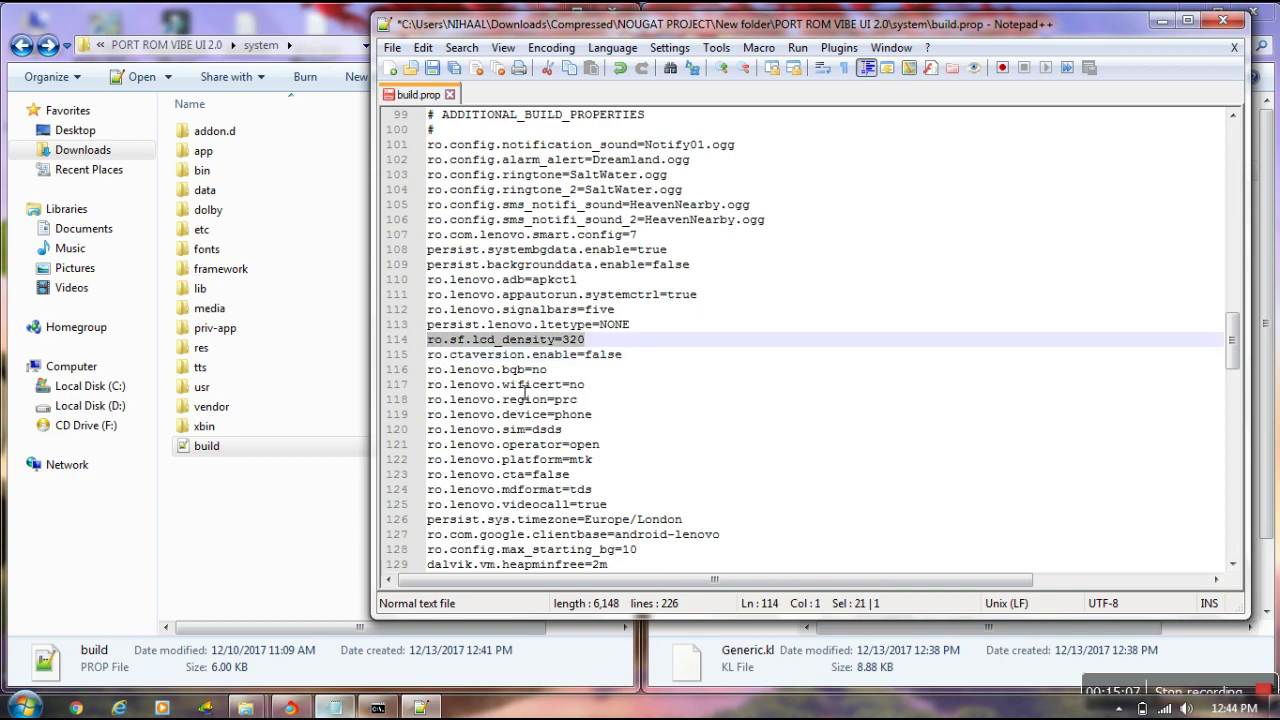
- Append the note "for xolo omega 5.5 density is 320 check your also by CPUZ app ok gyuzz" to the ro.sf.lcd_density line
left_click(628, 347)
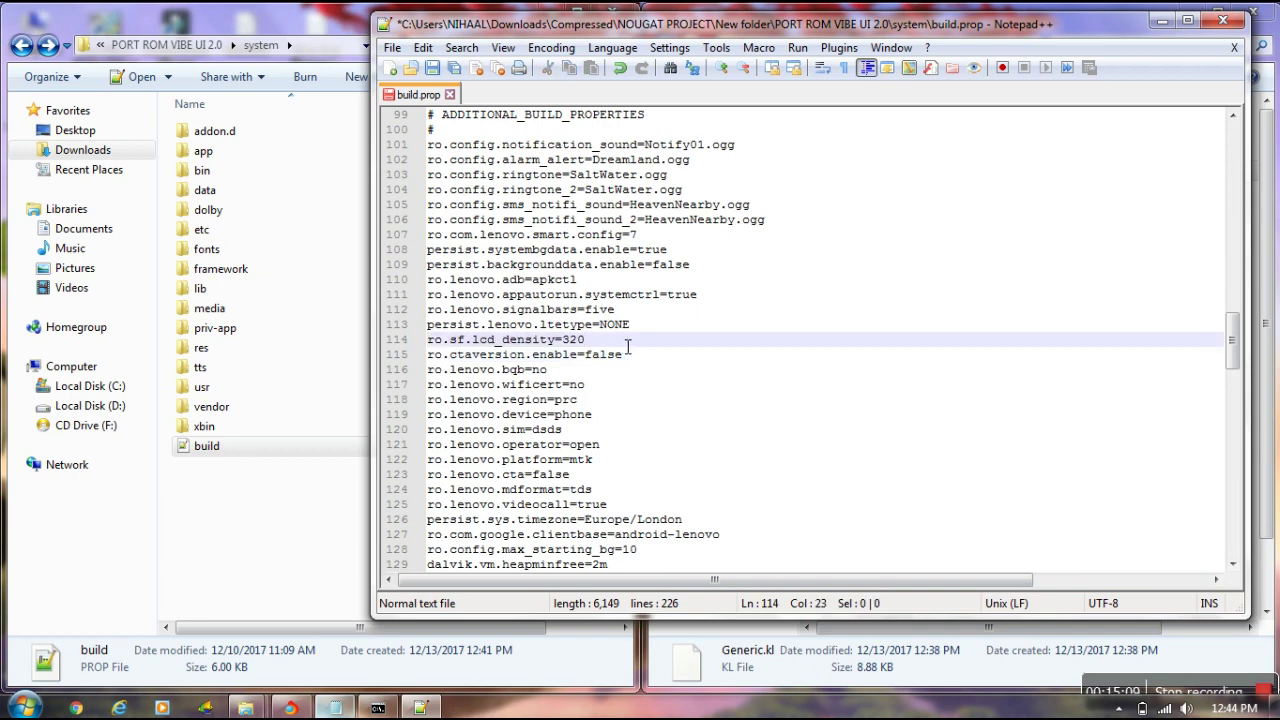
type("S")
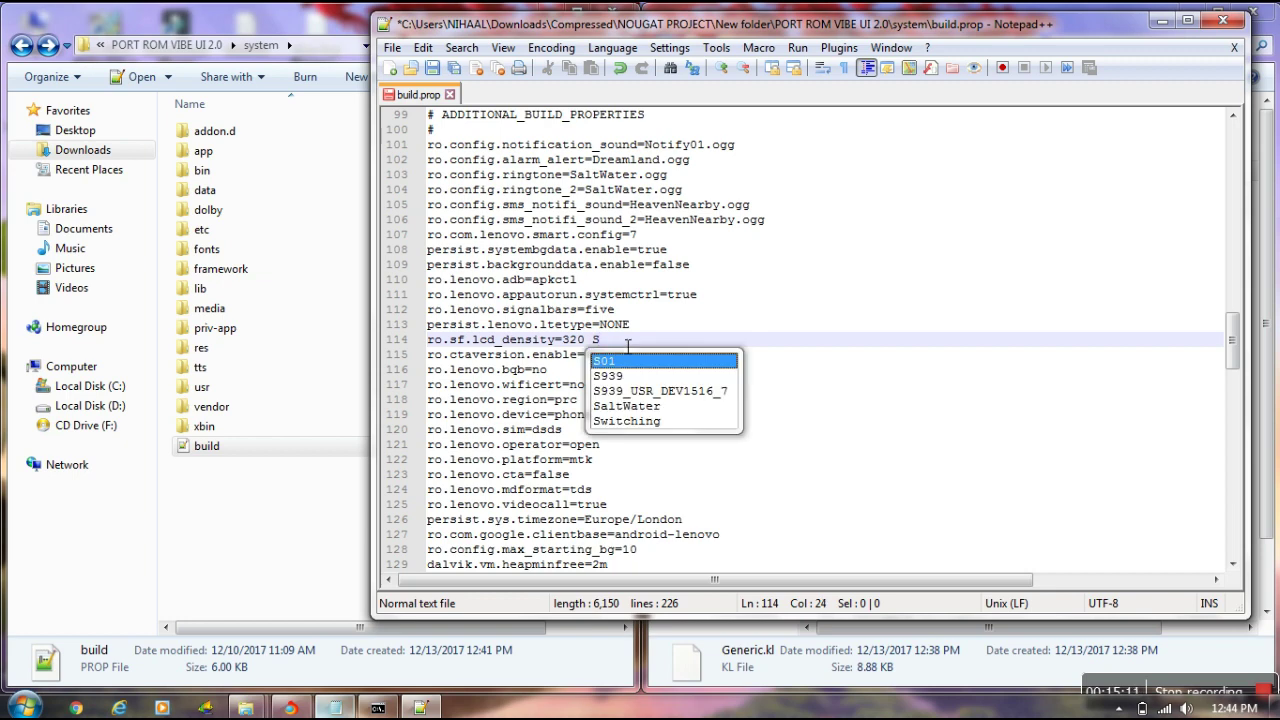
key("BackSpace")
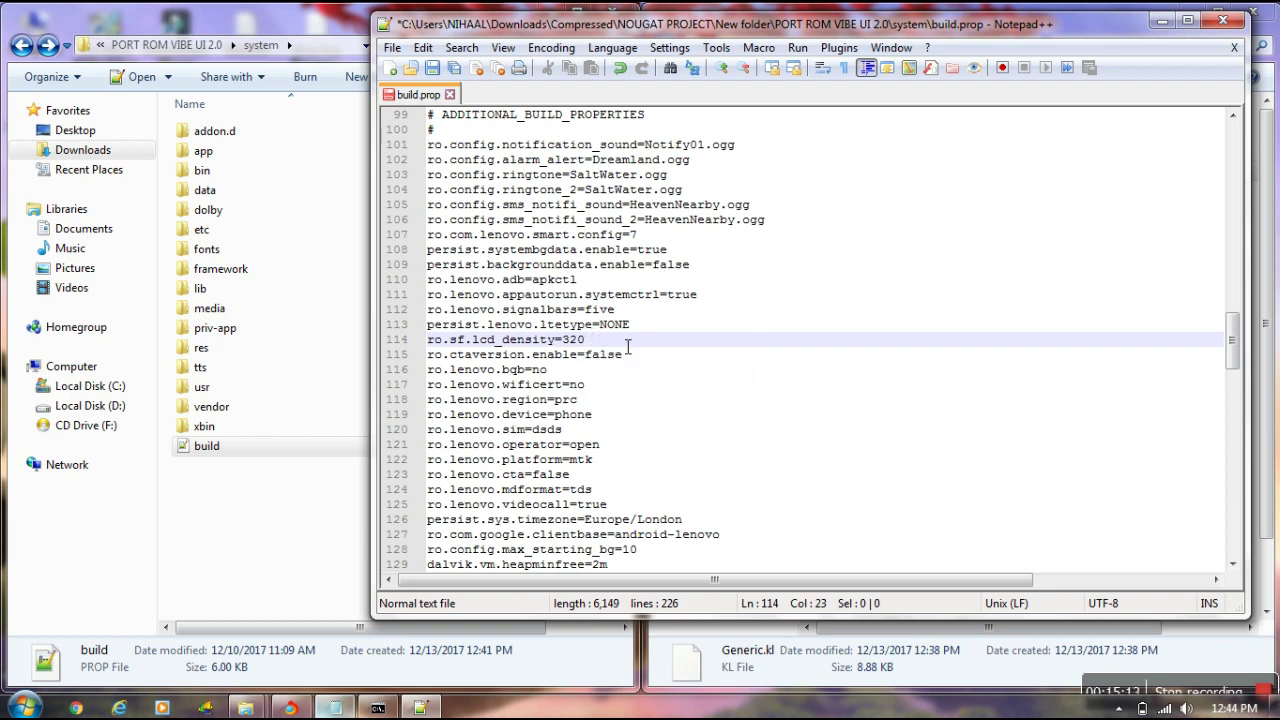
type("fo")
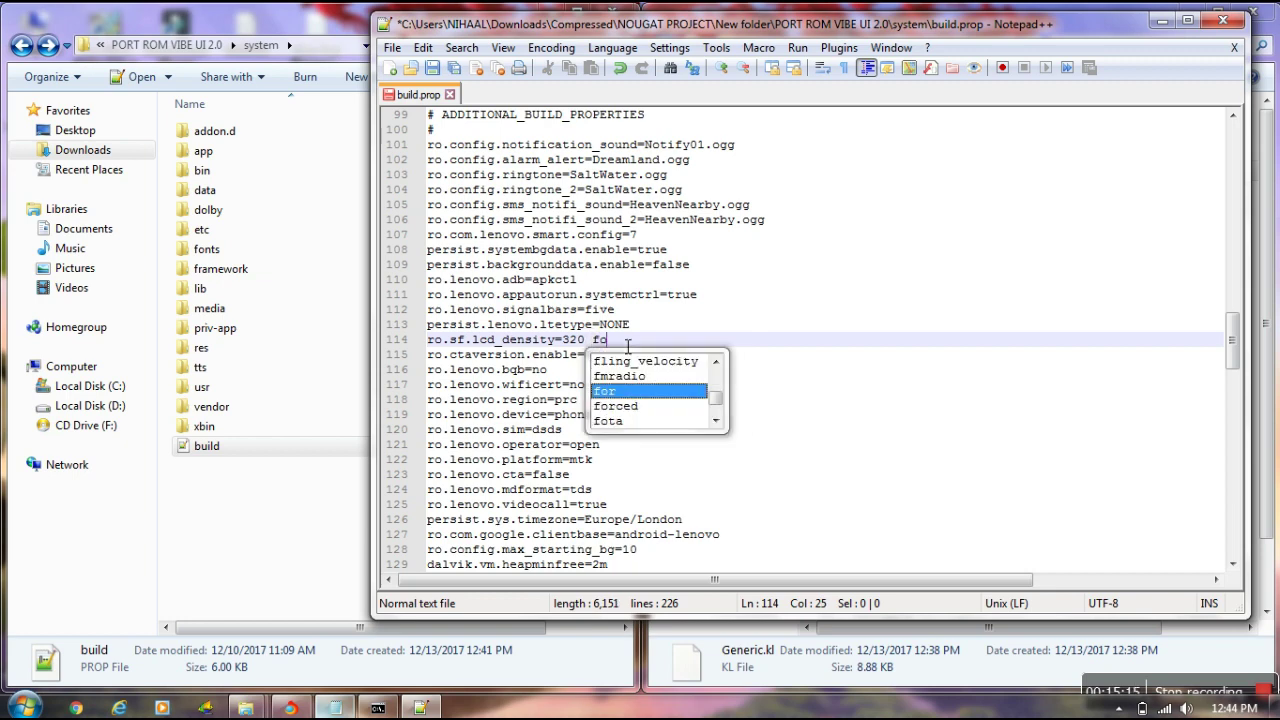
type("r xol")
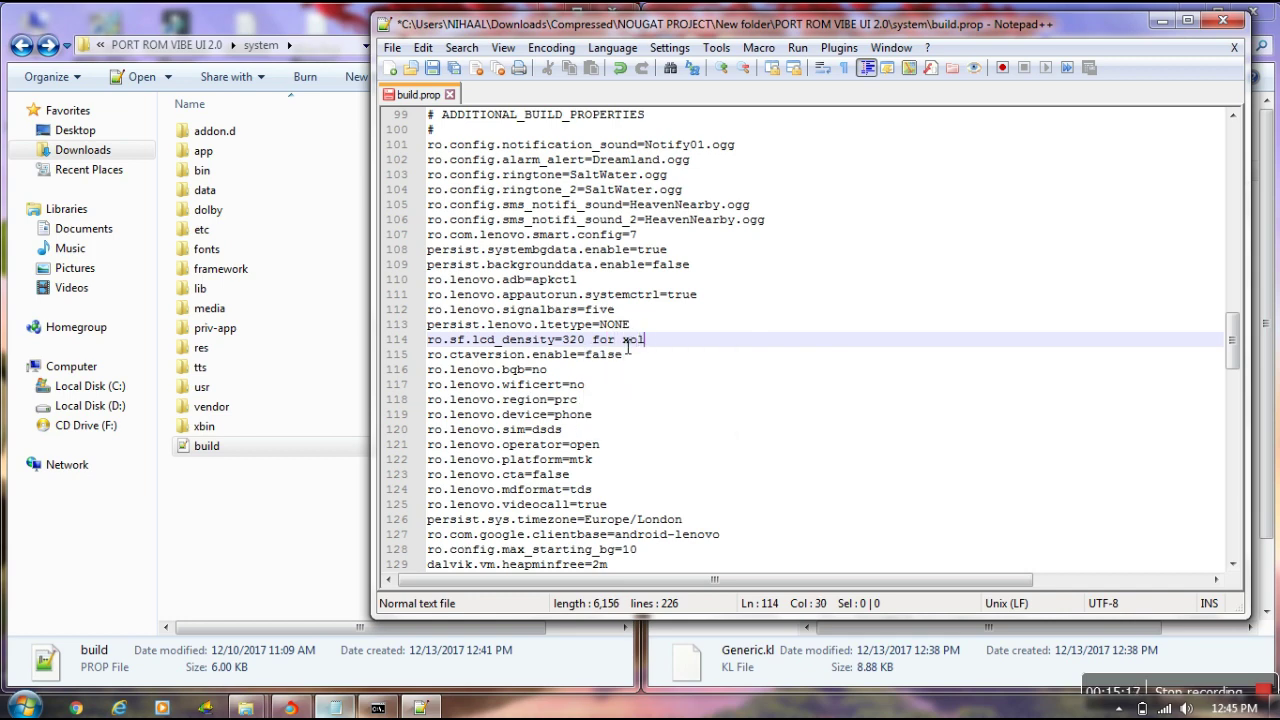
type("o")
type(" o")
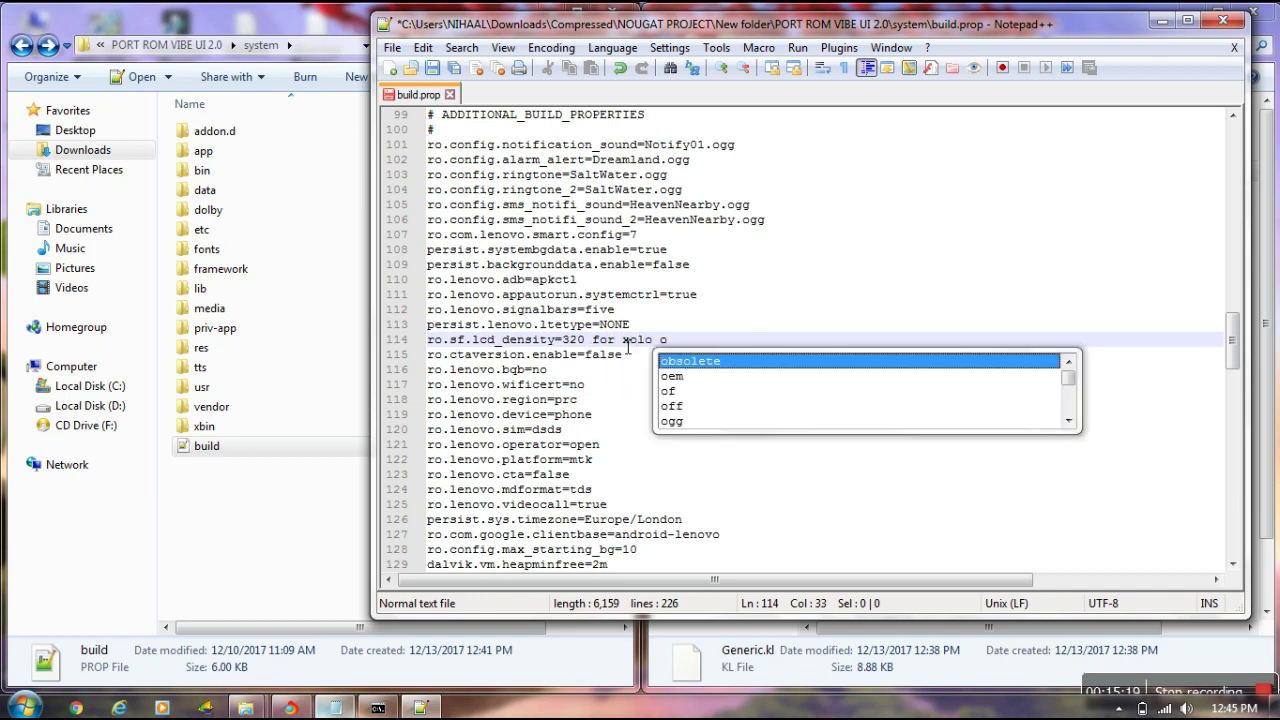
type("mega 5.5 d")
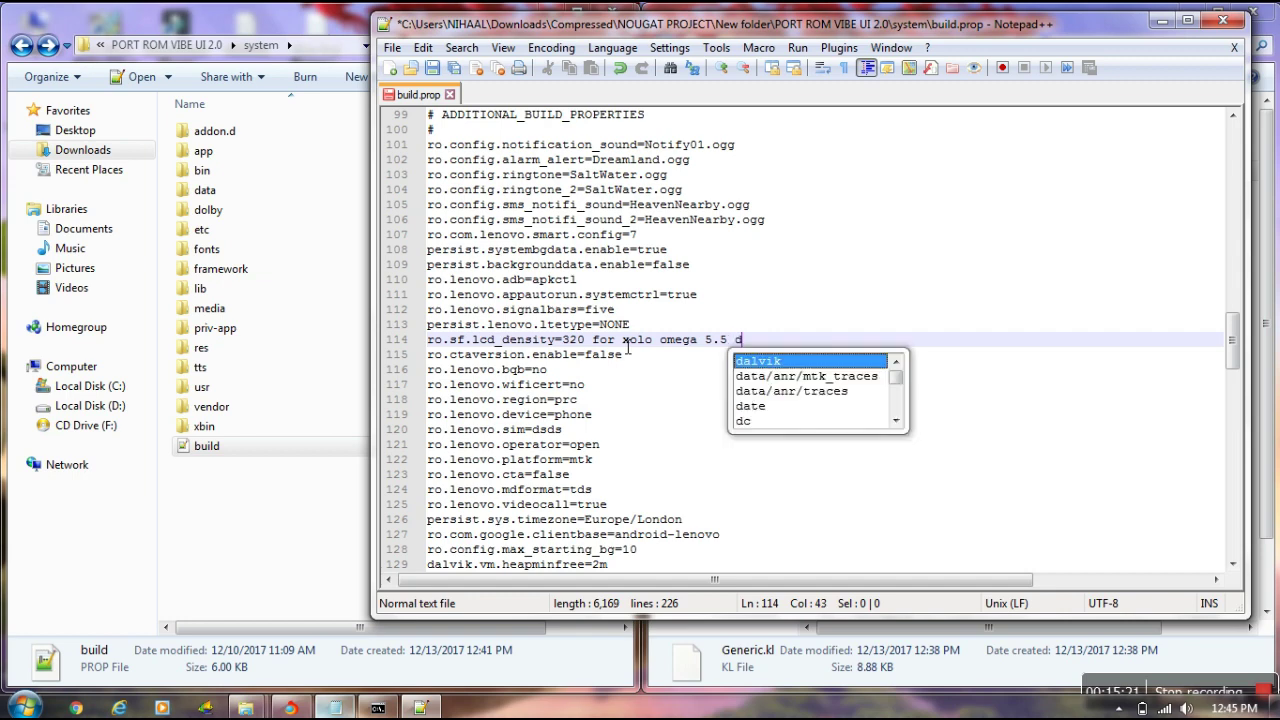
type("ensity is ")
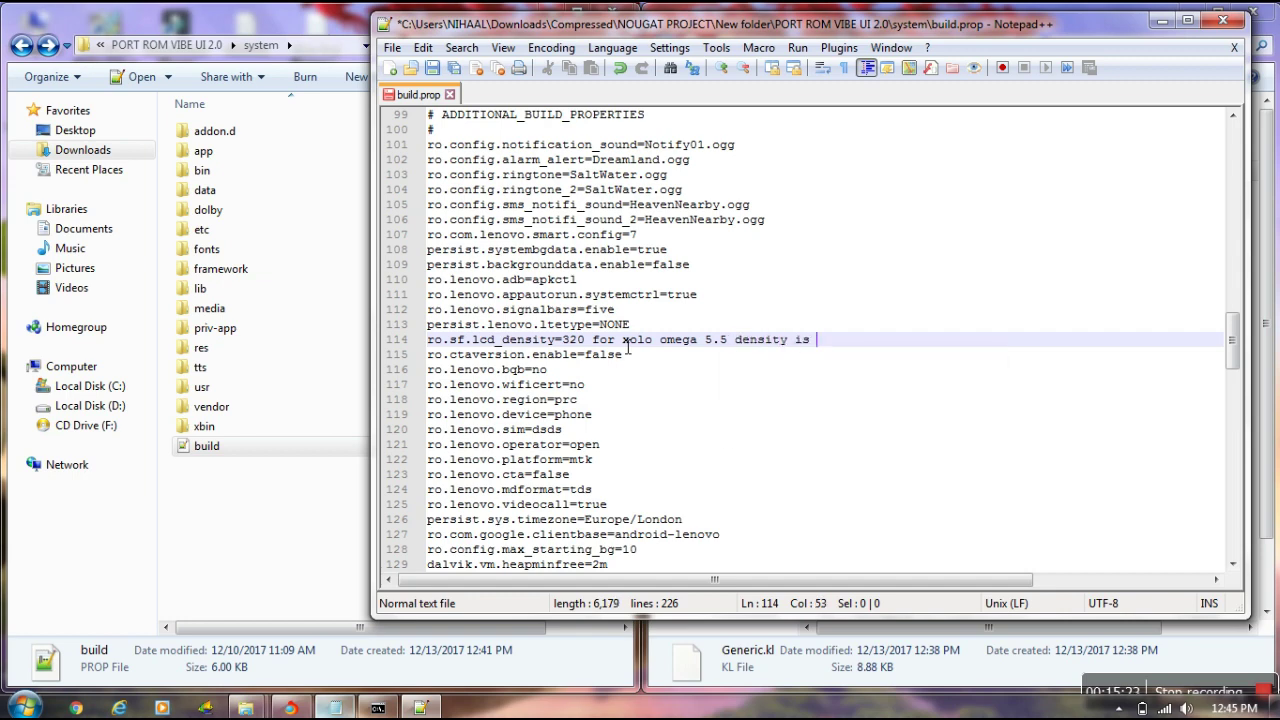
type("329")
type(" che")
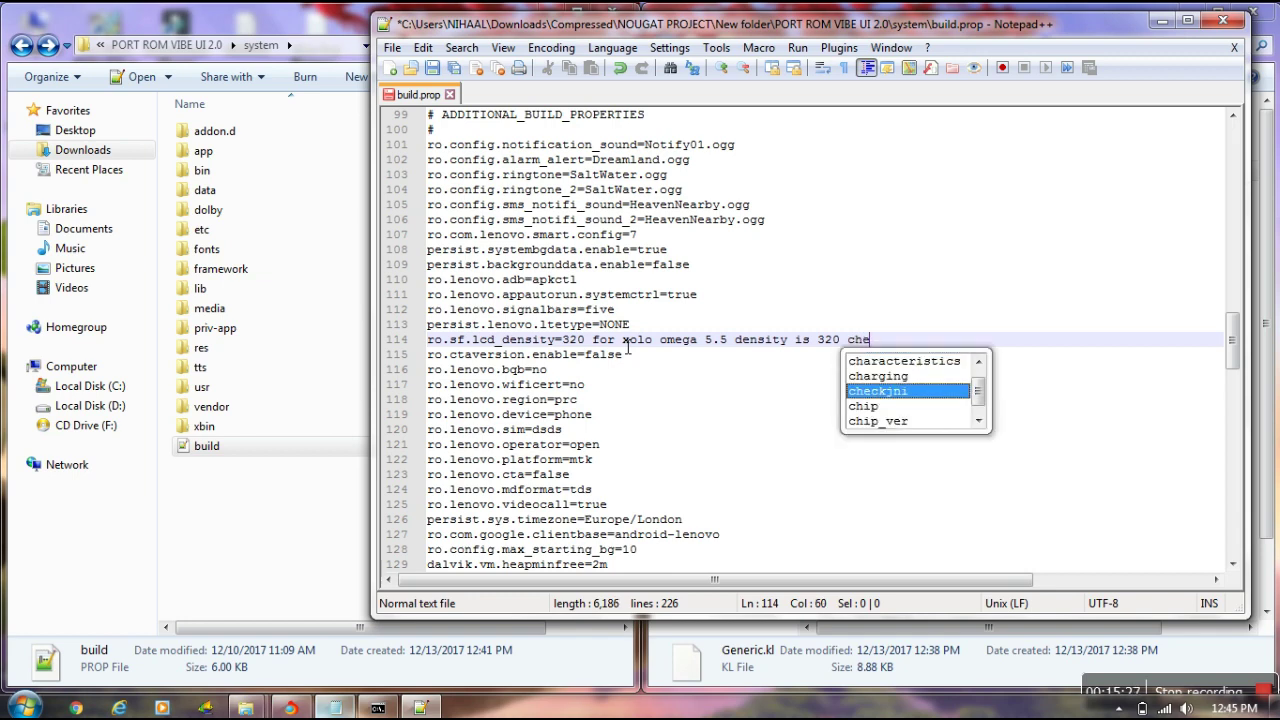
type("ck")
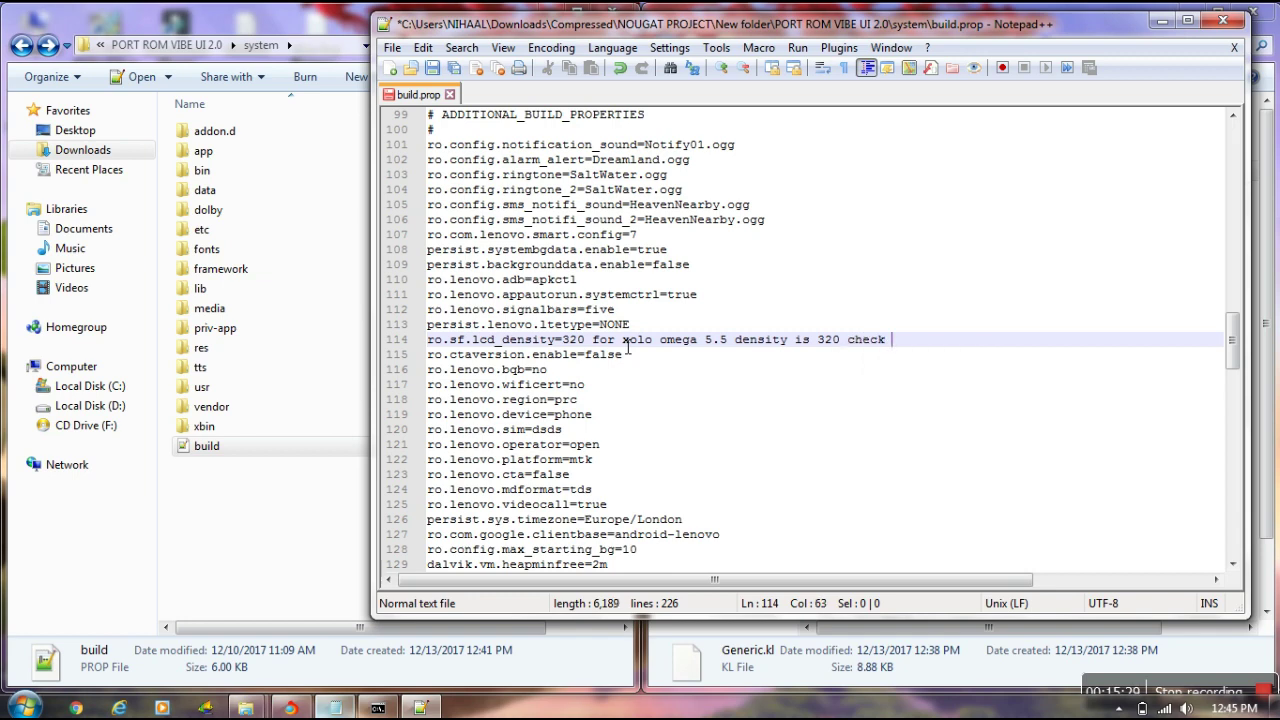
type("your also ")
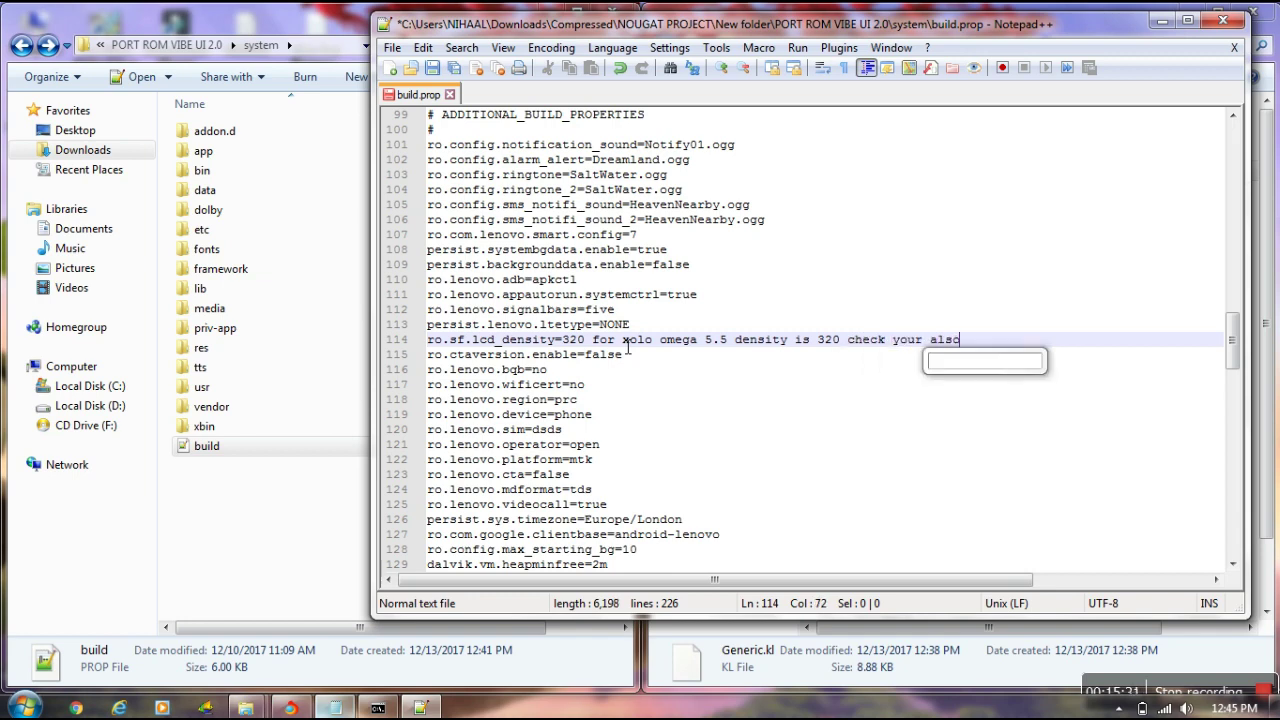
type("by C")
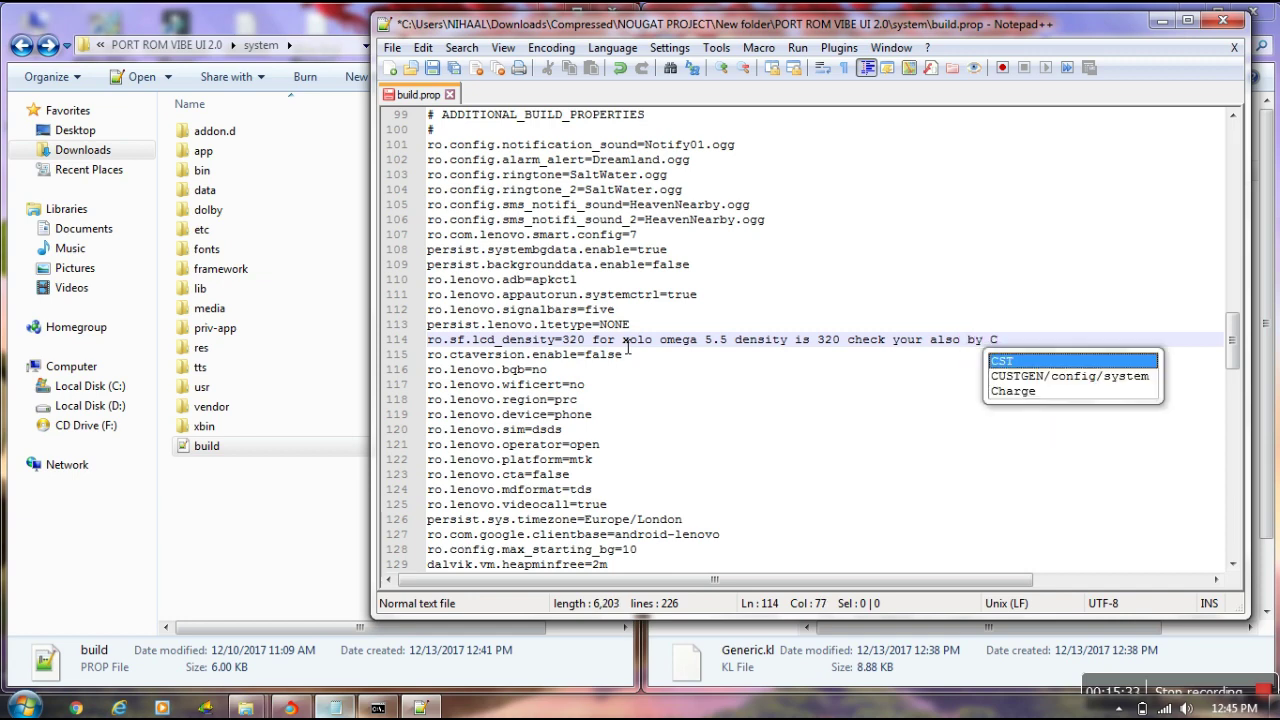
type("PUZ appl")
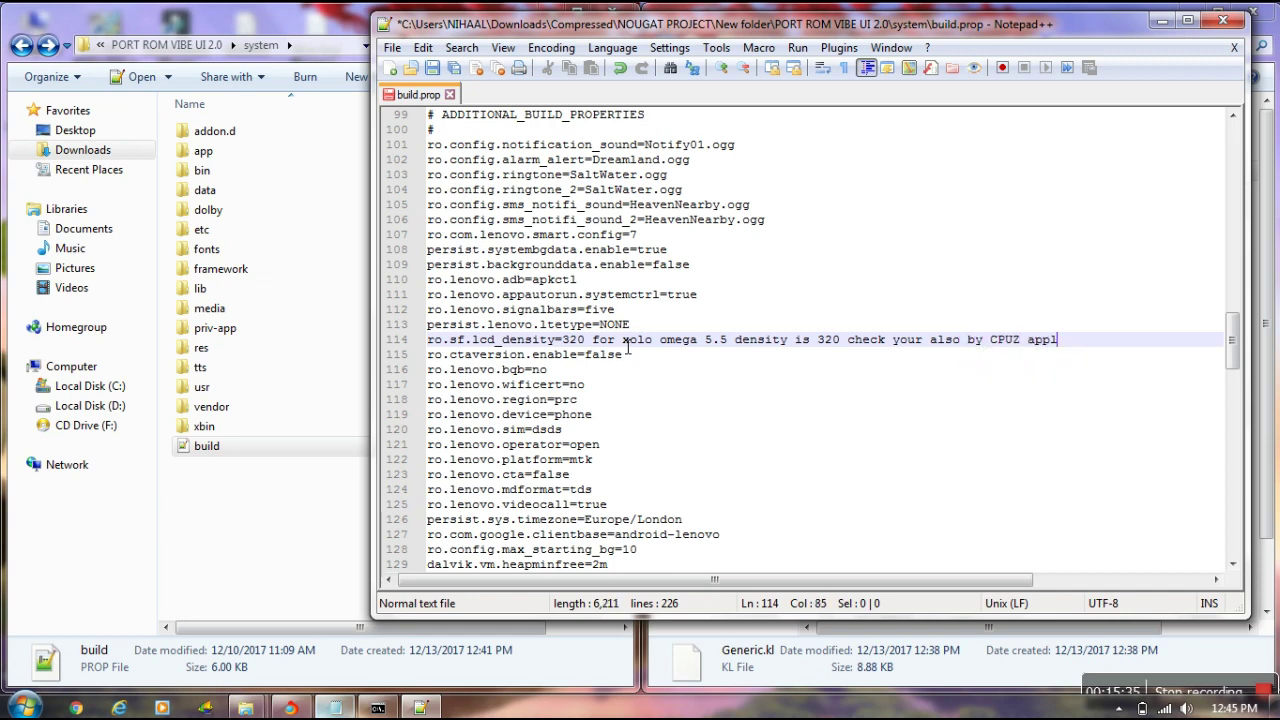
type(" ok ")
type("guzz")
type("yuzz")
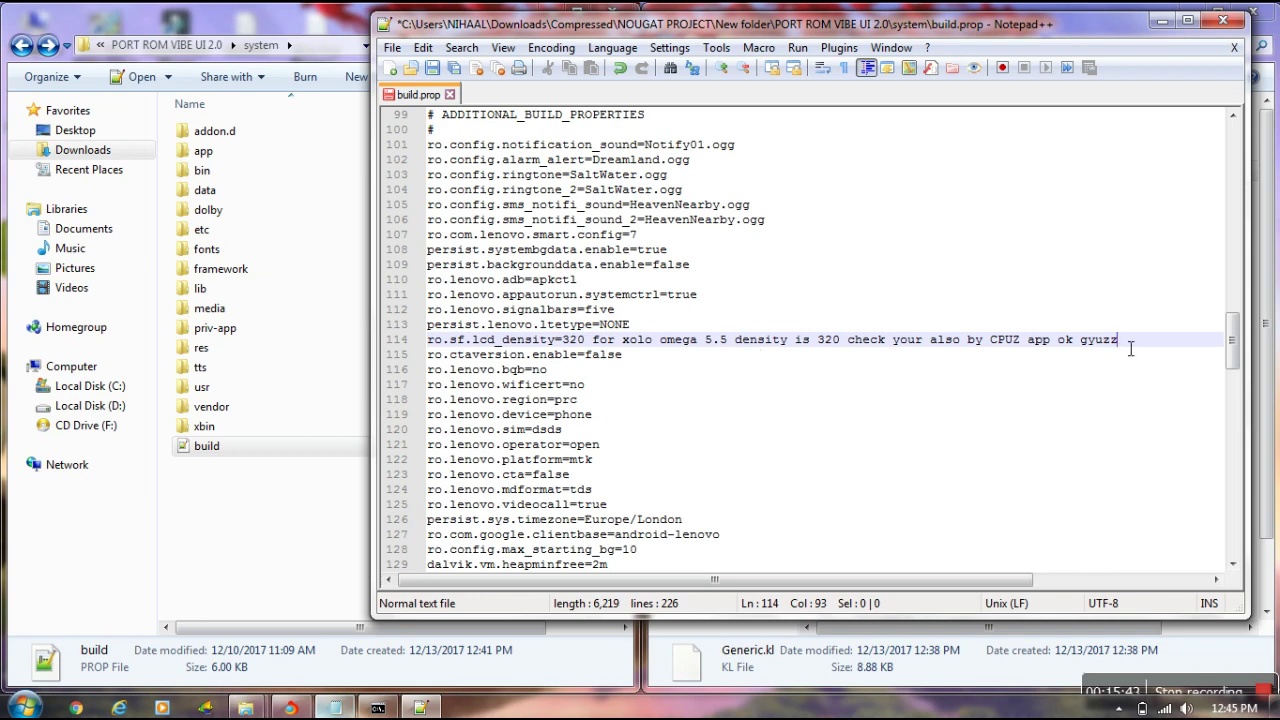
- Delete the note after 320 on the ro.sf.lcd_density line, then save and close build.prop
left_click_drag(1130, 347, 604, 349)
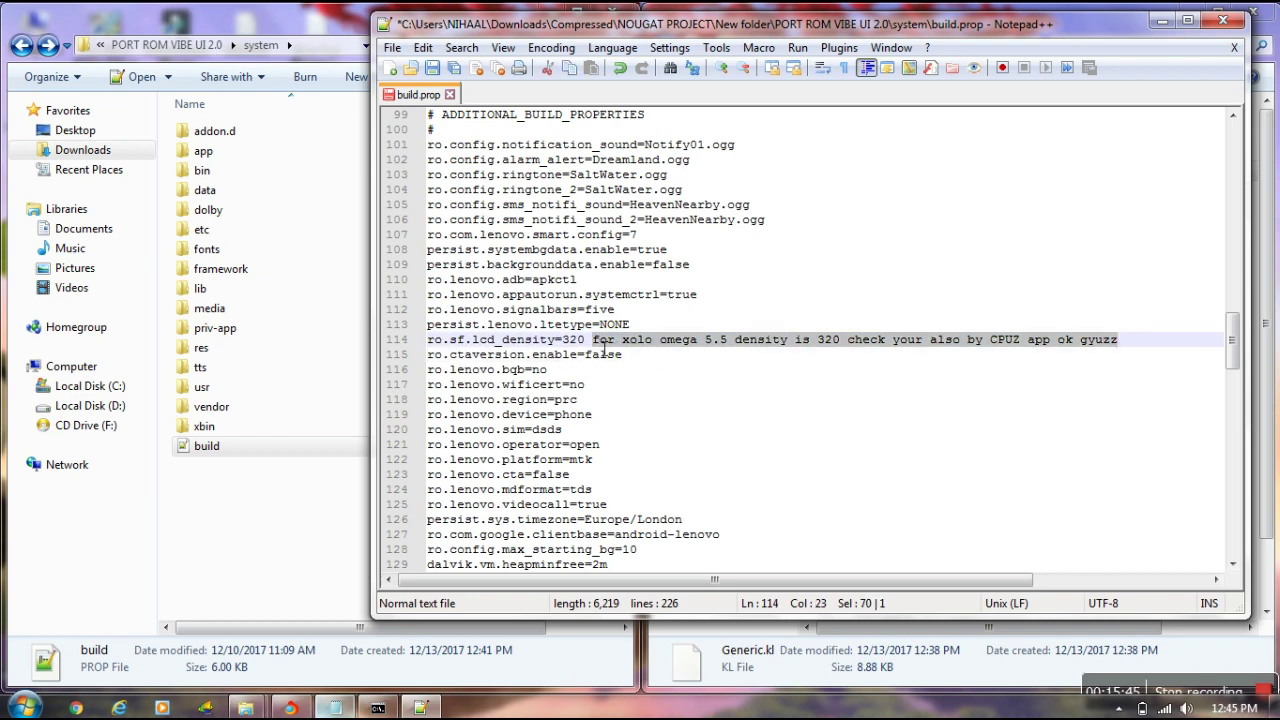
key("BackSpace")
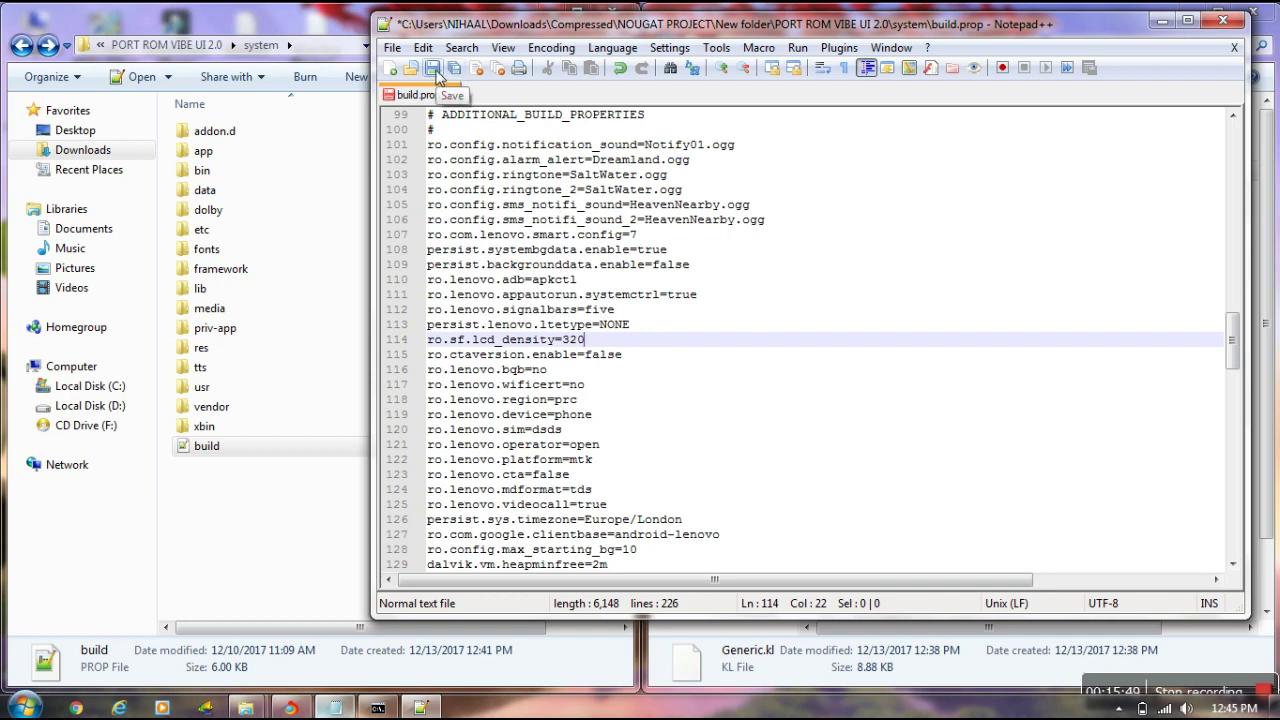
left_click(436, 75)
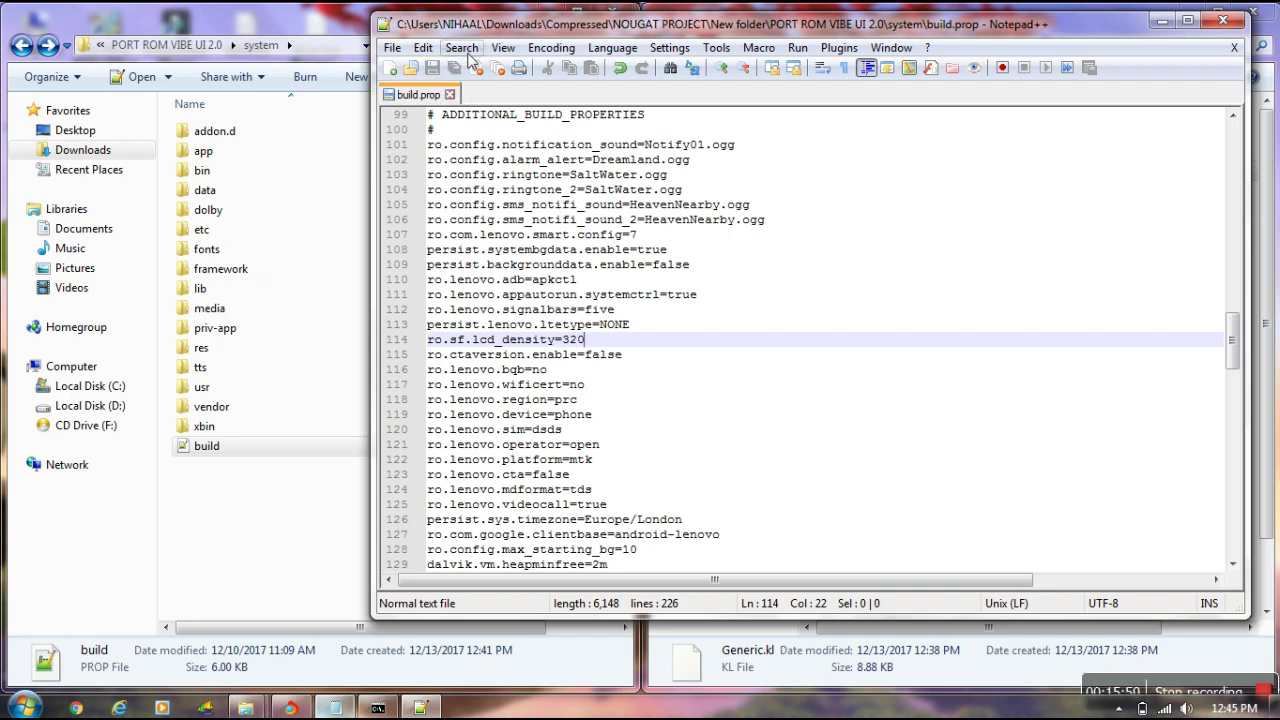
left_click(1234, 22)
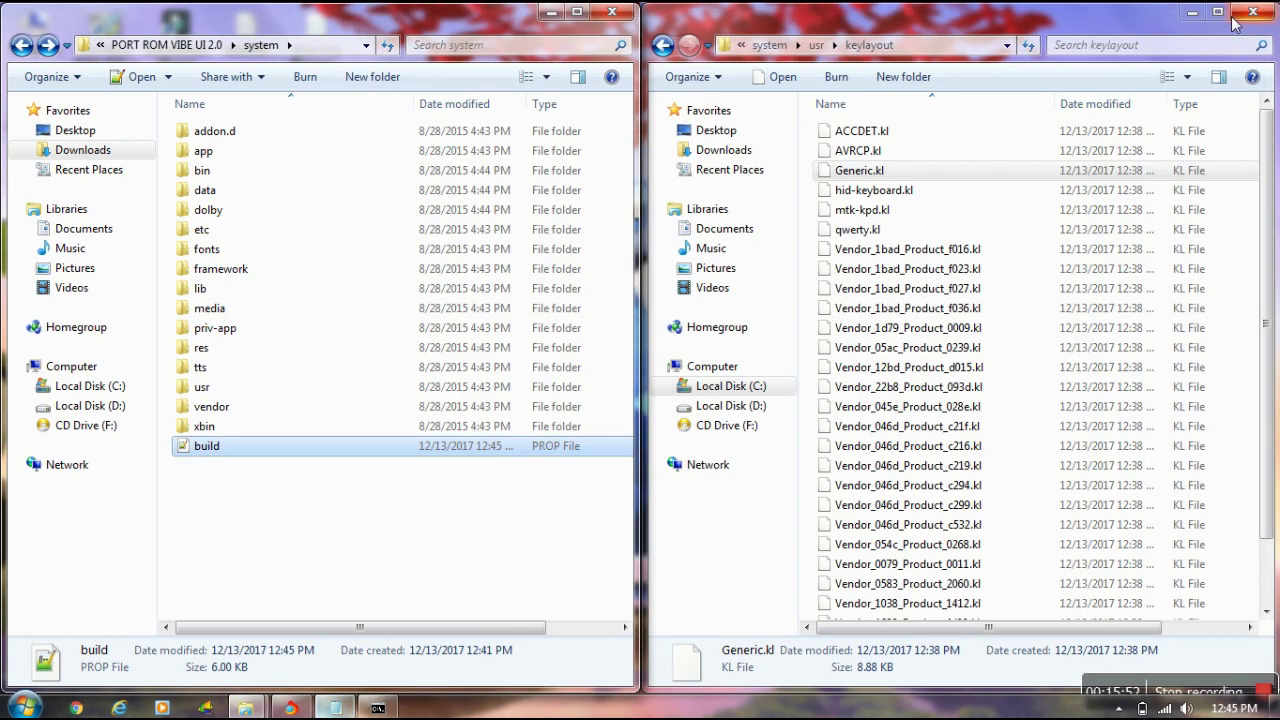
- Open updater-script from META-INF\com\google\android in the PORT ROM VIBE UI 2.0 folder for editing in Notepad++
left_click(22, 45)
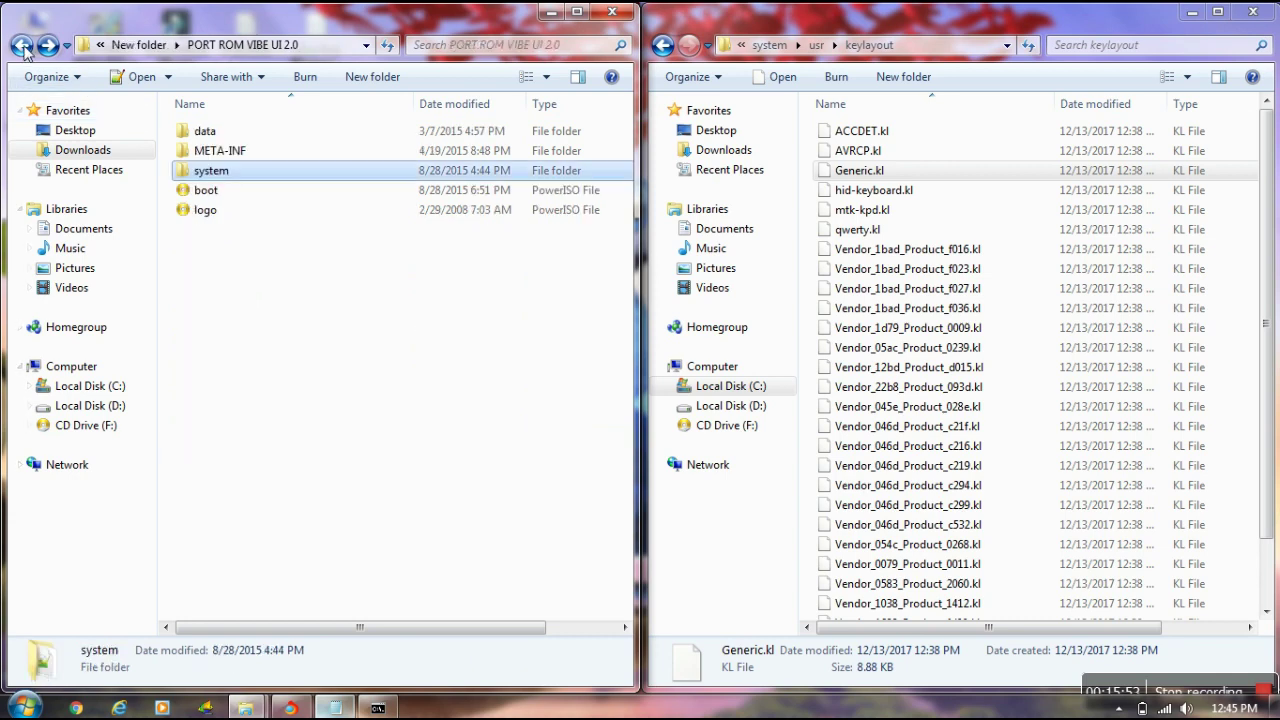
double_click(225, 152)
left_click(225, 152)
double_click(205, 131)
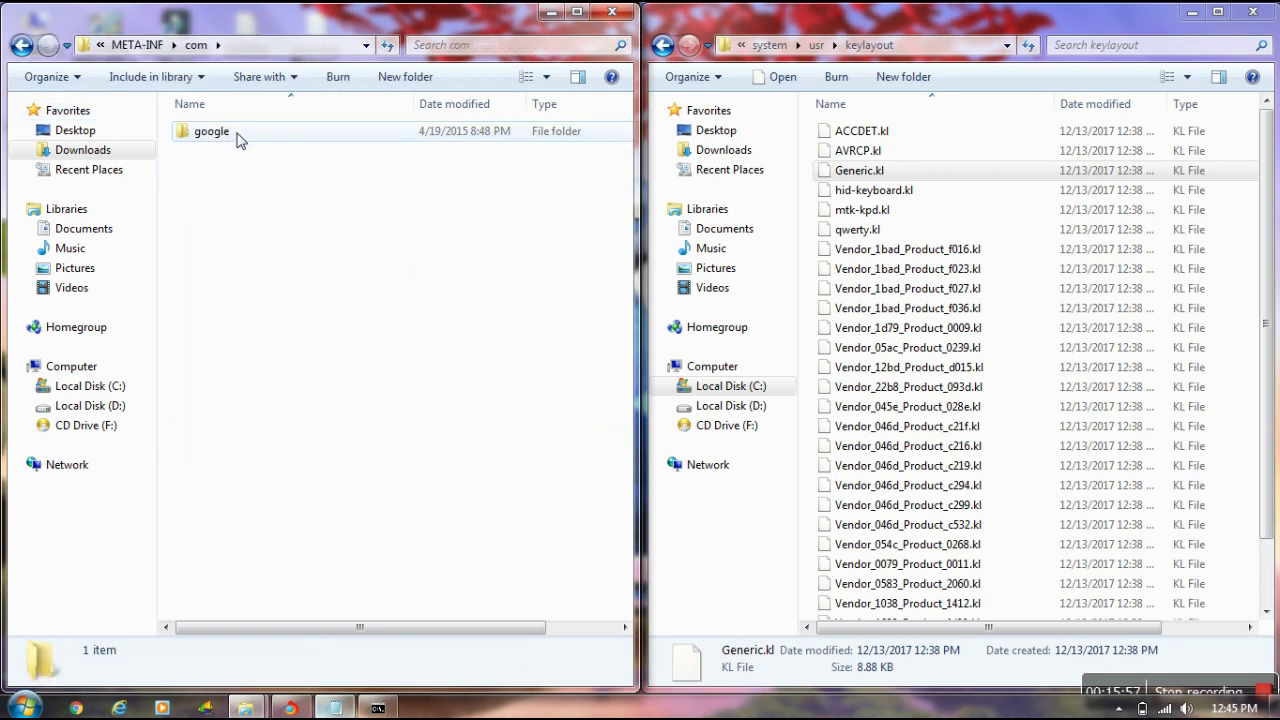
double_click(235, 137)
double_click(237, 139)
right_click(235, 151)
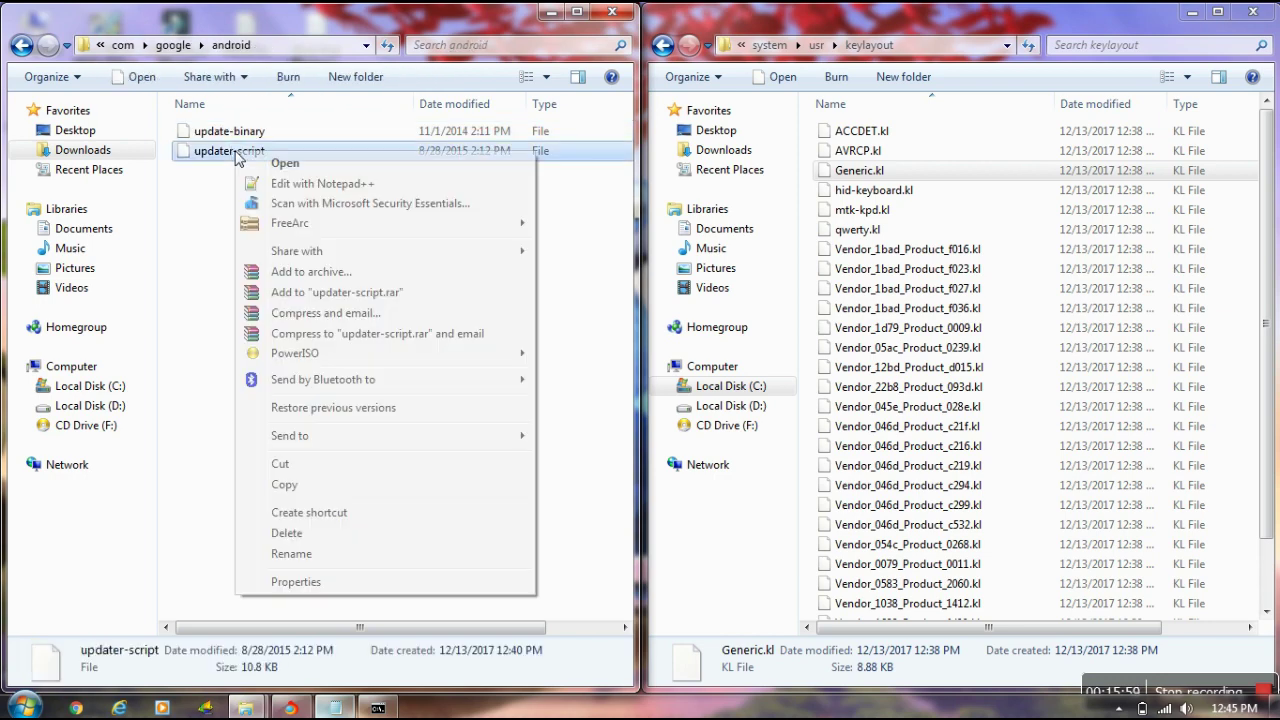
left_click(300, 184)
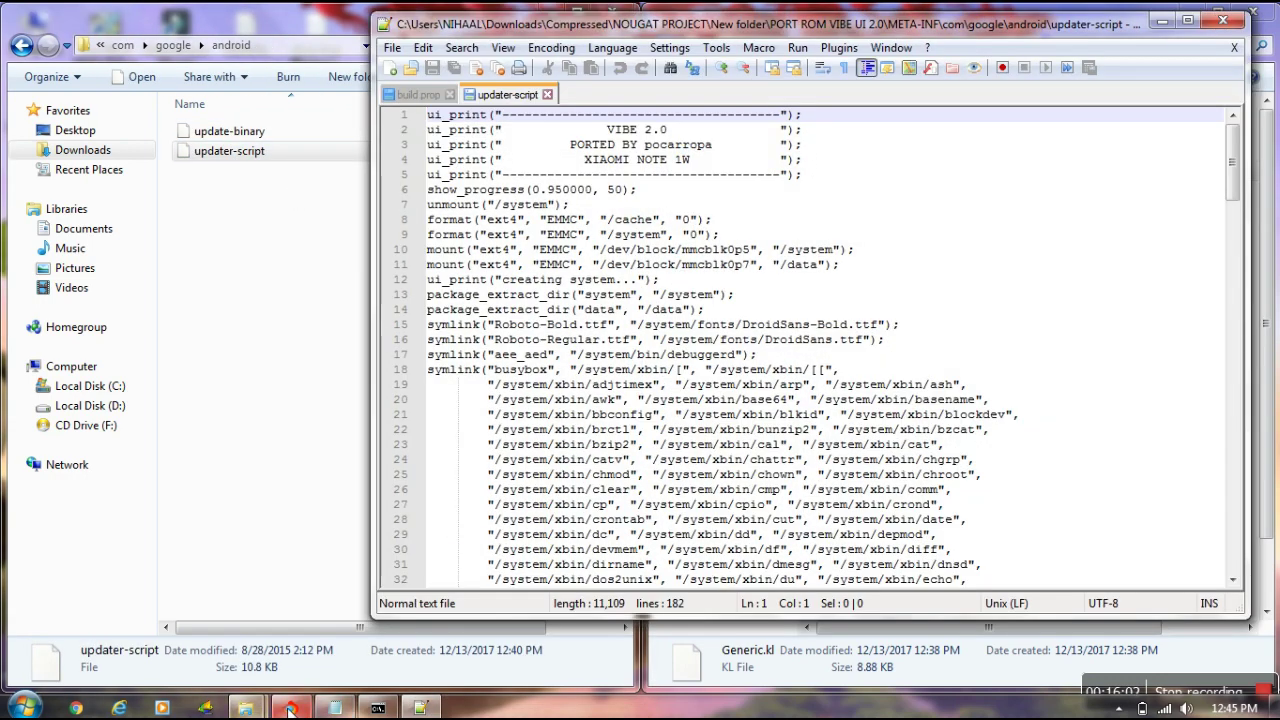
- Minimize the updater-script editor and switch to the porting notes in Notepad, New Text Document (2)
left_click(420, 708)
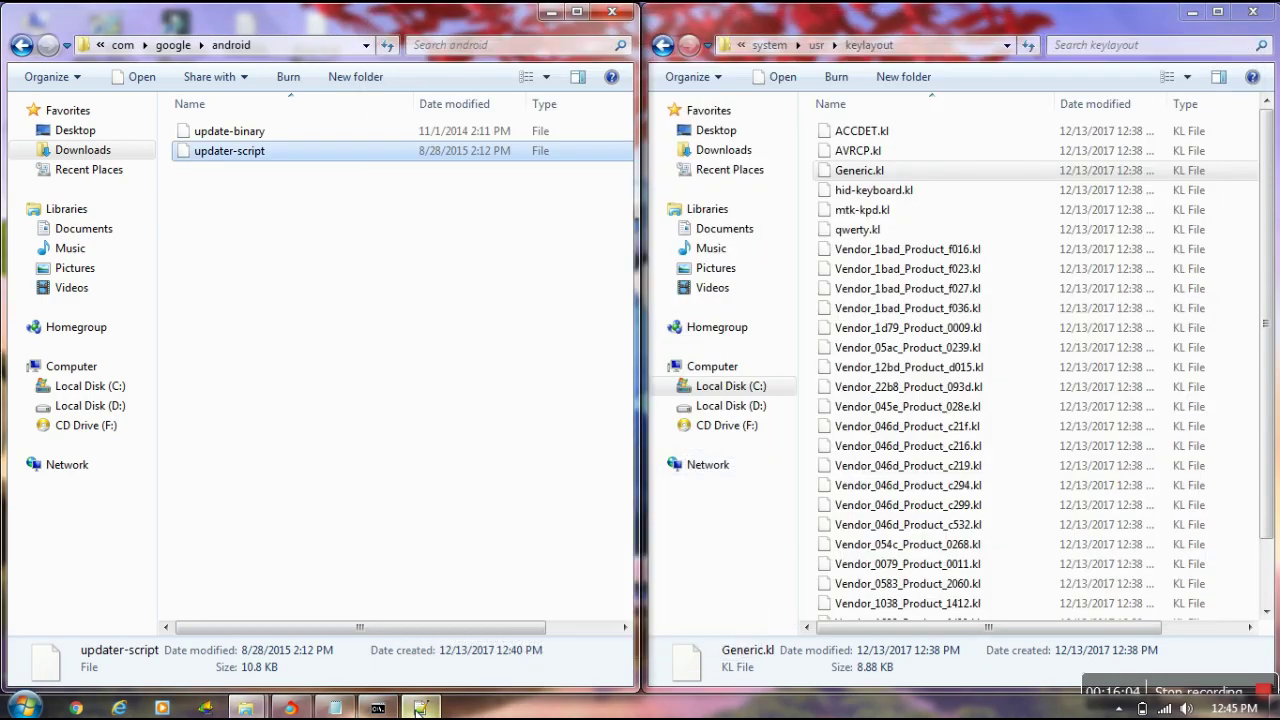
left_click(335, 708)
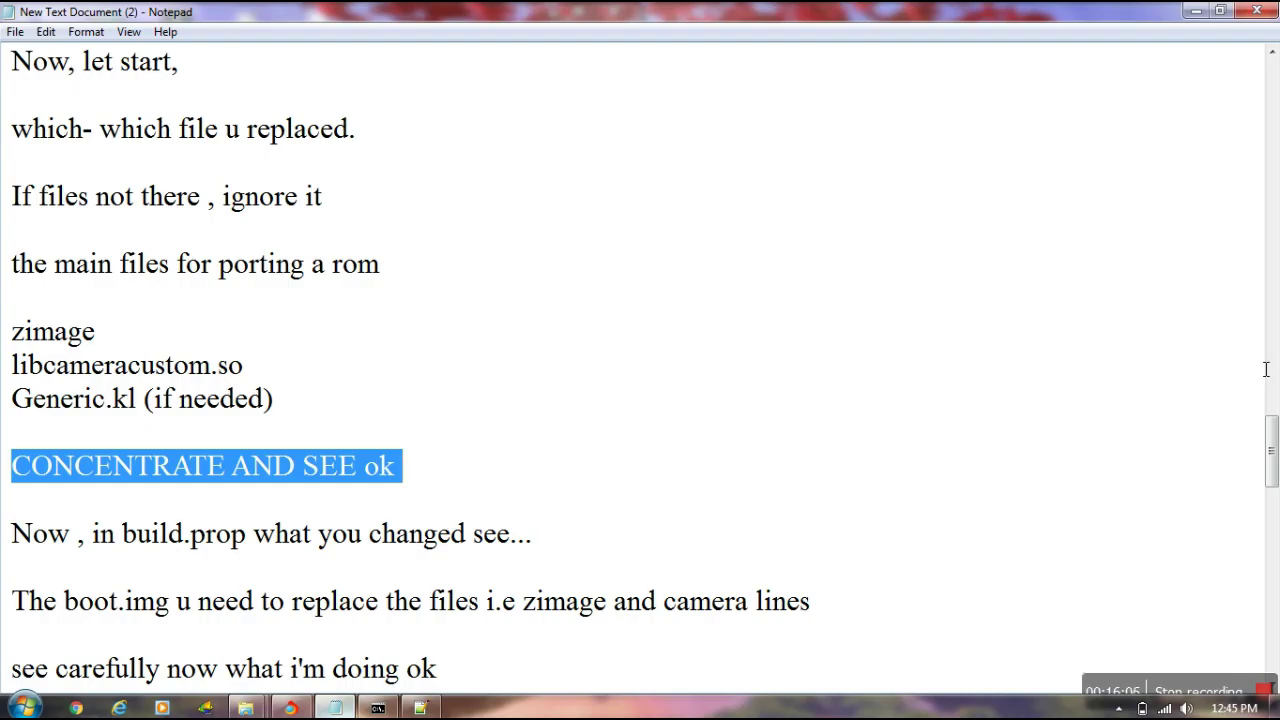
- Mark the build.prop line in the notes as finished by adding "done" at its end
left_click_drag(1272, 434, 1274, 484)
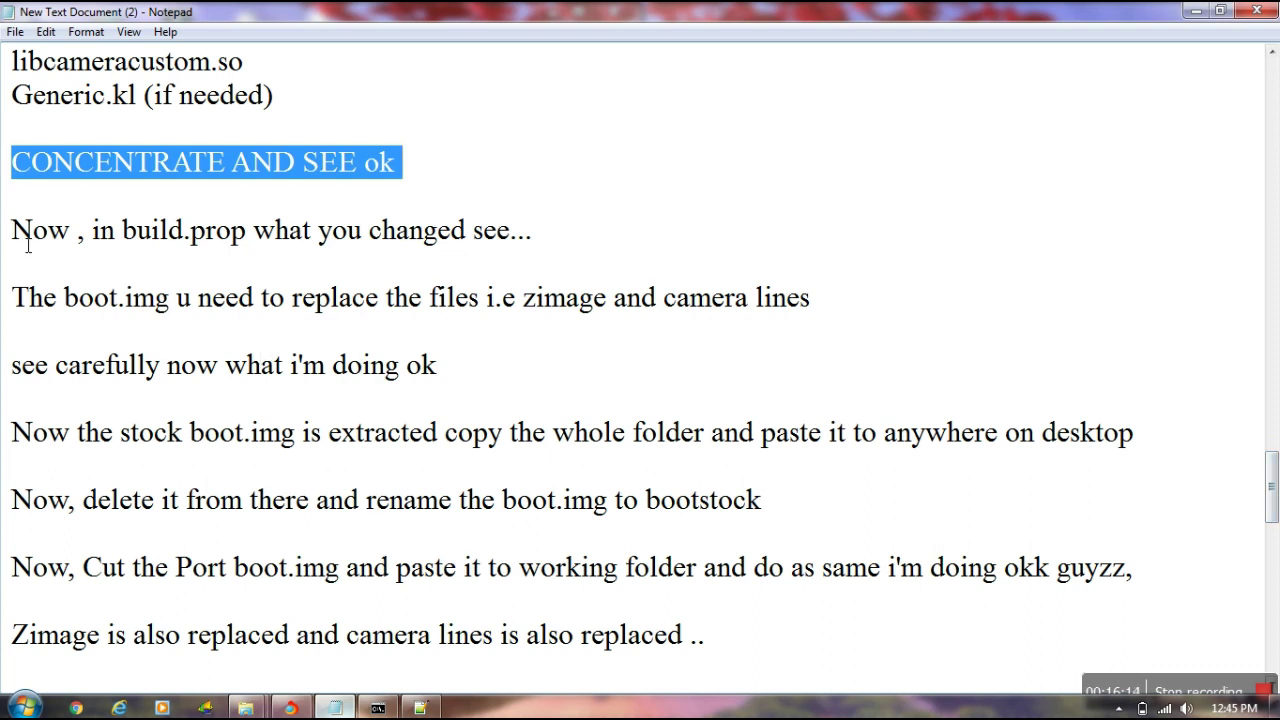
left_click_drag(12, 234, 540, 254)
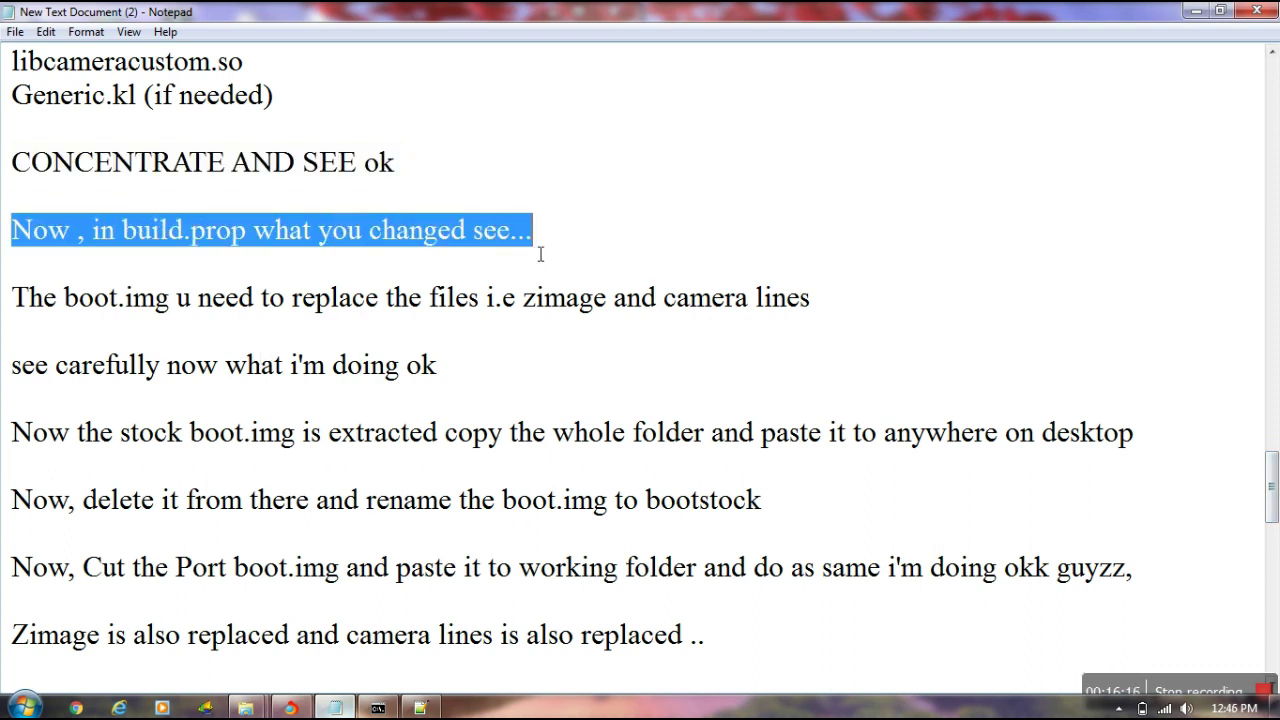
left_click(610, 231)
type("done")
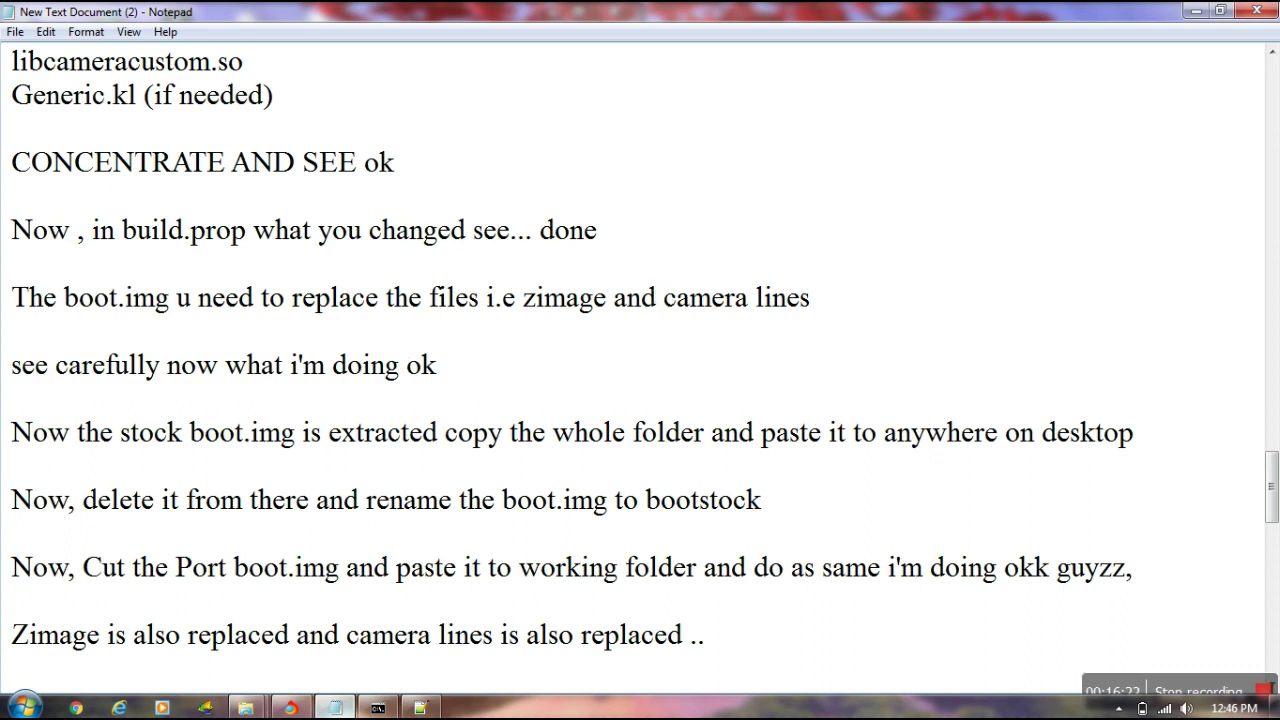
left_click_drag(17, 298, 823, 318)
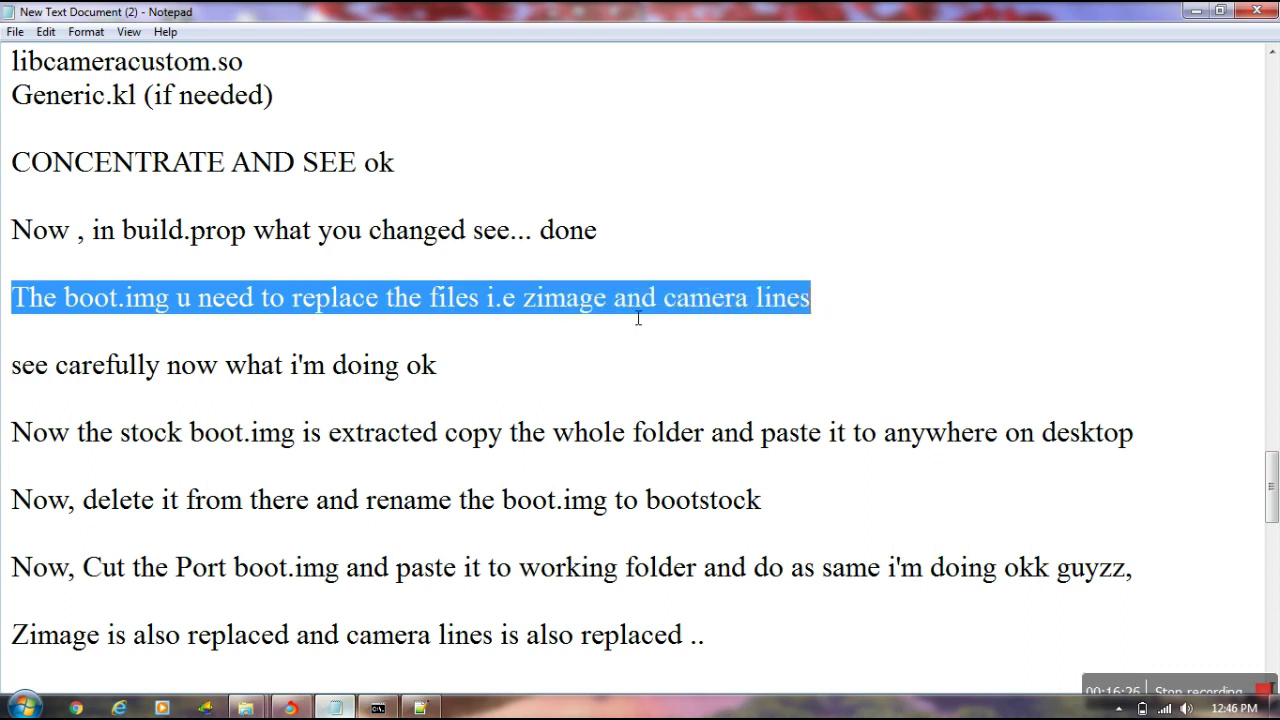
left_click(841, 298)
type("no")
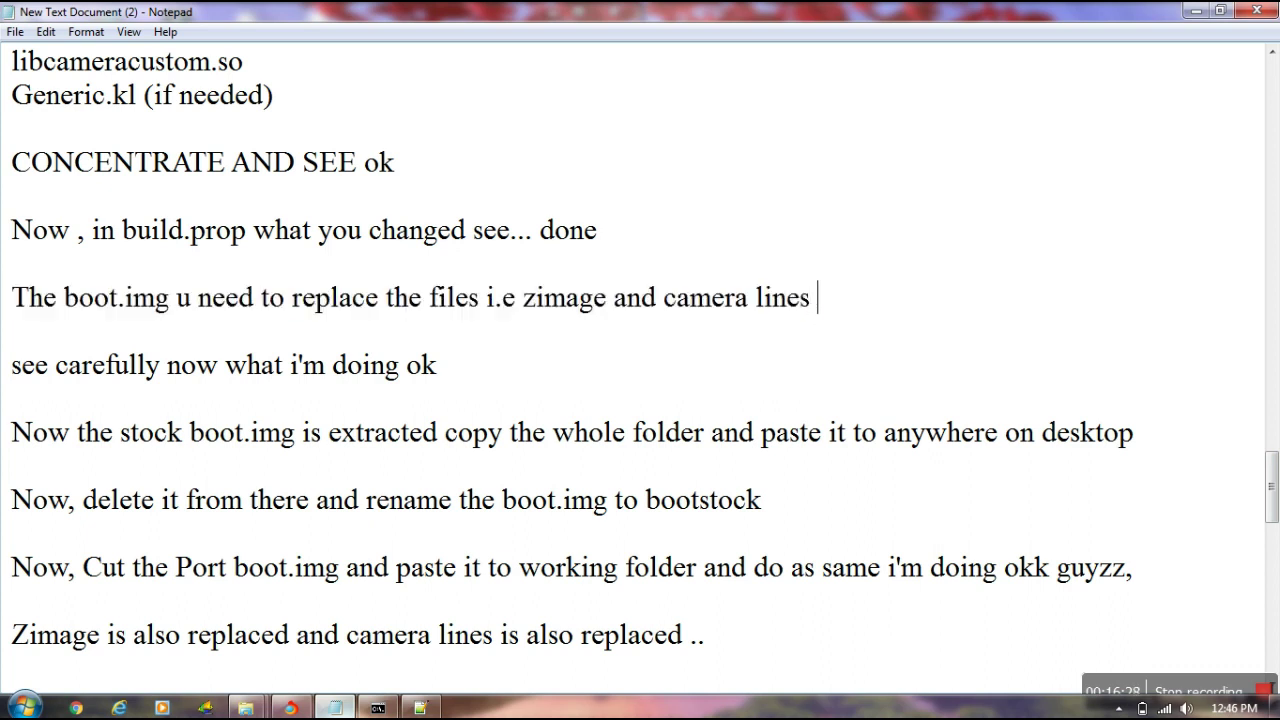
type("t done yet")
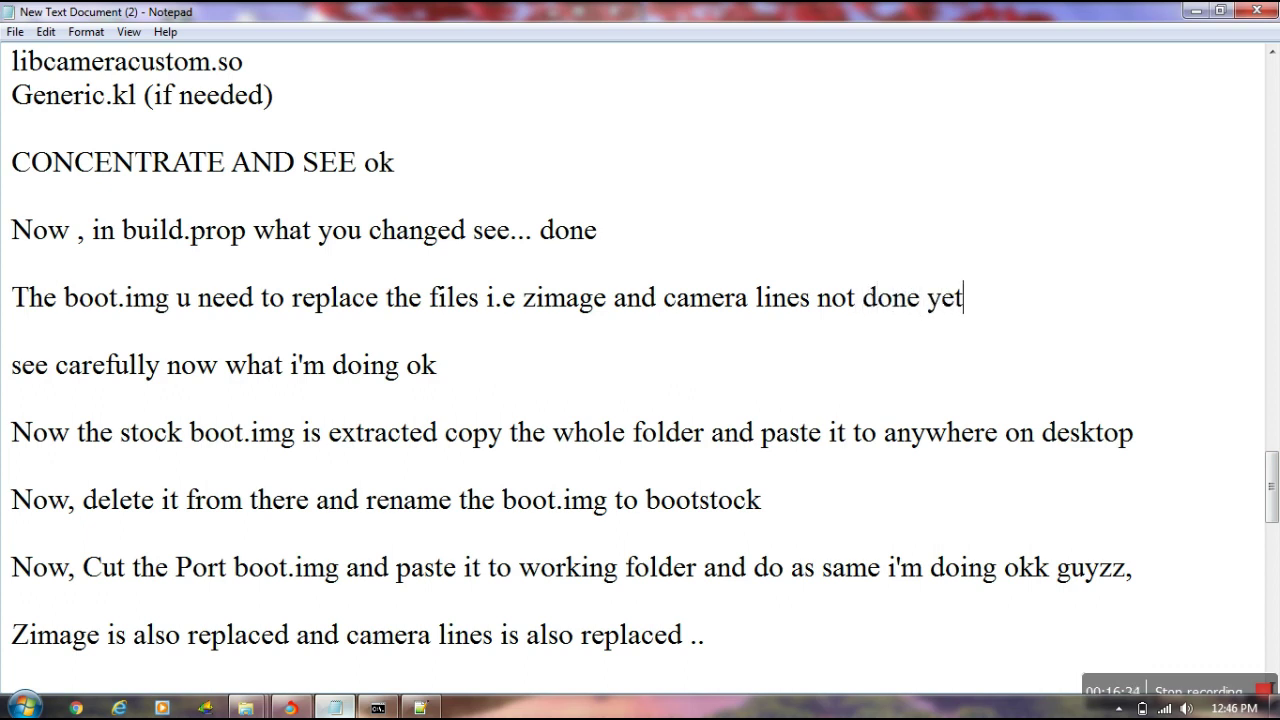
key("BackSpace")
key("BackSpace")
key("BackSpace")
key("BackSpace")
key("BackSpace")
key("BackSpace")
key("BackSpace")
key("BackSpace")
key("BackSpace")
key("BackSpace")
key("BackSpace")
key("BackSpace")
key("BackSpace")
key("BackSpace")
- End the boot.img replacement line with "......" and highlight it together with the "see carefully" line
type(".")
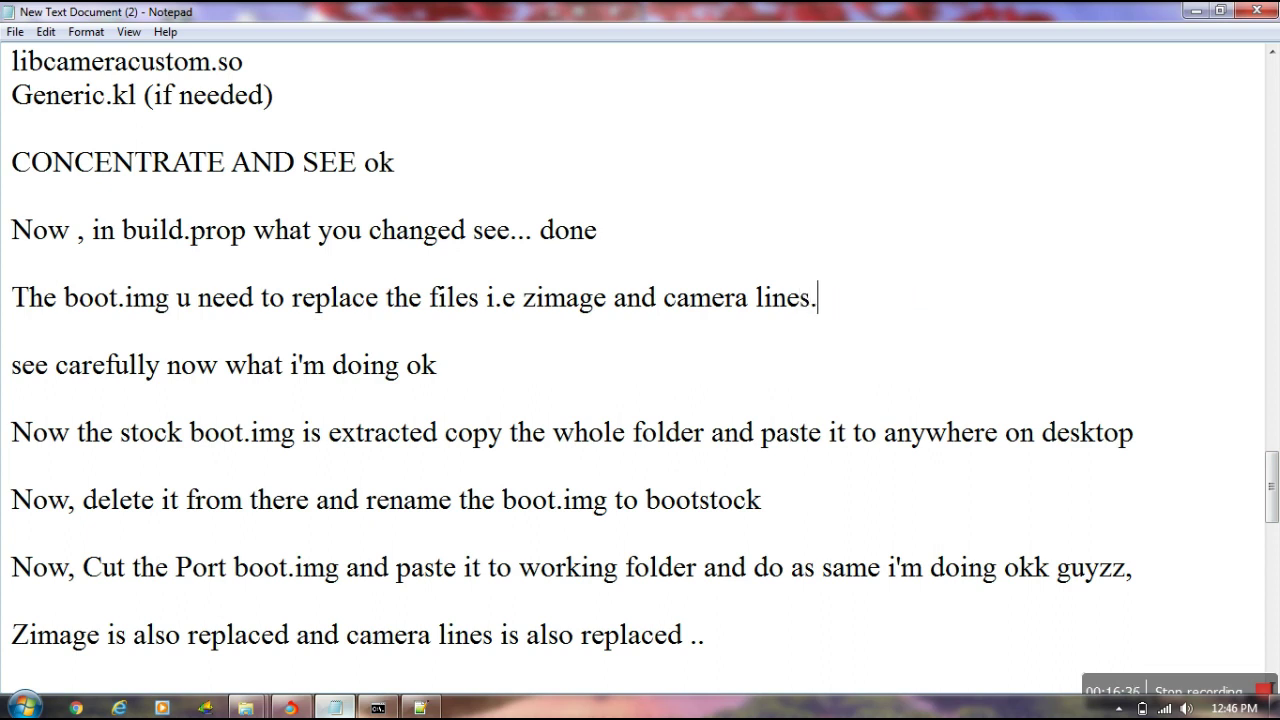
type(".....")
left_click_drag(12, 297, 458, 386)
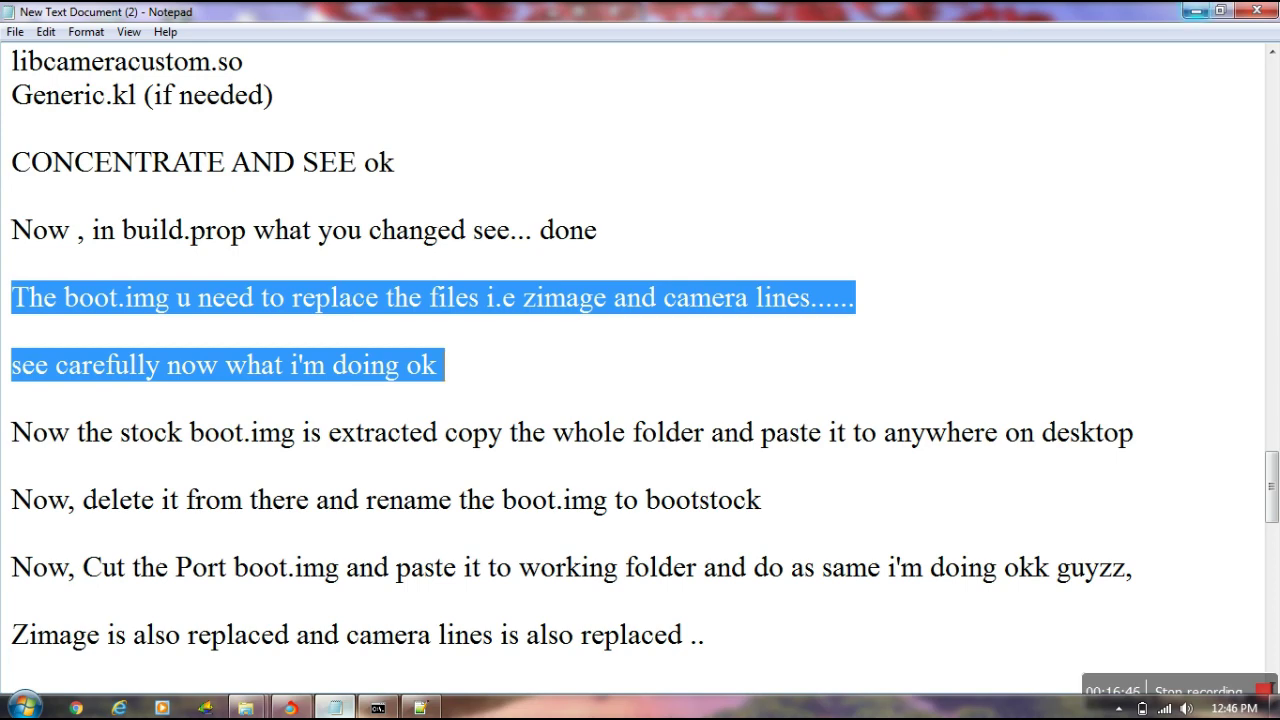
- Return from the keylayout folder to WORKING_121317_123434 in File Explorer and select the boot image
left_click(1196, 10)
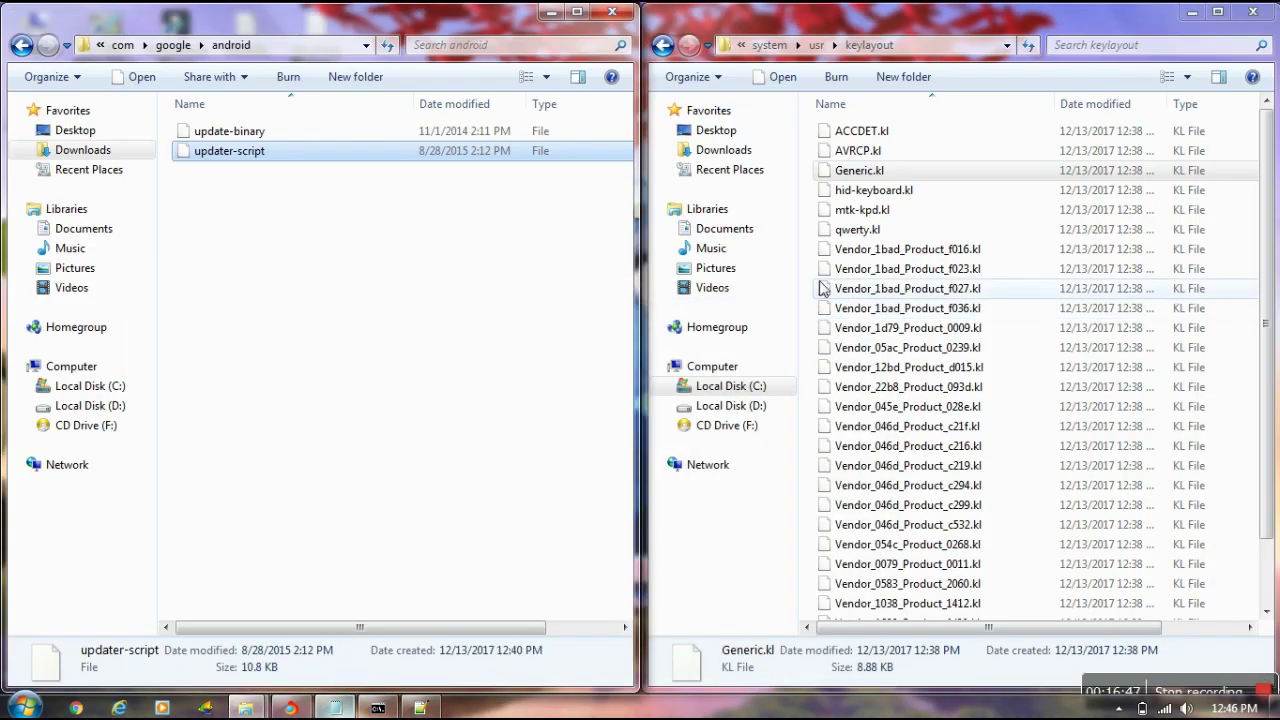
left_click(663, 47)
left_click(663, 47)
left_click(663, 47)
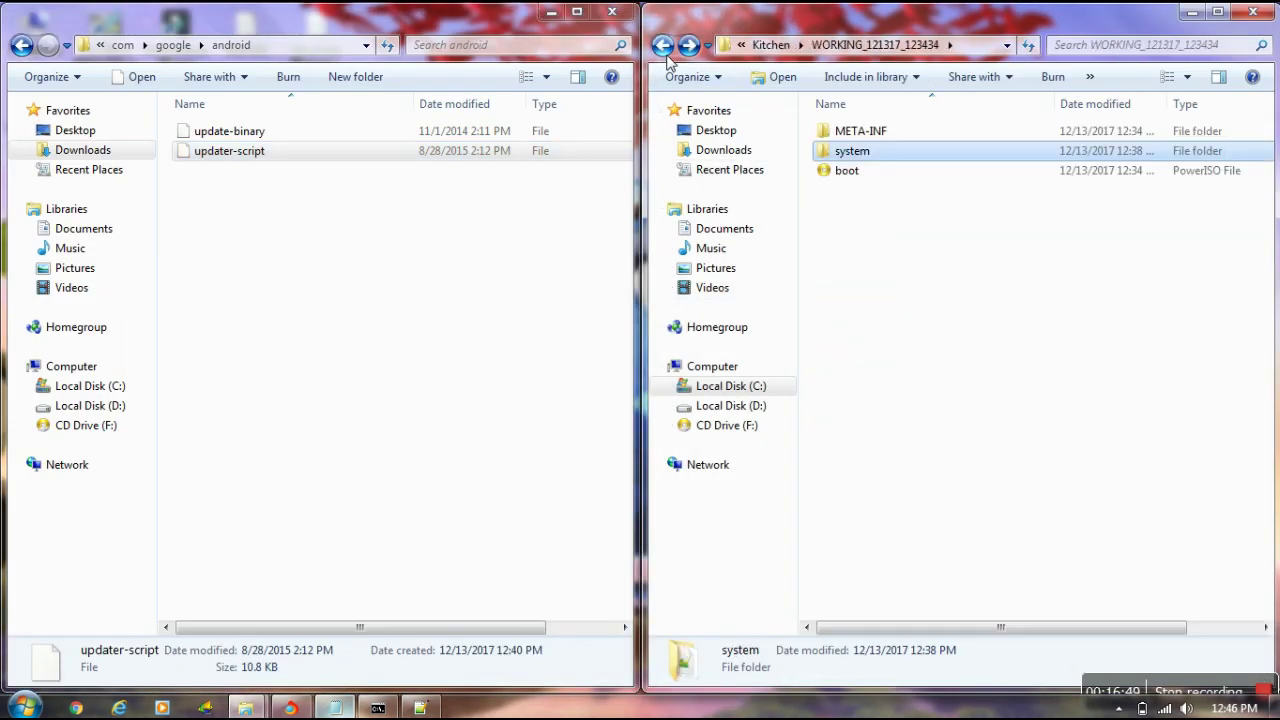
left_click(877, 246)
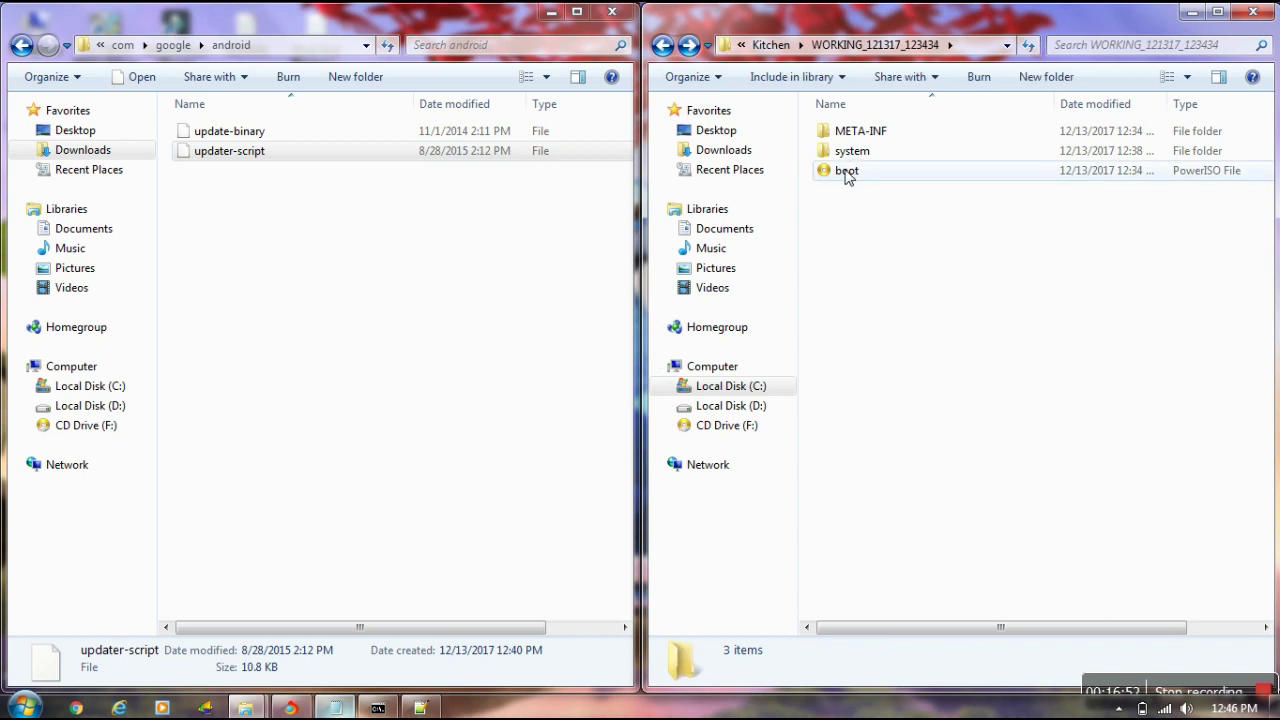
right_click(848, 178)
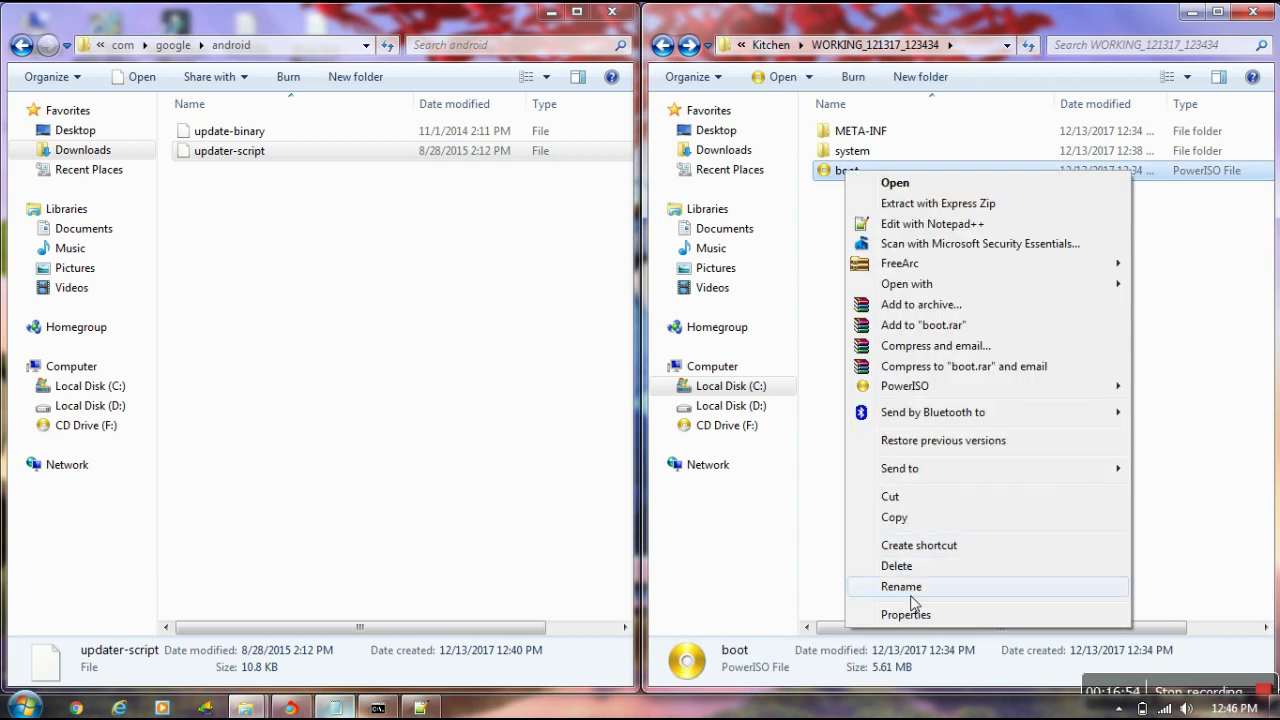
left_click(834, 455)
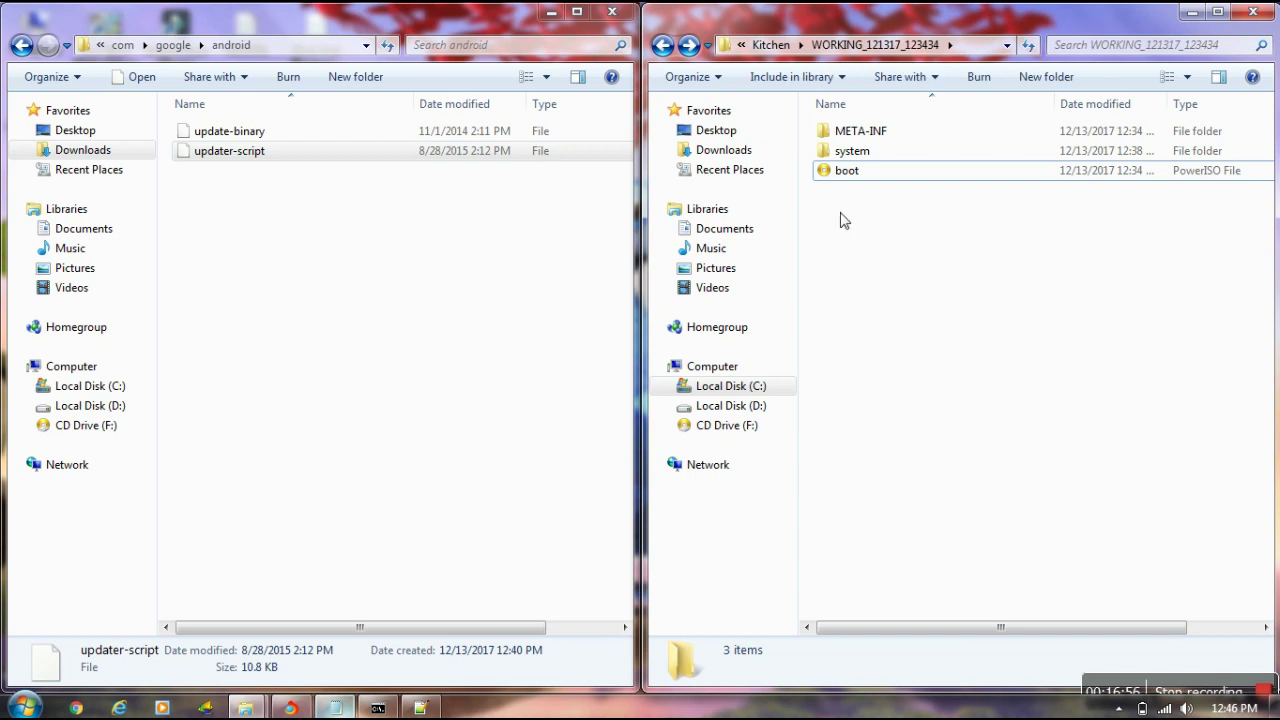
left_click(848, 176)
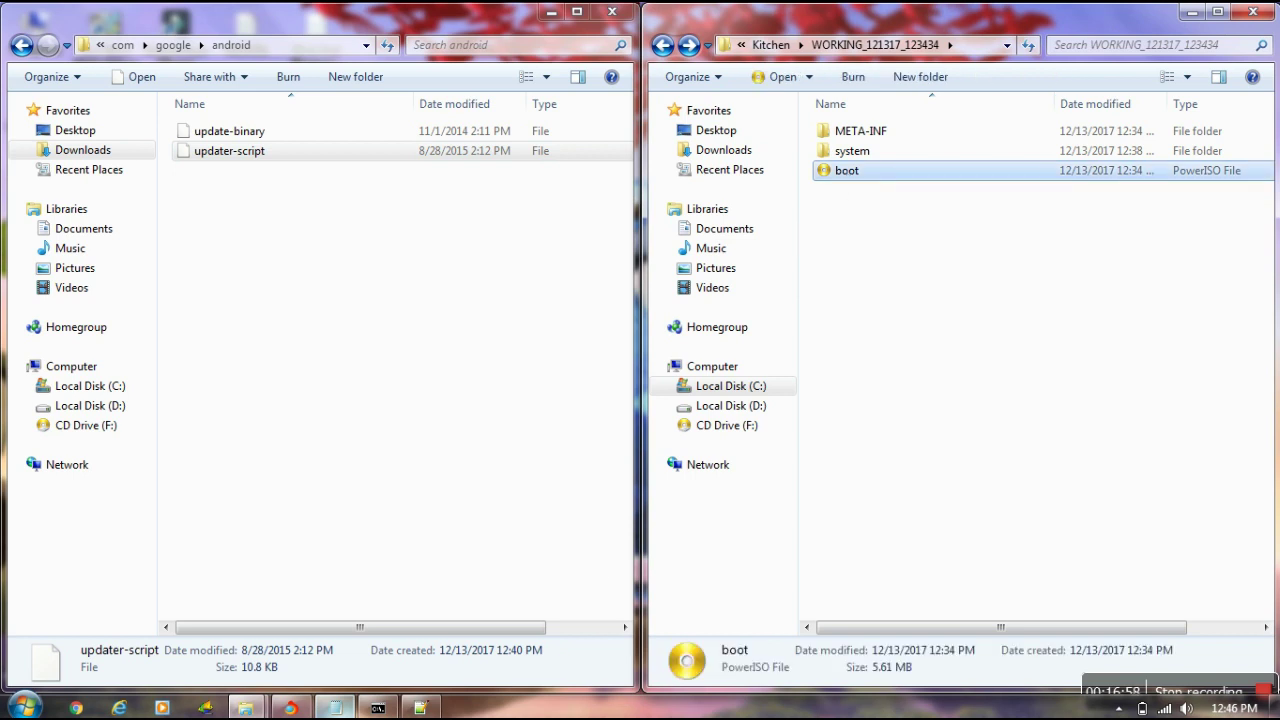
- In Android Kitchen, extract the working folder's boot.img using advanced option 12 (Tools for boot image) and choice w
left_click(377, 708)
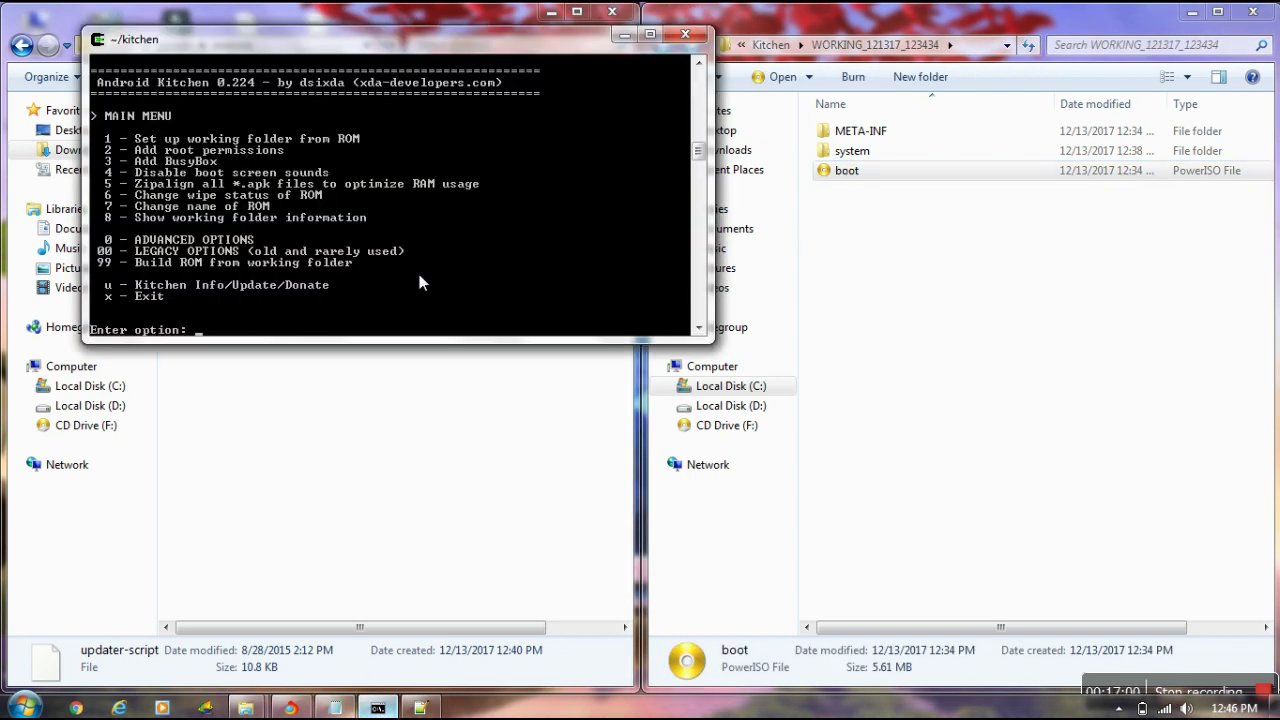
type("0")
key("Return")
type("12")
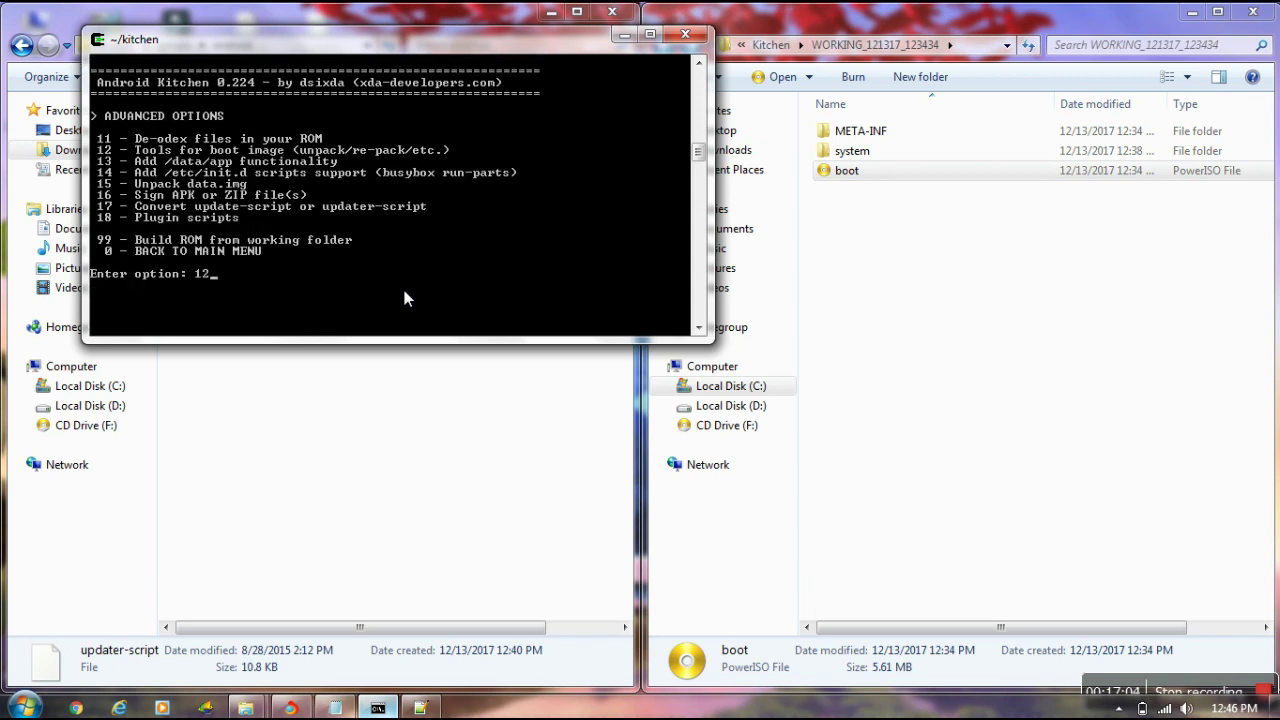
key("Return")
type("w")
key("Return")
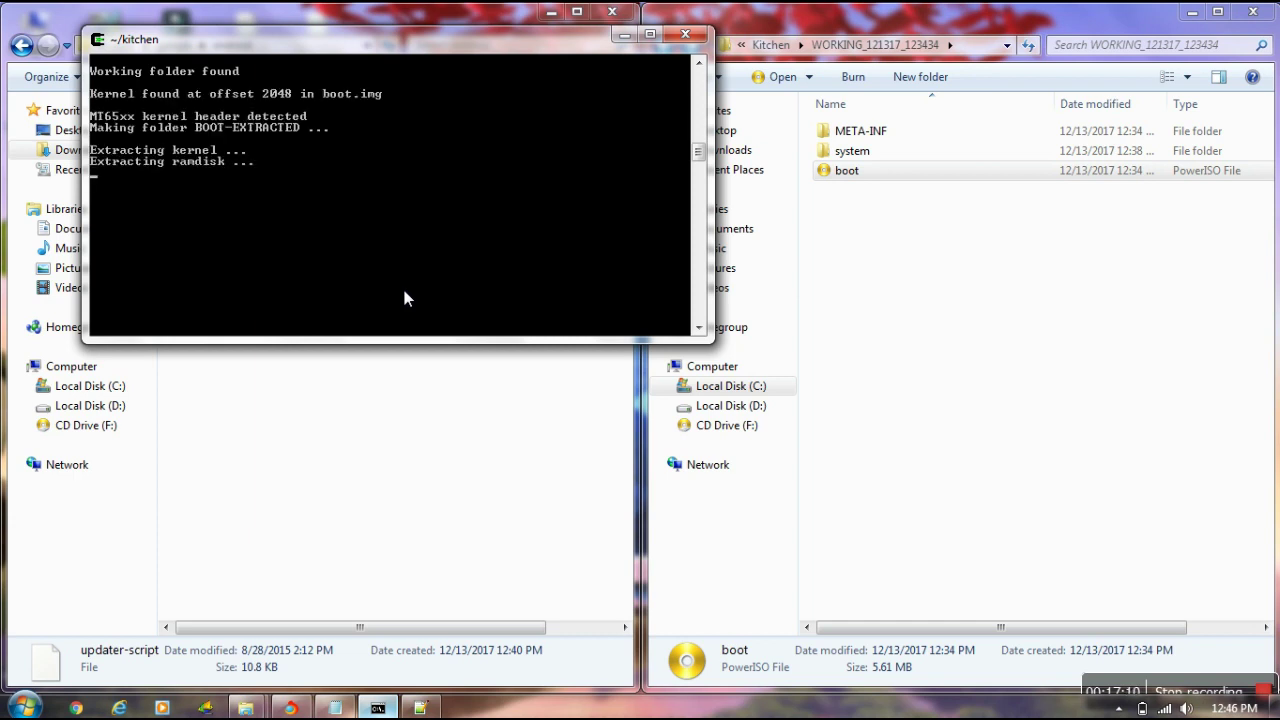
key("Return")
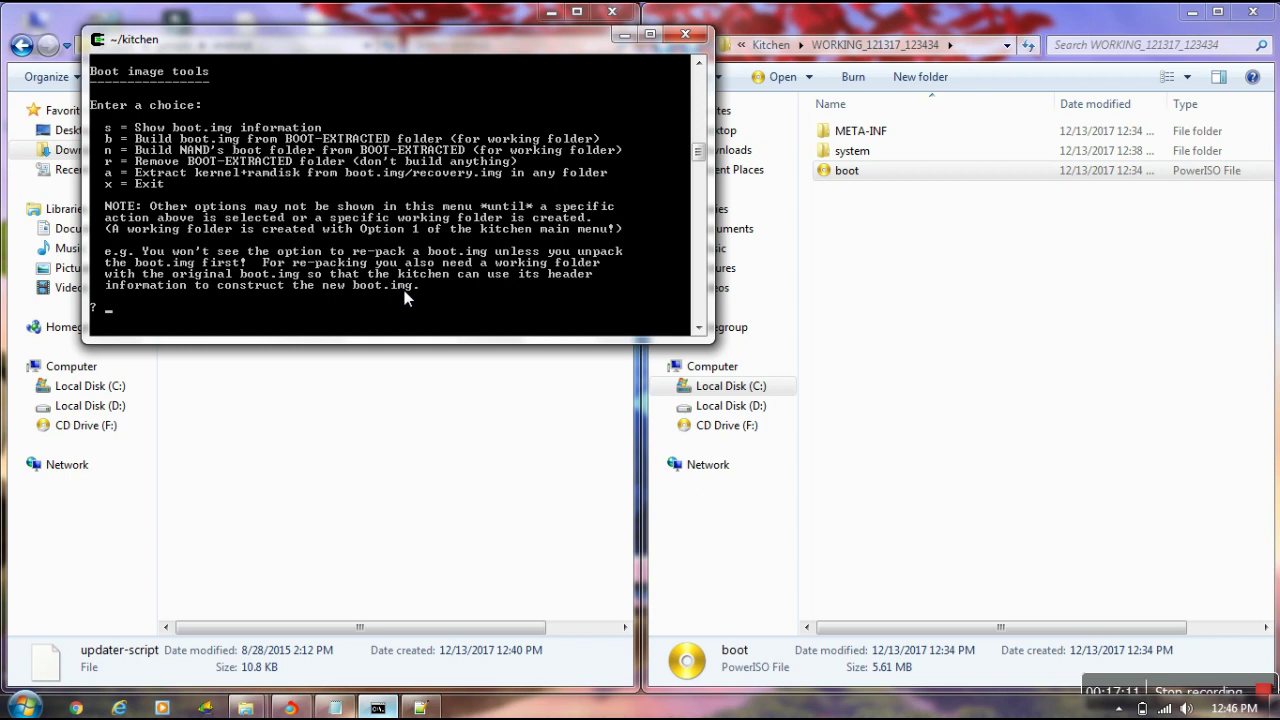
- Look inside the Kitchen's BOOT-EXTRACTED folder at the extracted zImage file and return to the Kitchen folder
left_click(890, 212)
left_click(661, 50)
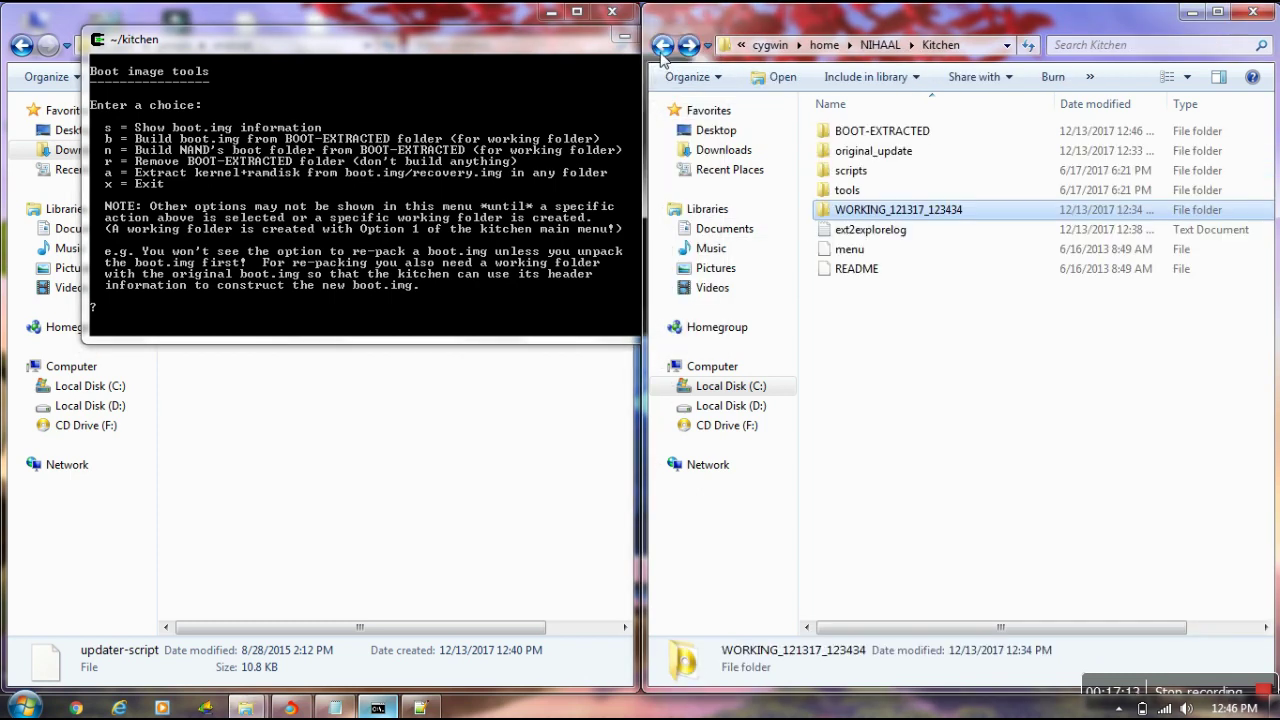
double_click(852, 137)
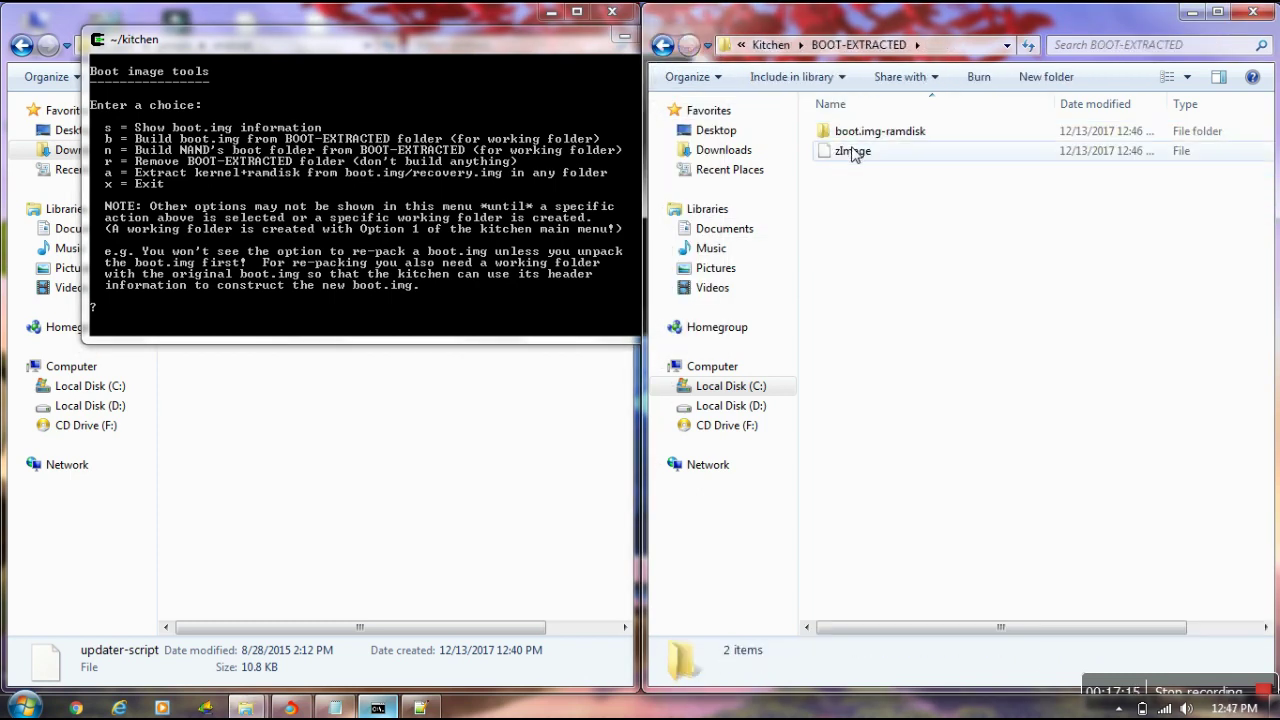
left_click(860, 151)
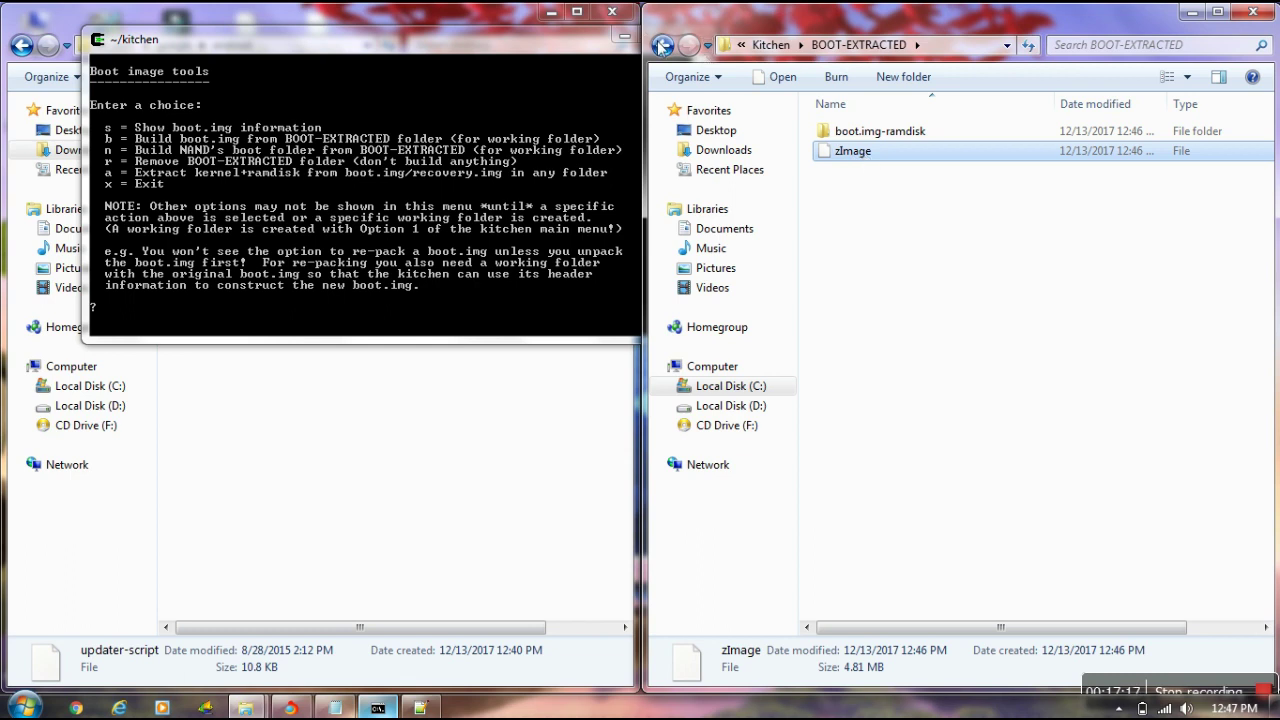
key("BackSpace")
- Move the BOOT-EXTRACTED folder from Kitchen into the Programs folder in Downloads and open it there
right_click(877, 132)
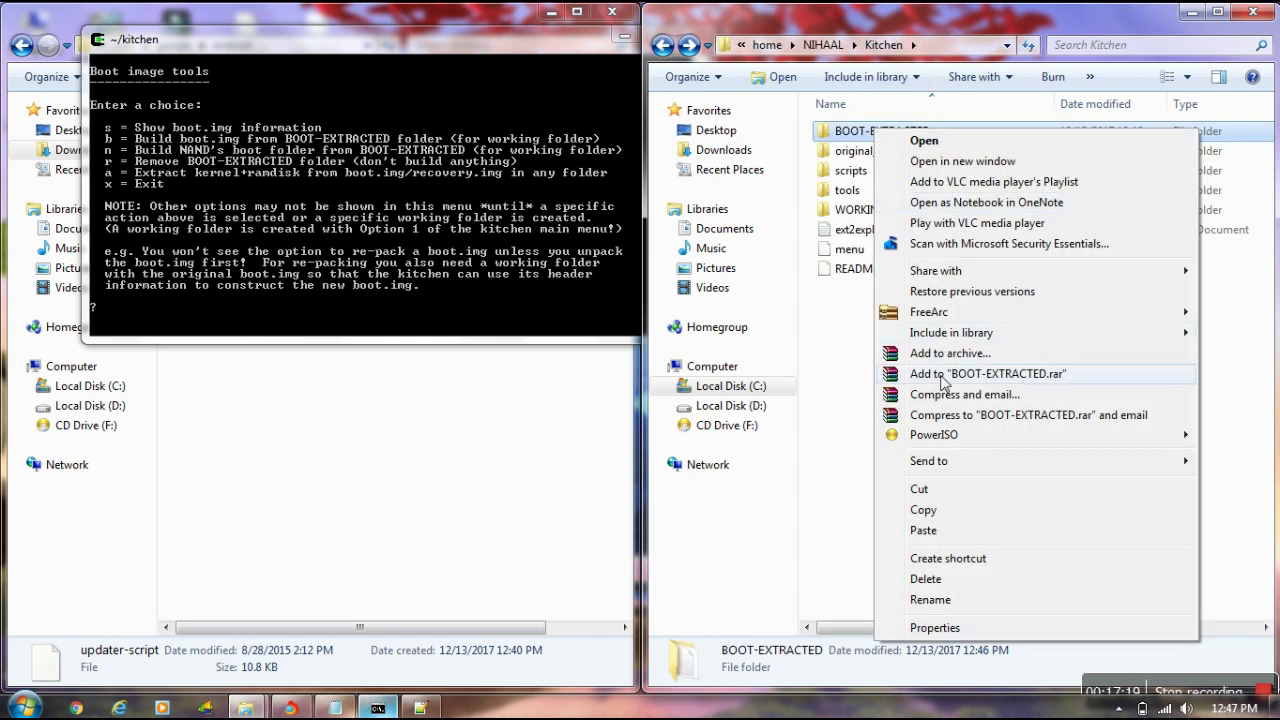
left_click(920, 490)
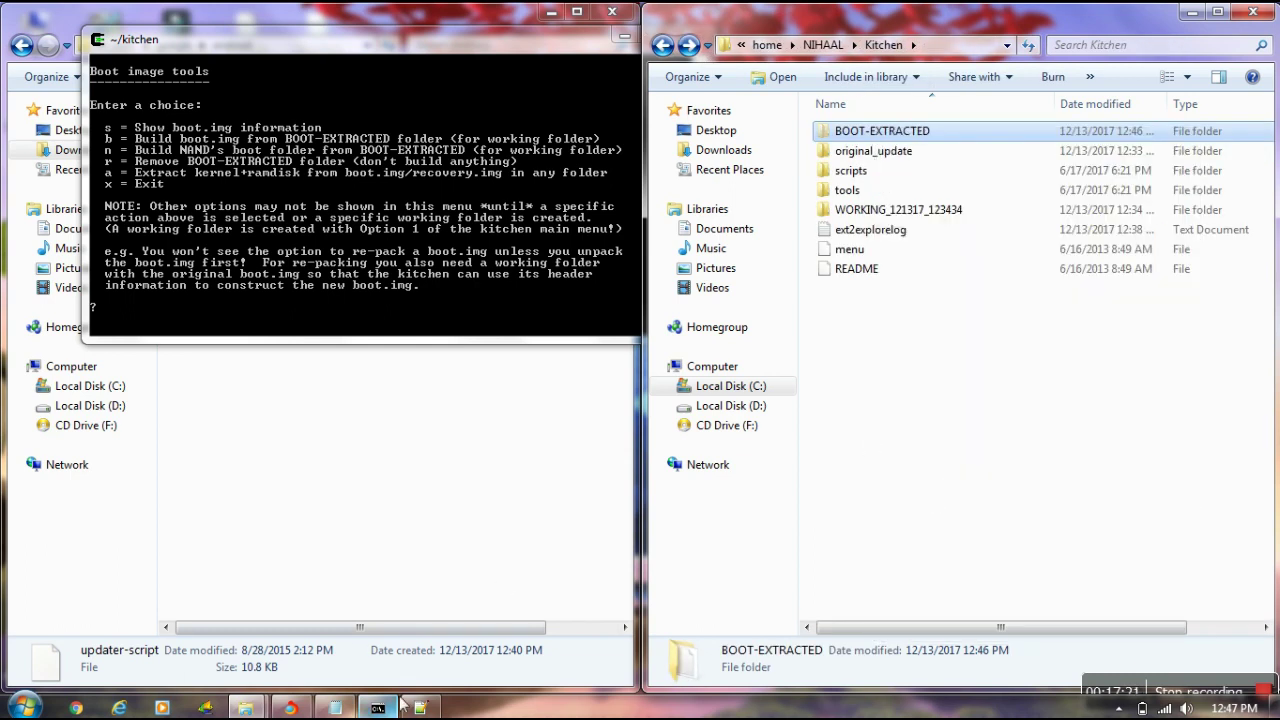
right_click(252, 706)
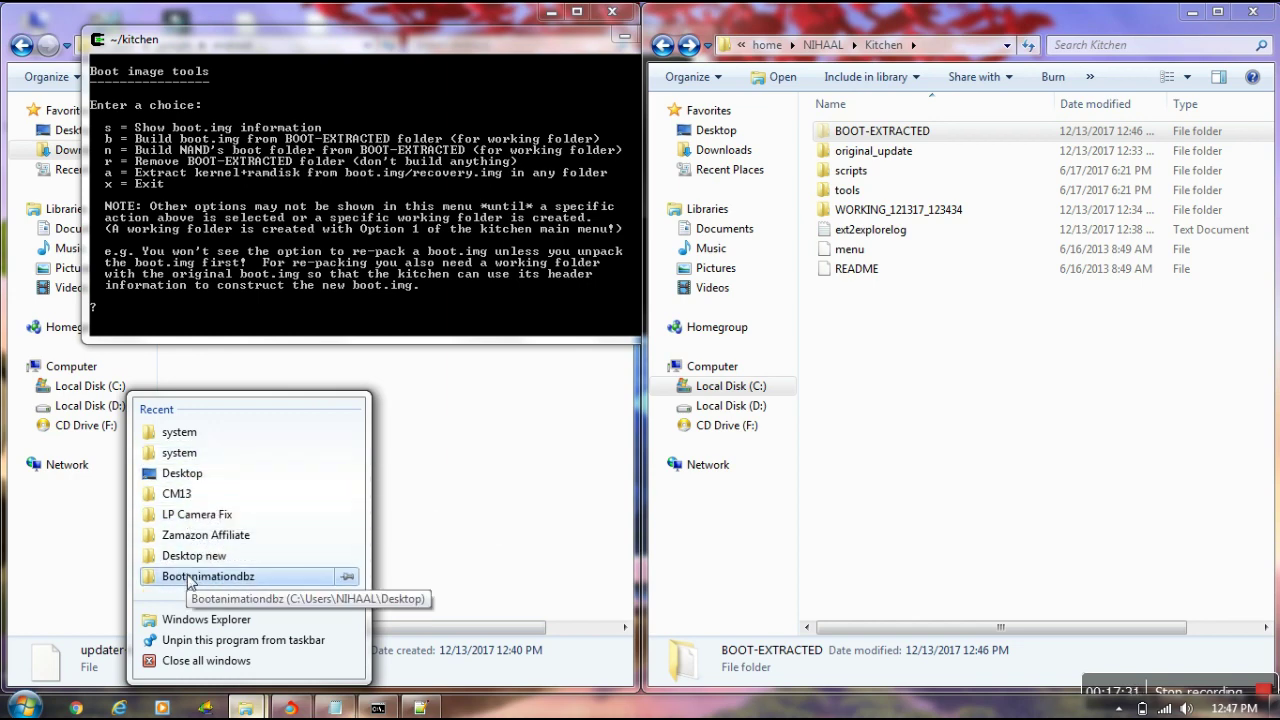
left_click(195, 576)
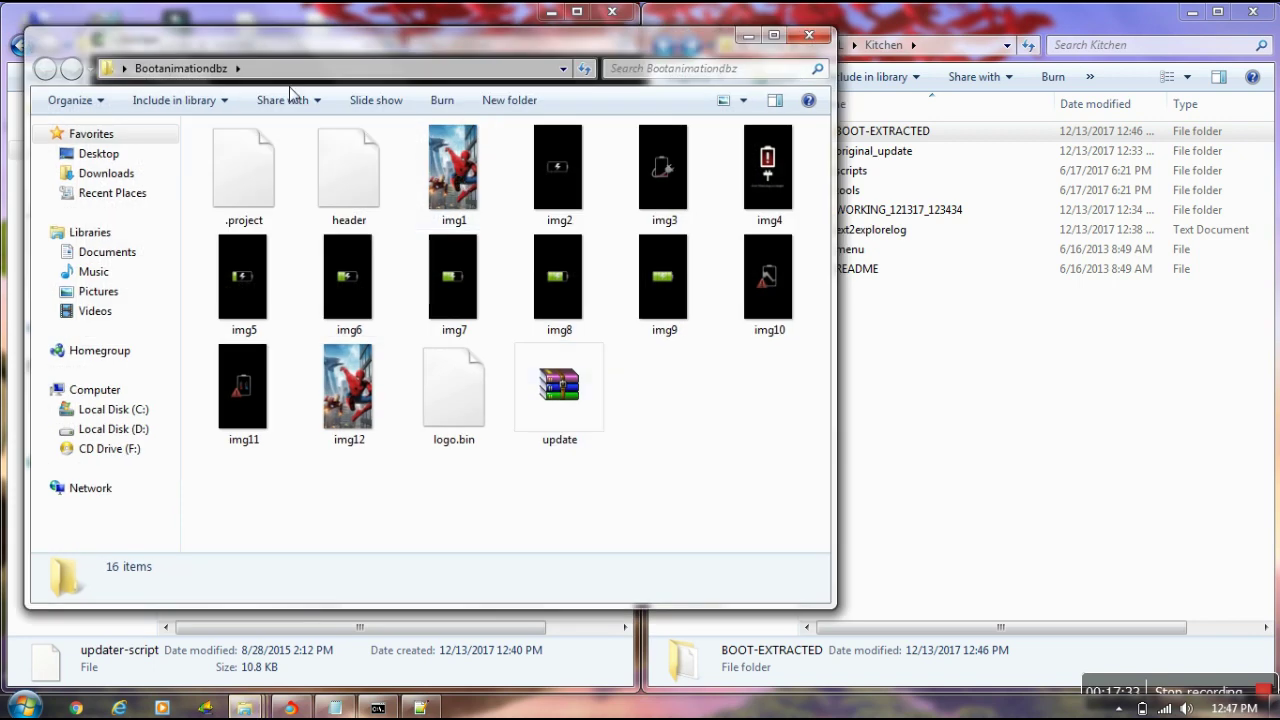
left_click(128, 175)
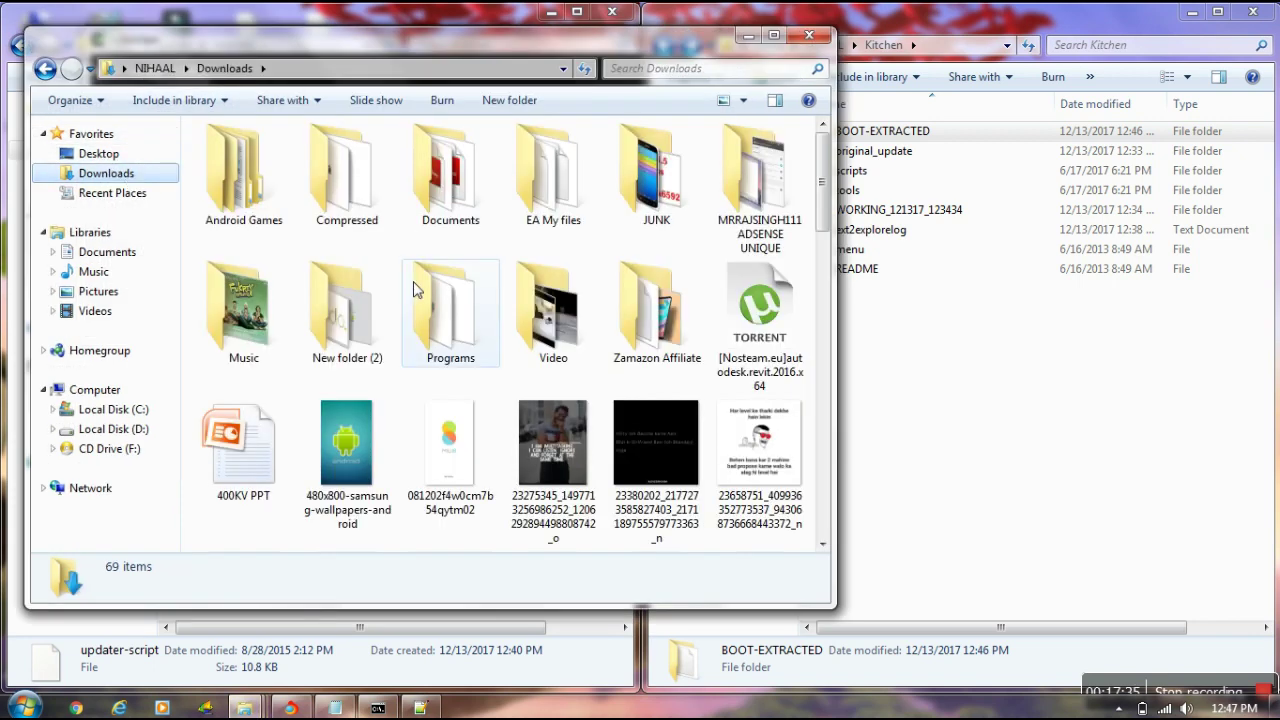
double_click(347, 310)
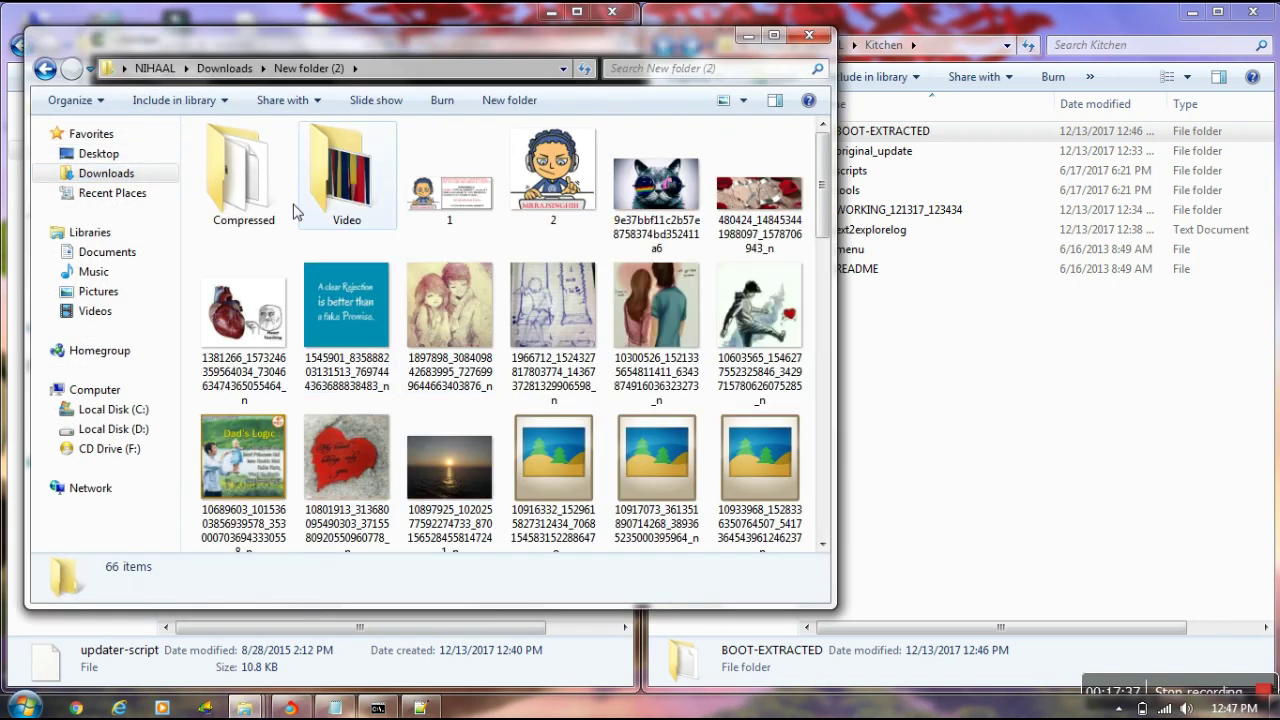
left_click(45, 69)
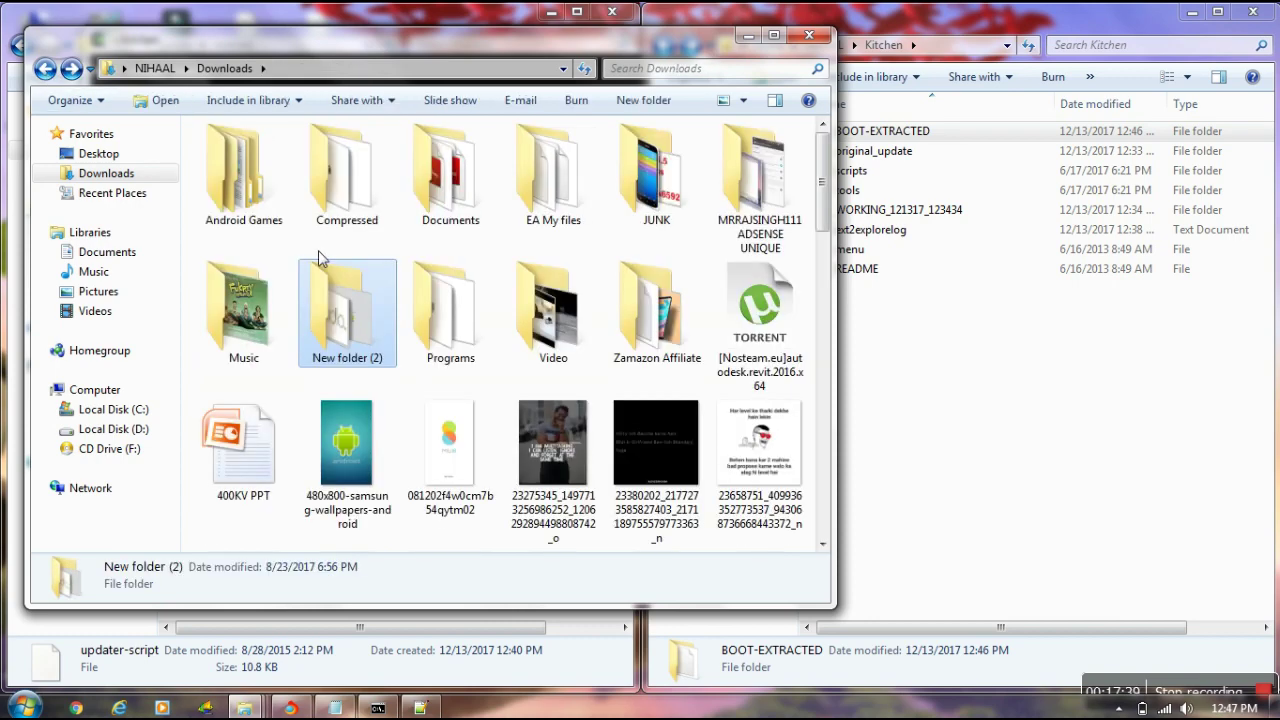
double_click(445, 310)
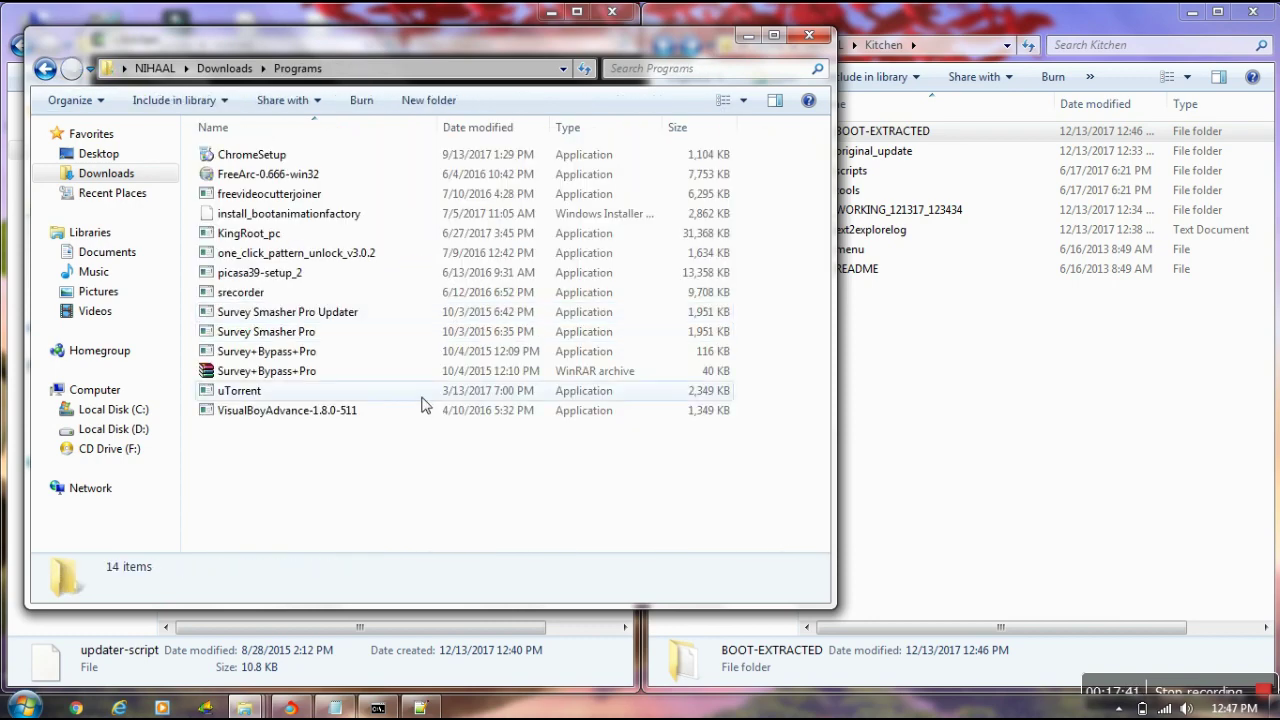
right_click(383, 467)
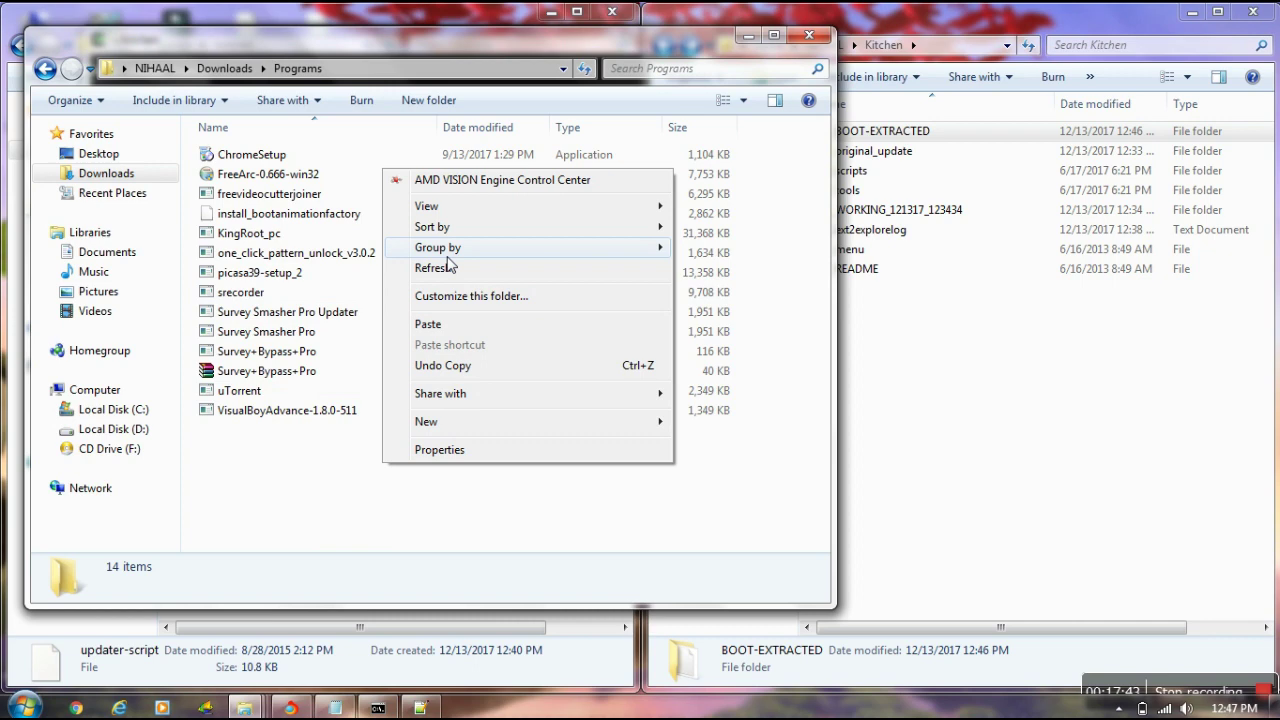
left_click(432, 324)
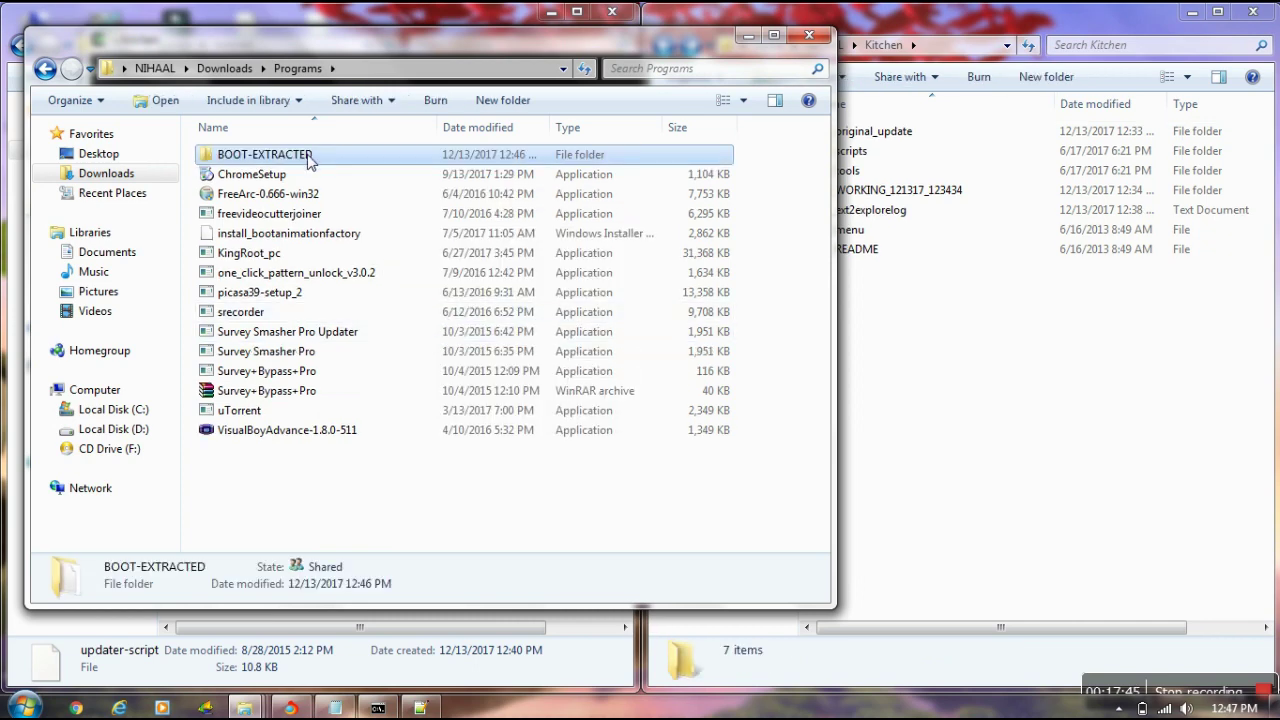
double_click(309, 162)
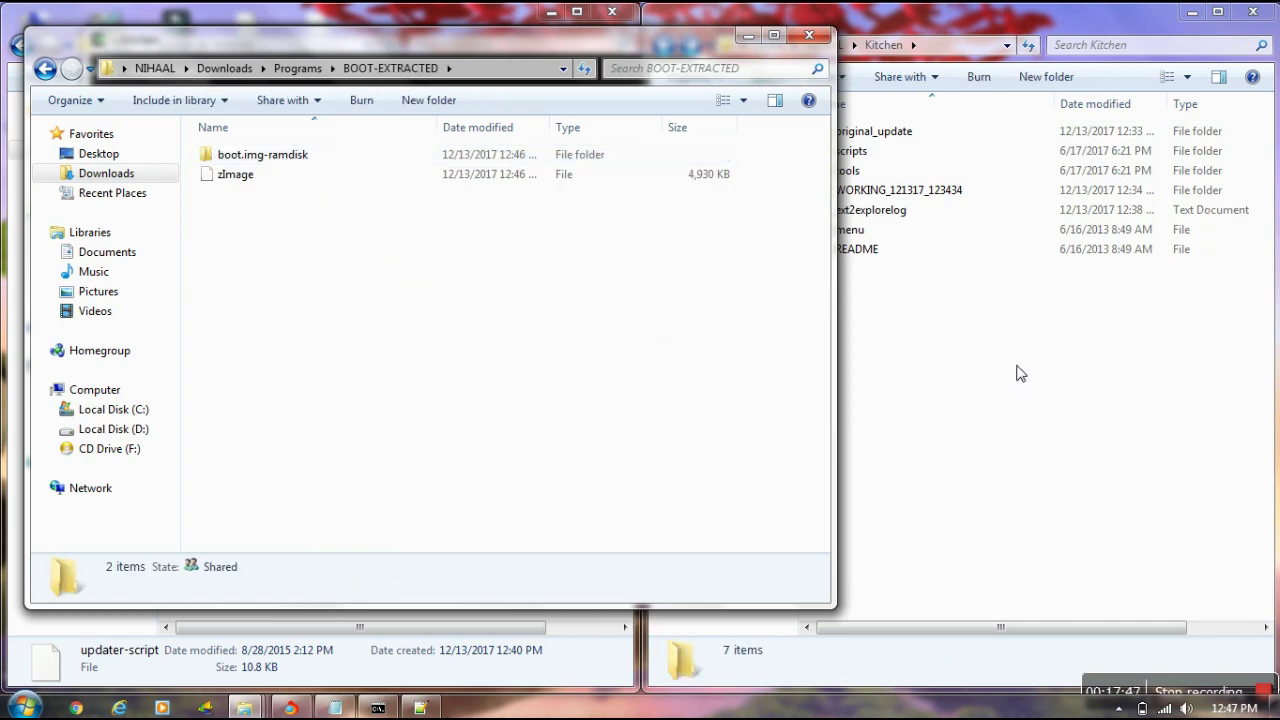
- Switch back to the Notepad notes and place the cursor in the "Now the stock boot.img is extracted" line
left_click(1016, 373)
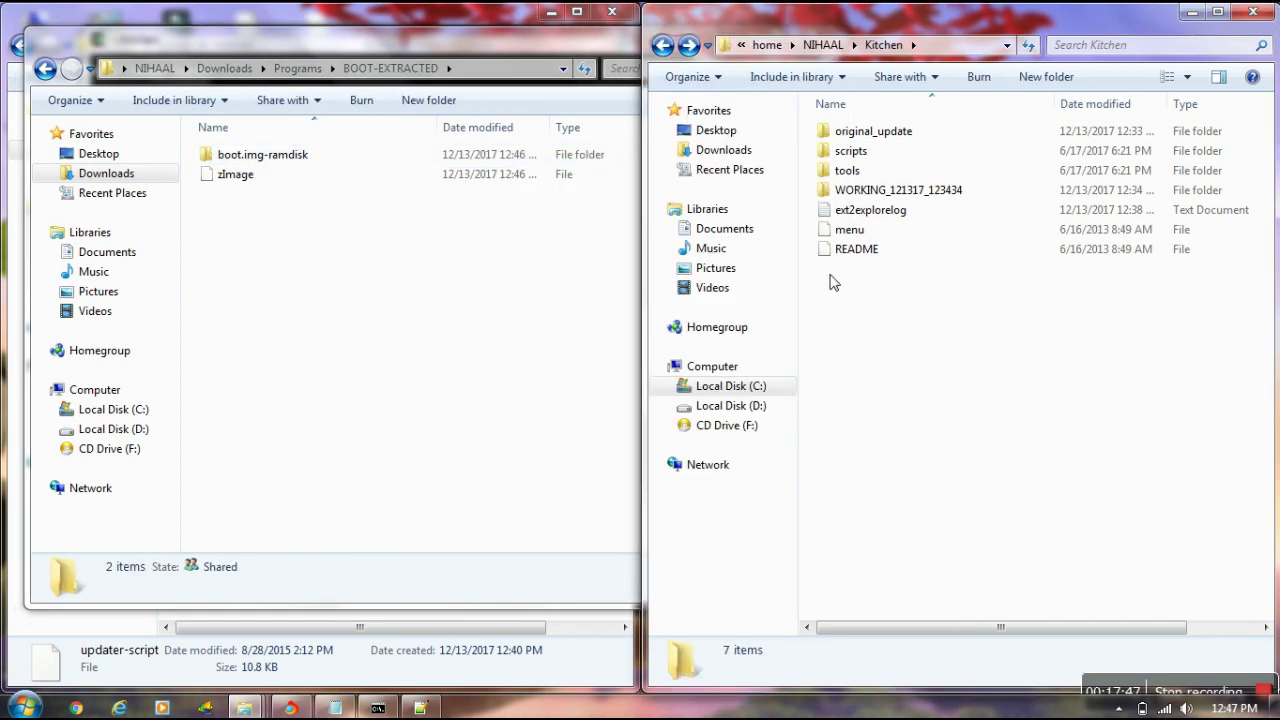
left_click(322, 708)
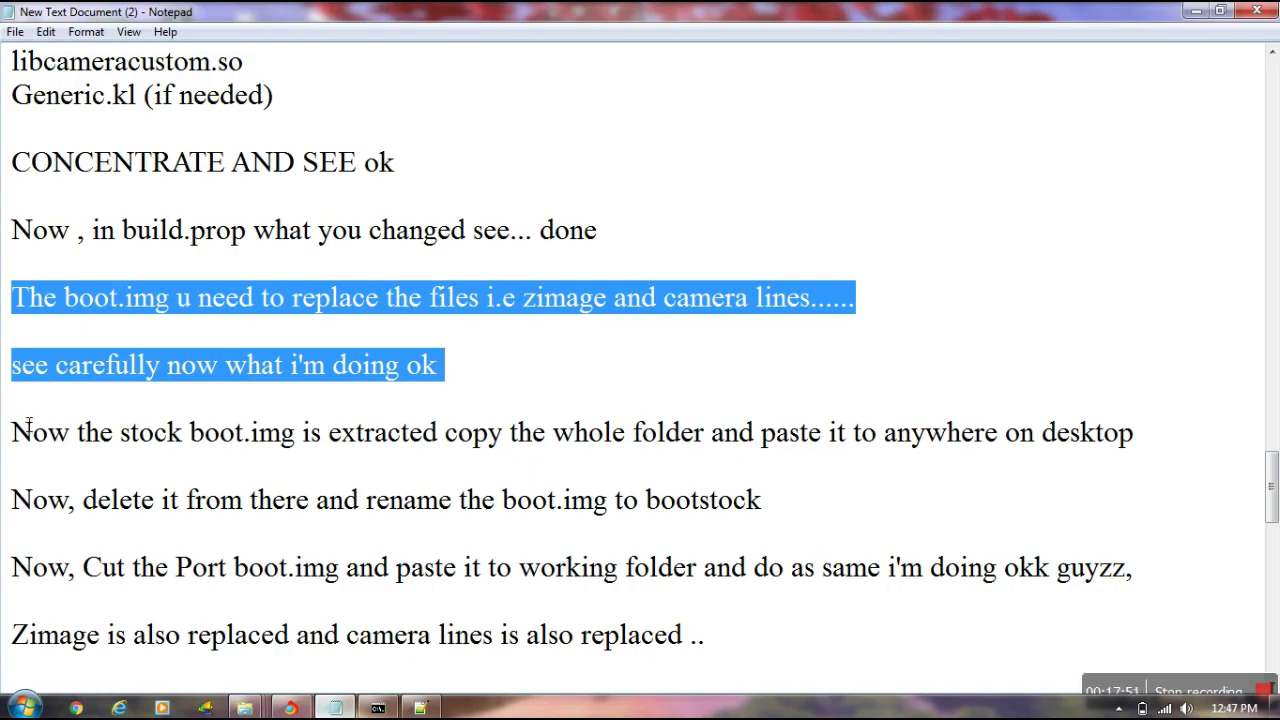
left_click(29, 425)
double_click(29, 427)
left_click(48, 427)
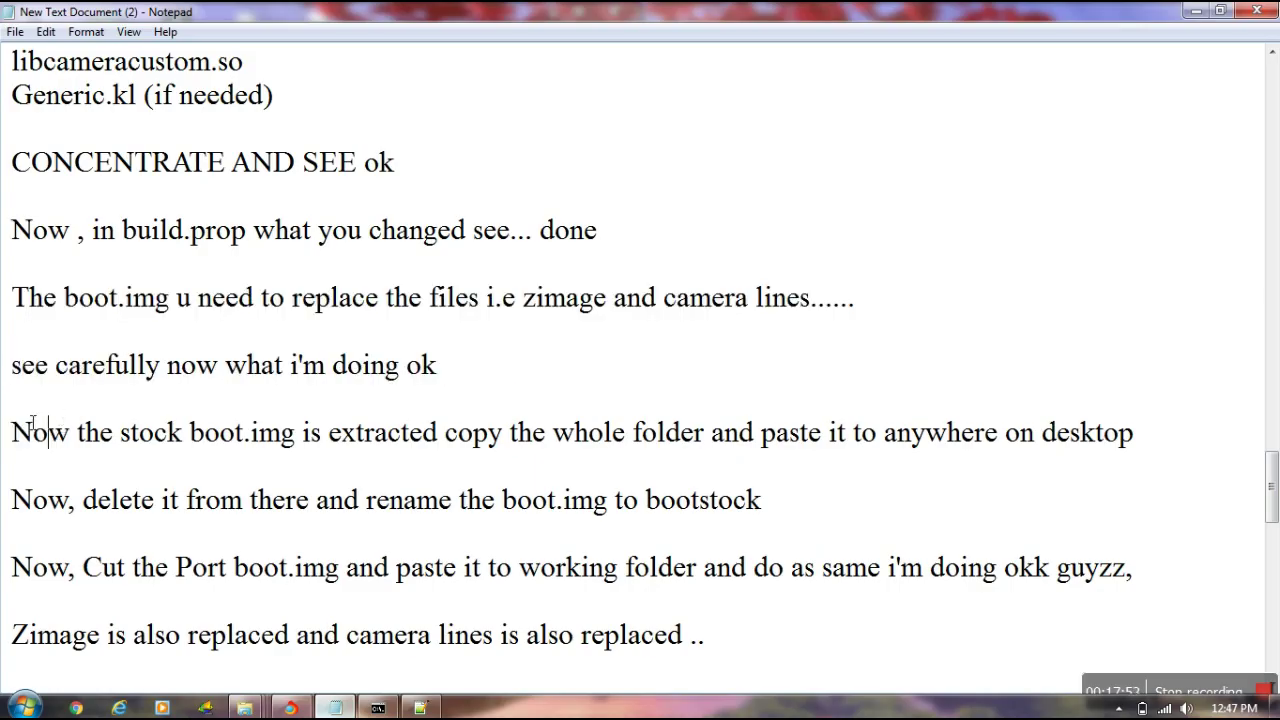
- Replace everything from the "Now the stock boot.img is extracted" line to the end of the notes with "we have extracted boot.img which is stock boot"
left_click_drag(12, 432, 600, 690)
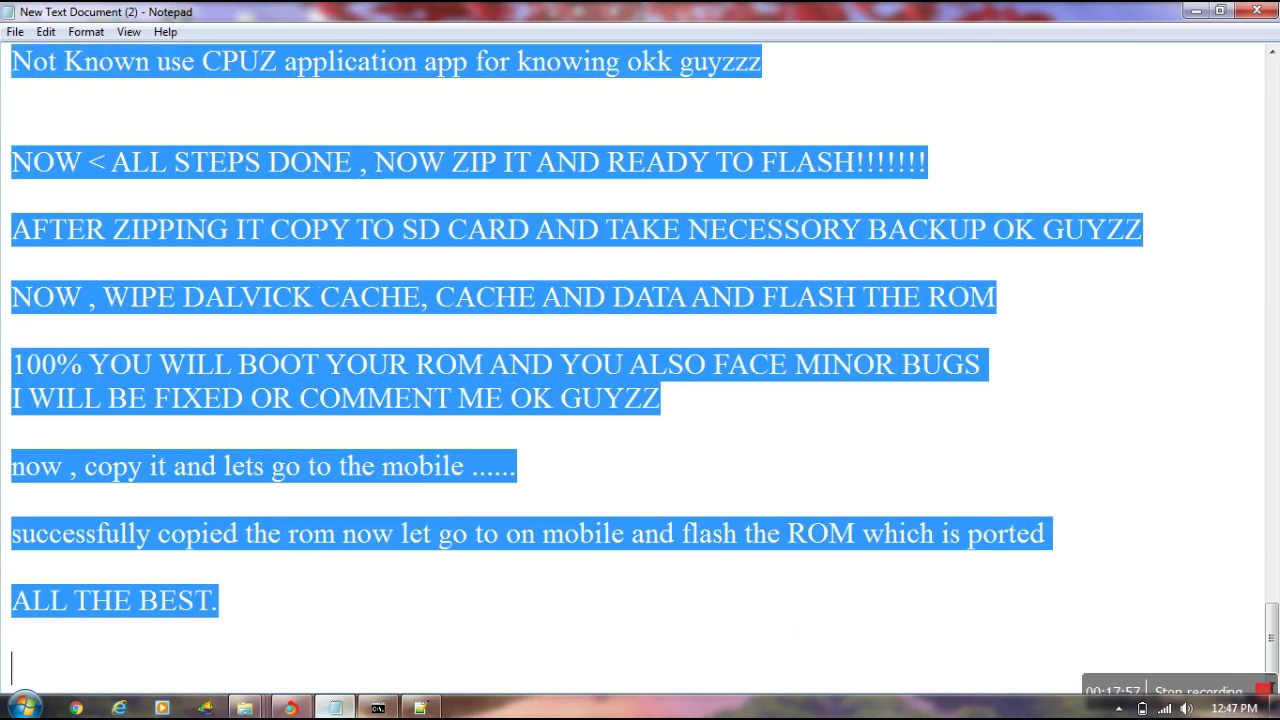
key("Delete")
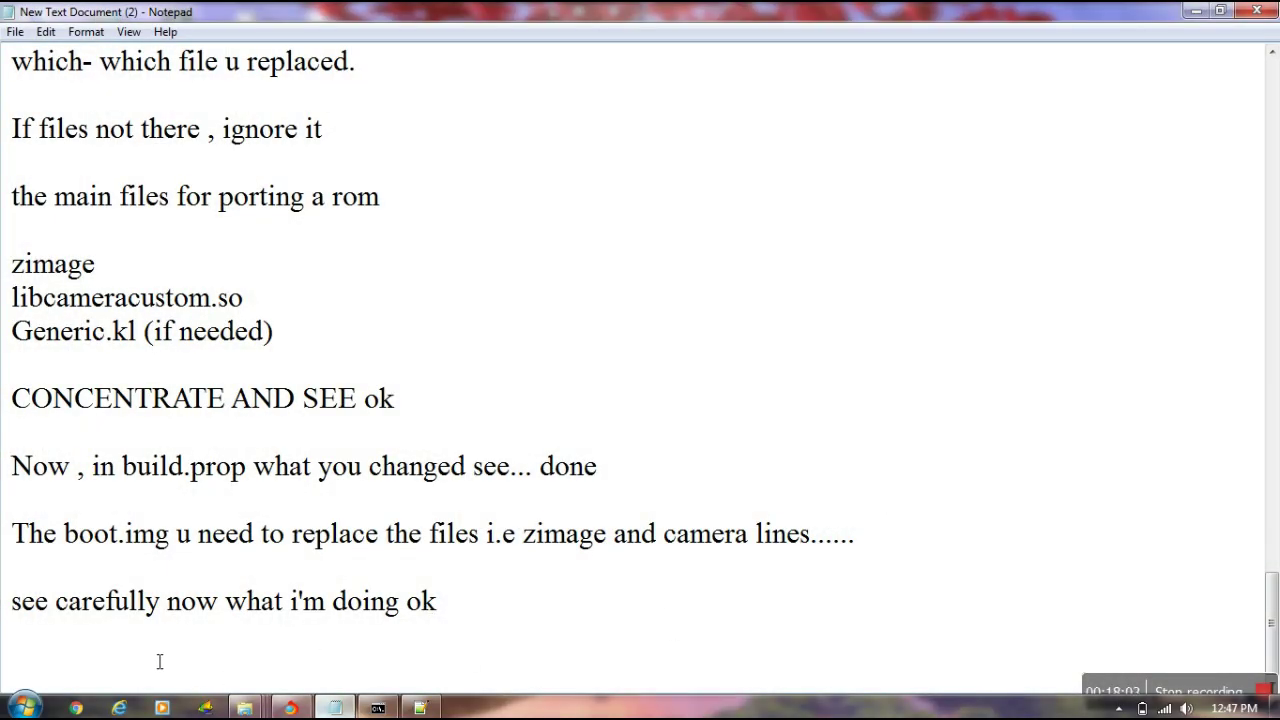
type("U")
key("BackSpace")
type("we have ")
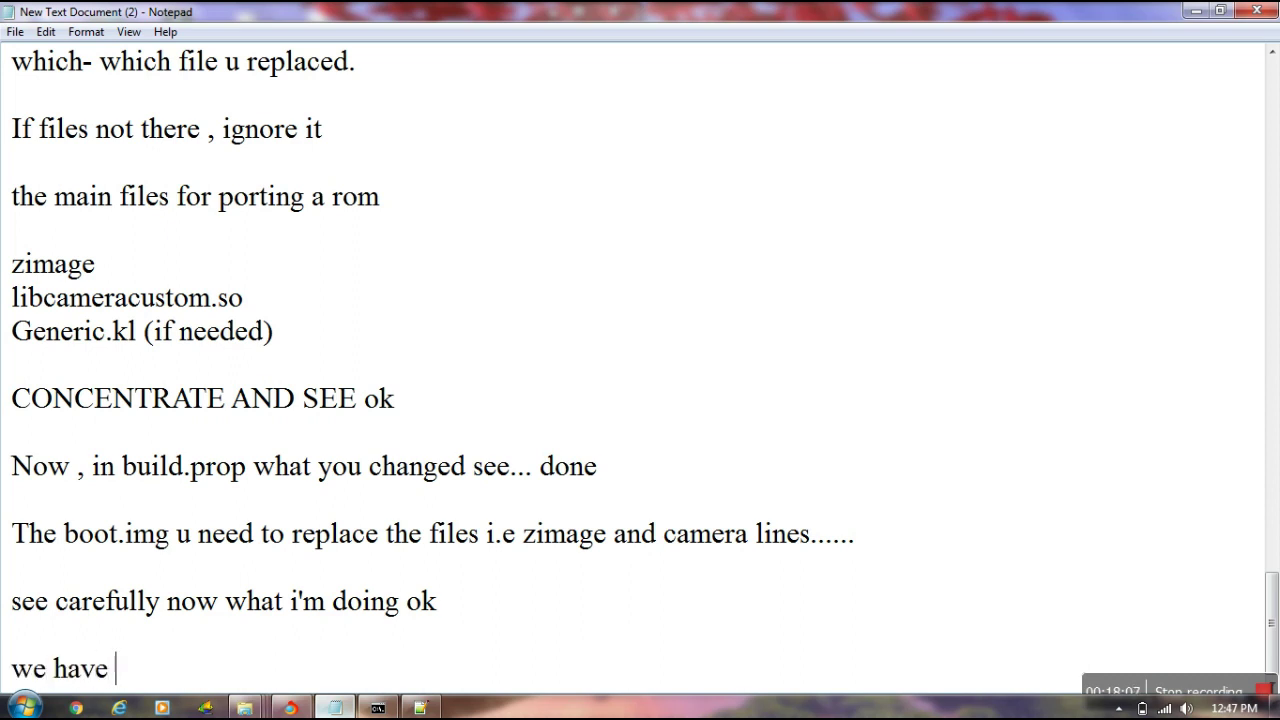
type("extracted")
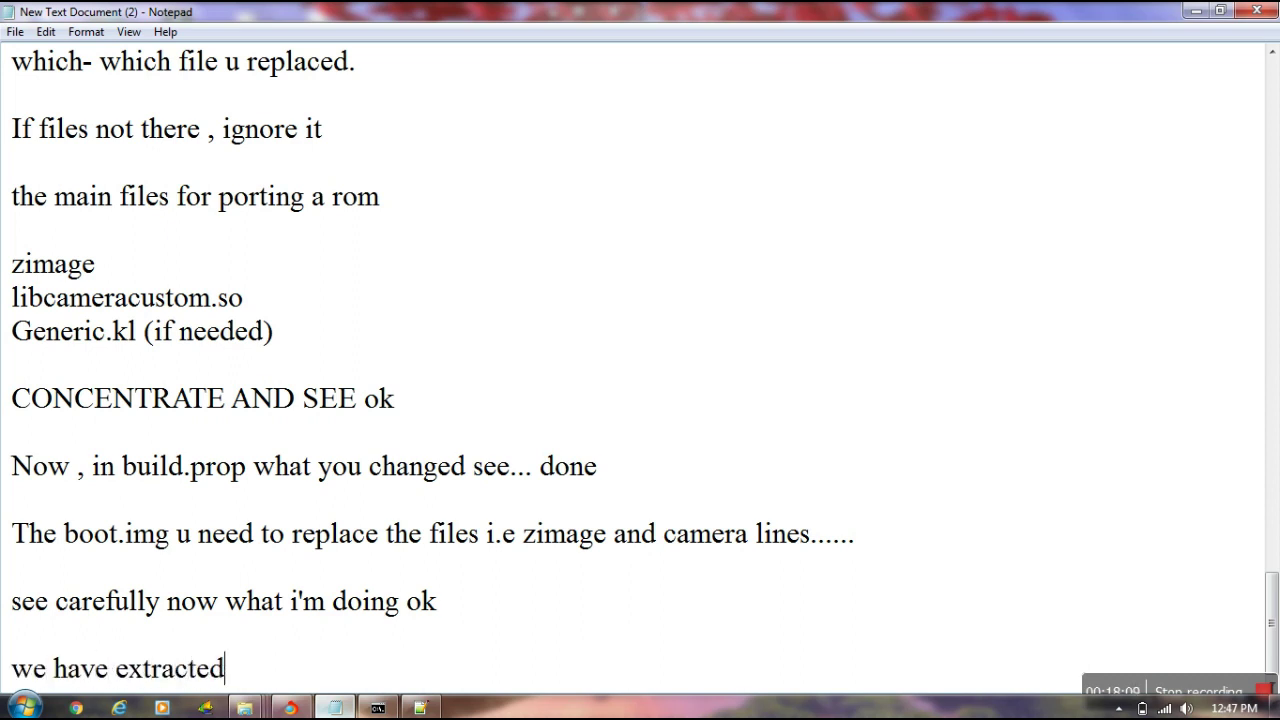
type(" boot.img wh")
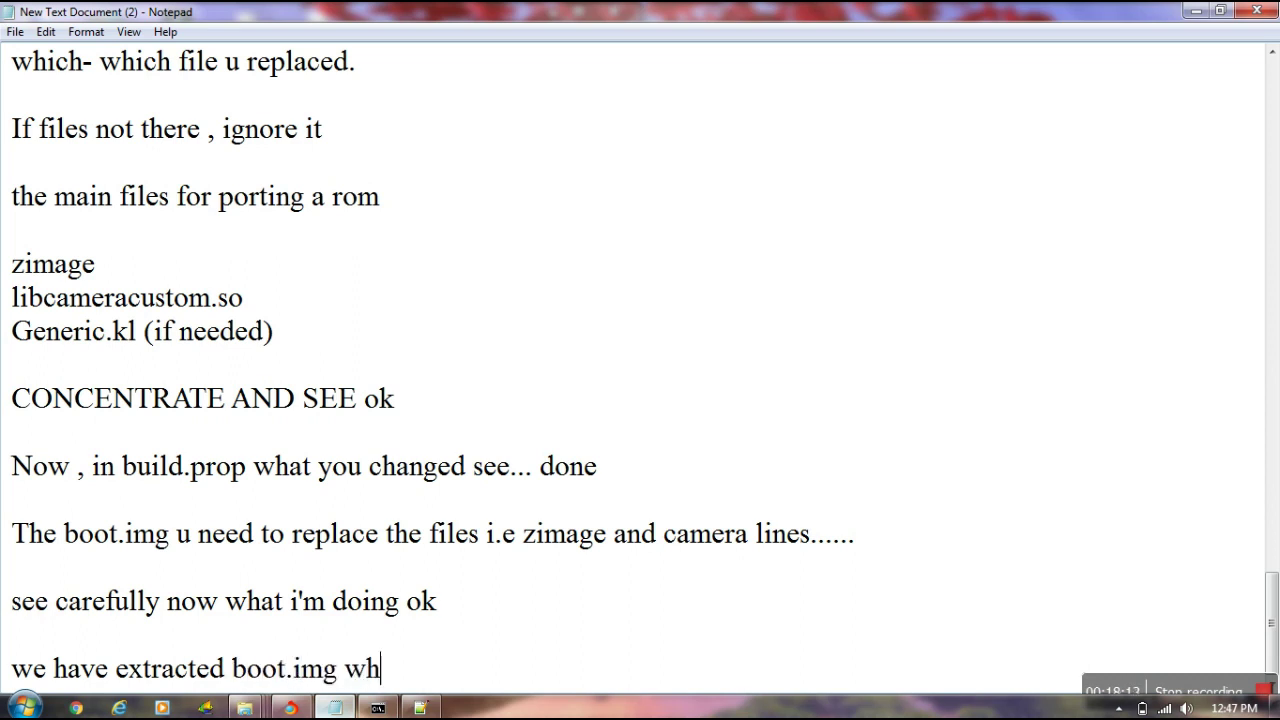
type("ich is s")
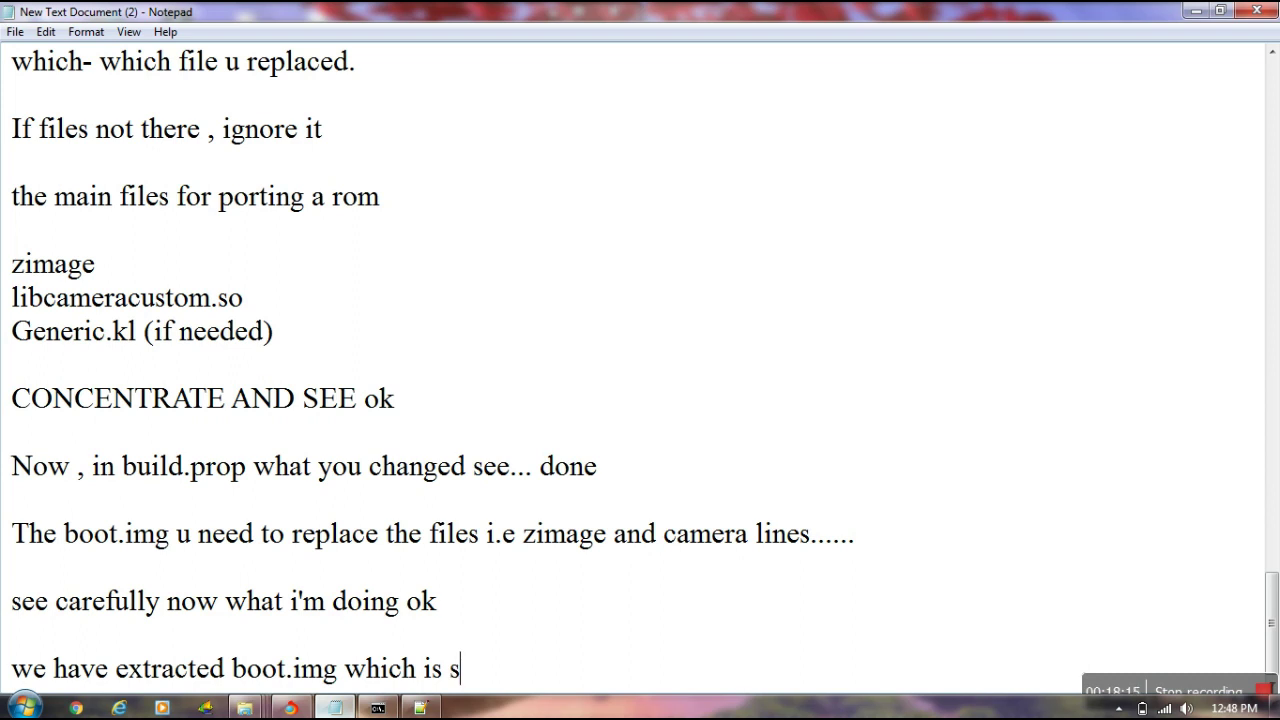
type("tock boot")
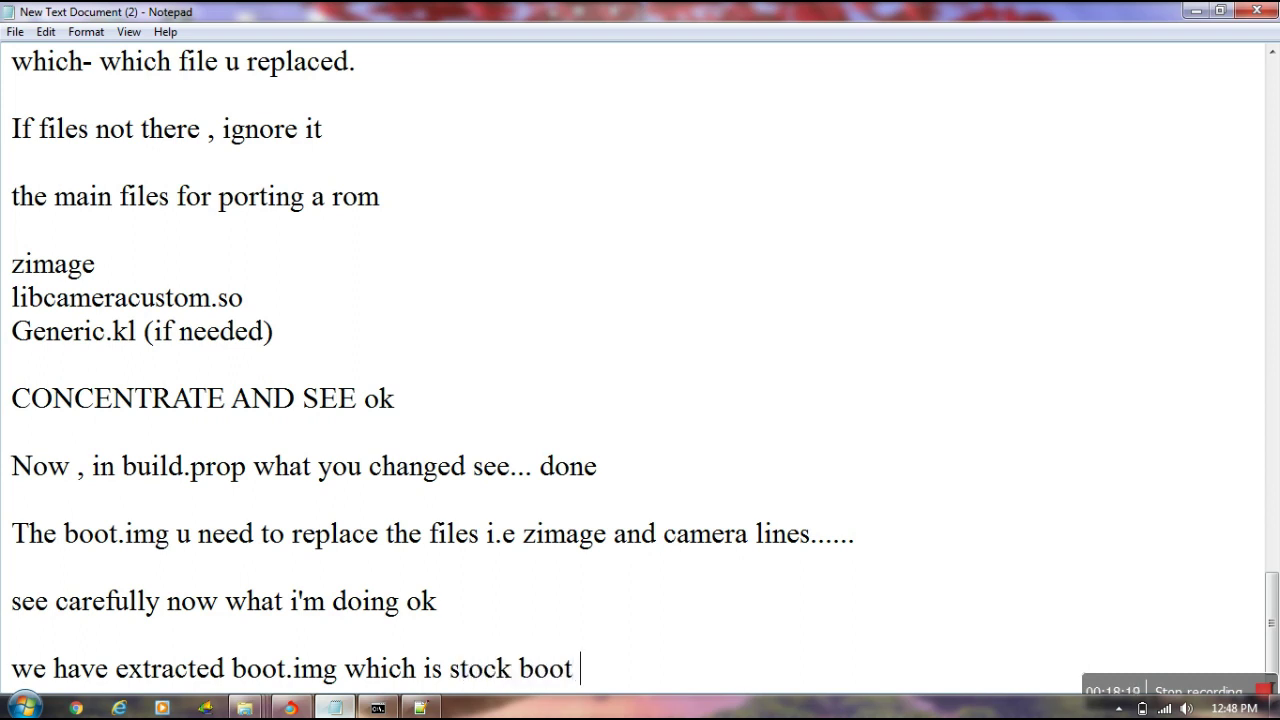
- Continue the note with "... So now rename it boot stock and cut the boot.img of port rom and paste it to working folder okk" and blank lines
type(" ... So now rename ")
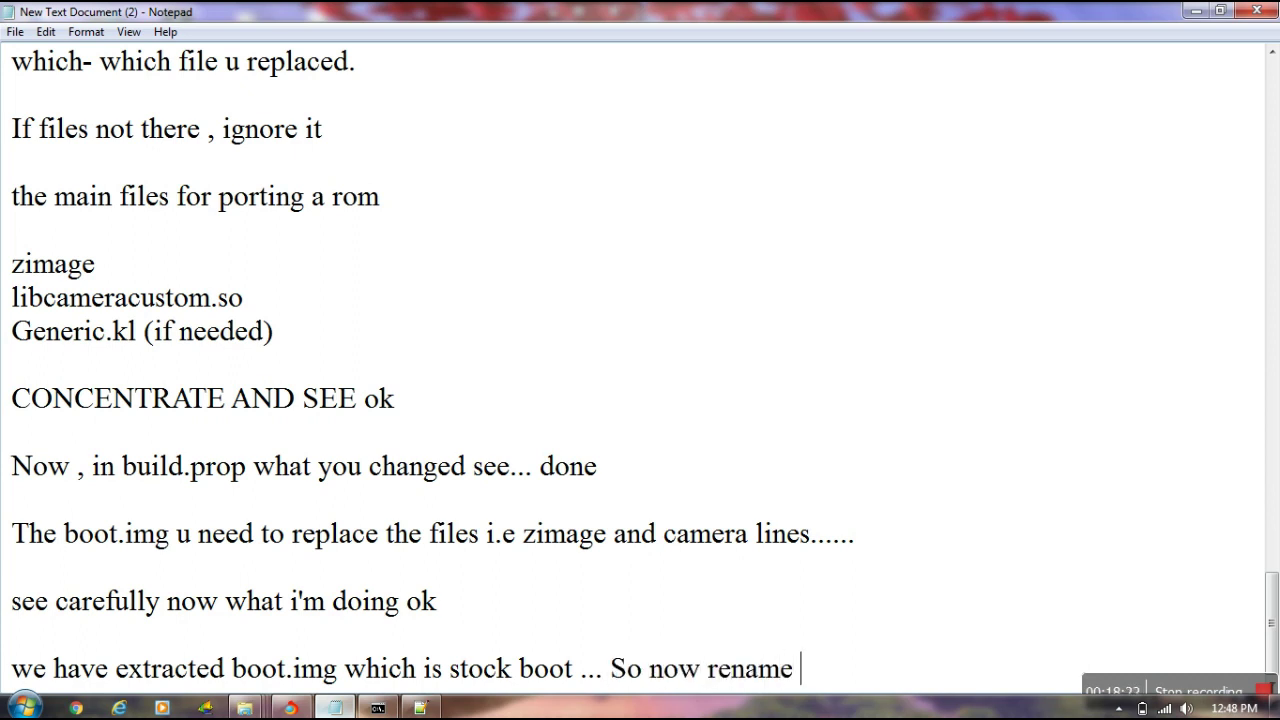
type("it boot stock and ")
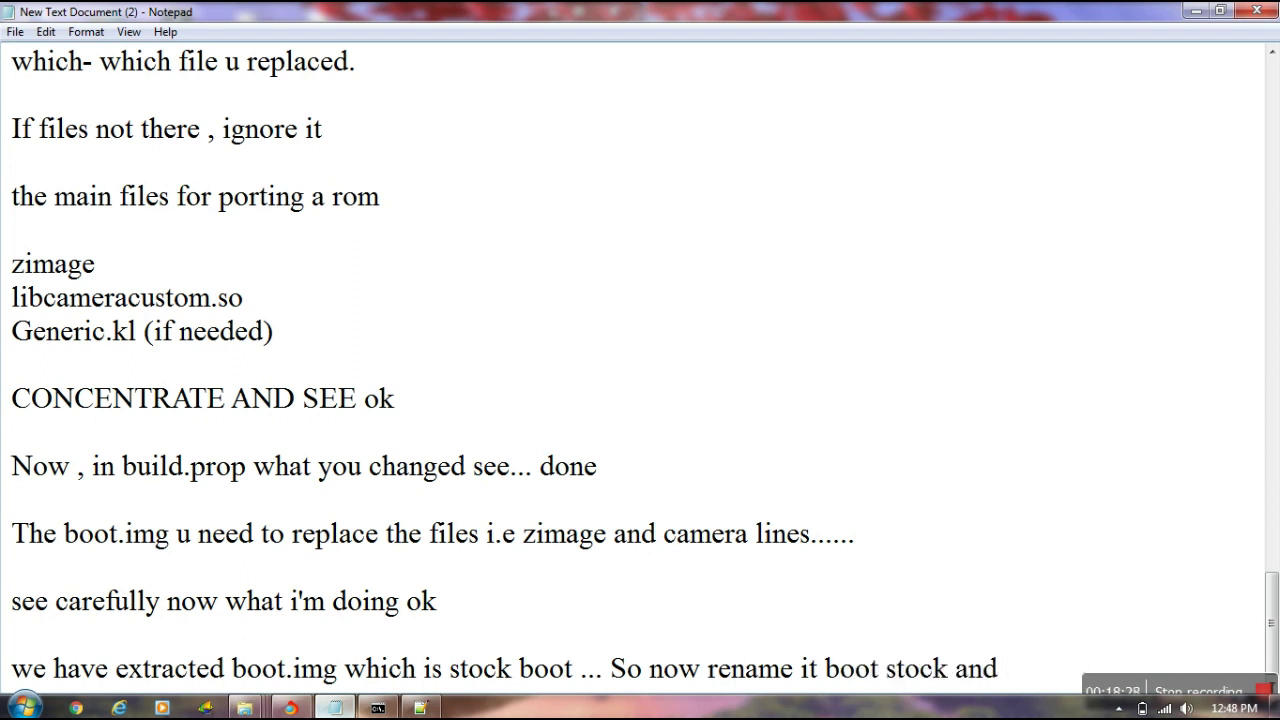
type("cut the boot")
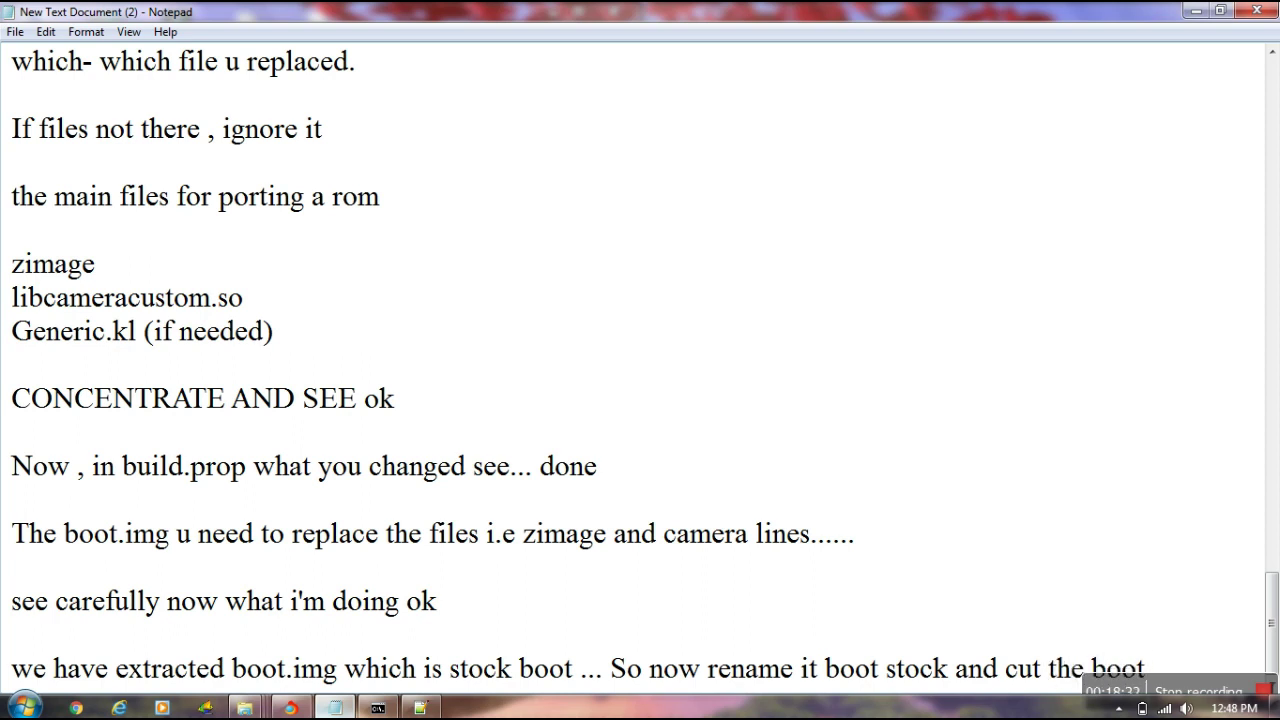
type(".img of port ro")
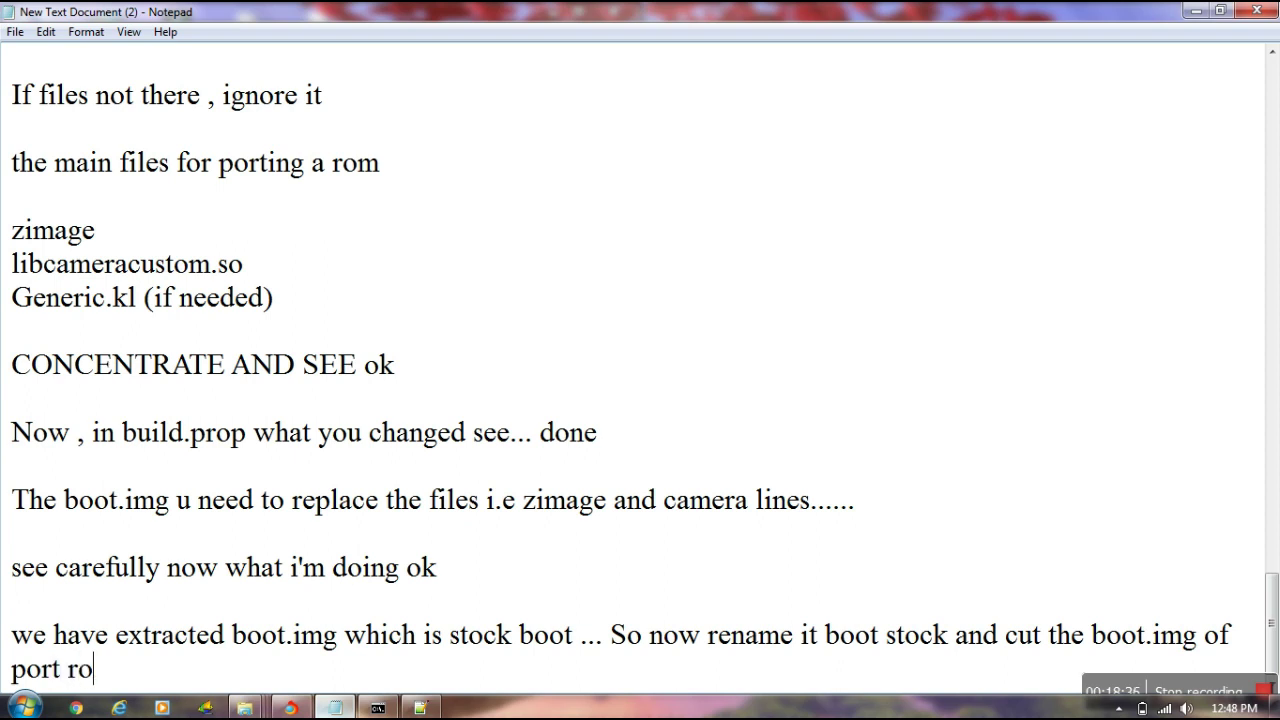
type("m and pas")
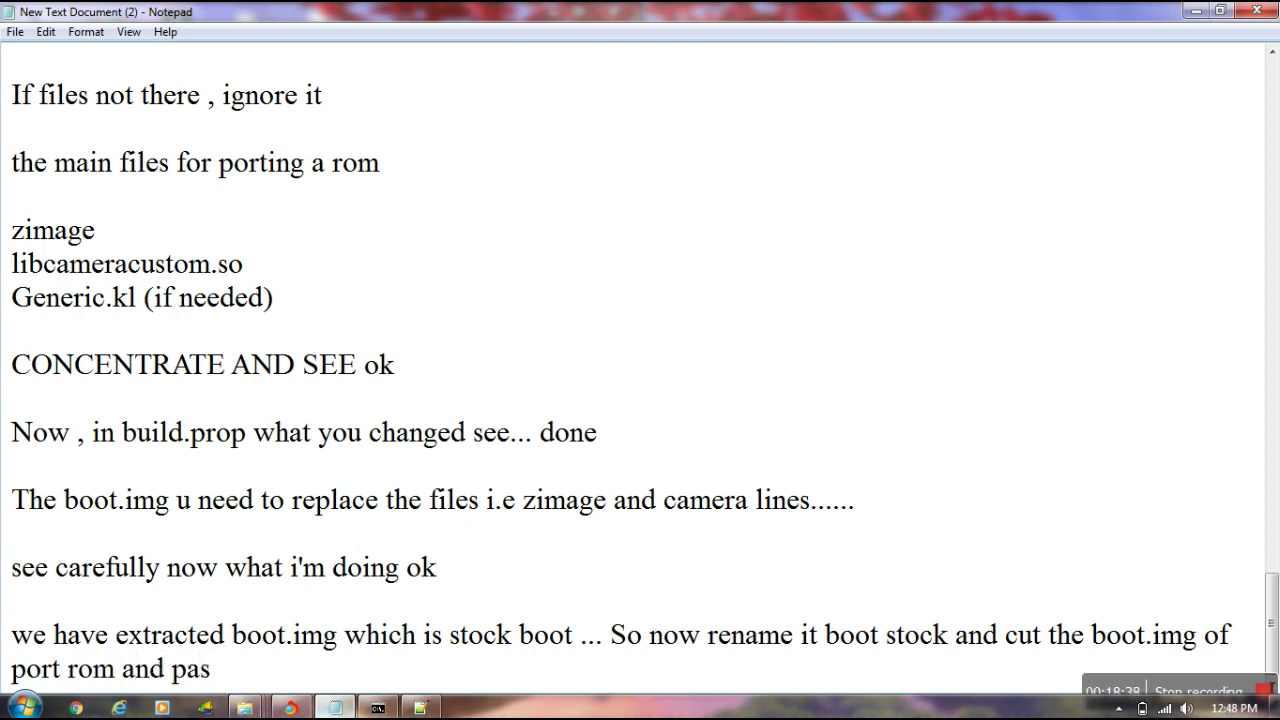
type("te it to workifol")
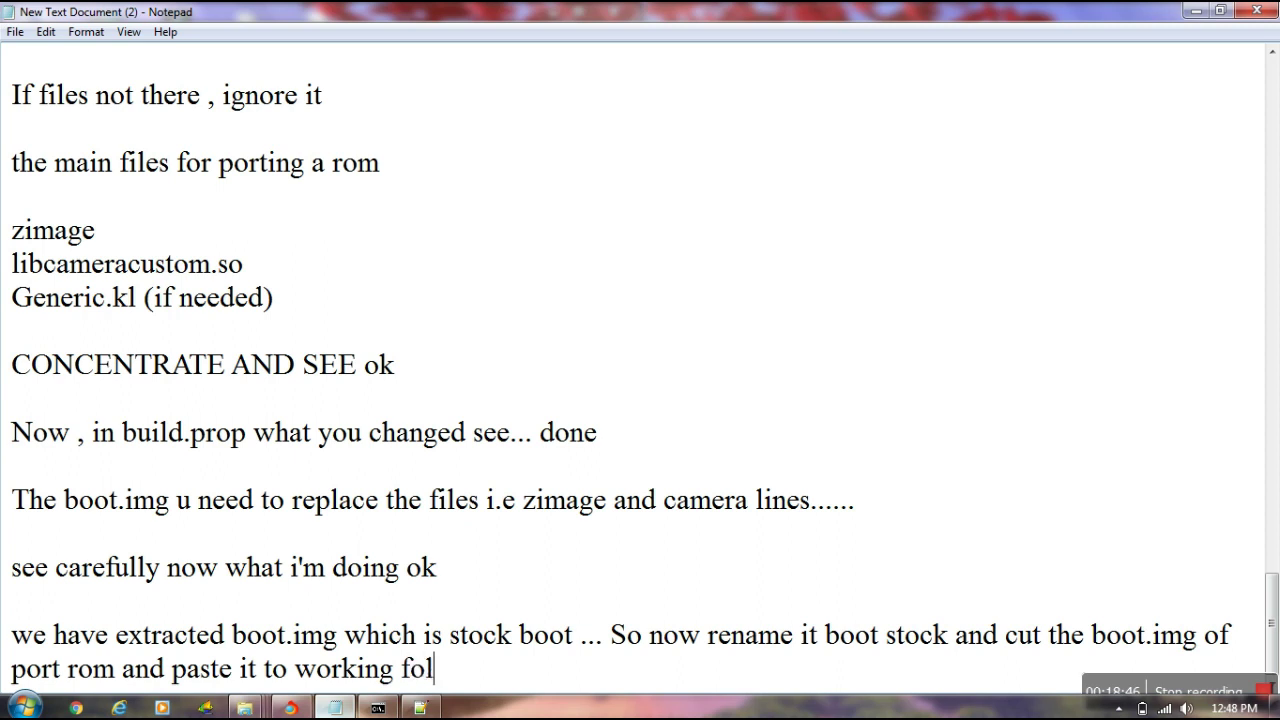
type("der okk")
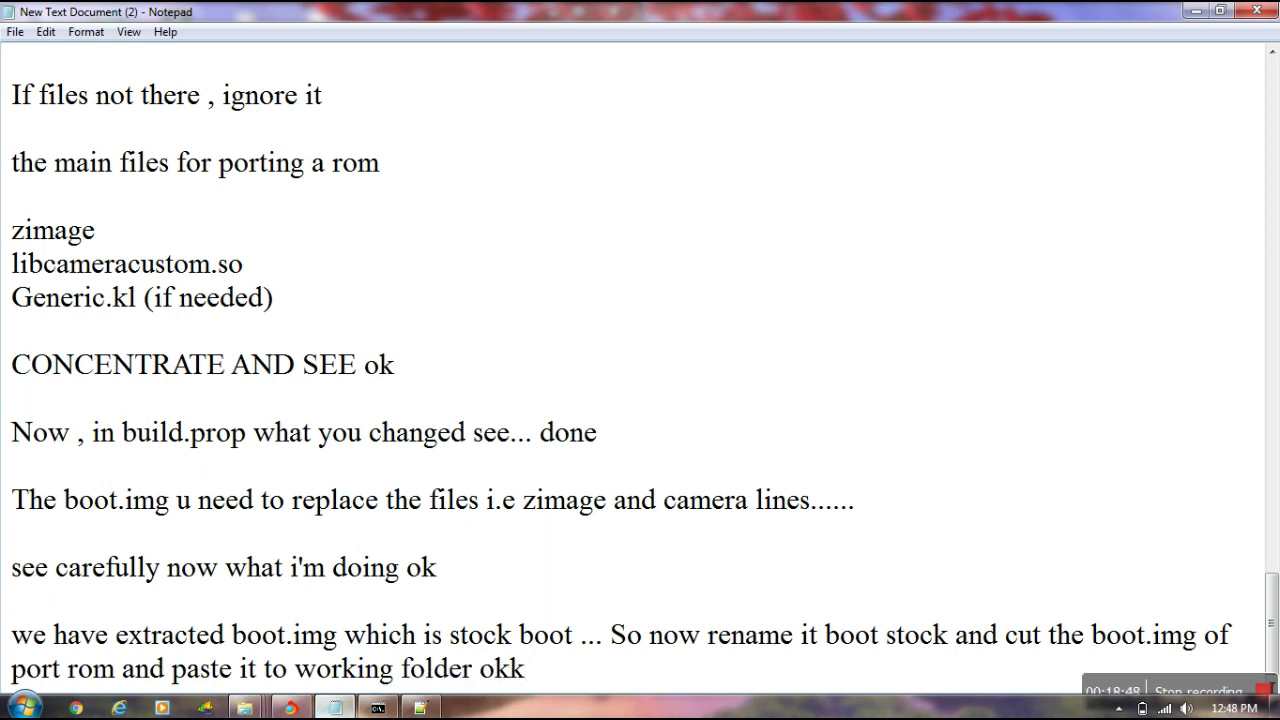
key("Return")
key("Return")
key("Return")
key("Return")
key("Return")
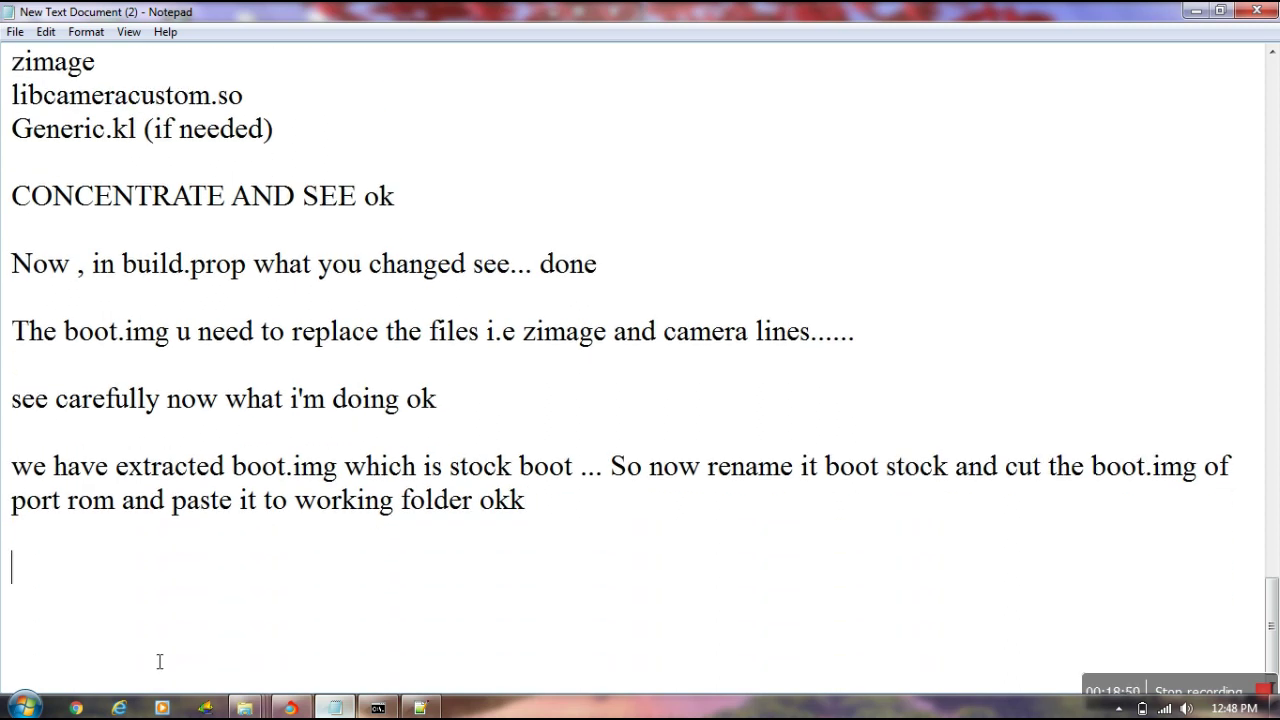
- In File Explorer, rename the boot file in Kitchen's WORKING_121317_123434 folder to bootSTOCK
left_click(335, 708)
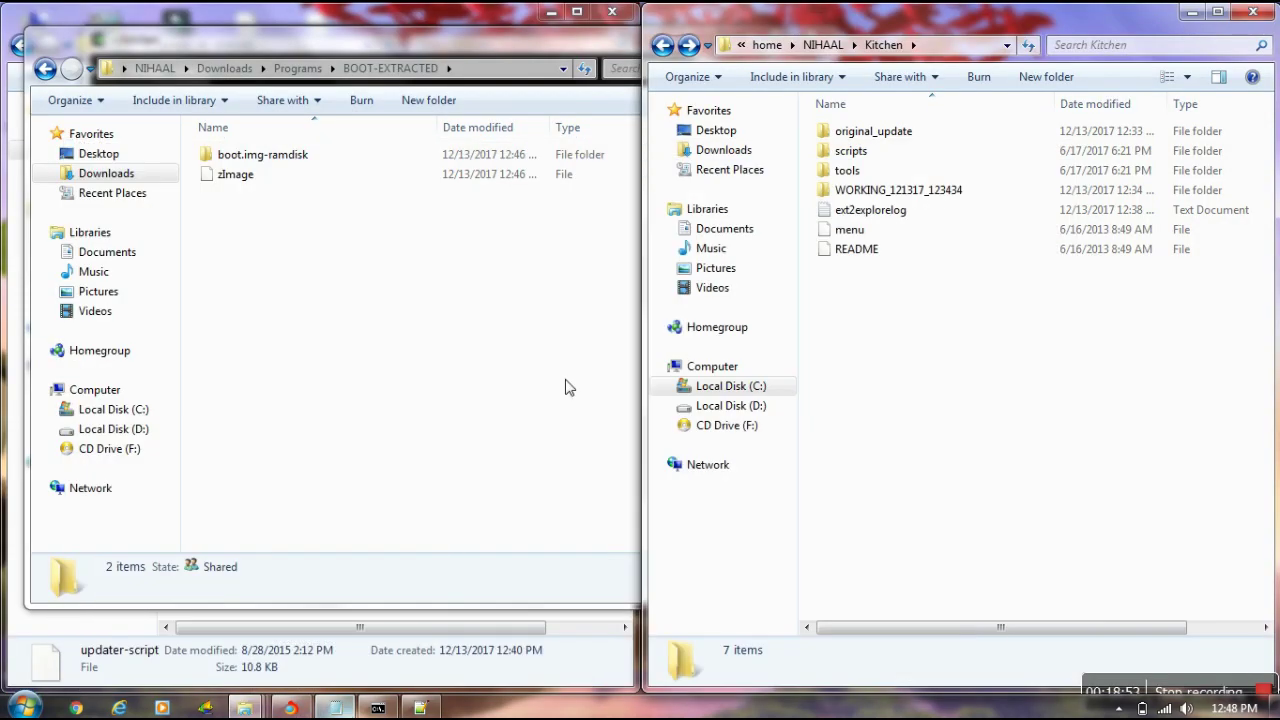
double_click(866, 191)
left_click(847, 180)
right_click(847, 178)
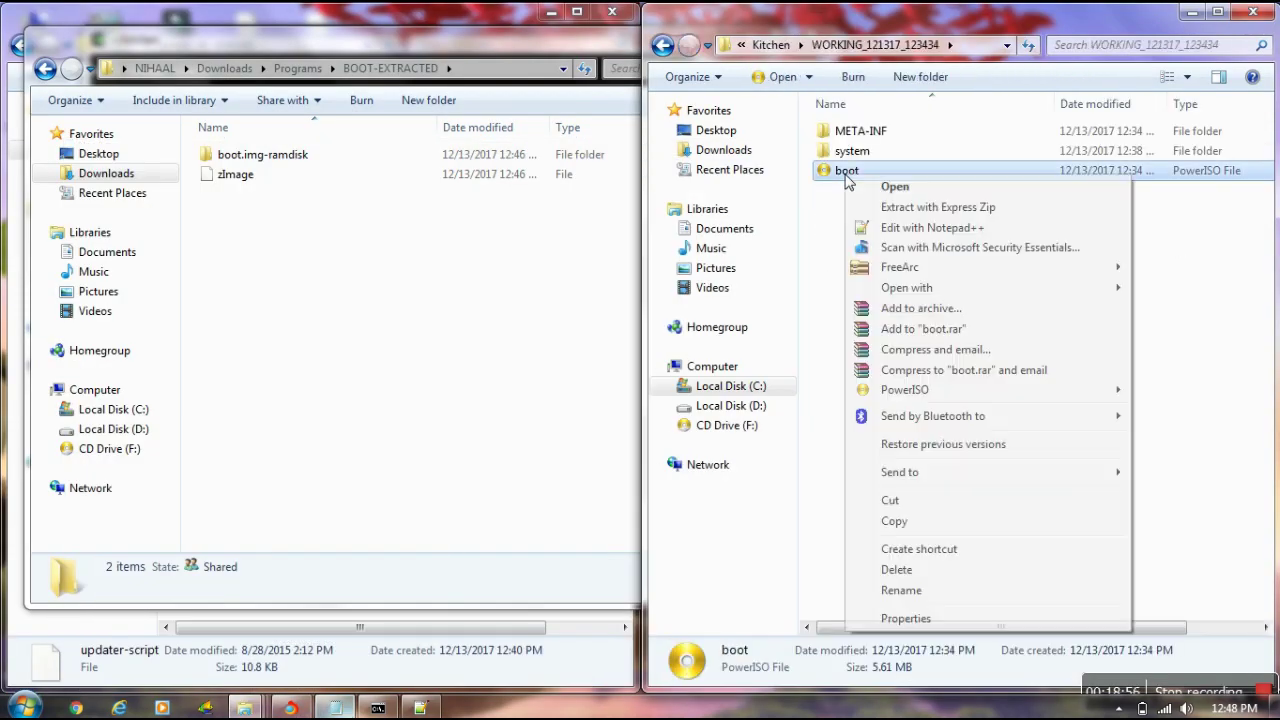
left_click(918, 590)
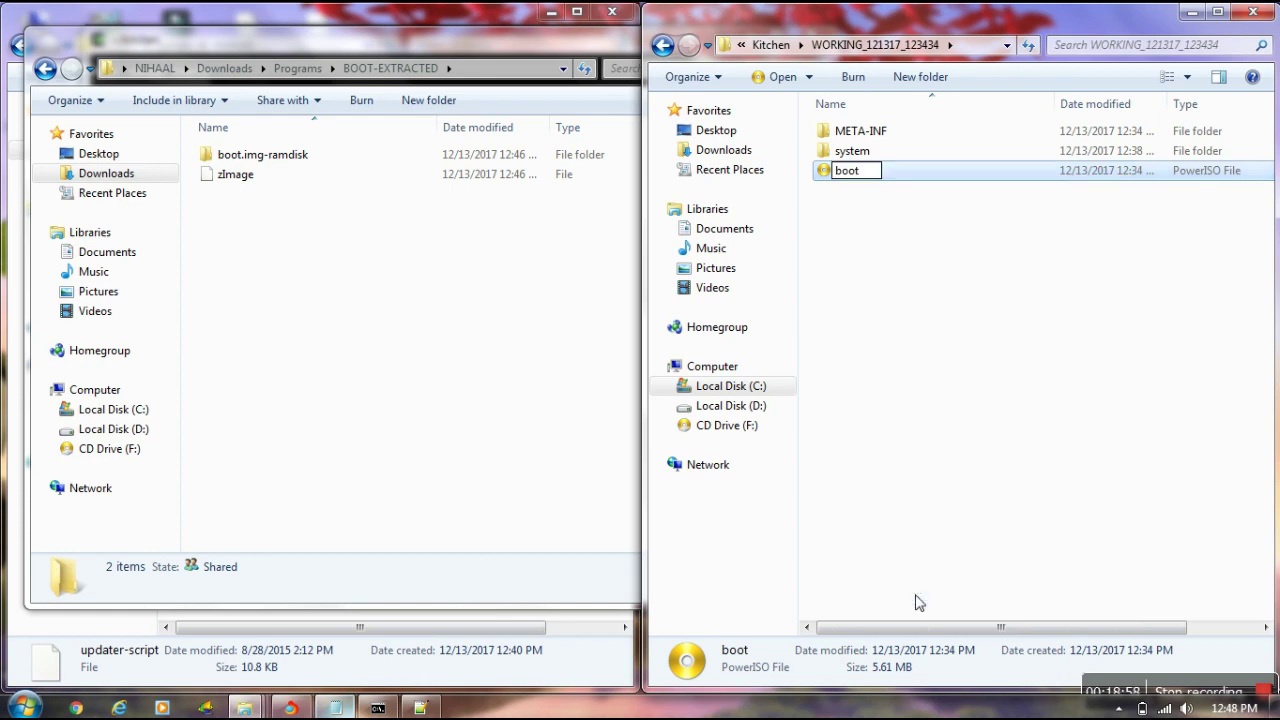
type("STOCK")
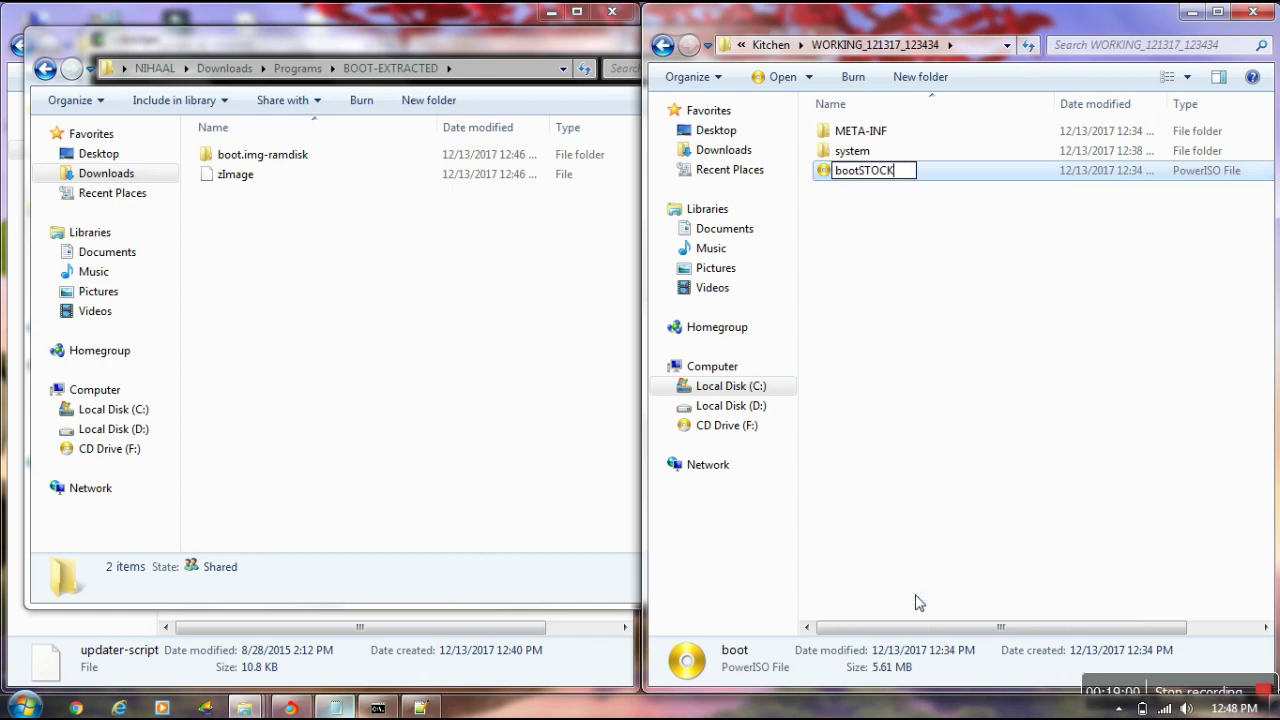
key("Return")
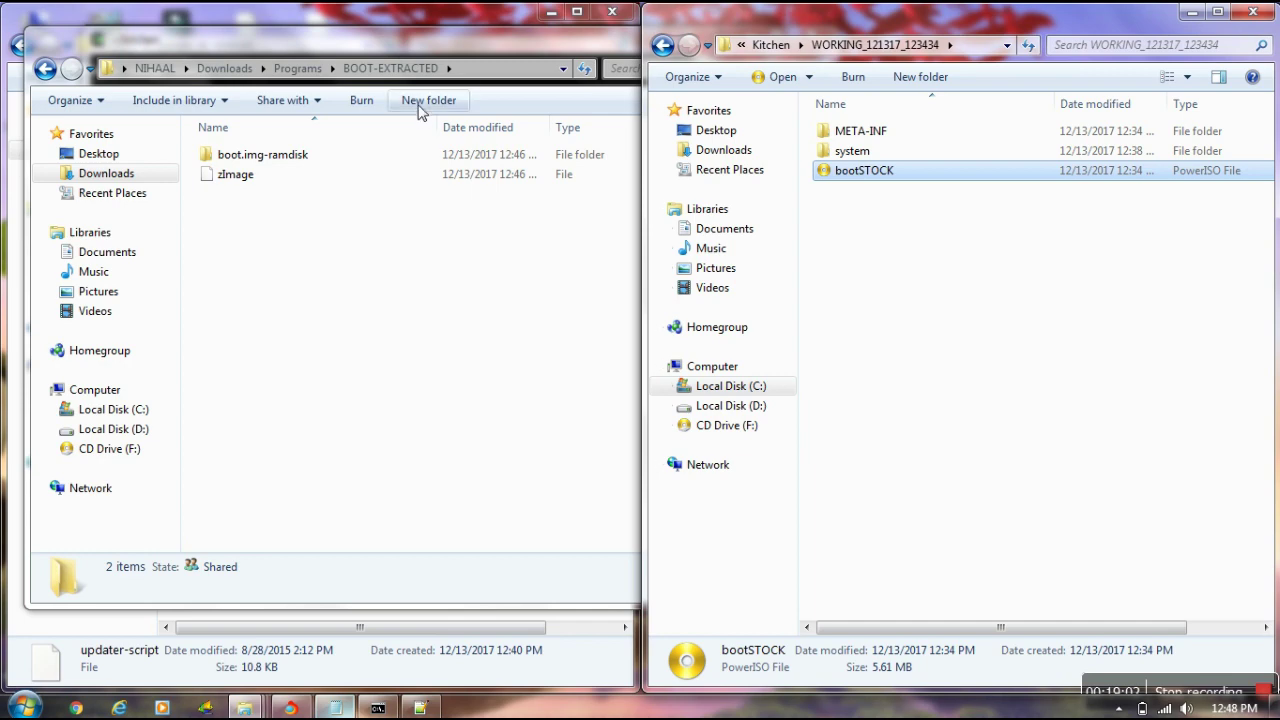
- Move the boot file from the PORT ROM VIBE UI 2.0 folder into Kitchen's WORKING_121317_123434 folder
left_click(424, 60)
left_click(745, 38)
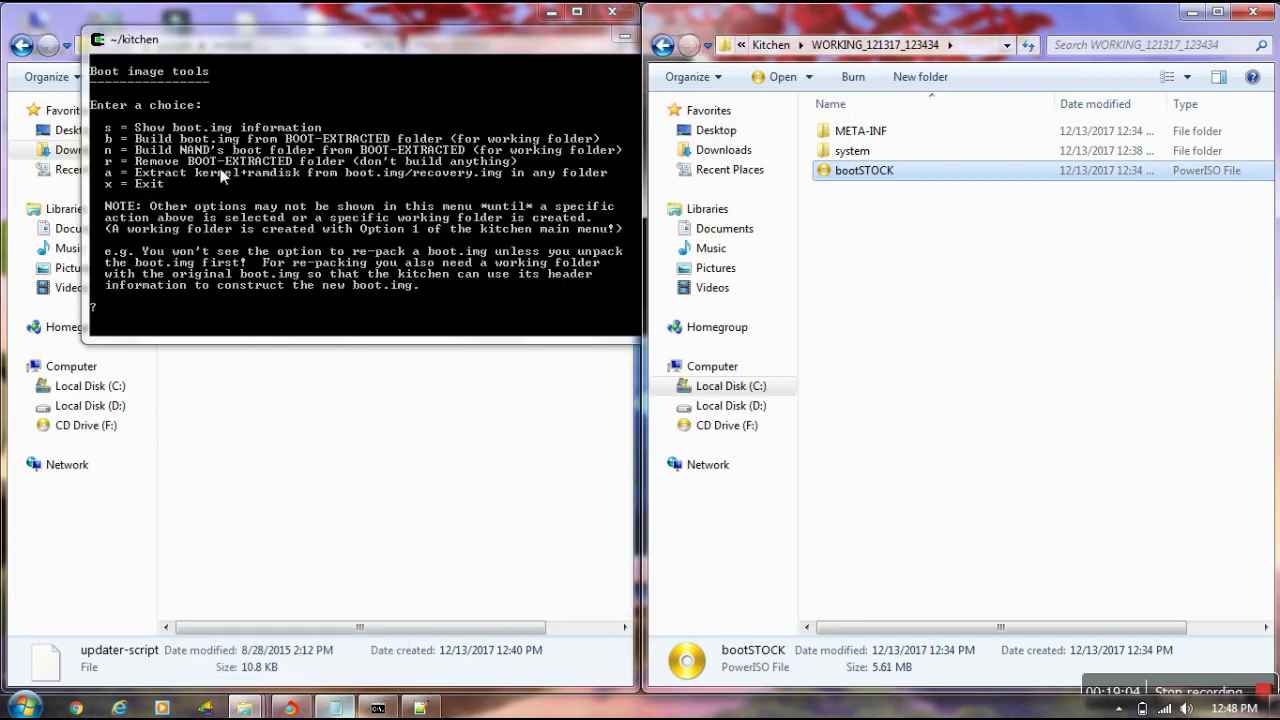
left_click(105, 22)
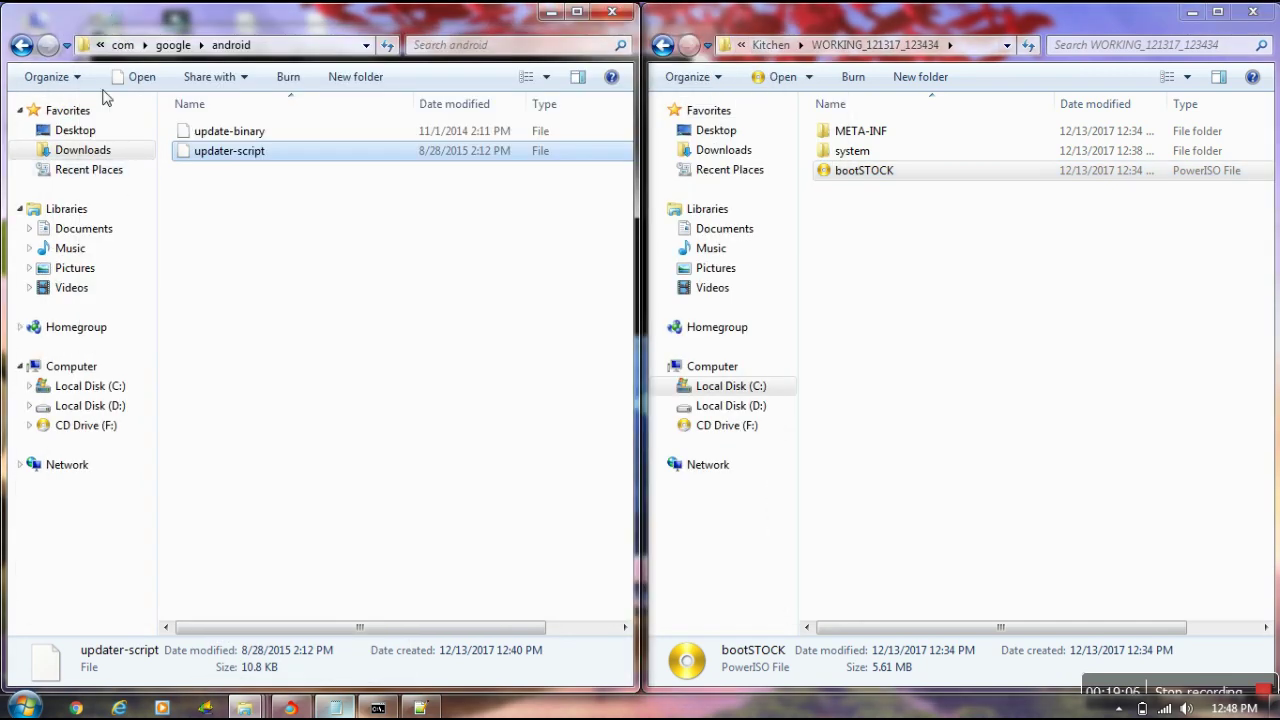
left_click(22, 47)
left_click(18, 43)
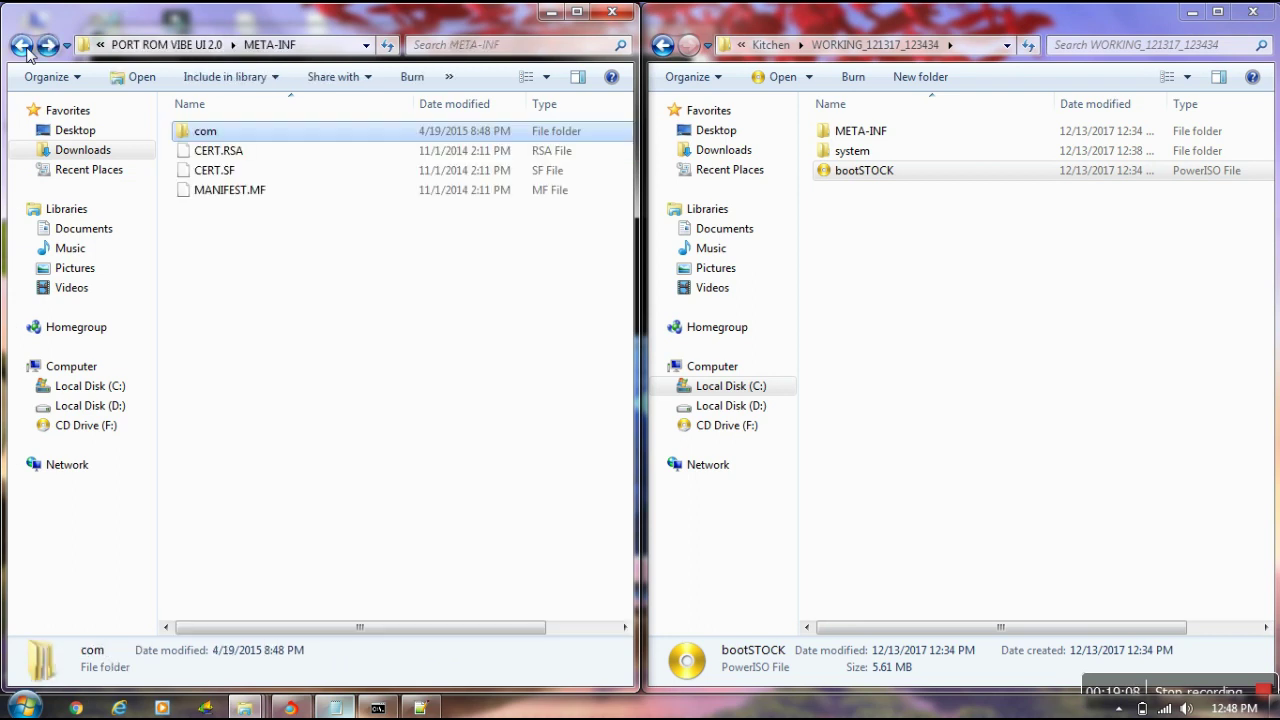
left_click(20, 44)
left_click(206, 194)
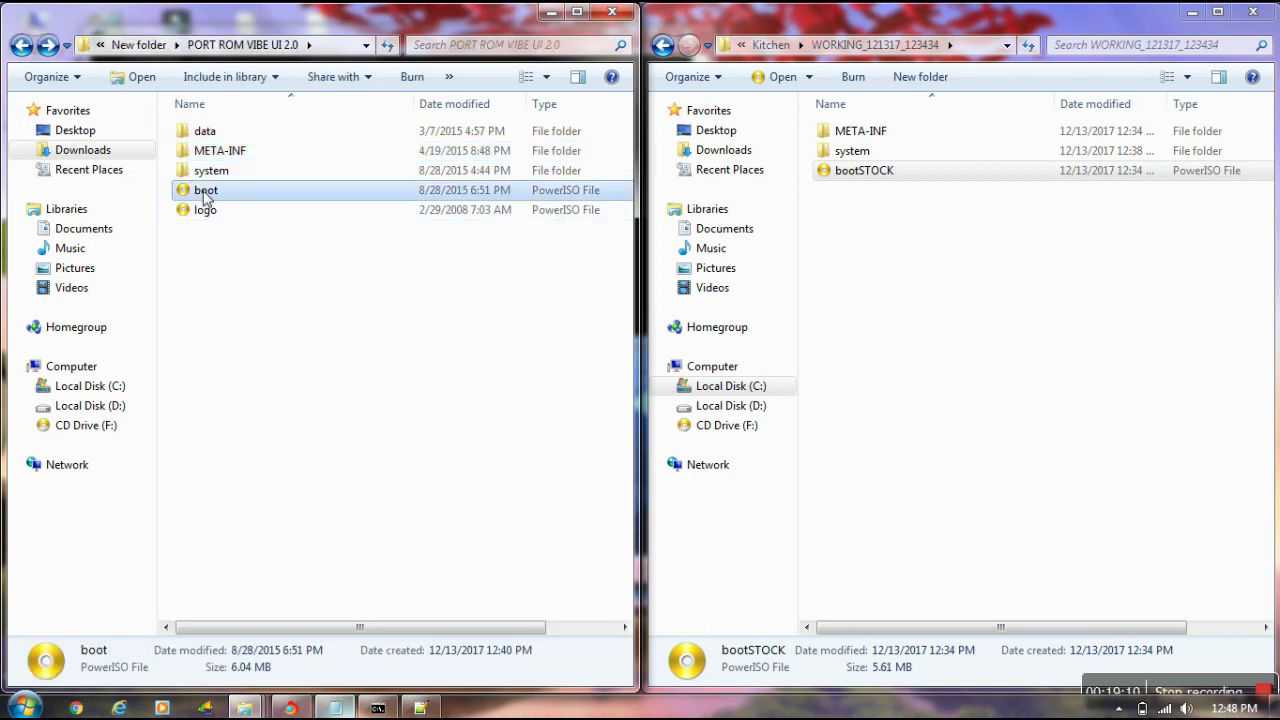
right_click(204, 195)
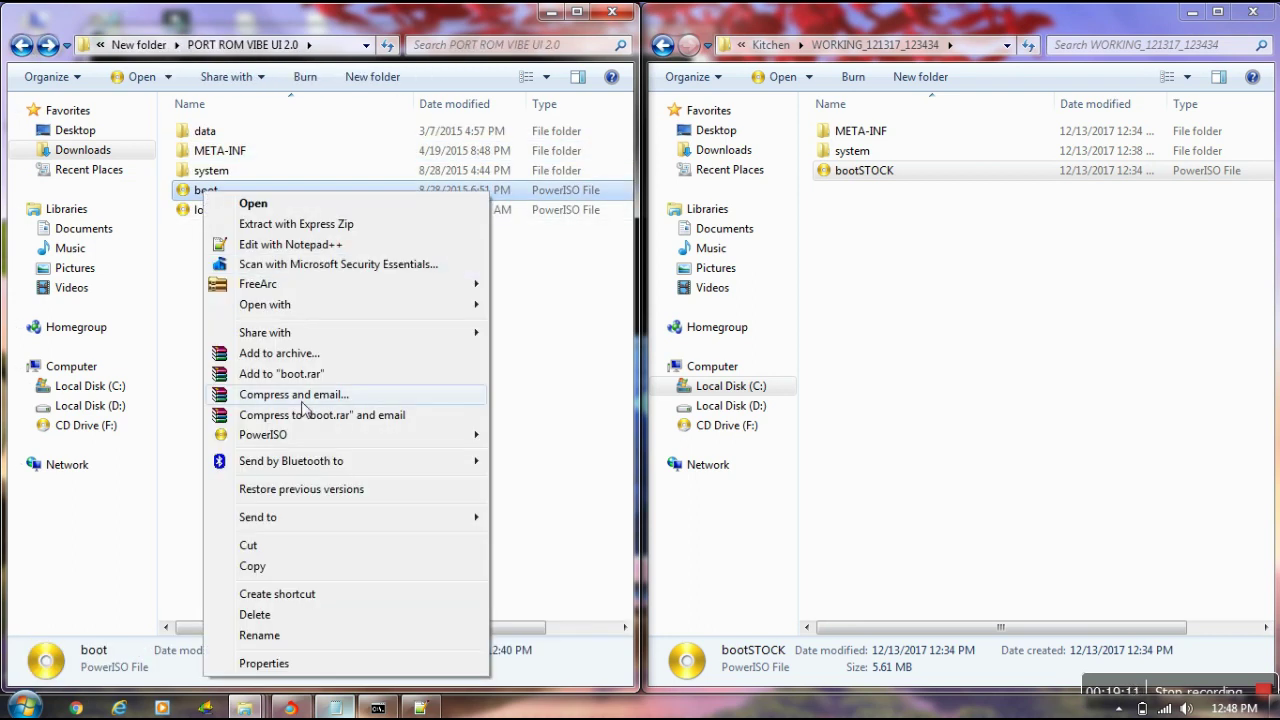
left_click(260, 546)
left_click(1023, 361)
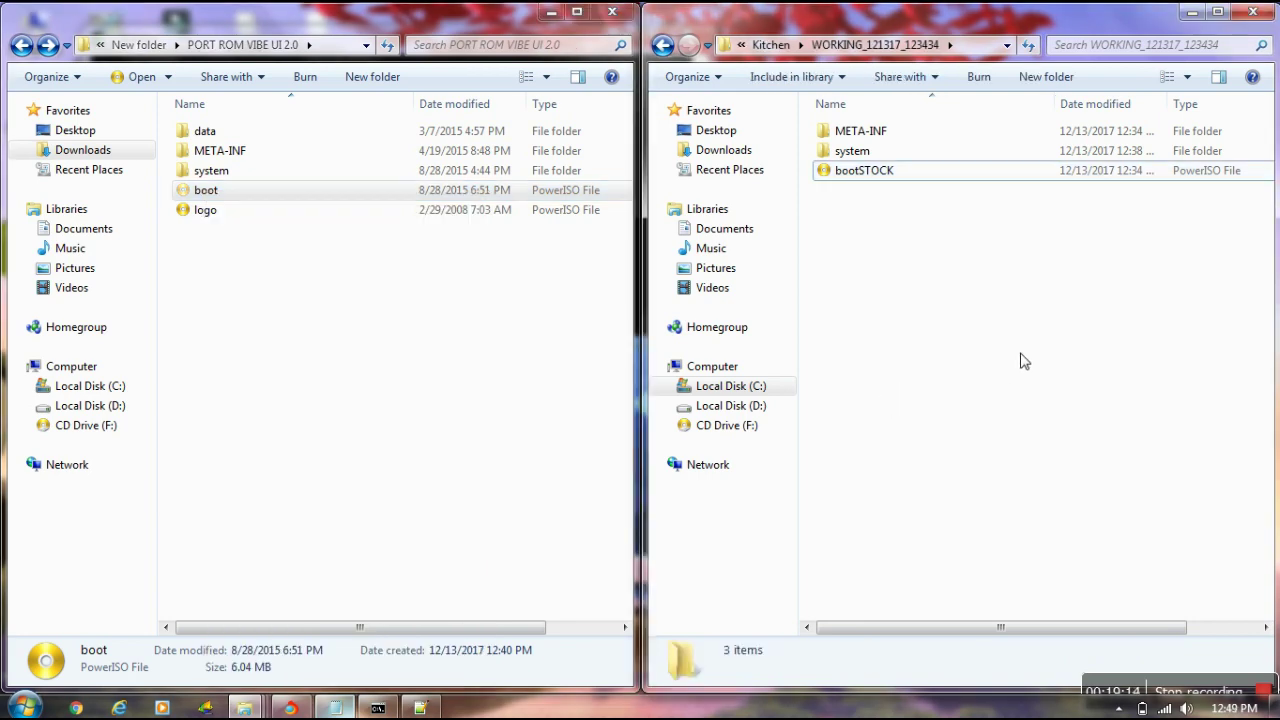
key("ctrl+v")
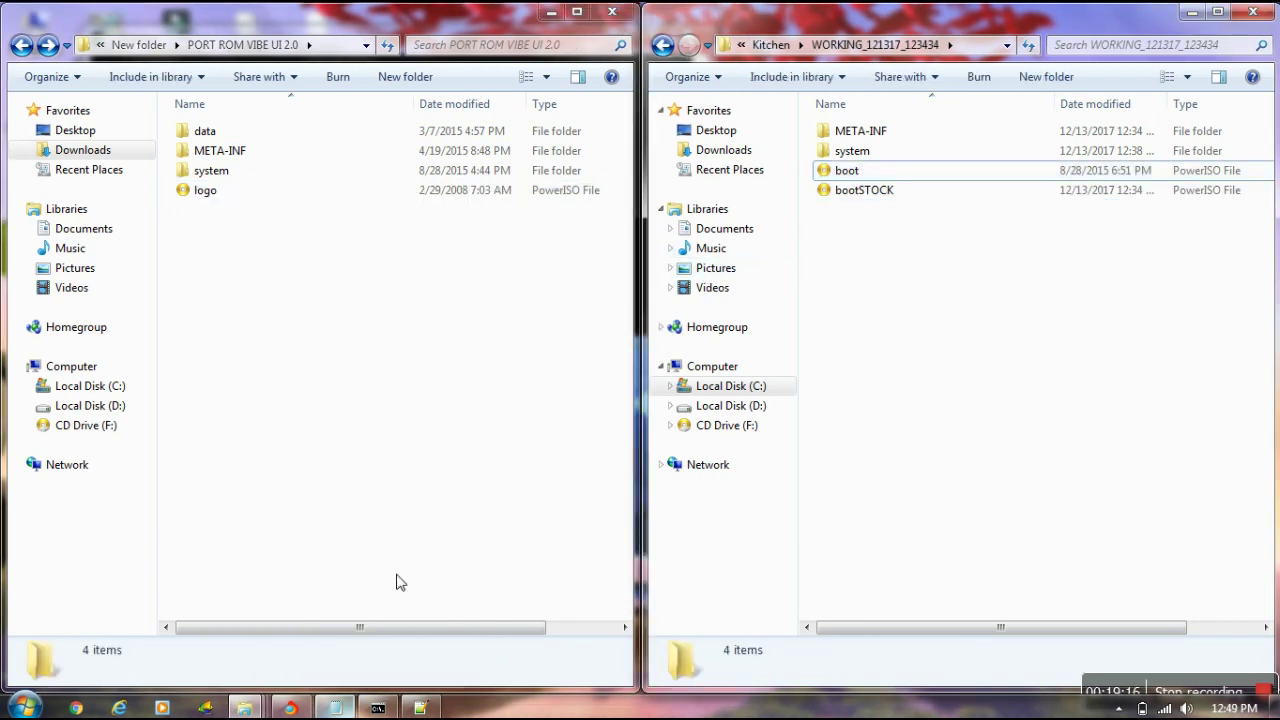
- Switch to the Notepad notes and add the line "now do same which i'm doing ok"
left_click(378, 708)
left_click(420, 708)
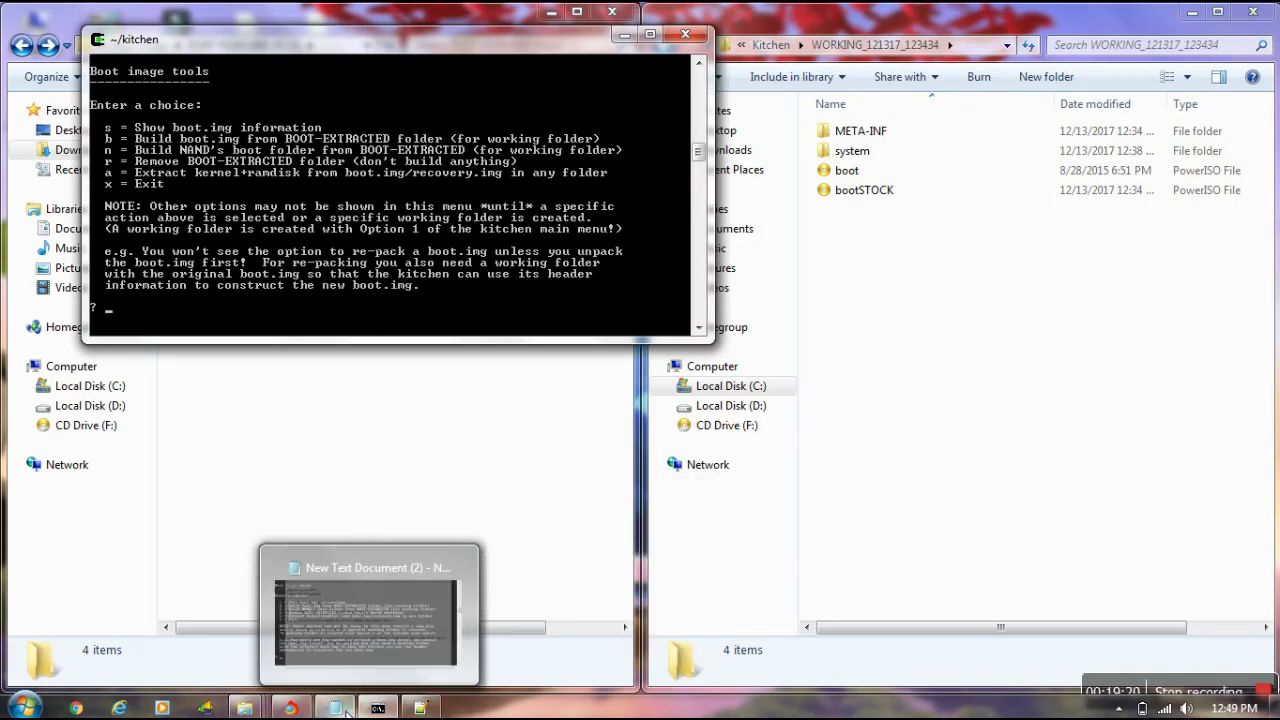
left_click(335, 708)
type("n")
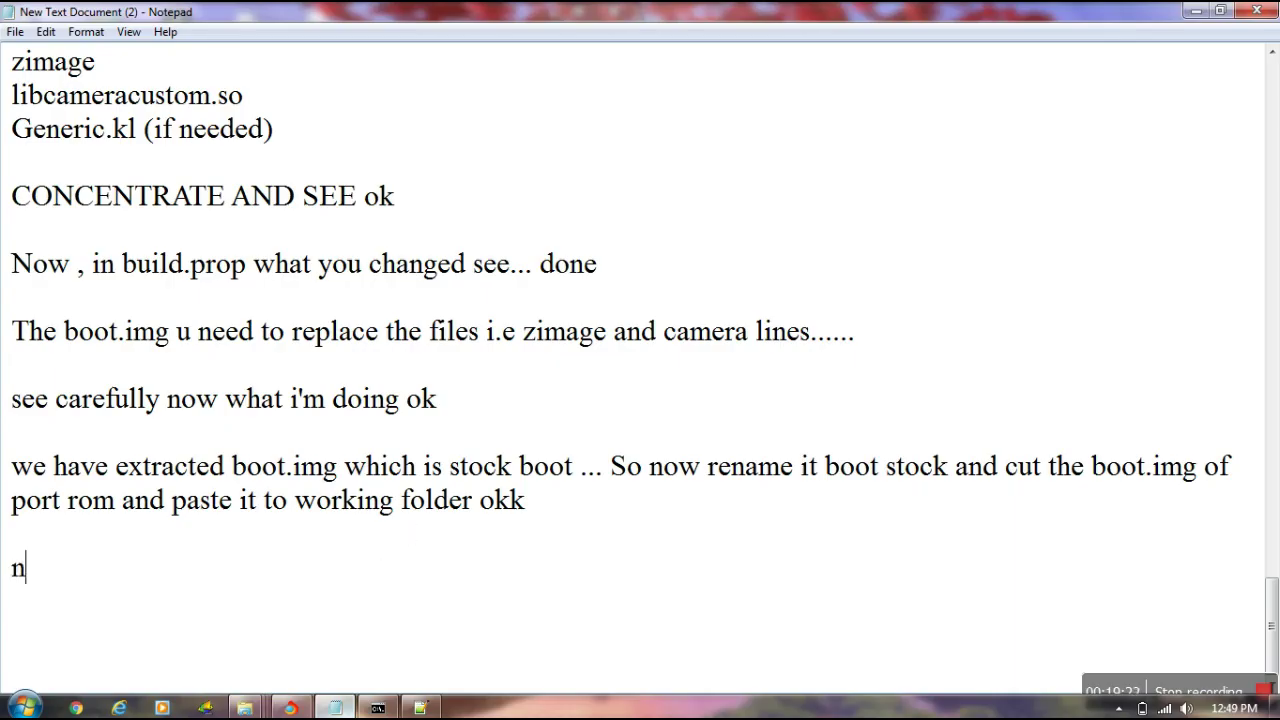
type("ow do ")
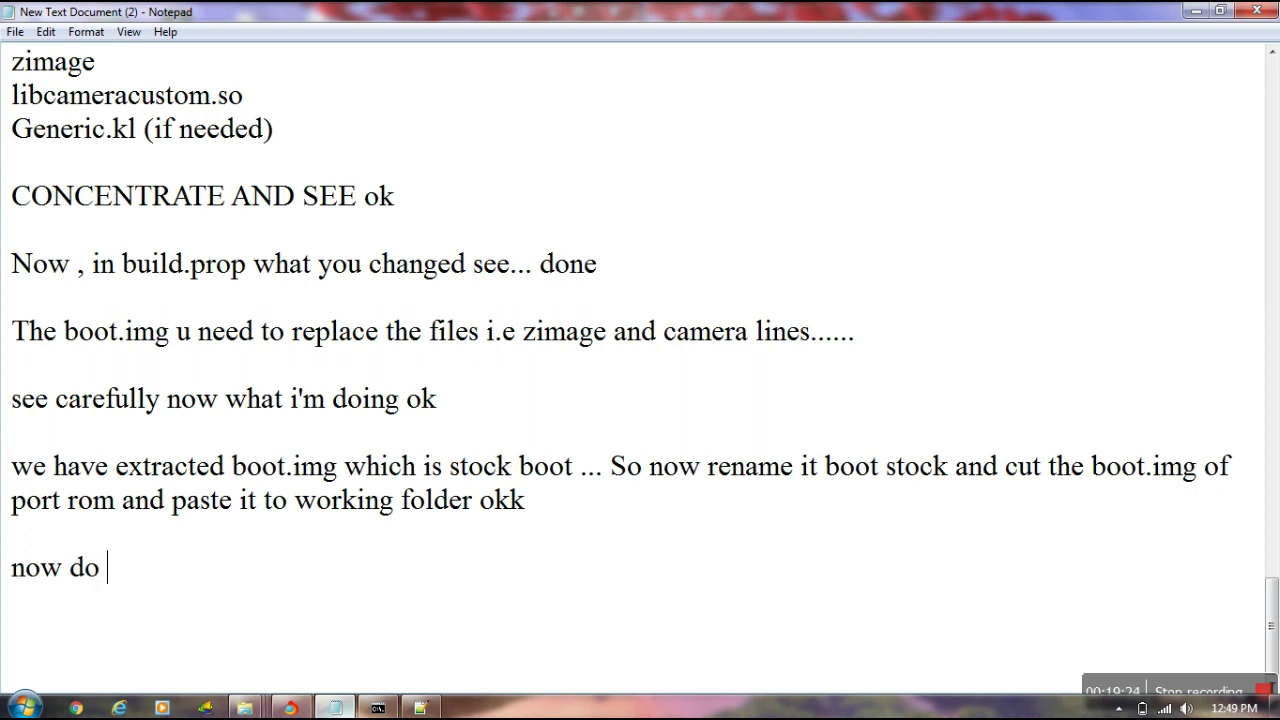
type("same which")
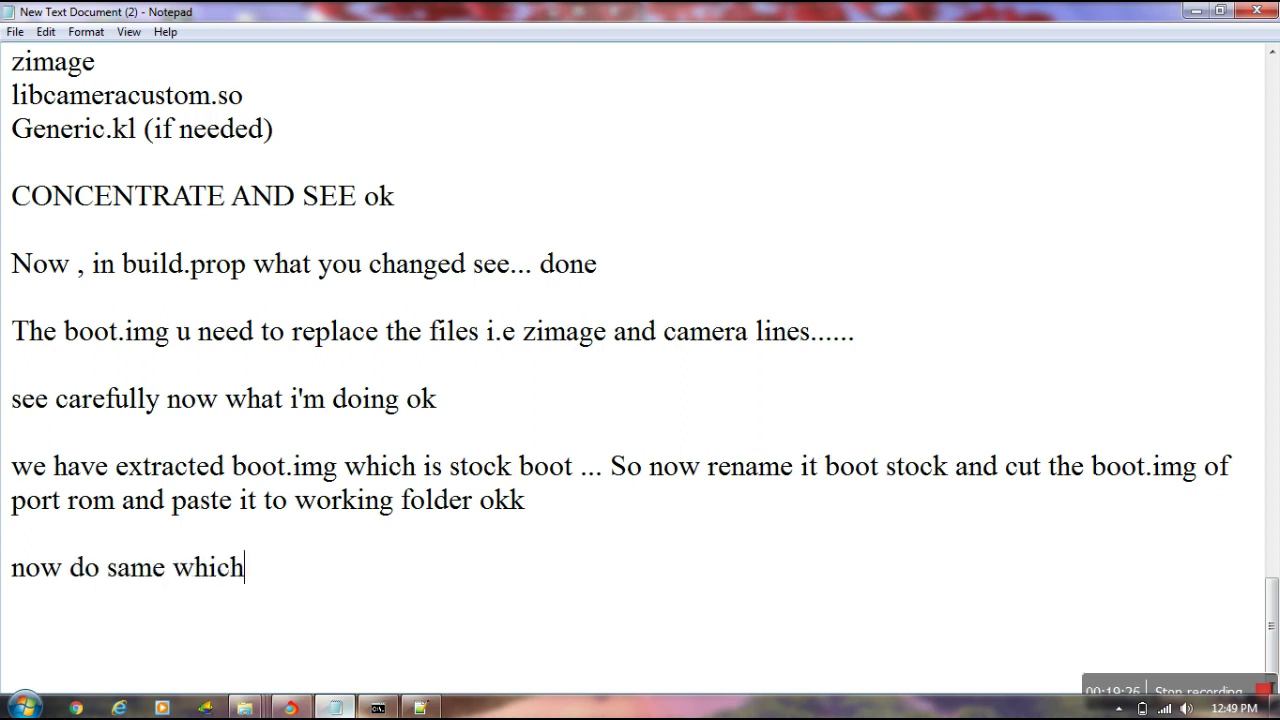
type(" i'm doing ok")
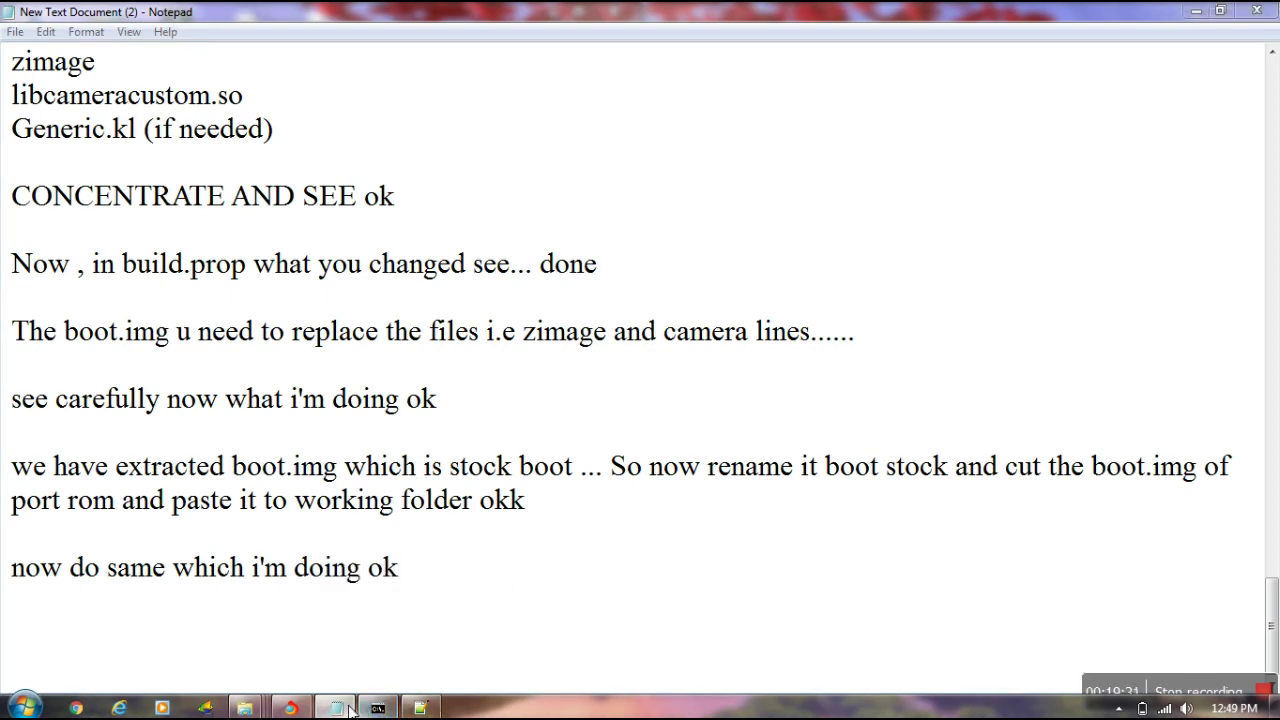
- Switch to the Android Kitchen console and extract the port ROM's boot.img from the working folder with the boot image tools
left_click(390, 708)
key("Return")
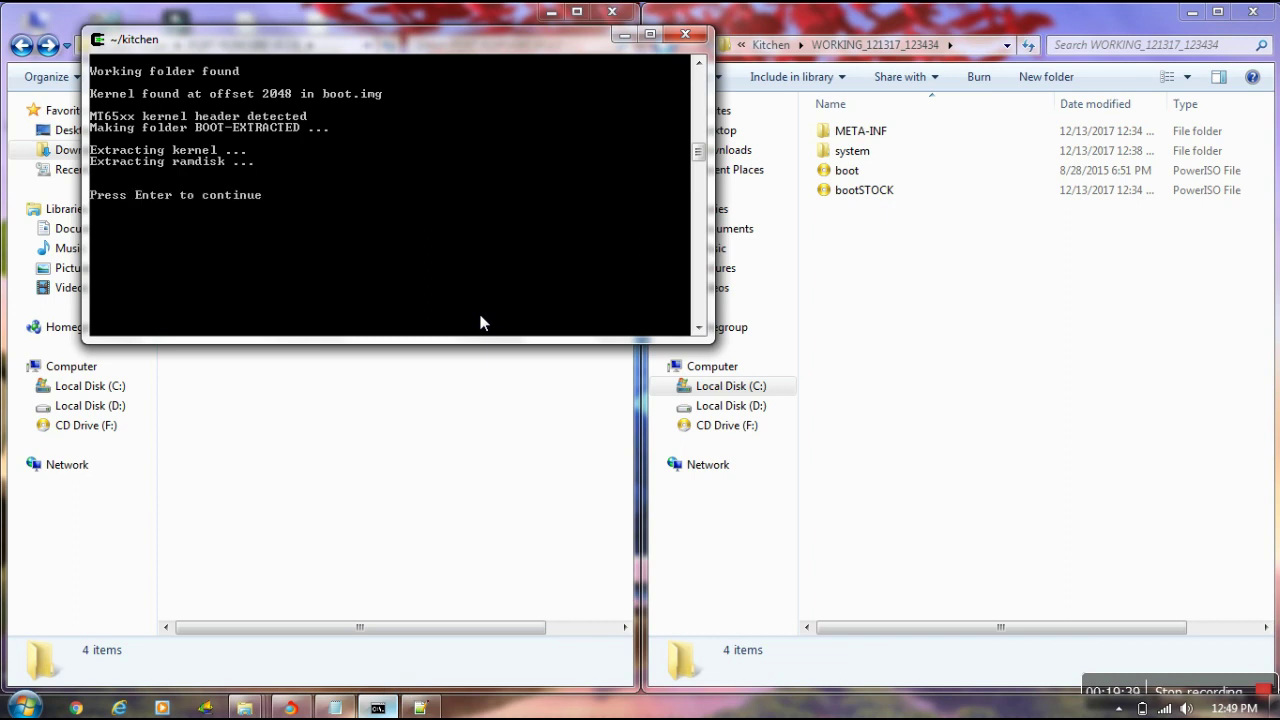
key("Return")
- Go back to the Kitchen folder in File Explorer and open the new BOOT-EXTRACTED folder
left_click(891, 281)
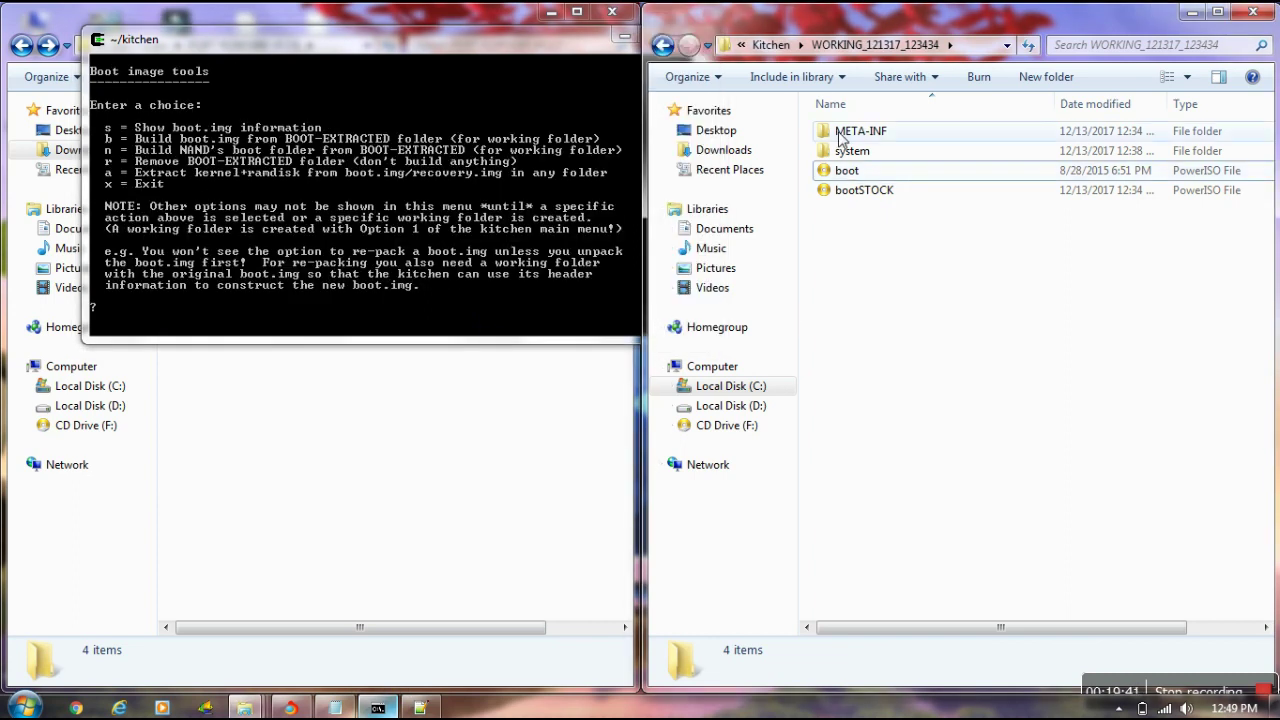
left_click(661, 46)
double_click(870, 131)
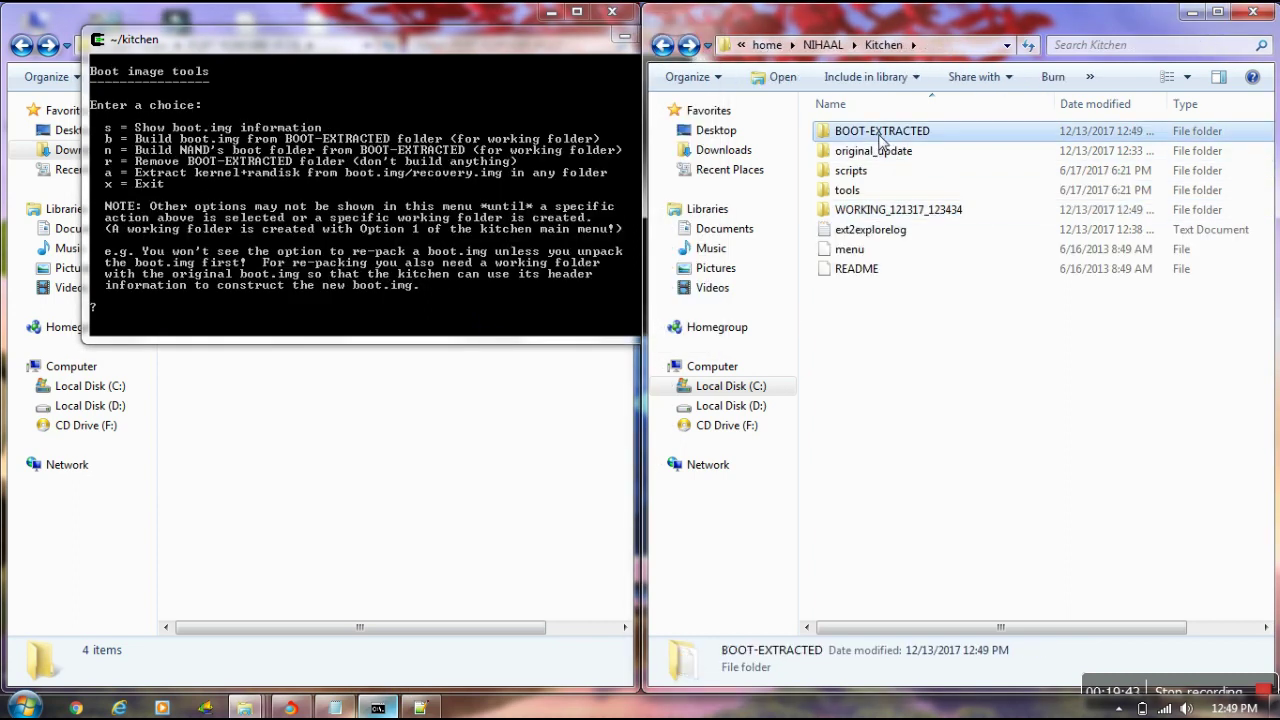
- Delete the port's zImage file from Kitchen's BOOT-EXTRACTED folder and confirm moving it to the Recycle Bin
left_click(836, 159)
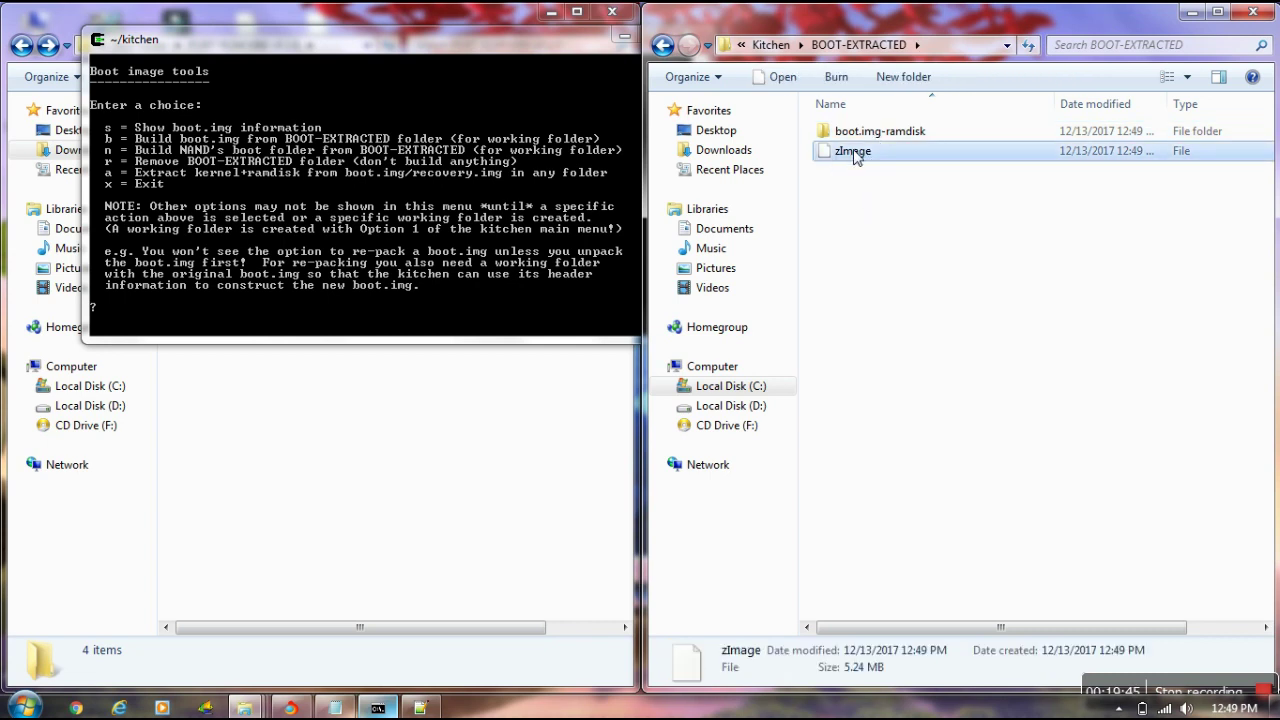
right_click(857, 157)
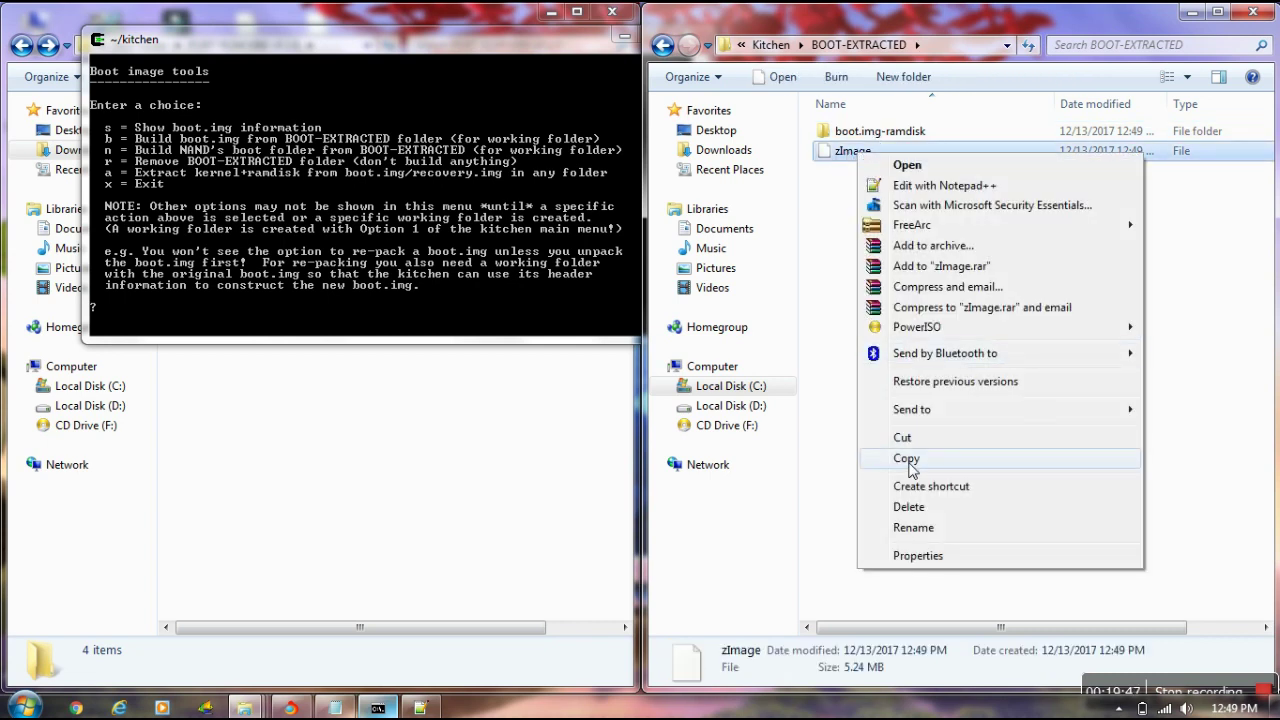
left_click(909, 507)
left_click(715, 432)
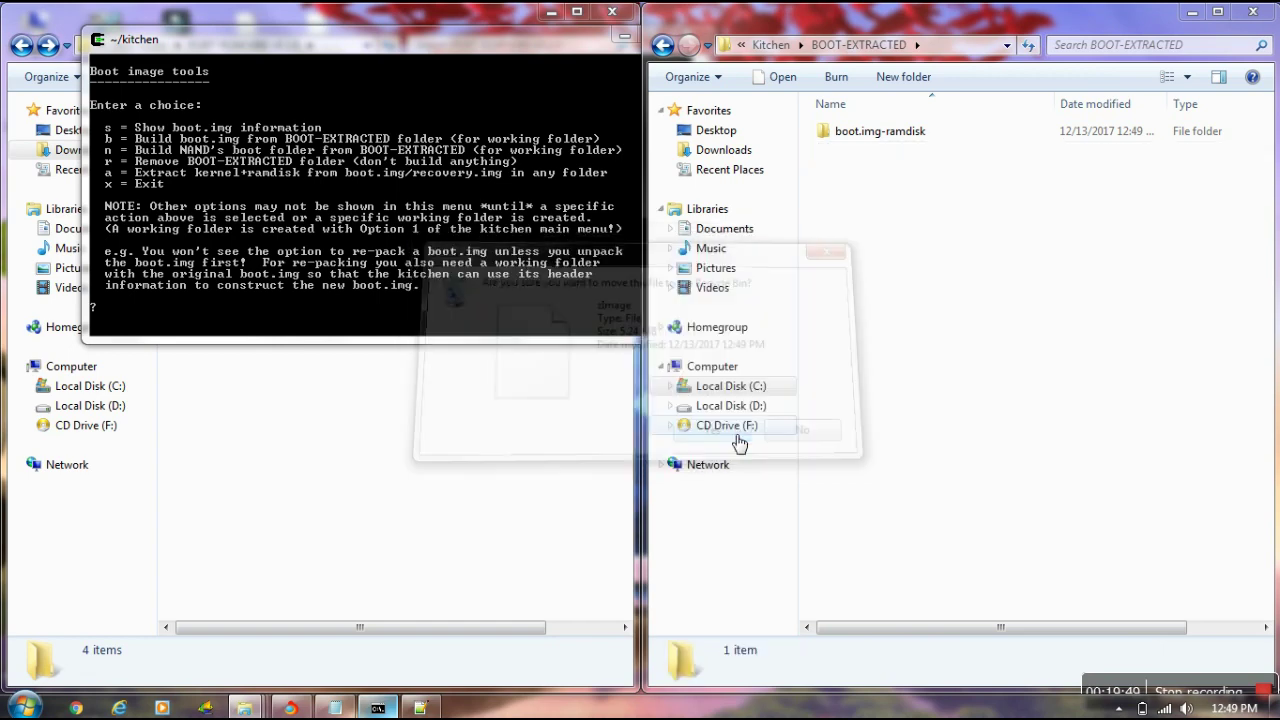
- Copy the stock zImage from the Programs BOOT-EXTRACTED folder into Kitchen's BOOT-EXTRACTED folder
left_click_drag(516, 52, 433, 101)
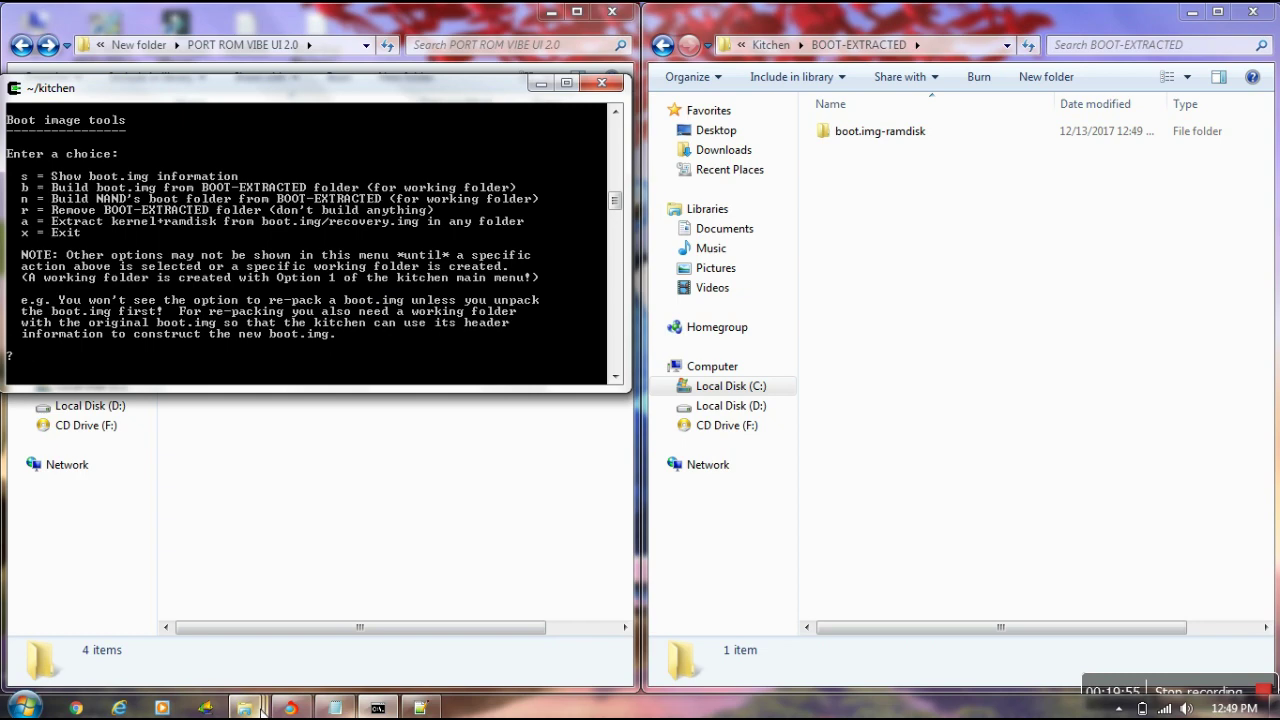
mouse_move(260, 708)
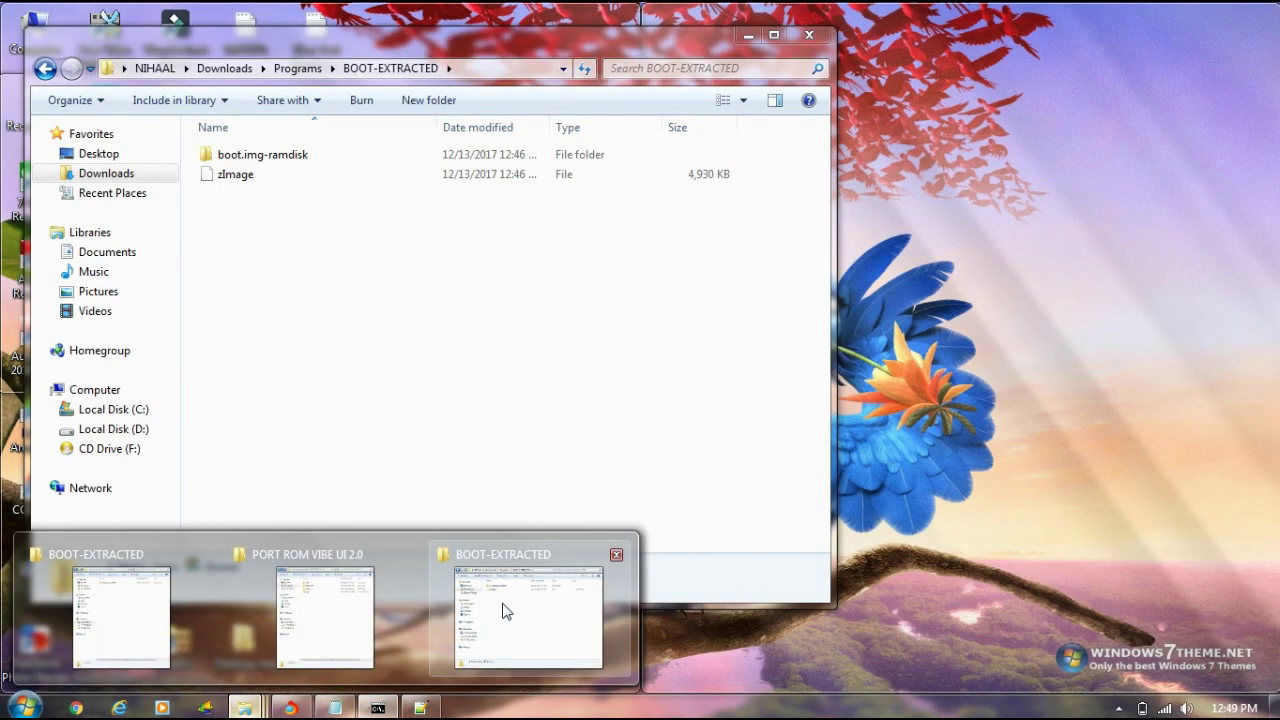
left_click(505, 612)
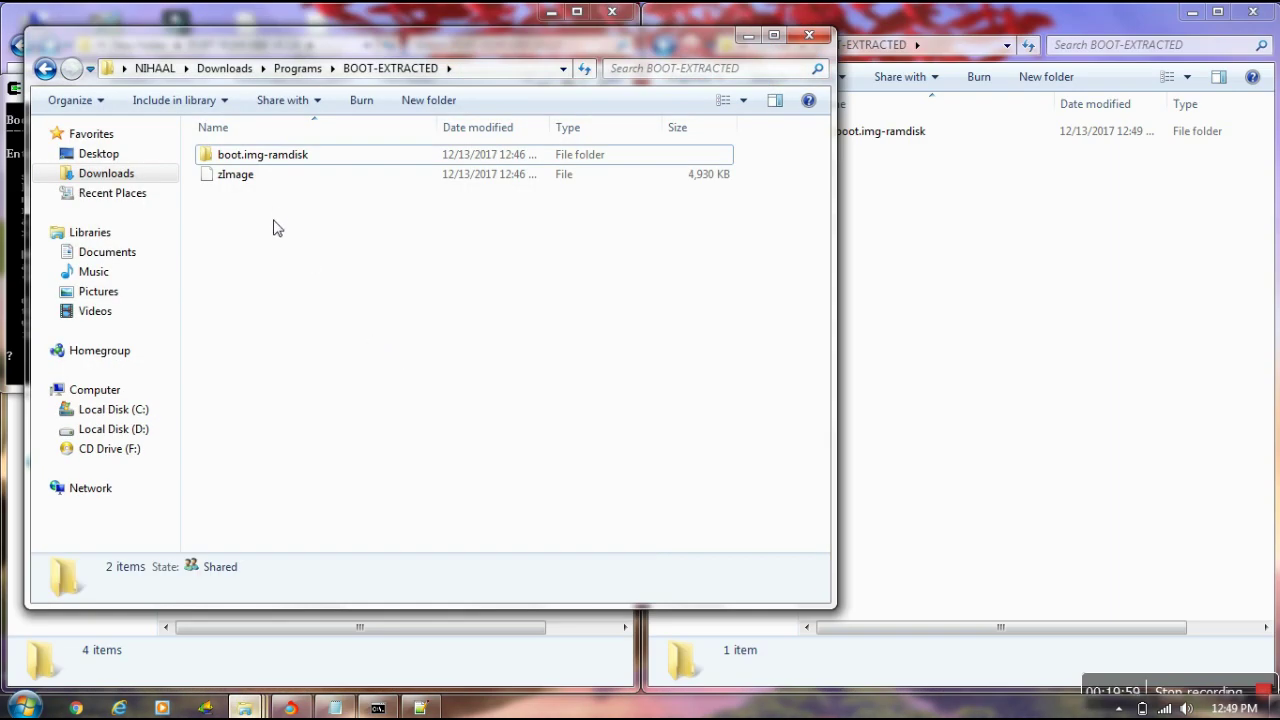
left_click(238, 173)
right_click(238, 174)
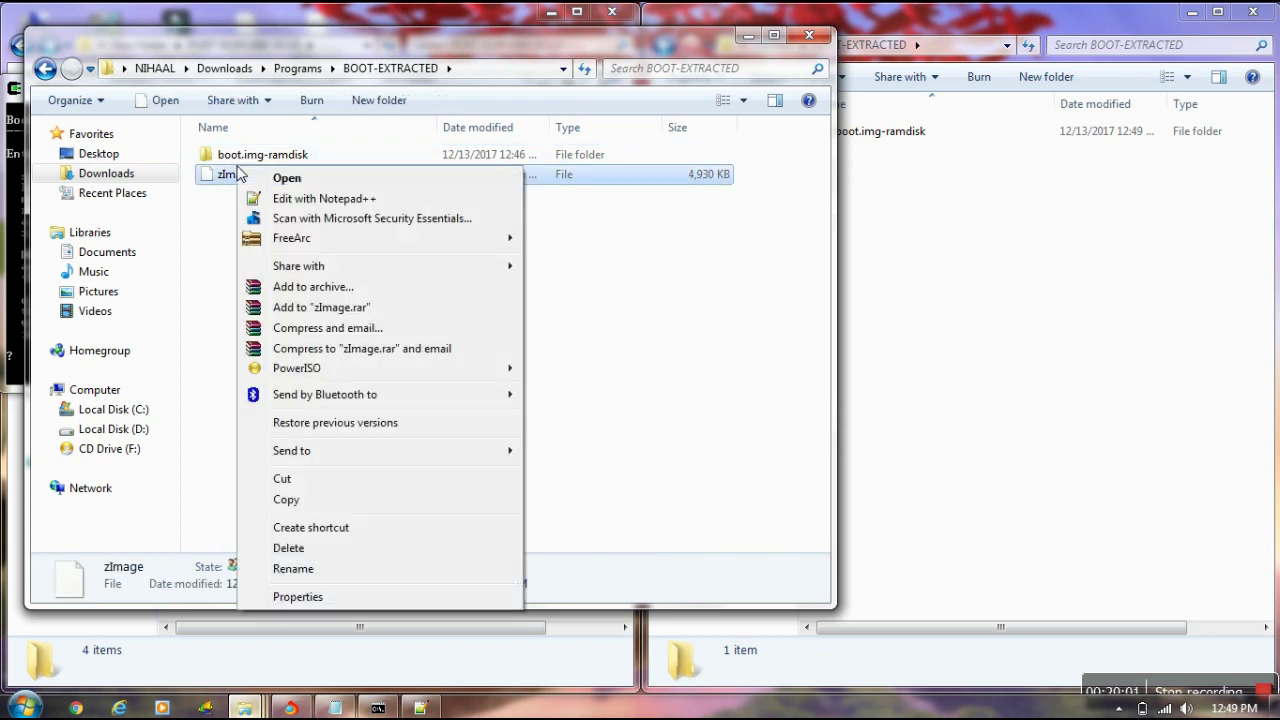
left_click(287, 500)
right_click(992, 300)
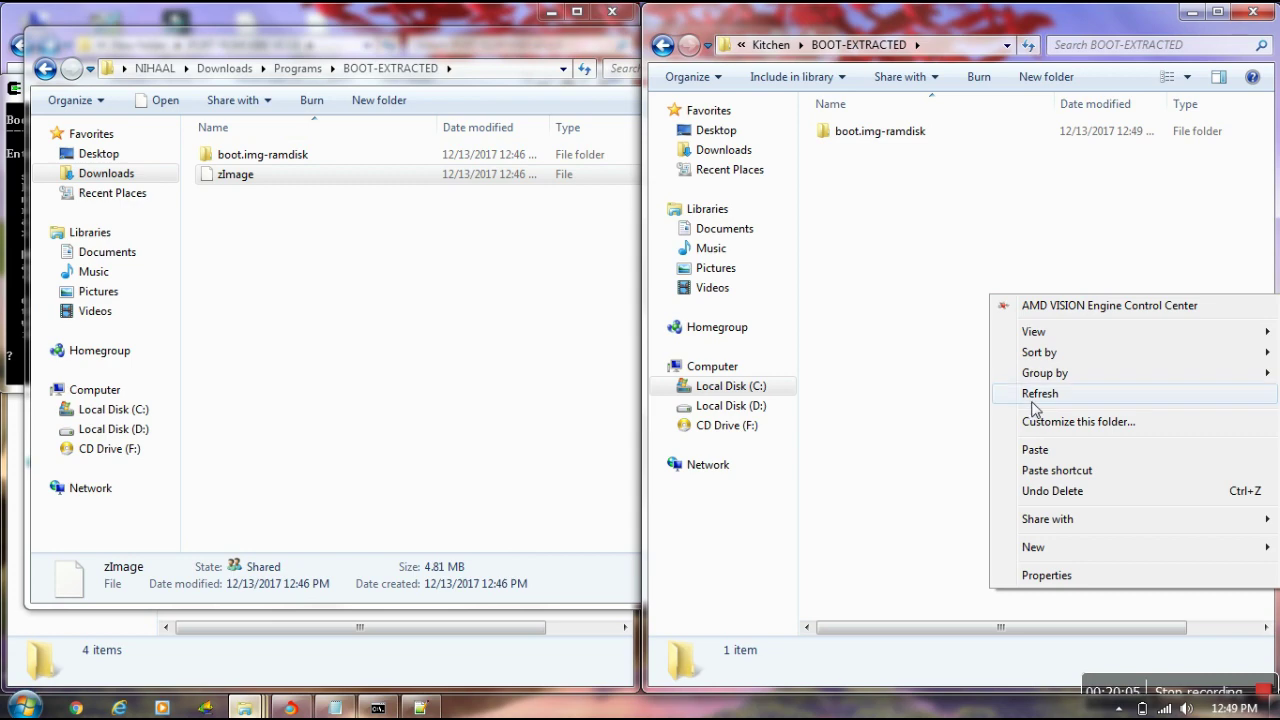
left_click(1035, 450)
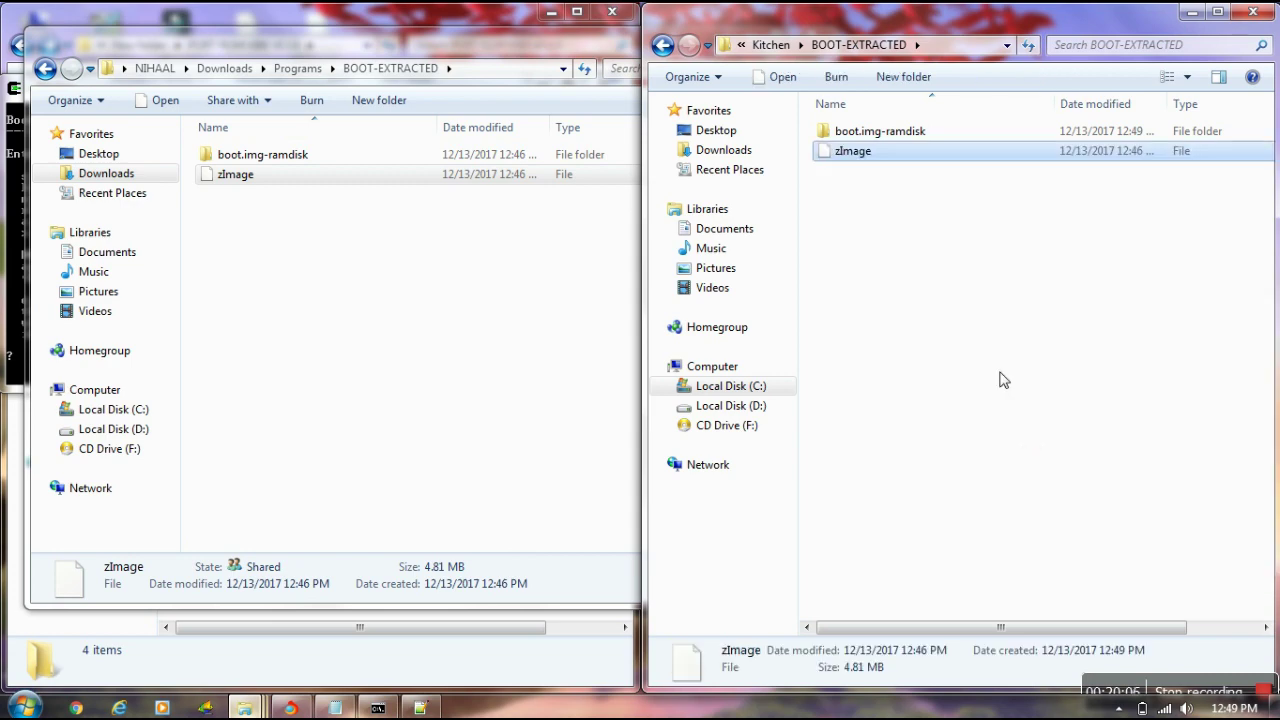
- Open the port's init.rc from Kitchen's boot.img-ramdisk folder in Notepad++ and close the build.prop file there
double_click(841, 133)
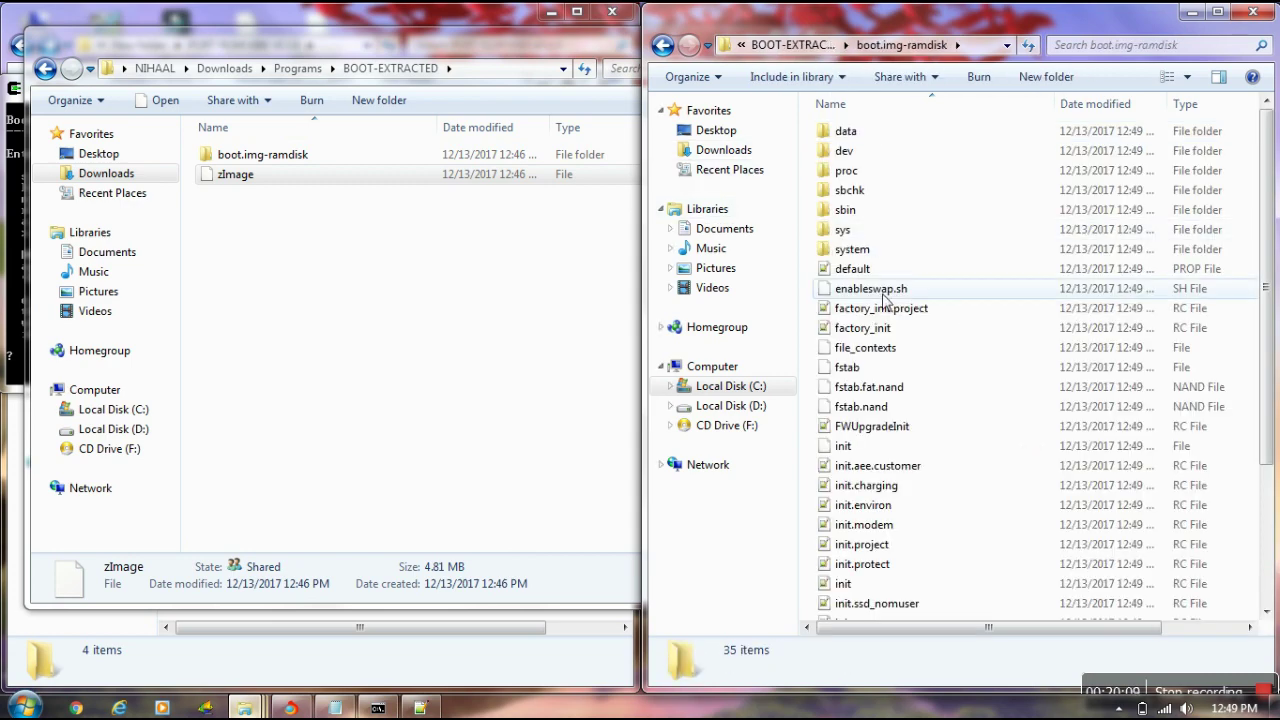
right_click(845, 586)
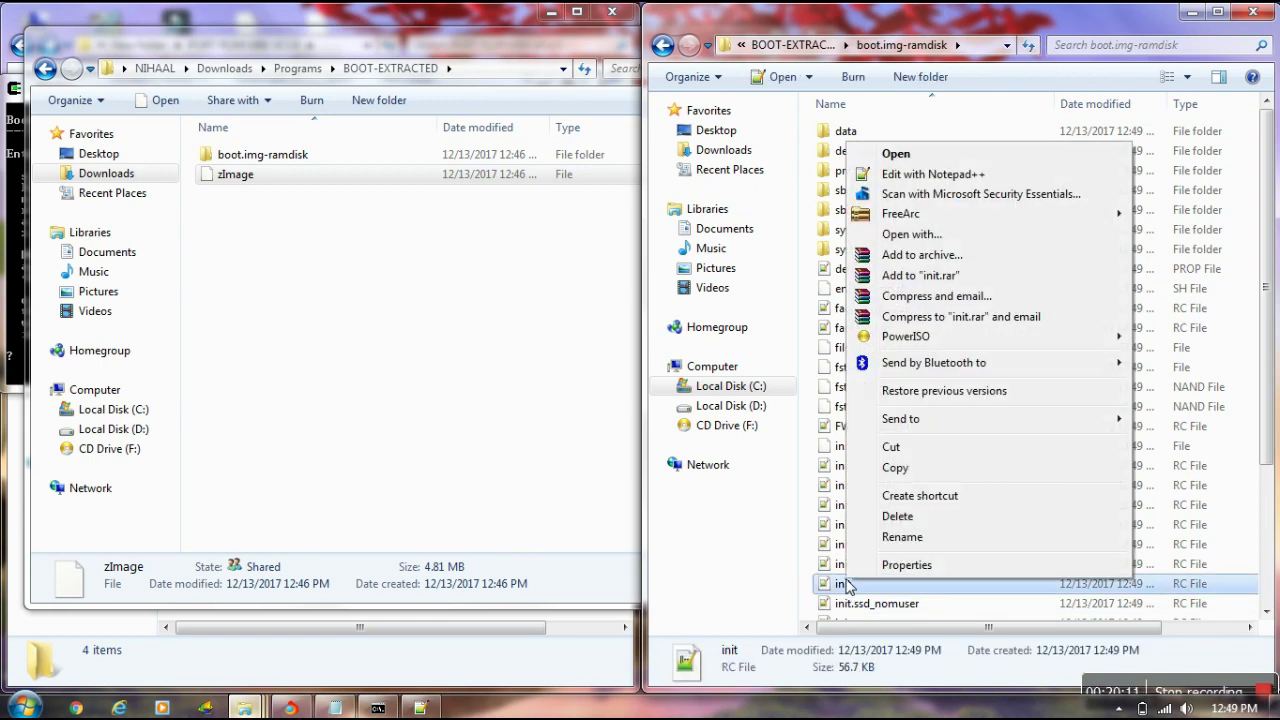
left_click(905, 175)
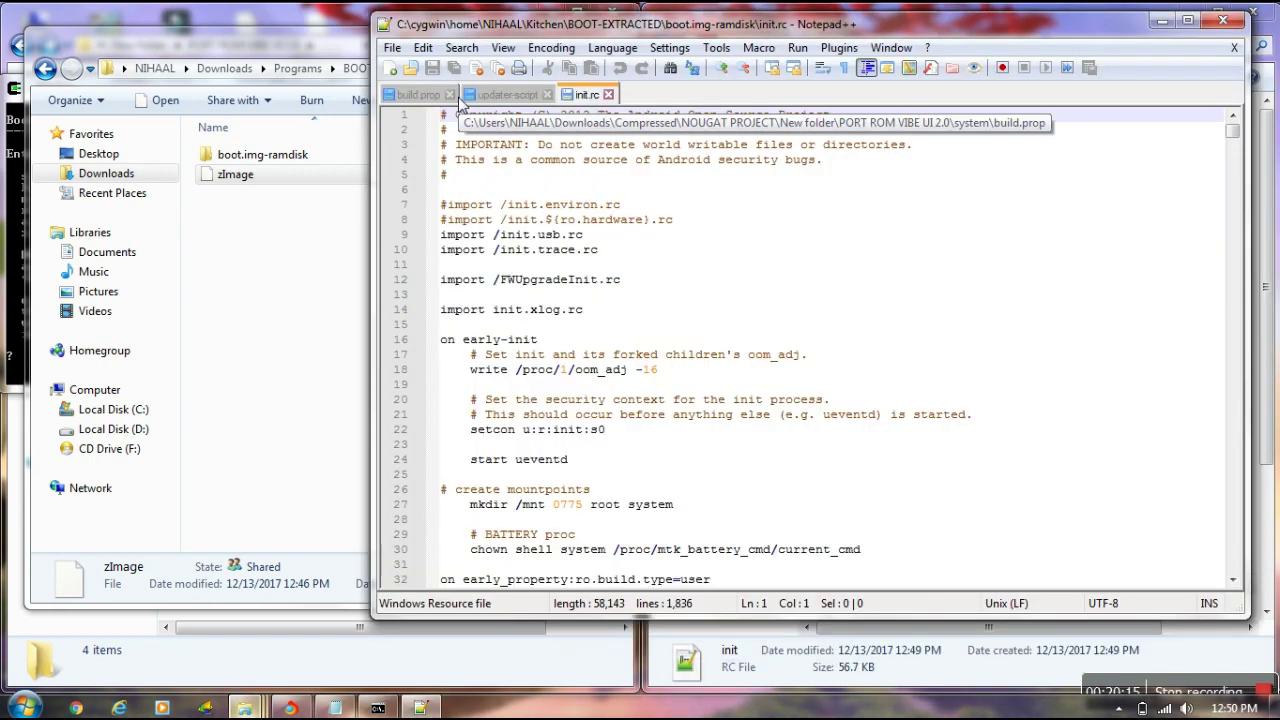
left_click(449, 94)
- Open the stock init.rc from the boot.img-ramdisk folder under Programs BOOT-EXTRACTED in Notepad++
double_click(269, 160)
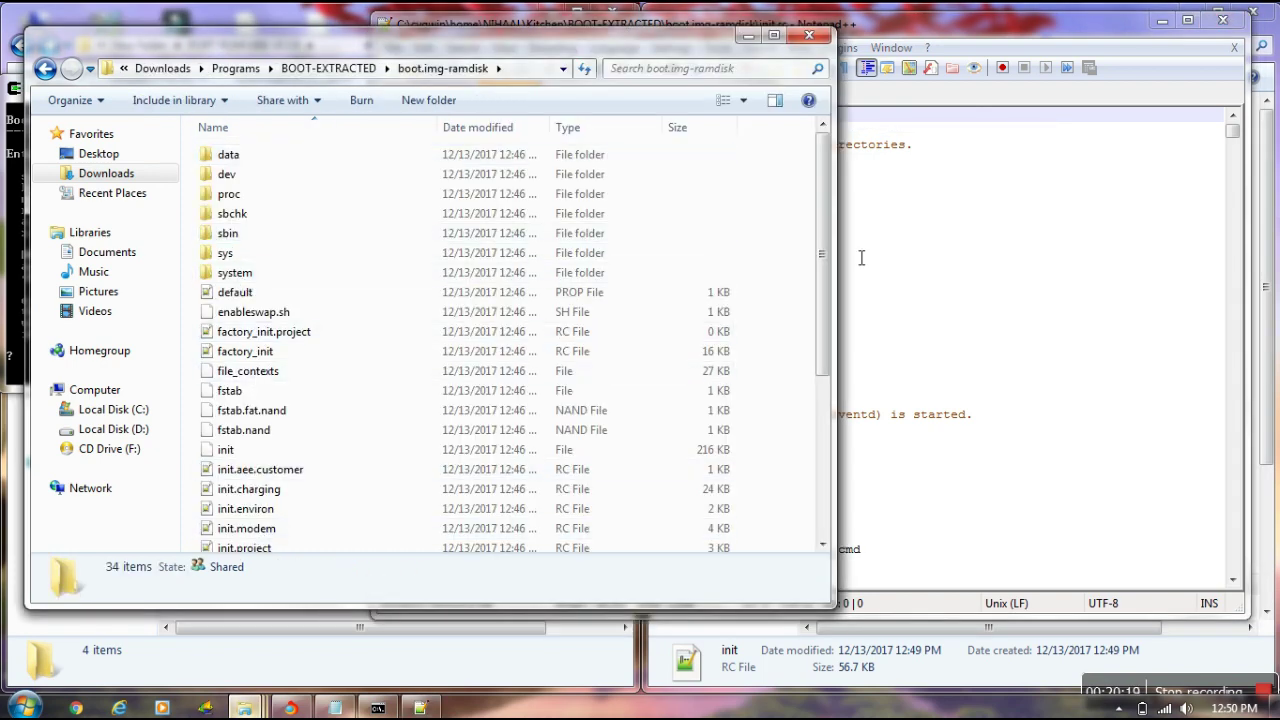
left_click_drag(822, 258, 822, 318)
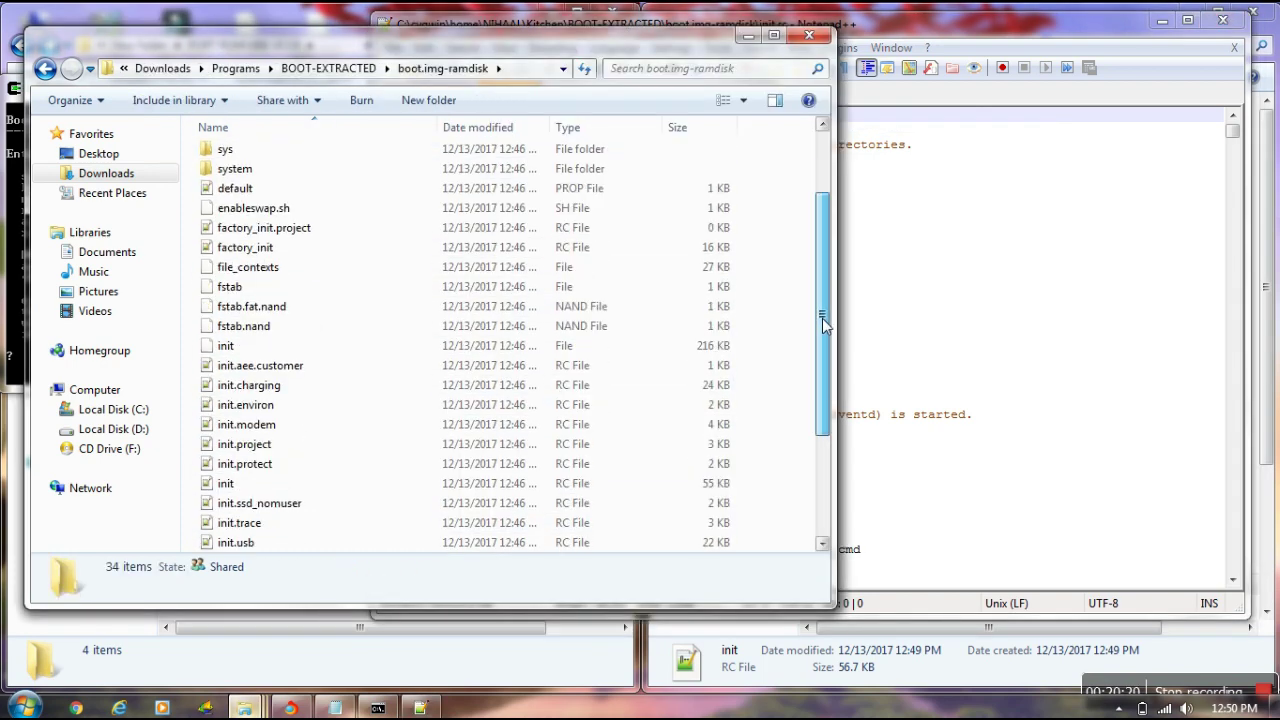
right_click(228, 484)
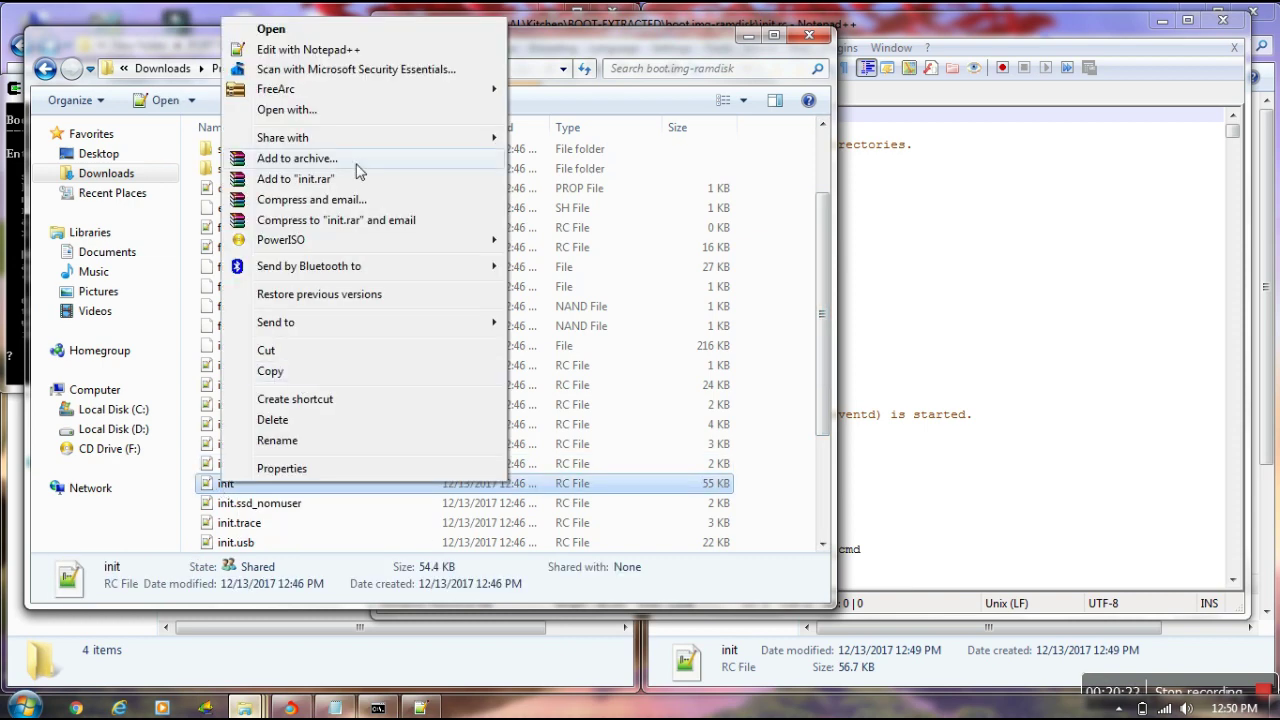
left_click(292, 49)
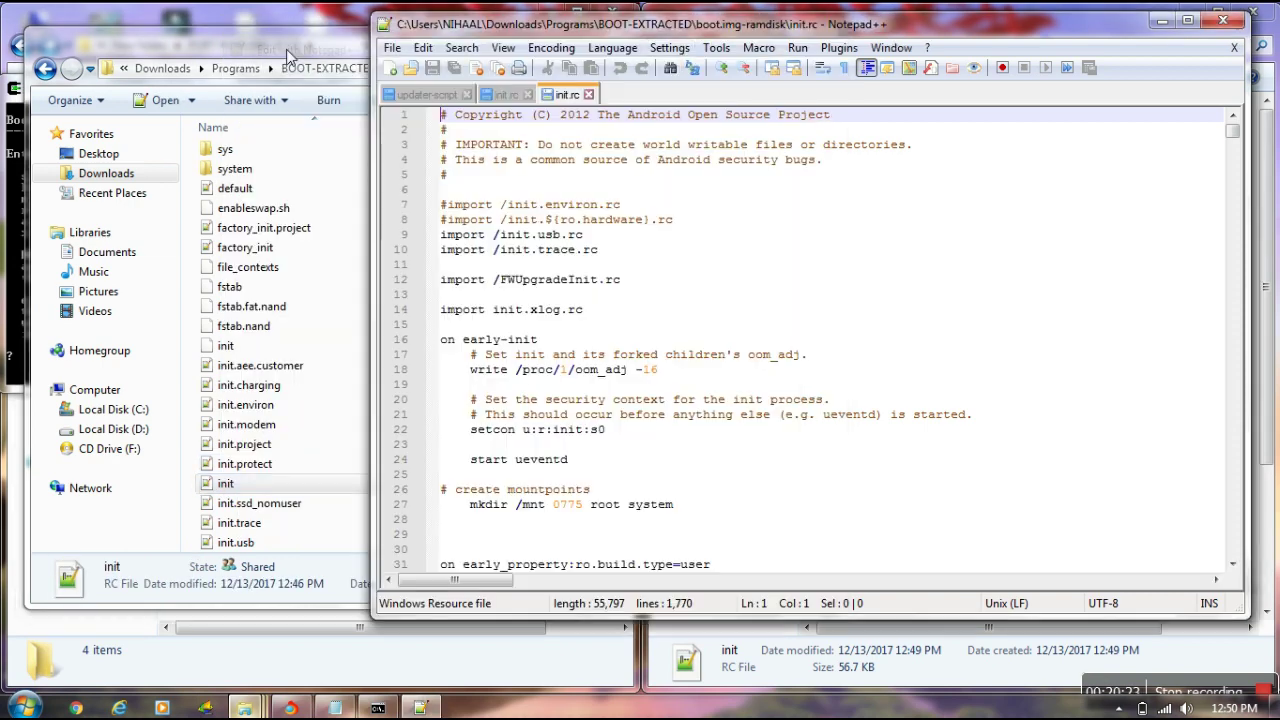
- Switch to the Notepad notes and add the line "for KK roms init.rc files replace camera lines from stock to port okk guyzzzz", followed by blank lines
left_click(335, 708)
key("Return")
key("Return")
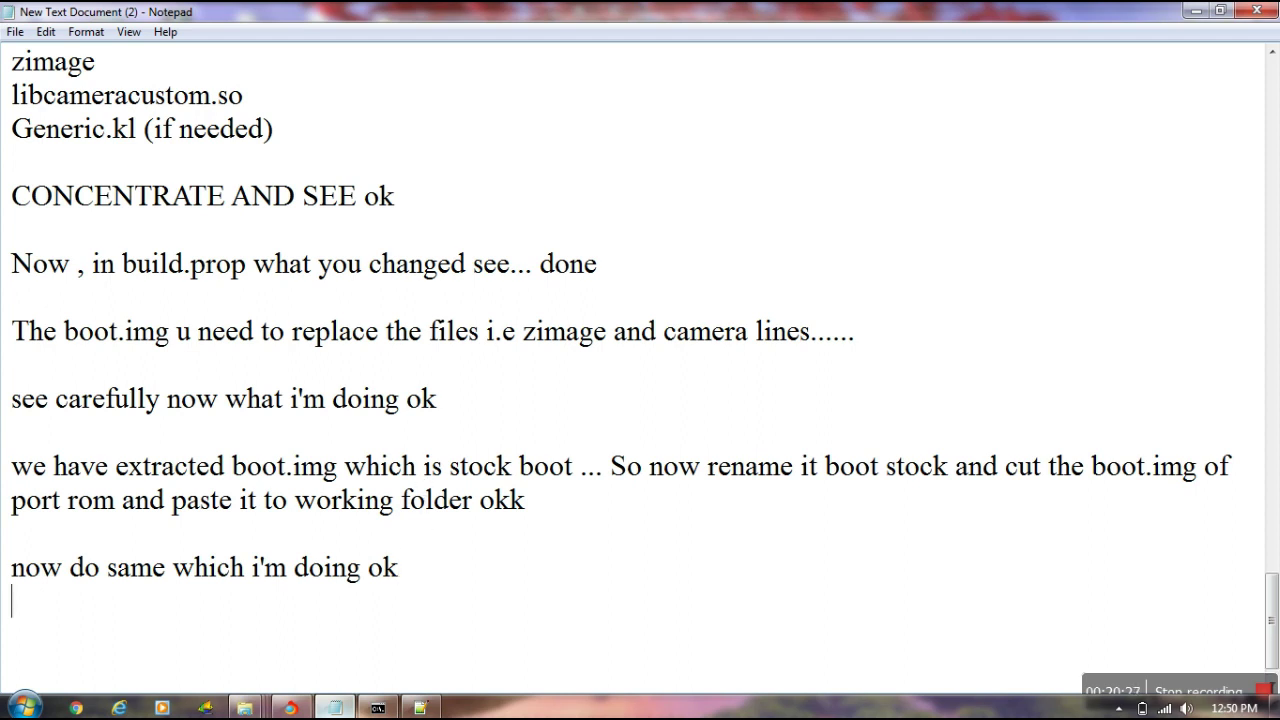
type("for")
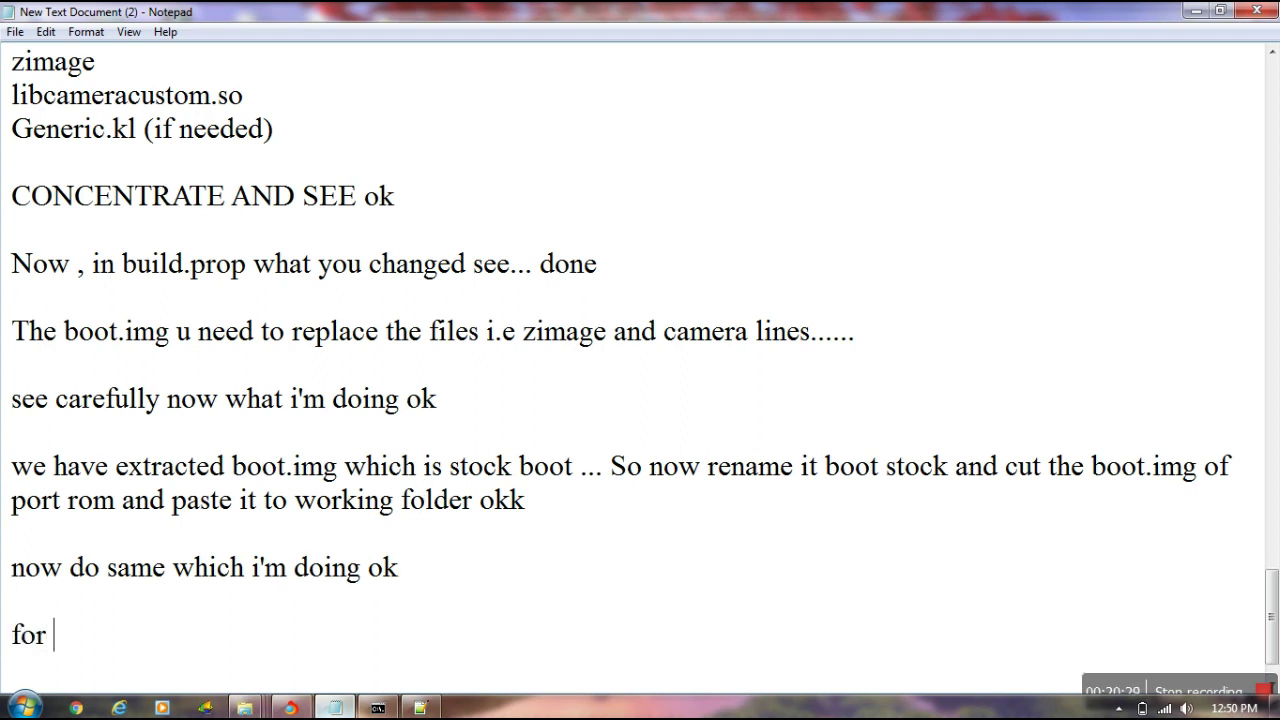
type(" KK ro")
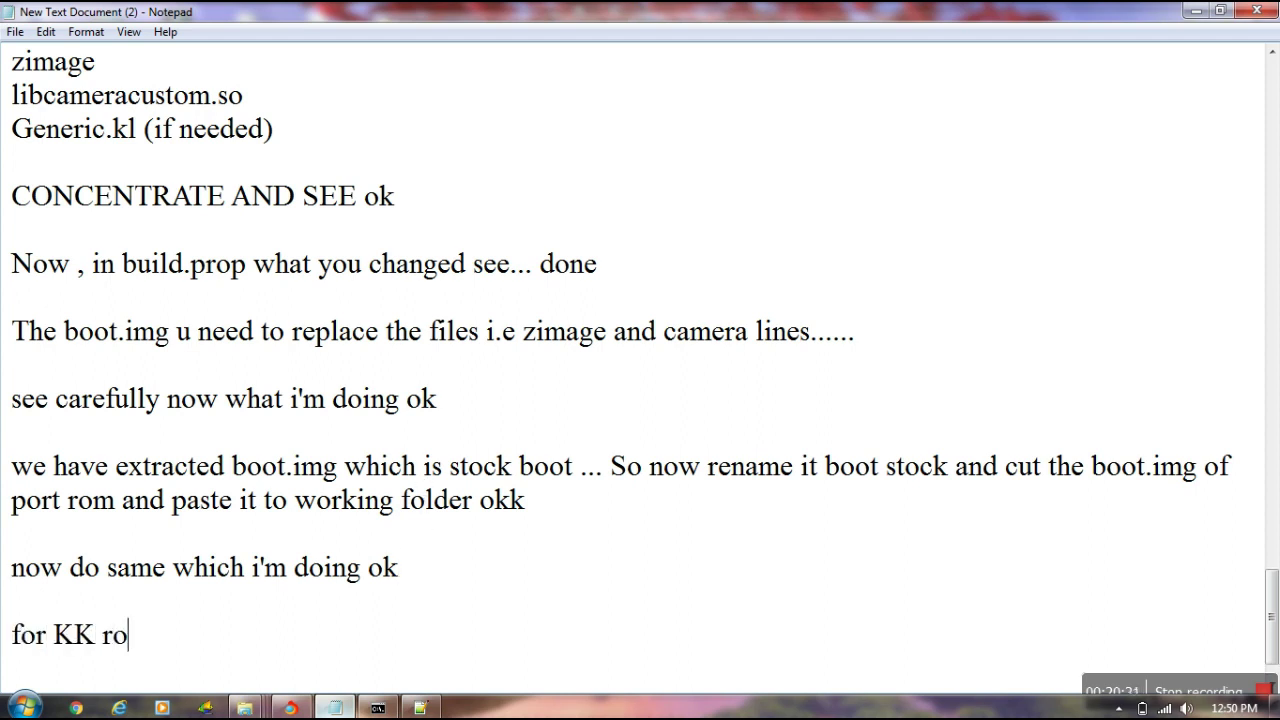
type("ms init.")
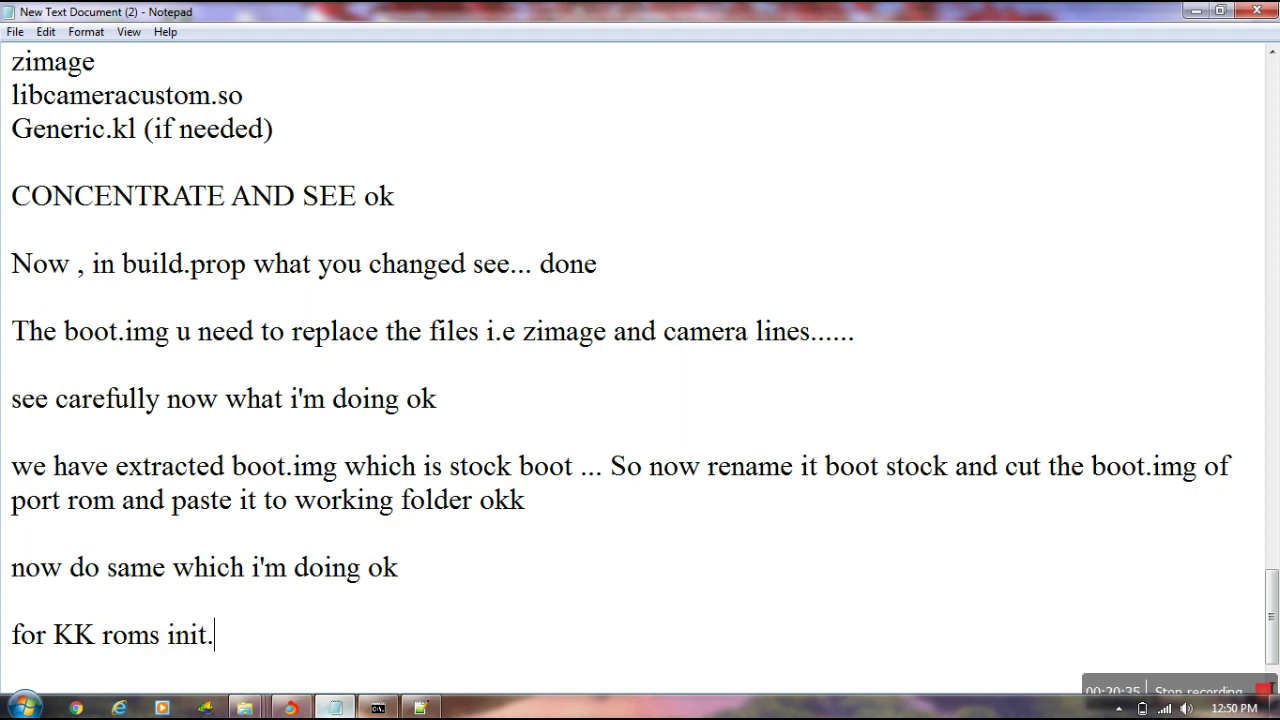
type("rc files r")
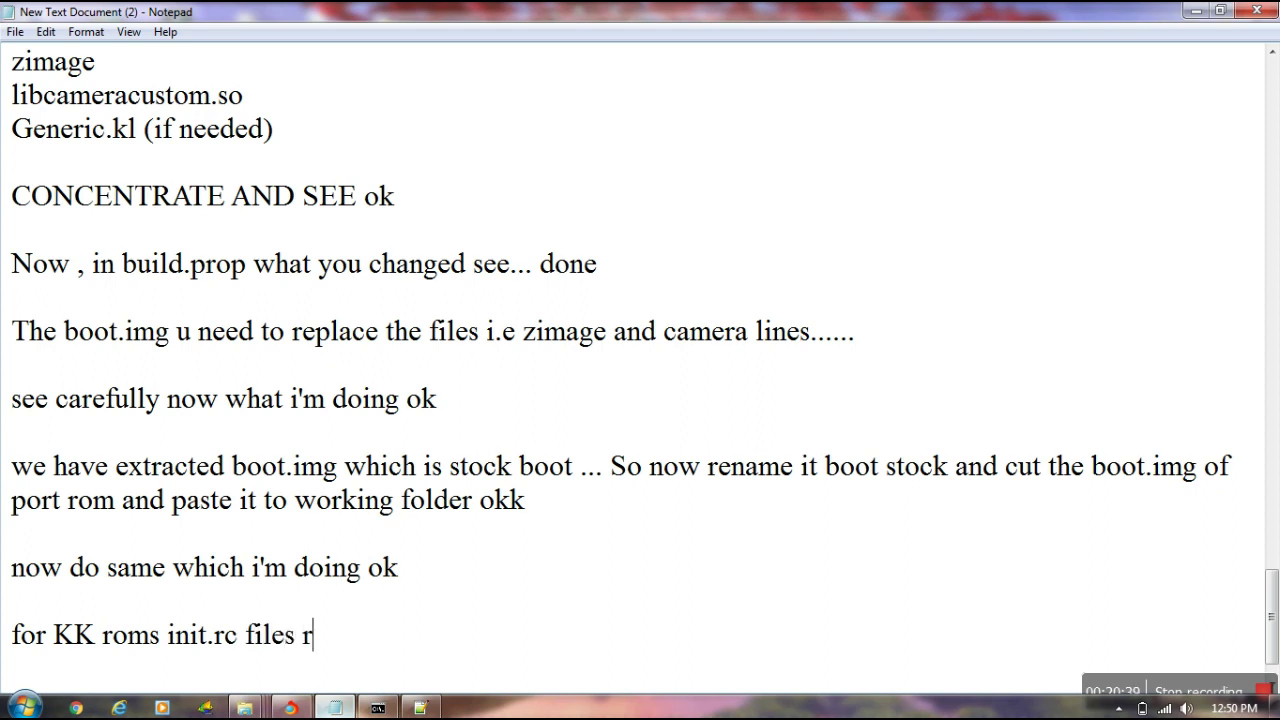
type("eplace cam")
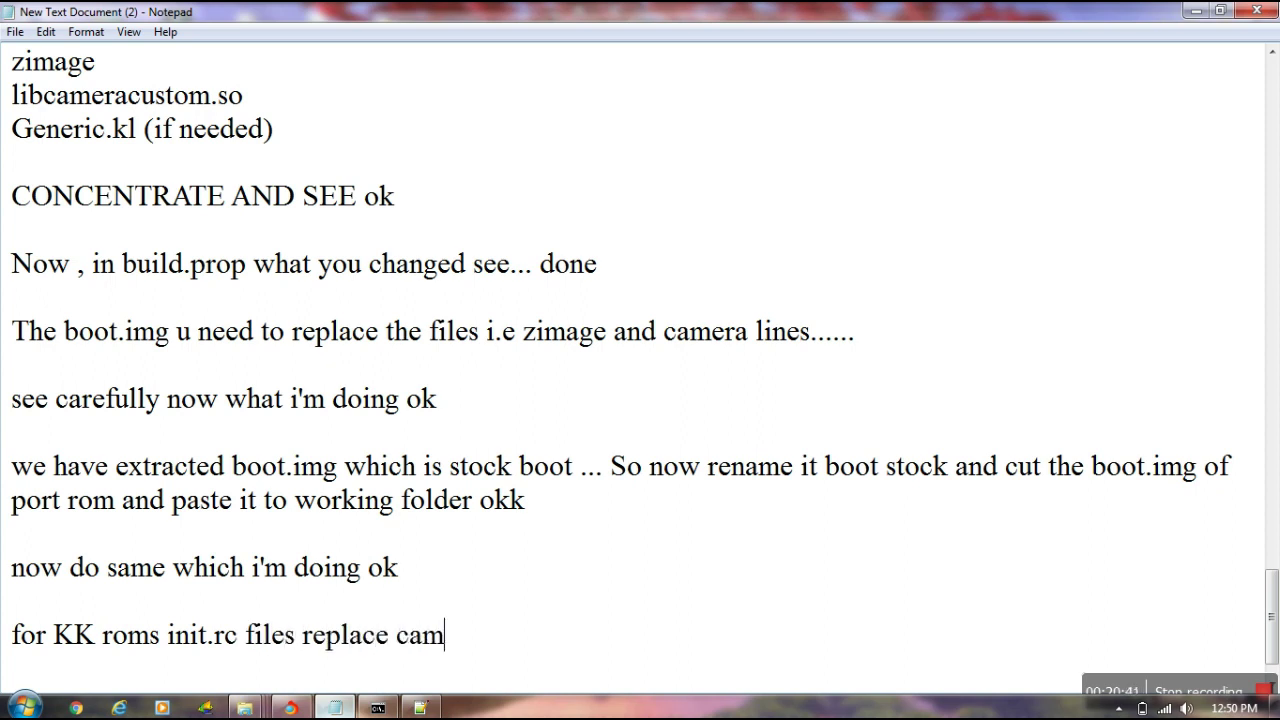
type("era lines r")
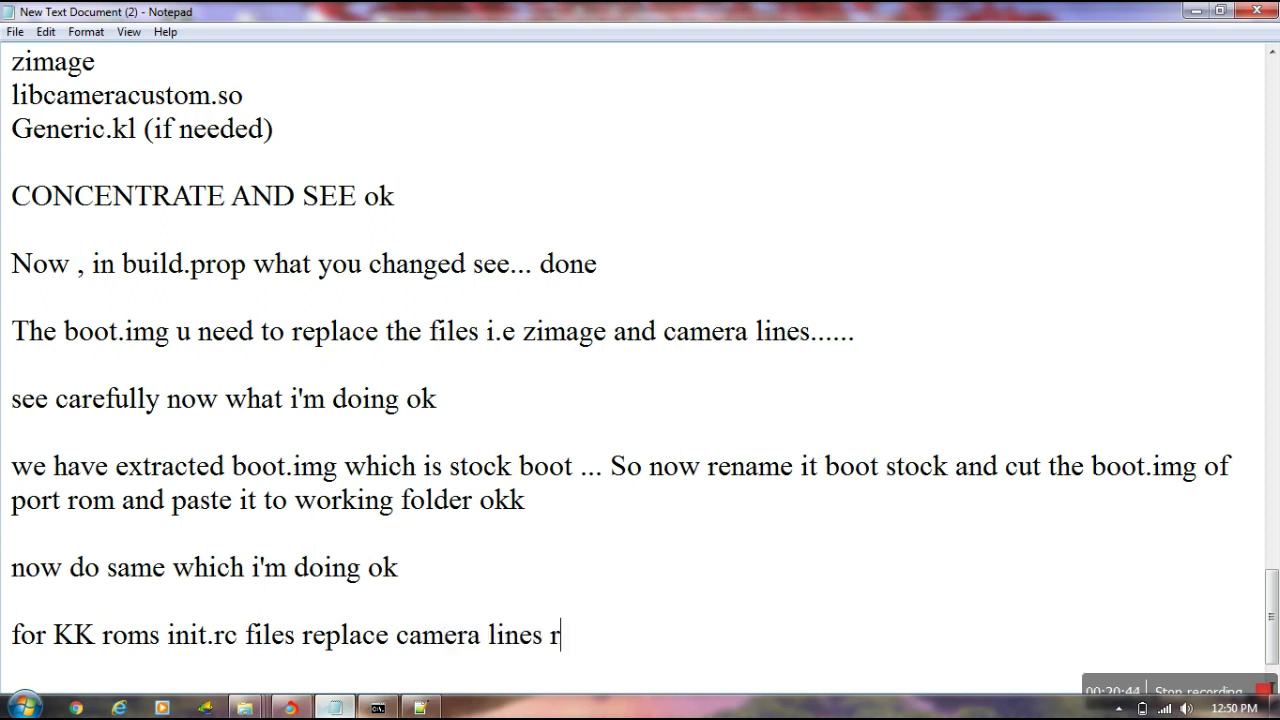
type("om")
key("BackSpace")
key("BackSpace")
key("BackSpace")
type("from stock to po")
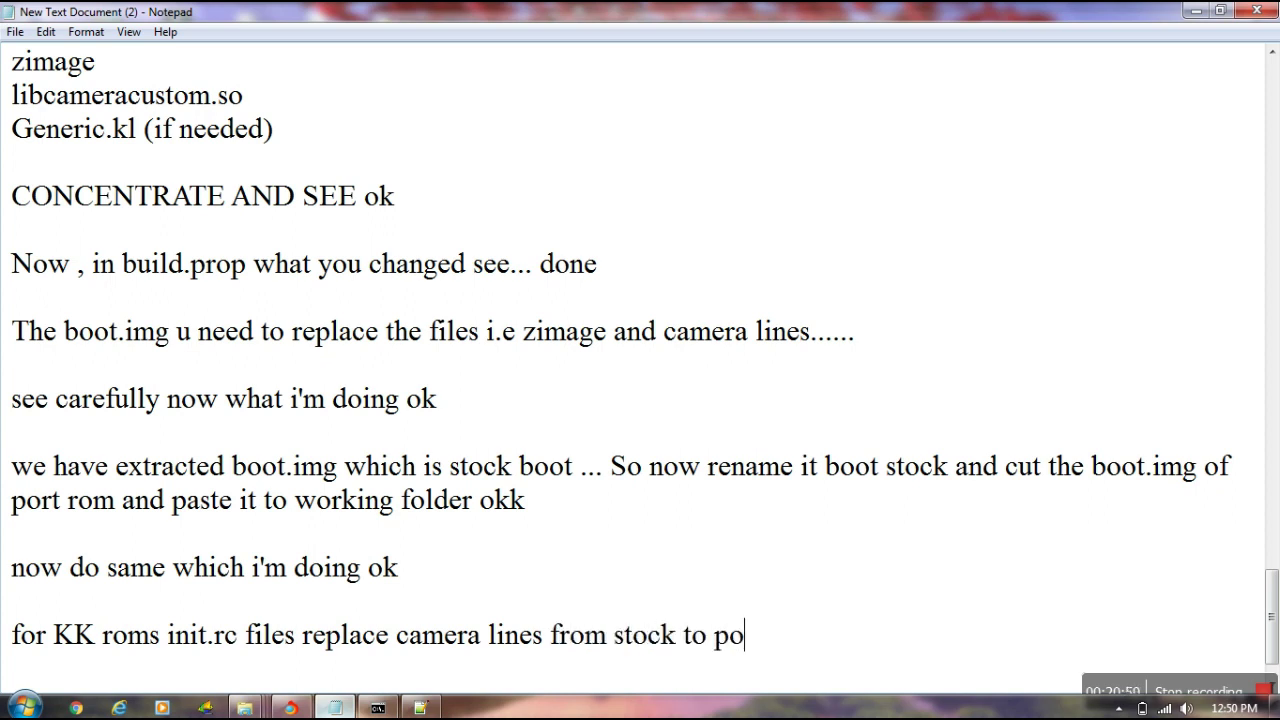
type("rt okk guyzzzz")
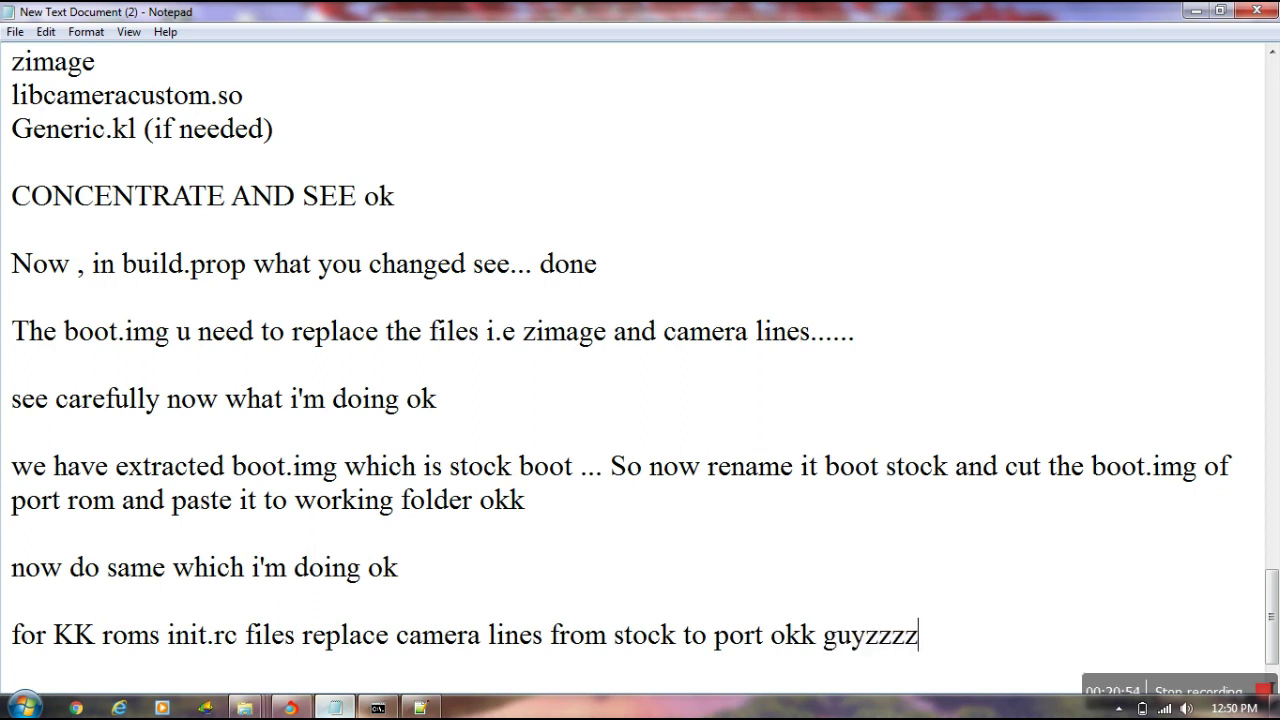
key("Return")
key("Return")
key("Return")
key("Return")
key("Return")
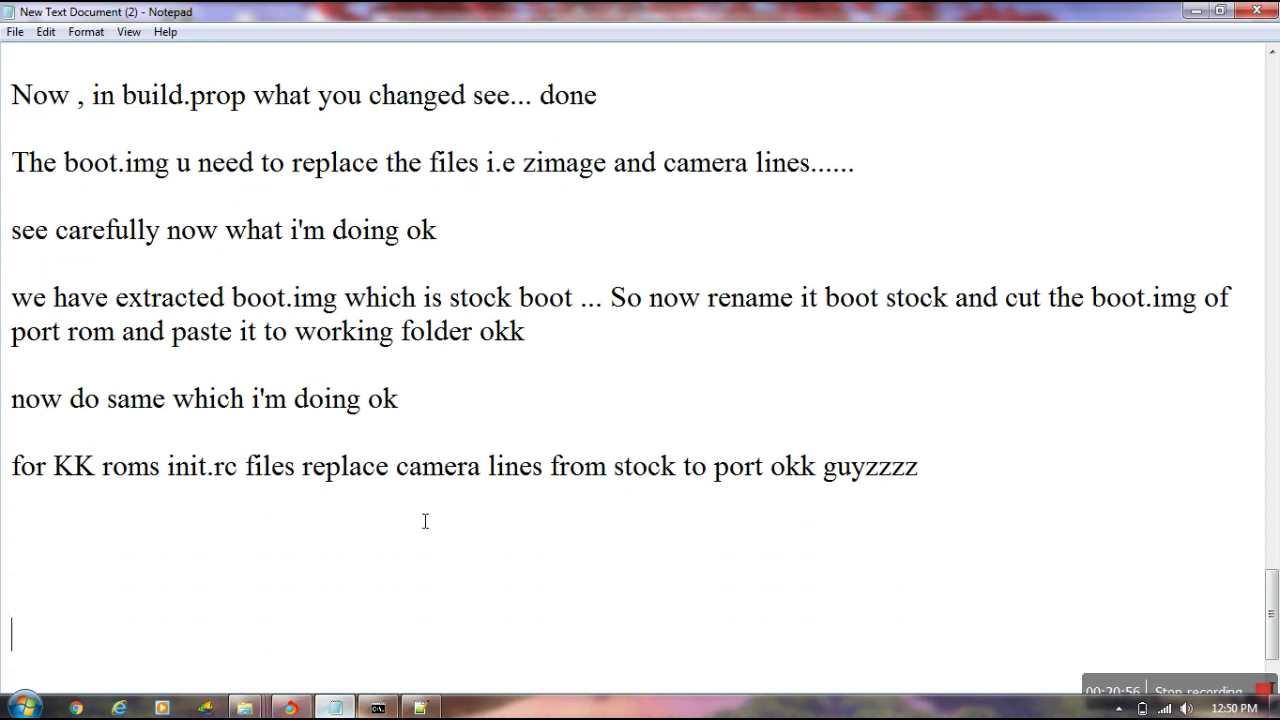
- Return to Notepad++ and search both the stock and port init.rc files for "camera" to locate their #Camera blocks
left_click(335, 707)
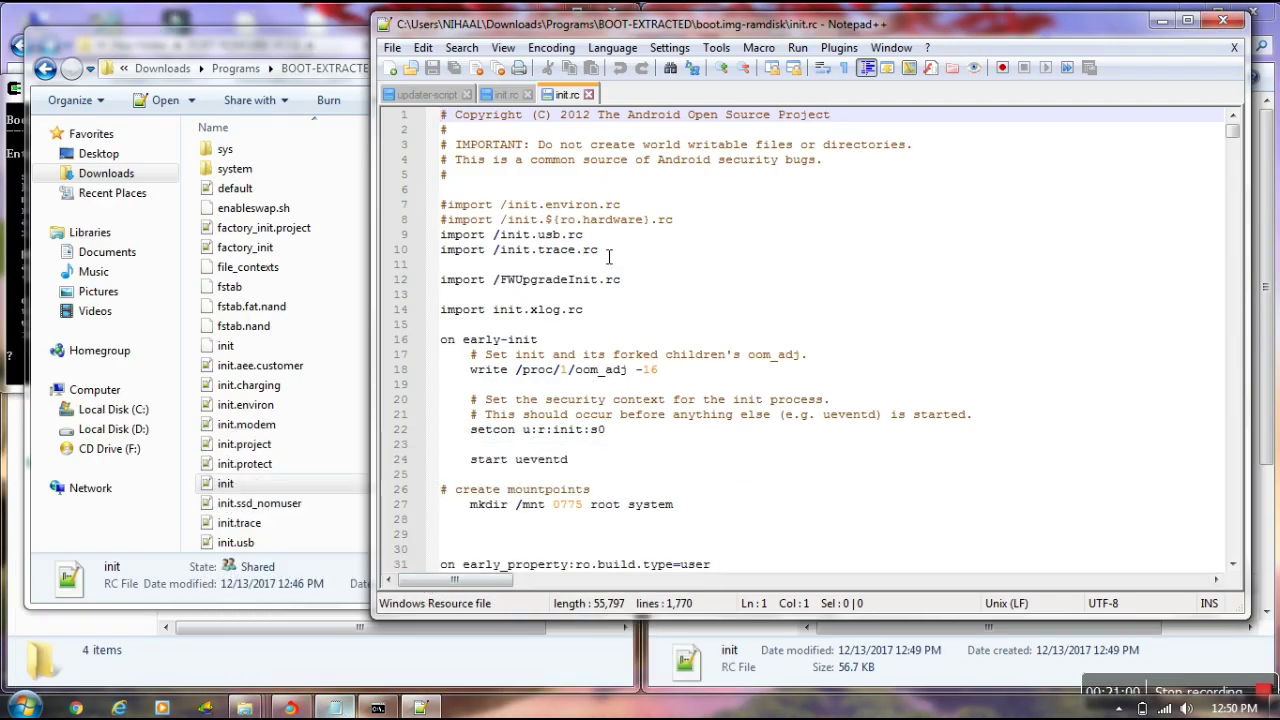
key("ctrl+f")
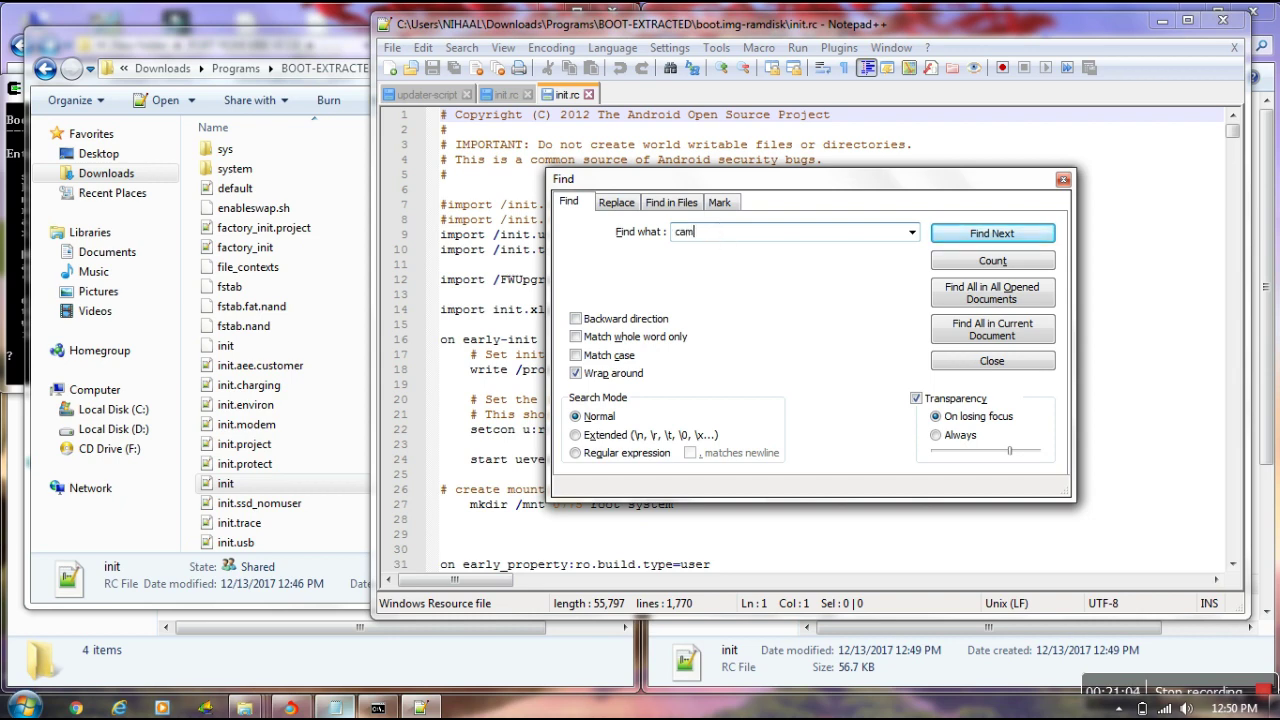
left_click(1003, 233)
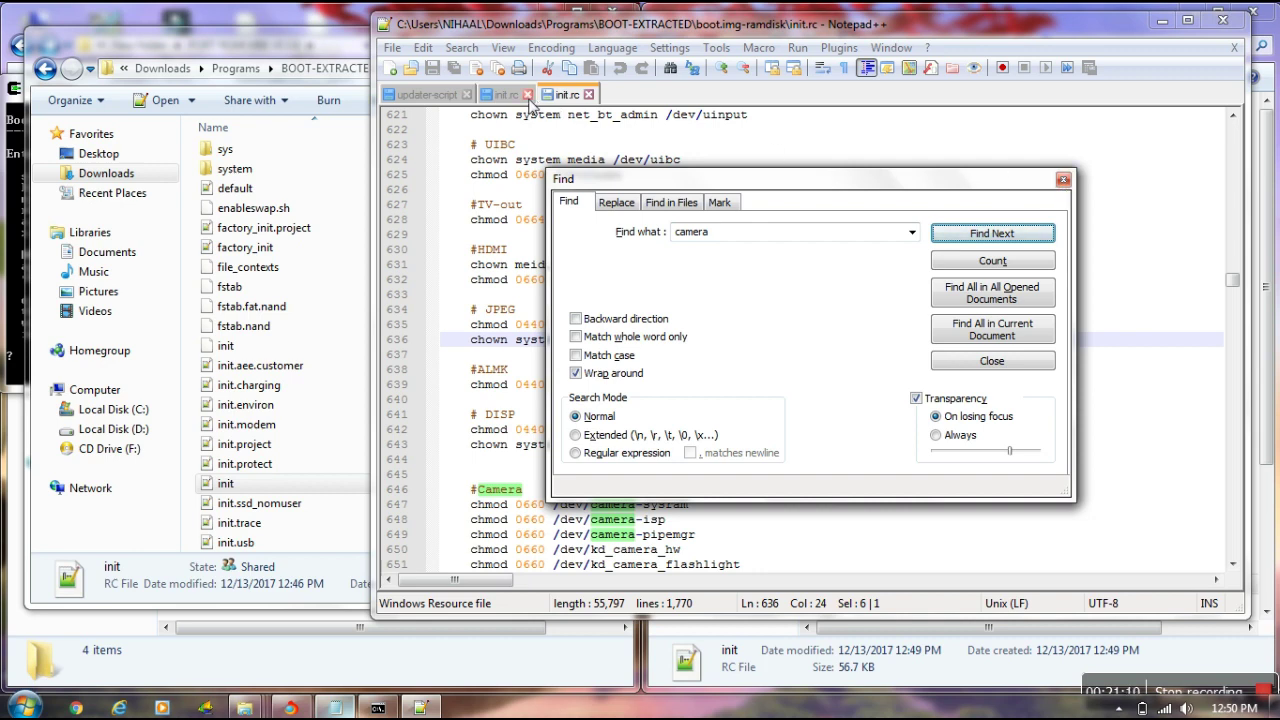
left_click(520, 100)
left_click(936, 238)
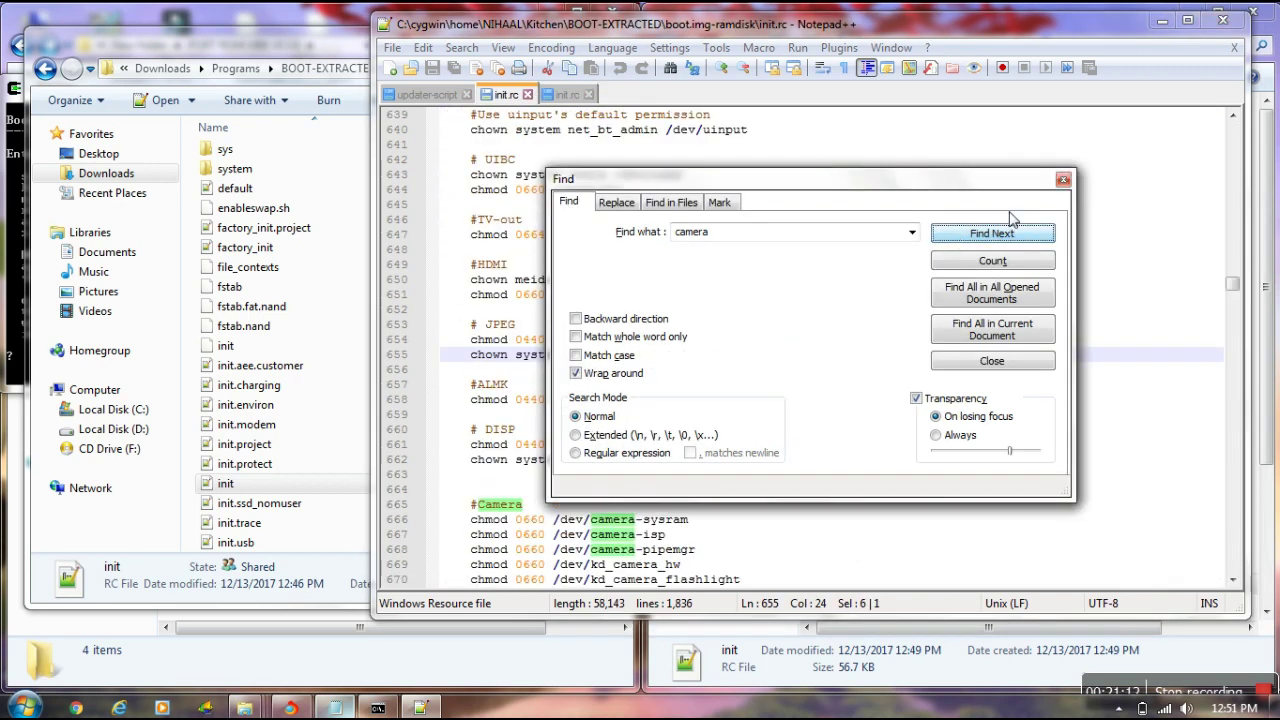
left_click(1063, 181)
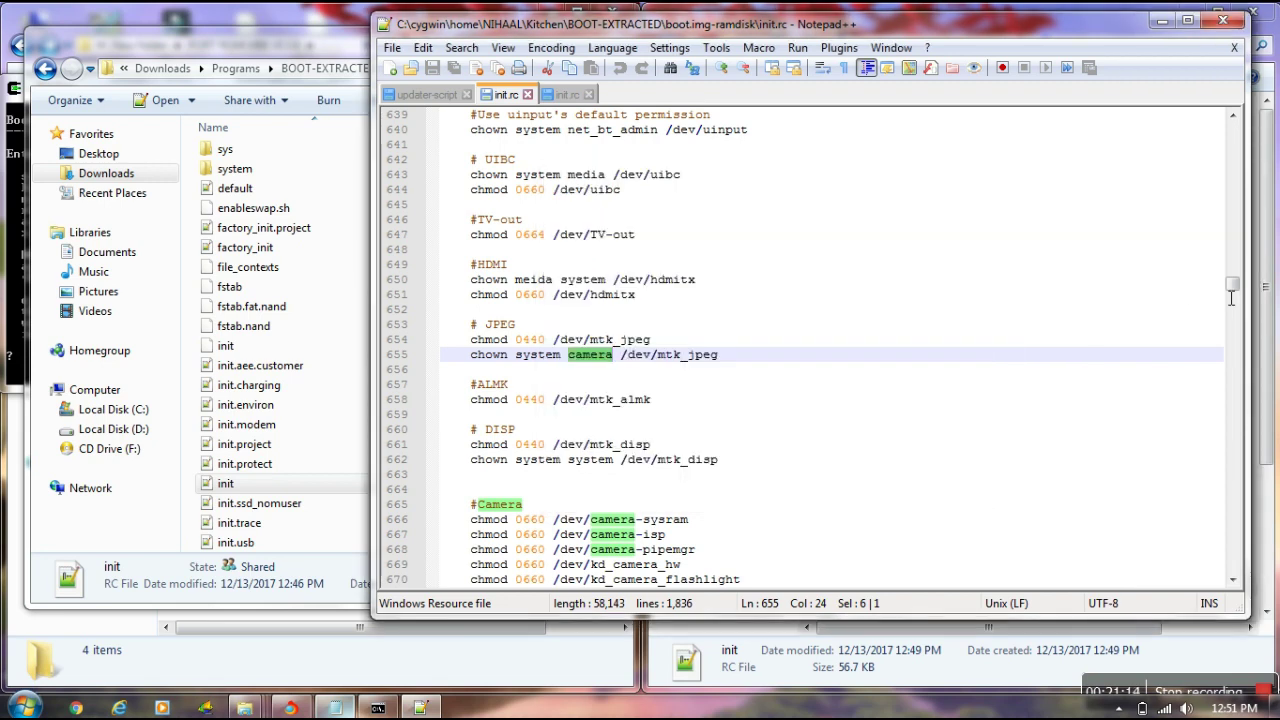
left_click_drag(1234, 288, 1234, 296)
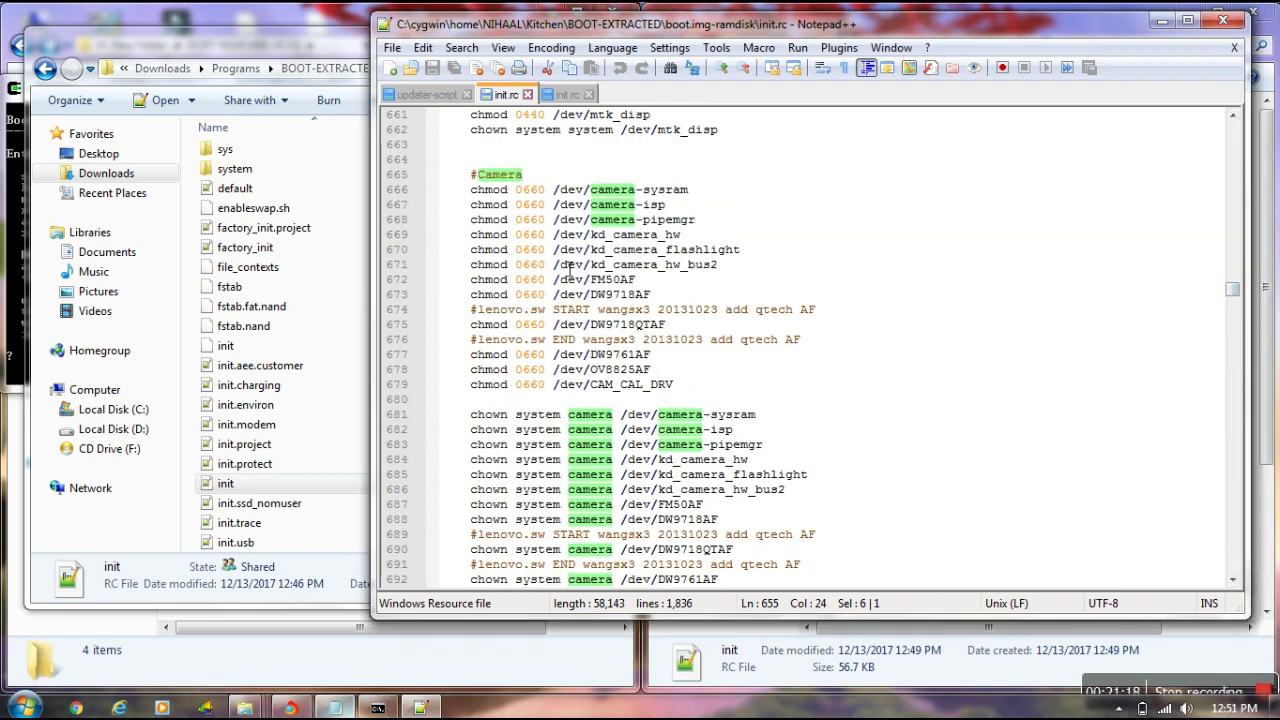
- Copy the #Camera block from the stock init.rc, from its #Camera heading through the chown line for /dev/CAM_CAL_DRV
left_click(567, 94)
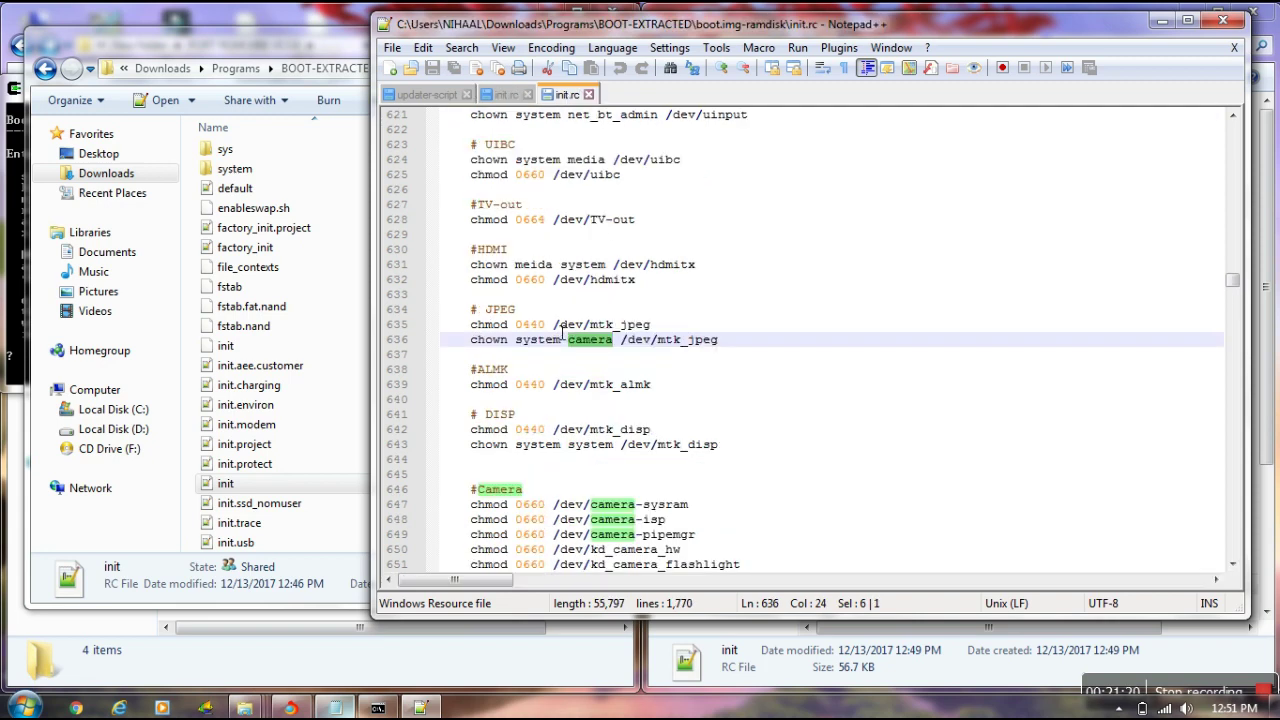
left_click_drag(1236, 287, 1238, 292)
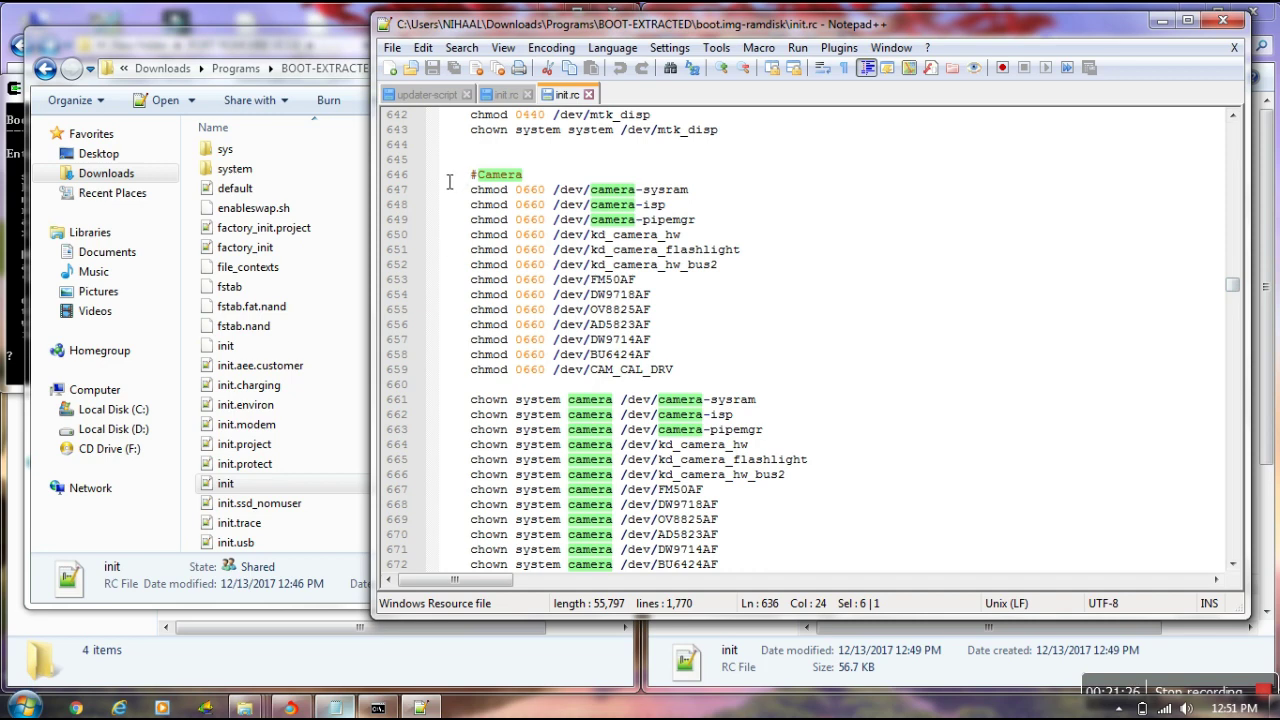
left_click_drag(449, 181, 783, 500)
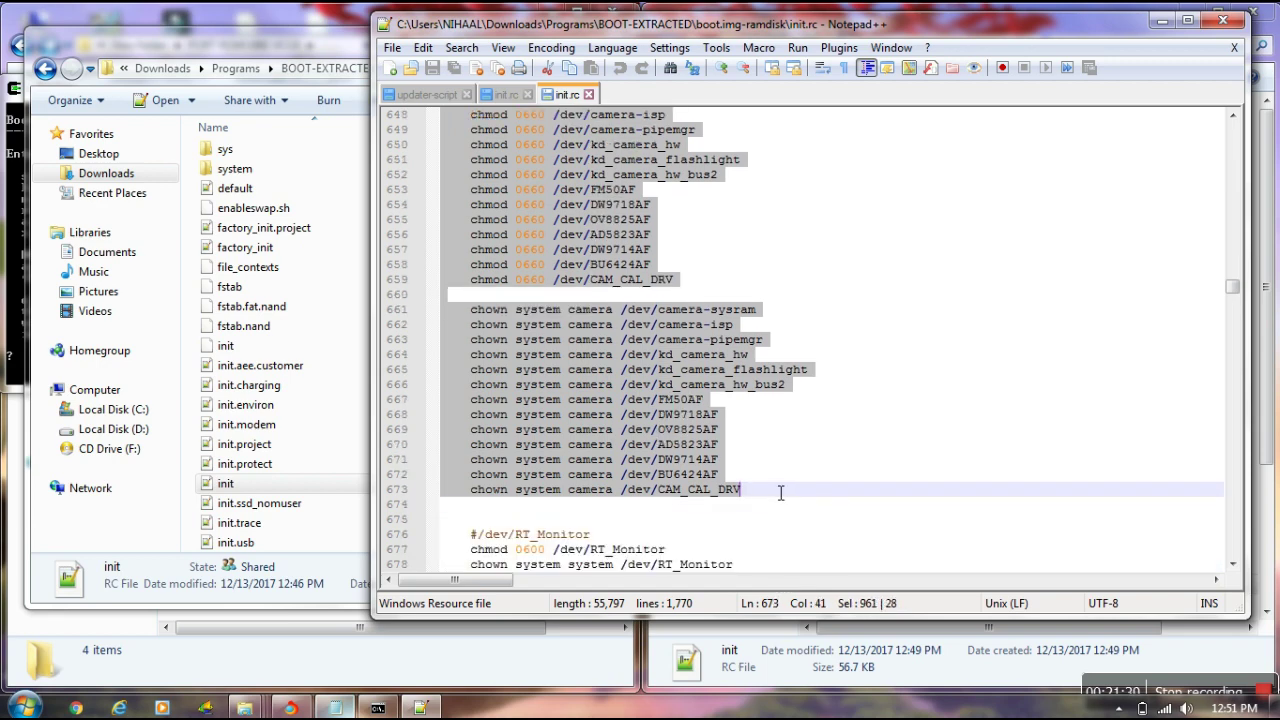
right_click(599, 419)
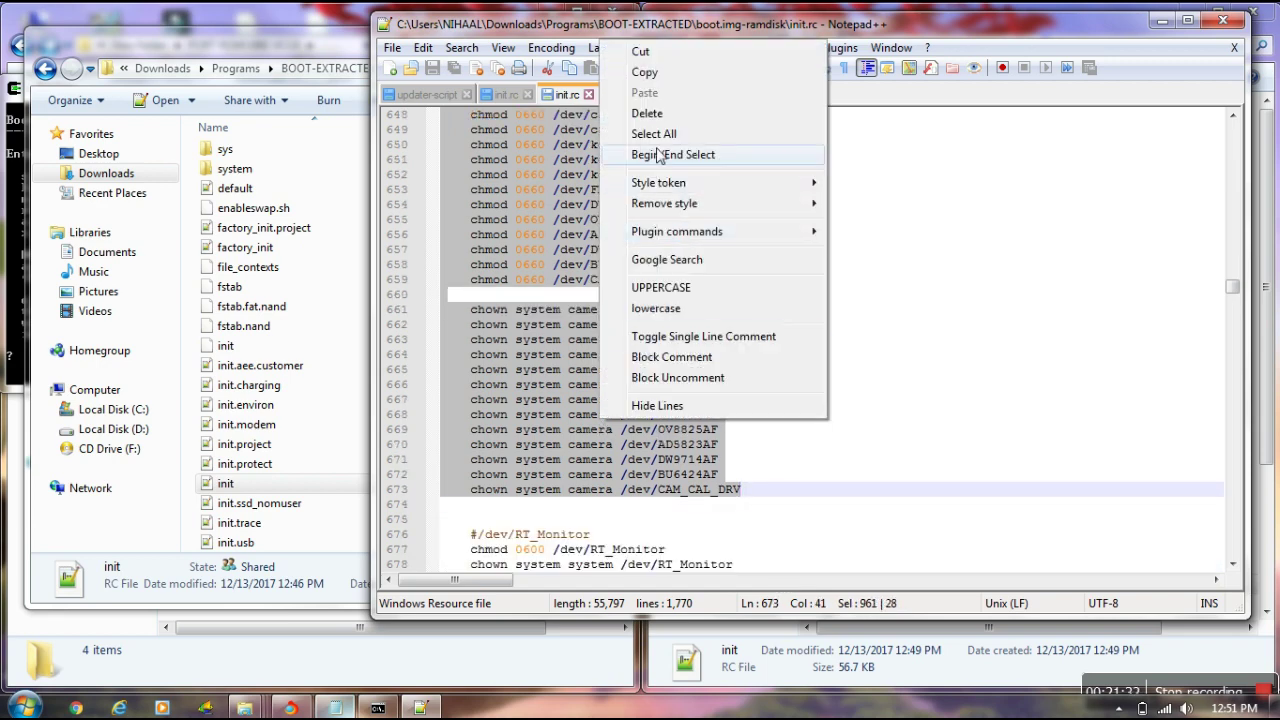
left_click(645, 71)
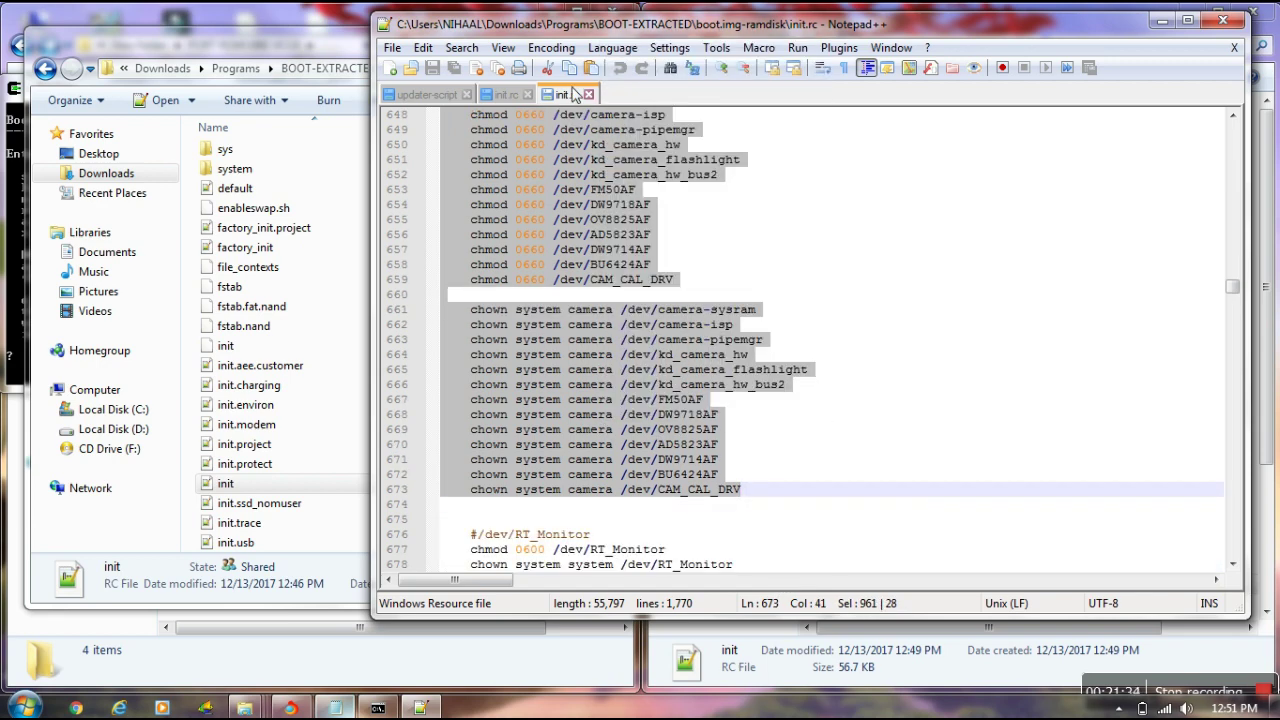
- Replace the whole #Camera block in the port's init.rc, chmod and chown lines included, with the copied stock lines
left_click(518, 94)
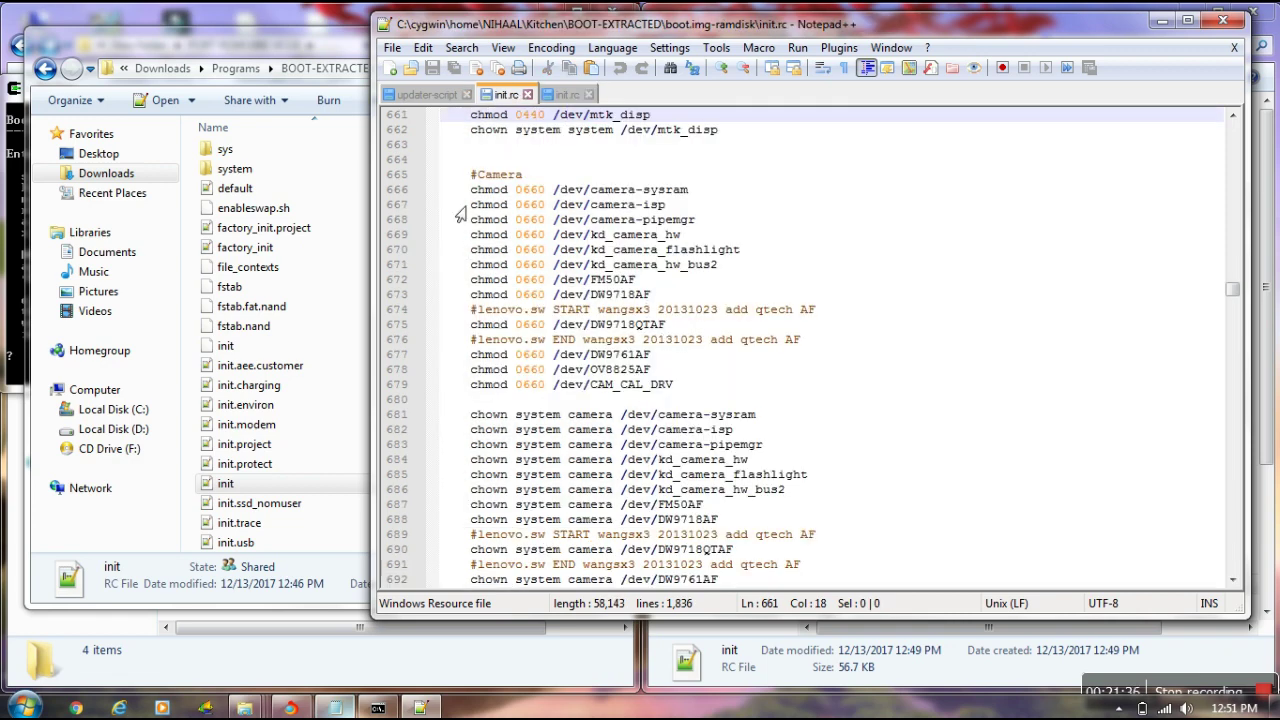
left_click_drag(451, 180, 847, 331)
right_click(843, 330)
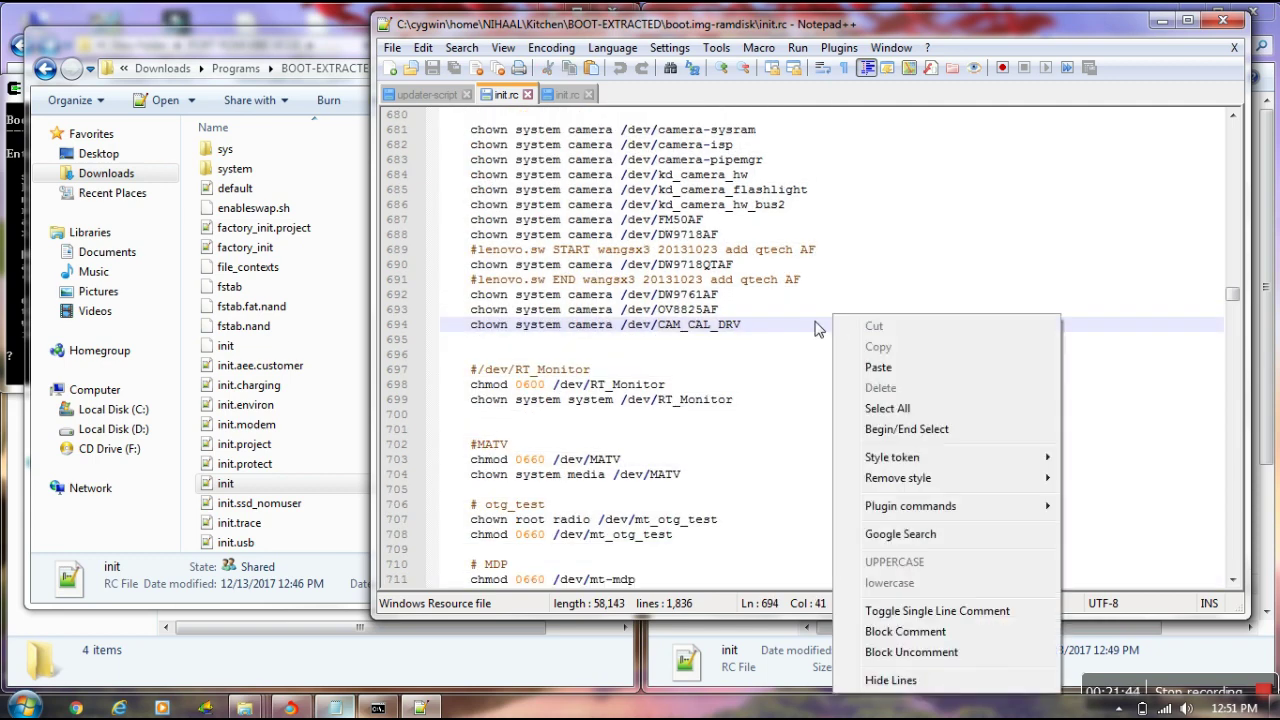
left_click(775, 330)
left_click_drag(756, 327, 494, 122)
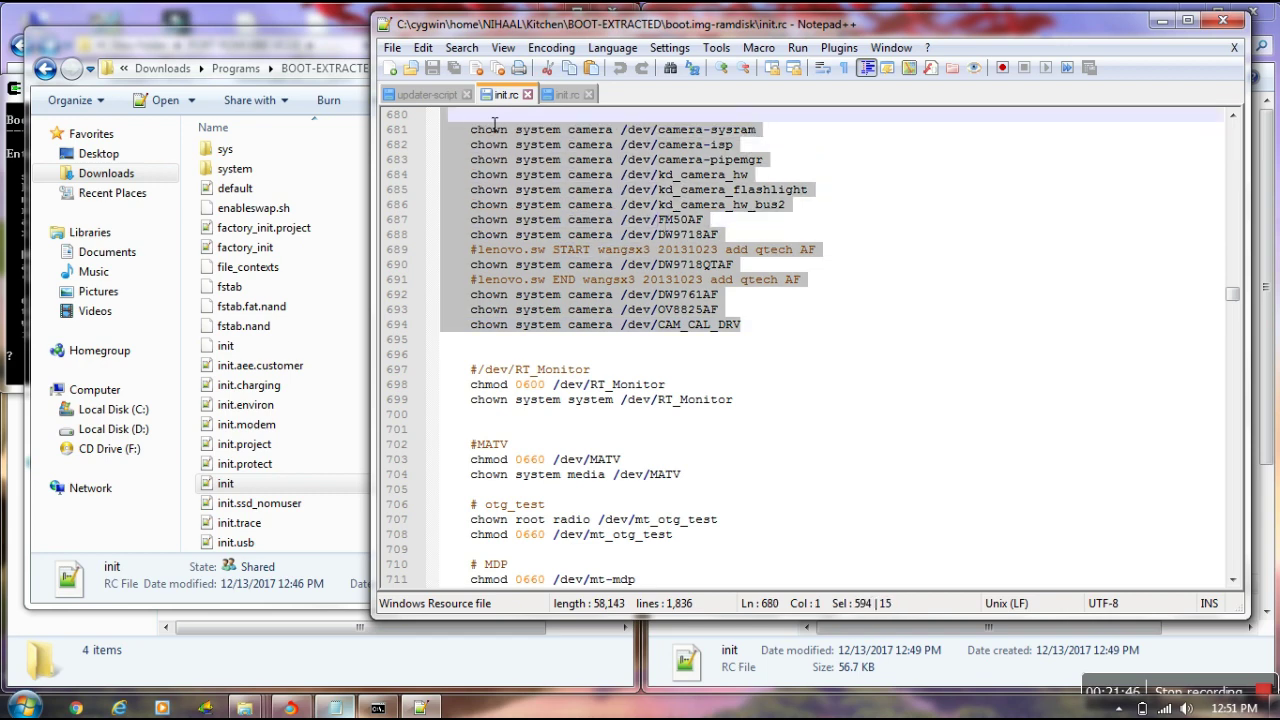
key("Up")
key("Up")
key("Up")
key("Up")
key("Up")
key("Up")
key("Up")
key("Up")
key("Up")
key("Up")
key("Up")
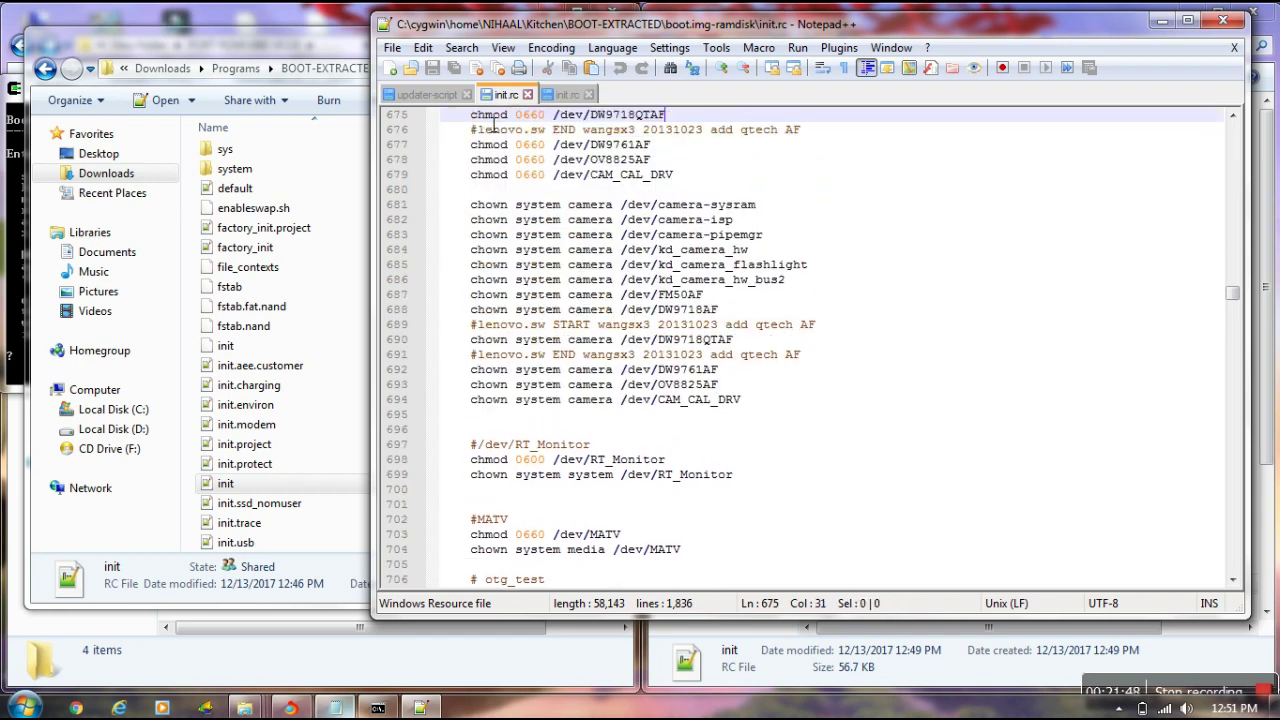
key("Up")
key("Up")
key("Up")
key("Up")
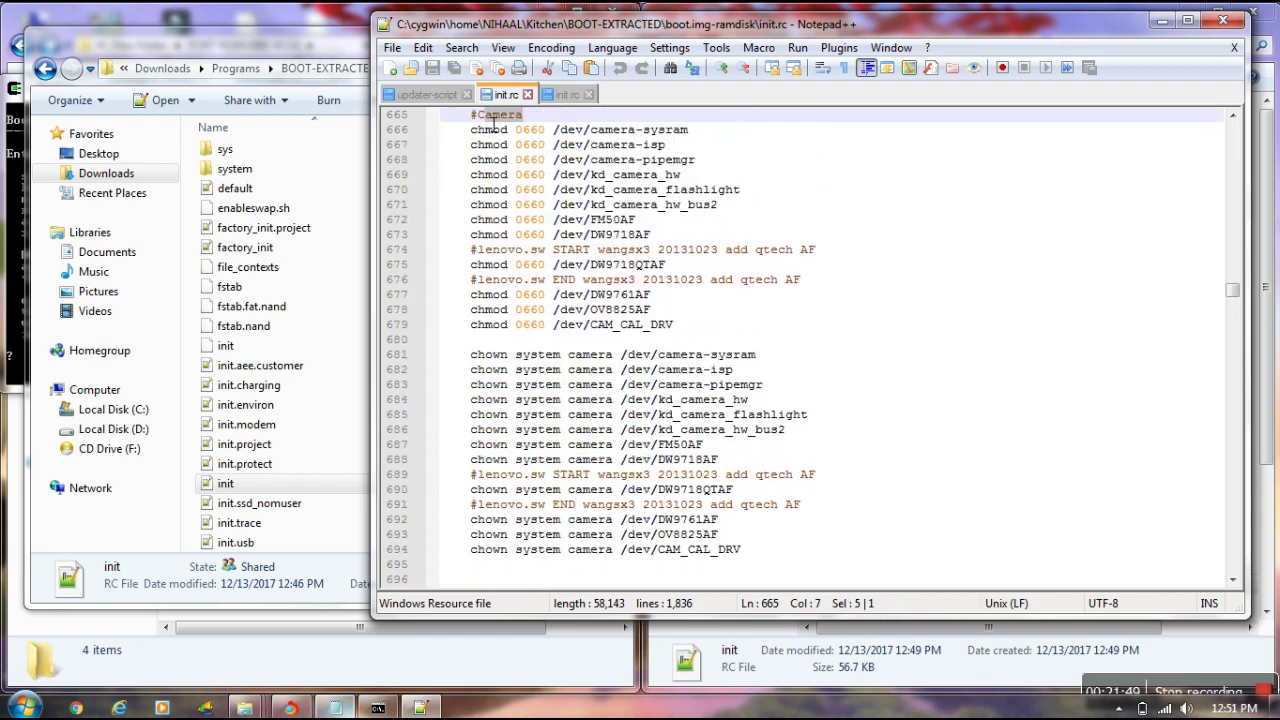
left_click_drag(485, 116, 822, 556)
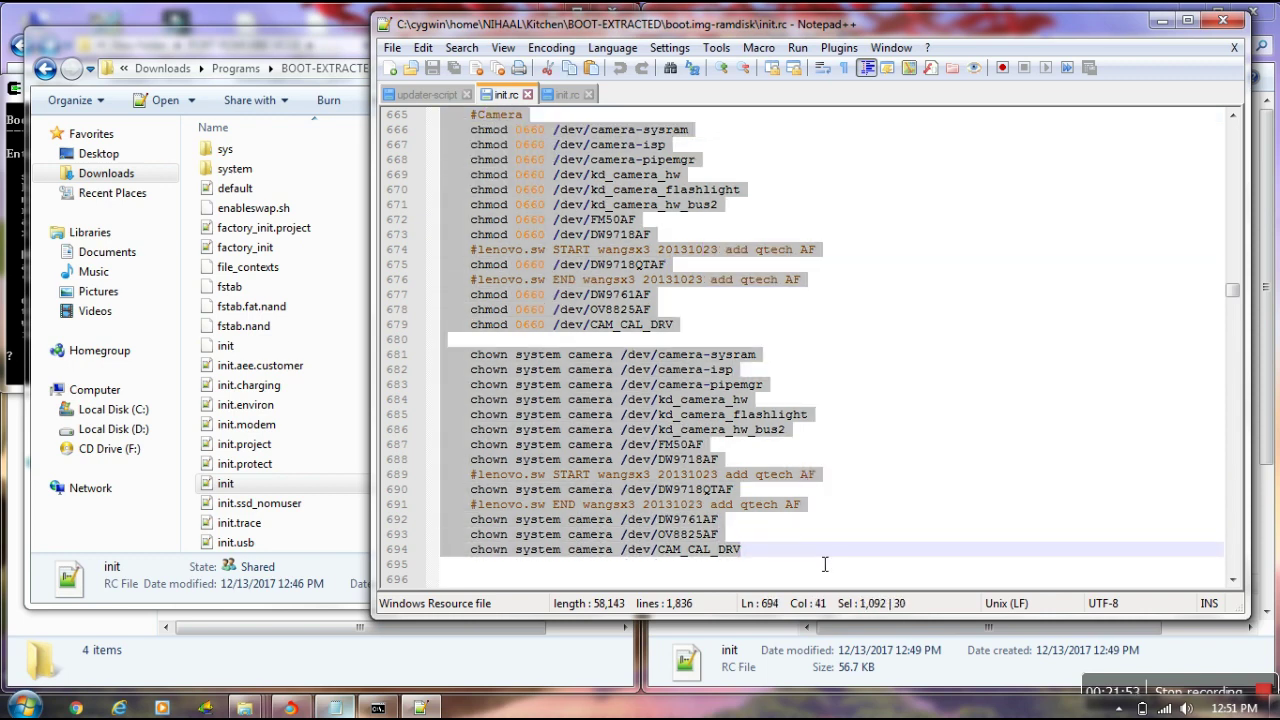
right_click(580, 444)
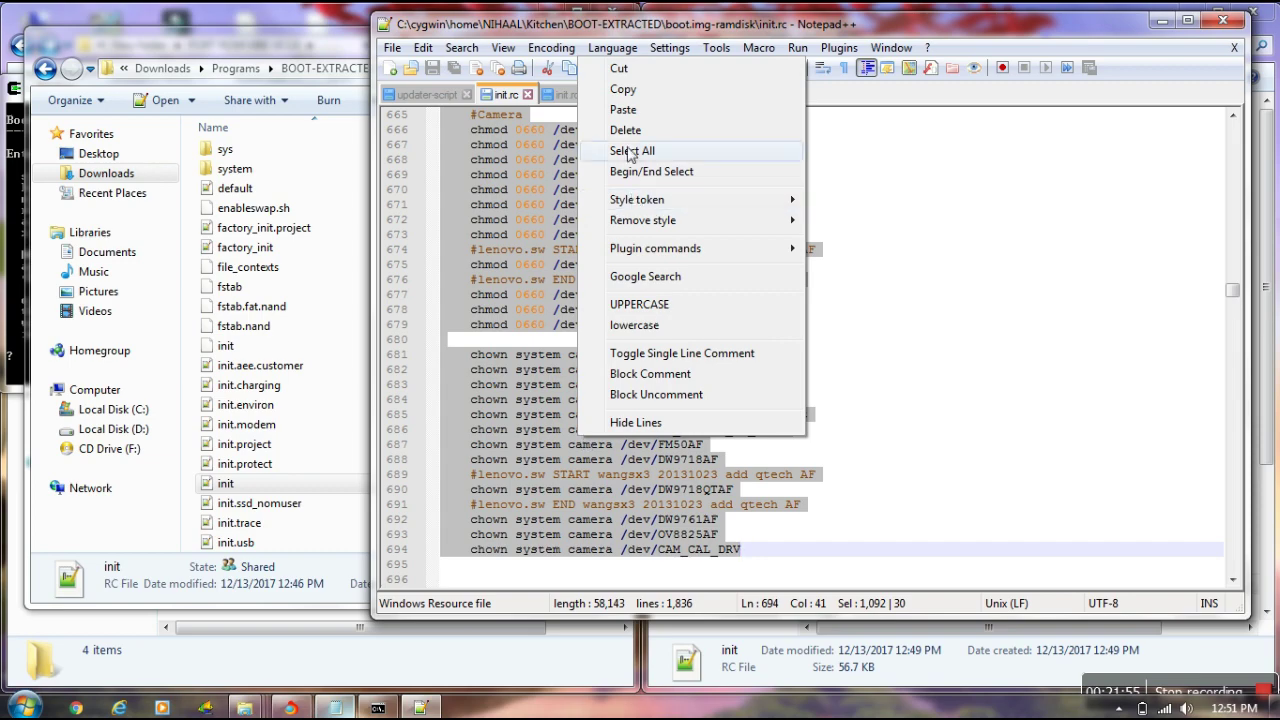
left_click(628, 113)
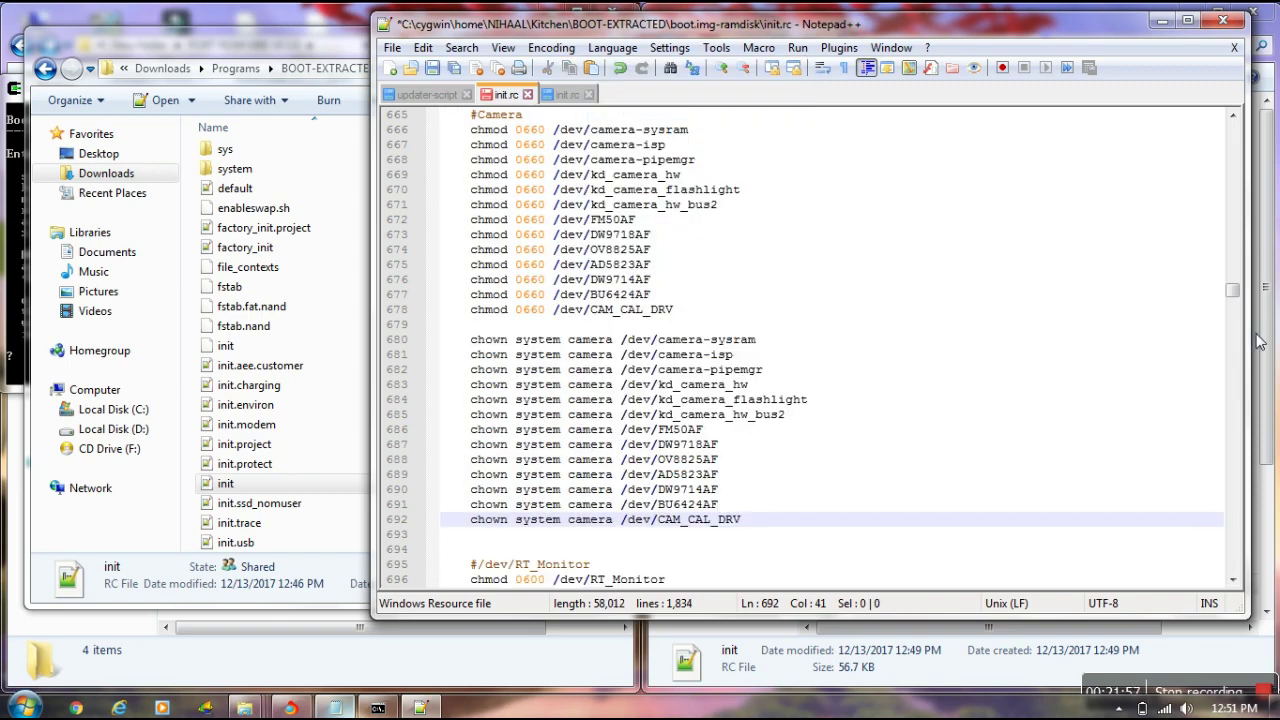
- Save the port's init.rc, close both init.rc files and minimize Notepad++
left_click_drag(1234, 290, 1234, 292)
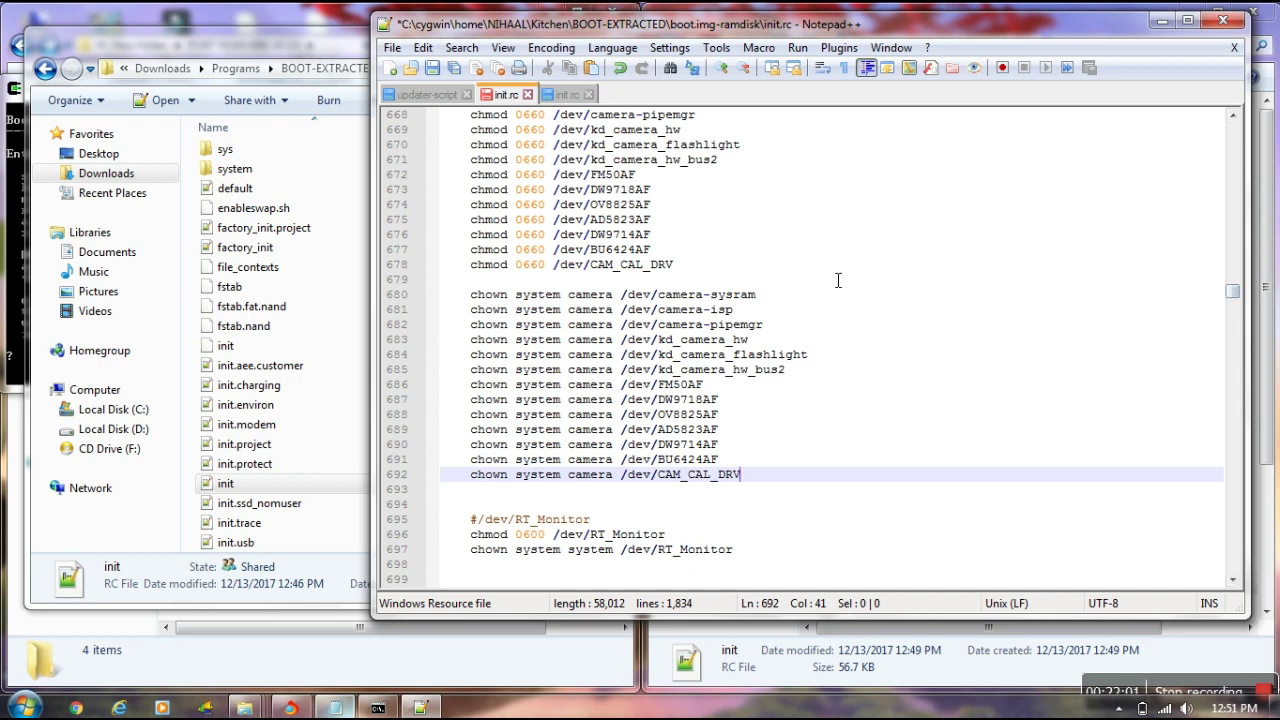
key("ctrl+s")
left_click(527, 94)
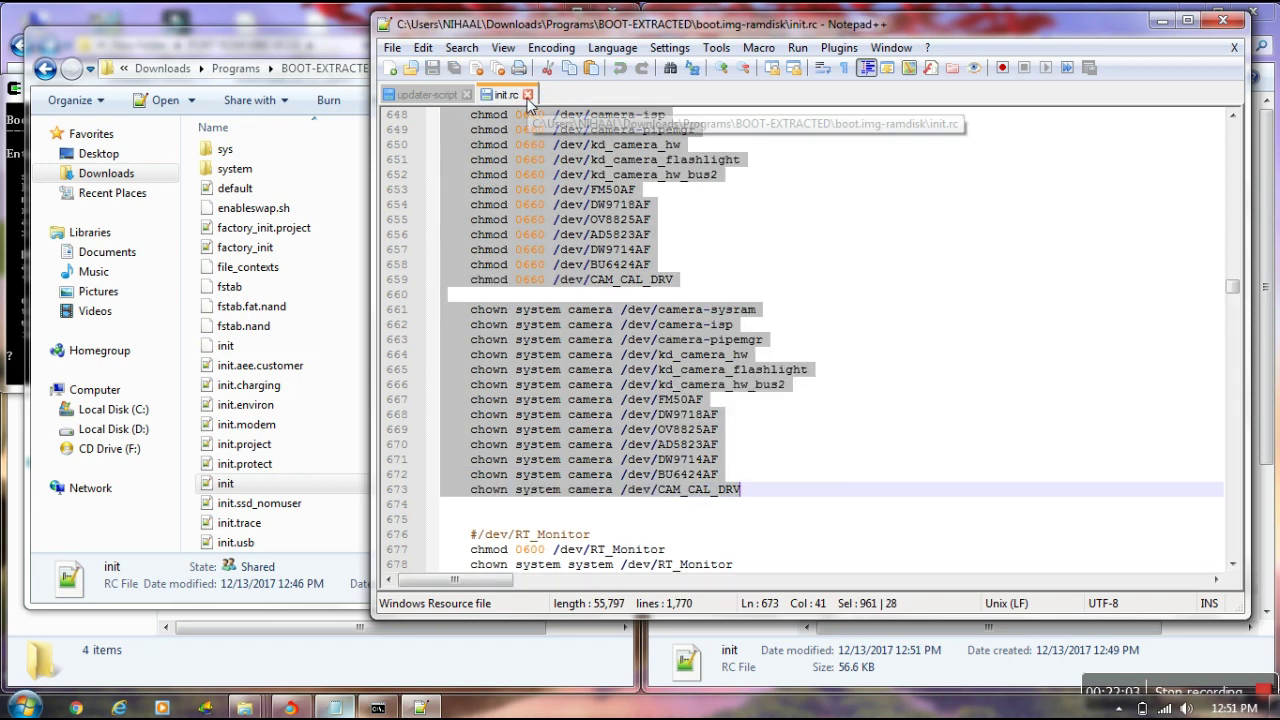
left_click(527, 94)
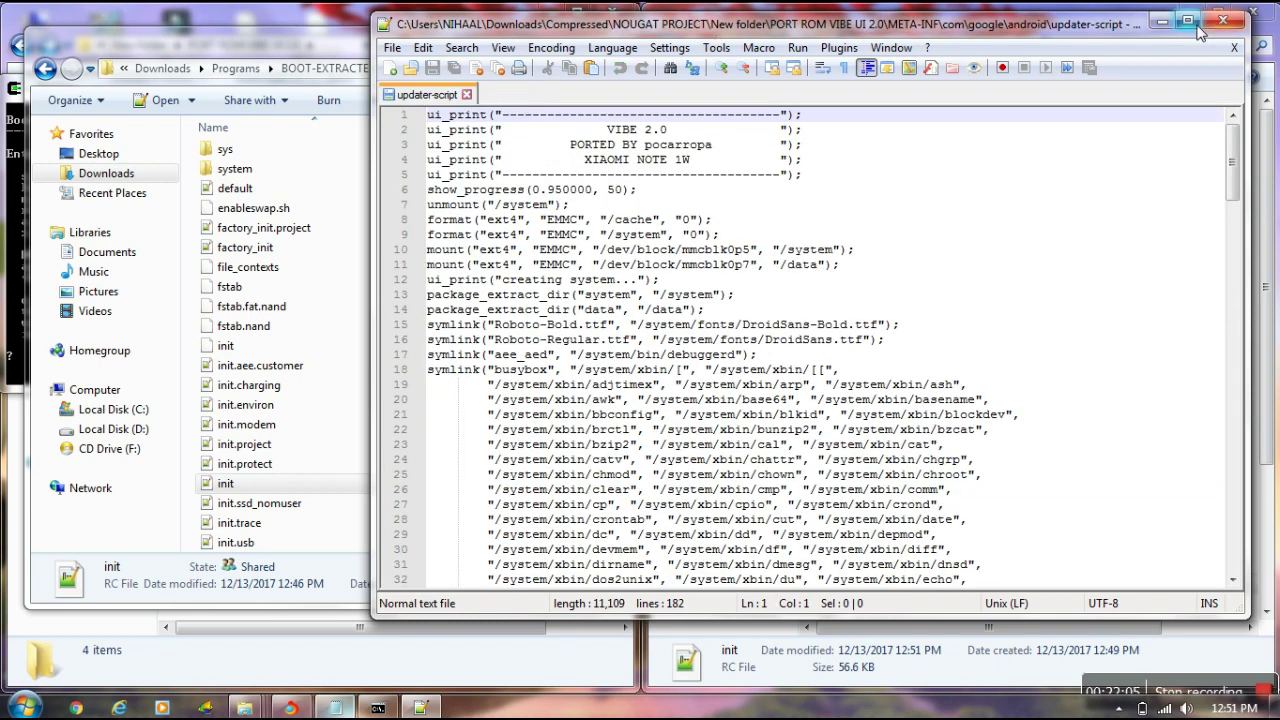
left_click(1163, 21)
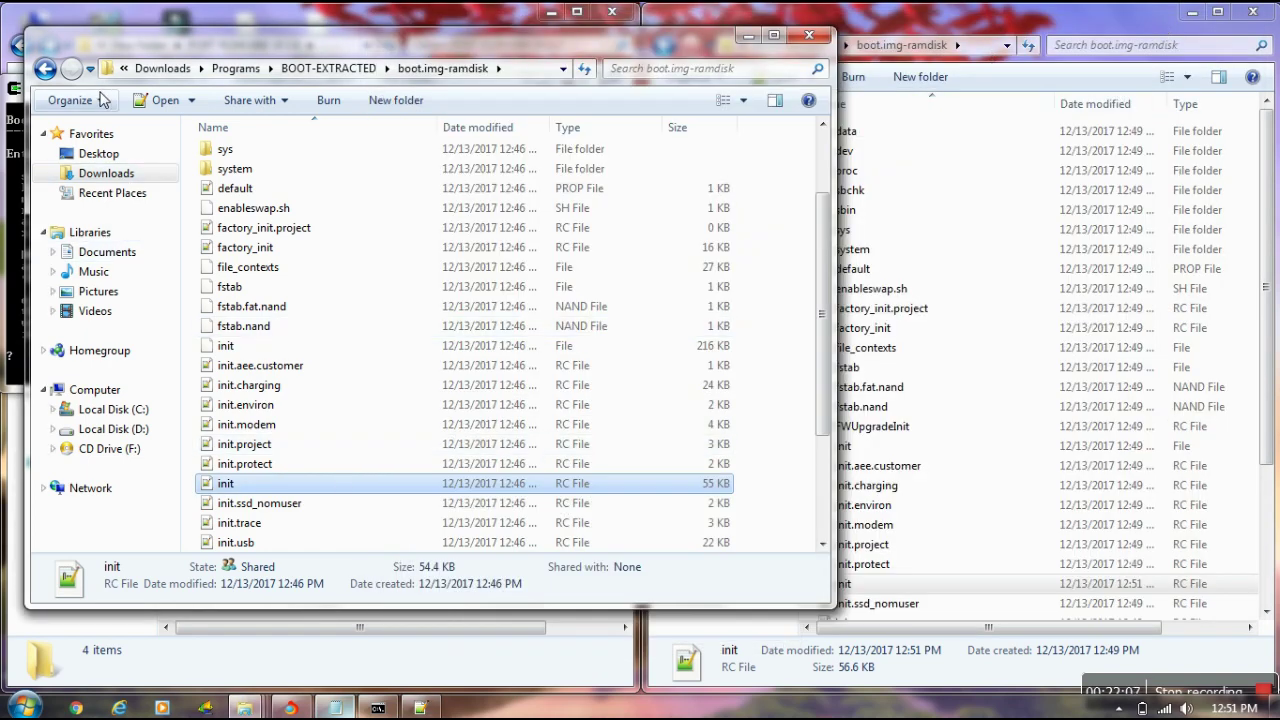
- Close the folder window holding the stock ramdisk files and return the port ramdisk window to the Kitchen folder
left_click(45, 68)
left_click(45, 68)
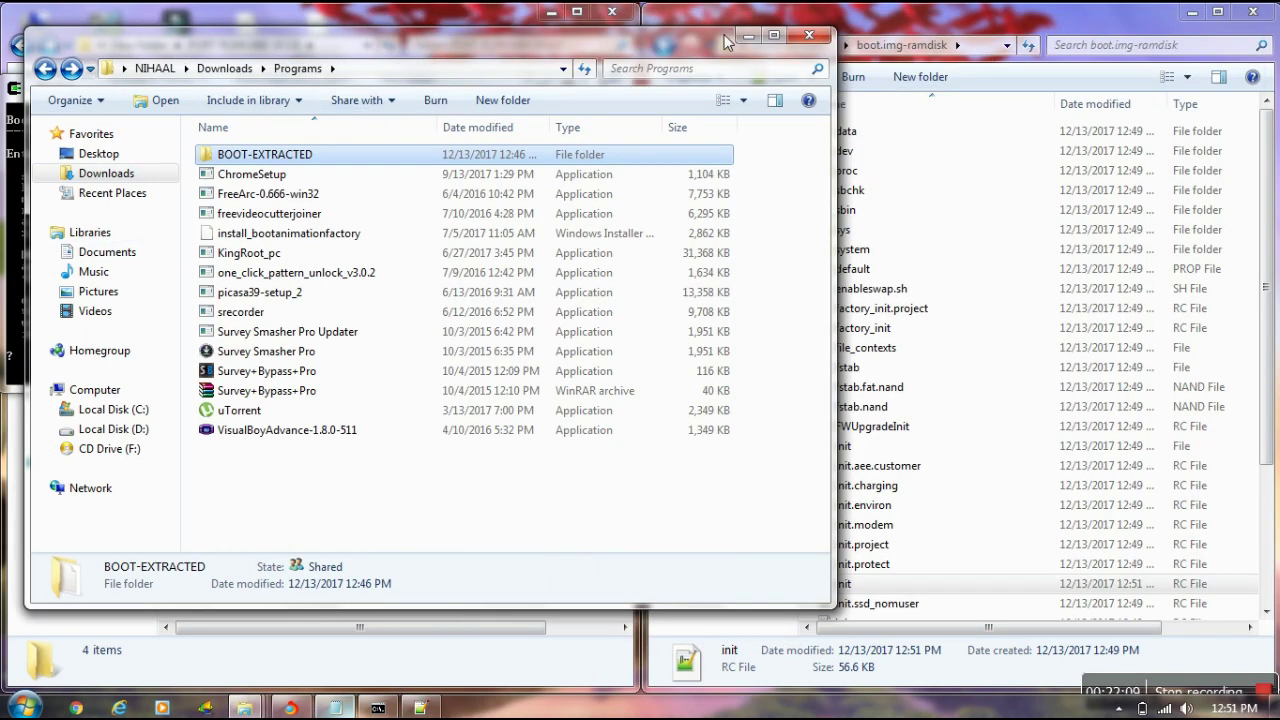
left_click(809, 35)
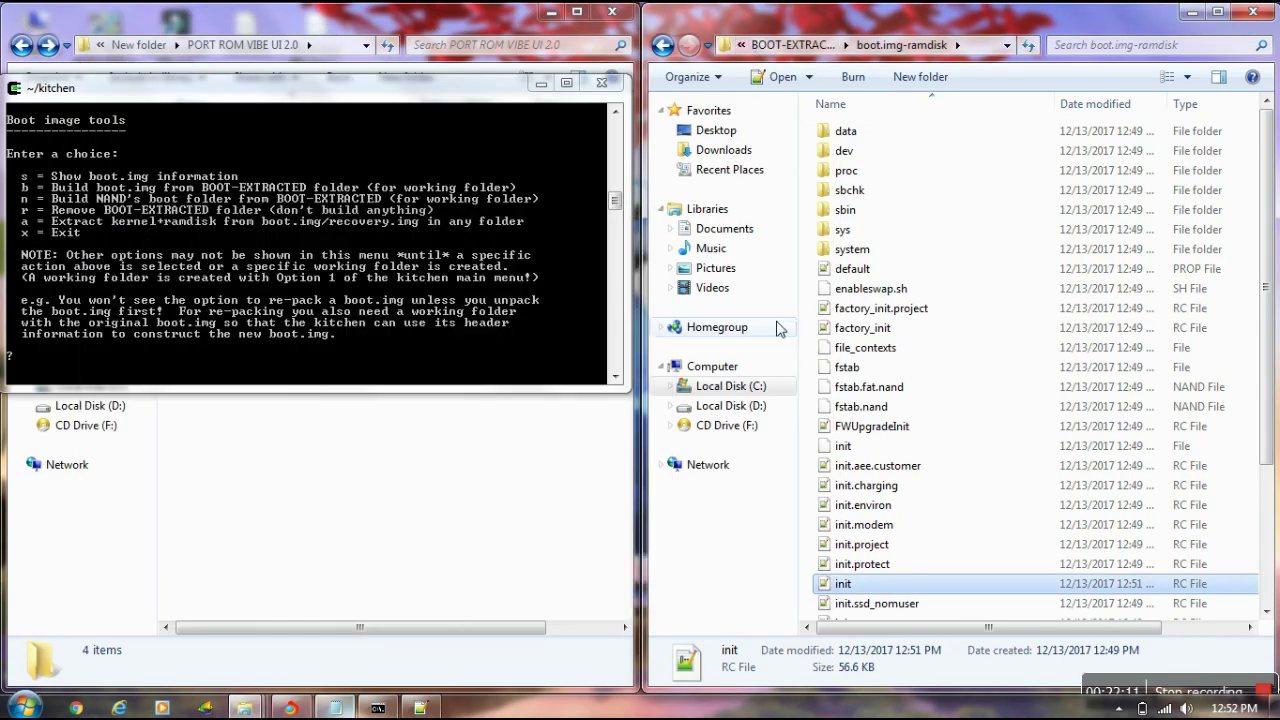
left_click(663, 45)
left_click(663, 45)
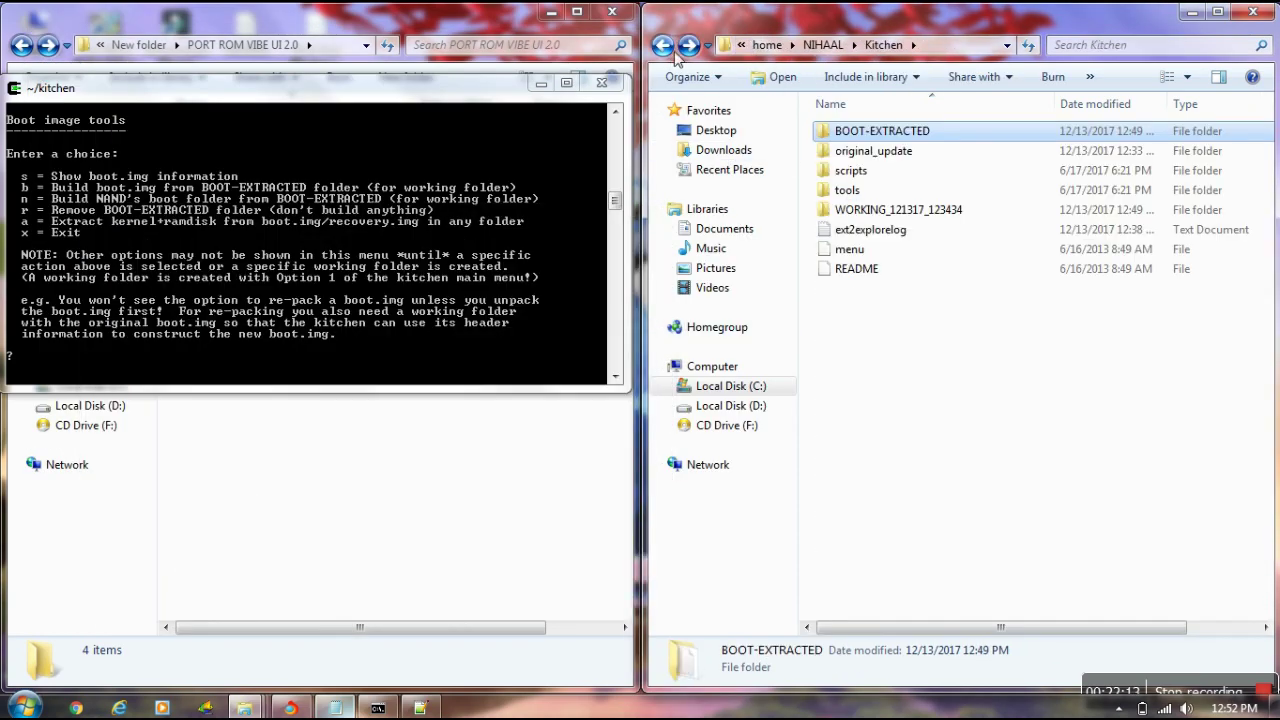
- Switch to the Notepad notes, add the line "Camera lines change 99% work is done now , repack the boot.img", and minimize them
left_click(421, 707)
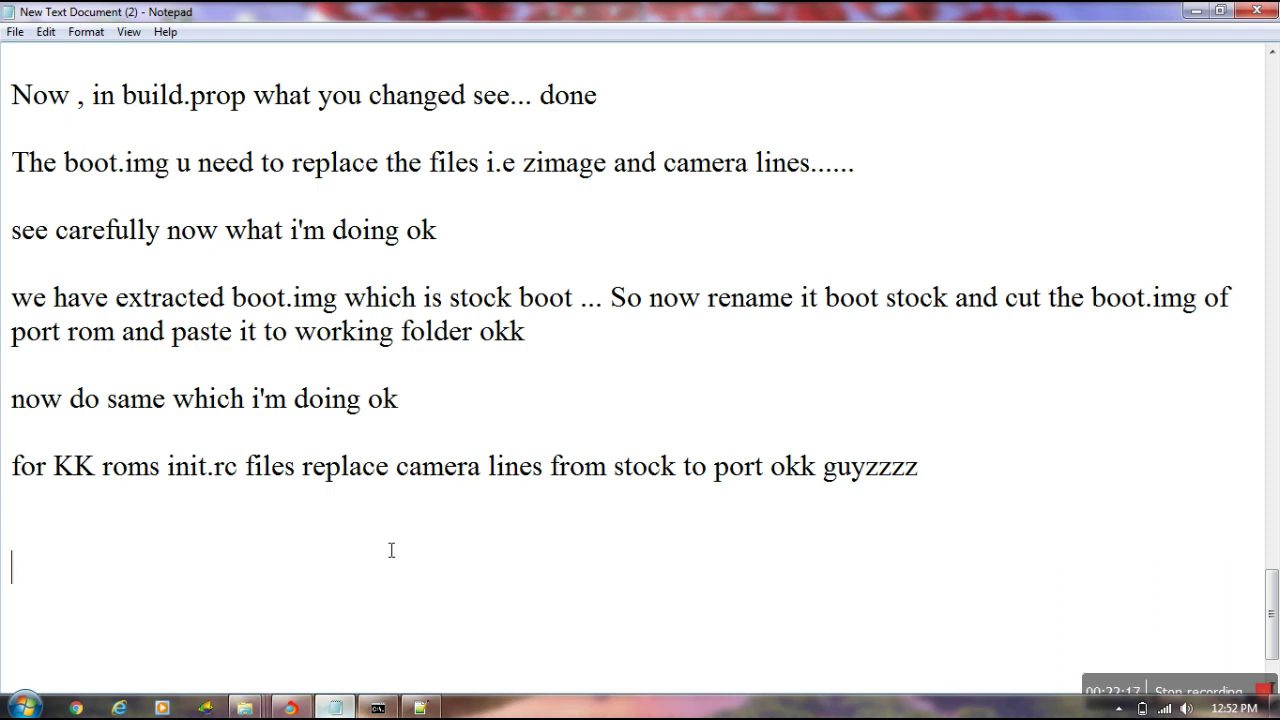
type("Camera li")
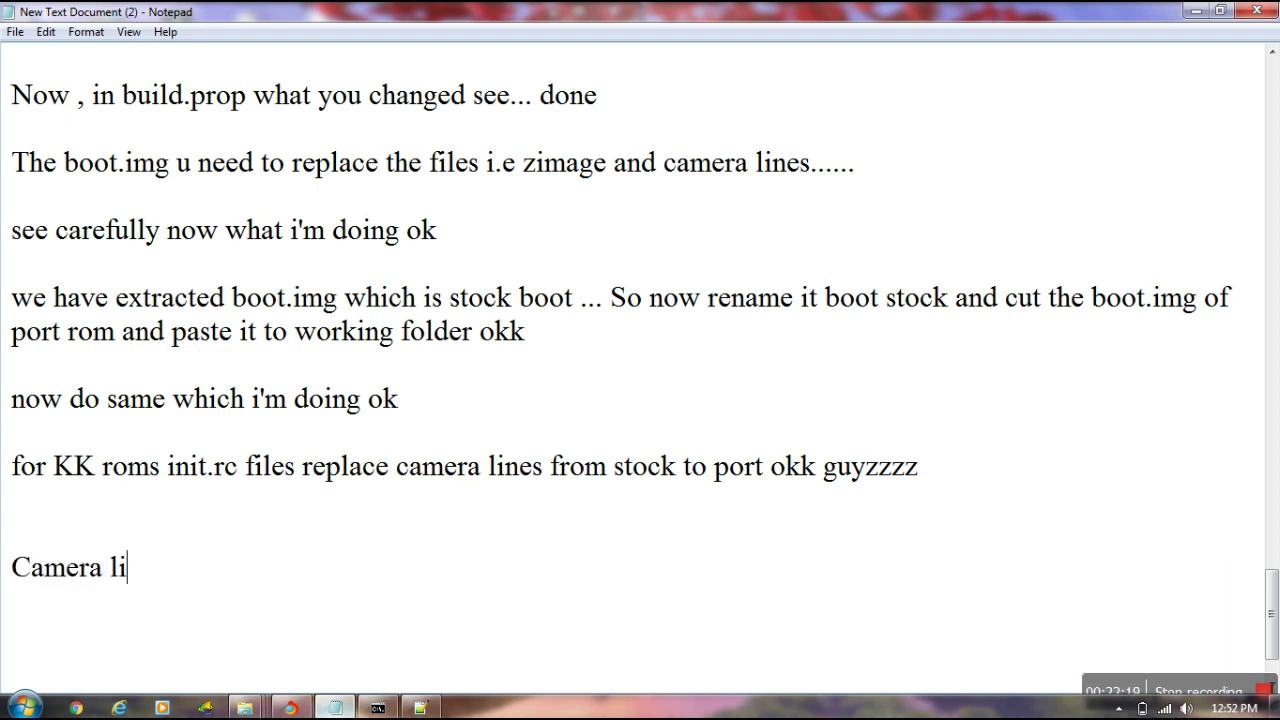
type("nes change ")
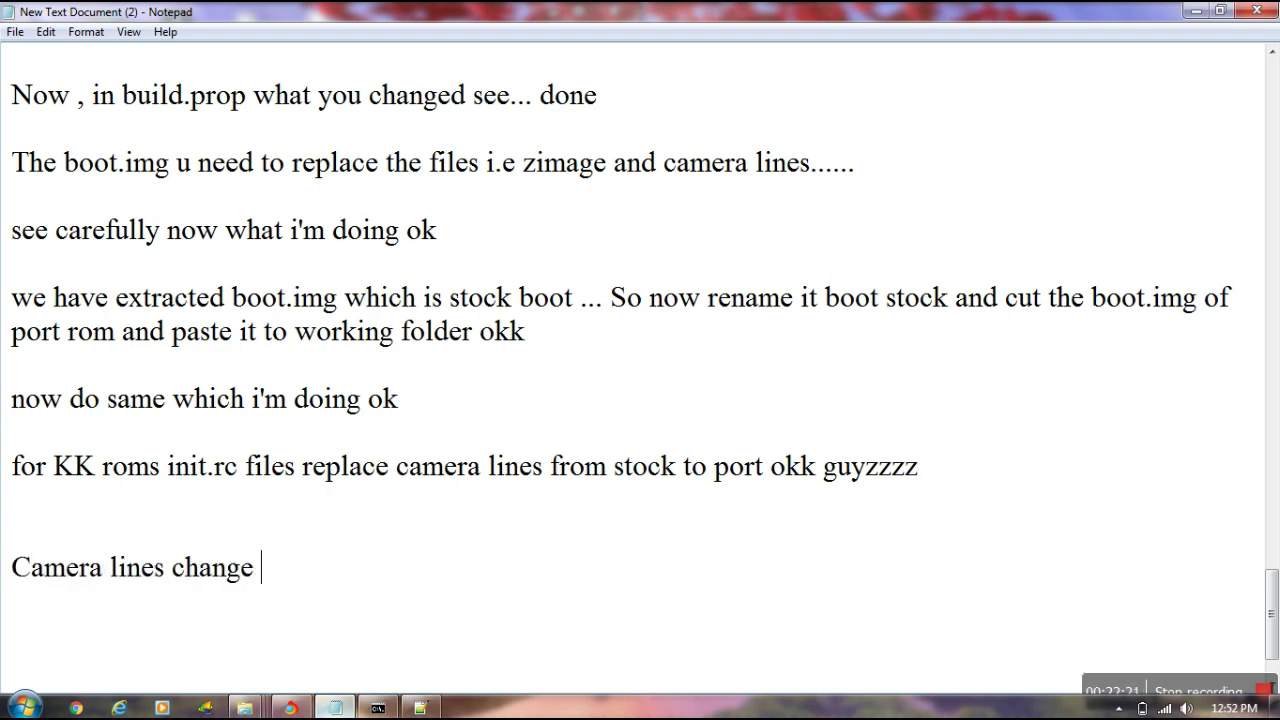
type("99% ")
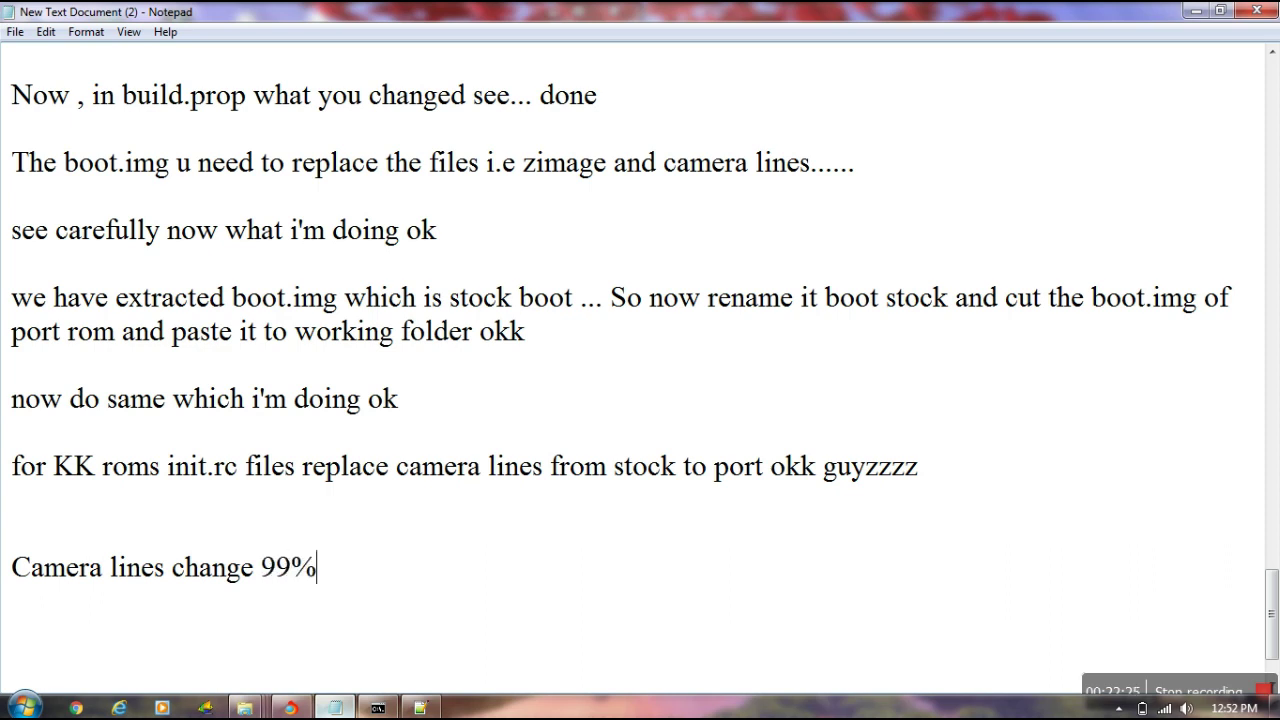
type("work is")
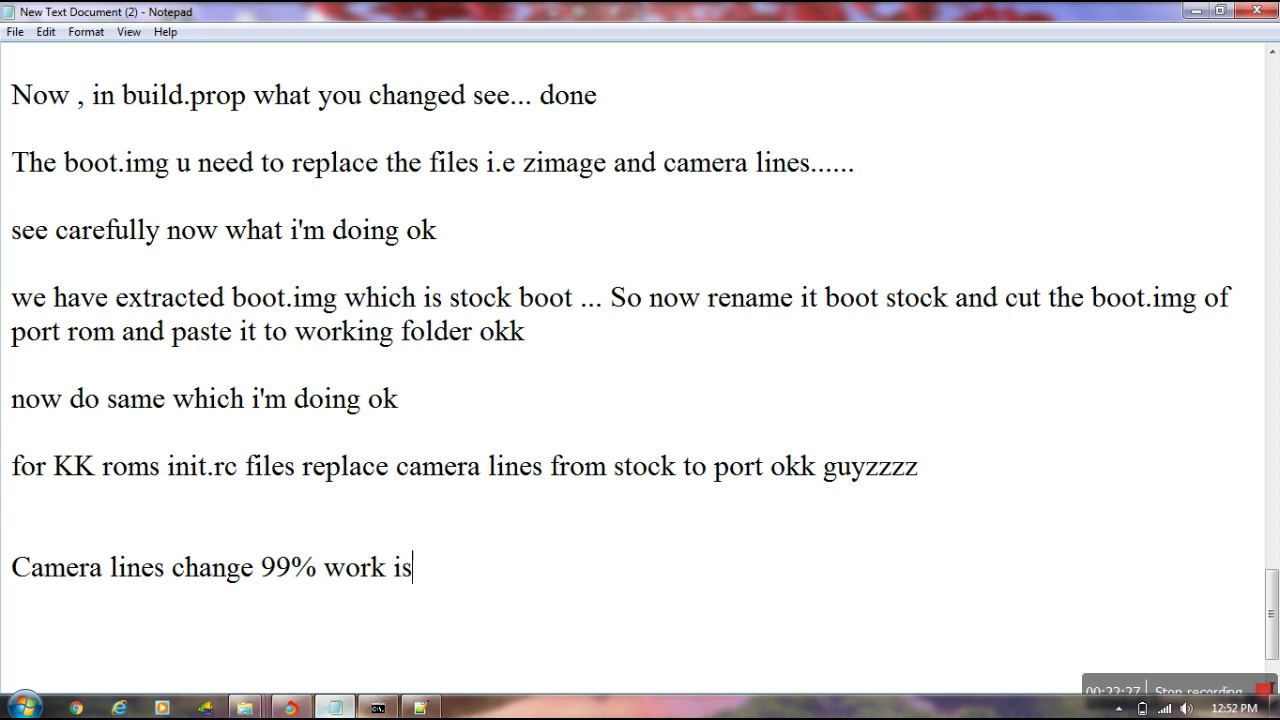
type(" done")
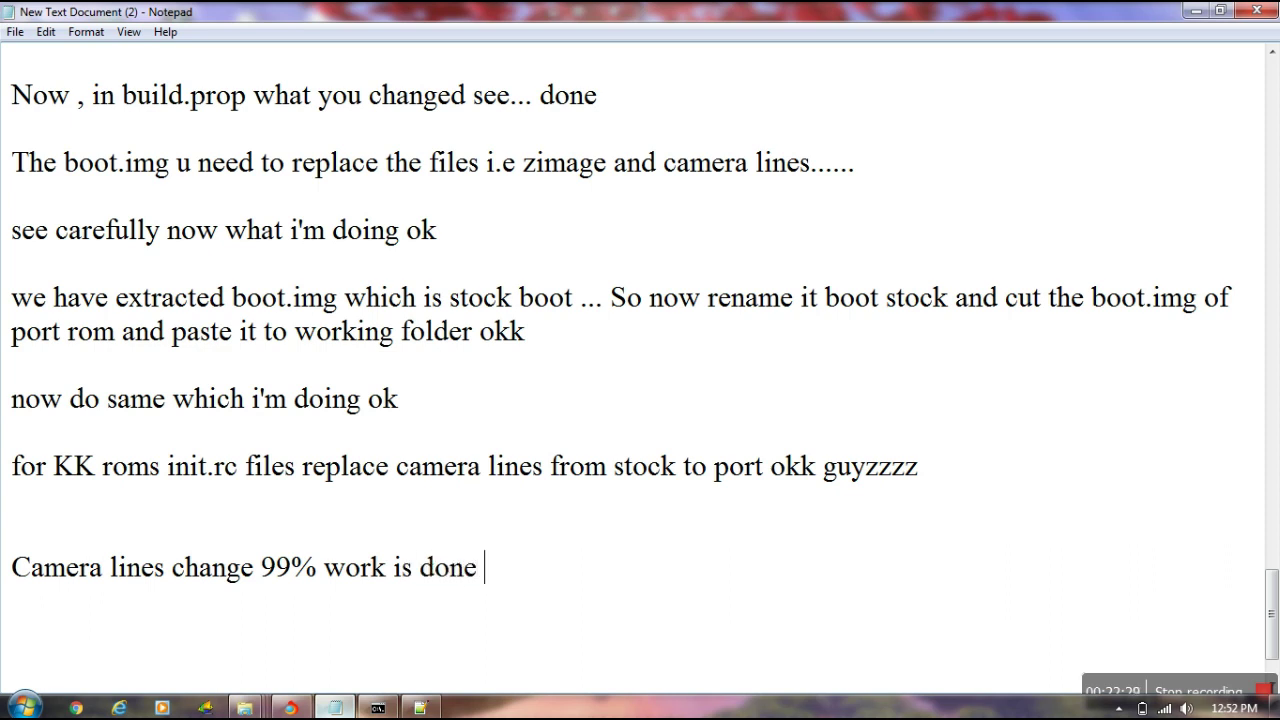
type(" now , repac")
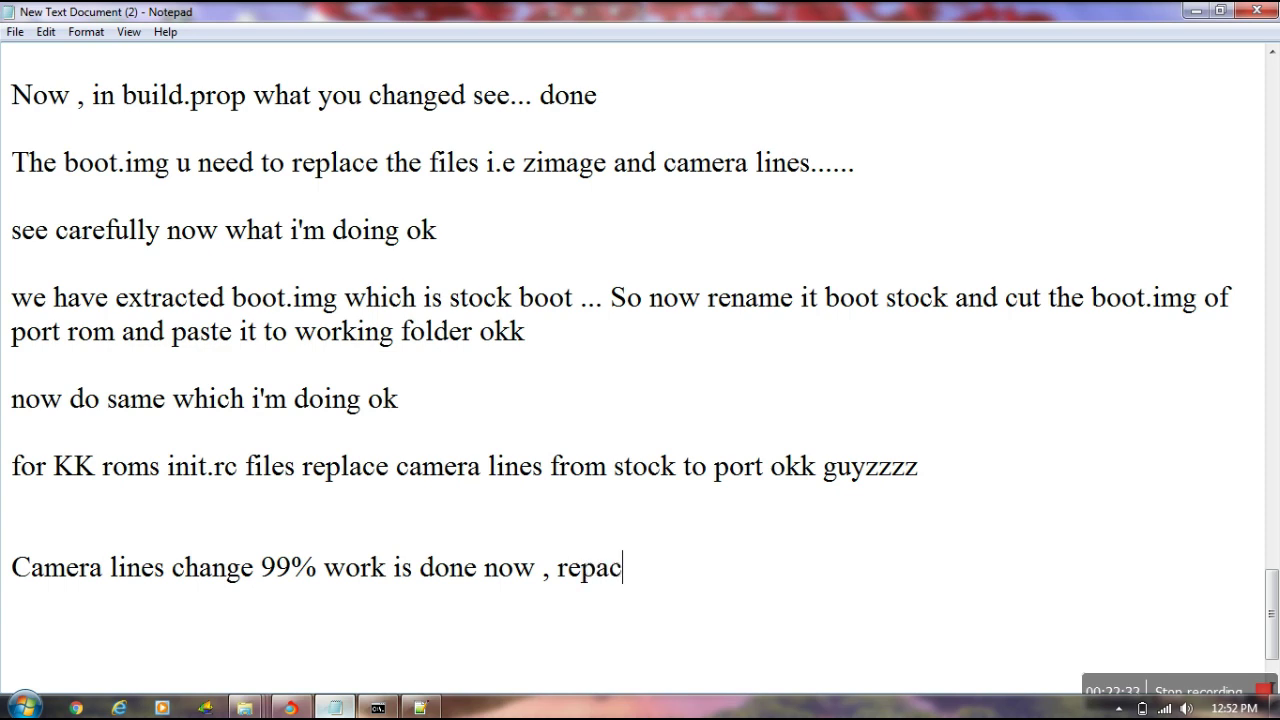
type("k")
type(" the b")
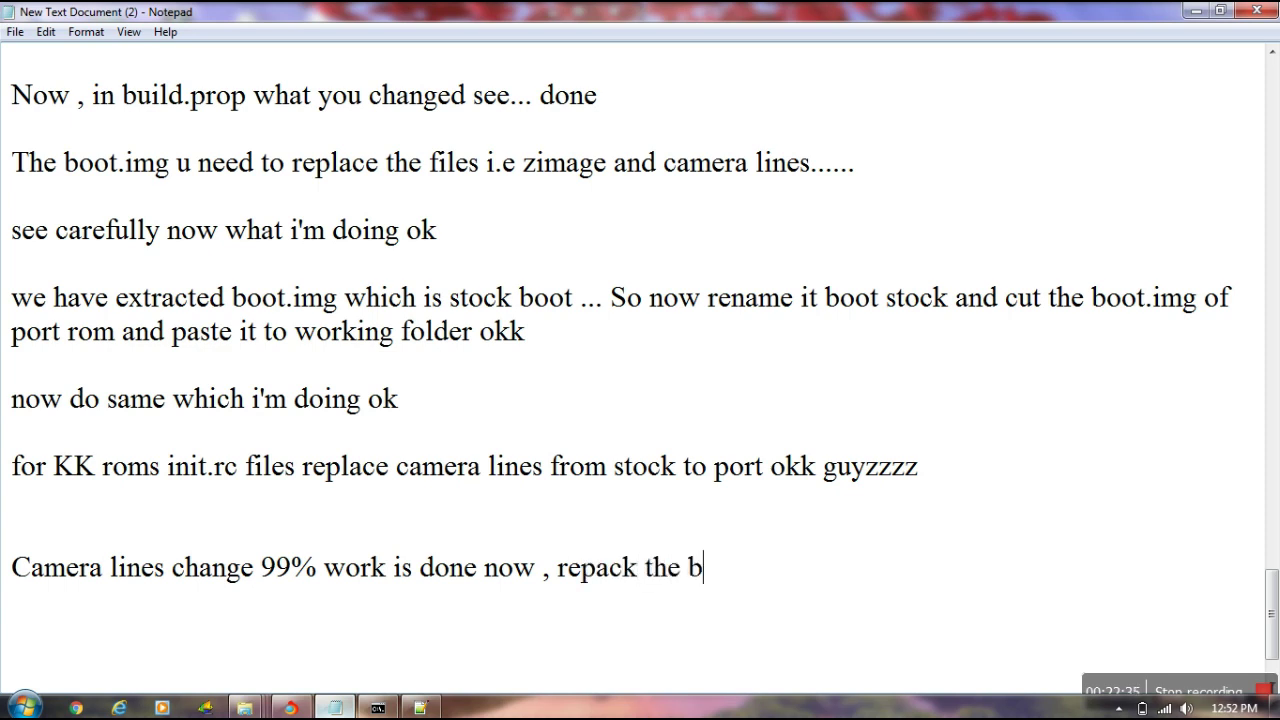
type("oot.img")
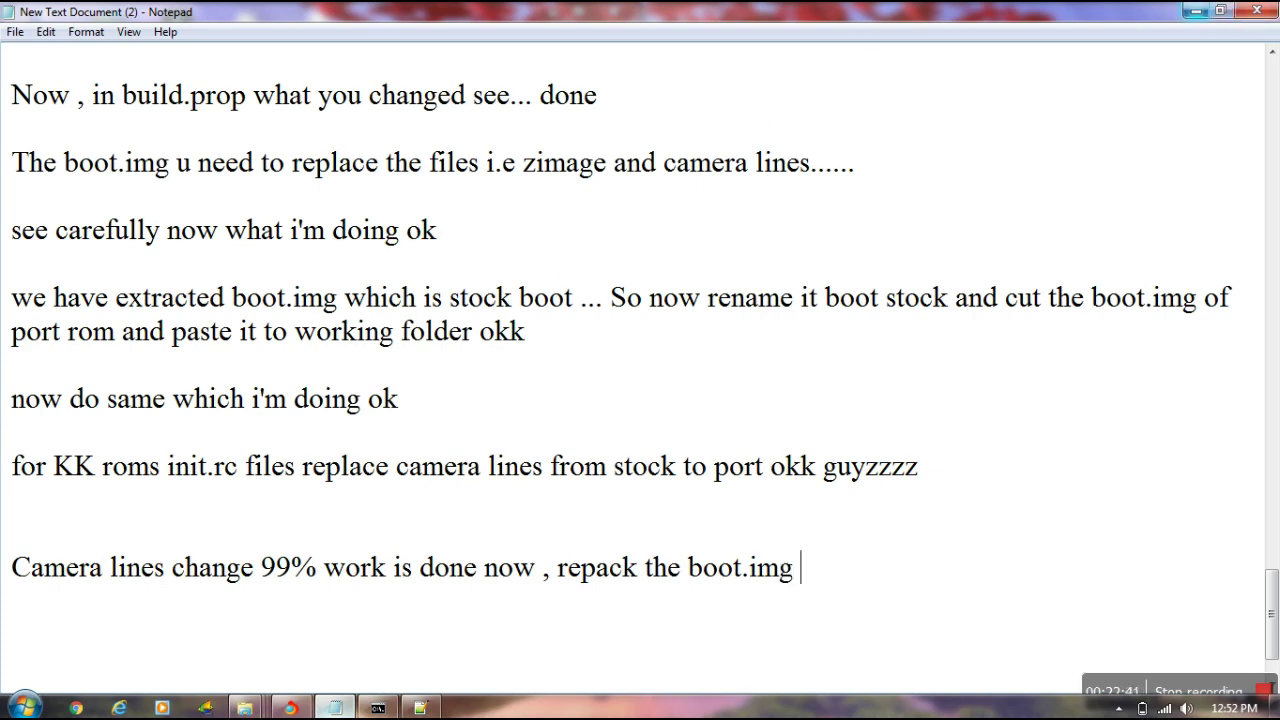
left_click(1196, 11)
- In the kitchen console's boot image tools, build boot.img from the BOOT-EXTRACTED folder and return to the tools menu
left_click(529, 352)
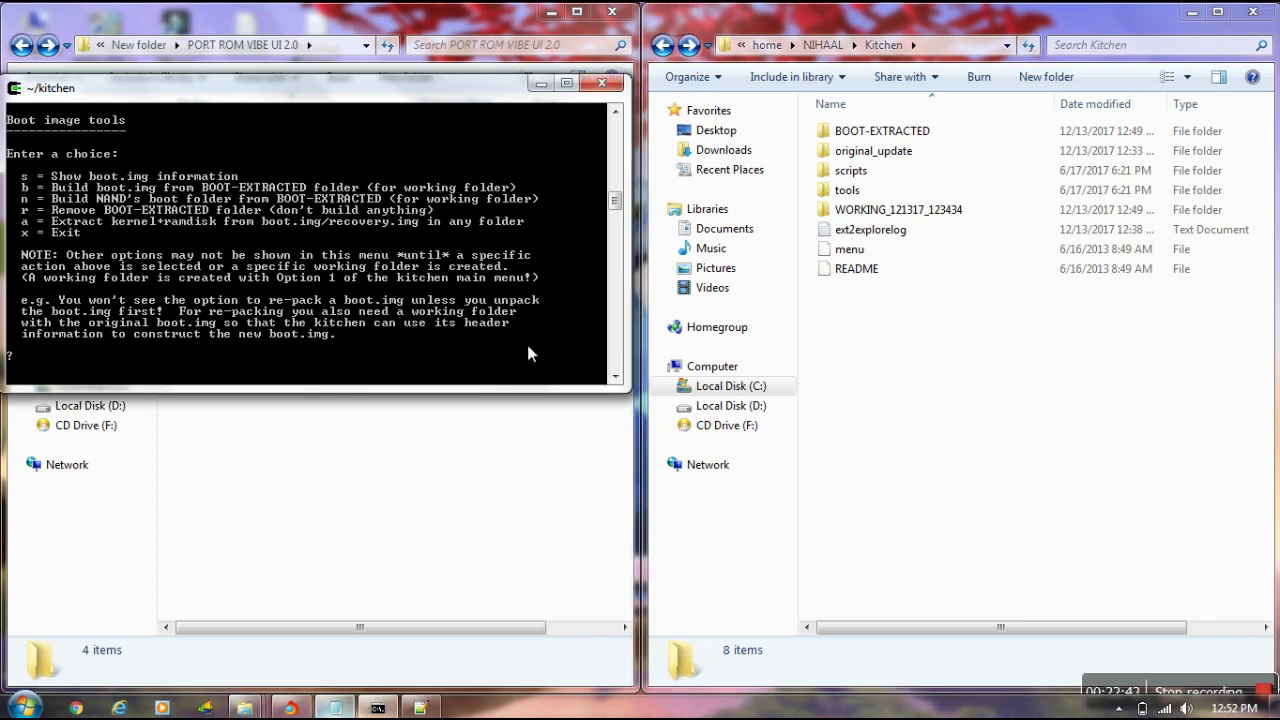
type("b")
key("Return")
key("Return")
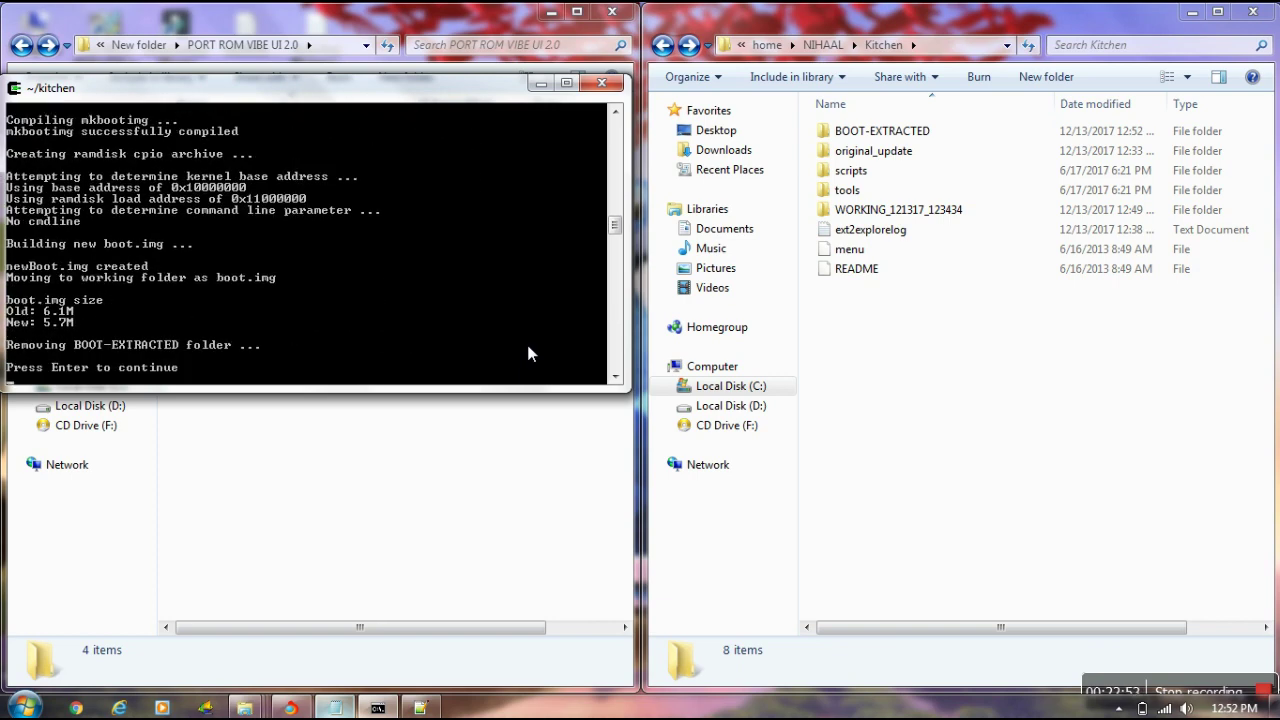
key("Return")
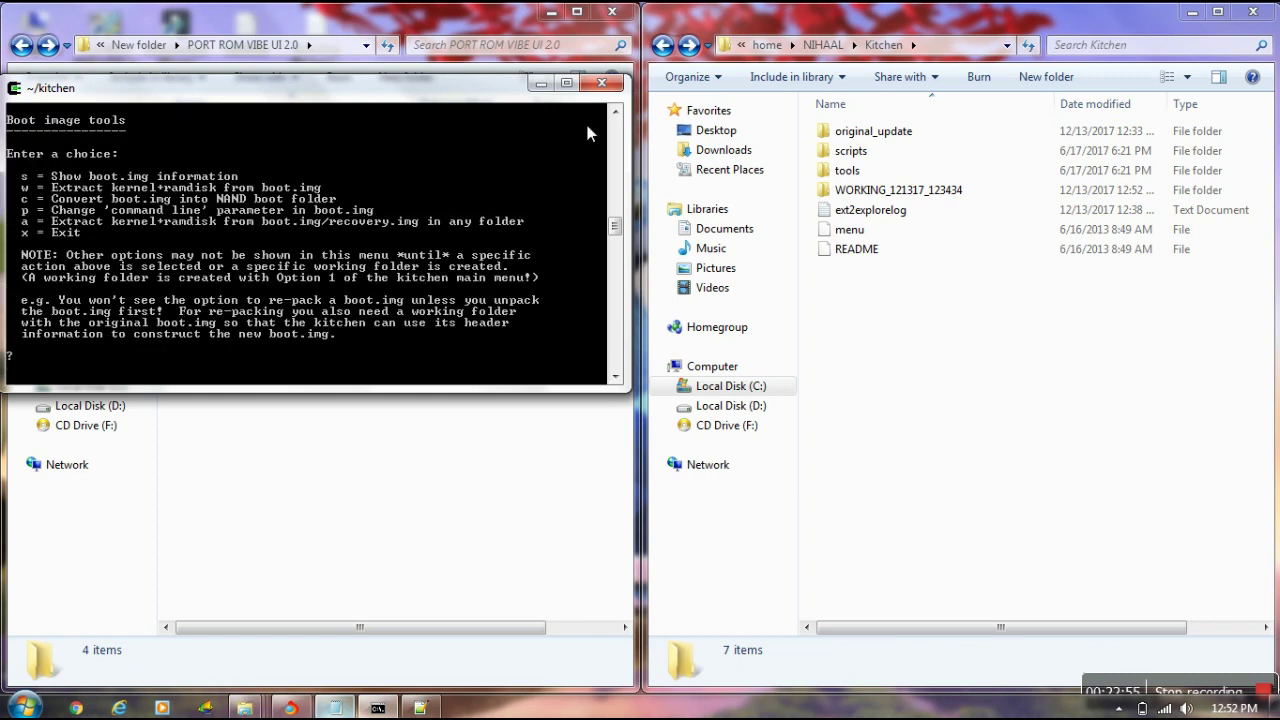
- Minimize the kitchen console and move the repacked boot file from the WORKING_121317_123434 folder into the PORT ROM VIBE UI 2.0 folder
left_click(540, 84)
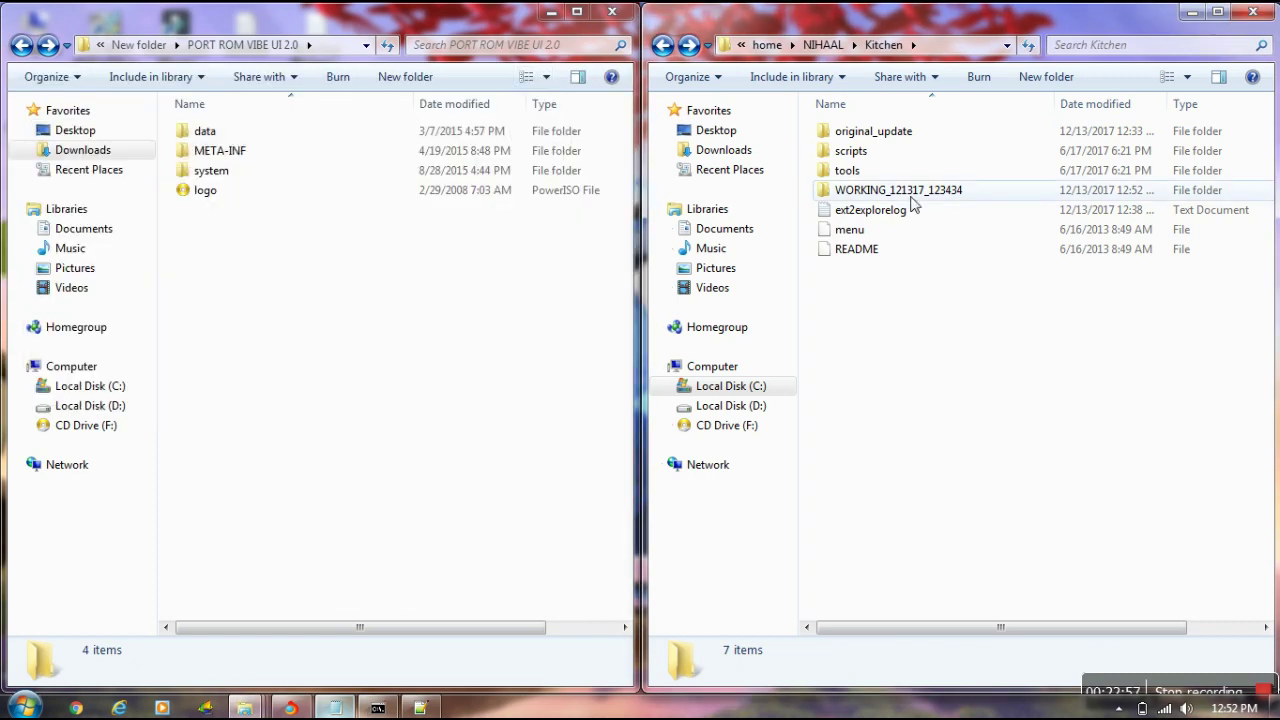
double_click(897, 188)
left_click(852, 173)
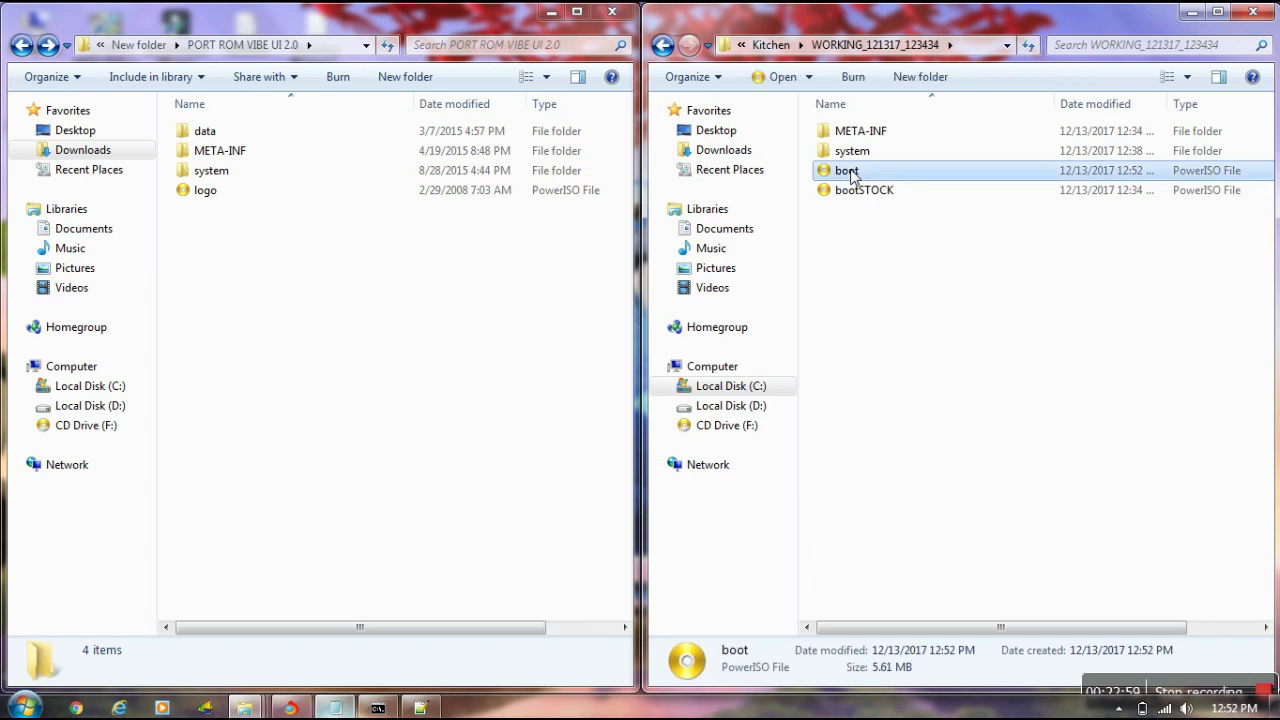
right_click(848, 174)
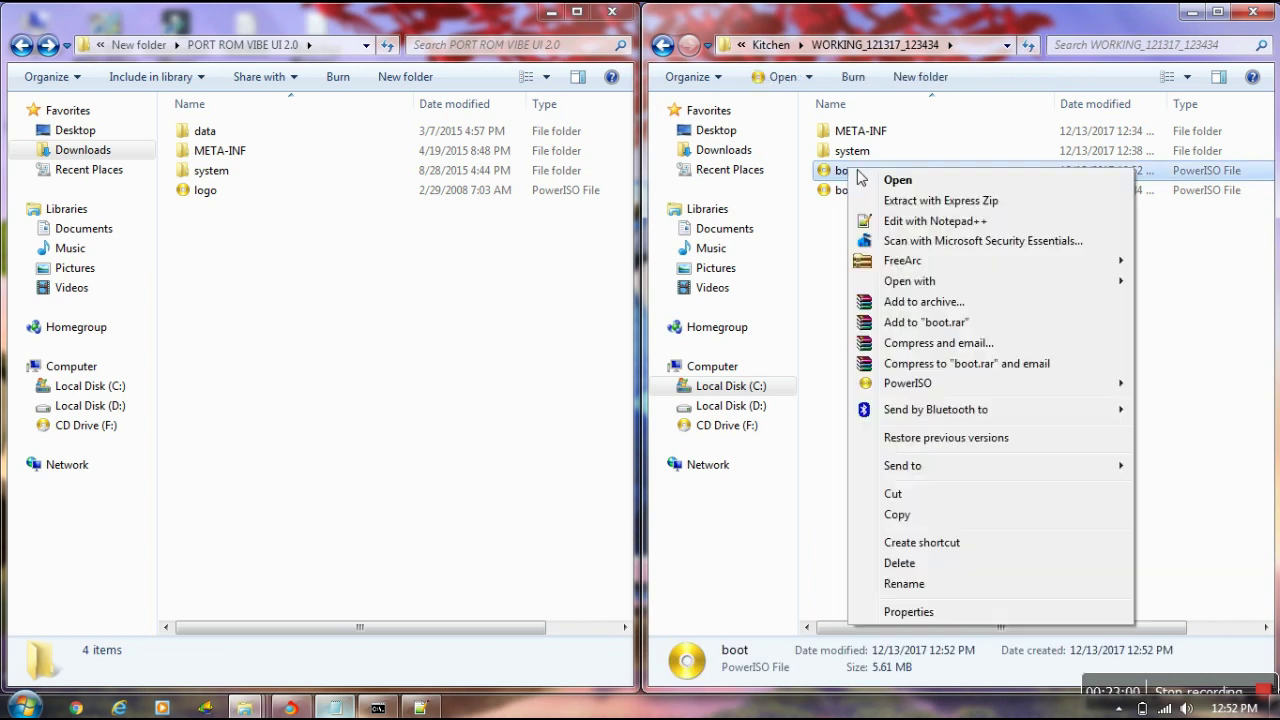
left_click(906, 497)
left_click(446, 349)
right_click(446, 345)
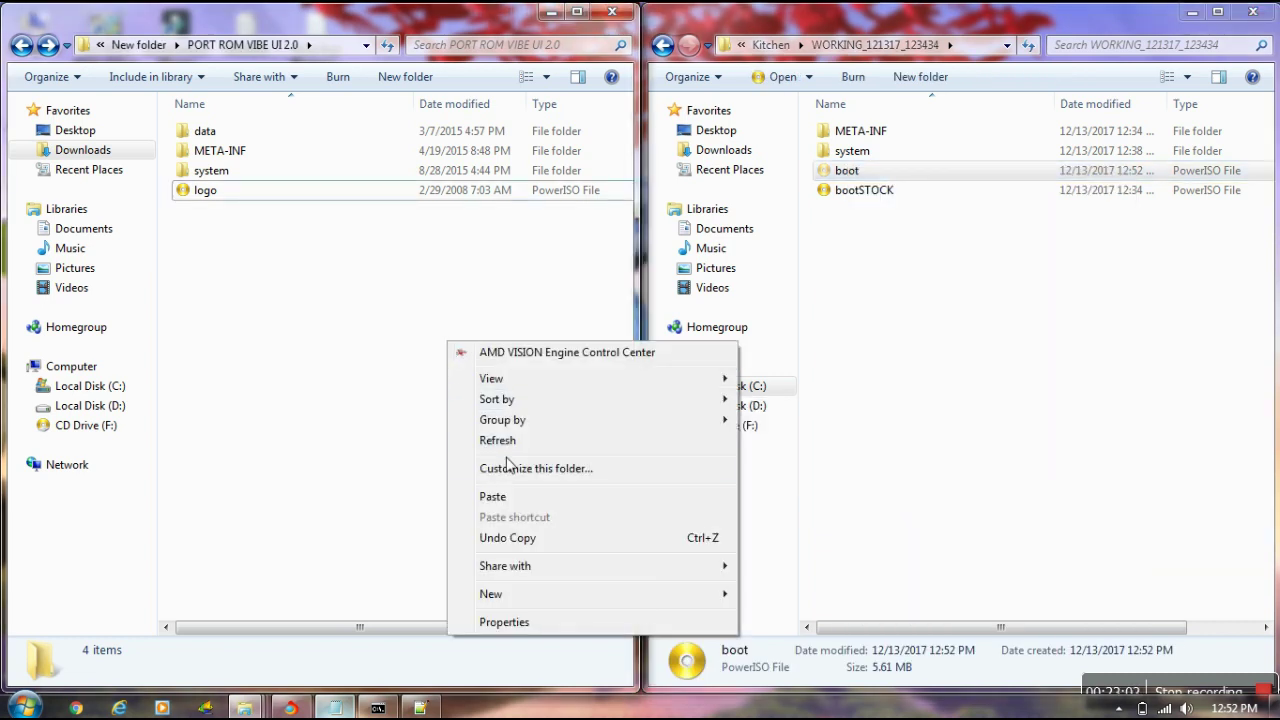
left_click(505, 500)
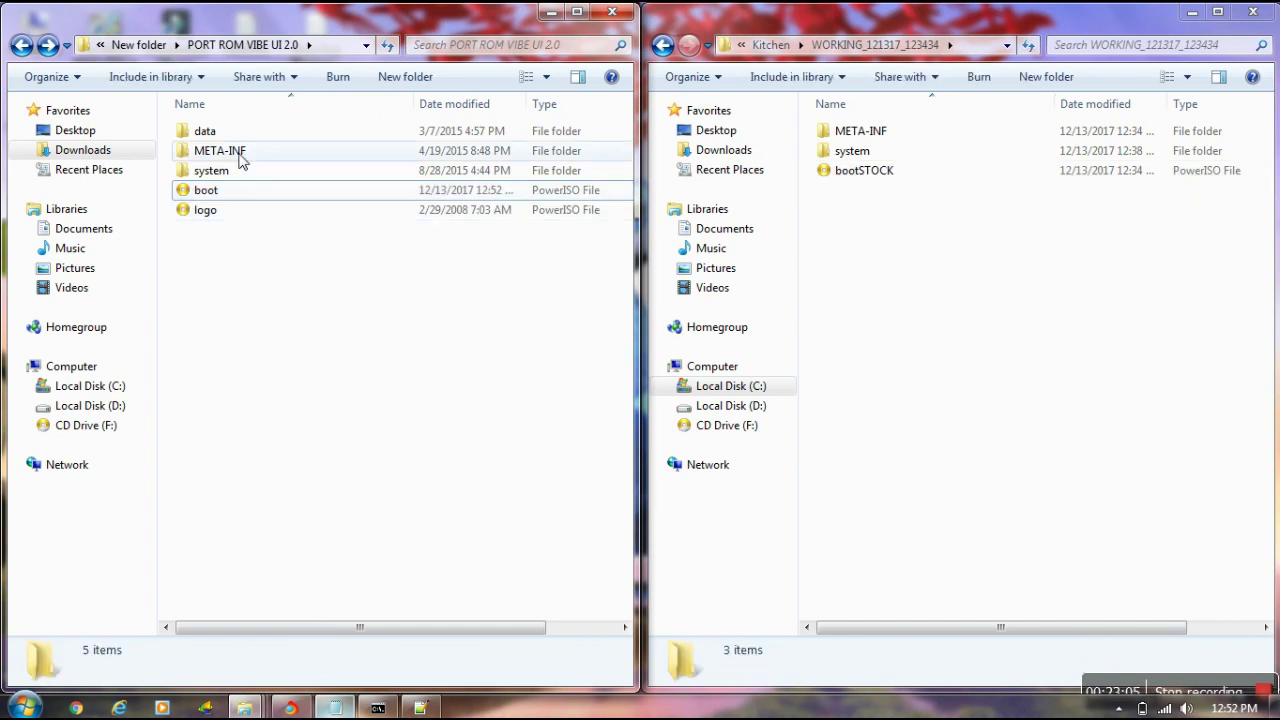
- Switch to the Notepad notes and add the line "all done paste the cutted boot.img from working folder to port rom ok"
left_click(420, 708)
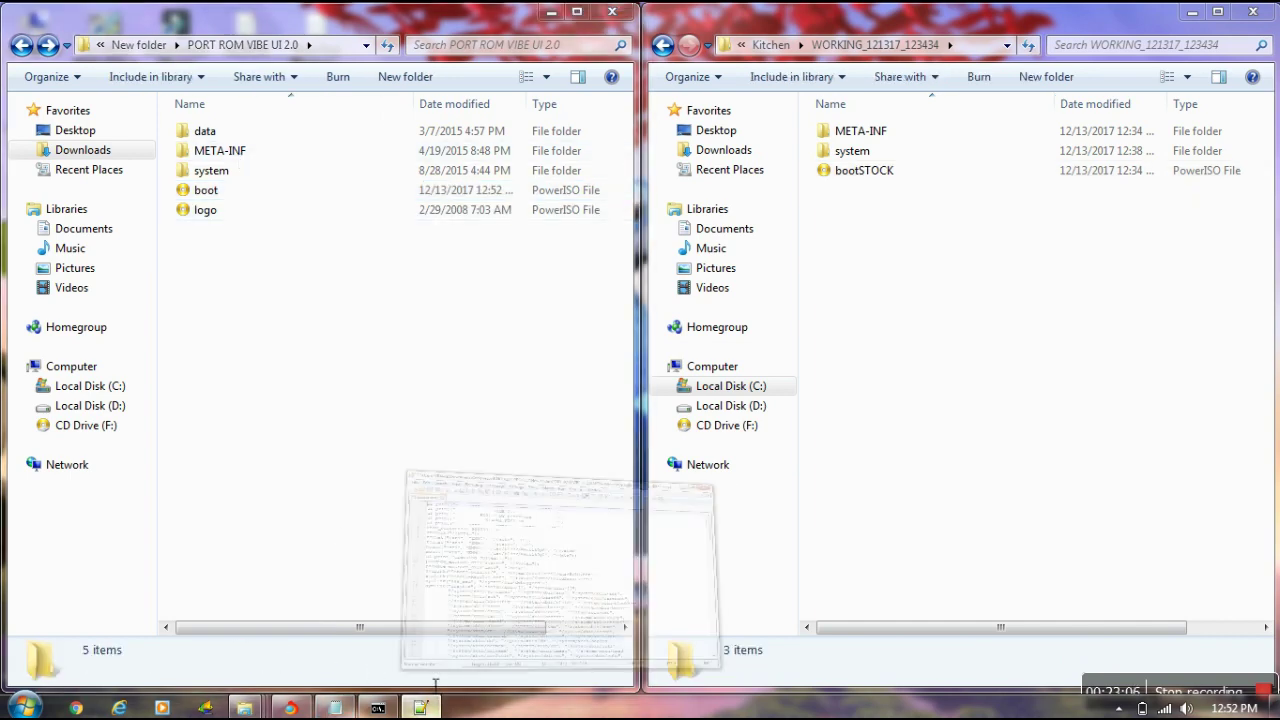
left_click(335, 707)
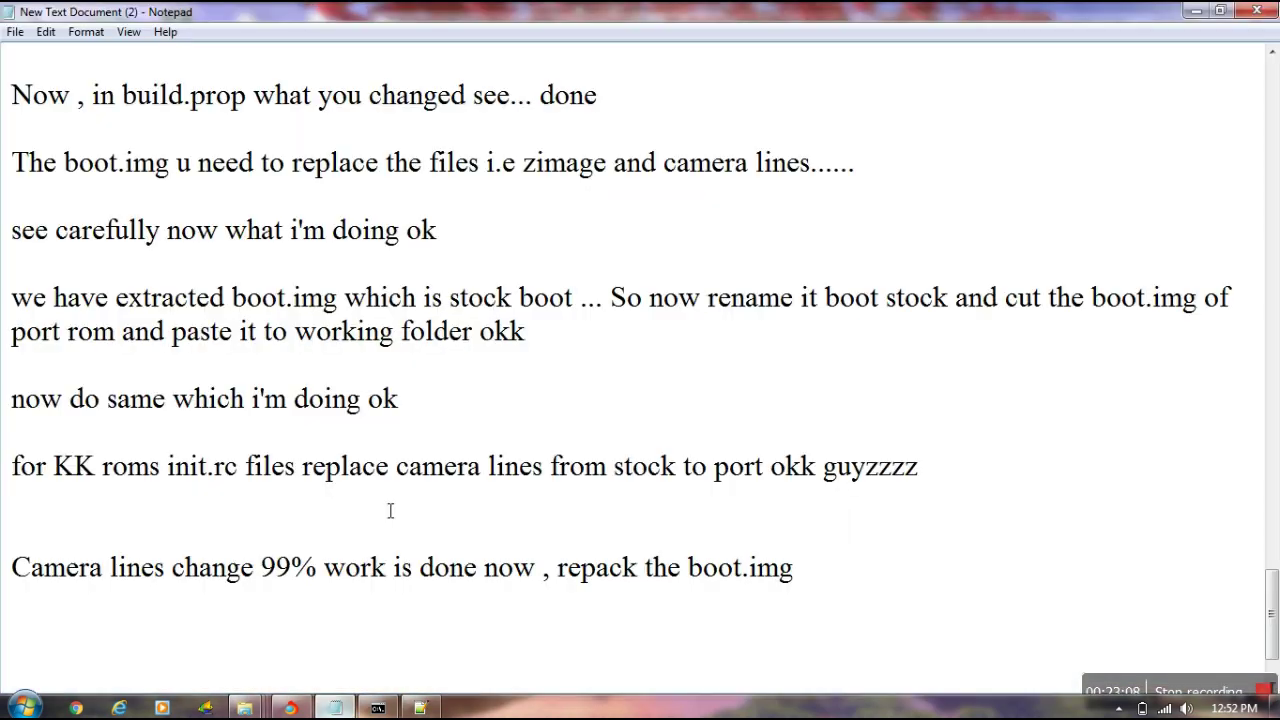
key("Return")
key("Return")
type("all ")
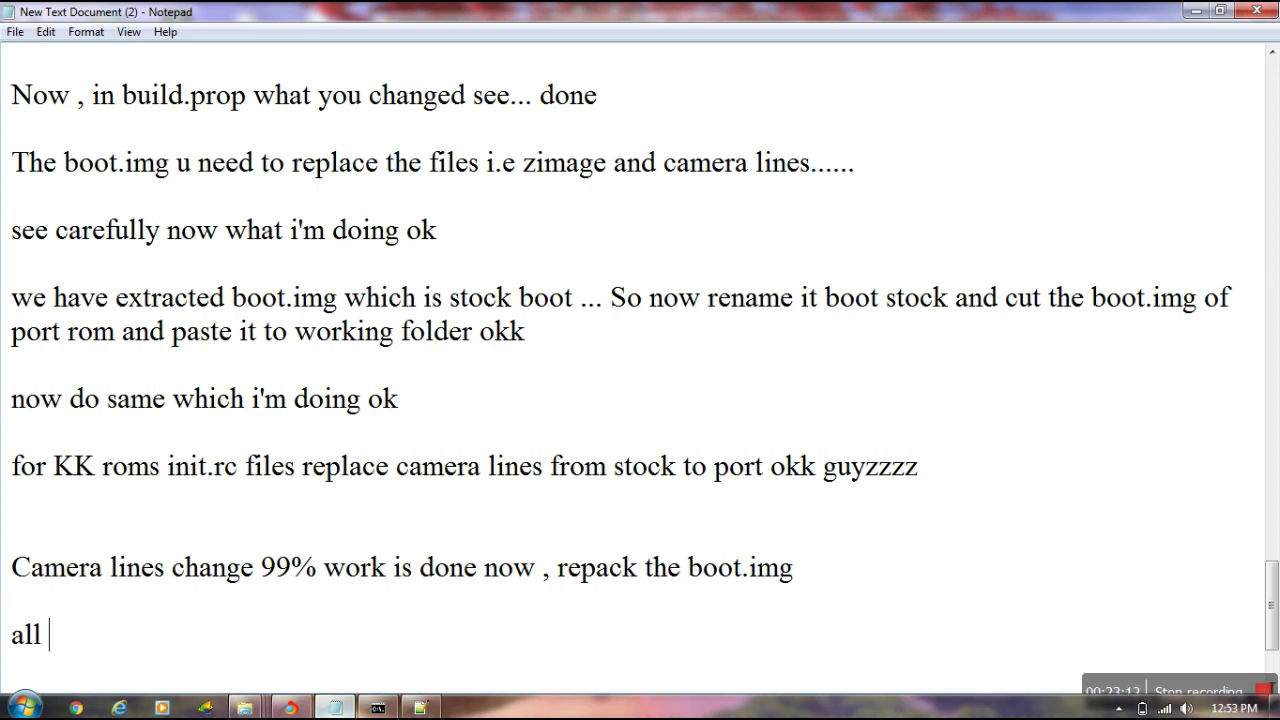
type("done p")
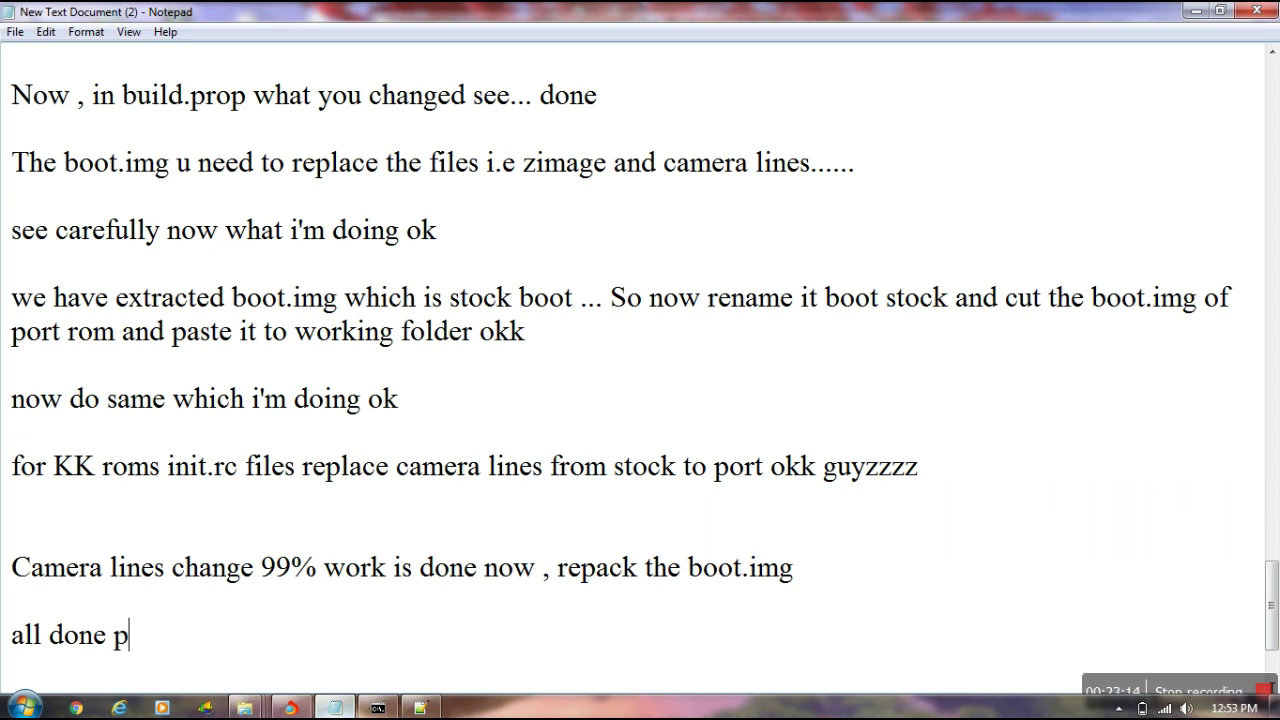
type("aste the")
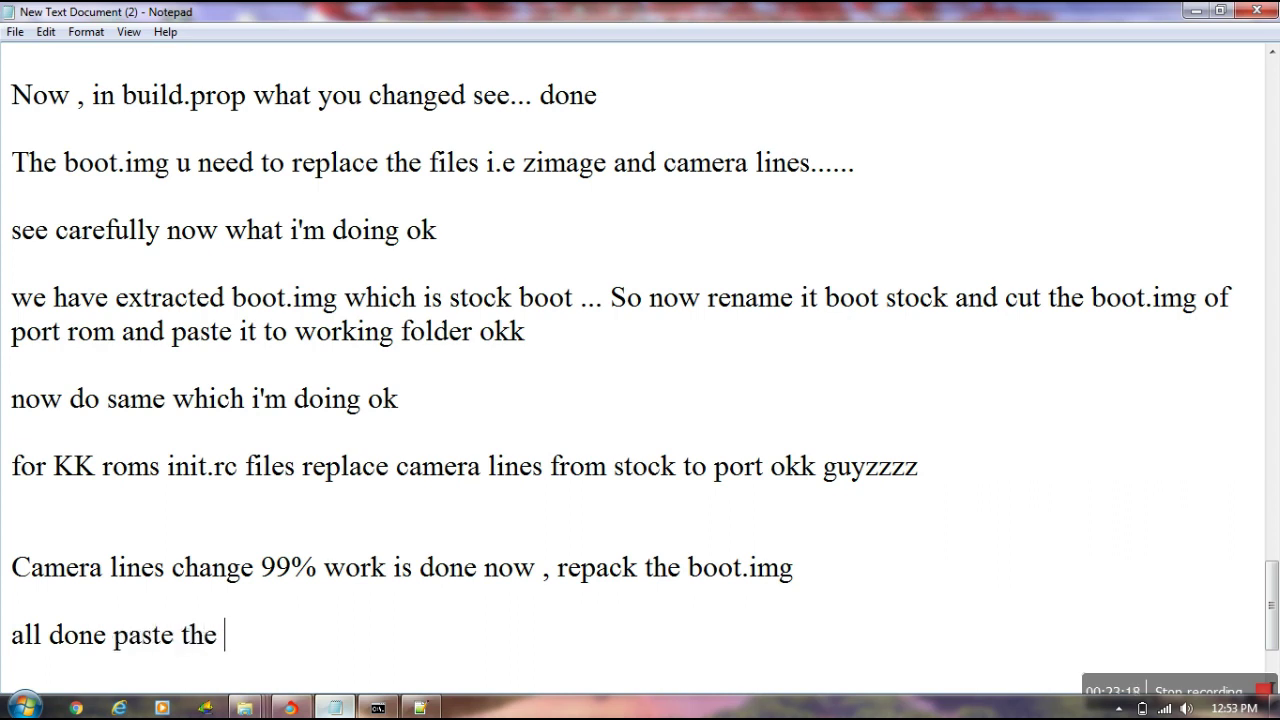
type(" cutted boo")
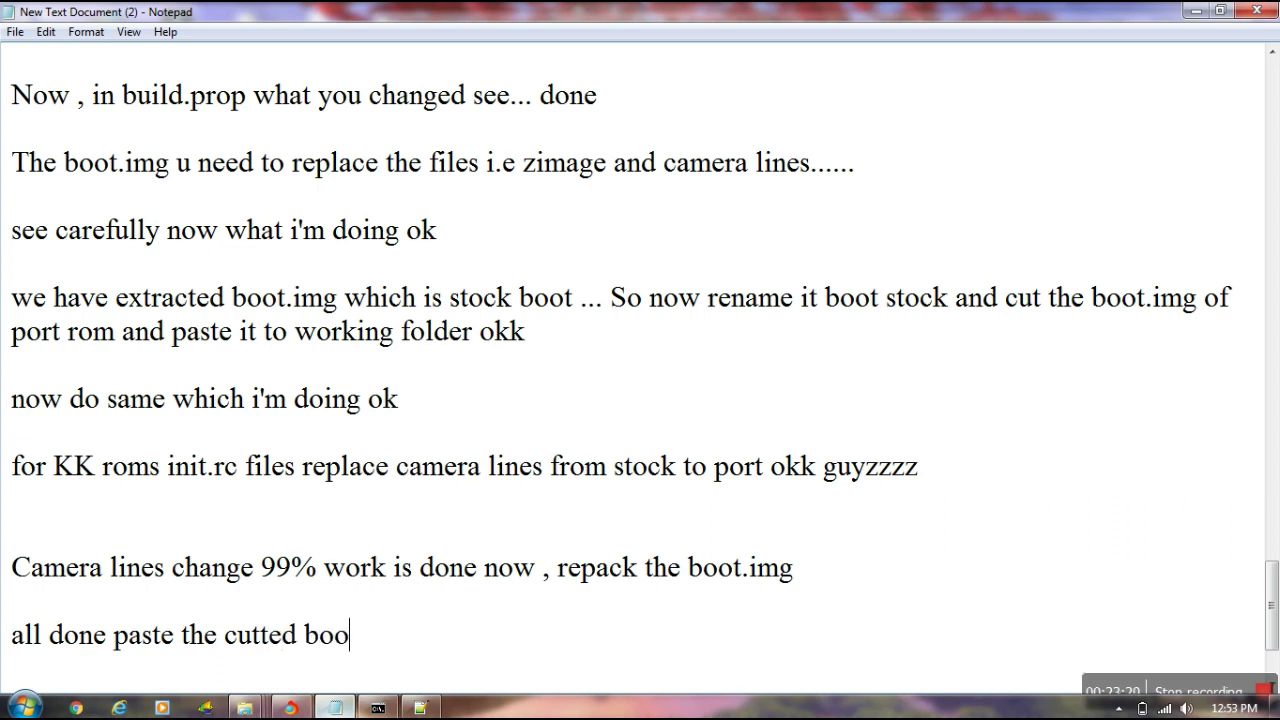
type("t.img f")
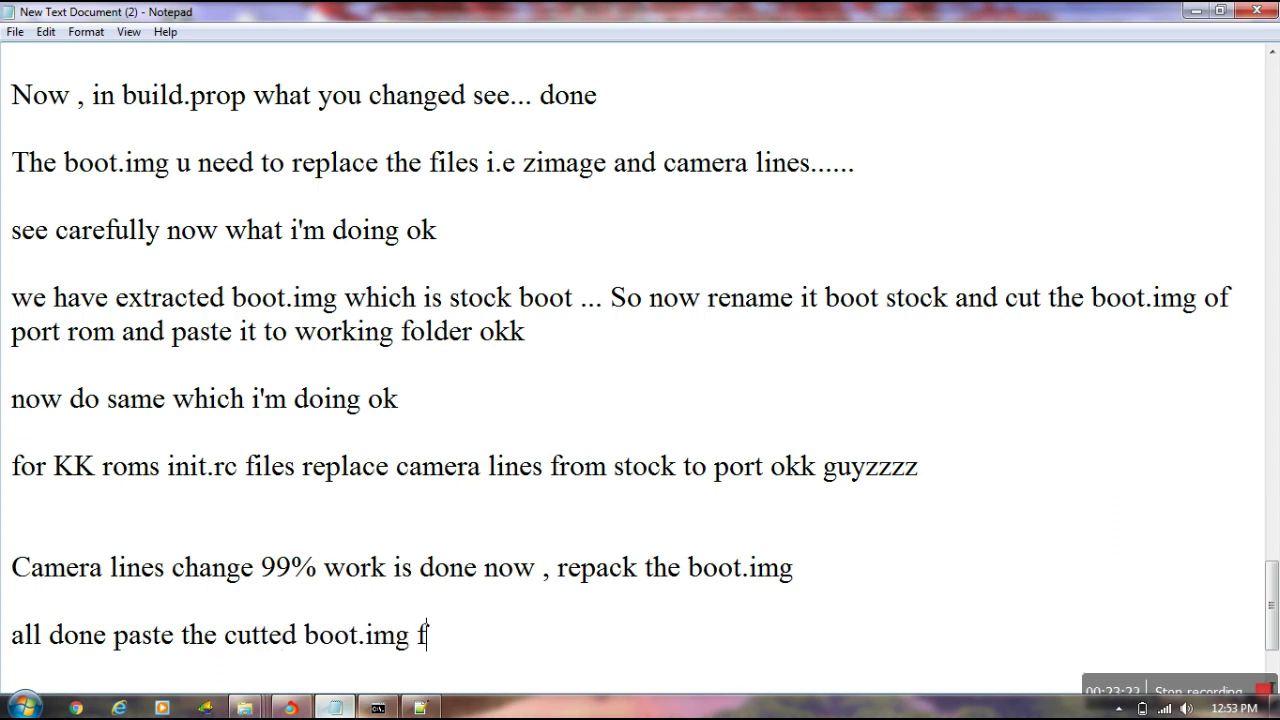
type("rom work")
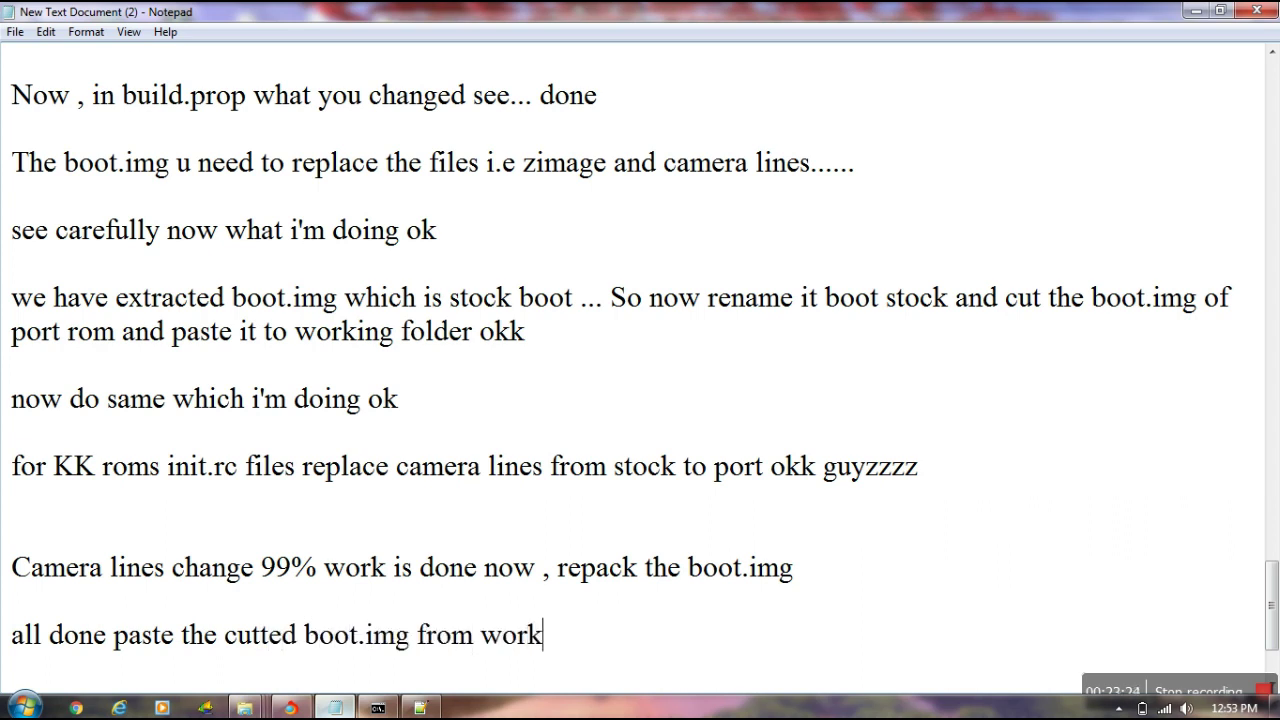
type("ing folder ")
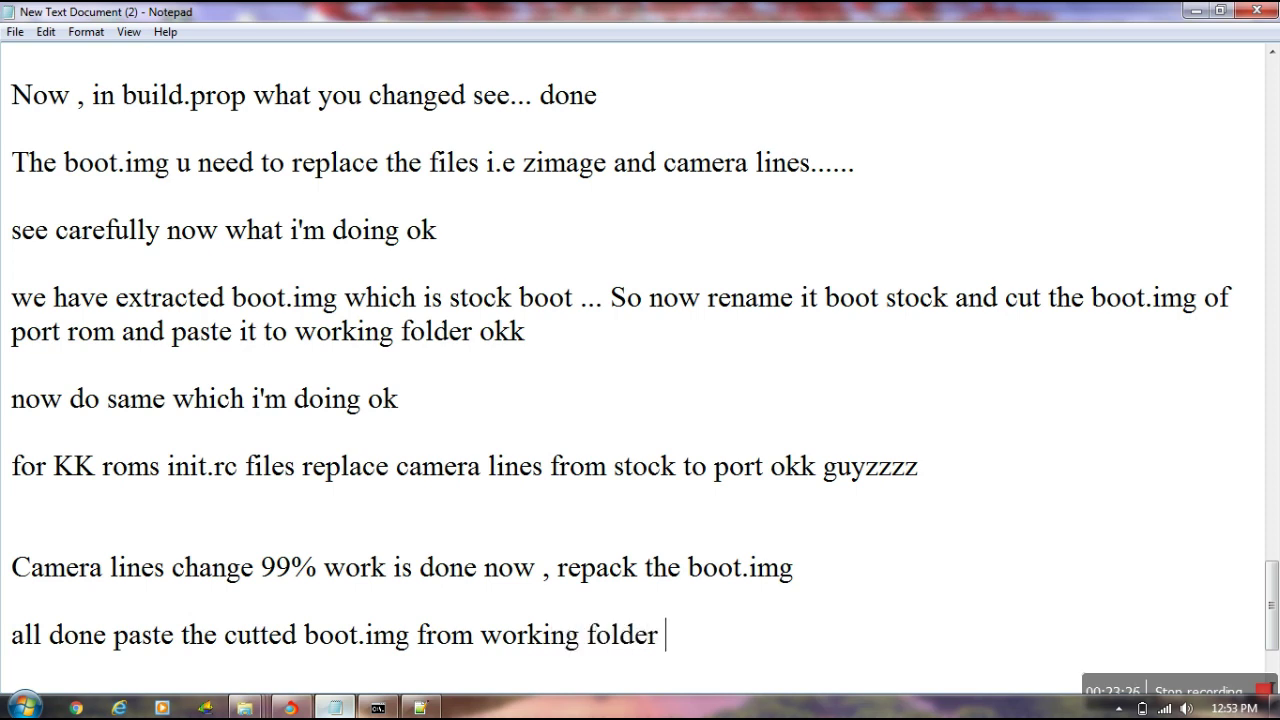
type("to port")
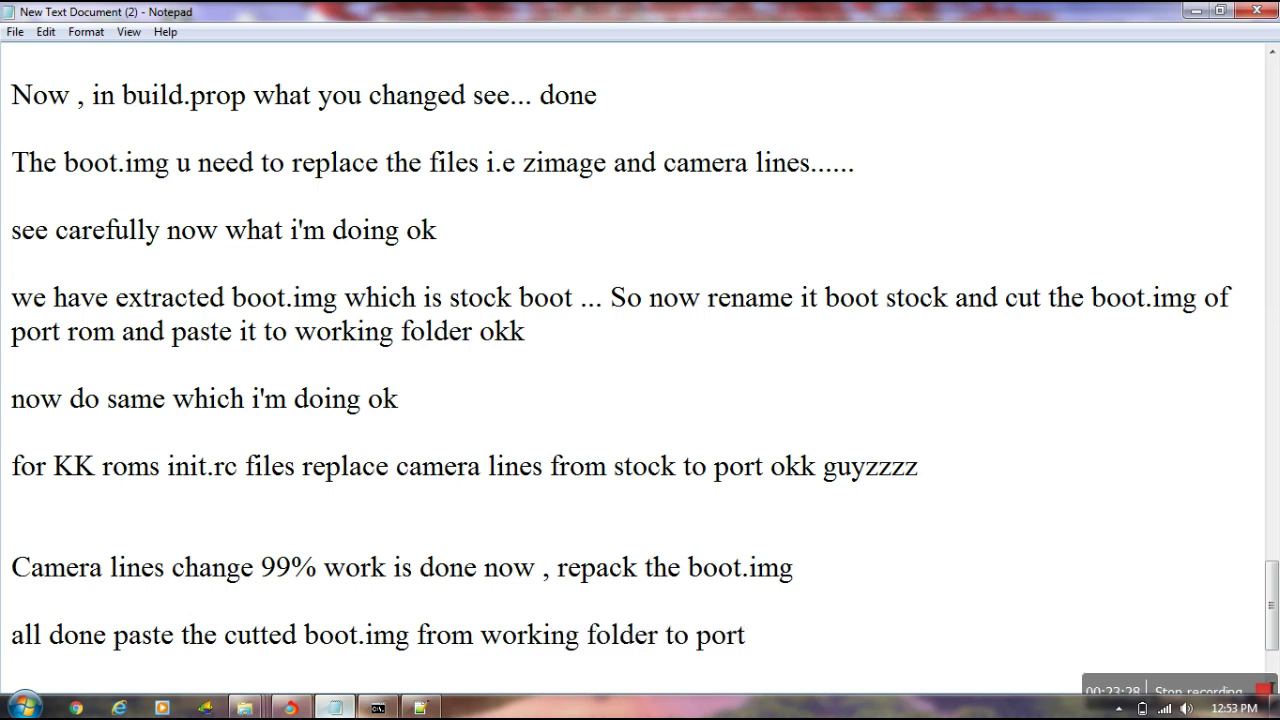
type(" rom ok")
- Below a blank line in the notes, write "now , we already open the updater script u need to replace mount point okk"
key("Return")
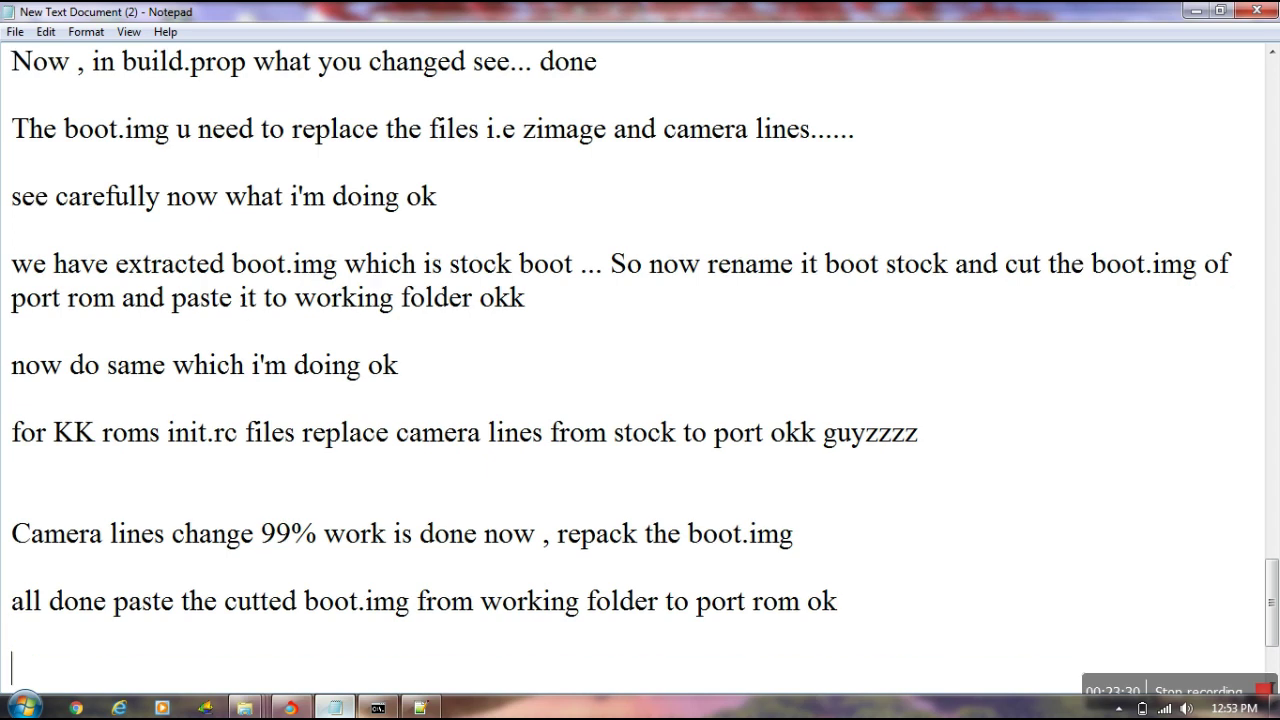
key("Return")
key("Return")
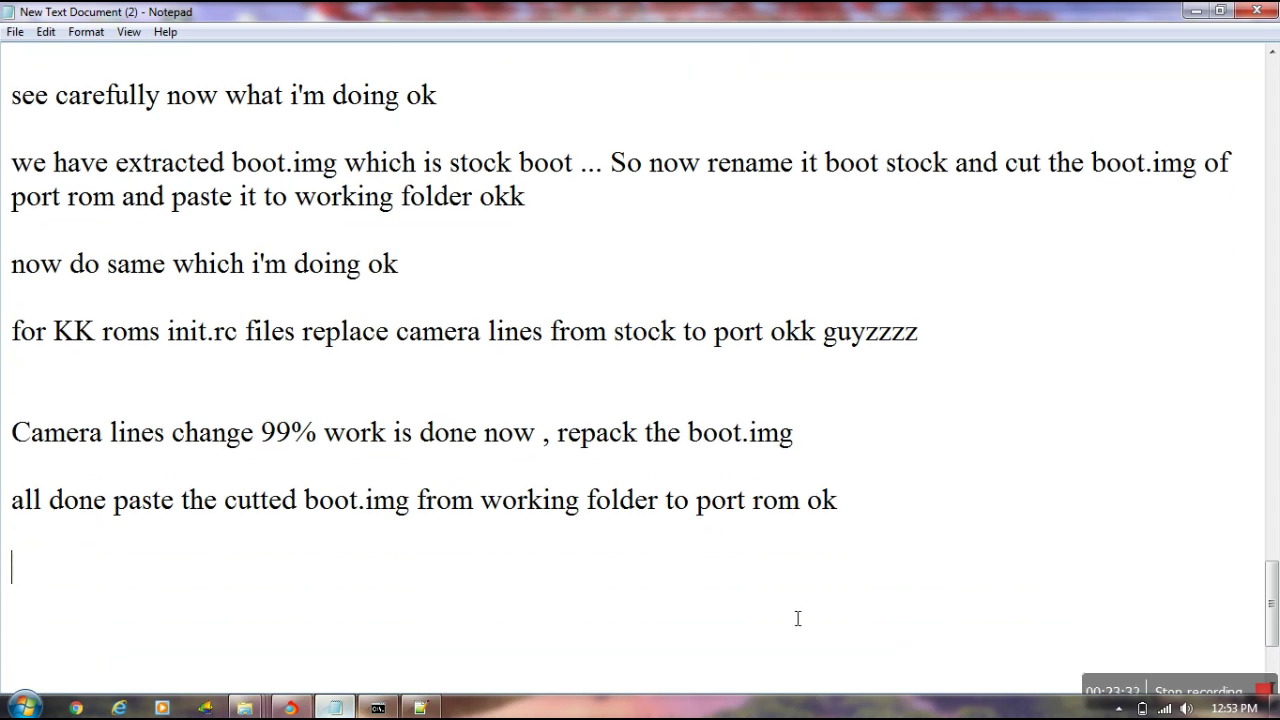
type("now , we already")
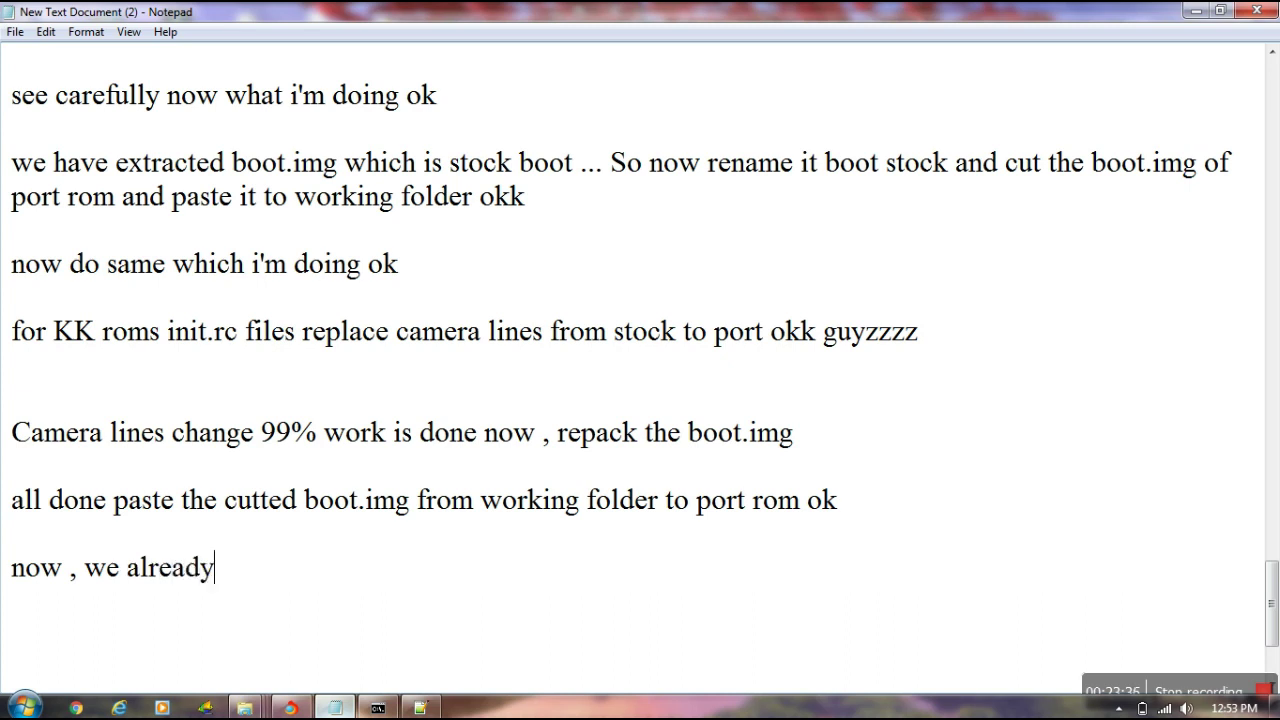
type(" open the updater")
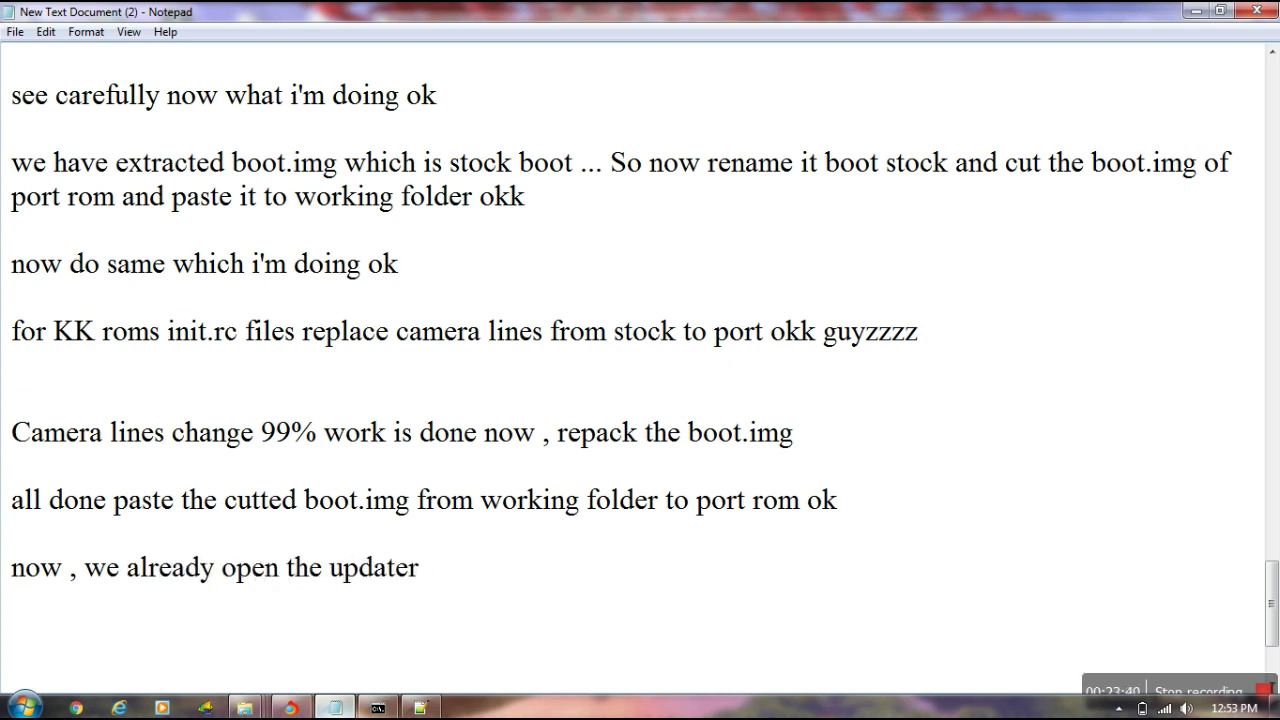
type(" script ")
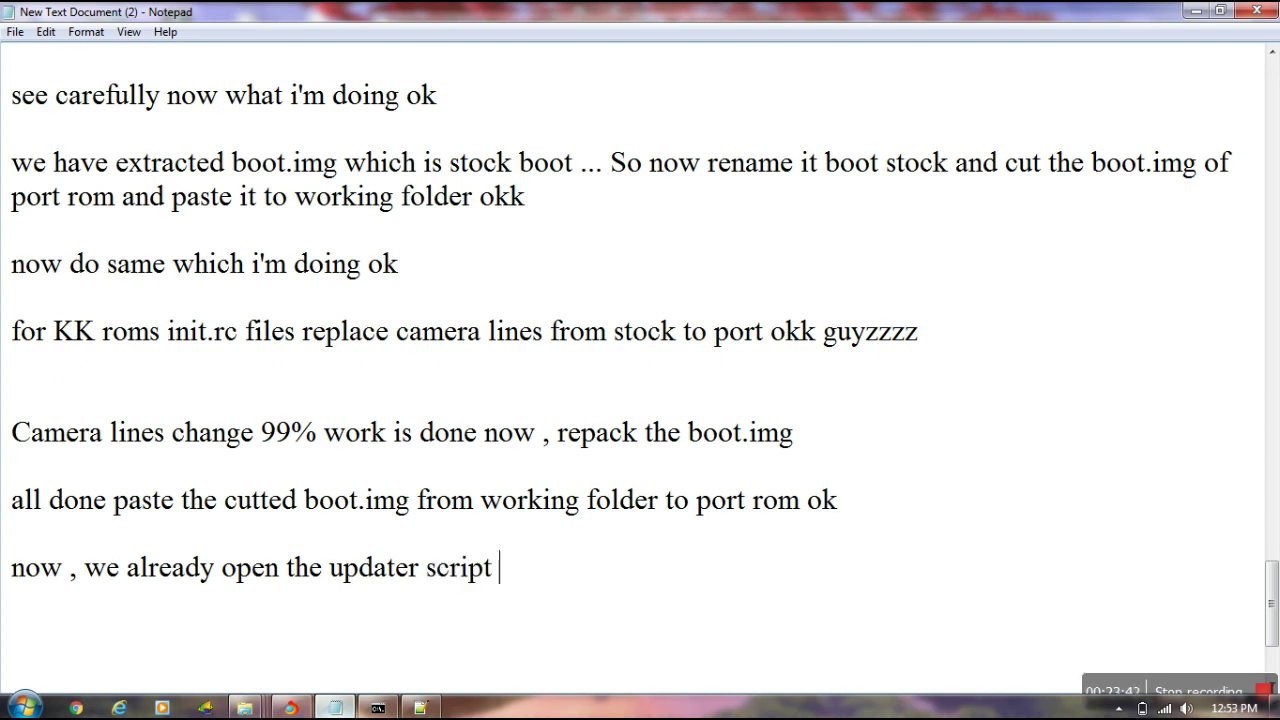
type("u need t")
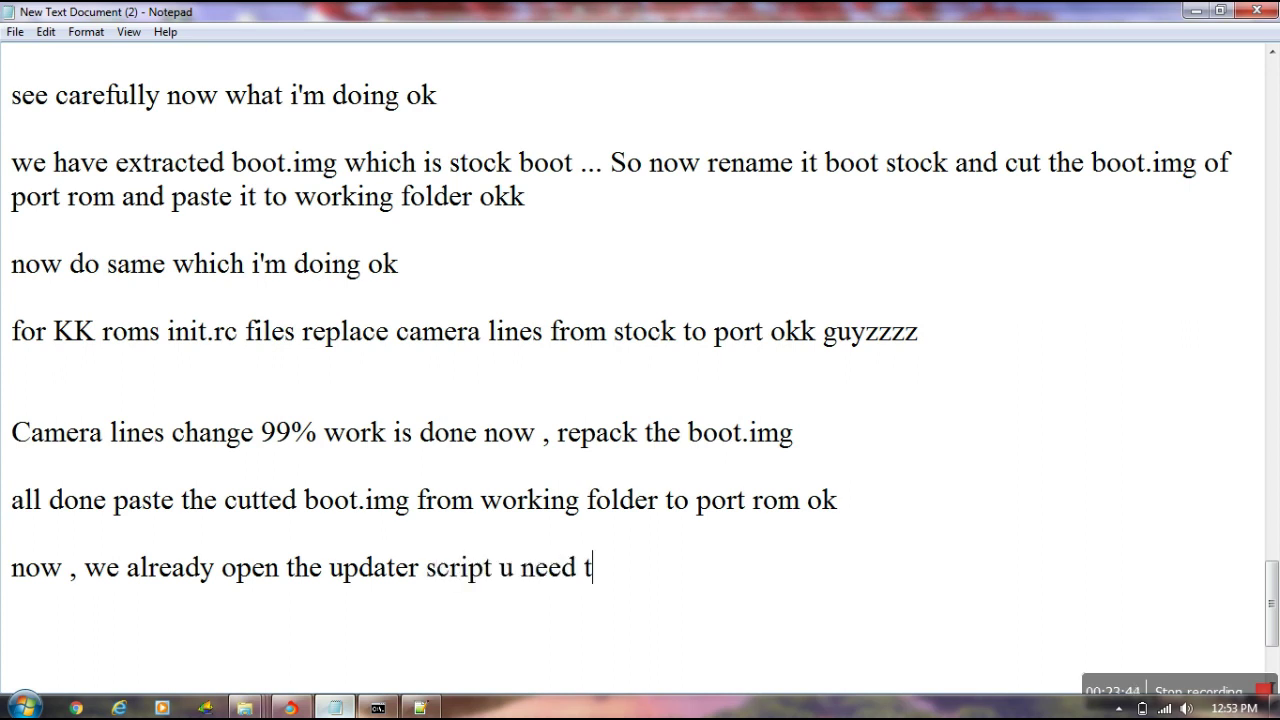
type("o replace")
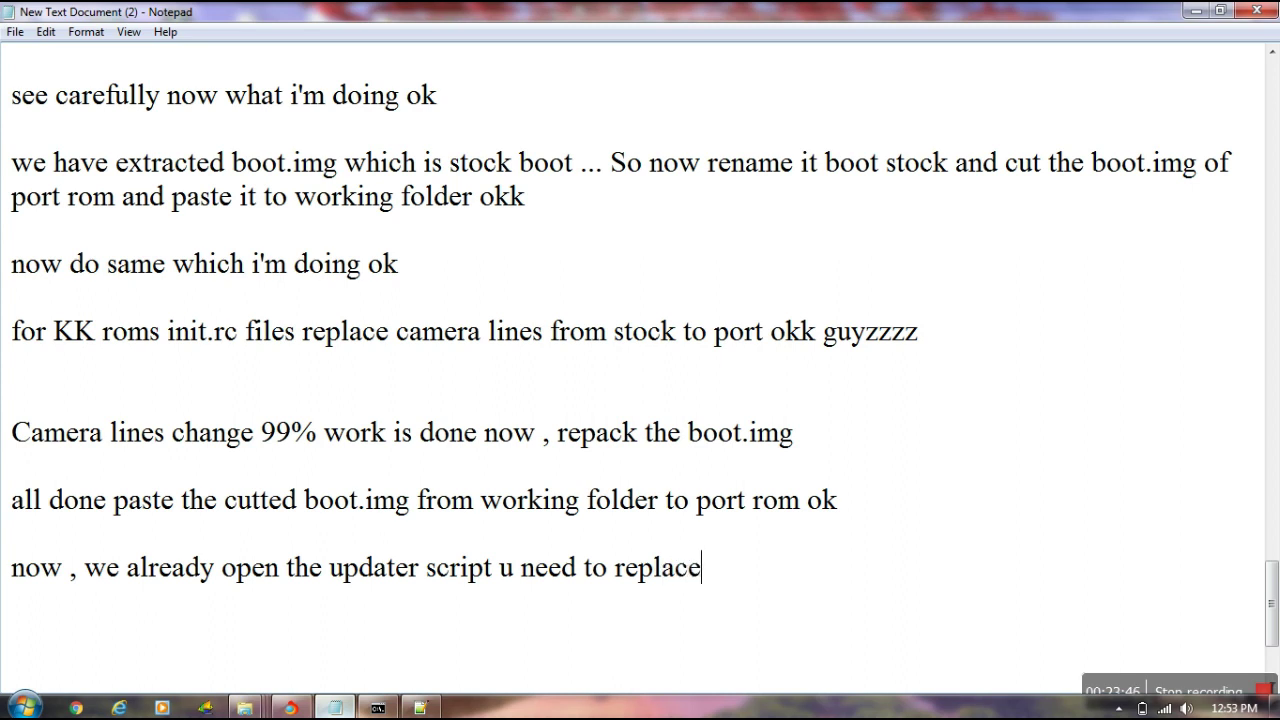
type(" mount poi")
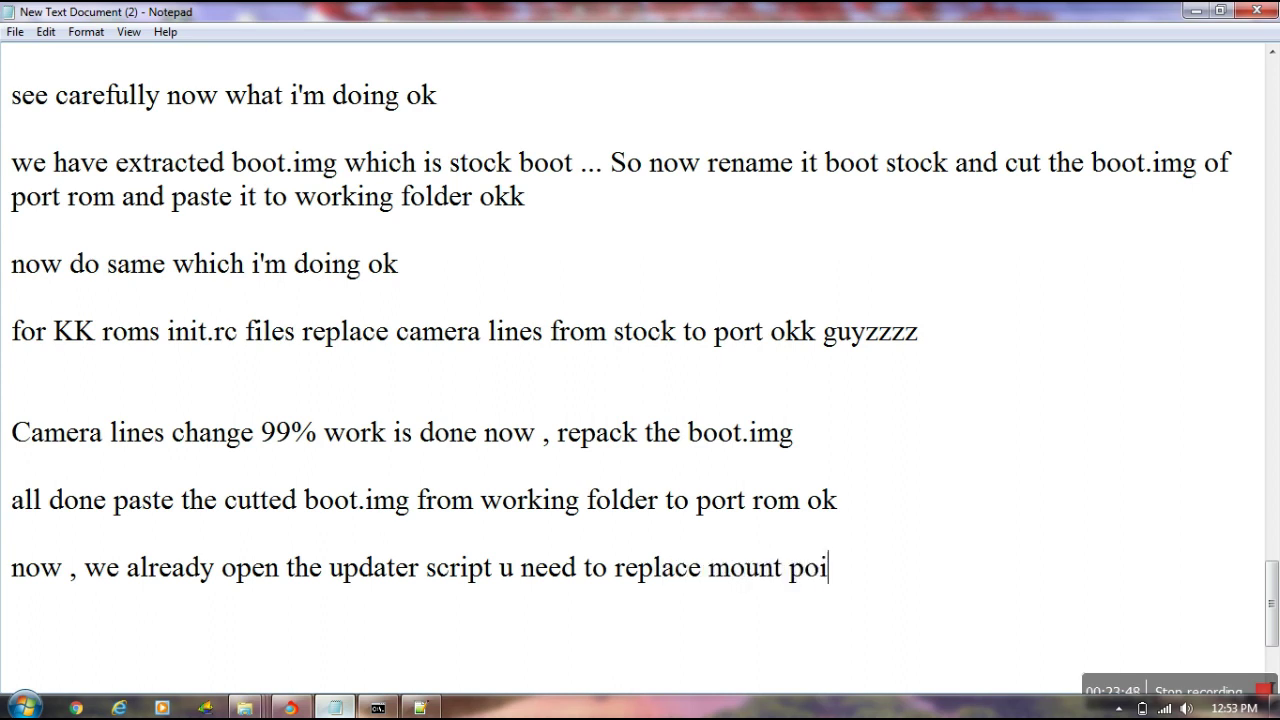
type("nt okk")
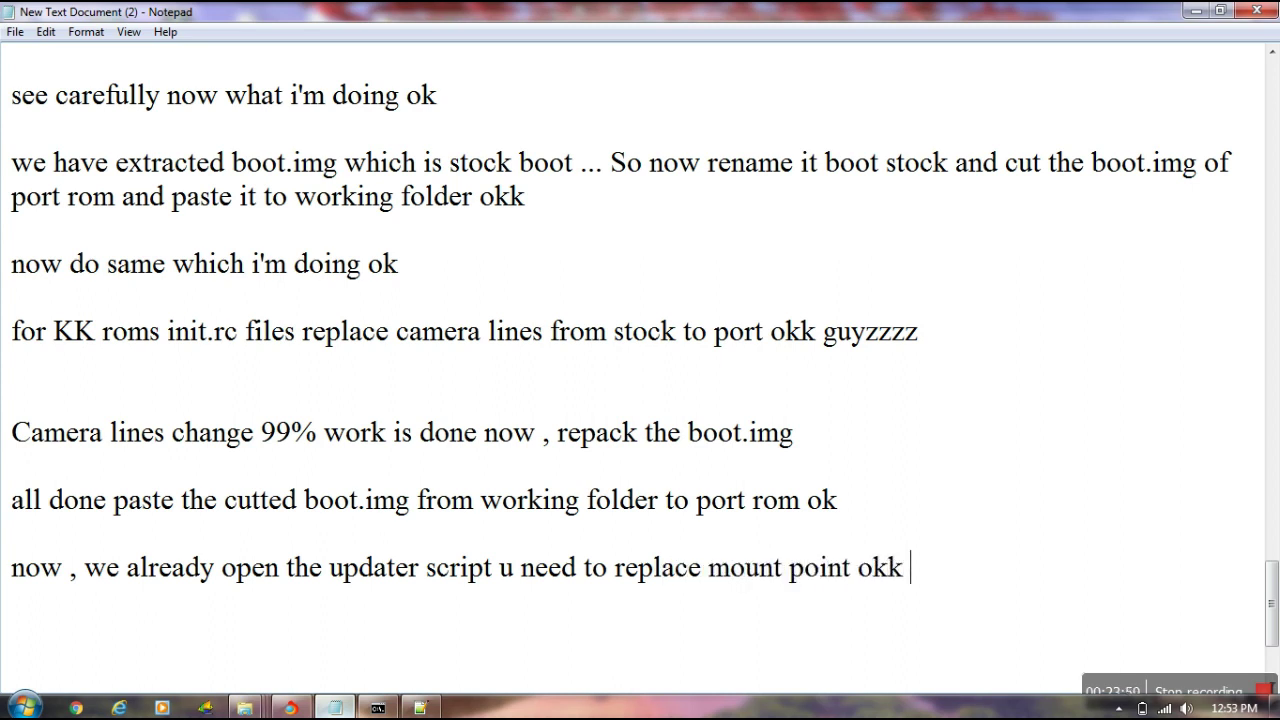
- Add empty lines at the end of the notes and write "for getting mount point i will tell u how you get ok" beneath the updater script line
key("Return")
key("Return")
key("Return")
key("Return")
key("Return")
key("Return")
key("Return")
key("Return")
key("Return")
key("Return")
key("Return")
key("Return")
key("Return")
key("Return")
key("Return")
key("Up")
key("Up")
key("Up")
key("Up")
key("Up")
key("Up")
key("Up")
key("Up")
key("Up")
key("Up")
key("Up")
key("Up")
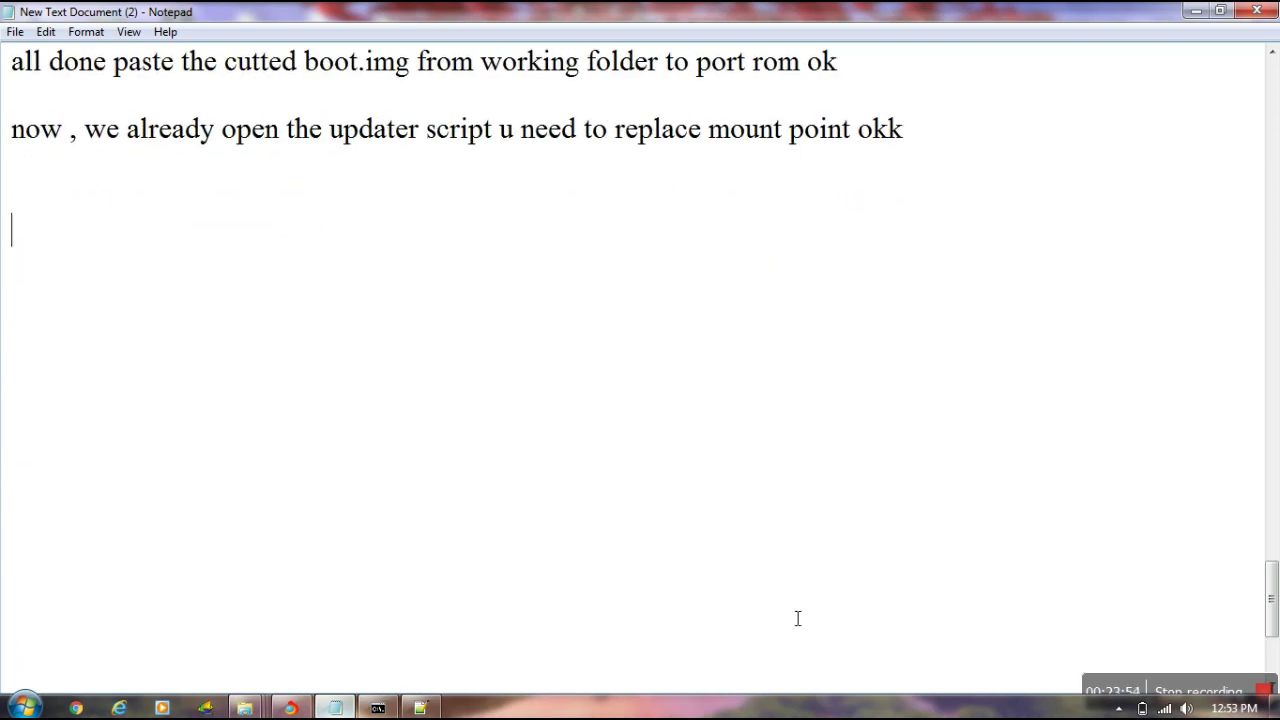
type("for ge")
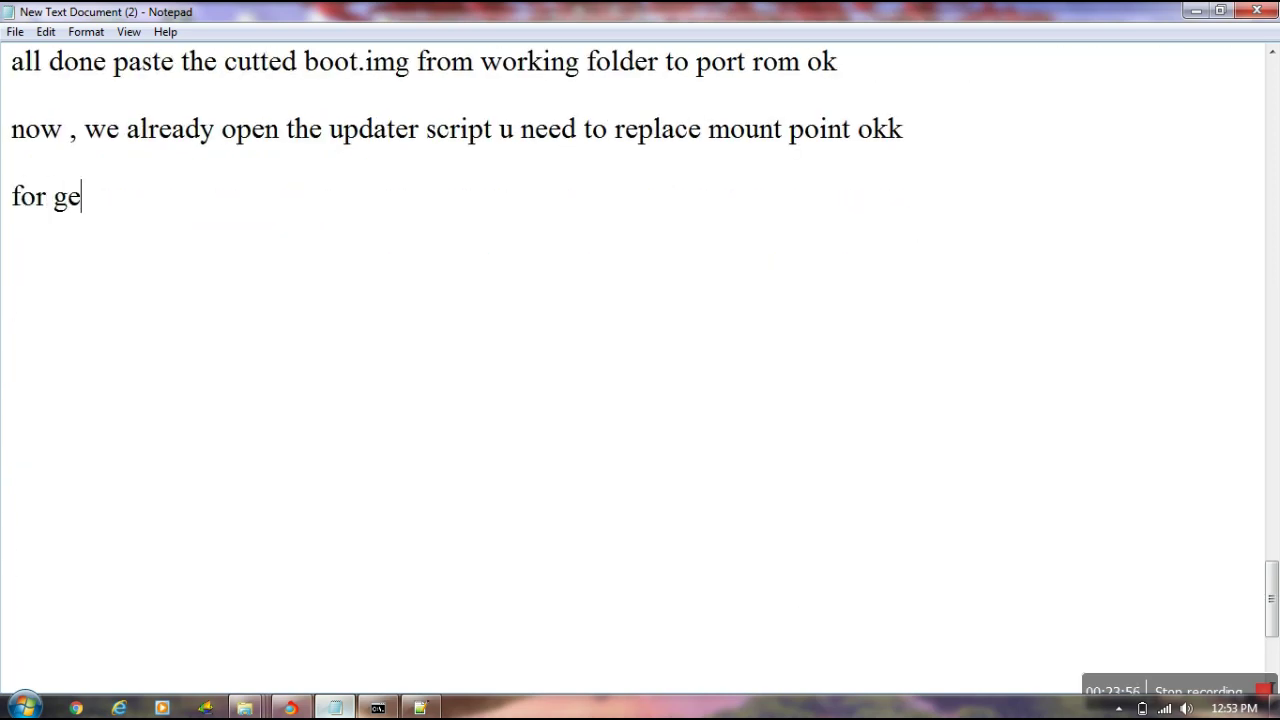
type("tting moi")
key("BackSpace")
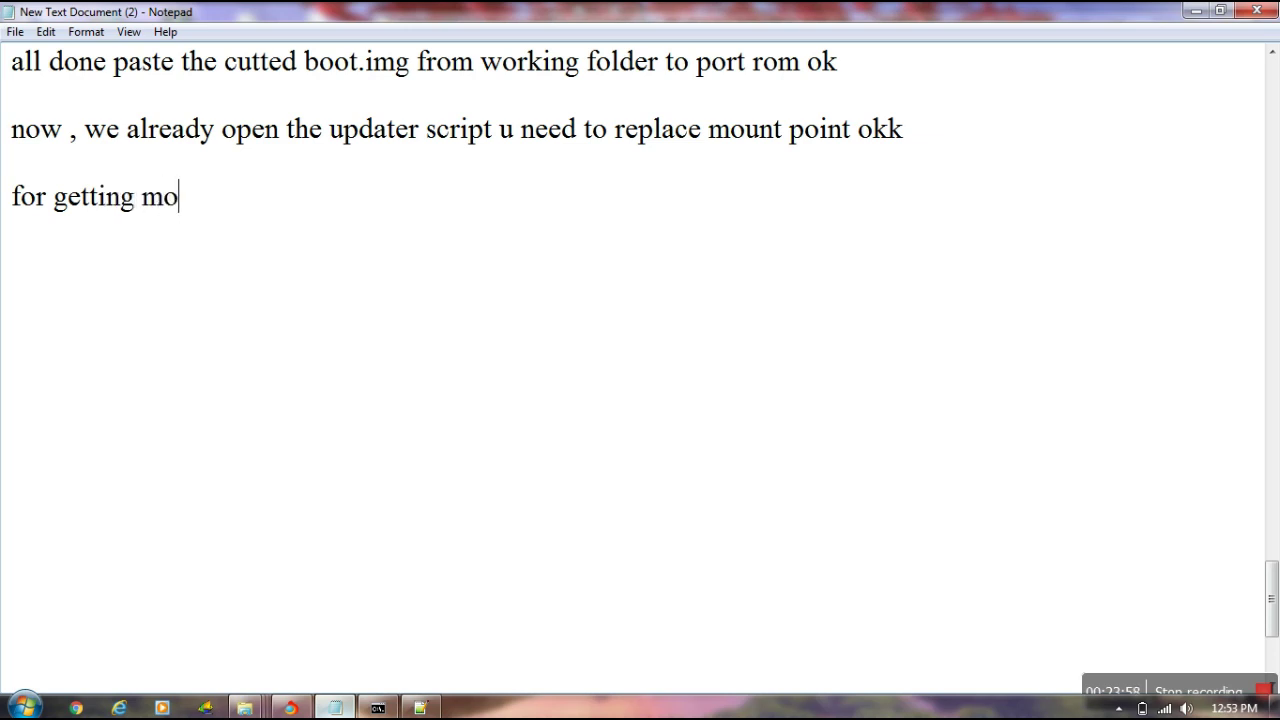
type("unt poit")
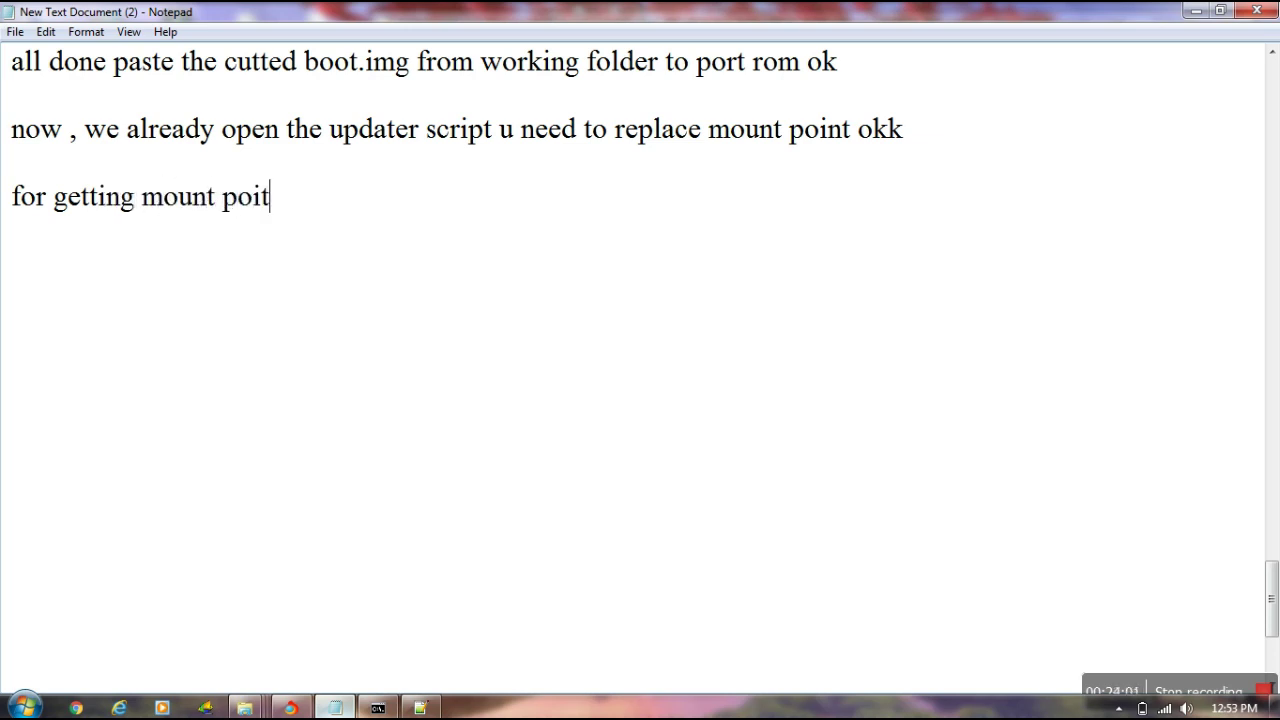
key("BackSpace")
type("nt i will te")
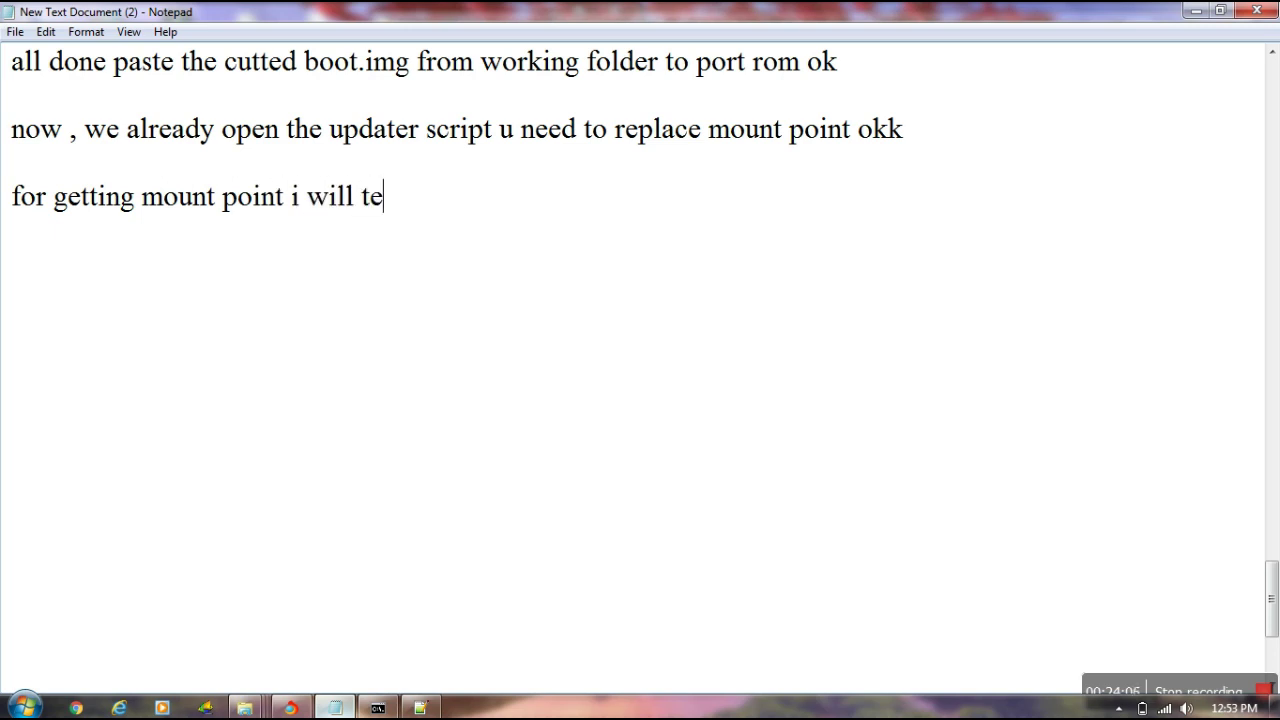
type("ll u how ")
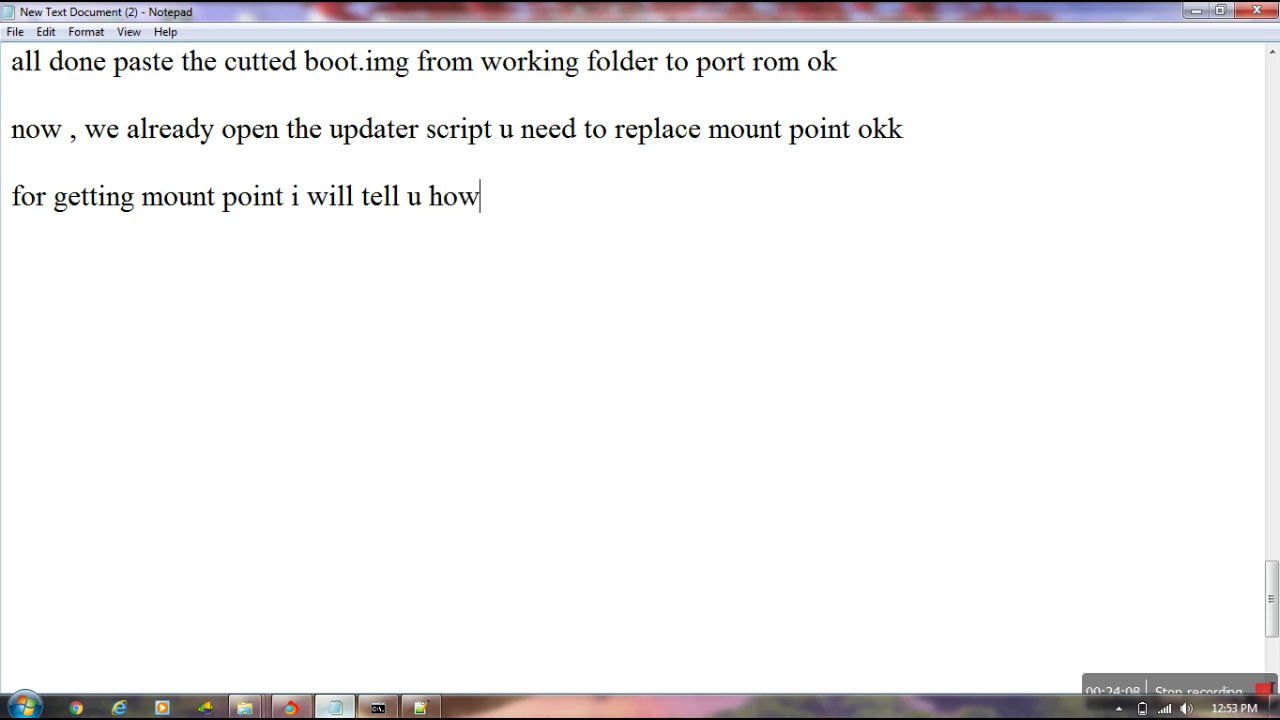
type("ypu get")
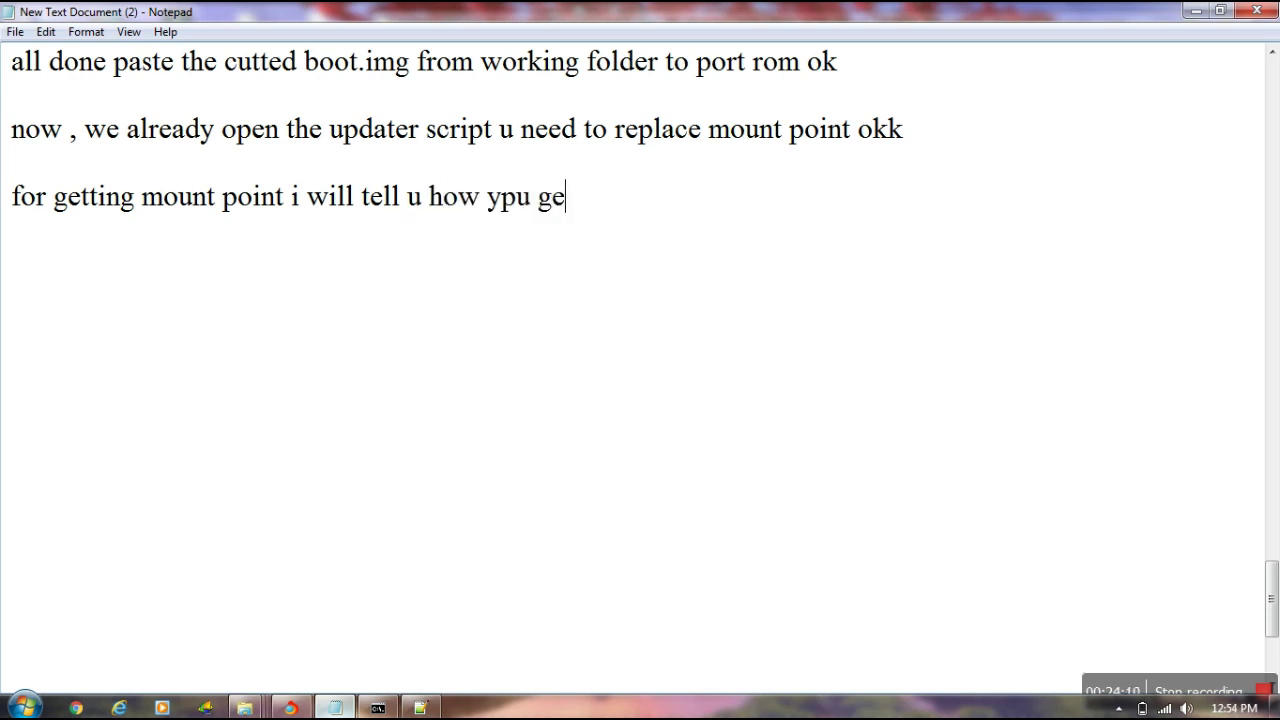
key("BackSpace")
key("BackSpace")
key("BackSpace")
key("BackSpace")
key("BackSpace")
key("BackSpace")
key("BackSpace")
type("ou get ok")
- Add the line "rooted phn +mtk droid tools" directly below the mount point sentence
key("Return")
type("root")
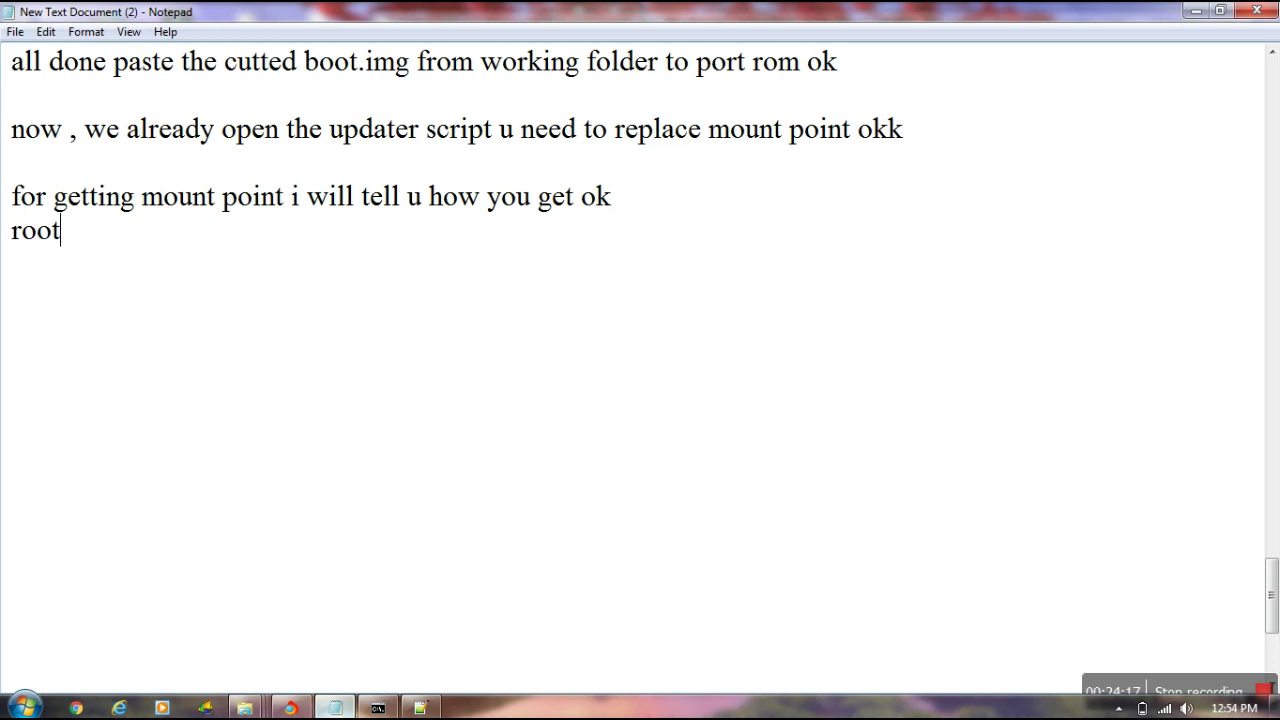
type("ed phn +")
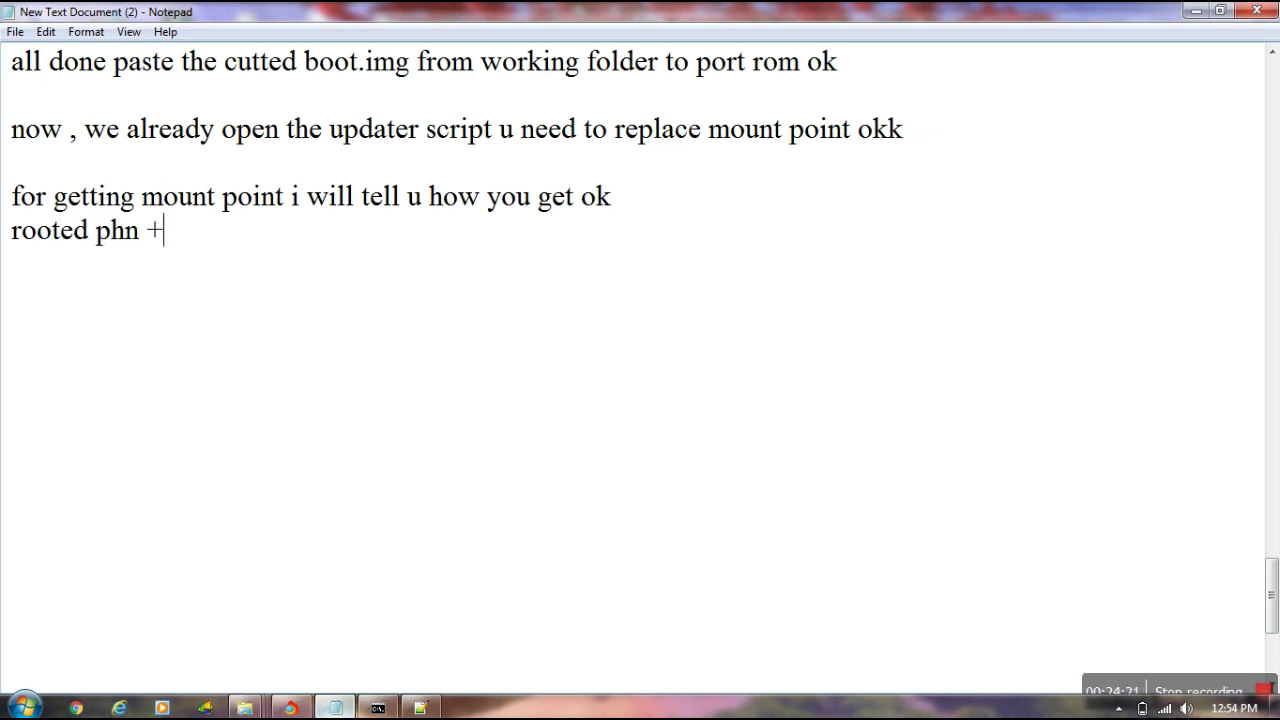
type("mtk dro")
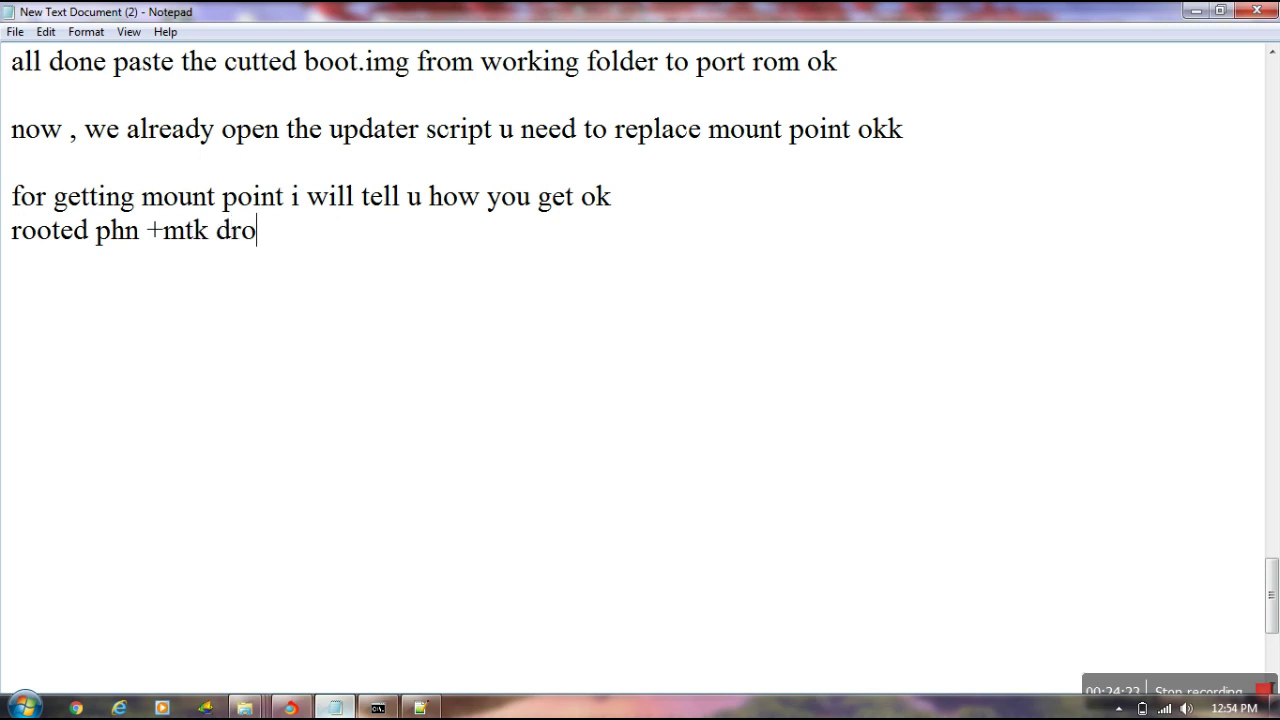
type("id tools")
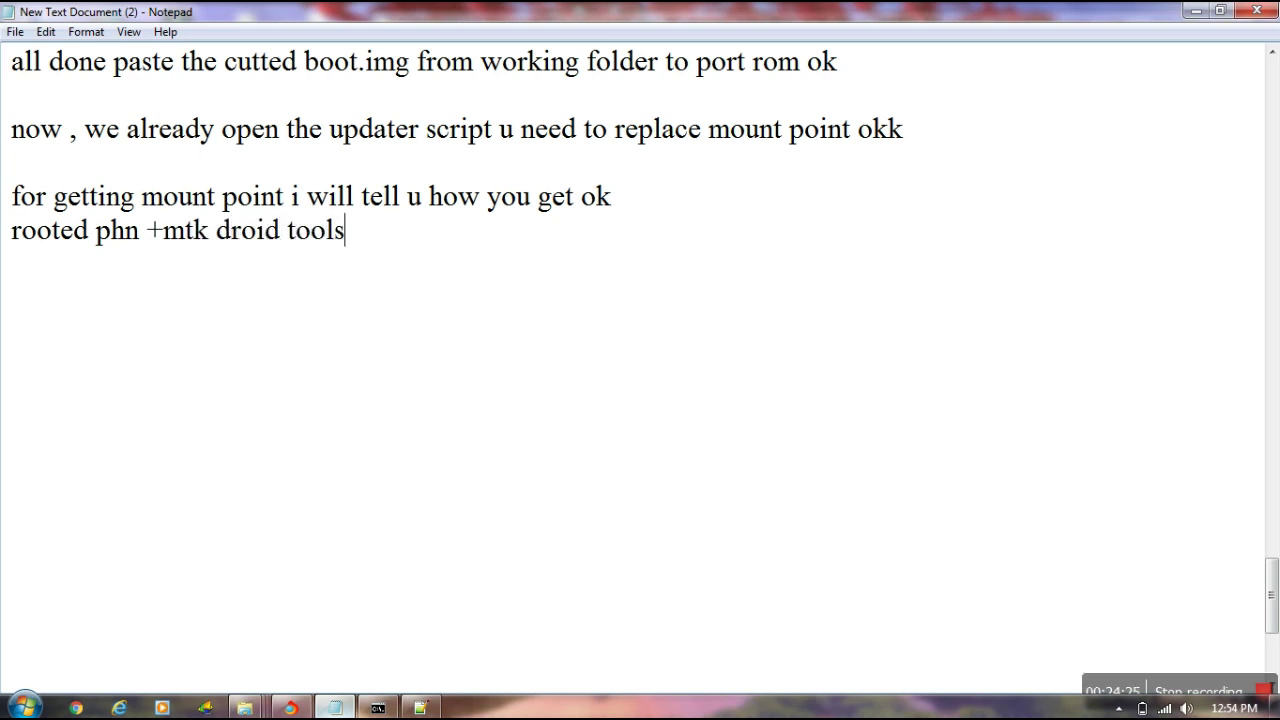
- Continue the "rooted phn +mtk droid tools" line with "+ adbd insecure app then u get the block map of your phn"
type("+ adbd i")
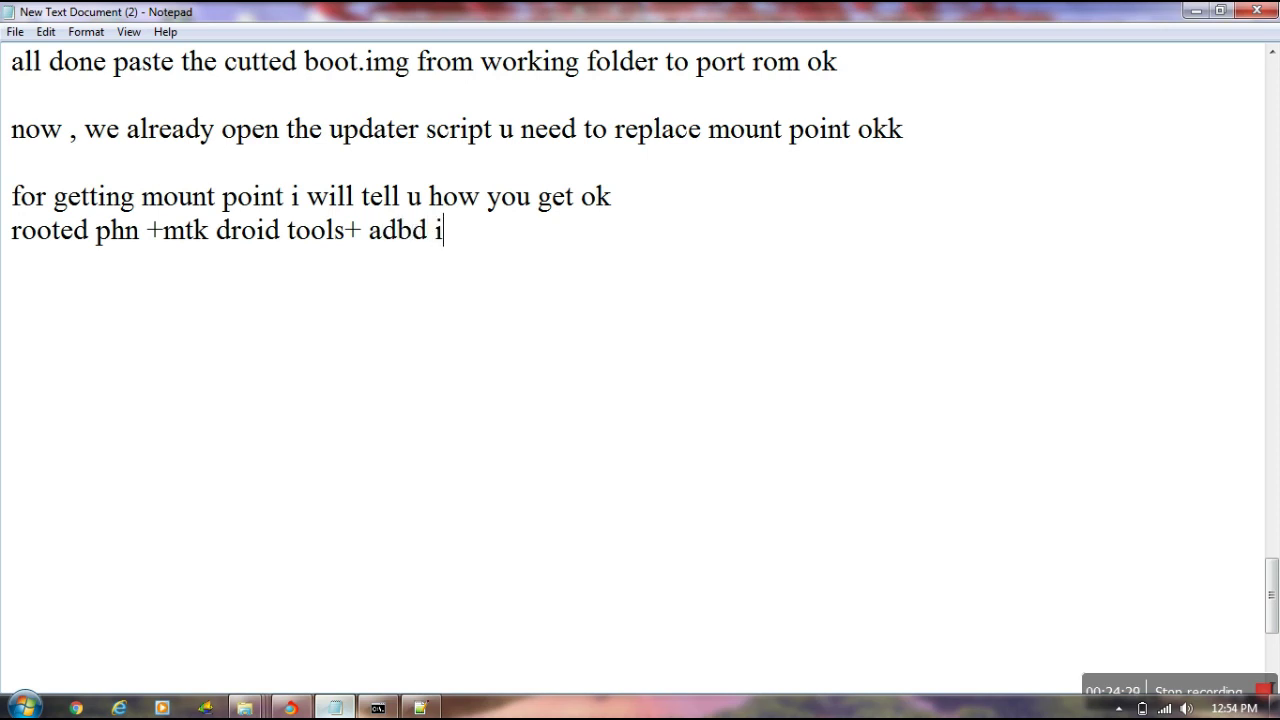
type("nsecure ap ")
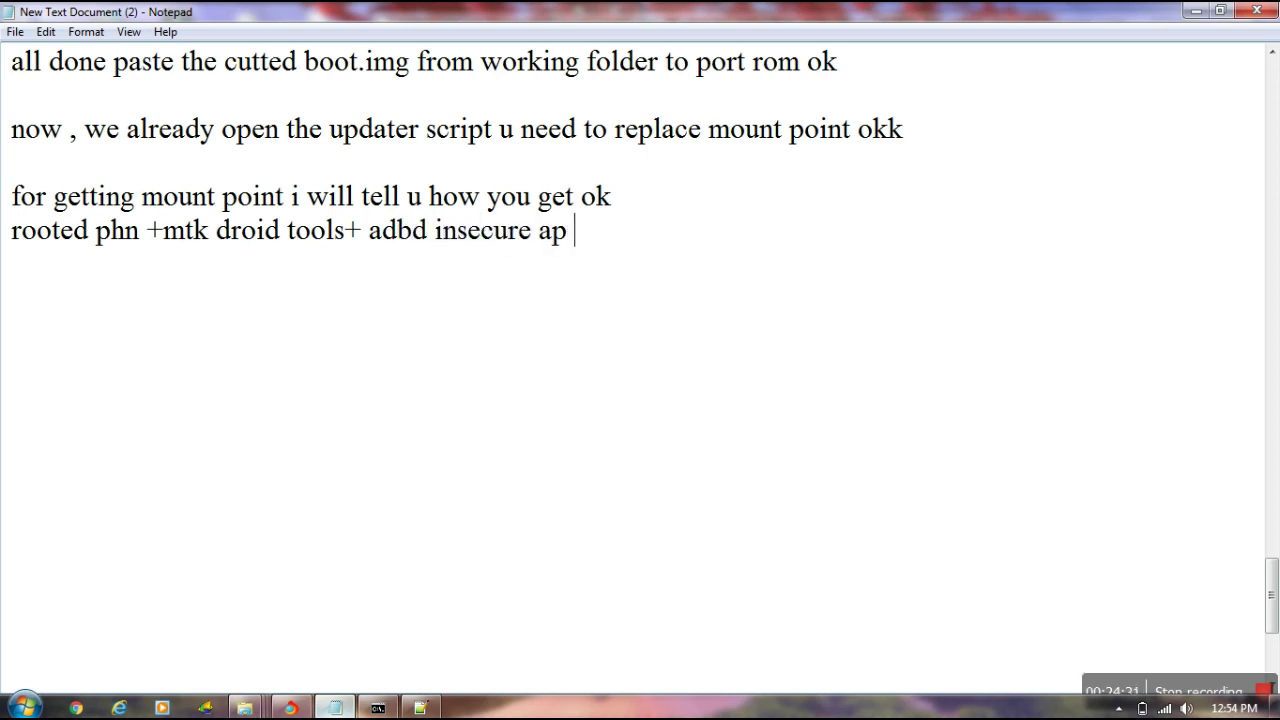
type("p then u get t")
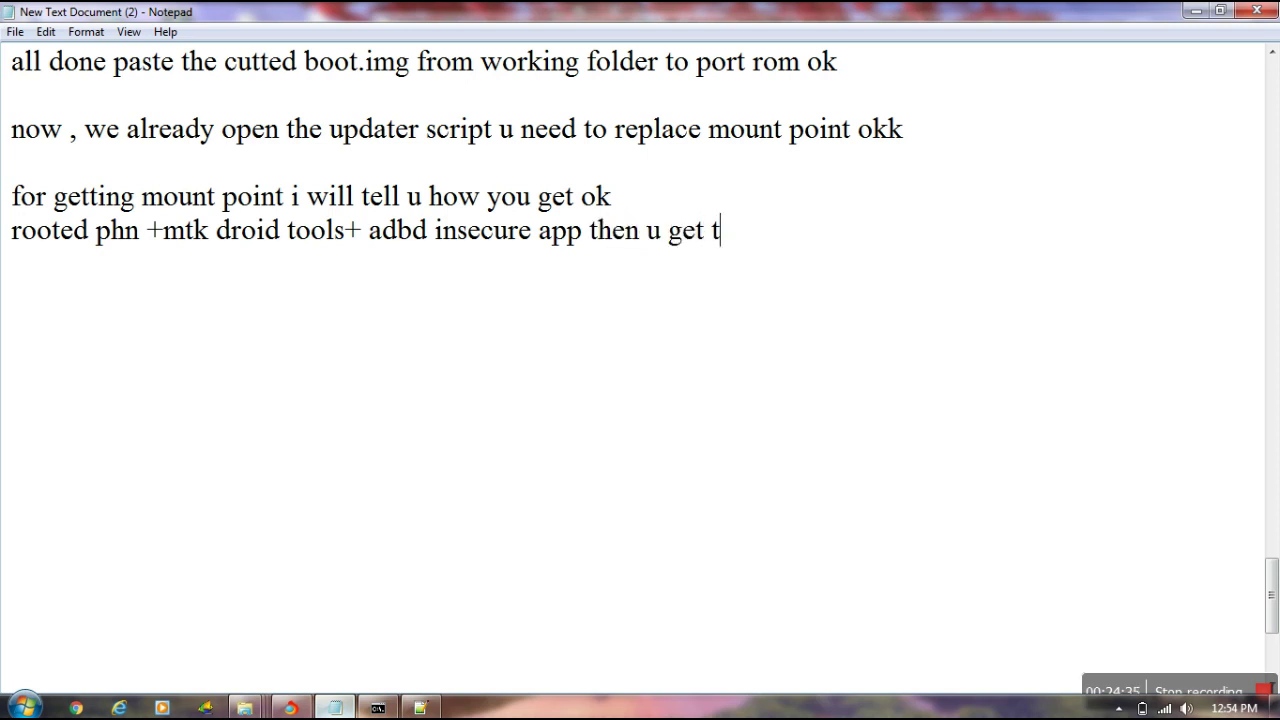
type("he block m")
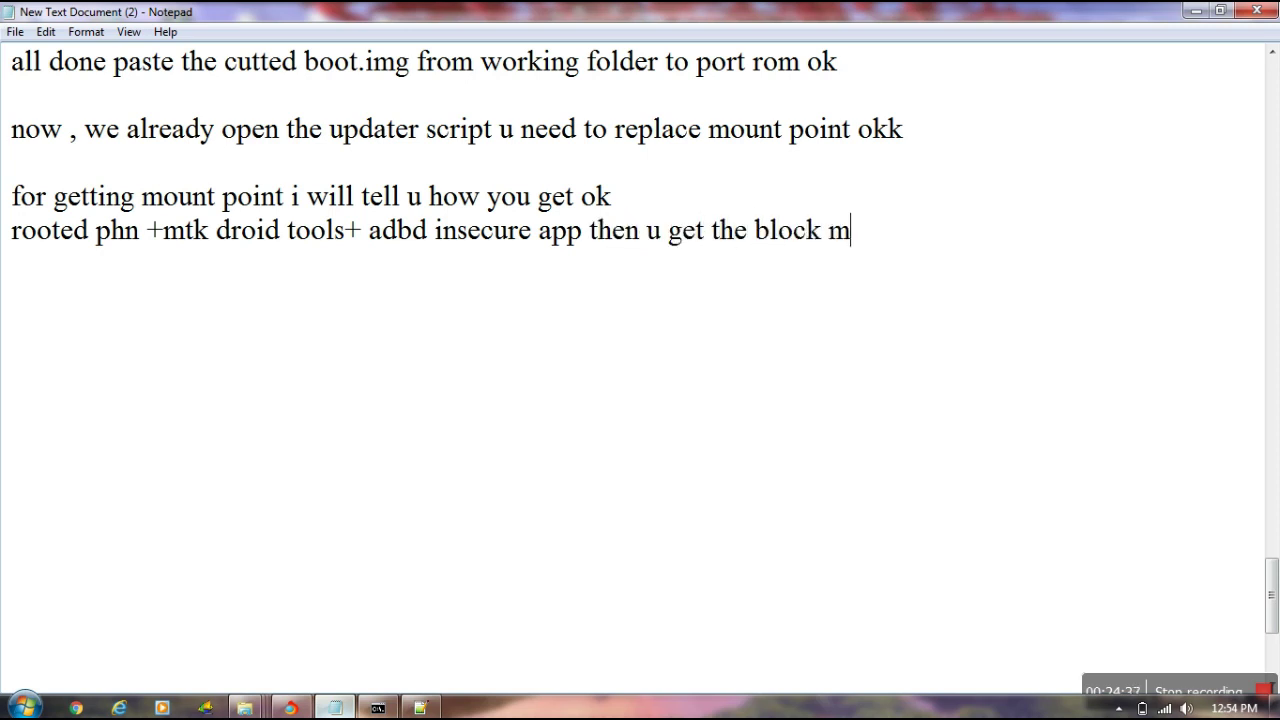
type("ap of ")
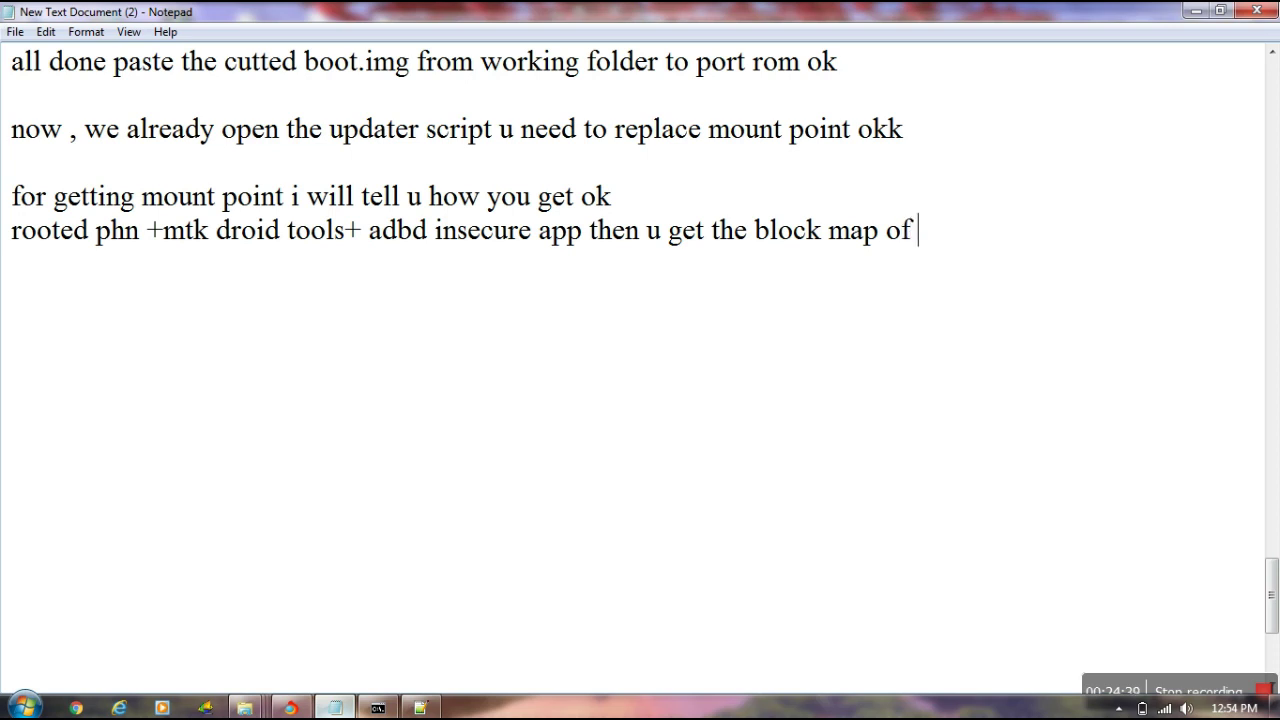
type("your phn")
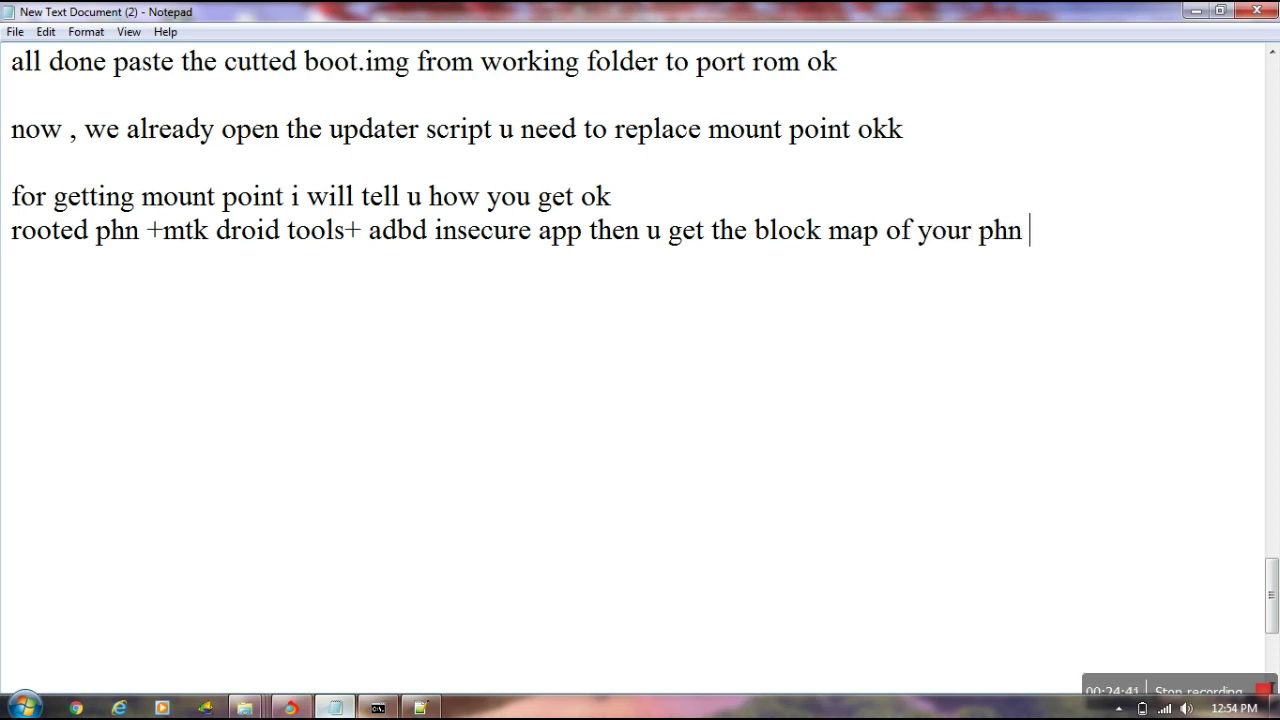
- Finish the block map sentence with "wait i will see" and write "what changes u do" on the line below
type(" wait i will see")
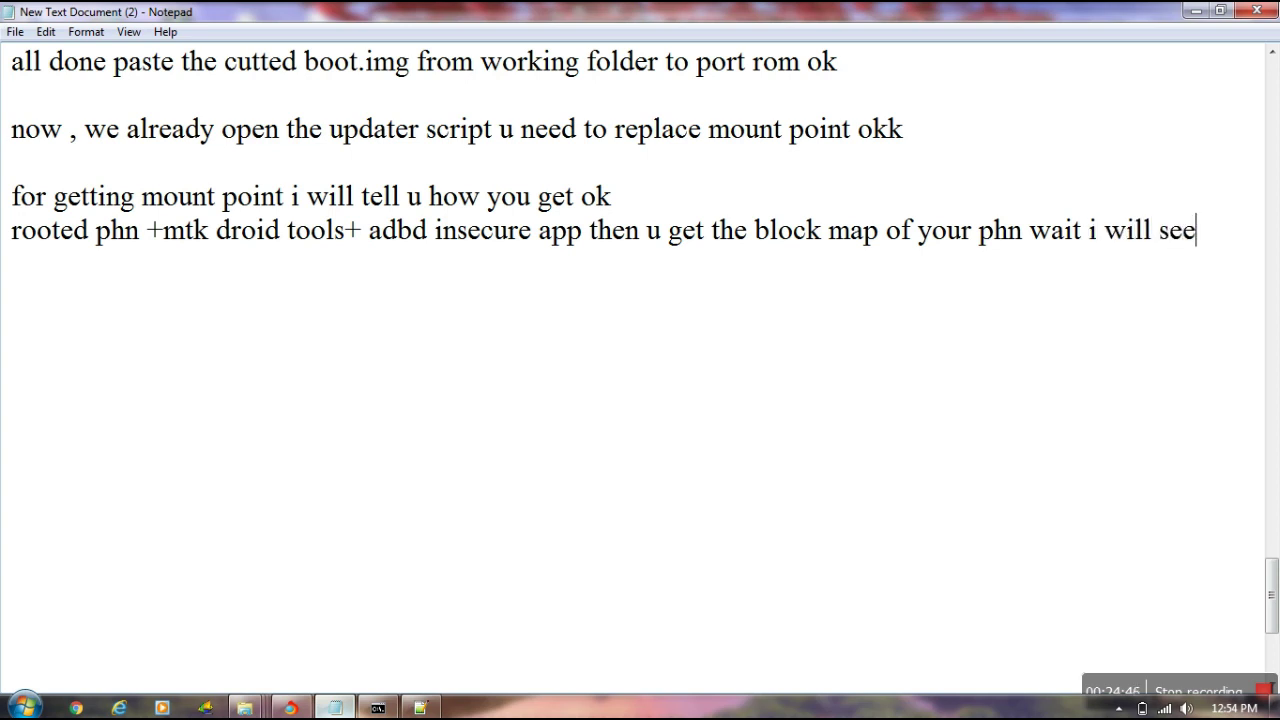
key("Return")
type("what chang")
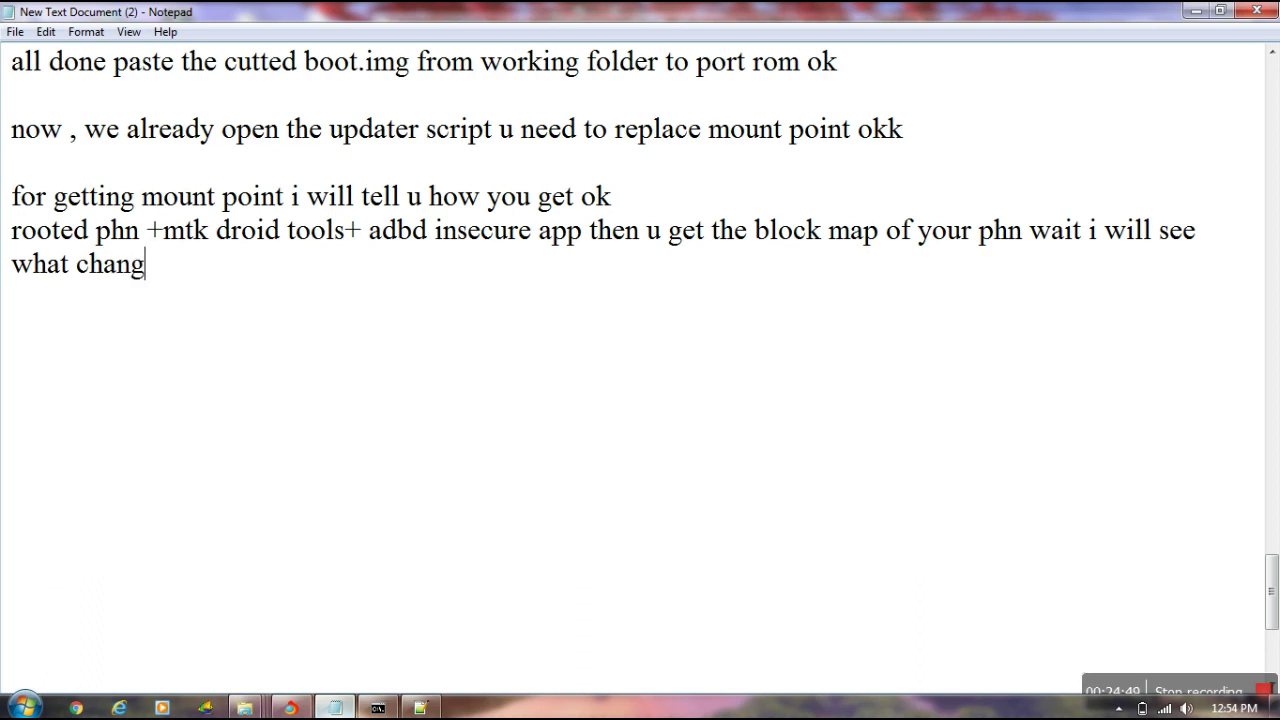
type("es u do")
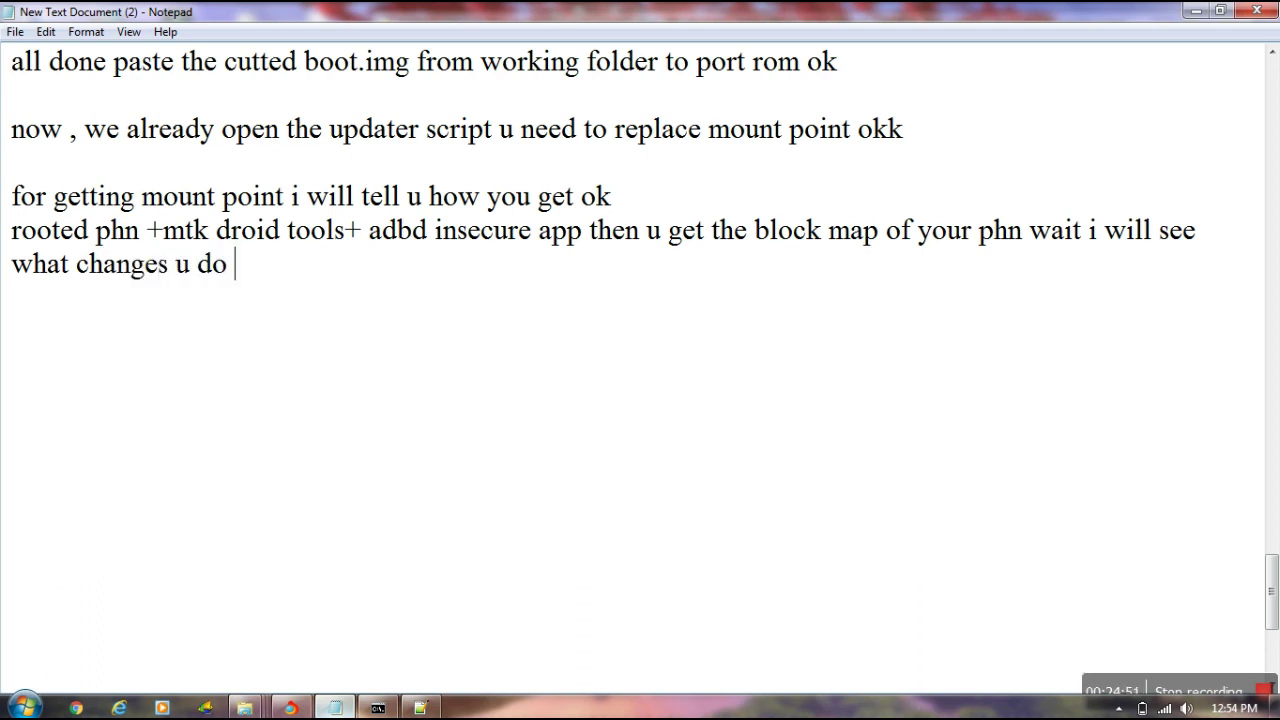
- Leave a blank line in the notes and write "See this" beneath the block map sentence
key("Return")
key("Return")
type("See this")
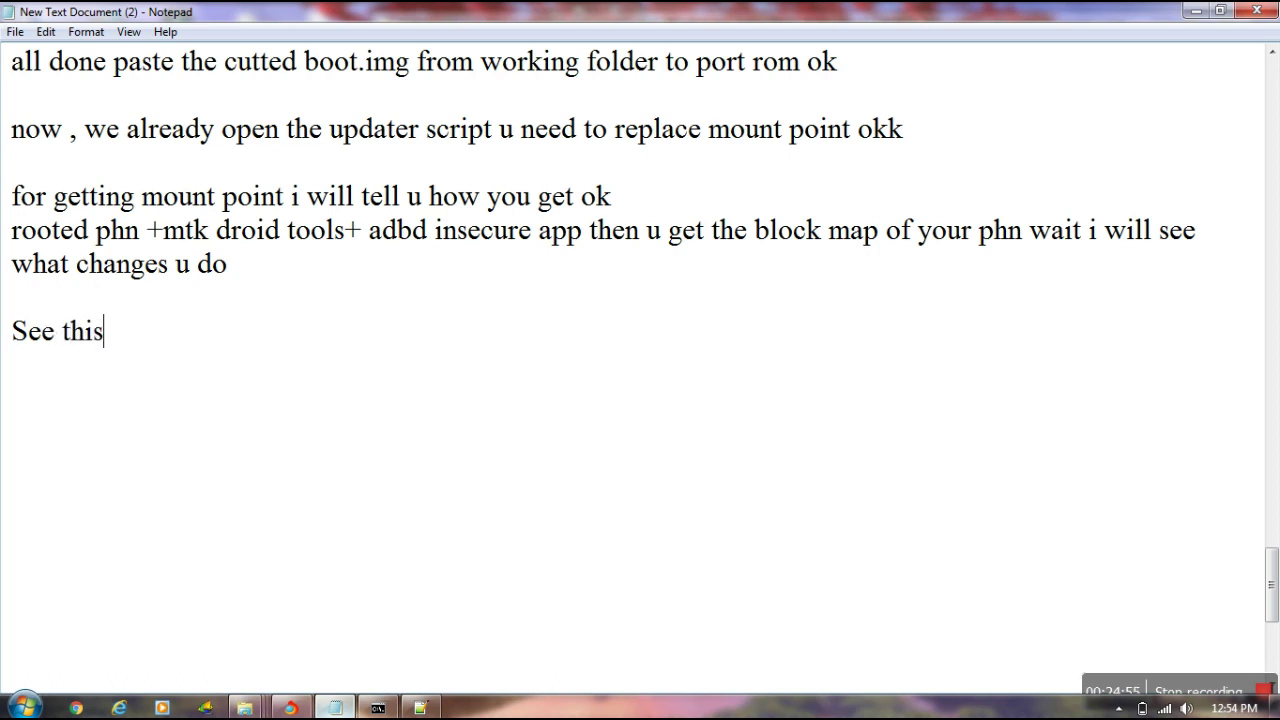
- Below another blank line, write "And then when changes are made the u need to zip the rom"
key("Return")
key("Return")
type("And the")
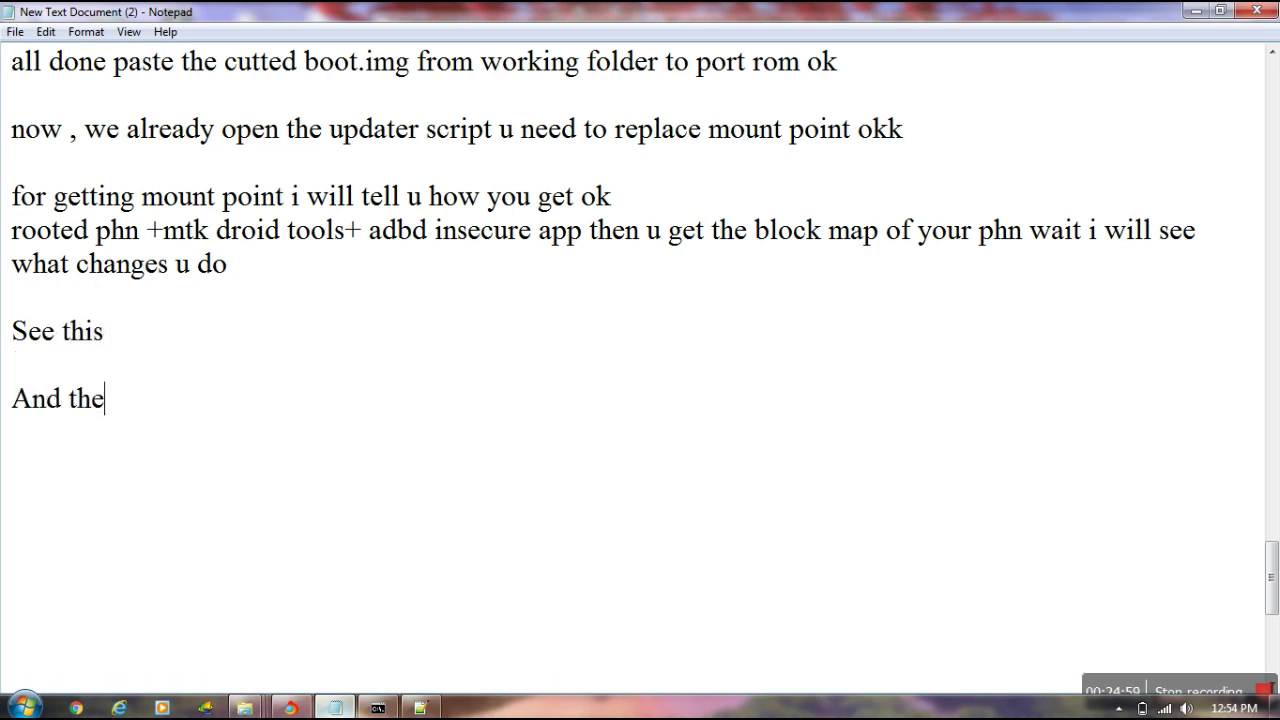
type("n when change")
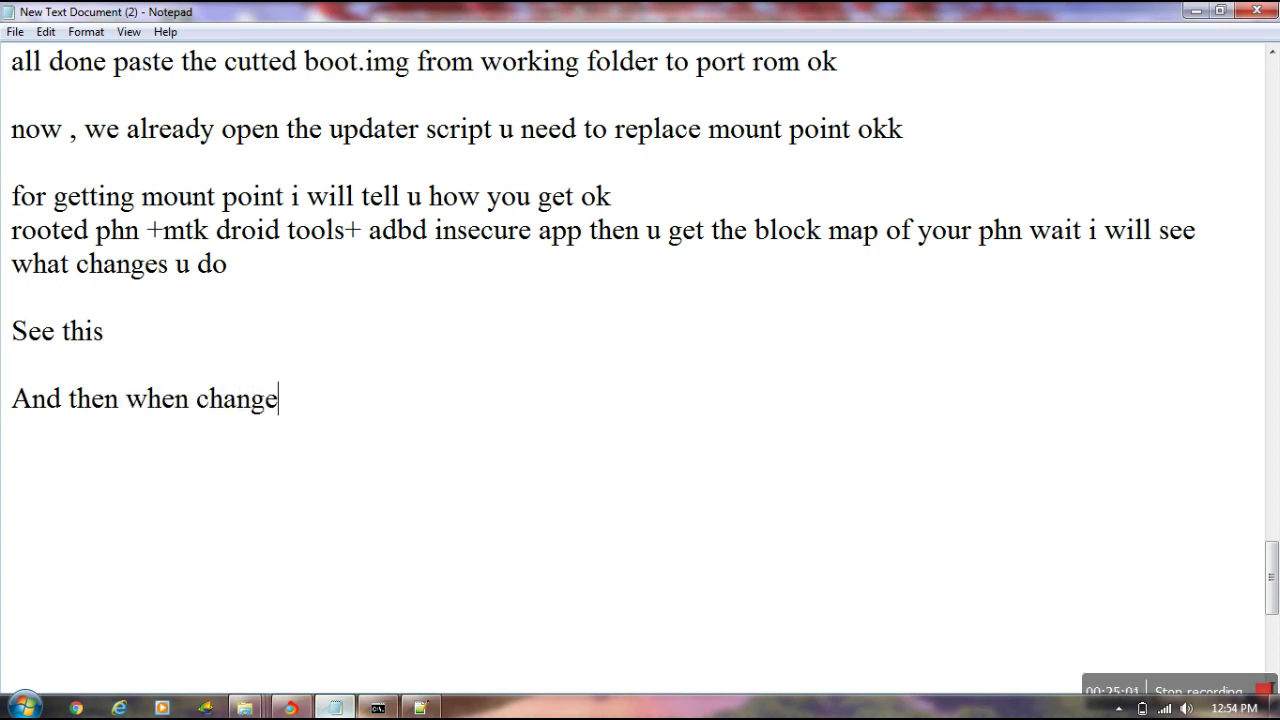
key("BackSpace")
type("es are made t")
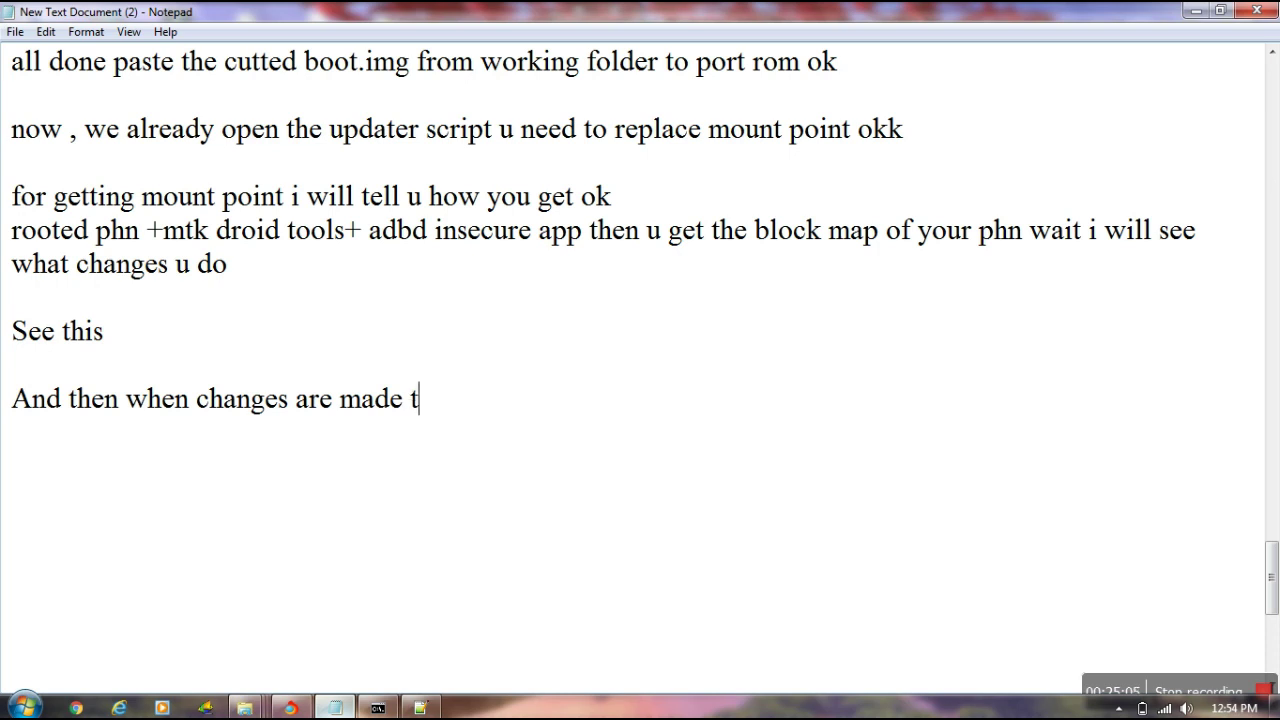
type("he u need ")
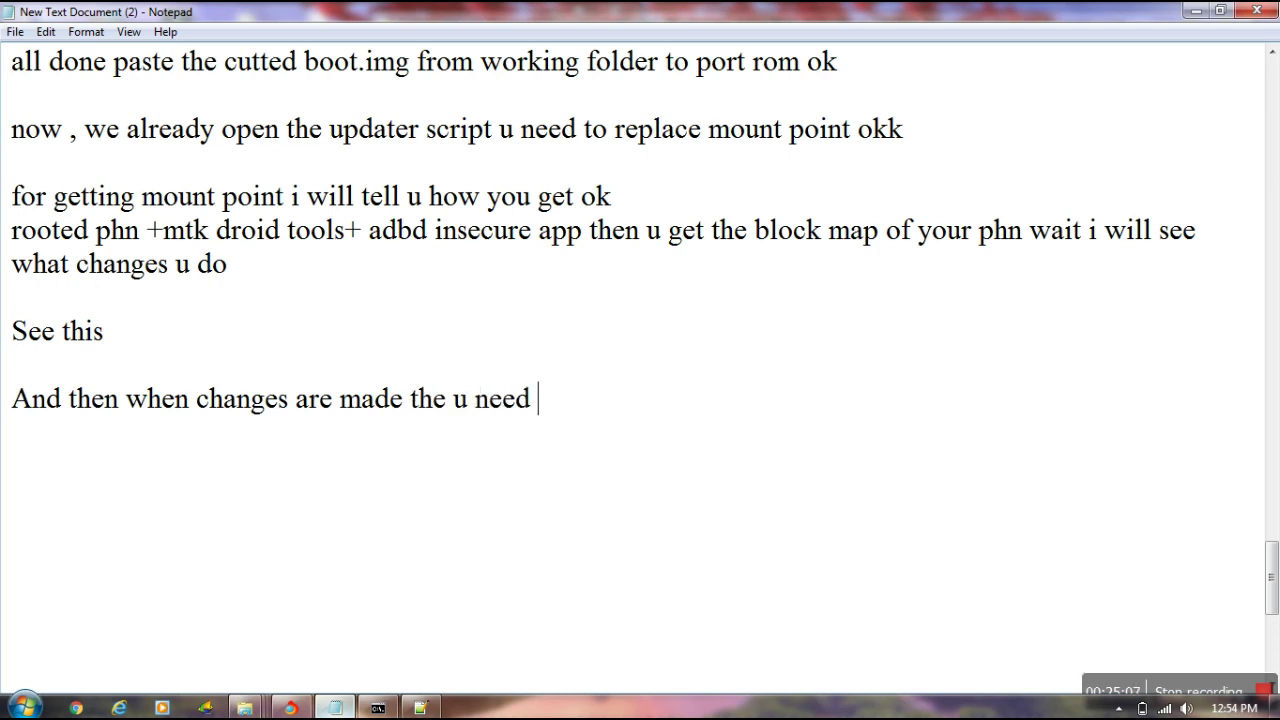
type("to zip ")
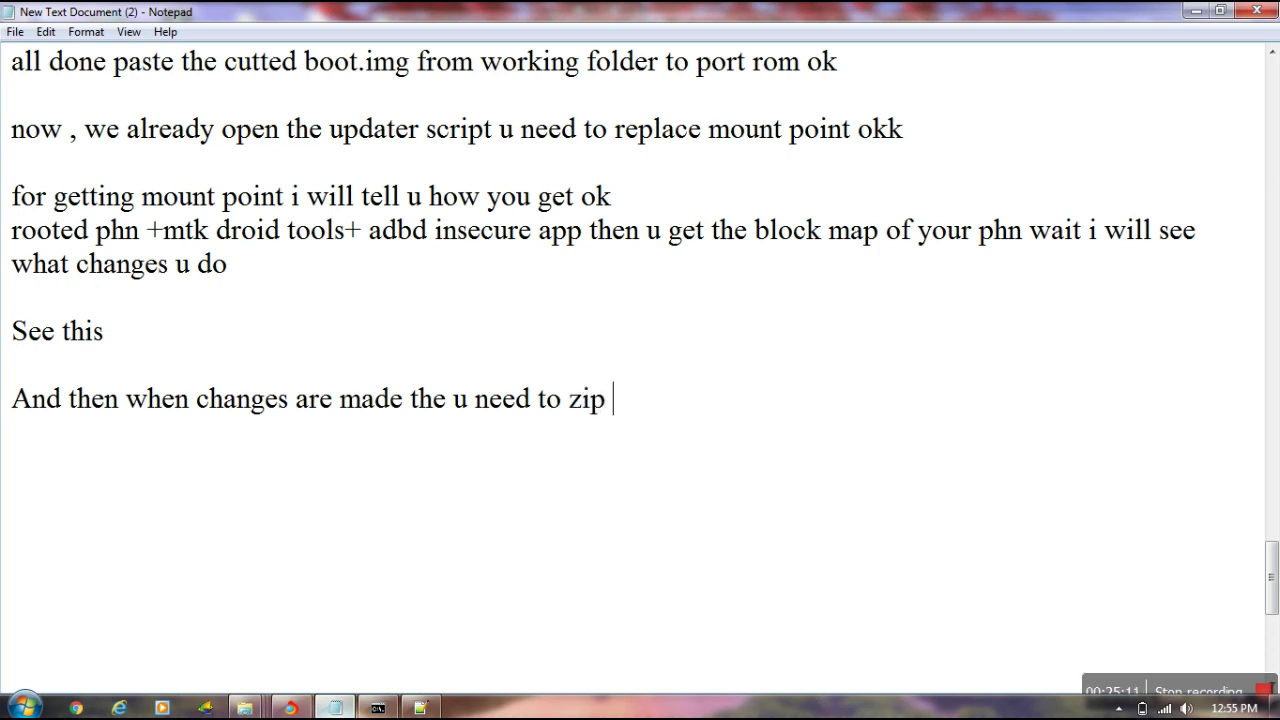
type("the rom a")
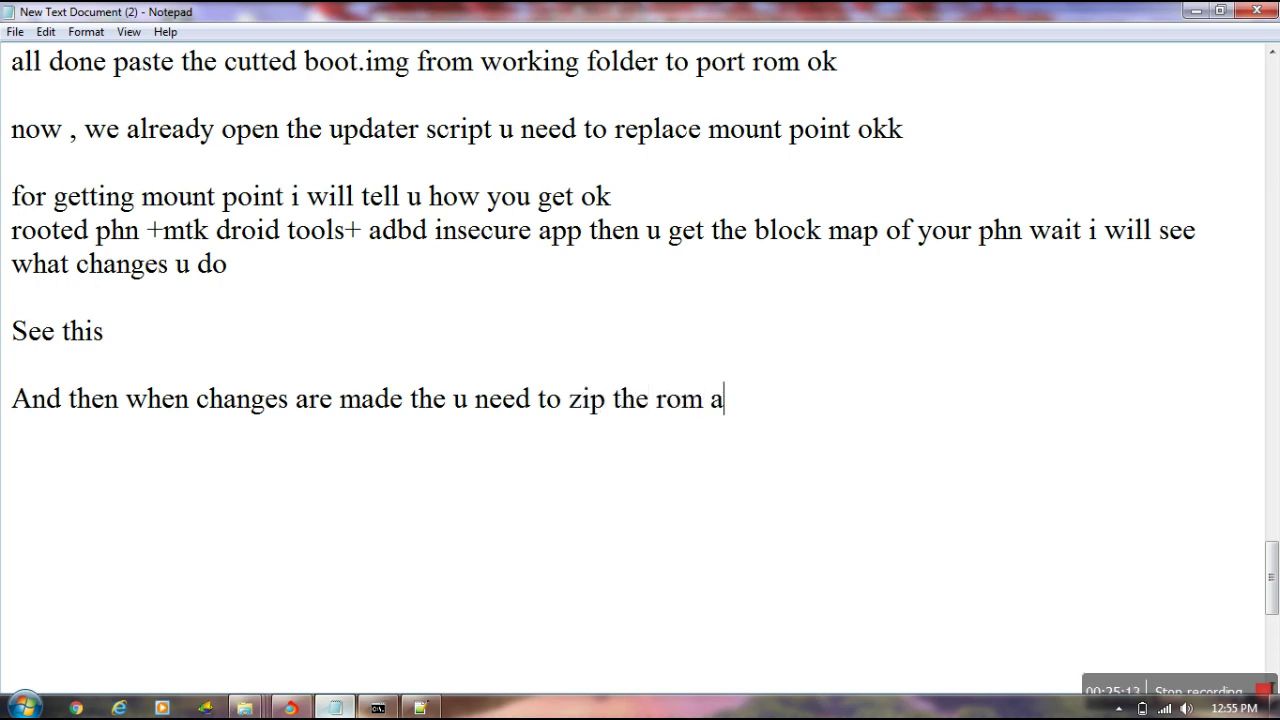
- Complete the zip sentence with "and Test your first ported rom for your device okk guyzzz"
type("nd Test yo")
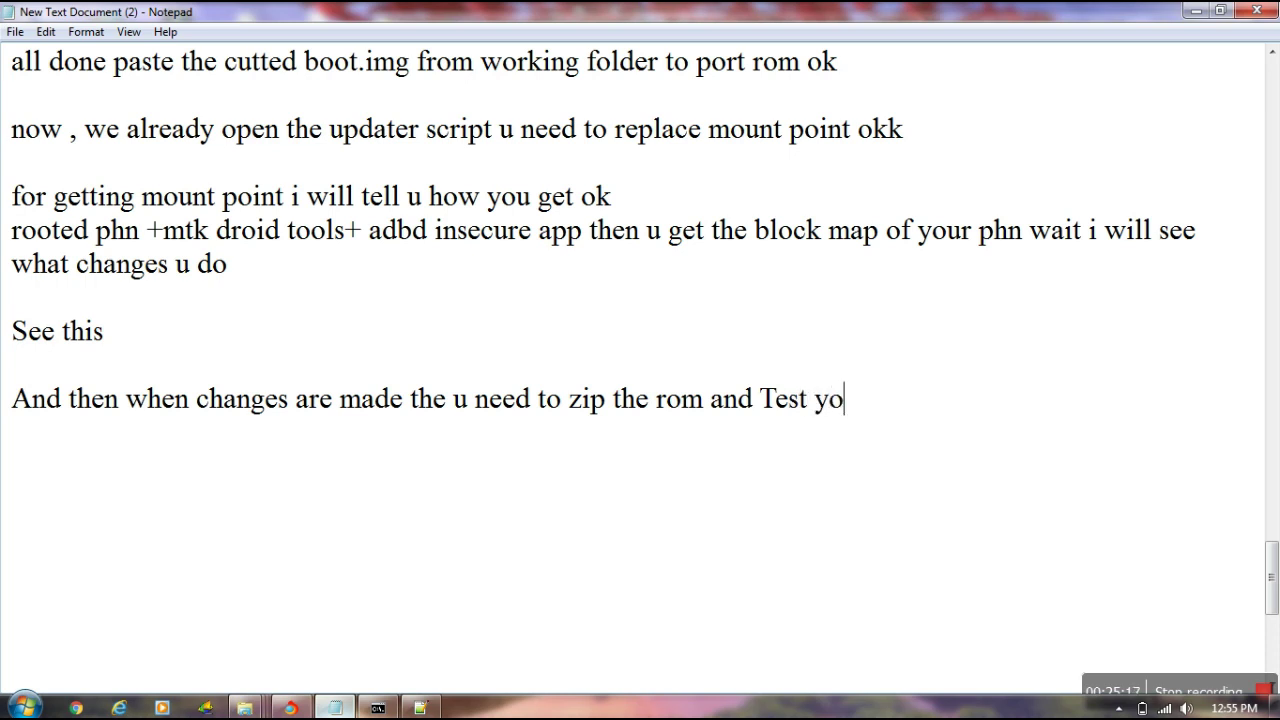
type("ur fir")
type("st")
type("or")
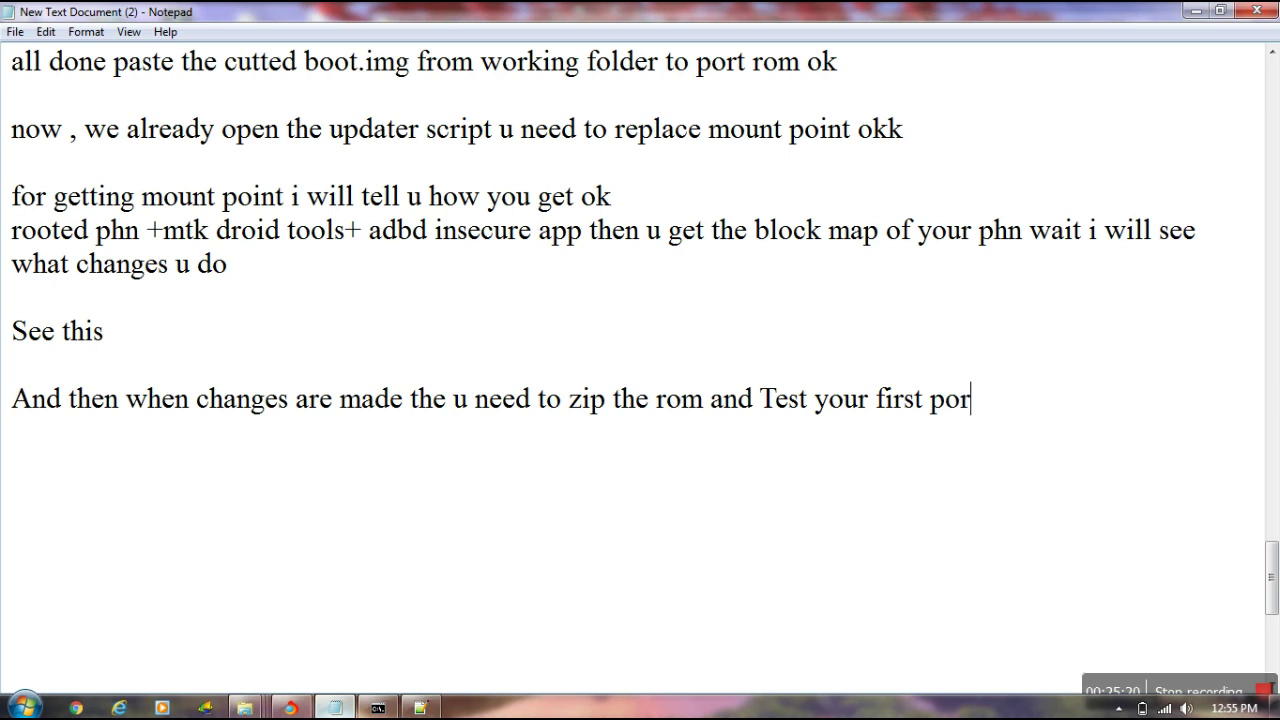
type("ted rom for ")
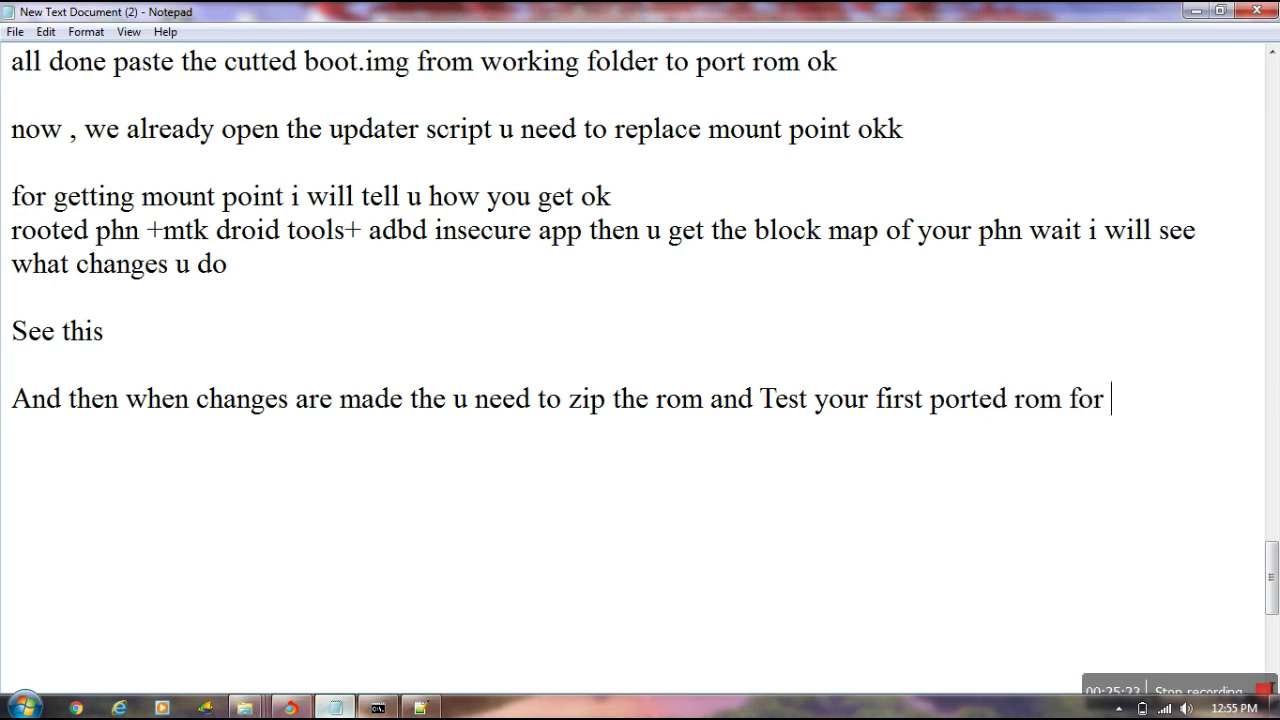
type("your devic")
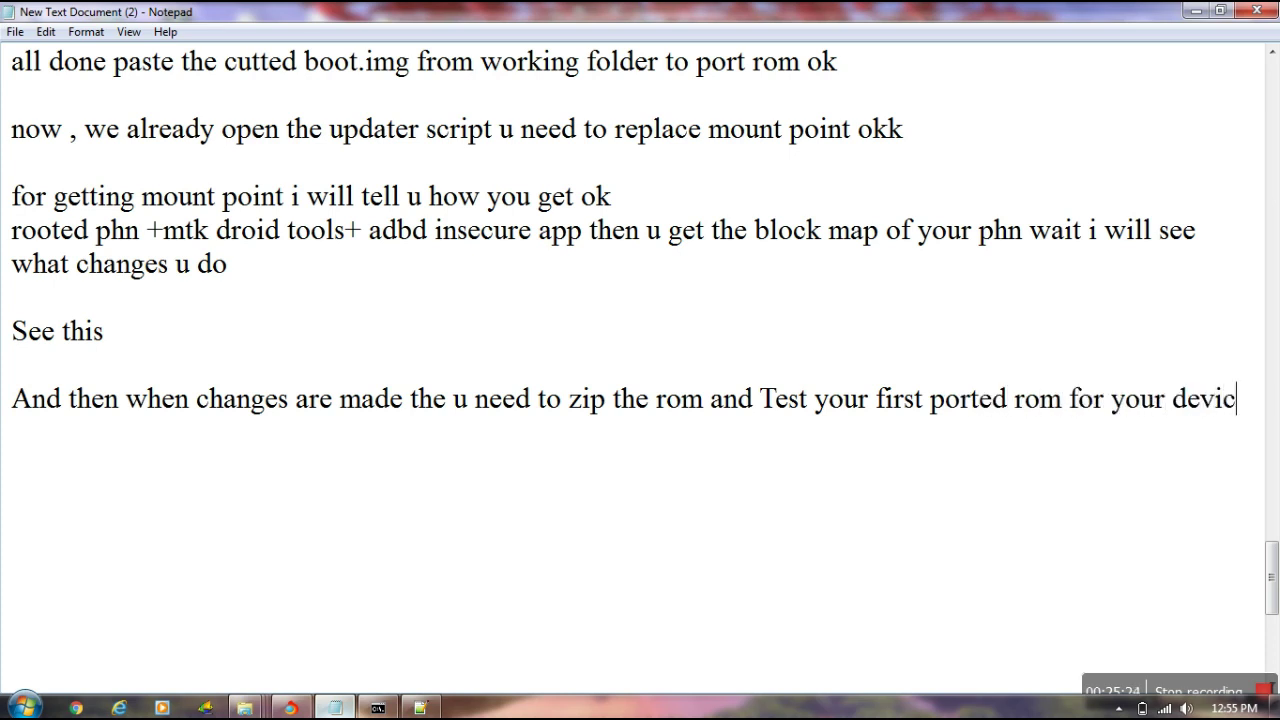
type("e okk guyzzz")
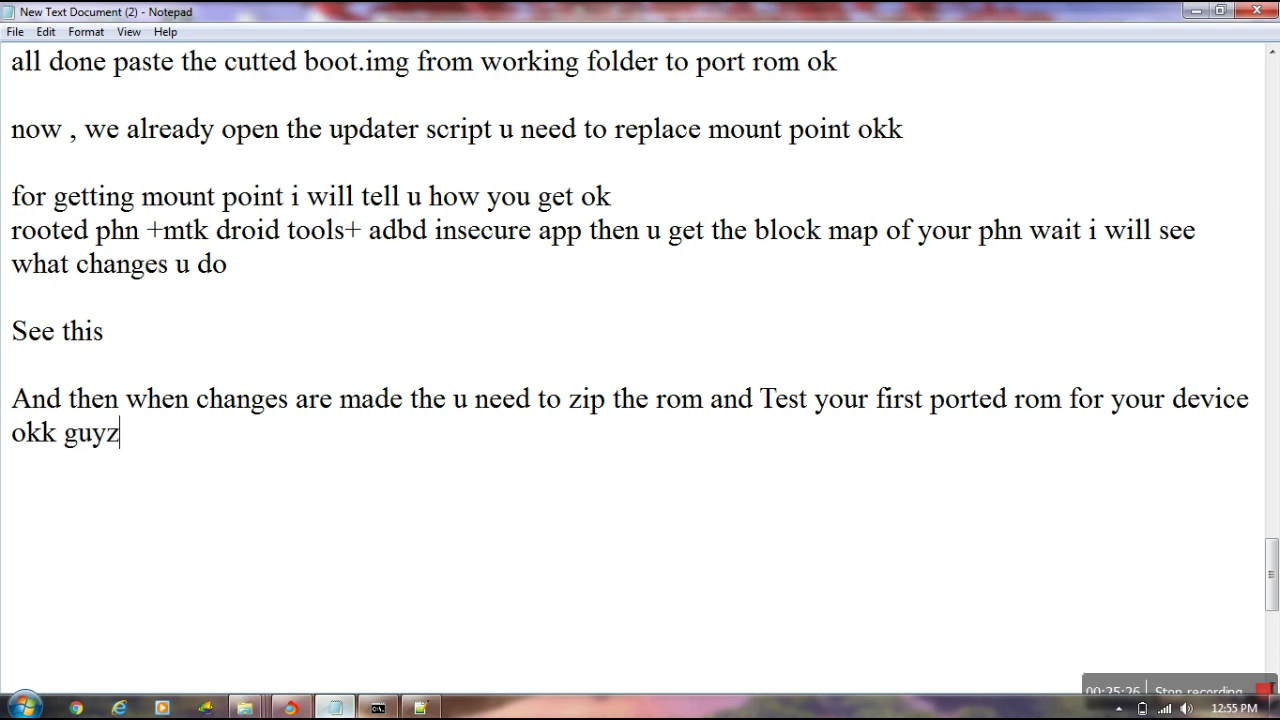
- Add the closing line "ALL THE BEST" below a blank line at the end of the notes
key("Return")
key("Return")
type("A")
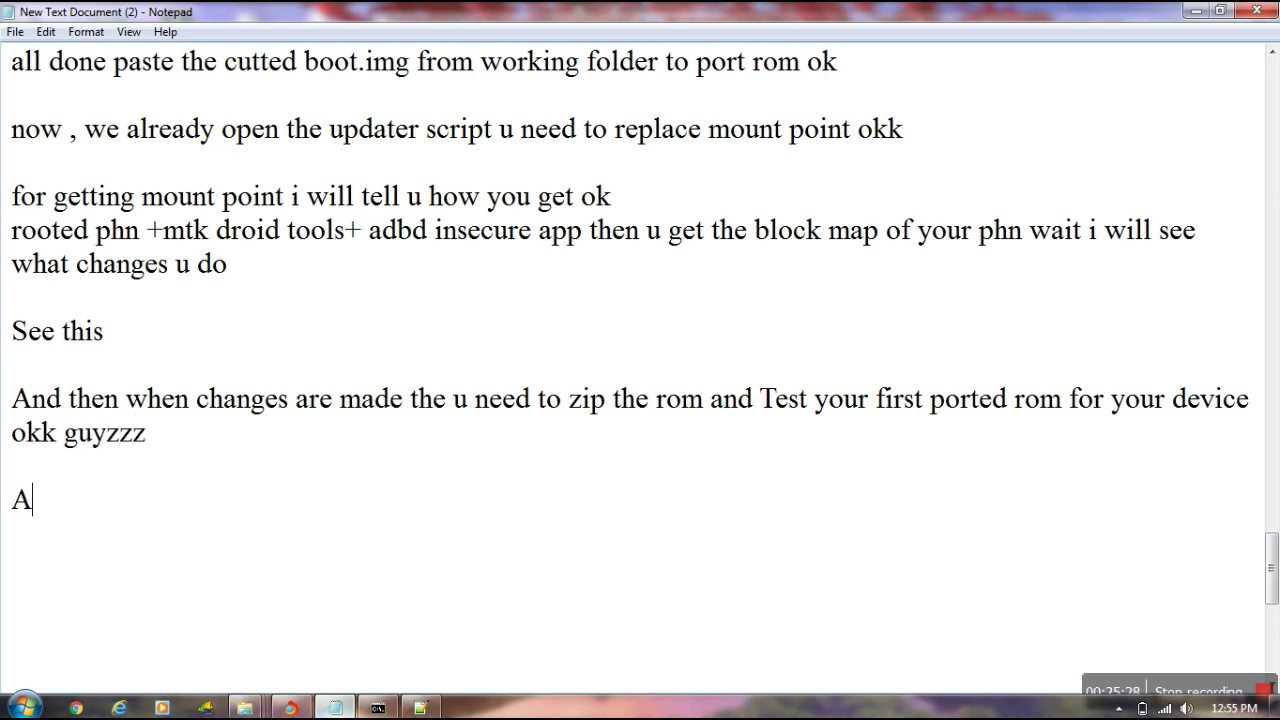
type("LL THE BEST")
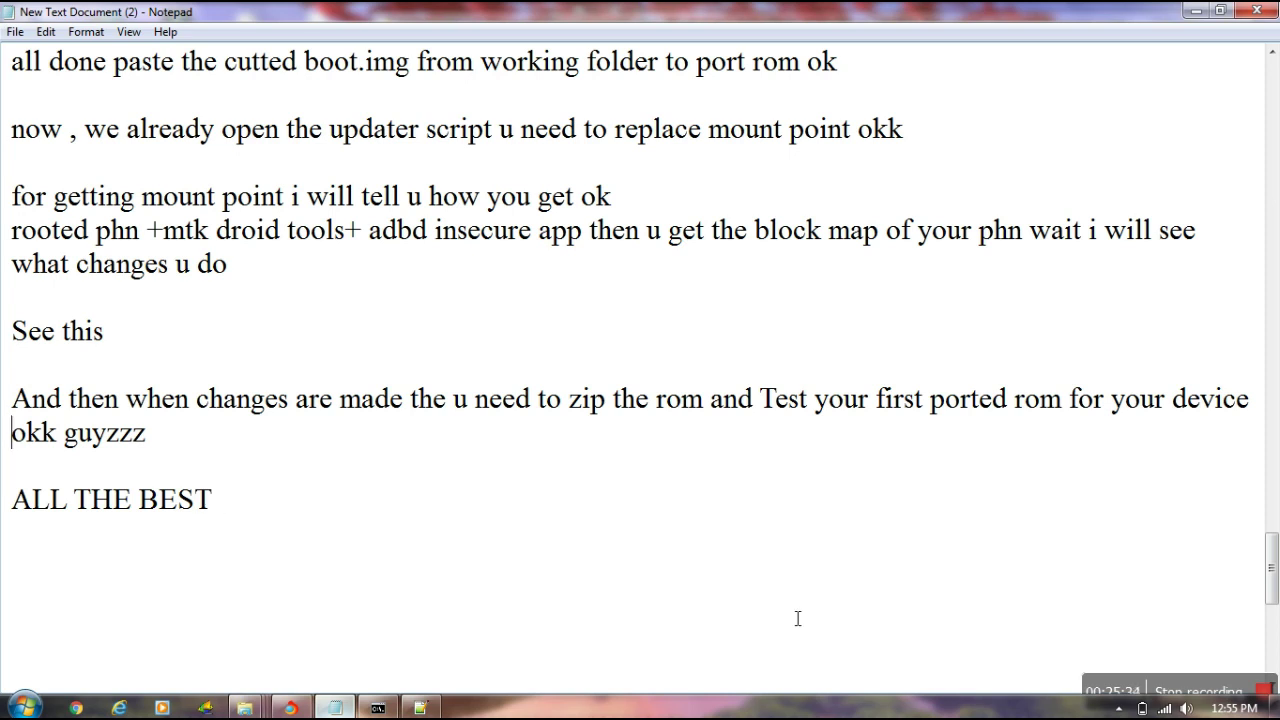
- Fill the blank line above "ALL THE BEST" with "But you also get minor bug u will be fixed or comment me okk"
type("But you also")
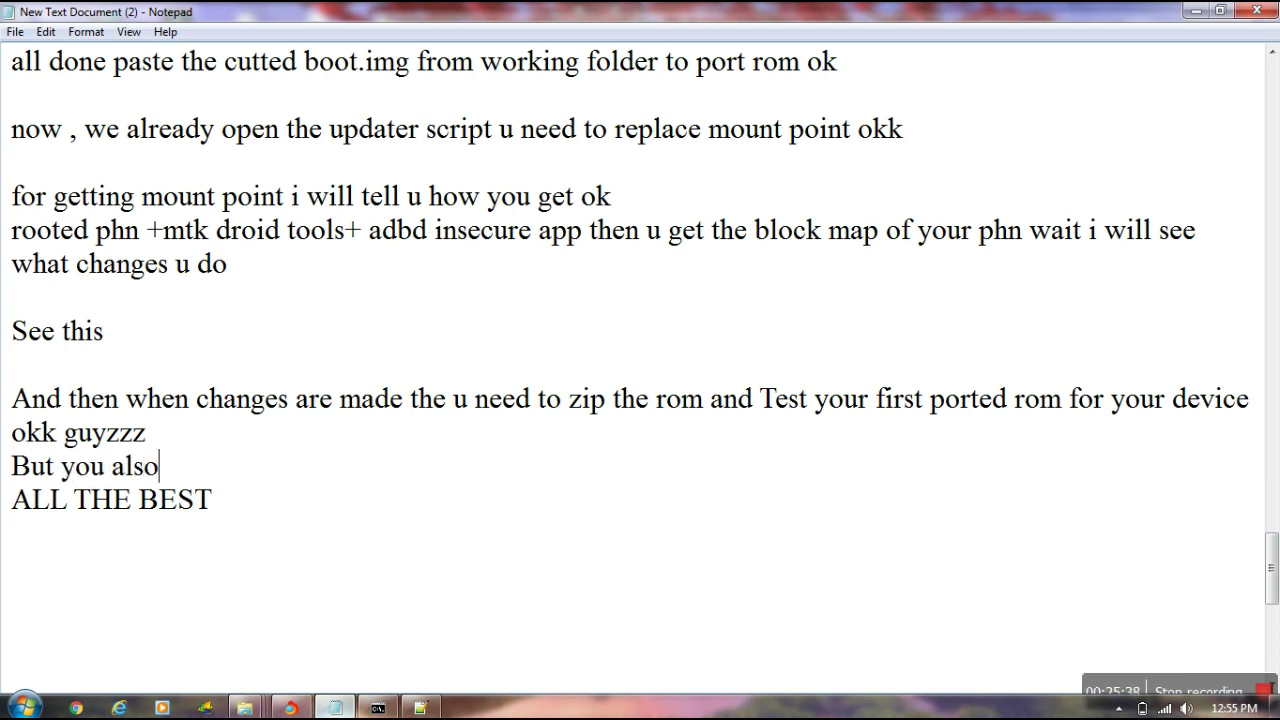
type(" get m")
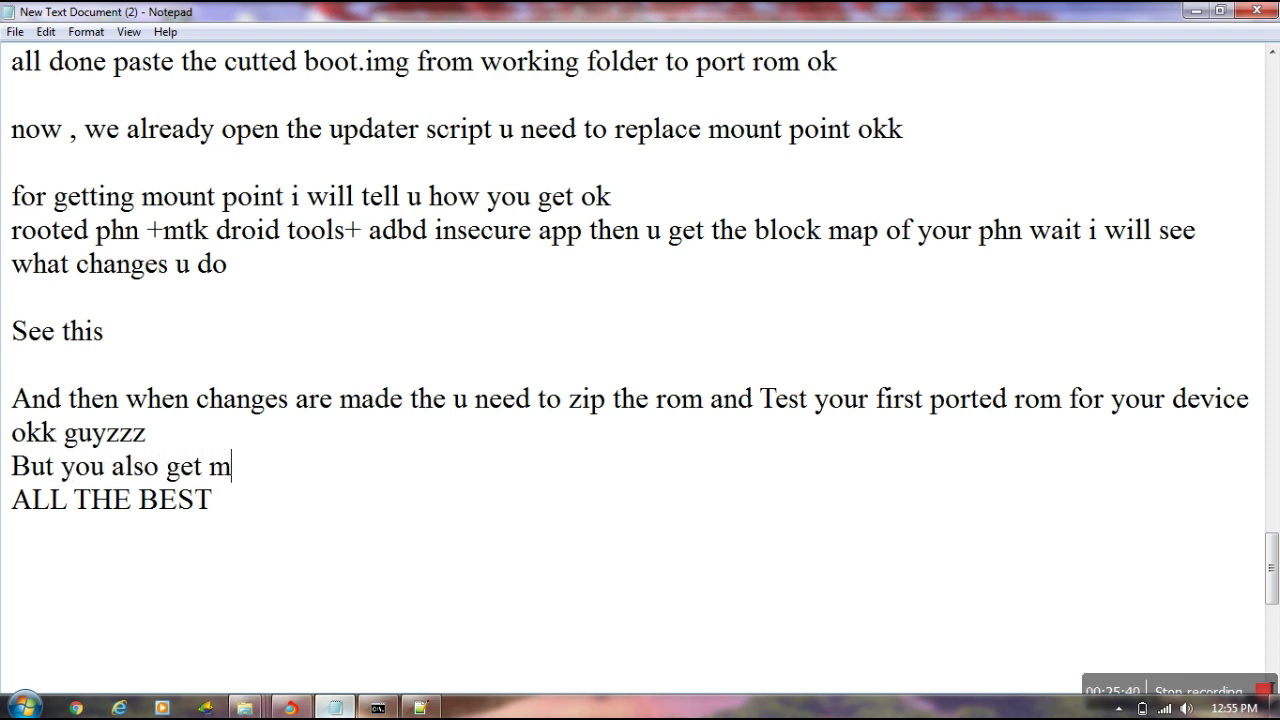
type("inor b")
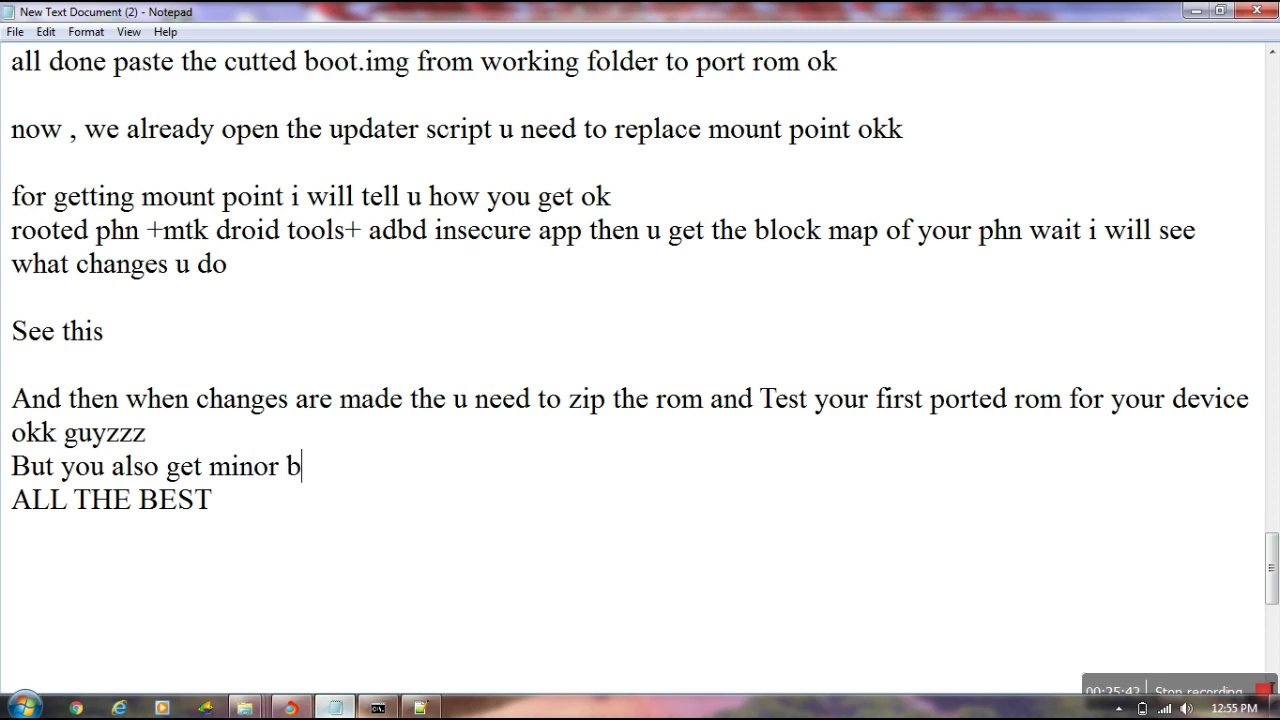
type("ug u w")
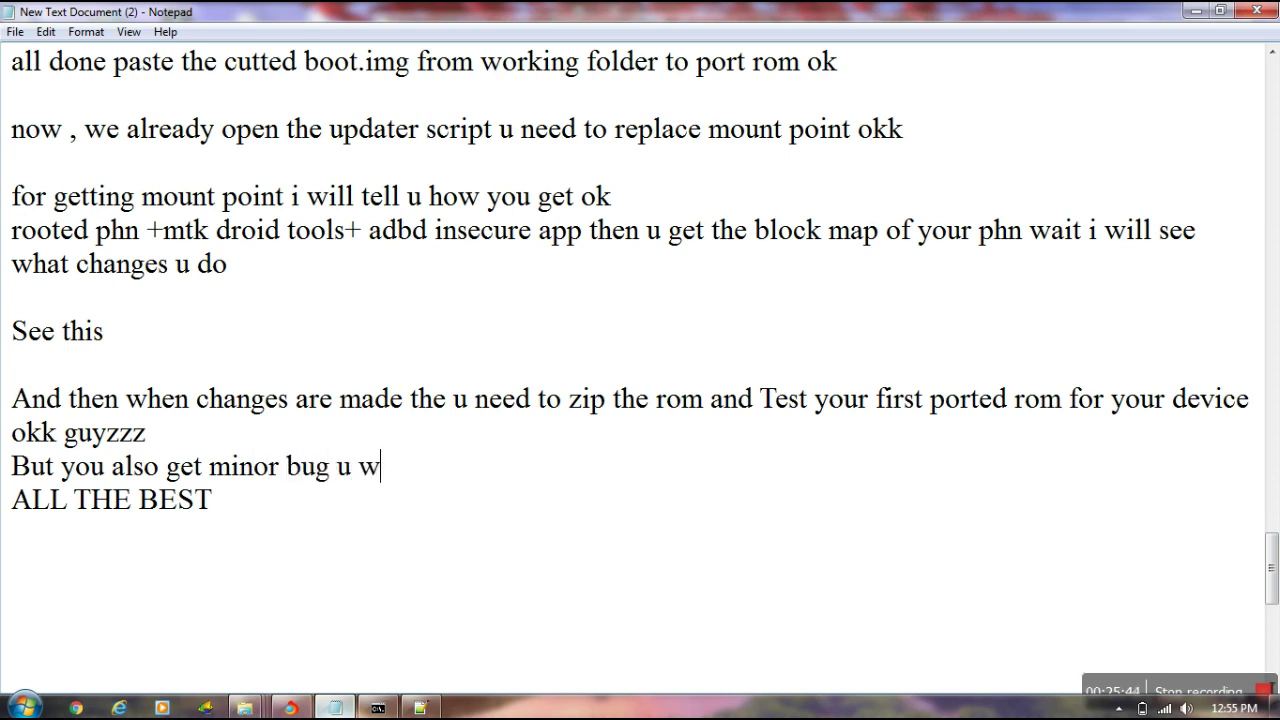
type("ill be f")
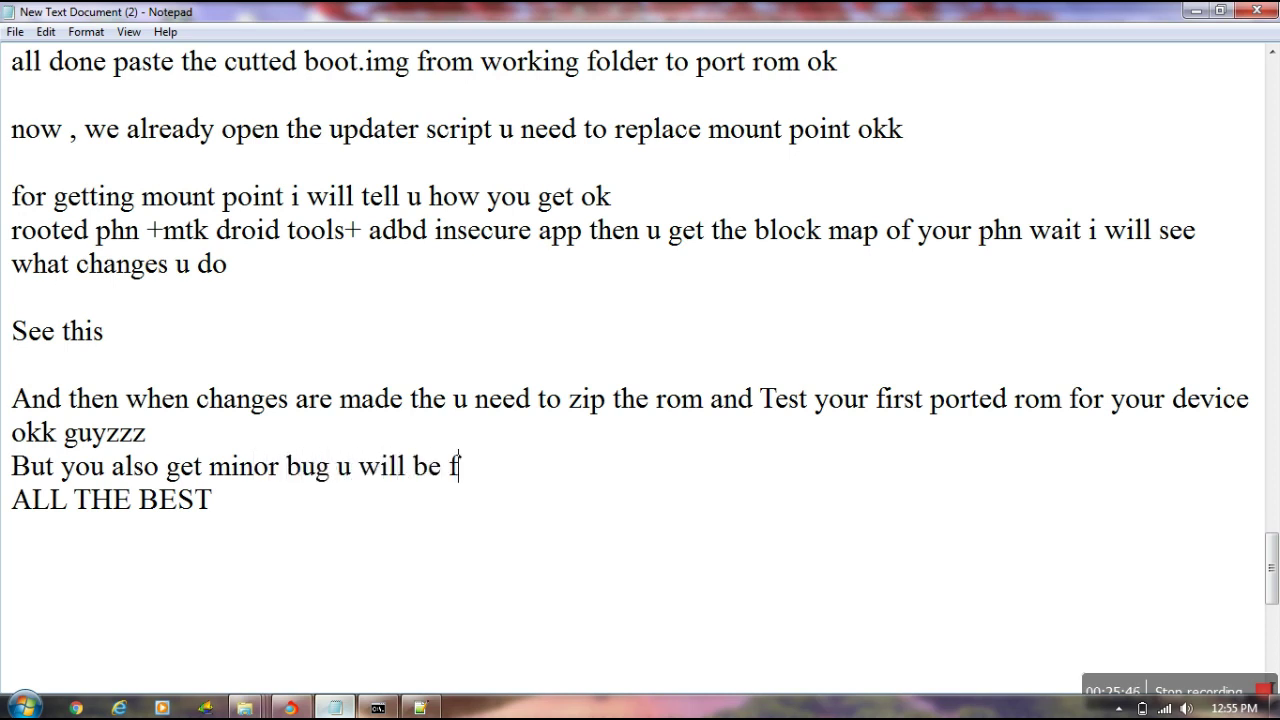
type("ixed or ")
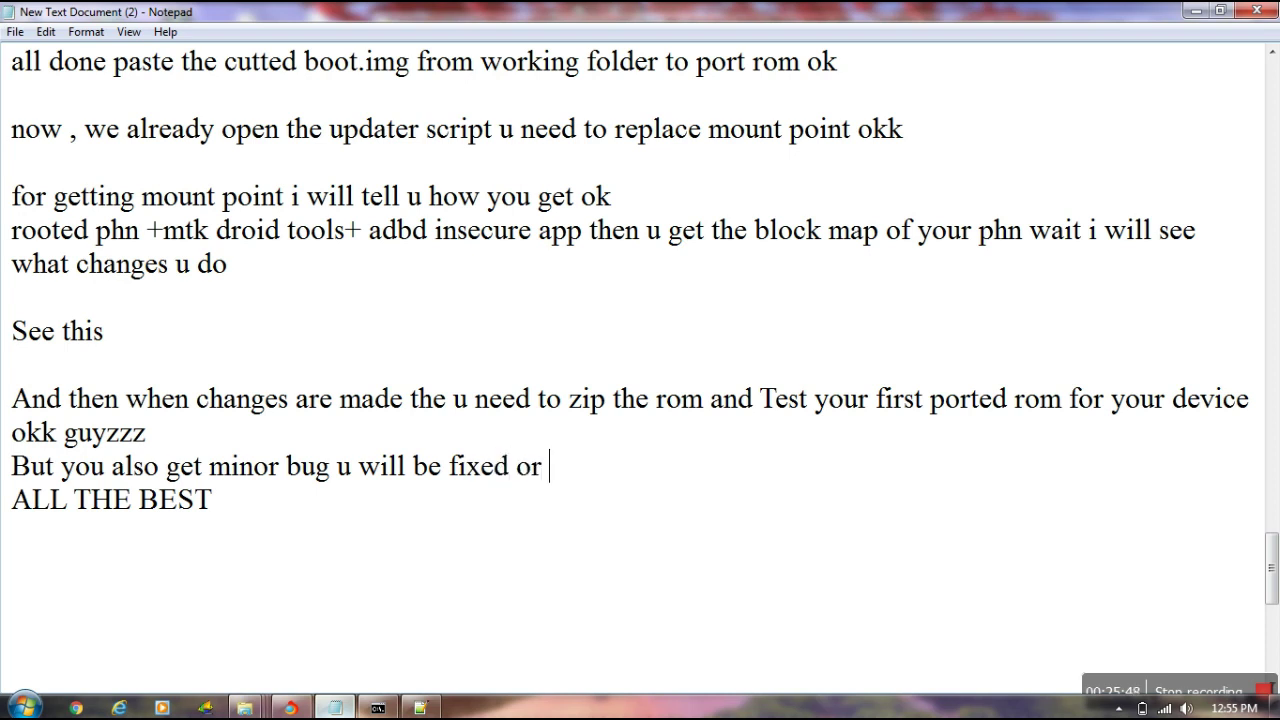
type("comment ,e")
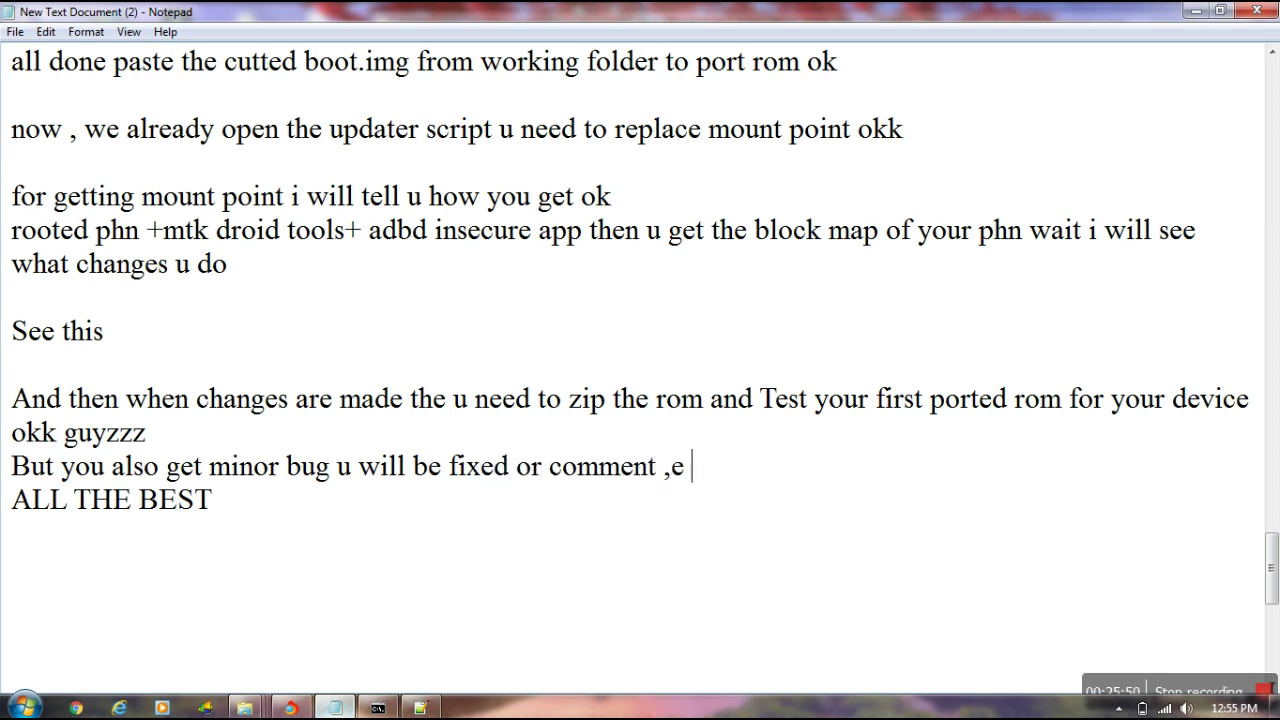
key("BackSpace")
key("BackSpace")
key("BackSpace")
type("me okk")
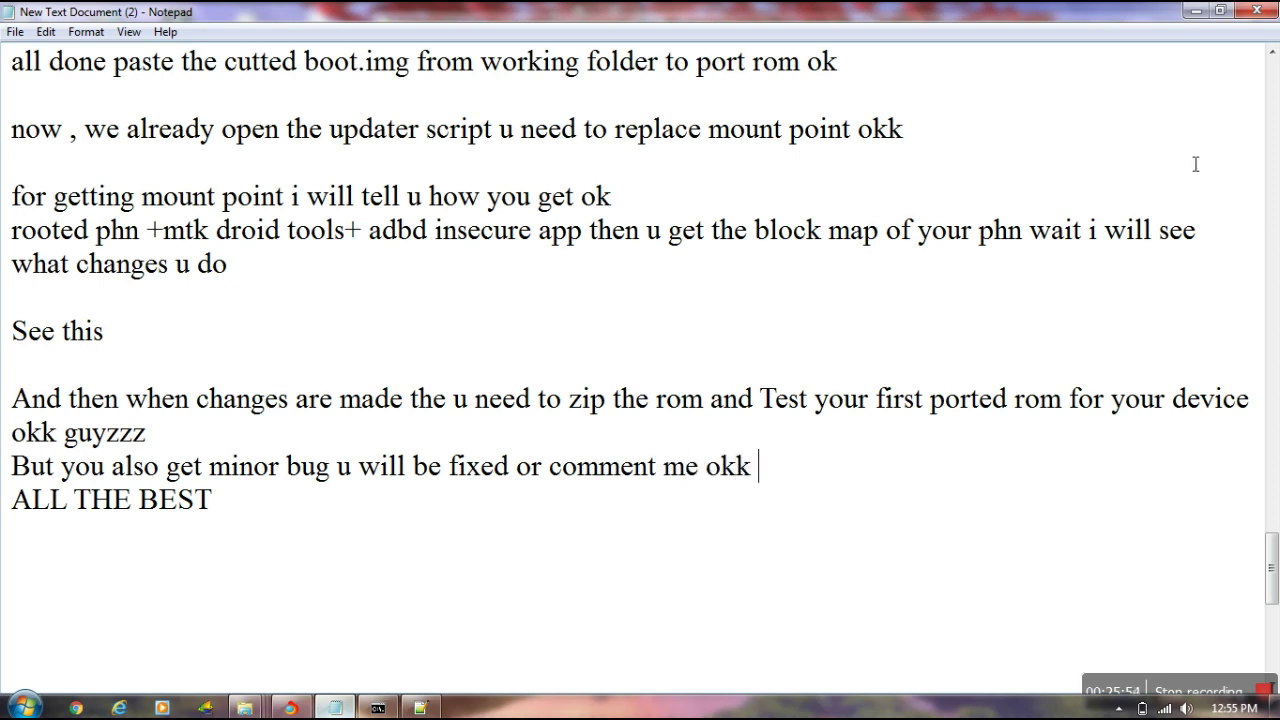
- Open the "XOLO BLOCK" image from the Pictures library to view the phone's block map
left_click(1194, 10)
left_click_drag(585, 294, 430, 566)
left_click(1020, 192)
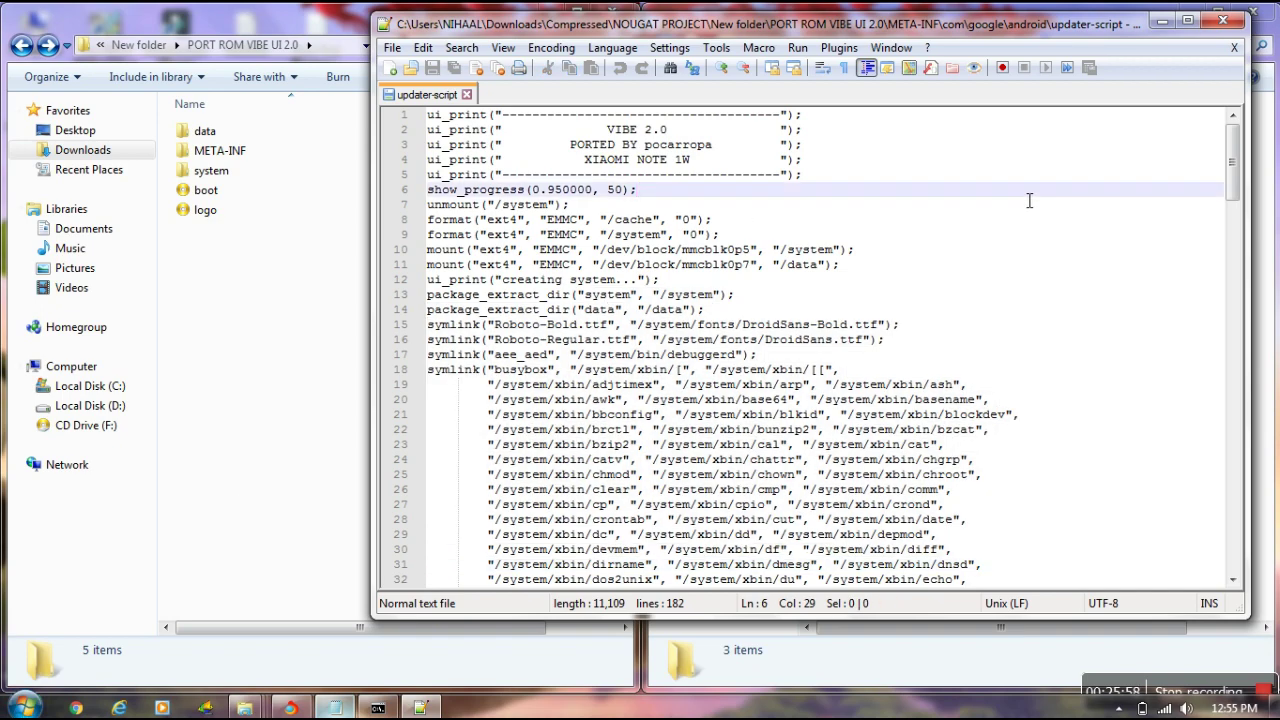
left_click(24, 704)
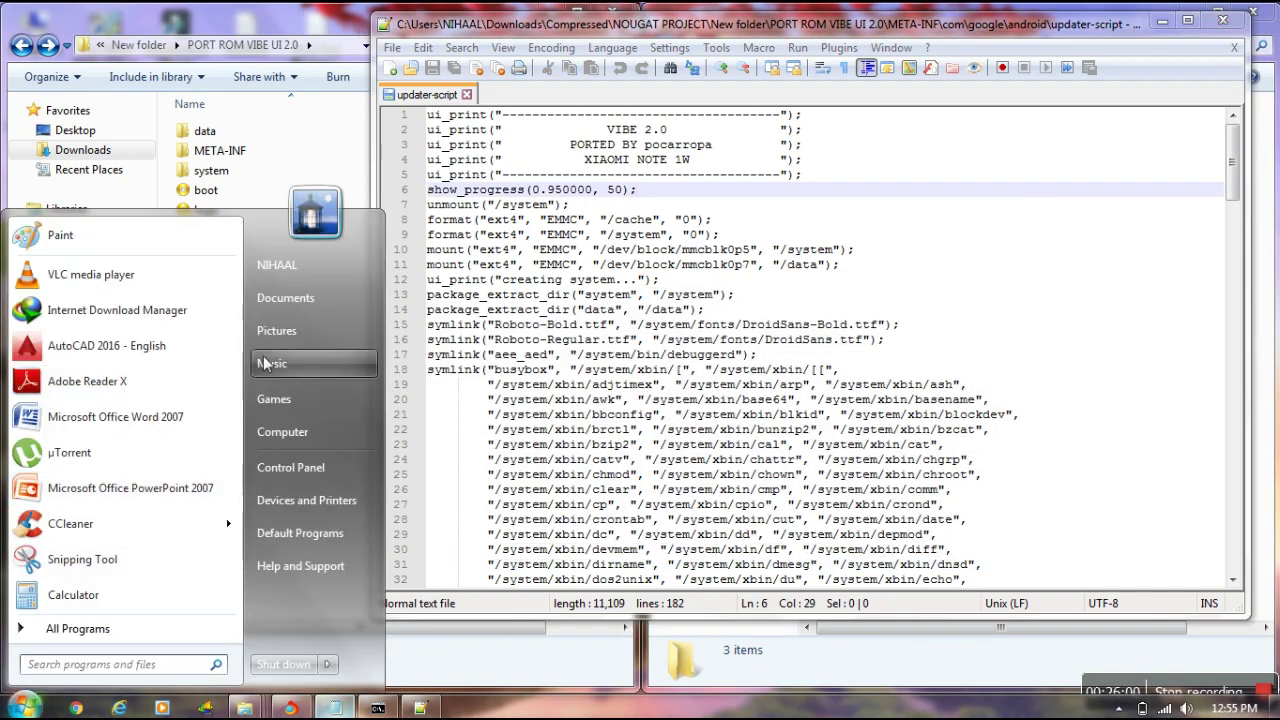
left_click(294, 337)
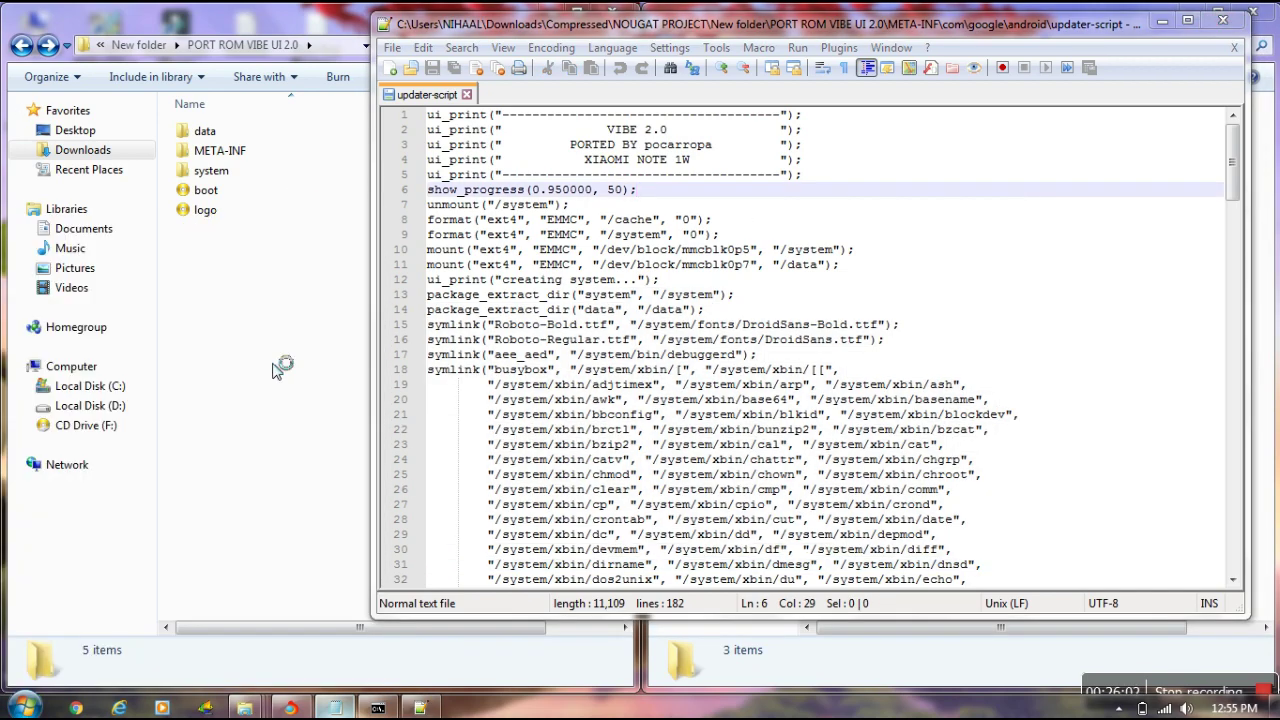
left_click(441, 407)
scroll(445, 415, "down", 10)
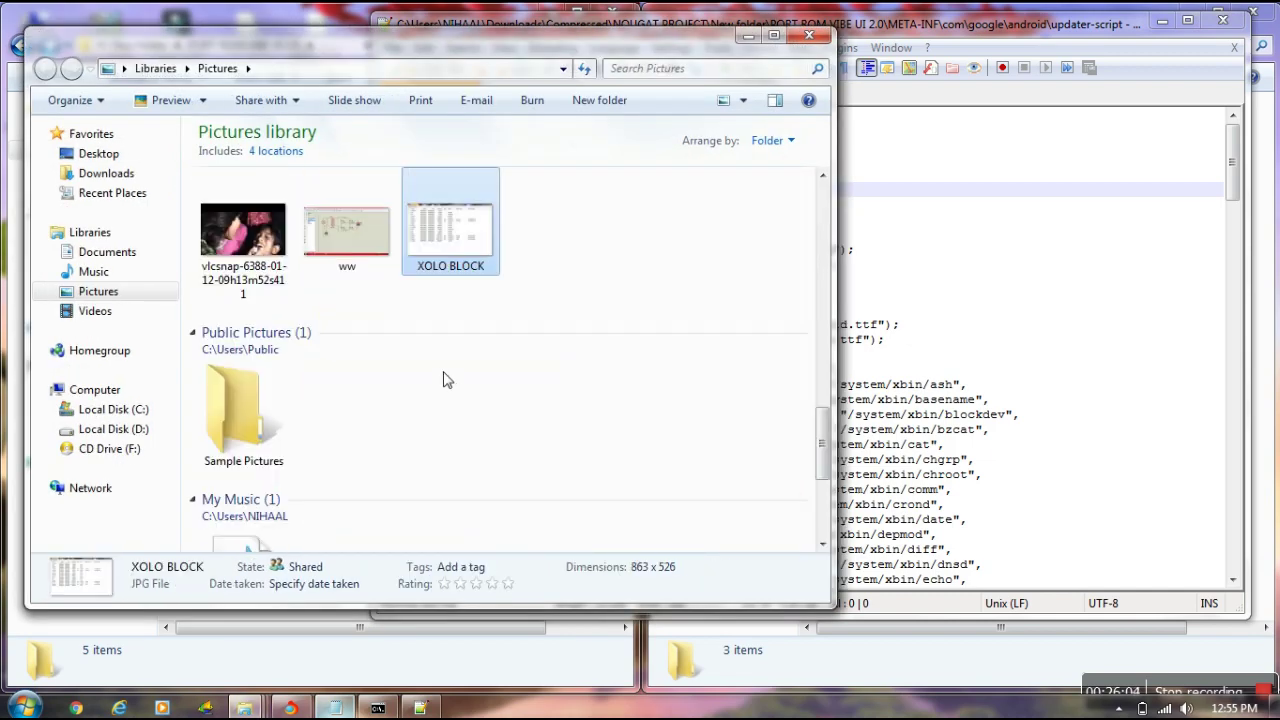
double_click(443, 245)
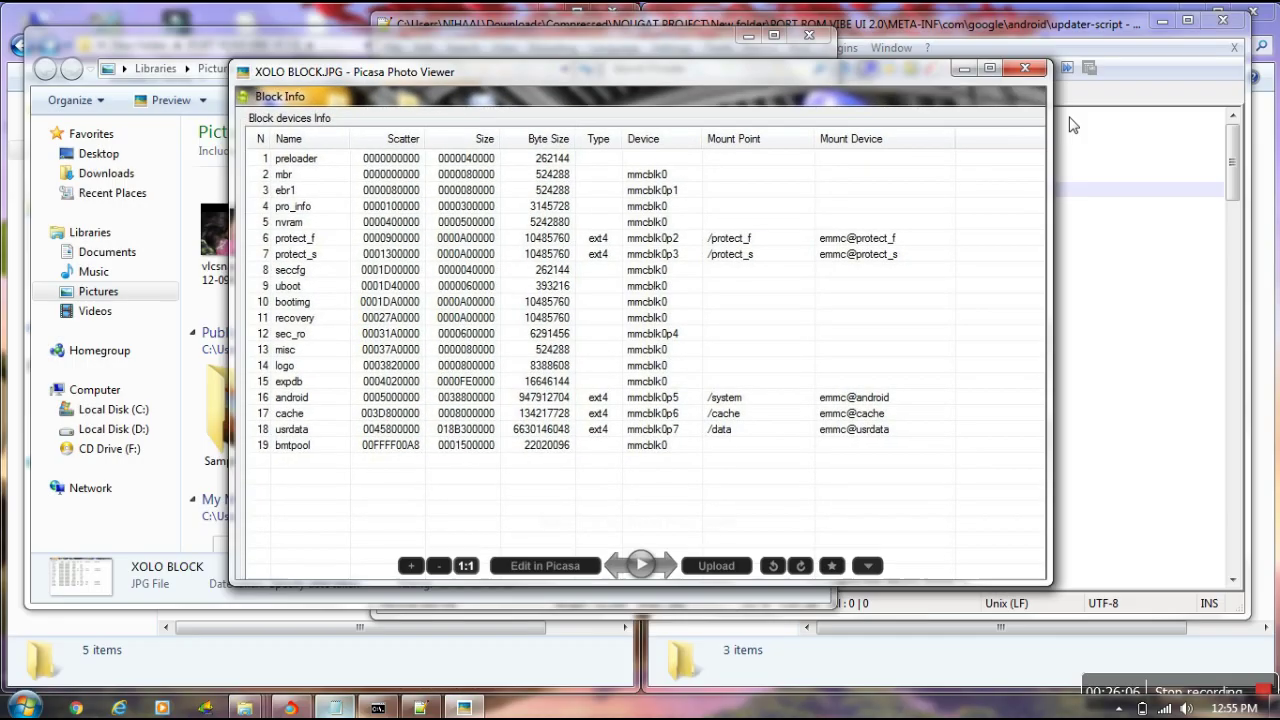
- Place the block map image beside the updater script and compare the /system and /data mount points in lines 10 and 11
left_click(790, 37)
left_click(806, 37)
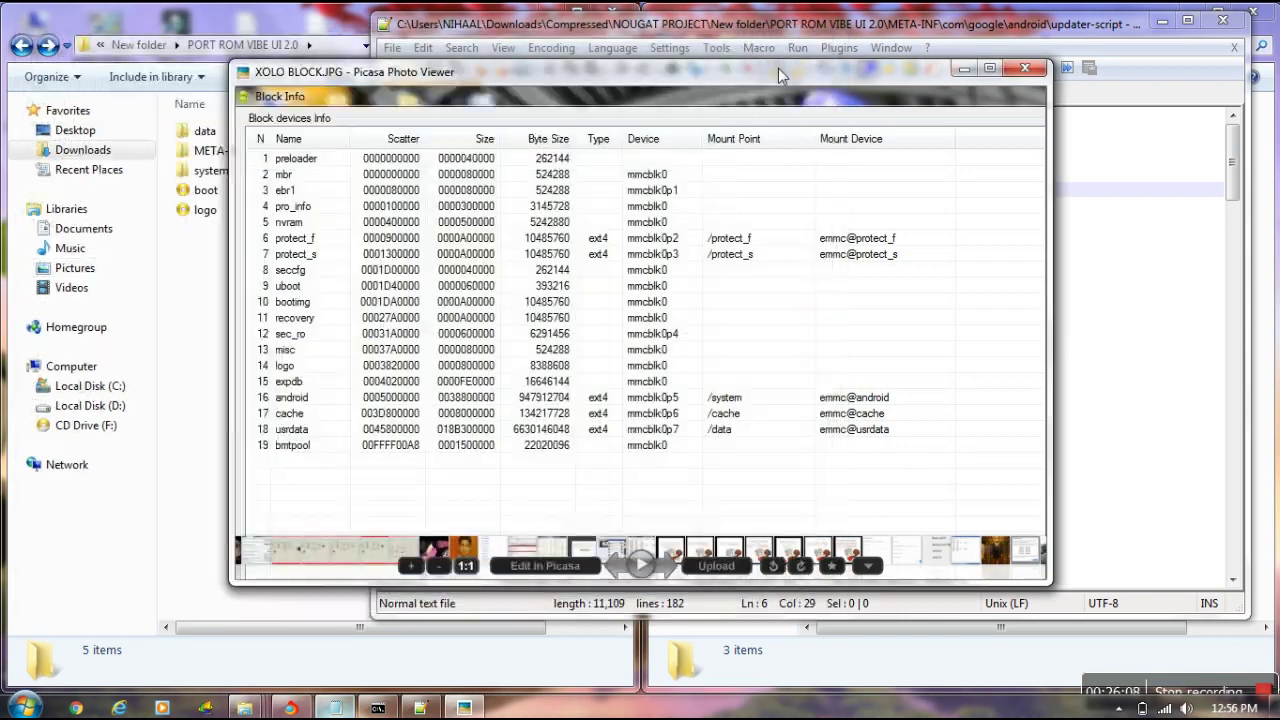
left_click_drag(778, 68, 566, 61)
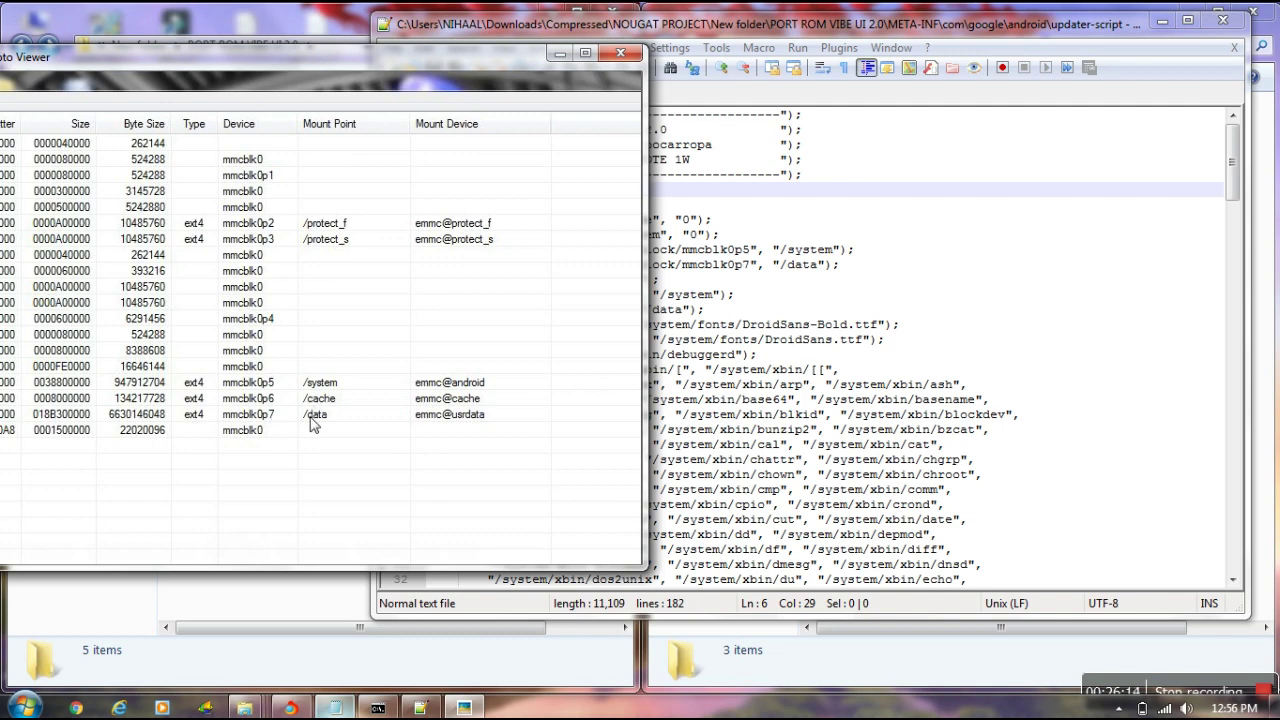
left_click(721, 266)
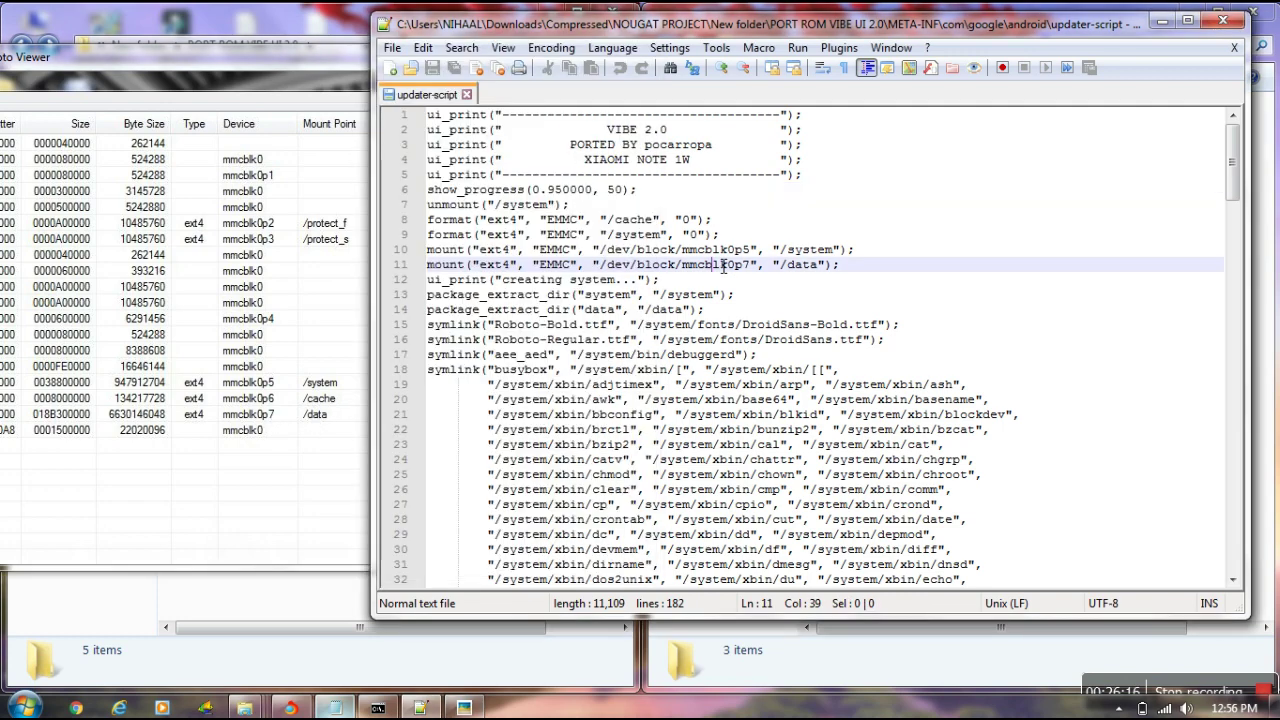
left_click_drag(752, 250, 742, 250)
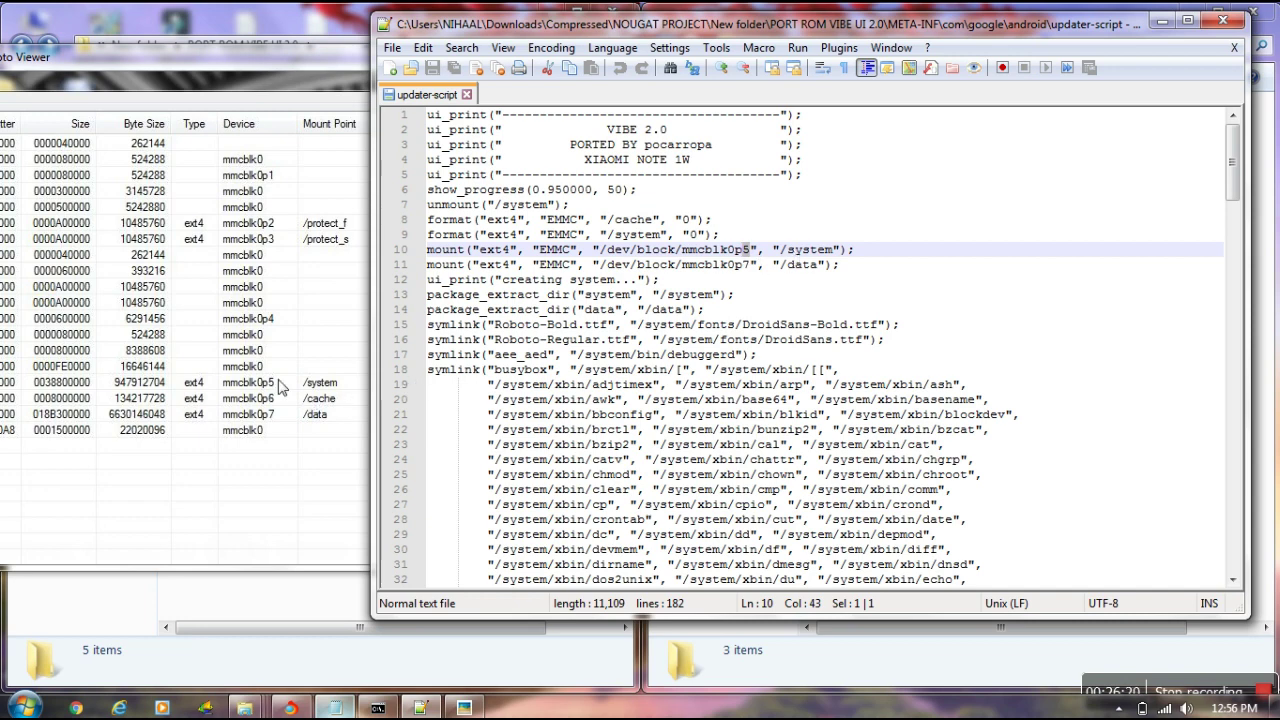
left_click_drag(757, 268, 744, 268)
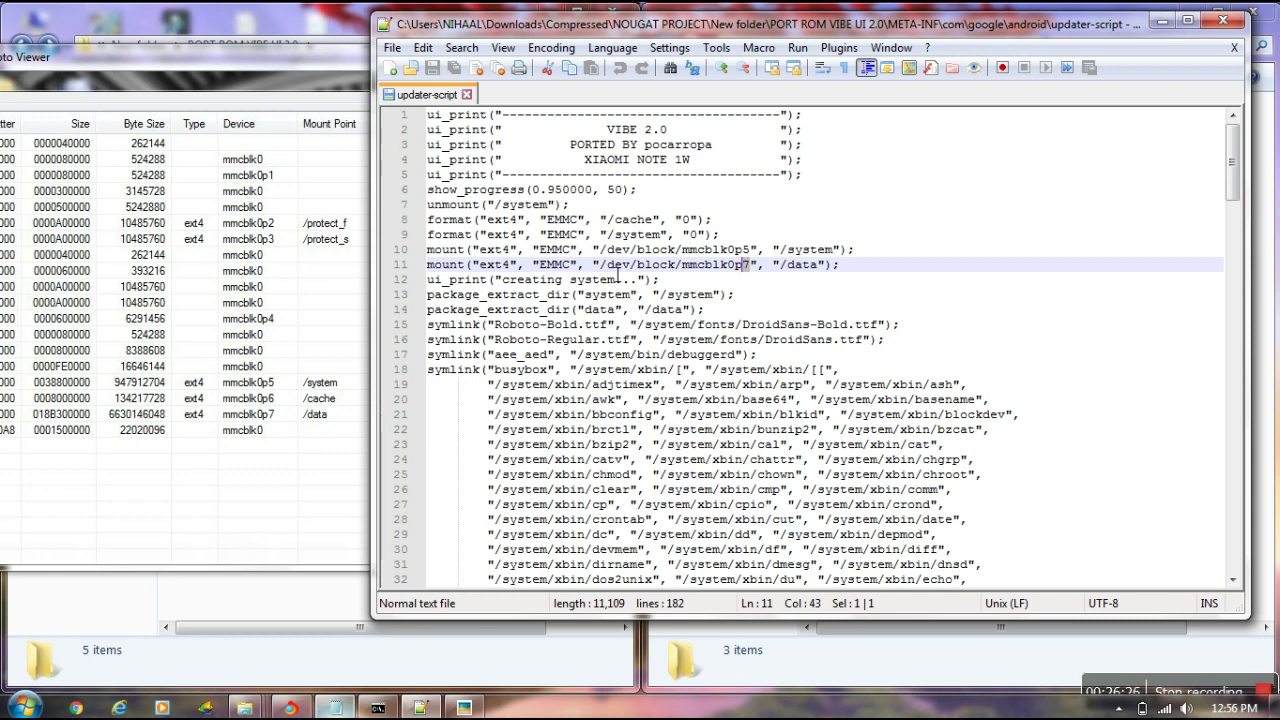
- Replace the name after "PORTED BY" in the updater script's header with the new porter's username and shift the text back to center it
left_click(716, 147)
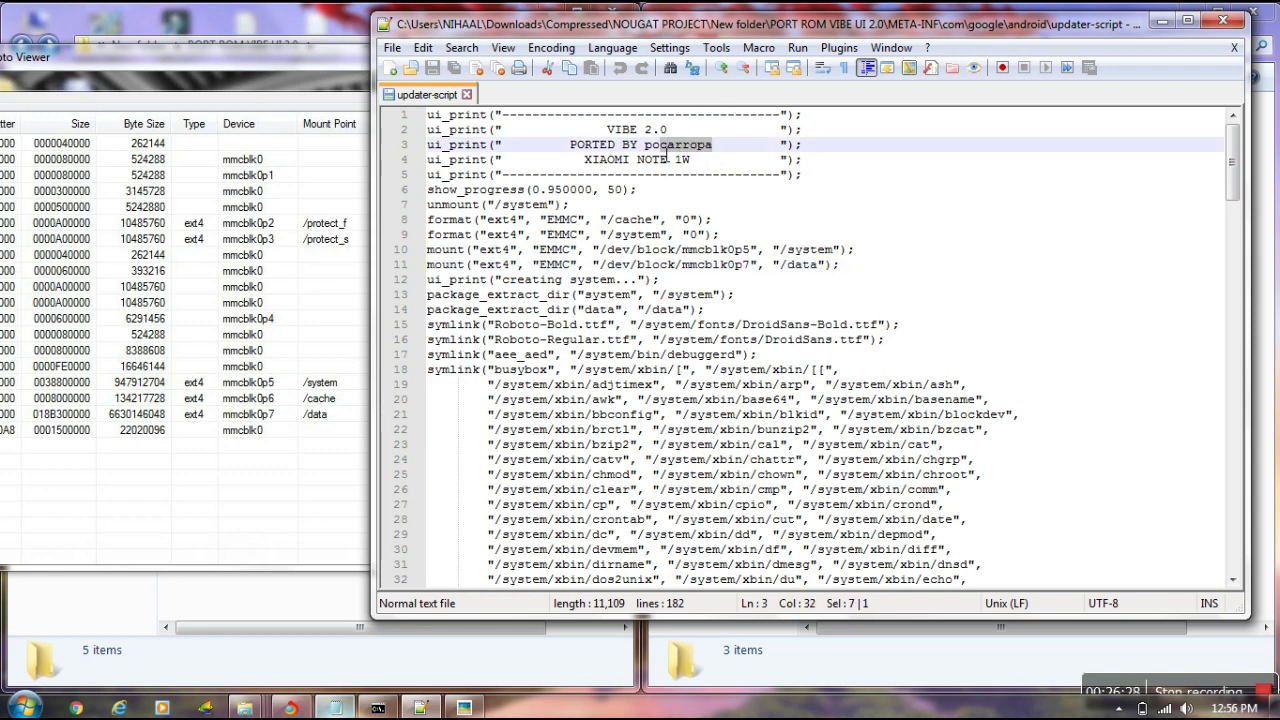
double_click(655, 147)
type("MRRA")
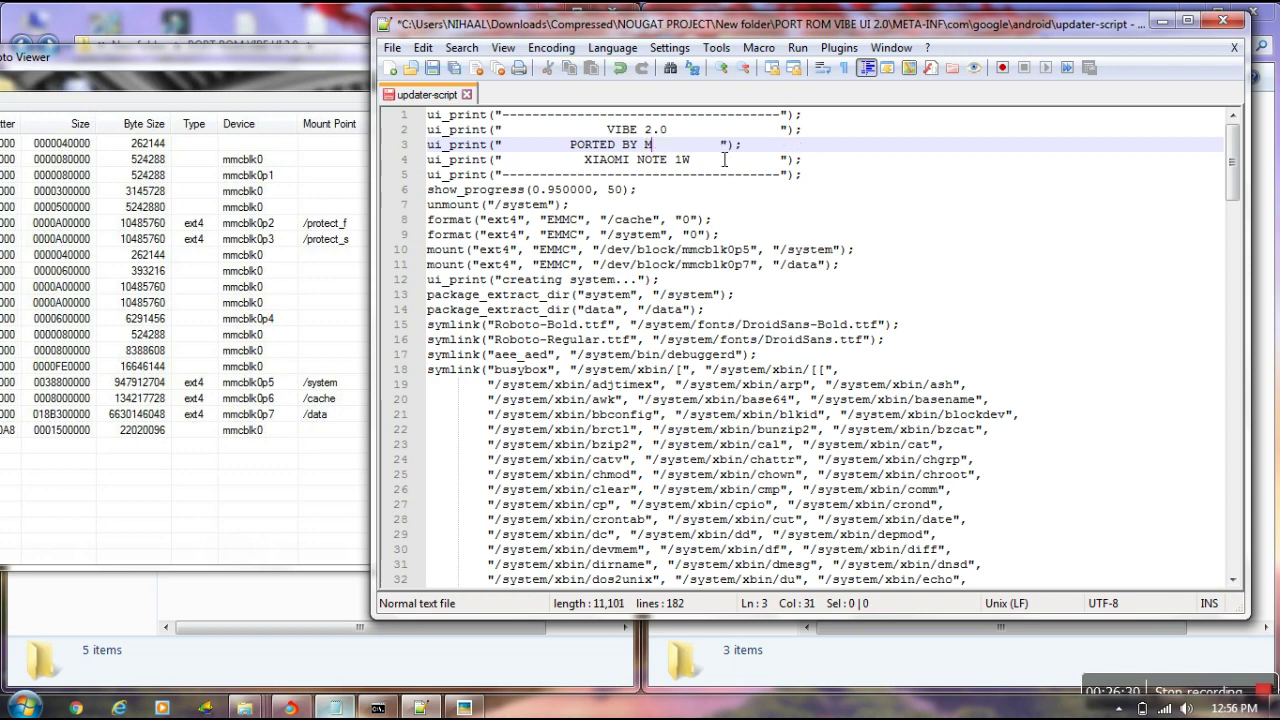
type("JSINGH111")
key("BackSpace")
key("BackSpace")
key("BackSpace")
key("BackSpace")
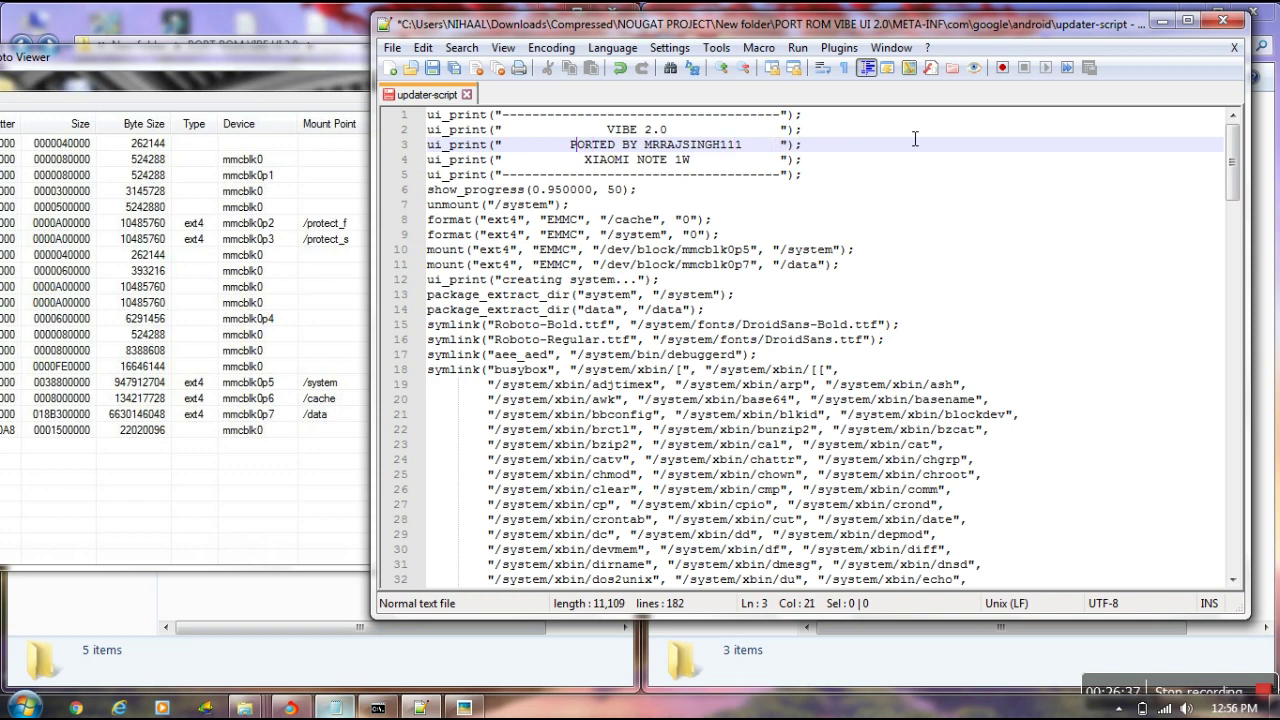
key("BackSpace")
key("BackSpace")
key("BackSpace")
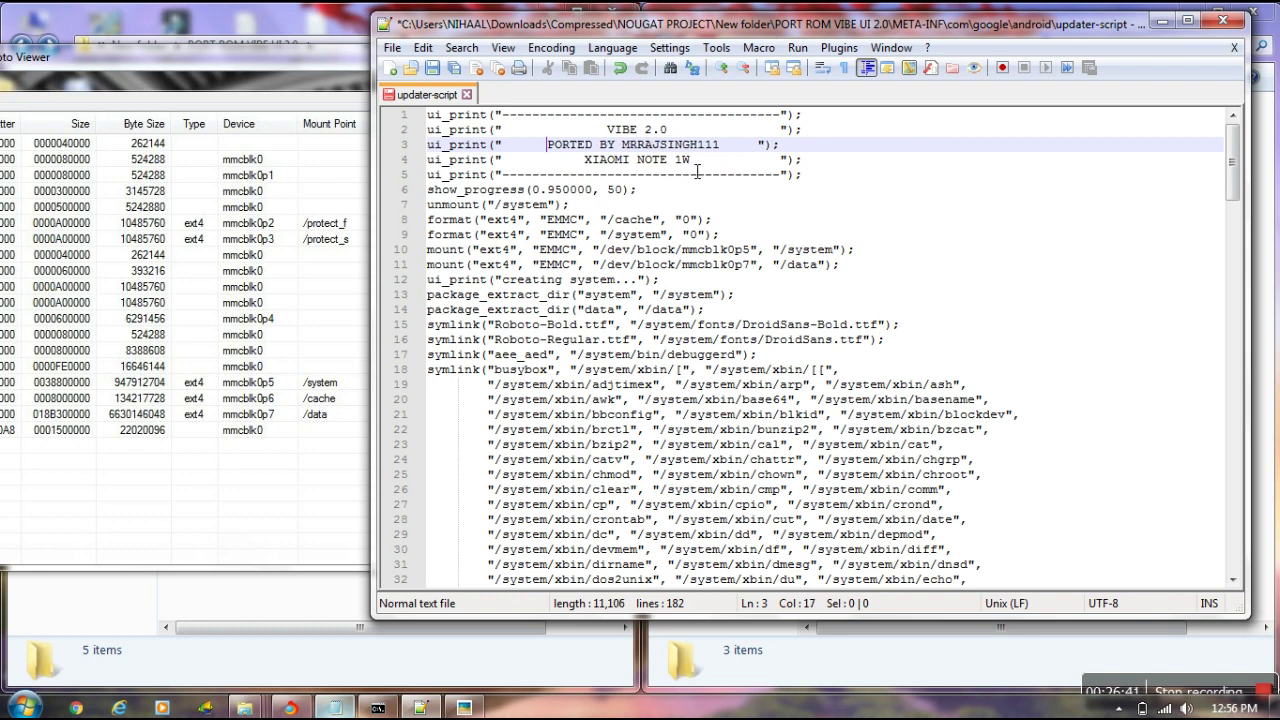
- Set the device name in the script's header to "XOLO OMEGA 5.5" and realign the closing quotes of the edited lines
left_click_drag(691, 160, 593, 170)
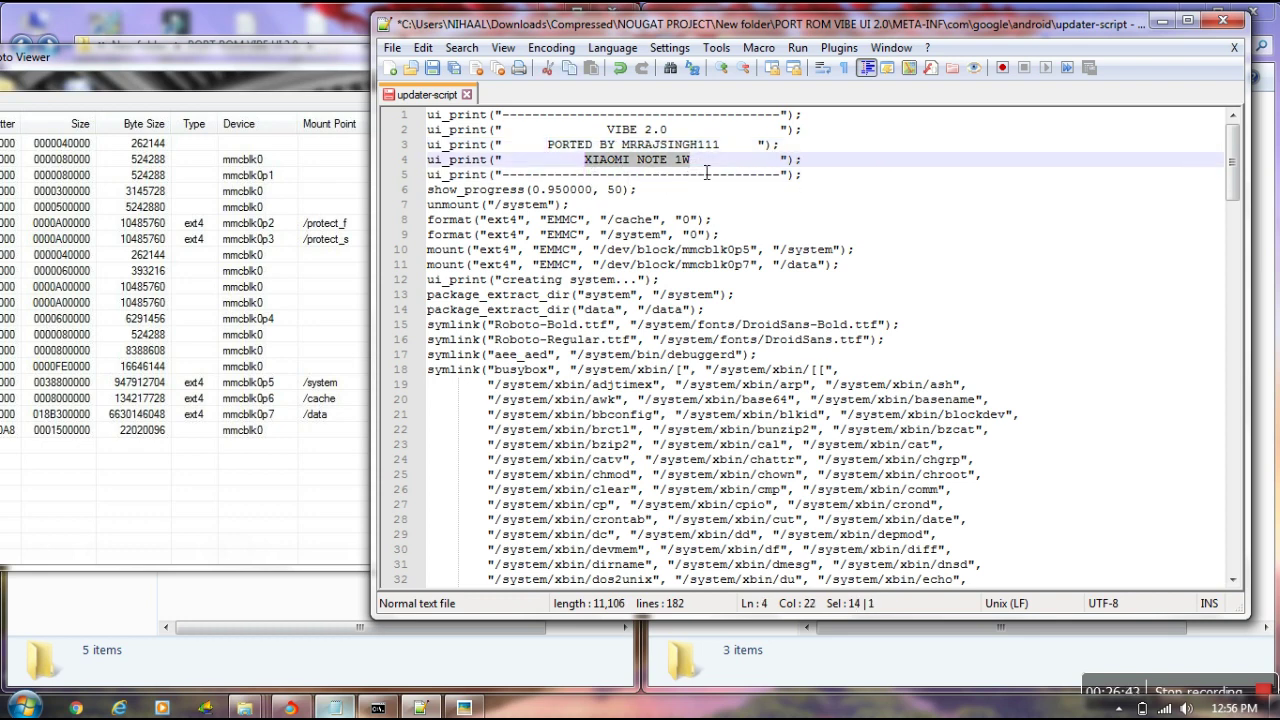
type("XOLO OMEGA")
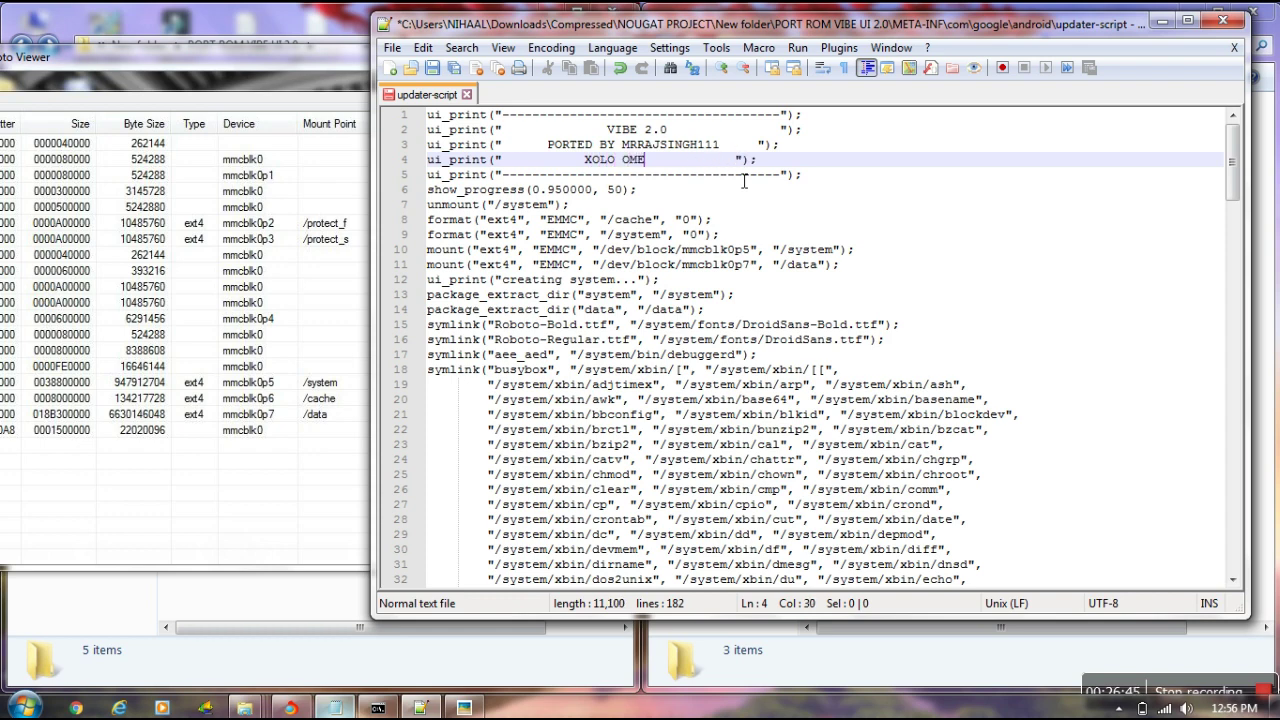
type(" 5.5")
left_click(753, 149)
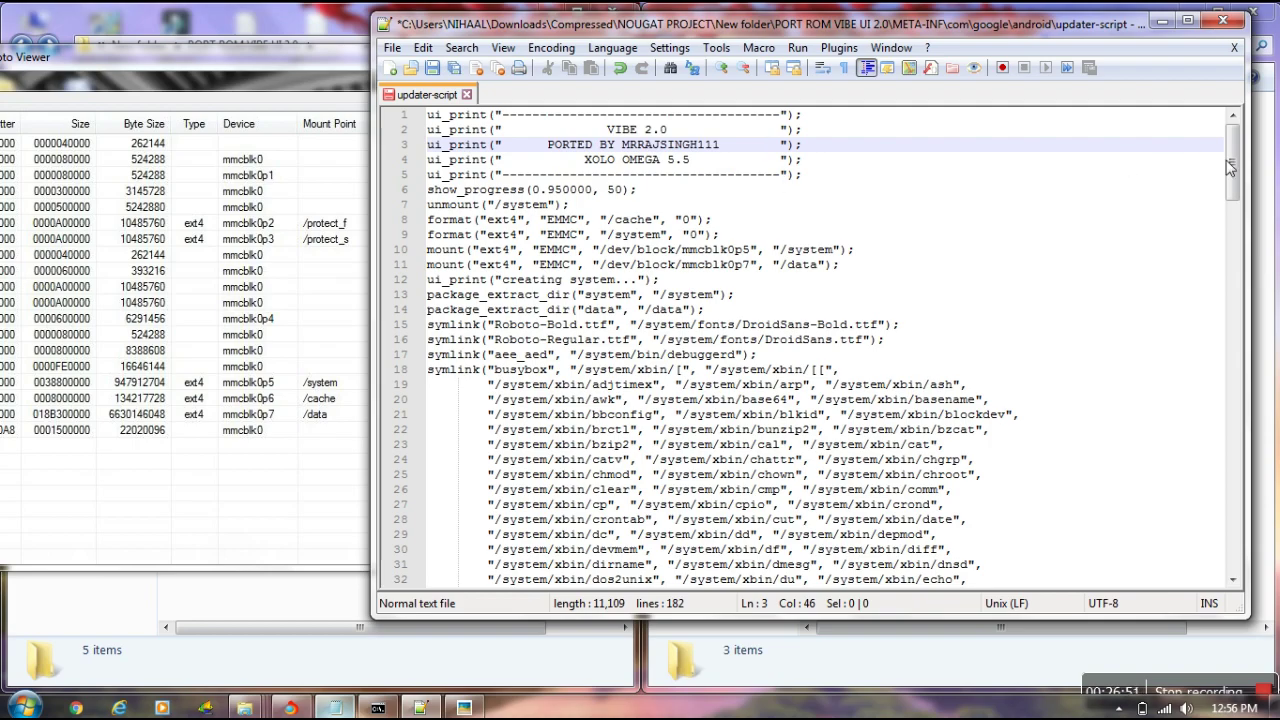
left_click_drag(1230, 168, 1276, 160)
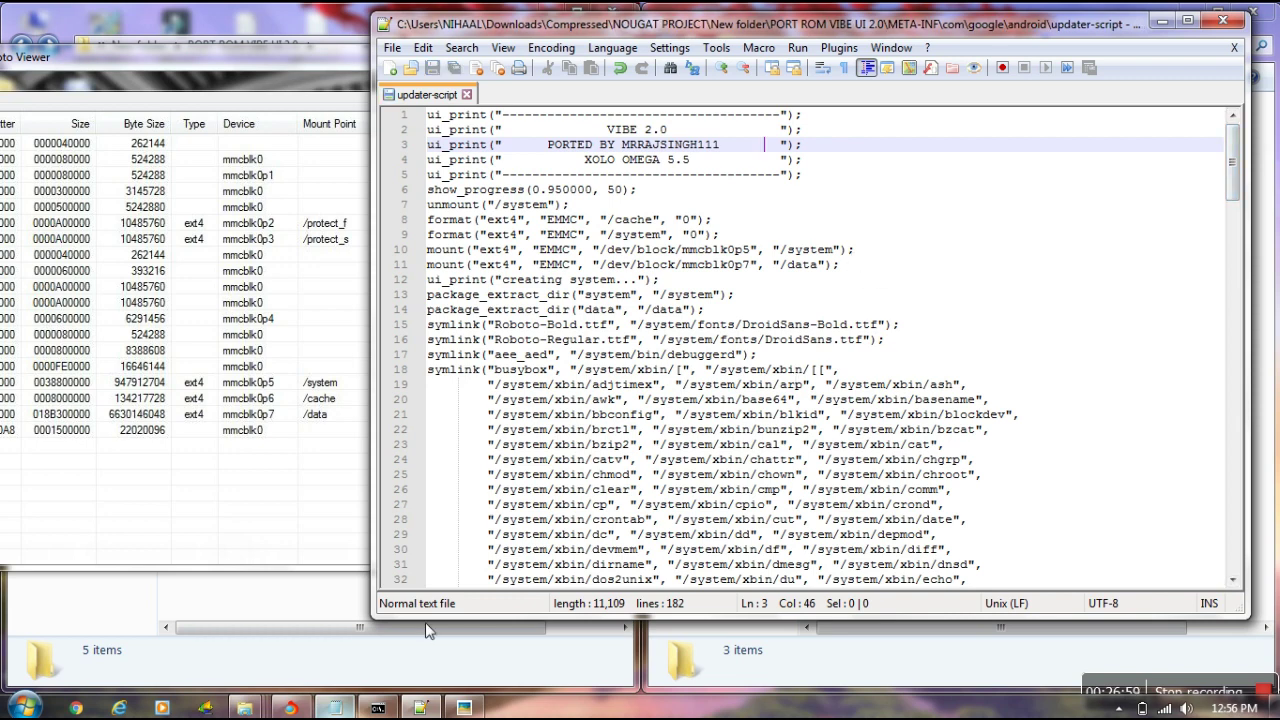
- In the Notepad notes, add the line "i'm not changed mount" above "ALL THE BEST"
left_click(335, 708)
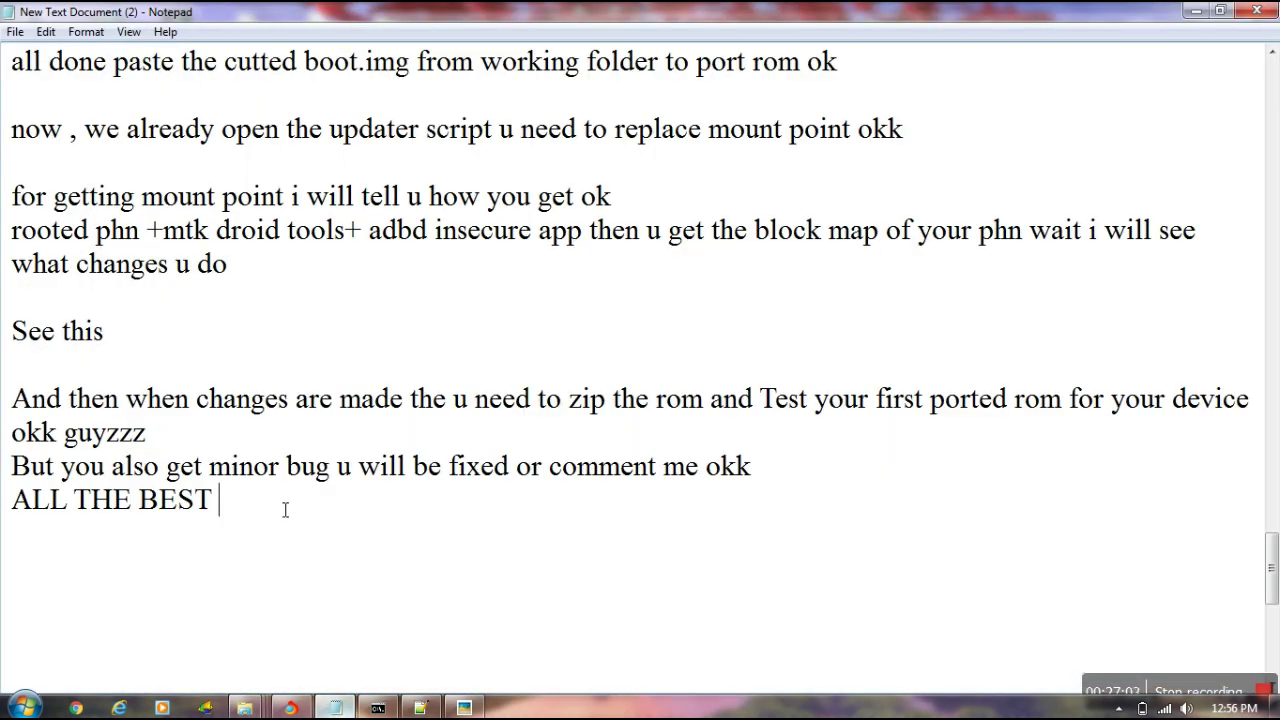
left_click_drag(285, 510, 312, 504)
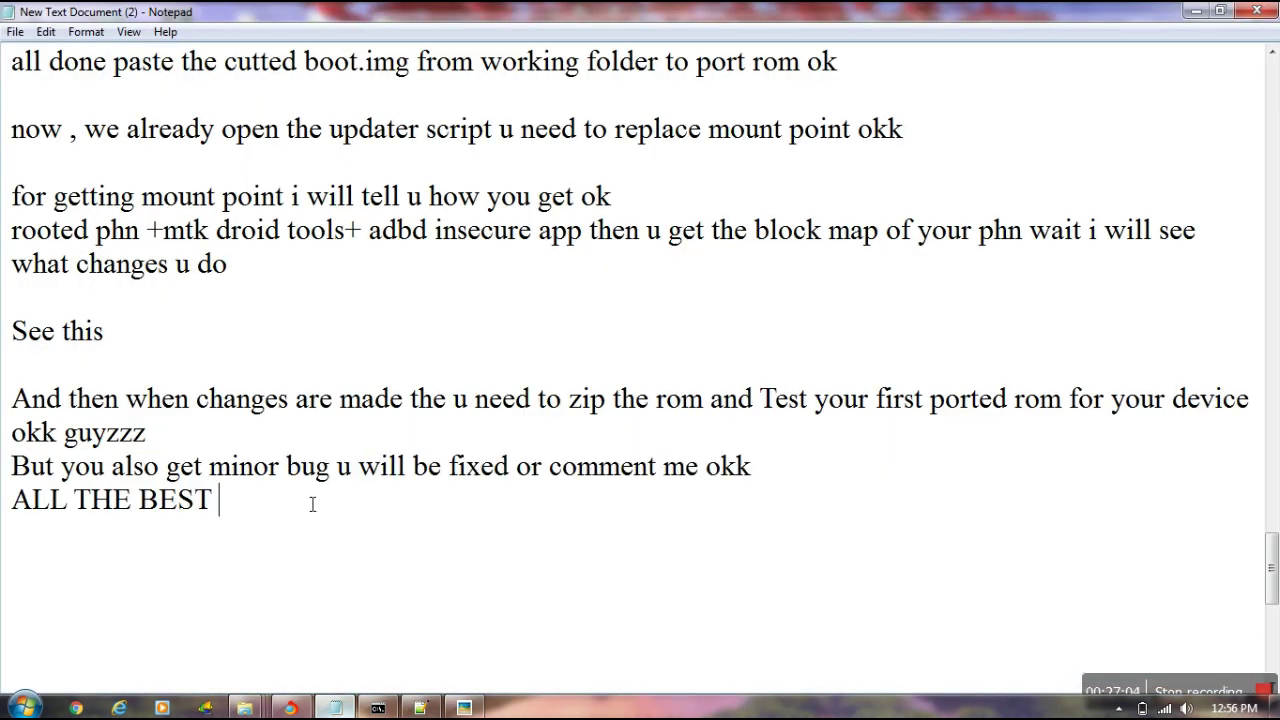
left_click(795, 468)
key("Return")
type("i")
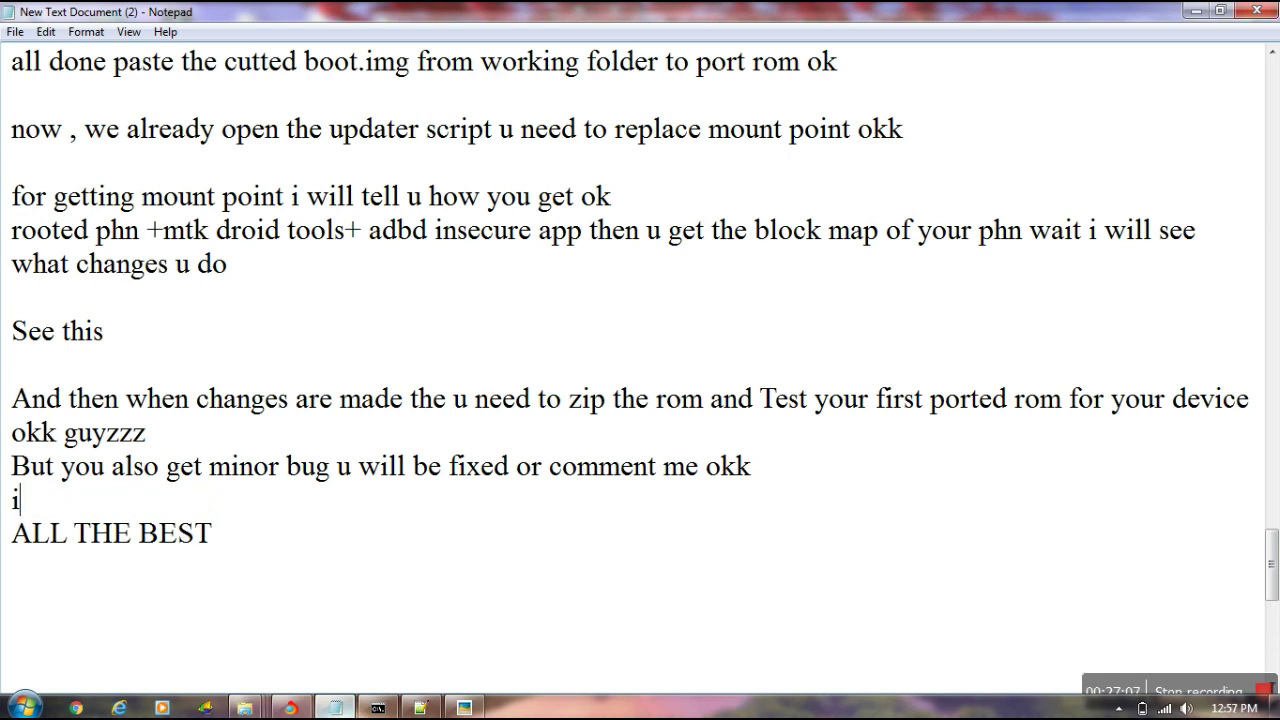
type("'m not")
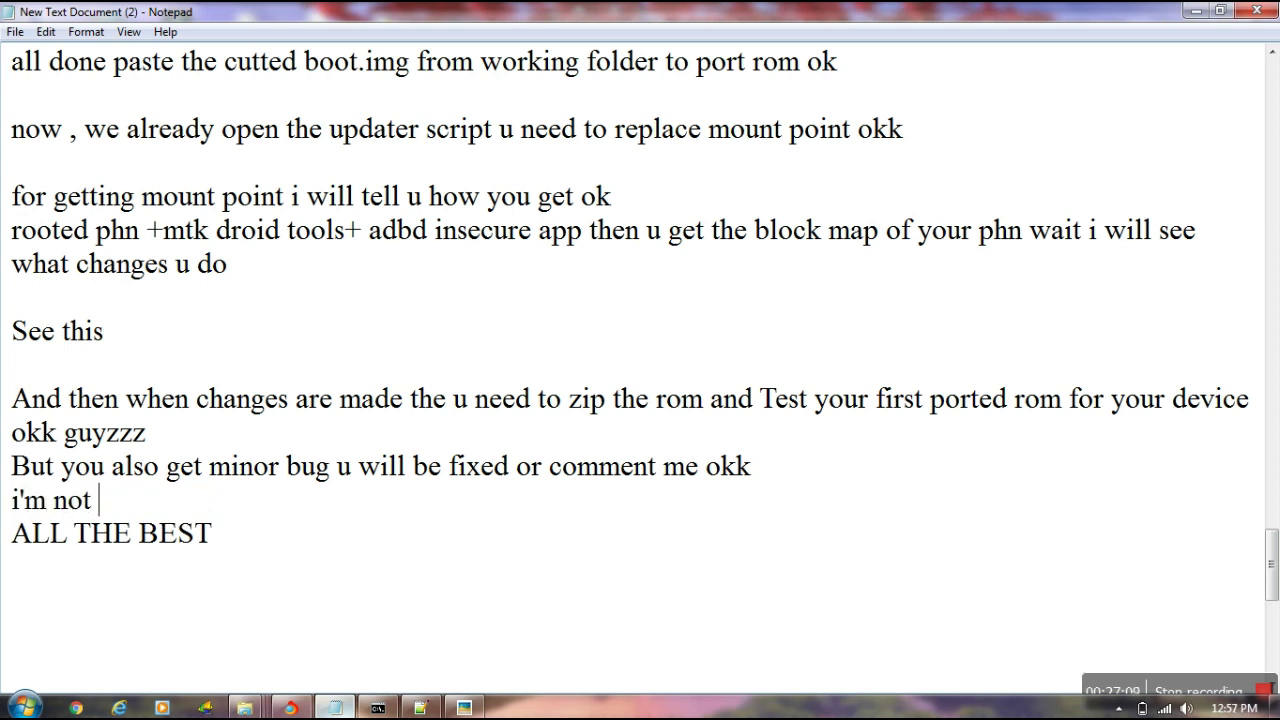
type(" chn")
key("BackSpace")
type("ag")
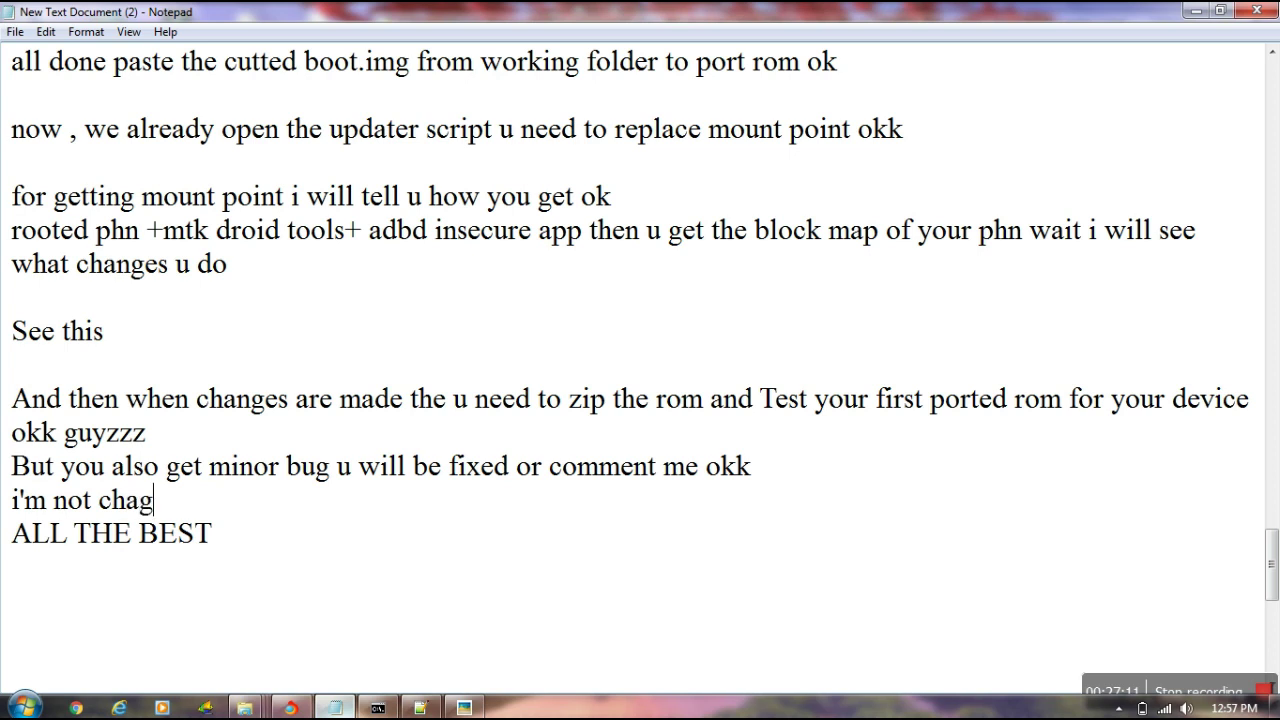
type("ed mount")
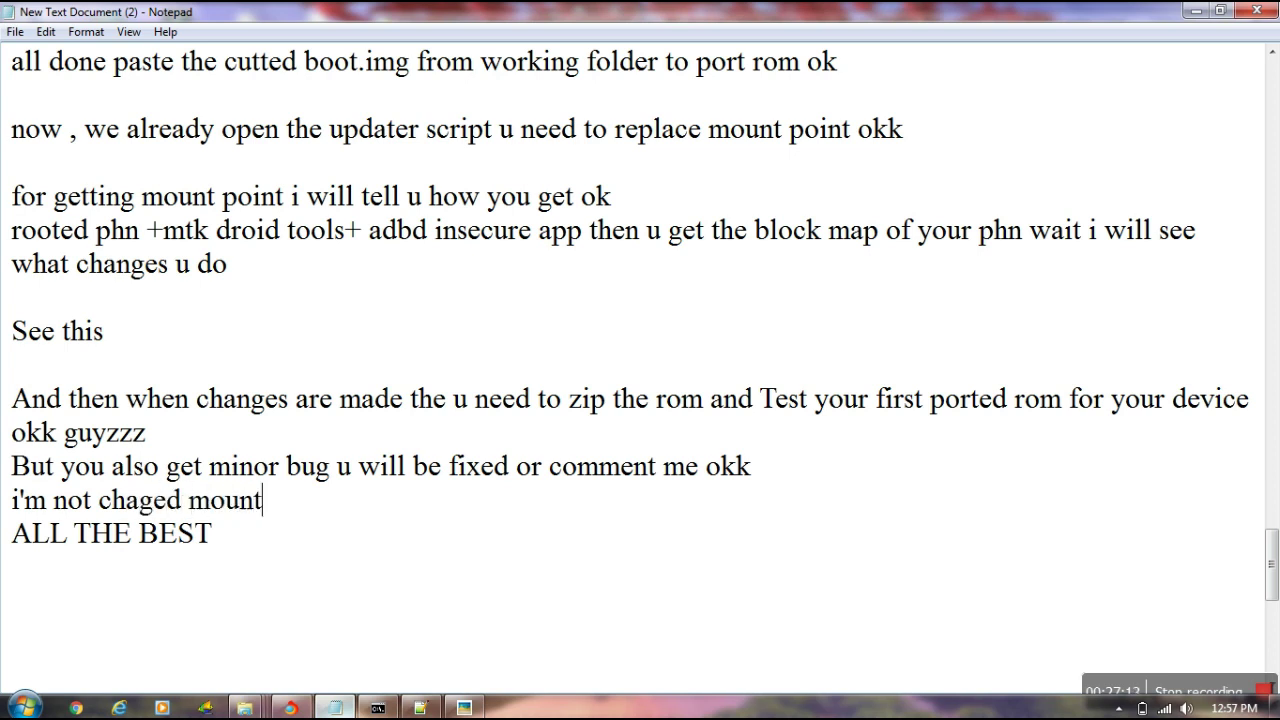
key("Left")
key("Left")
type("n")
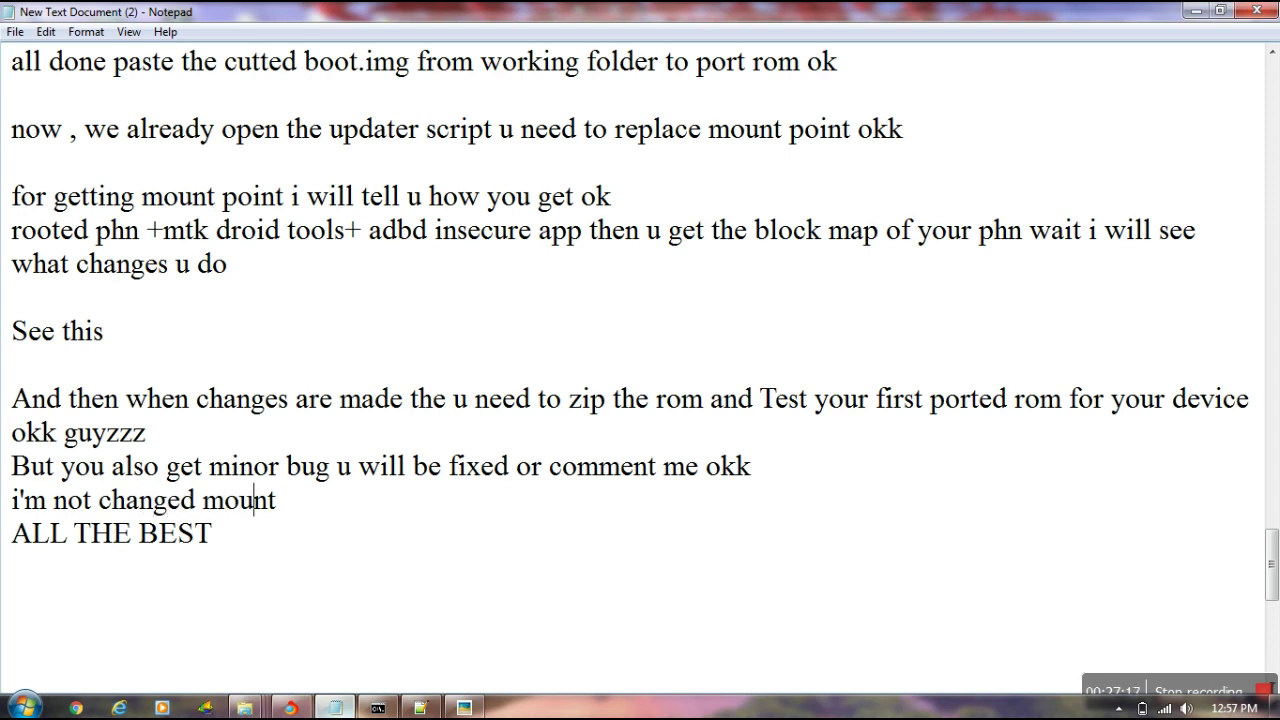
- Complete the new line with "coz no need to change if mount point are same ok."
left_click(12, 533)
key("Left")
type("coz no")
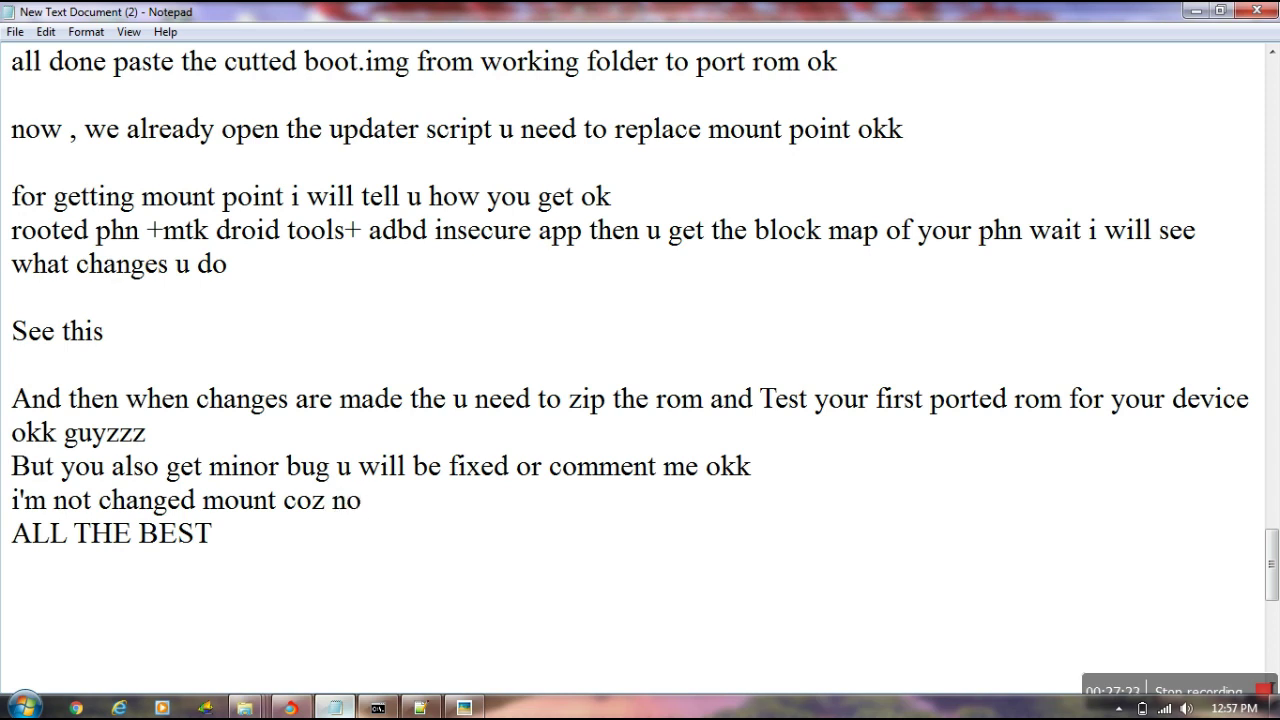
type(" need to ")
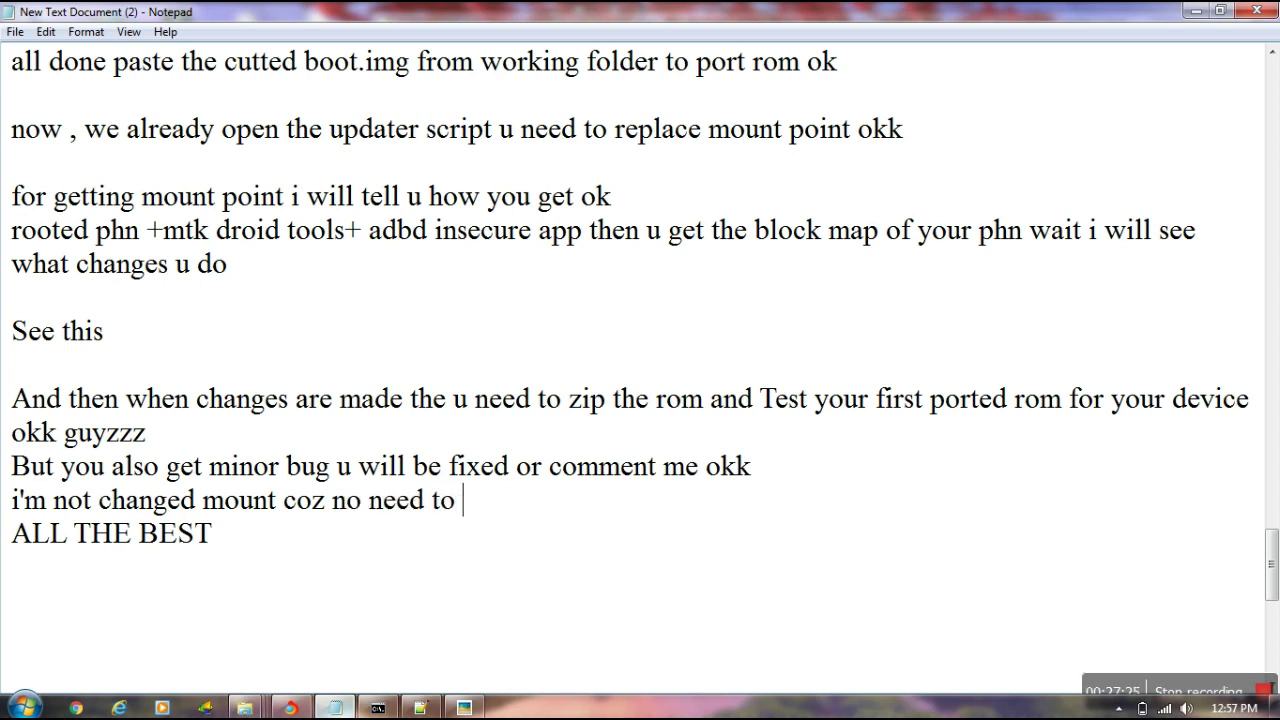
type("change i")
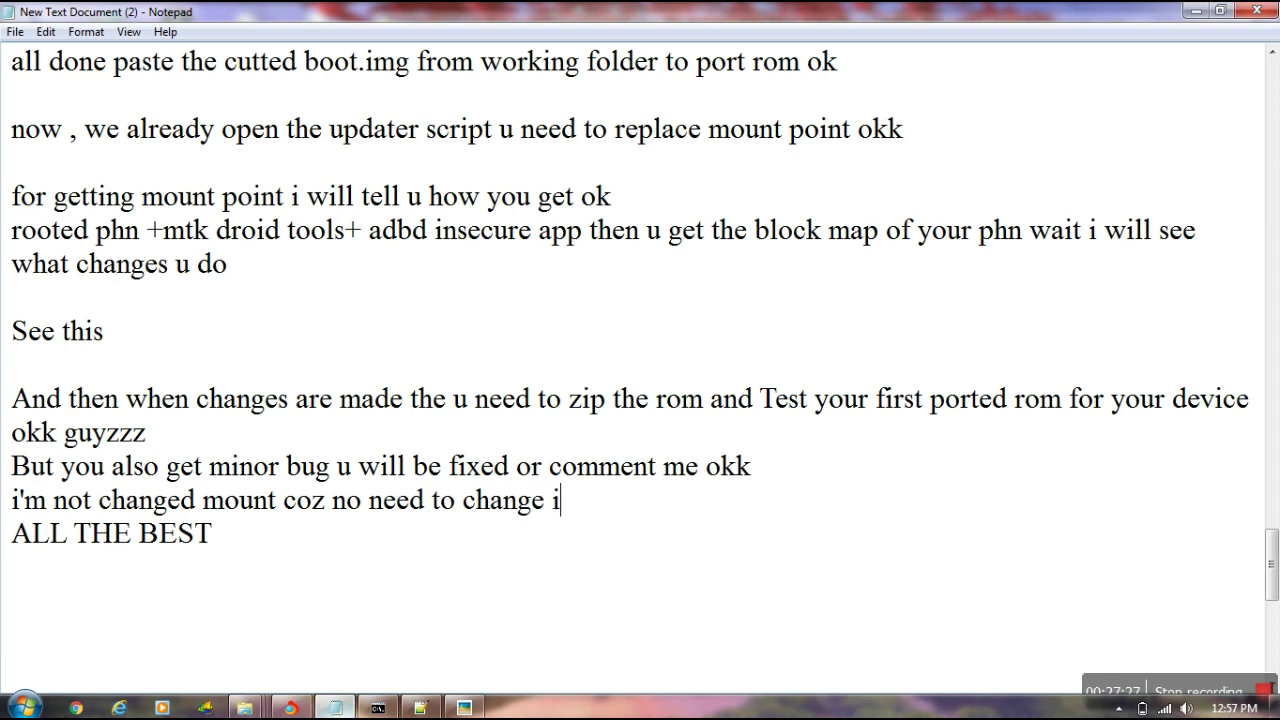
type("f mount p")
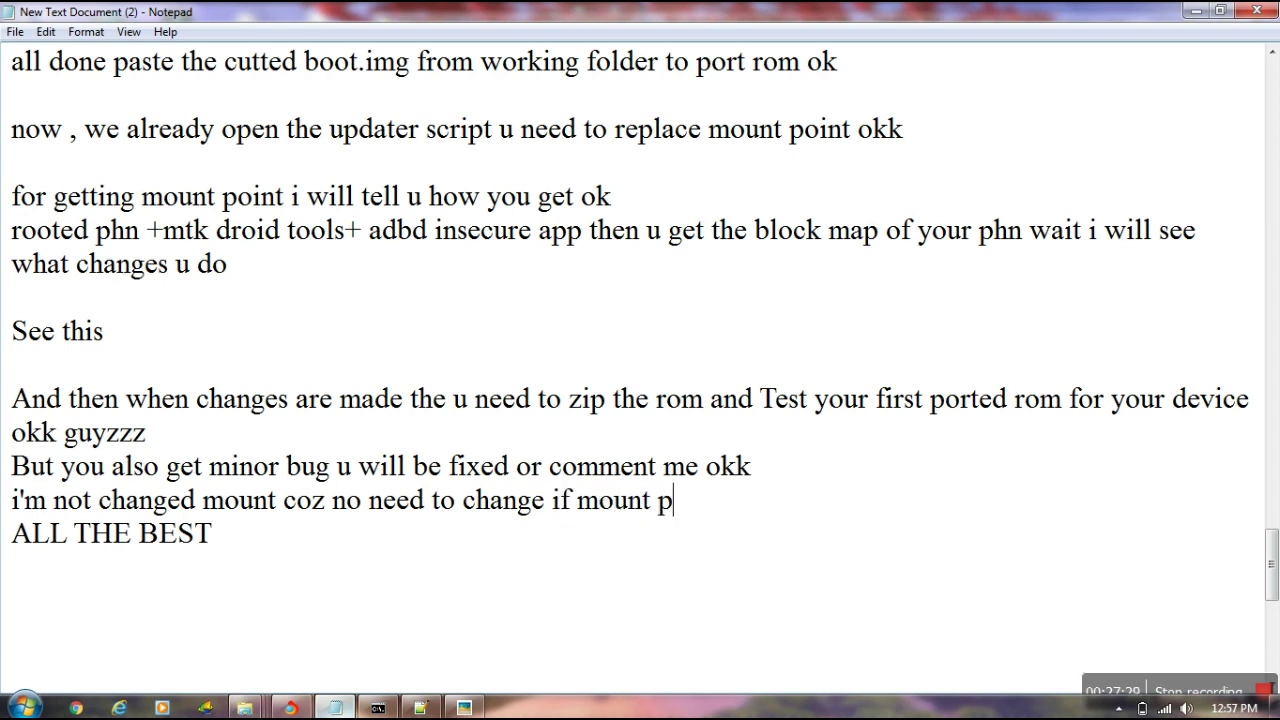
type("oint are same ok.")
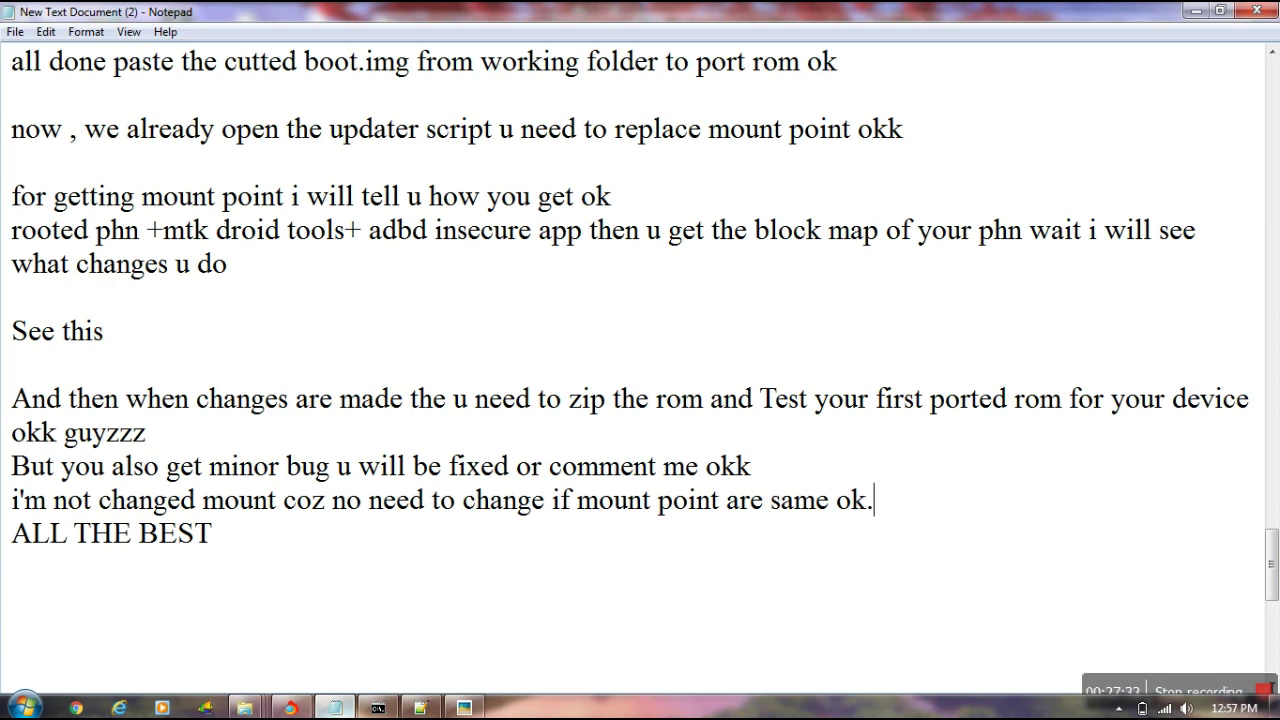
- Return to the updater script, save it, and close both the script and the block map image
left_click(1192, 11)
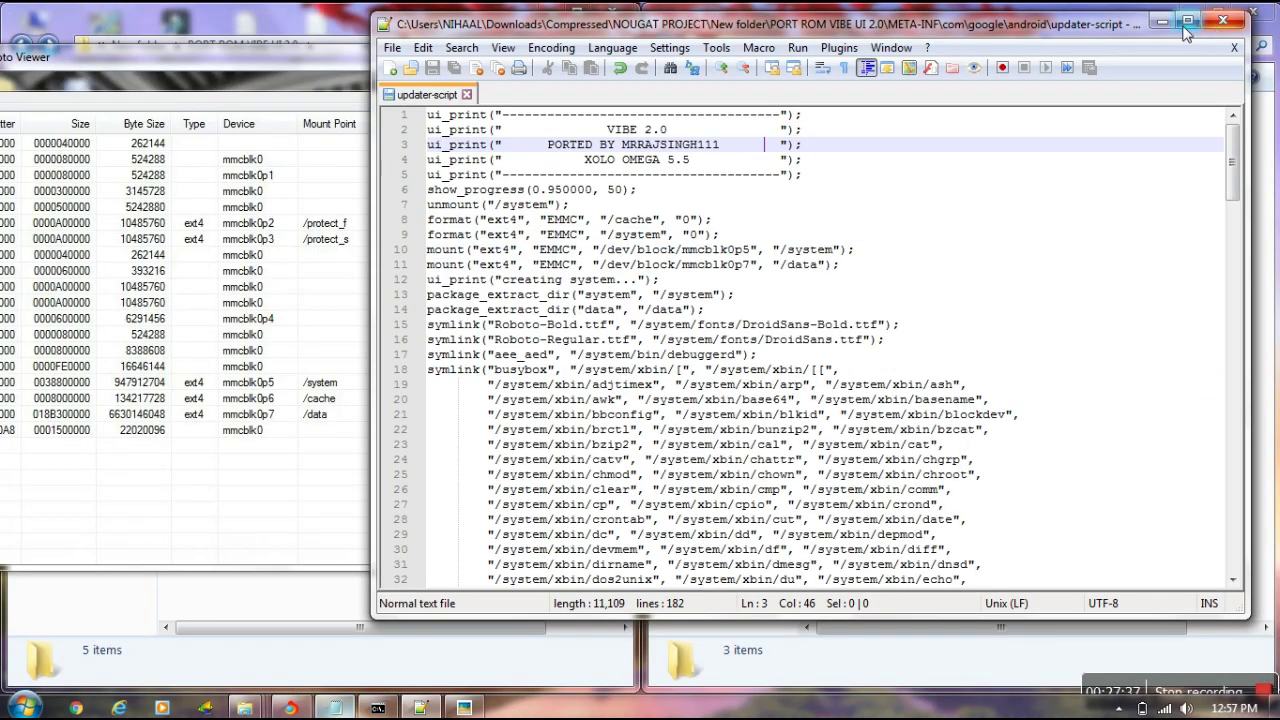
left_click(740, 298)
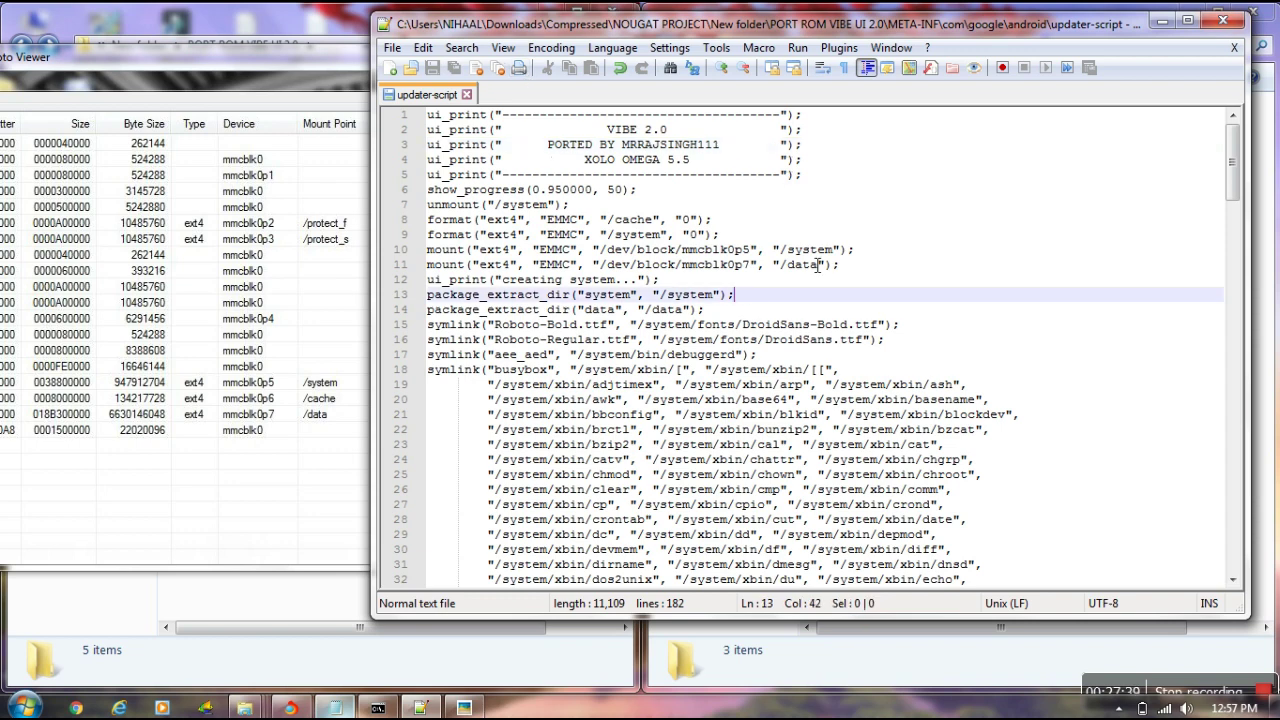
left_click(432, 70)
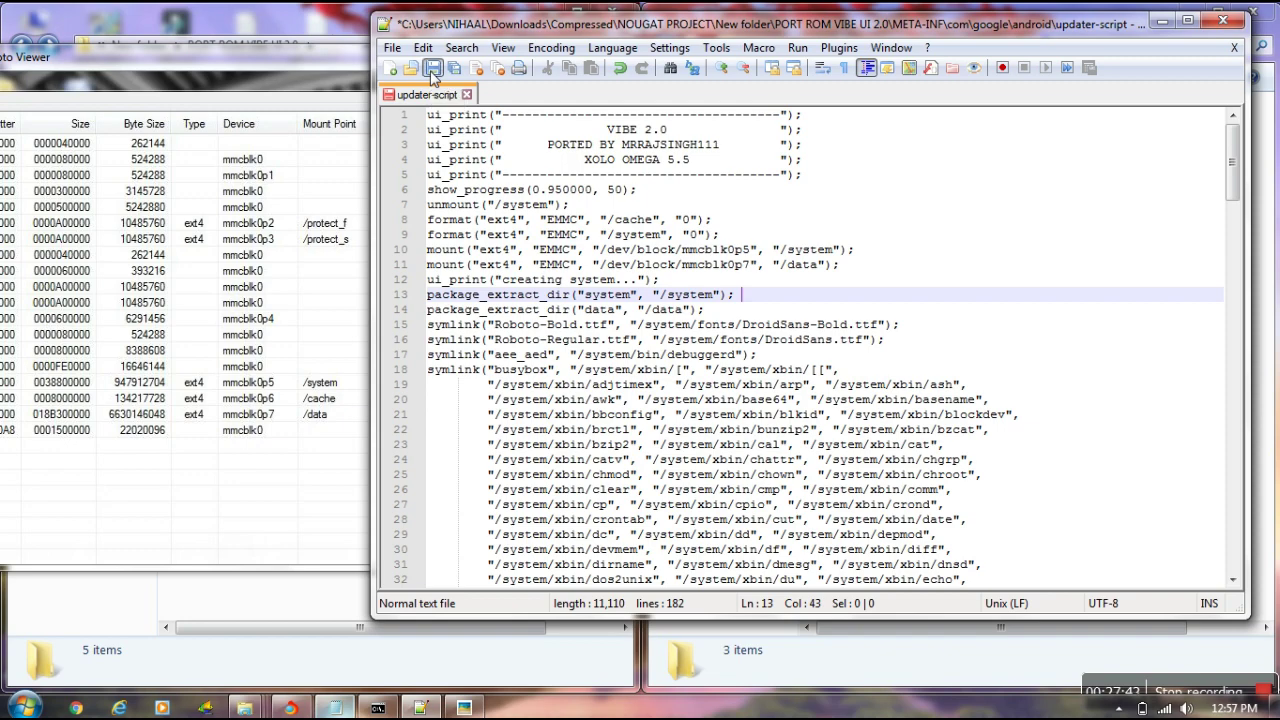
left_click(1222, 21)
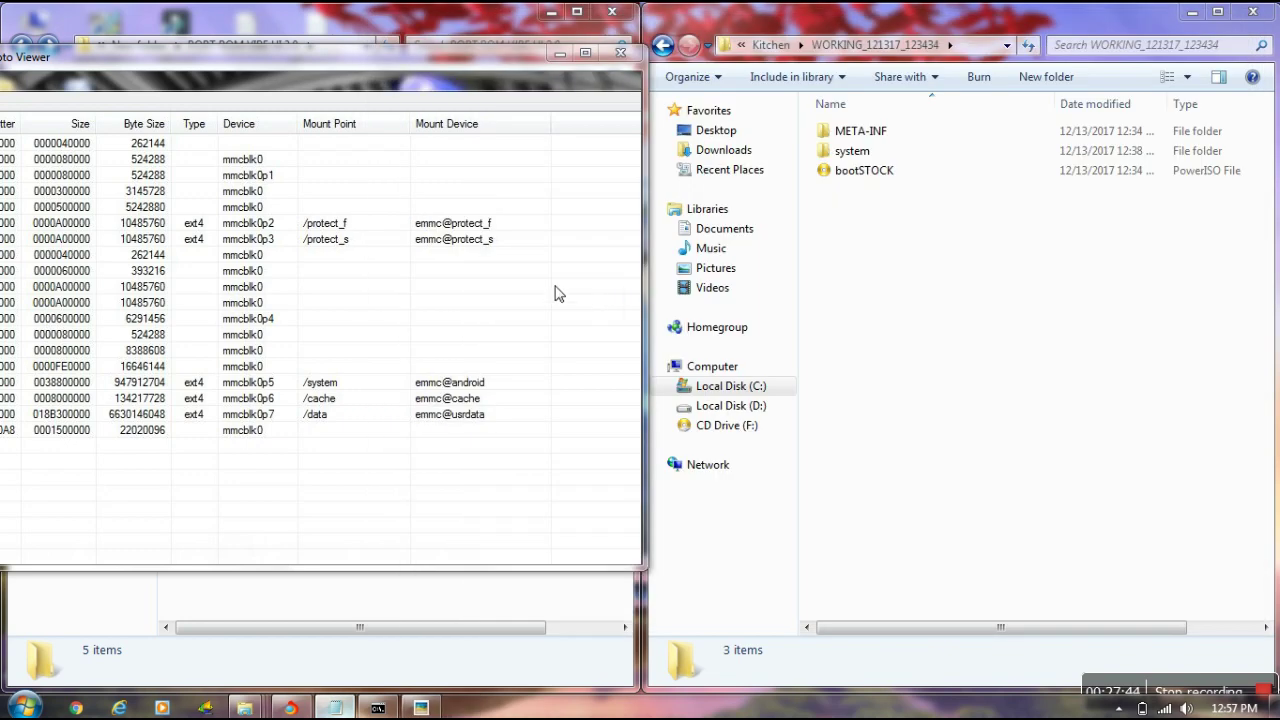
left_click(619, 56)
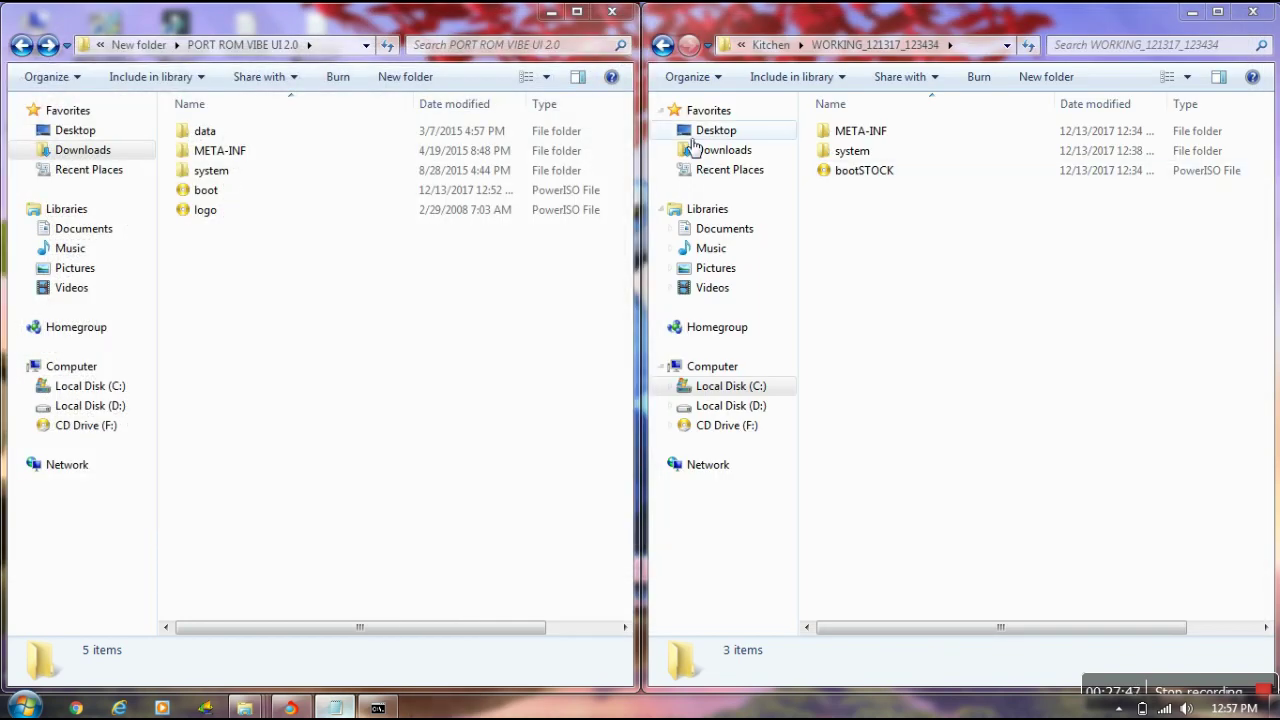
- Compress all five items in the PORT ROM VIBE UI 2.0 folder into the ZIP archive "PORT ROM VIBE UI 2.0.zip"
left_click_drag(349, 352, 328, 122)
right_click(328, 128)
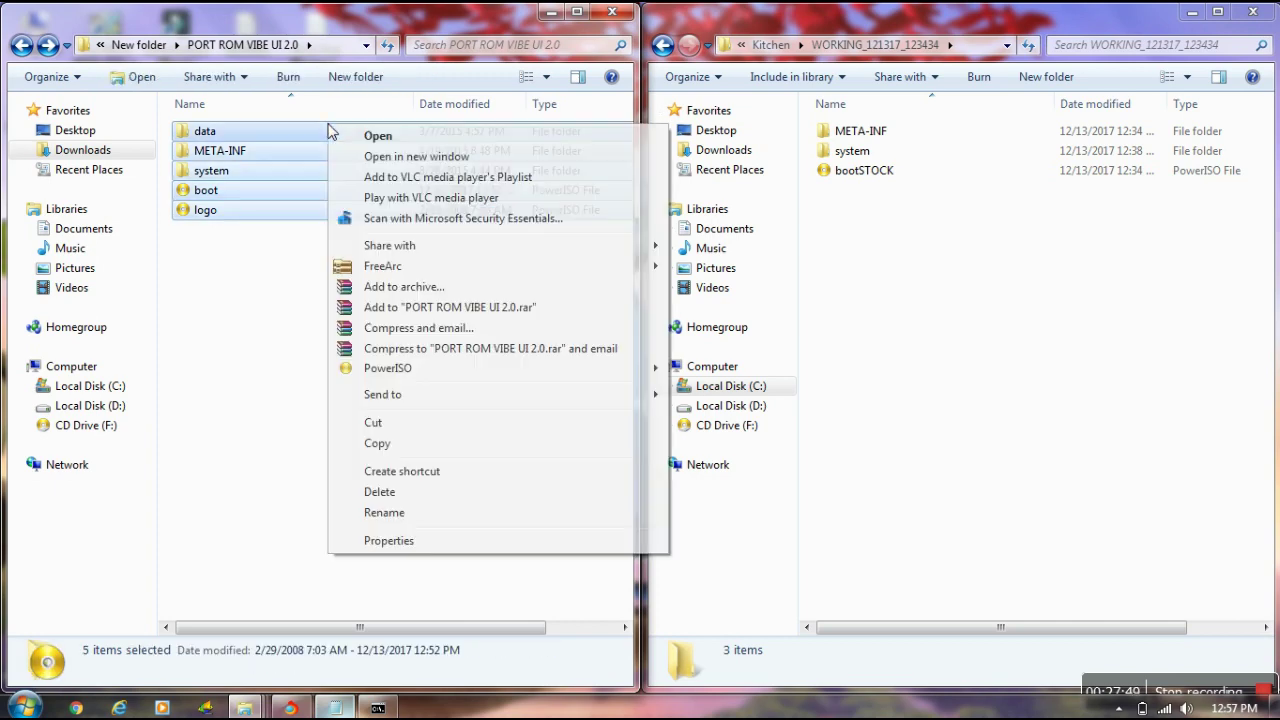
left_click(395, 287)
left_click(580, 334)
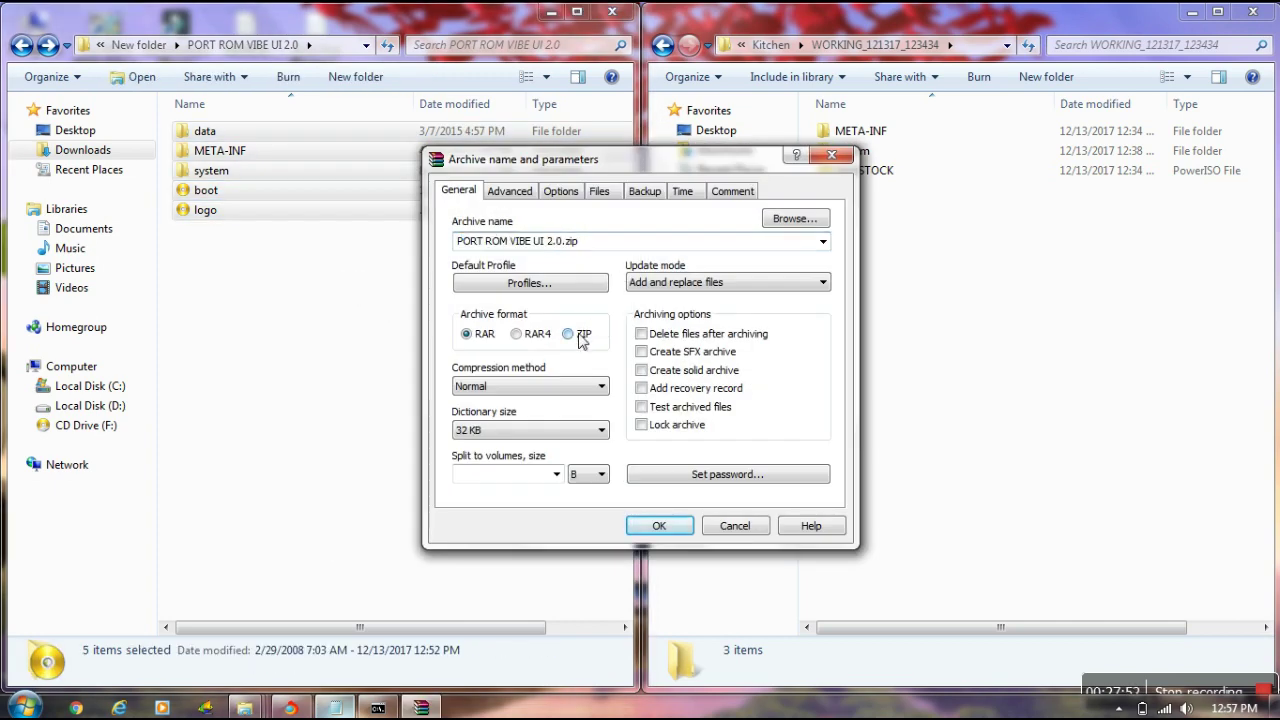
left_click(655, 525)
left_click(337, 454)
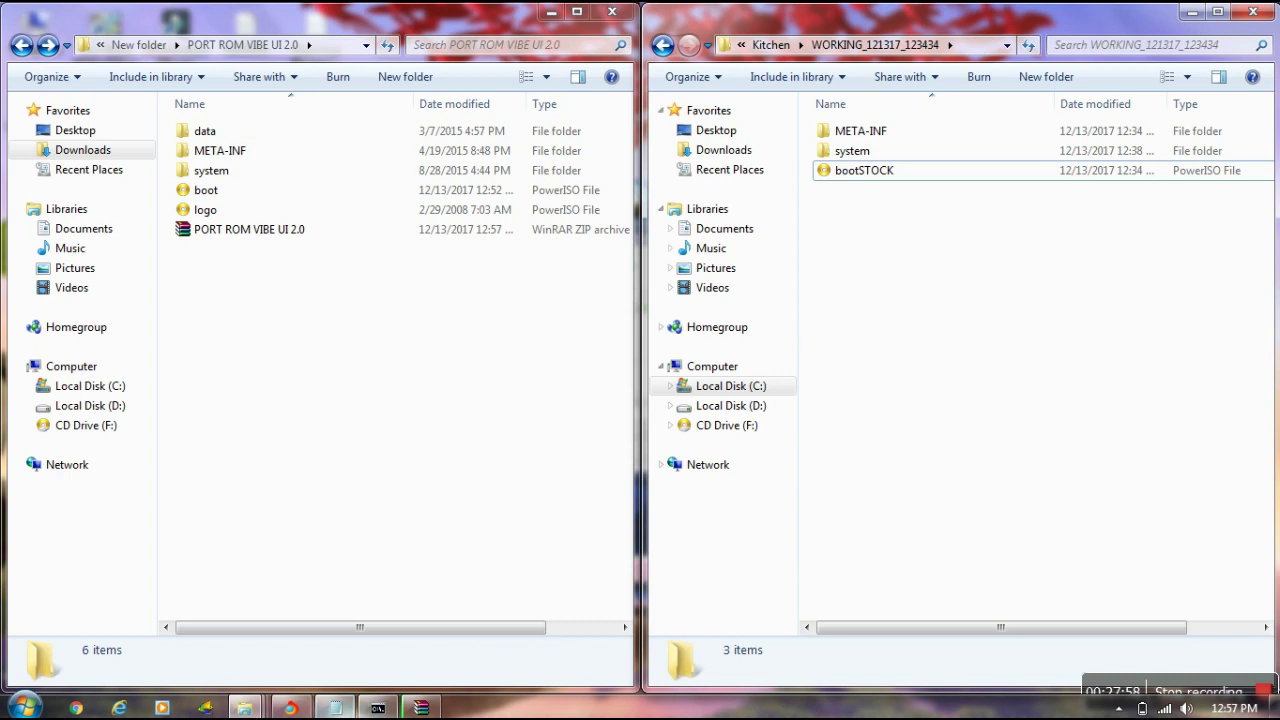
left_click(430, 706)
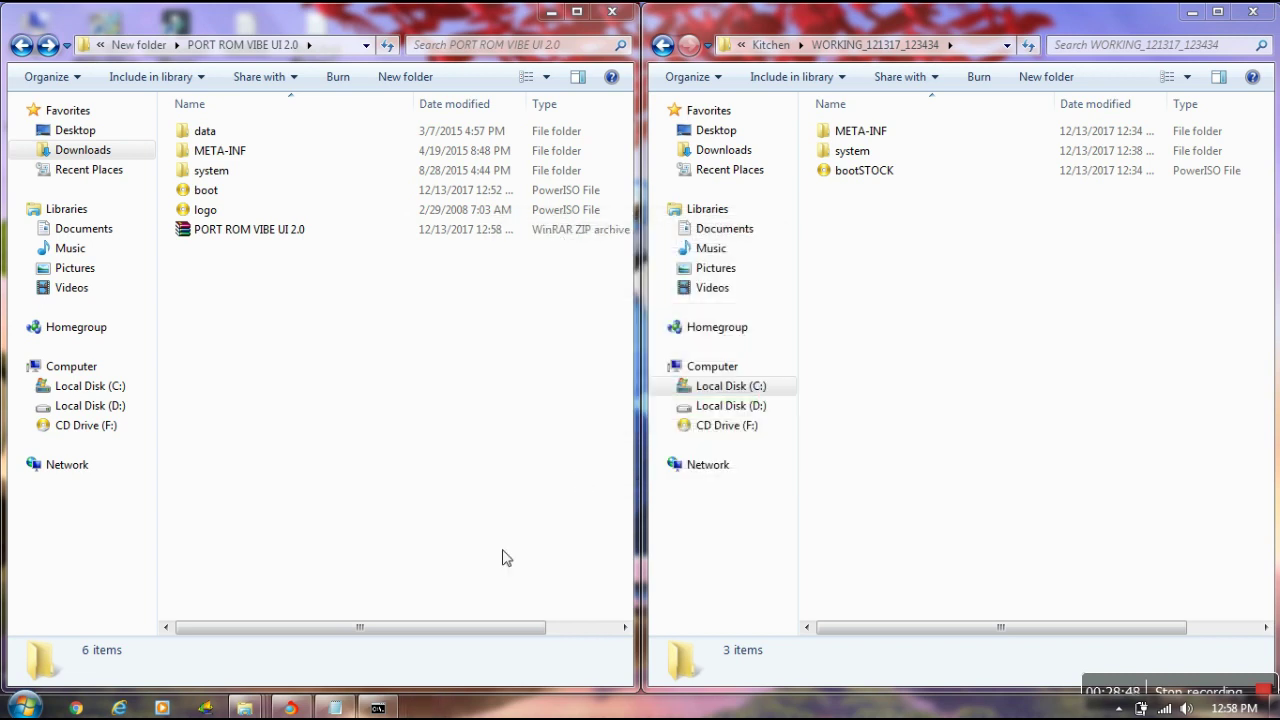
- In the Notepad notes, add a blank line and "NOW FLASH THIS ZIP AND ENJOY YOUR FIRST" above "ALL THE BEST"
left_click(335, 708)
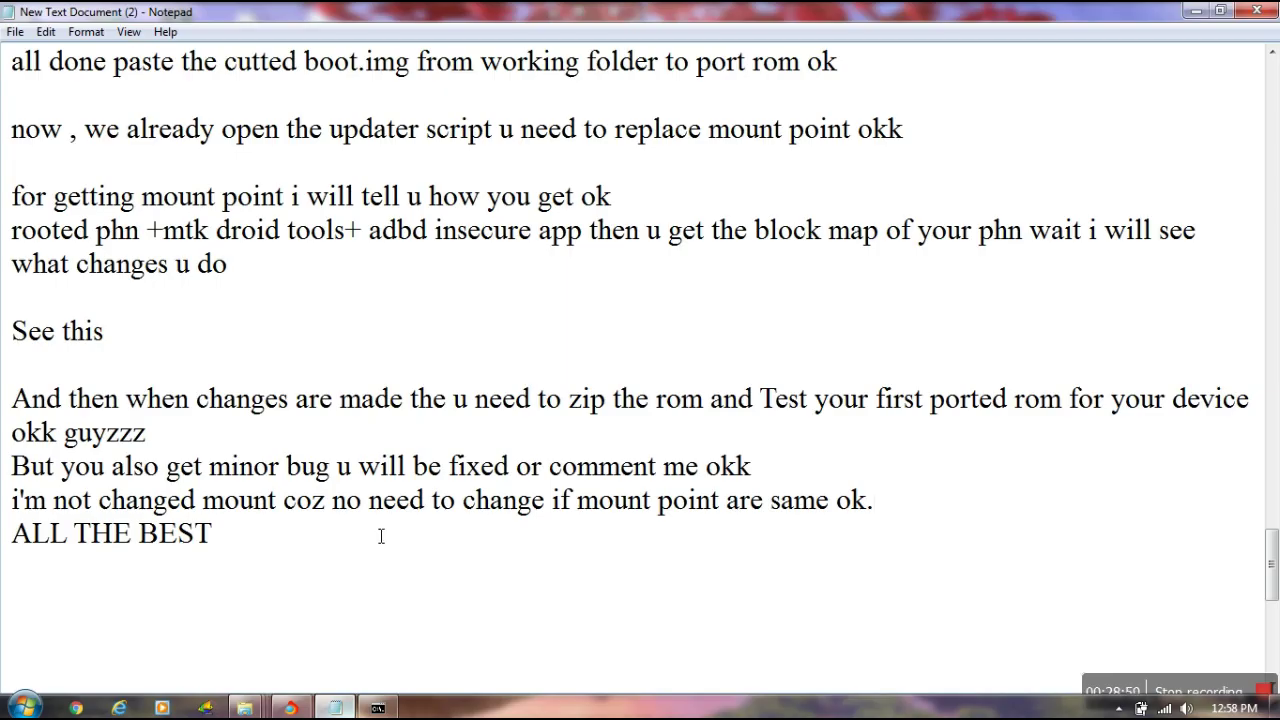
key("Return")
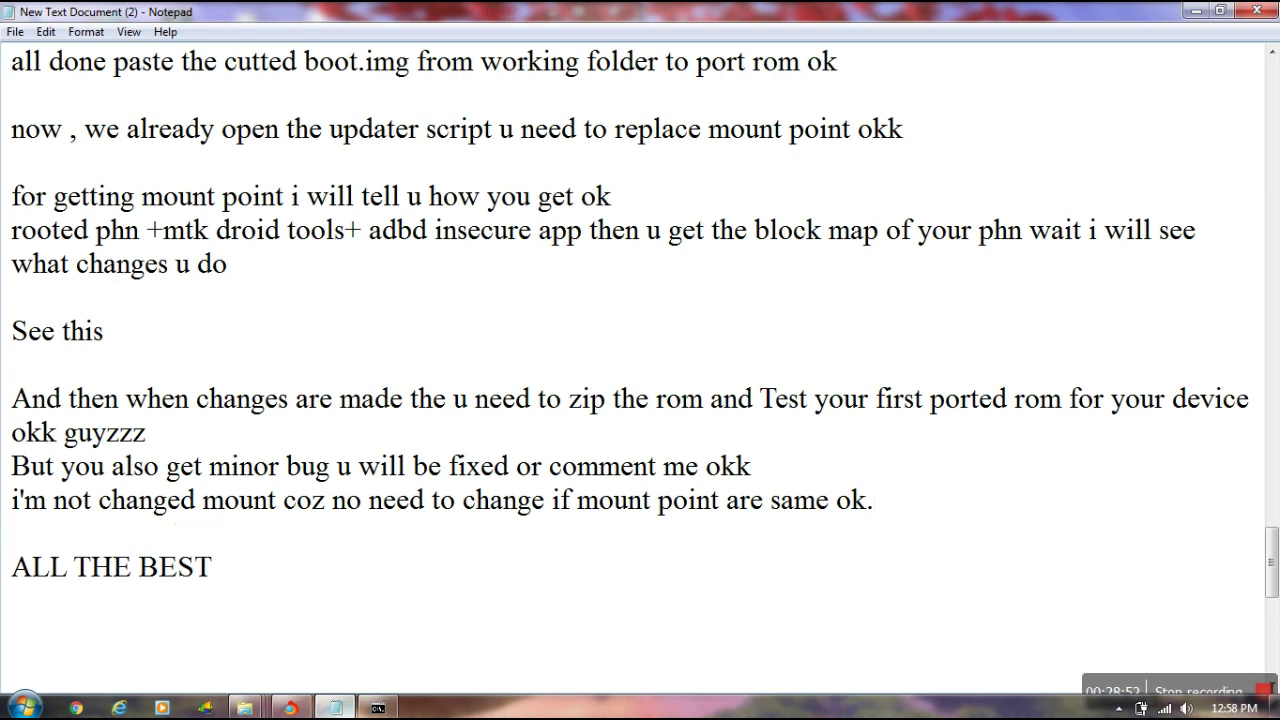
key("Return")
type("NOW FL")
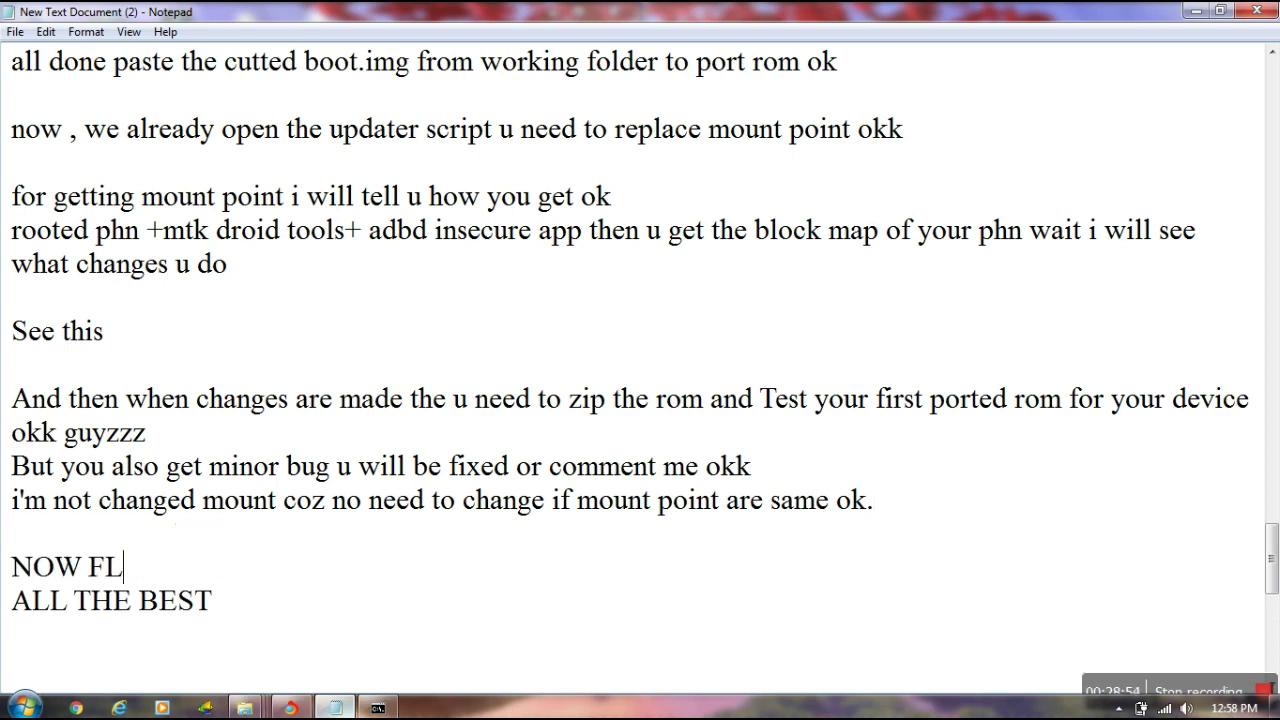
type("ASH T")
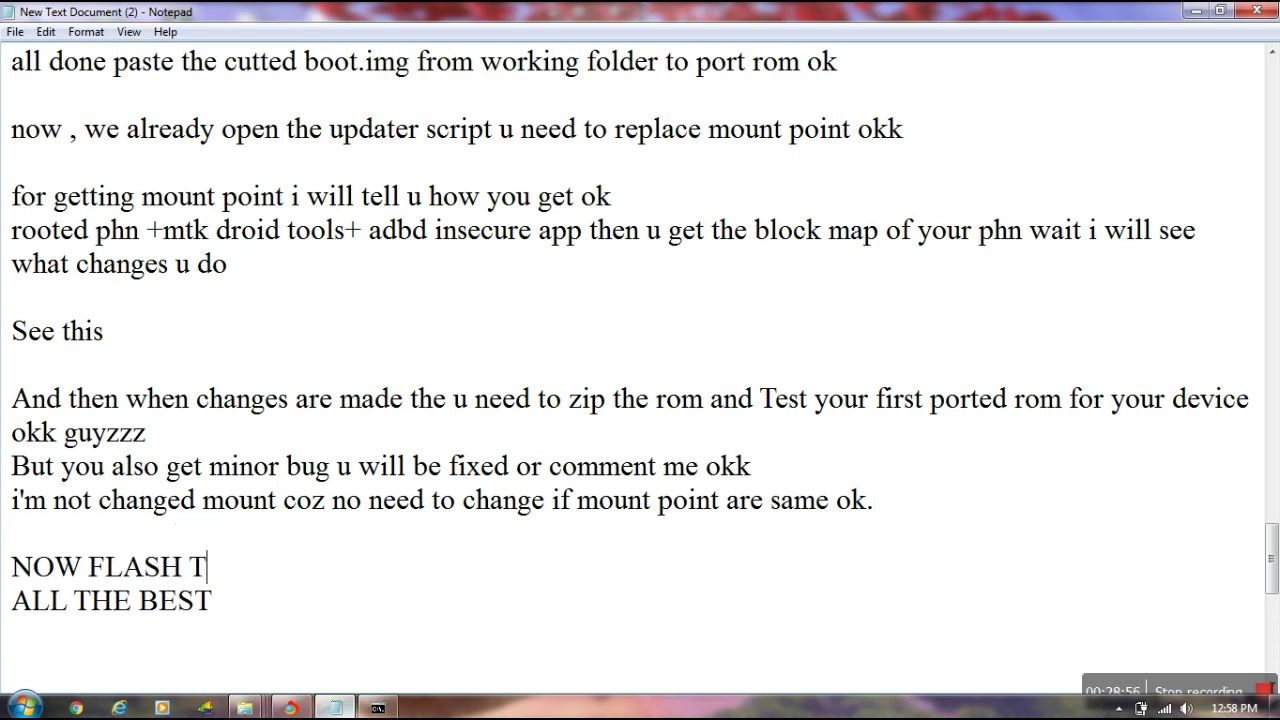
type("HIS ZIP")
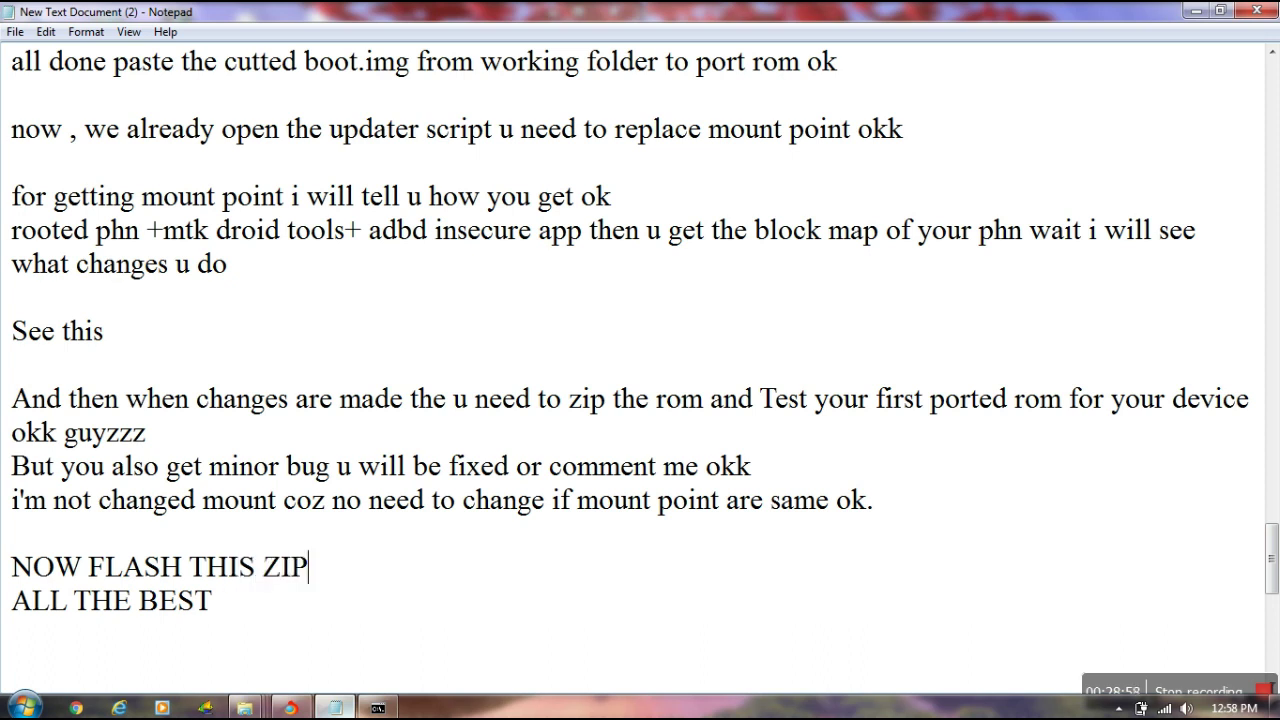
type(" AND E")
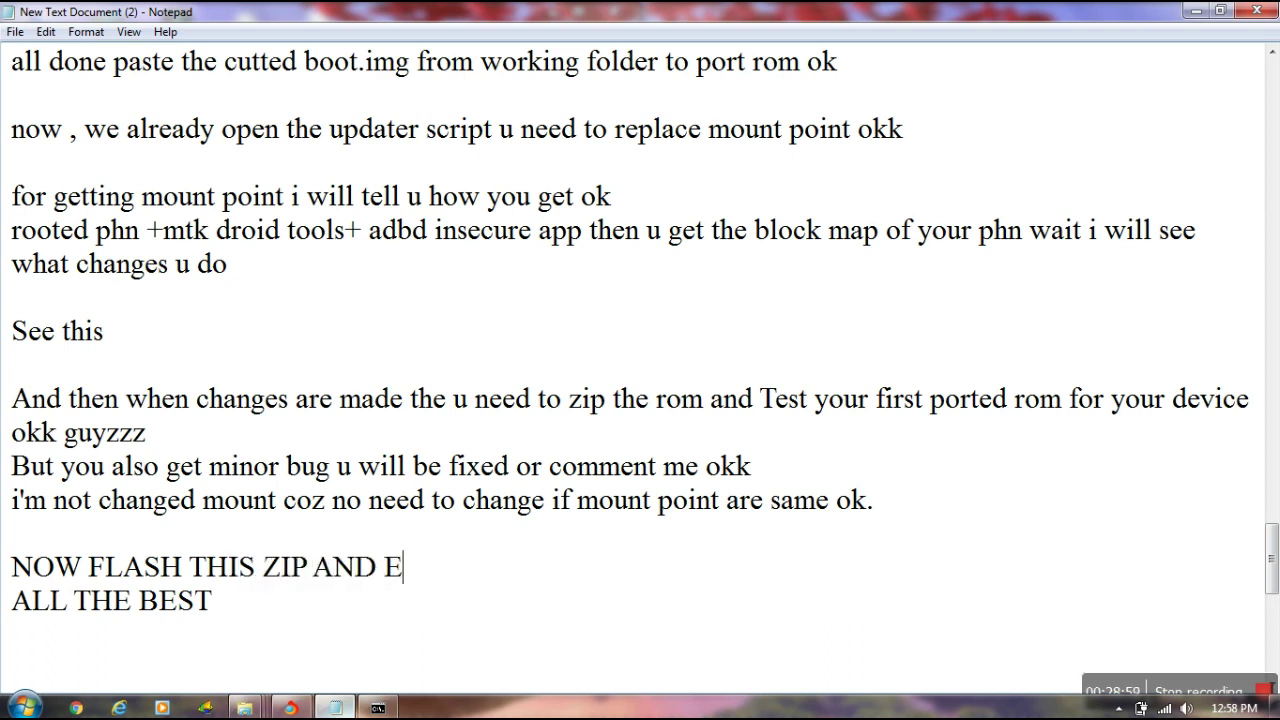
type("NJOY YOU")
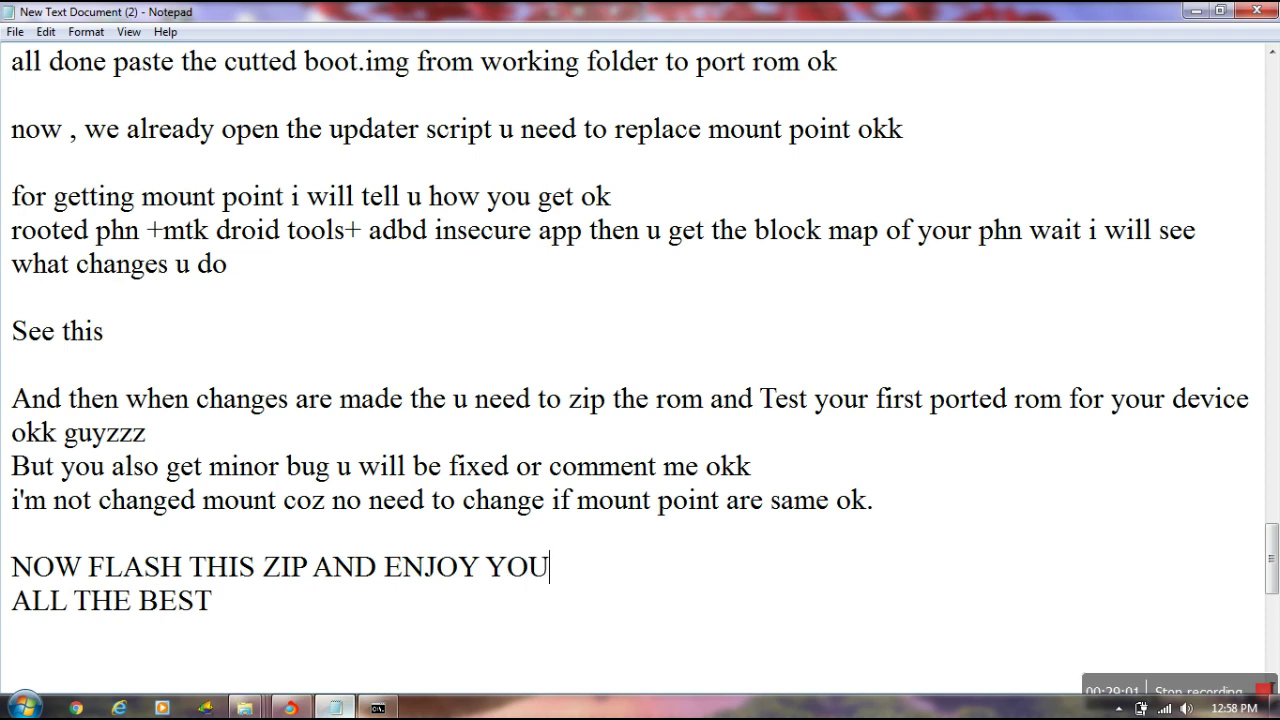
type("R FIRST")
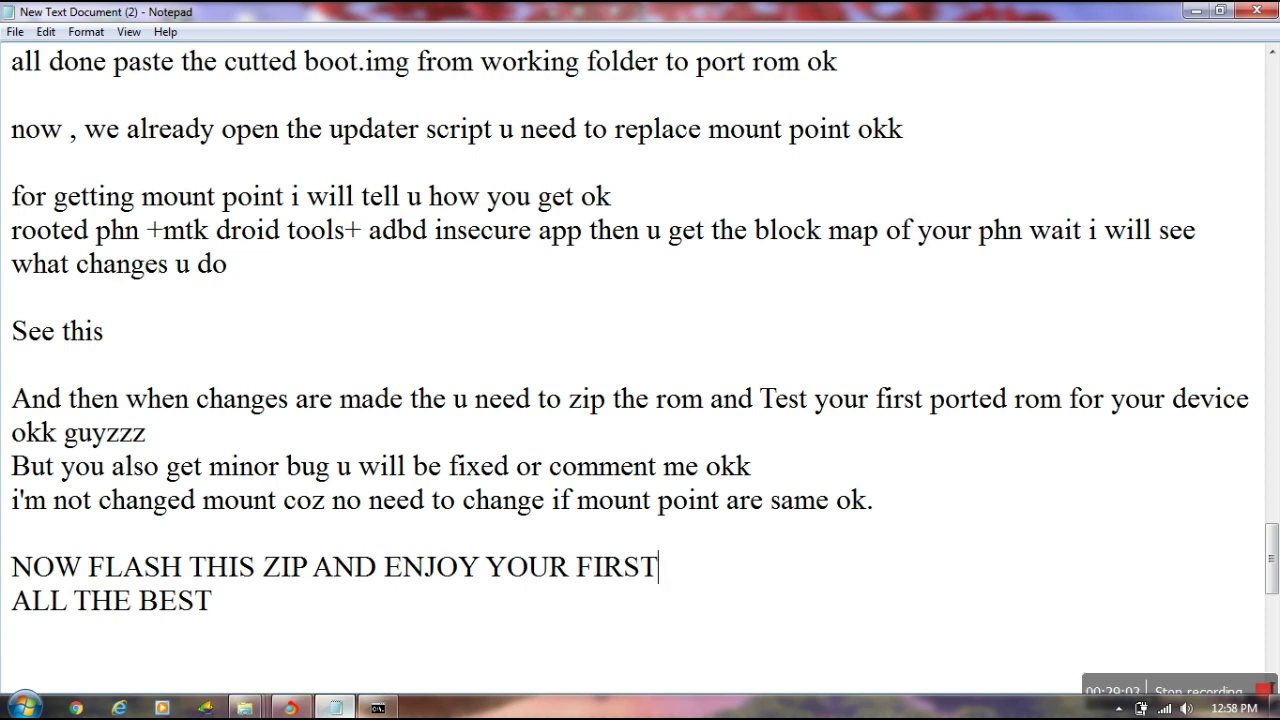
- Complete the new line in the notes with "PORTED ROM ALMOST BUGLESS!!"
type(" POTED")
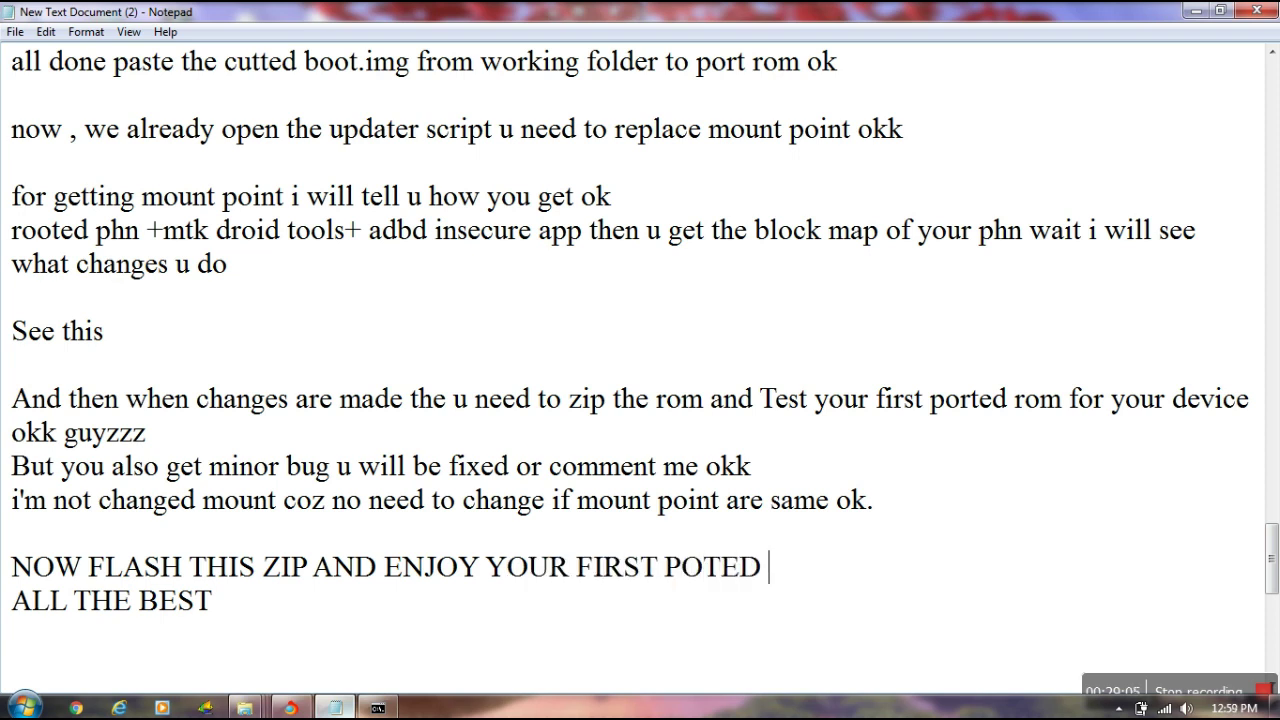
key("BackSpace")
key("BackSpace")
key("BackSpace")
key("BackSpace")
type("RTE")
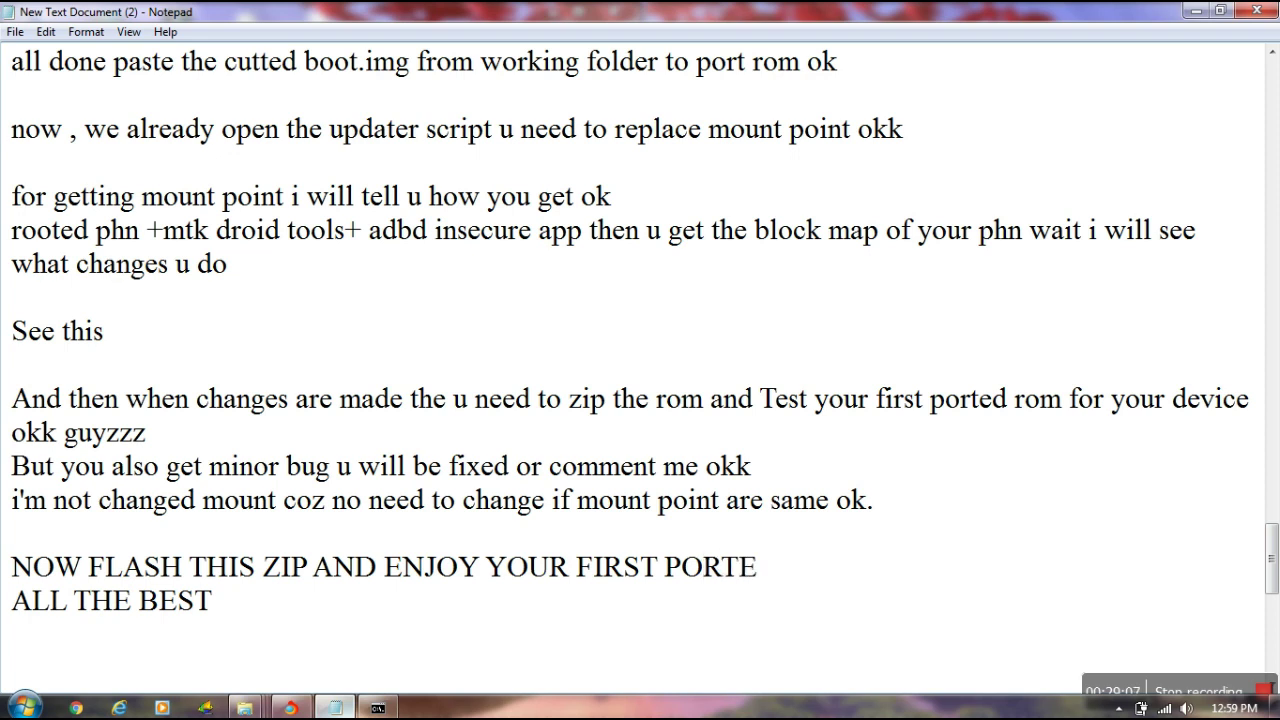
type("D ROM")
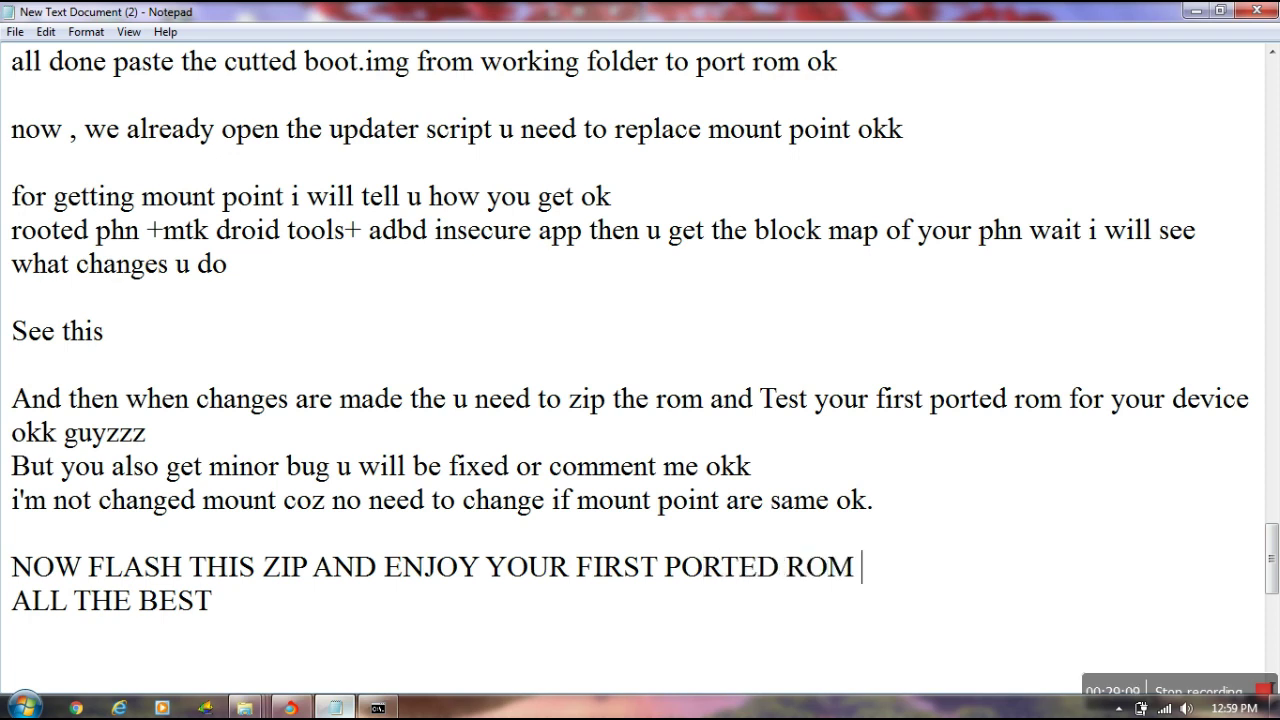
type(" ALMOST BUG")
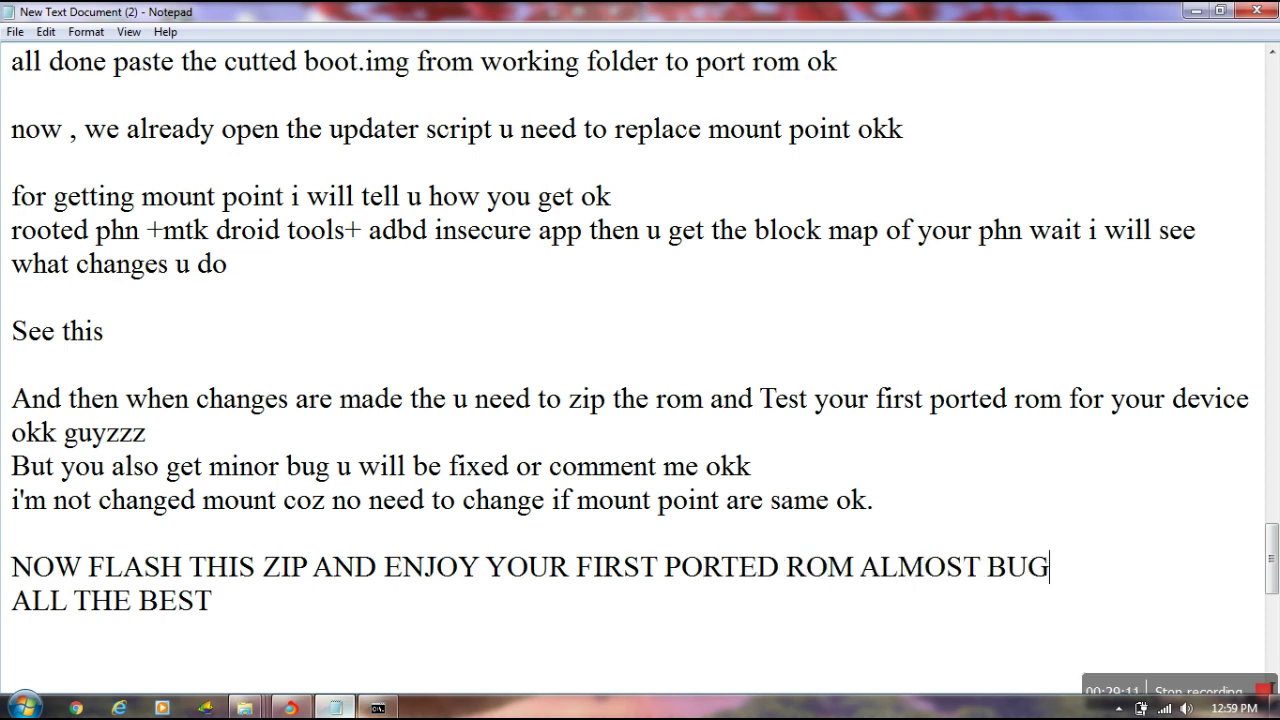
type("LESS!!")
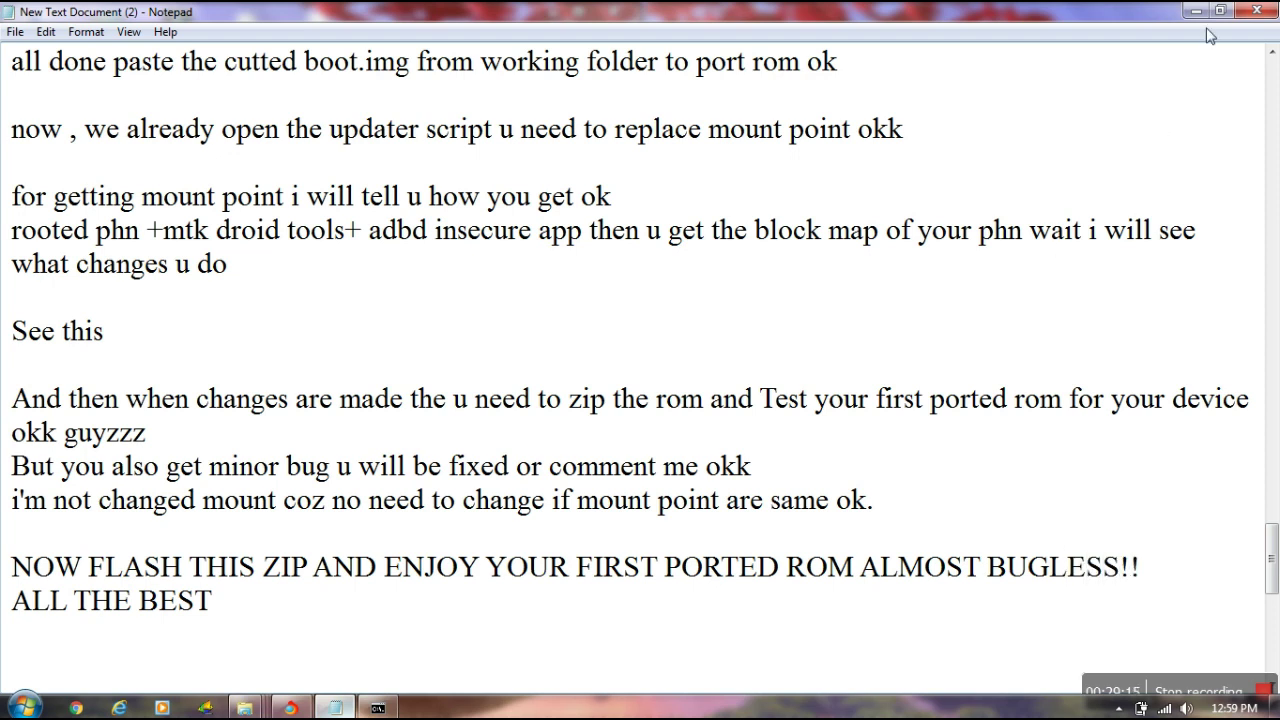
left_click(1272, 12)
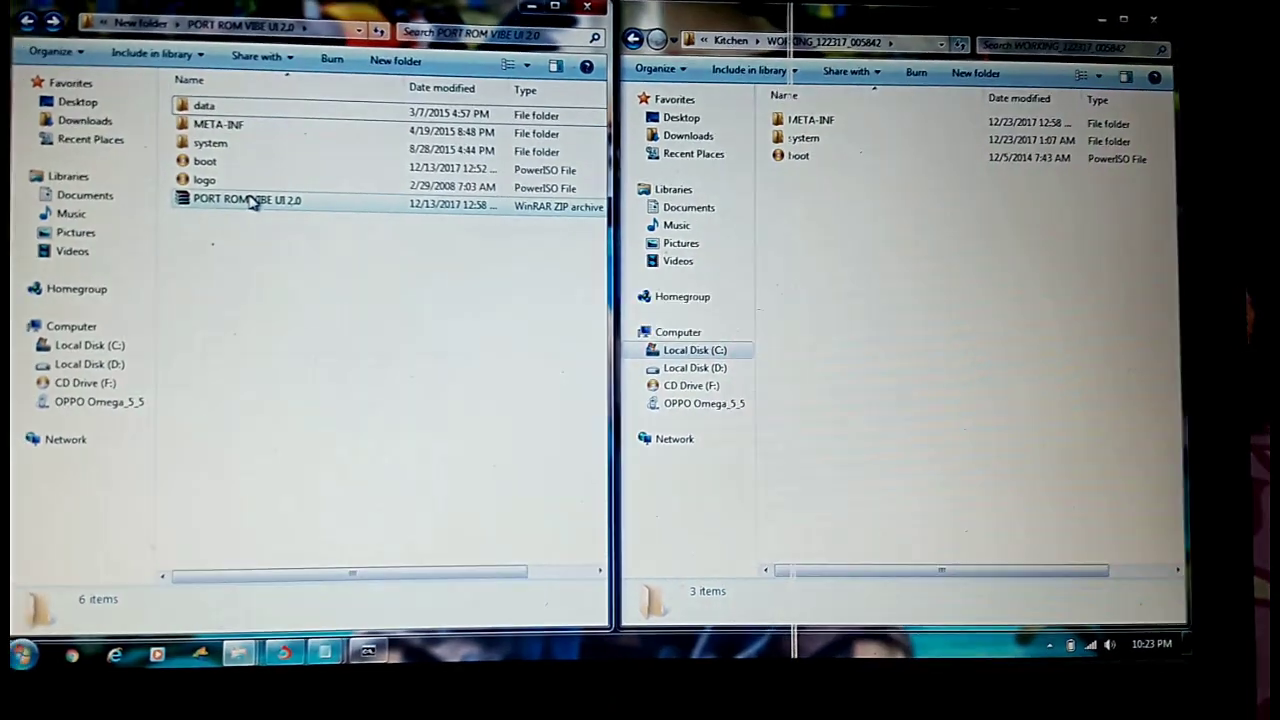
- Copy the PORT ROM VIBE UI 2.0 ZIP archive to the SD card of the OPPO Omega_5_5 phone, replacing the existing file
left_click(385, 230)
right_click(385, 230)
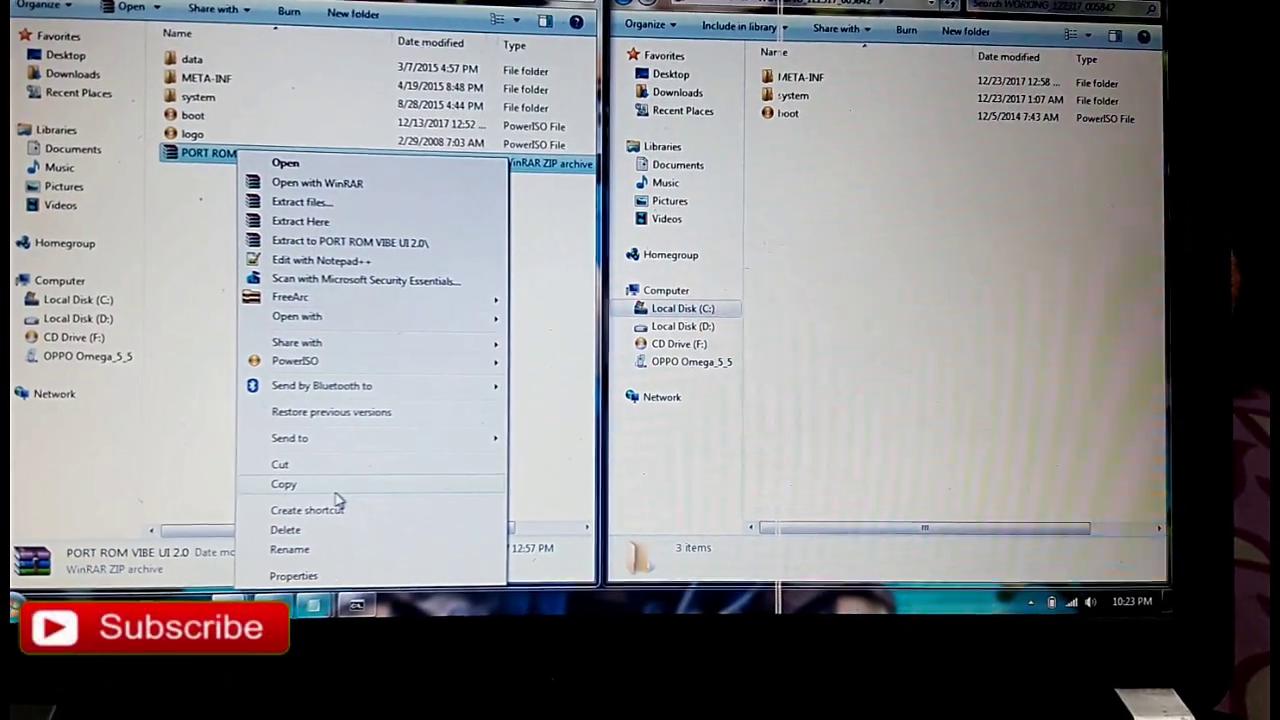
left_click(318, 508)
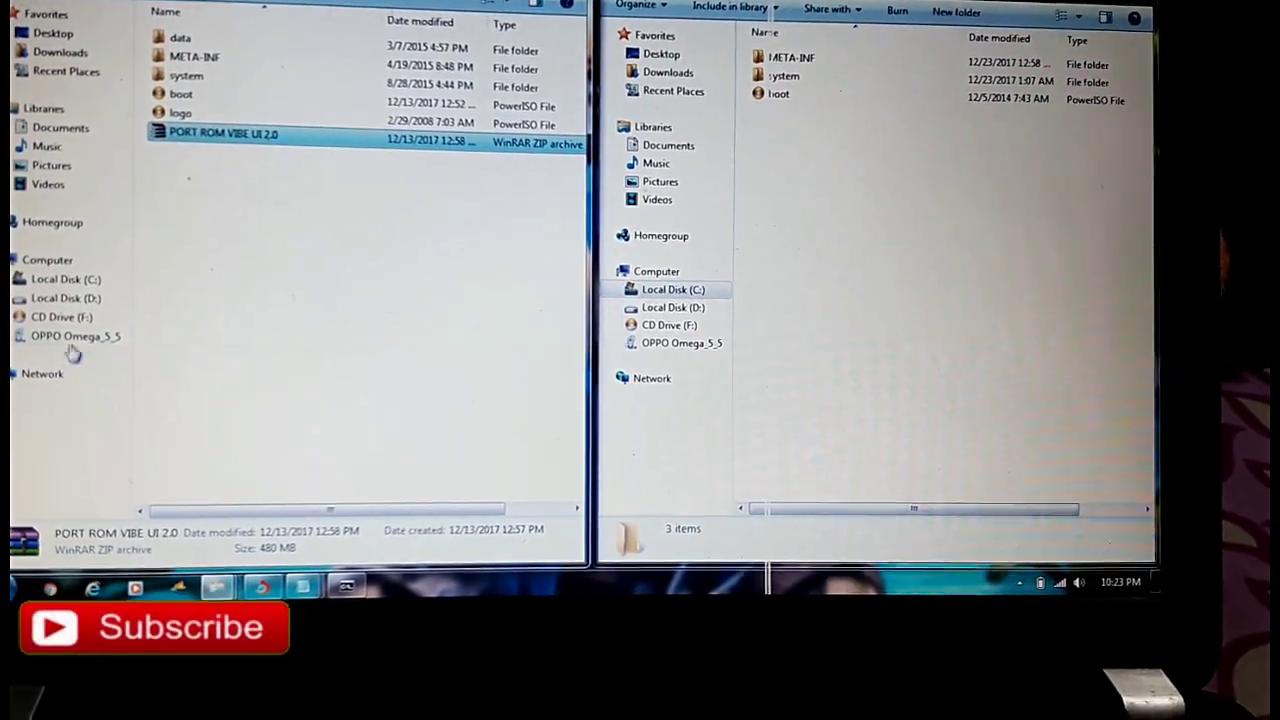
left_click(72, 347)
double_click(225, 62)
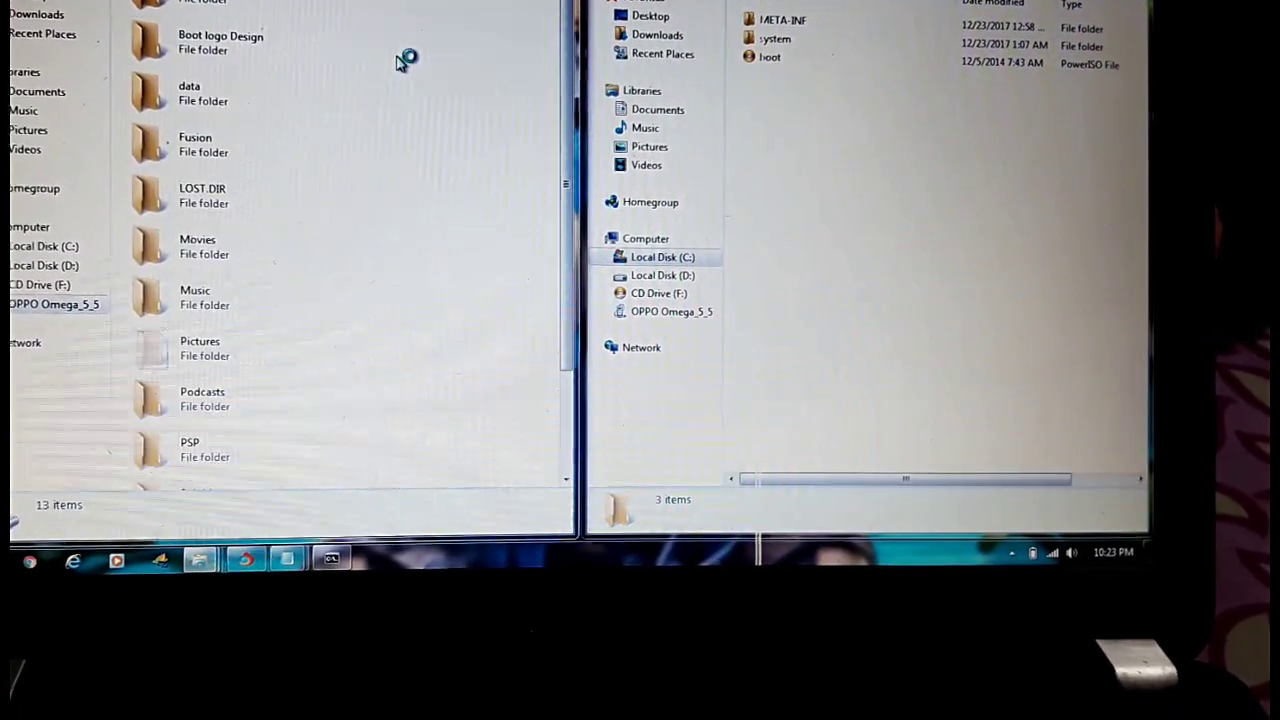
right_click(445, 23)
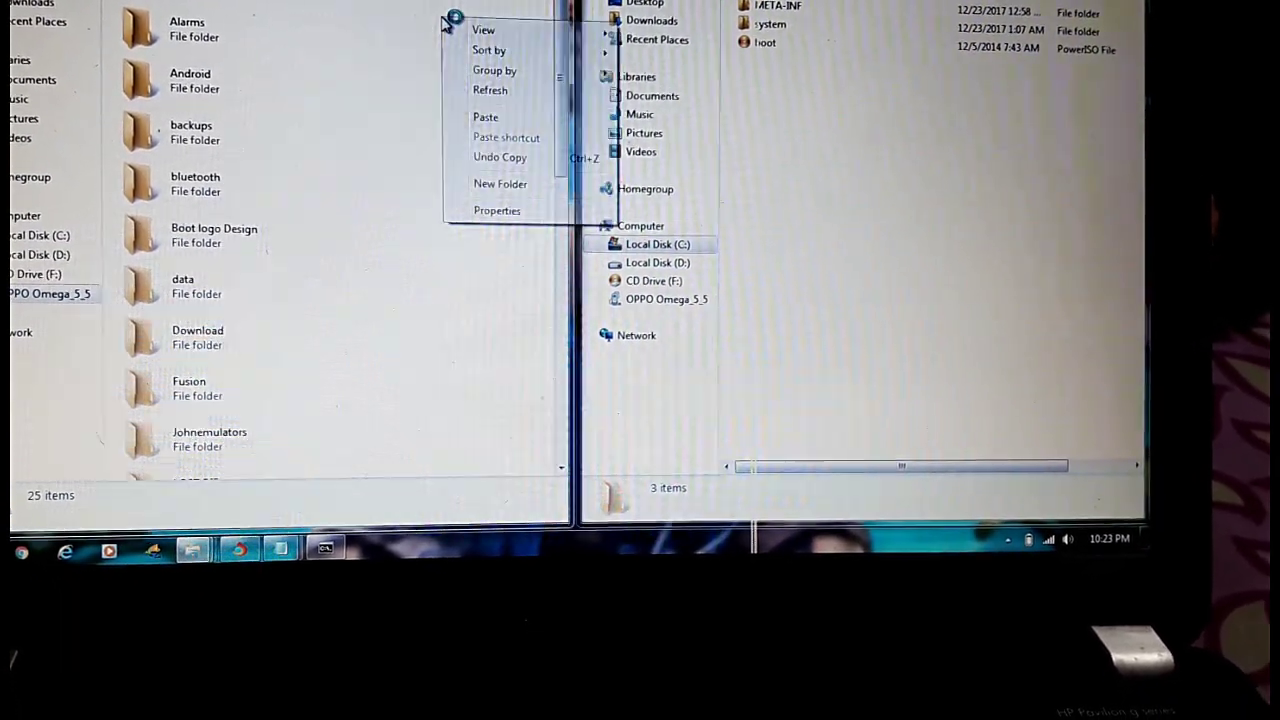
left_click(512, 113)
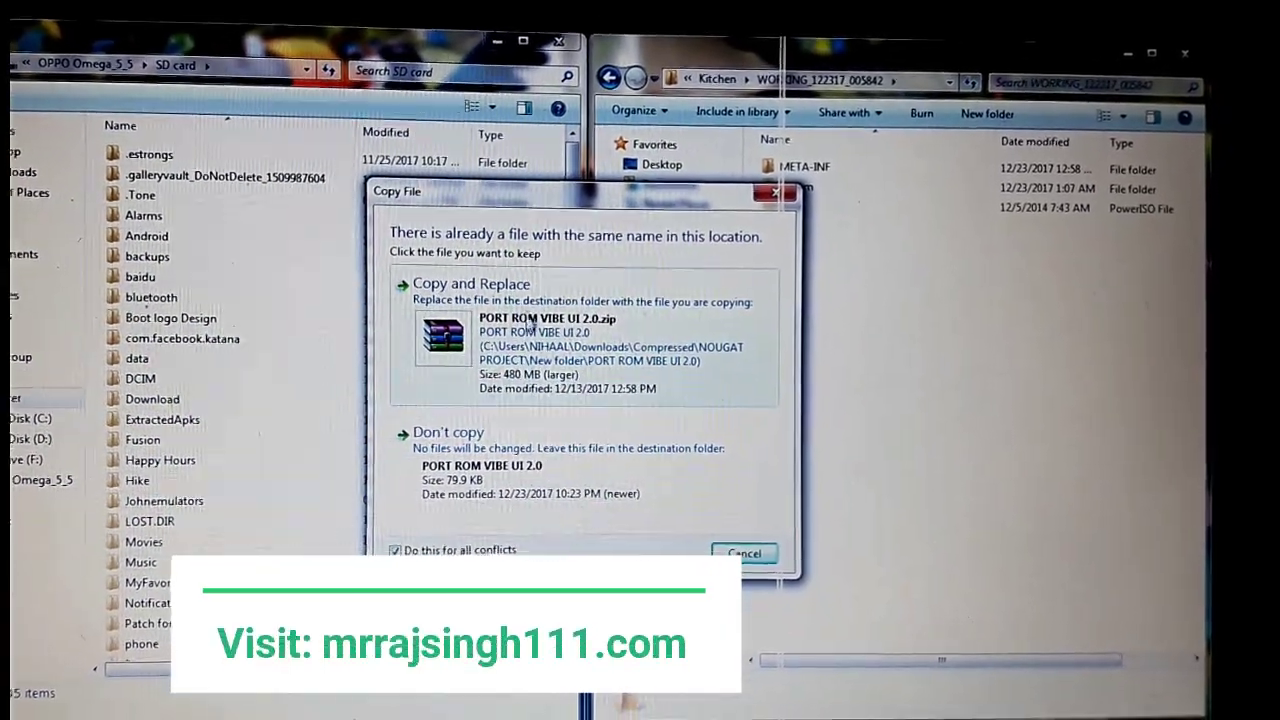
left_click(537, 349)
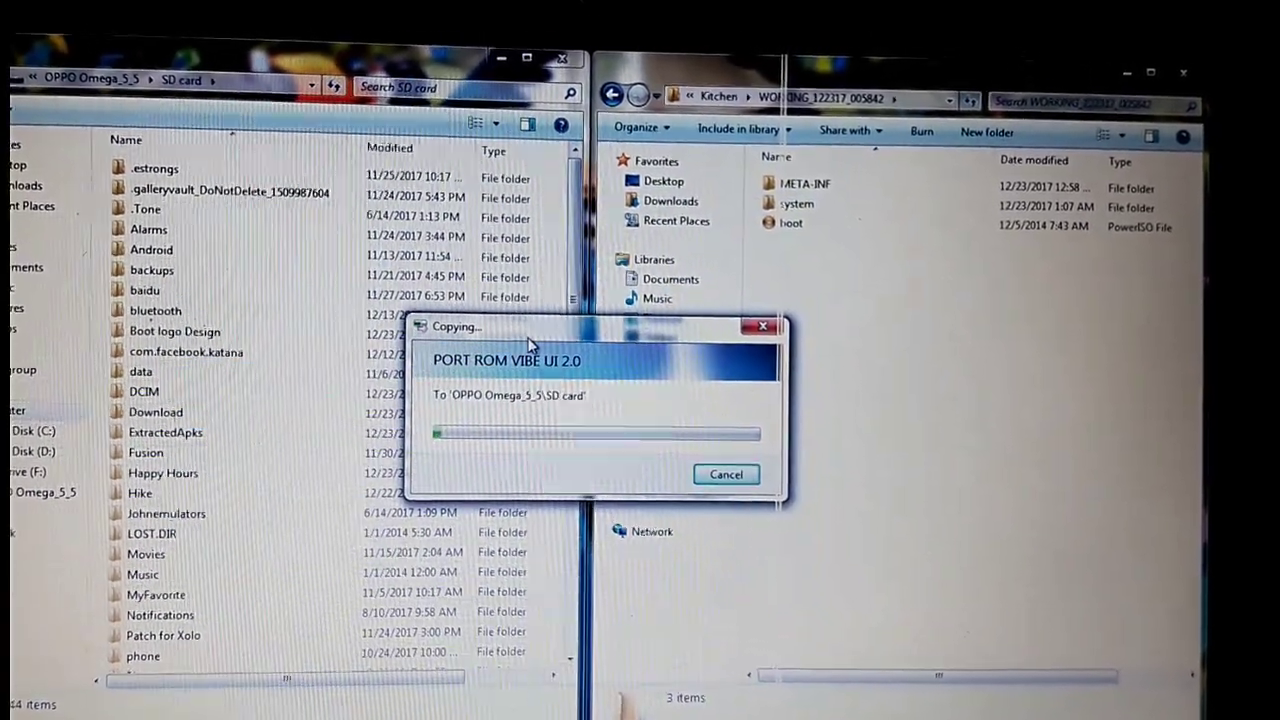